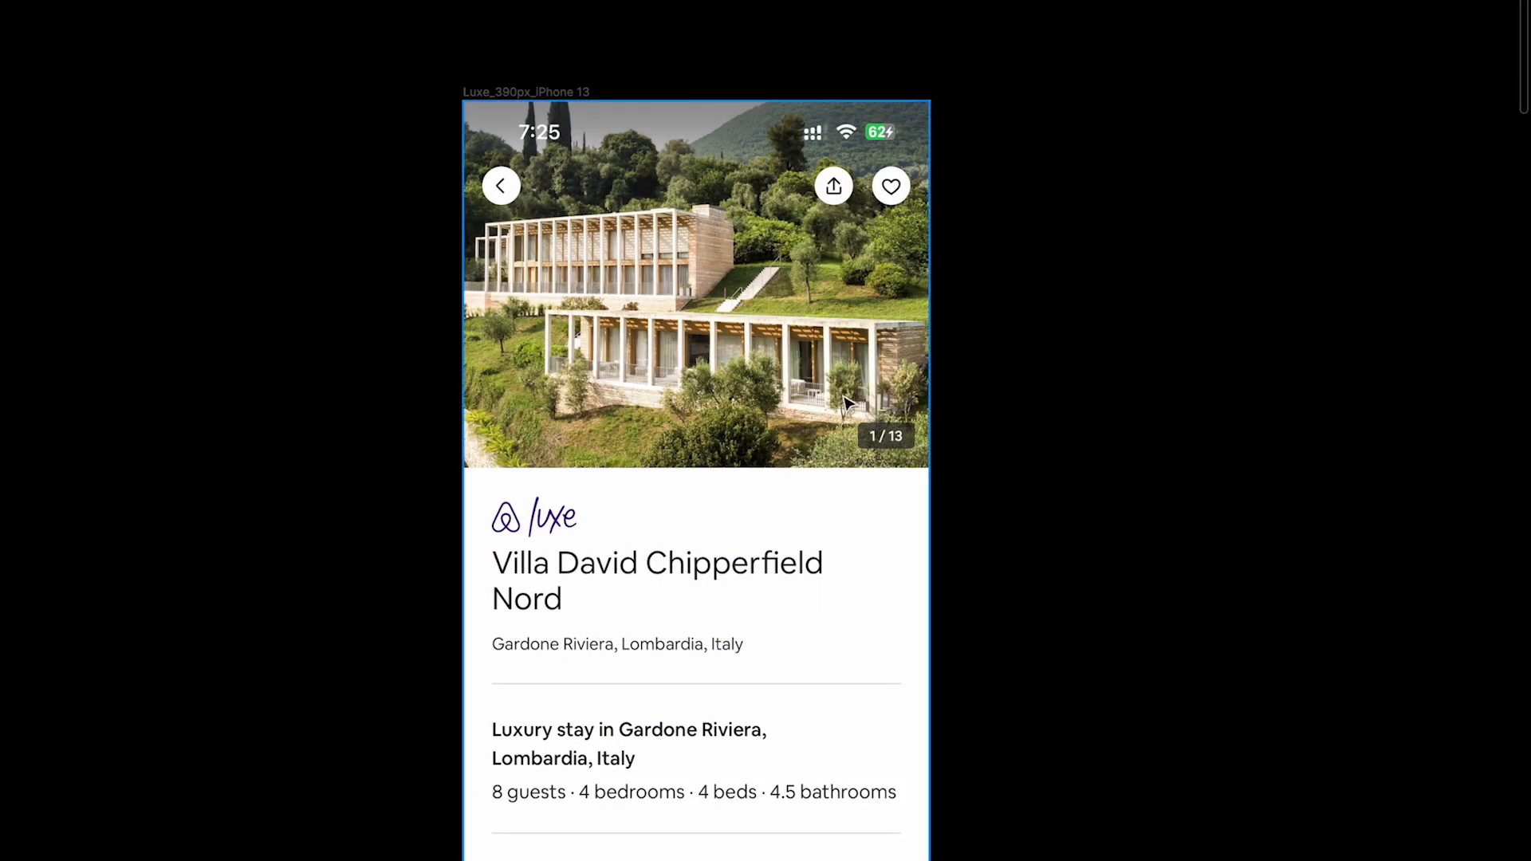
# Compare the hero images of the Centre place Graslin screen and the Luxe_390px_iPhone 13 screen.
pyautogui.scroll(3, 814, 185)
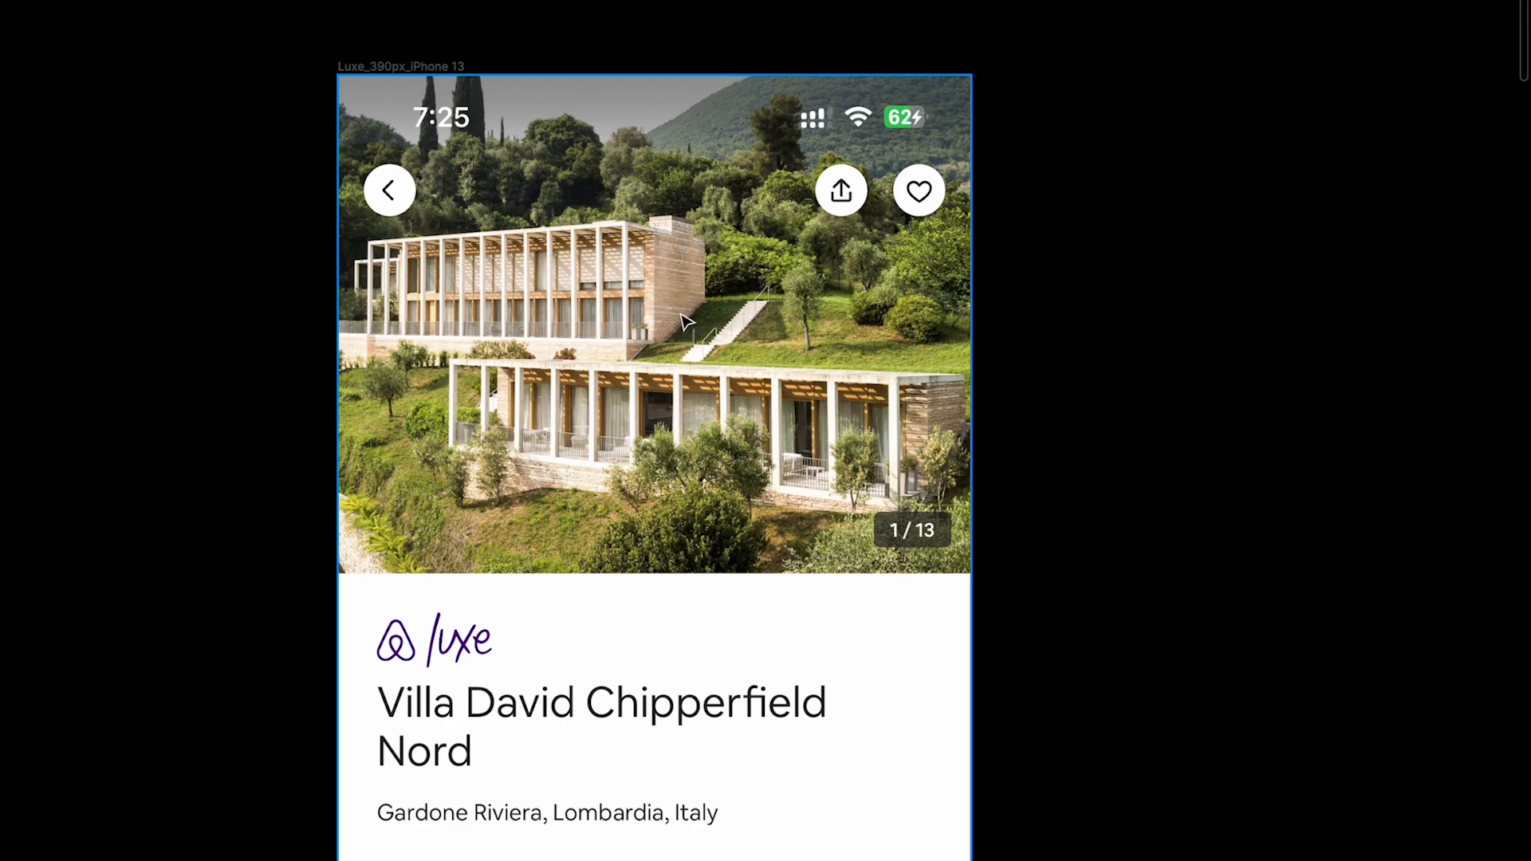
pyautogui.hscroll(-5, 684, 322)
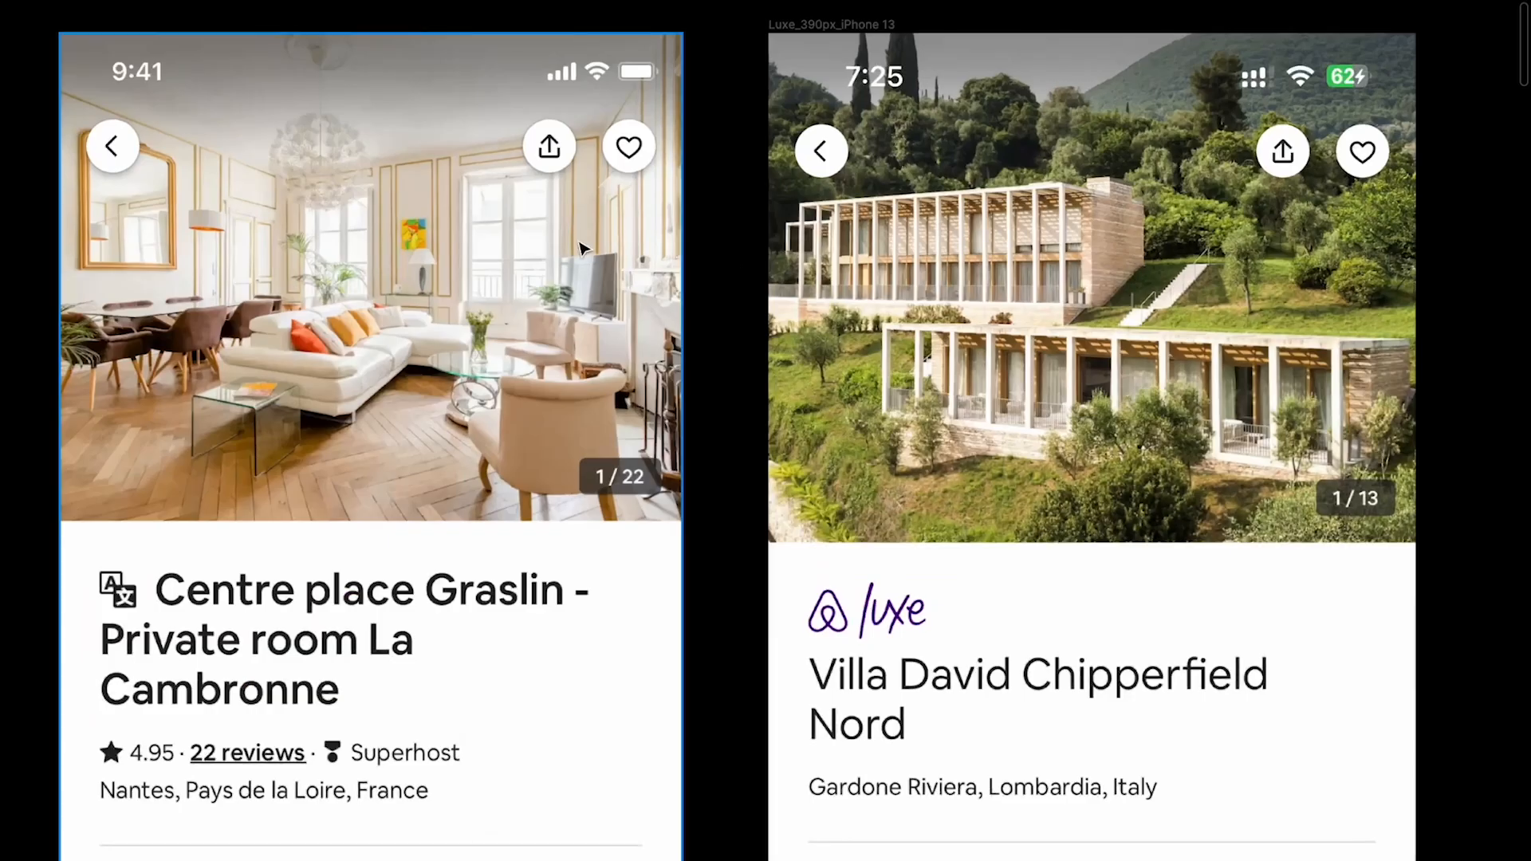
pyautogui.click(581, 247)
pyautogui.hscroll(-2, 582, 247)
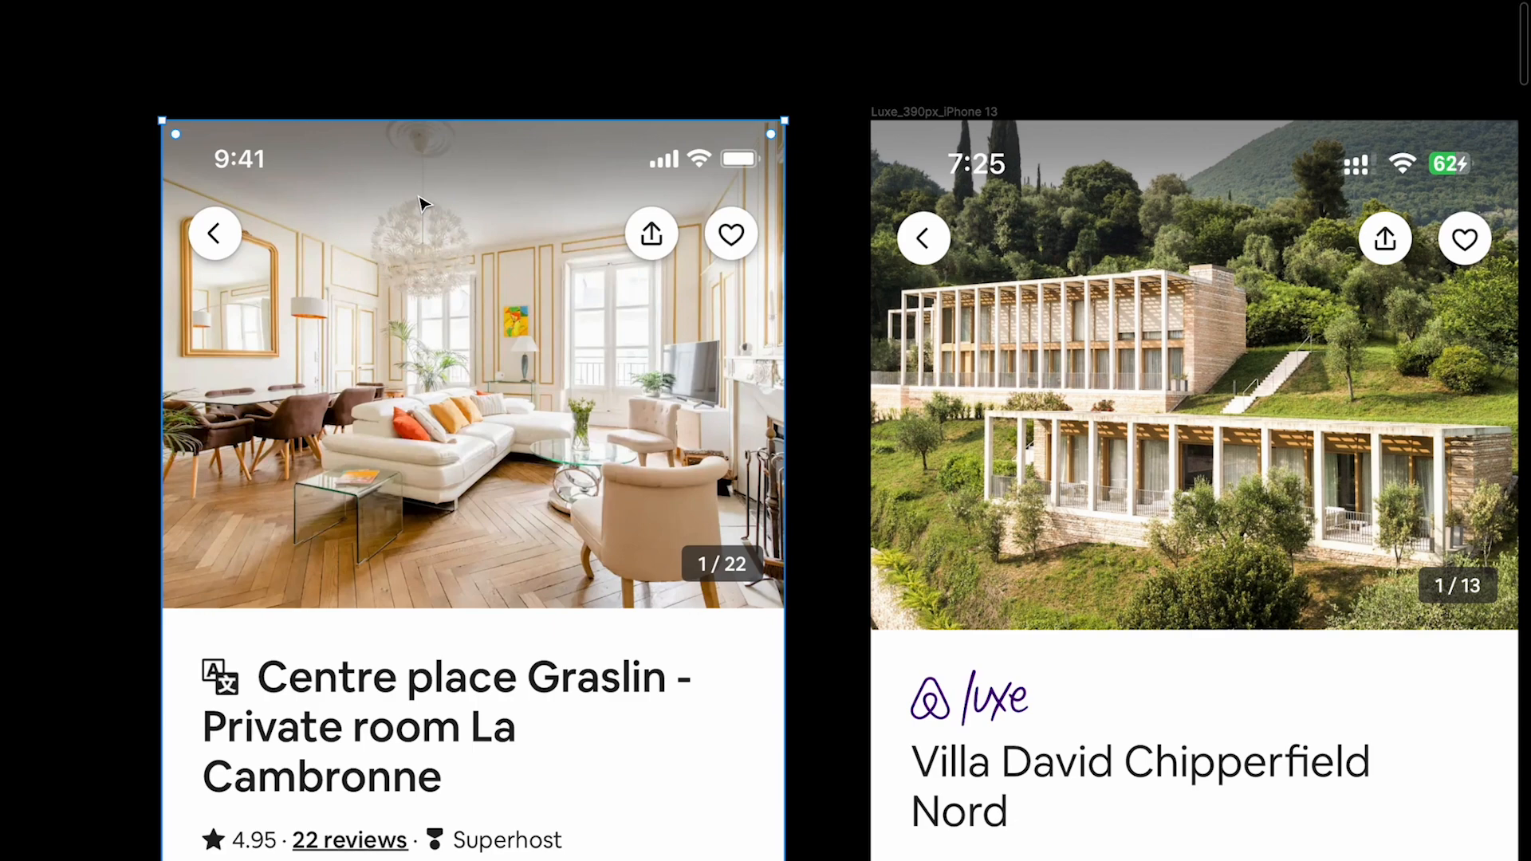
pyautogui.hscroll(6, 423, 204)
pyautogui.click(478, 126)
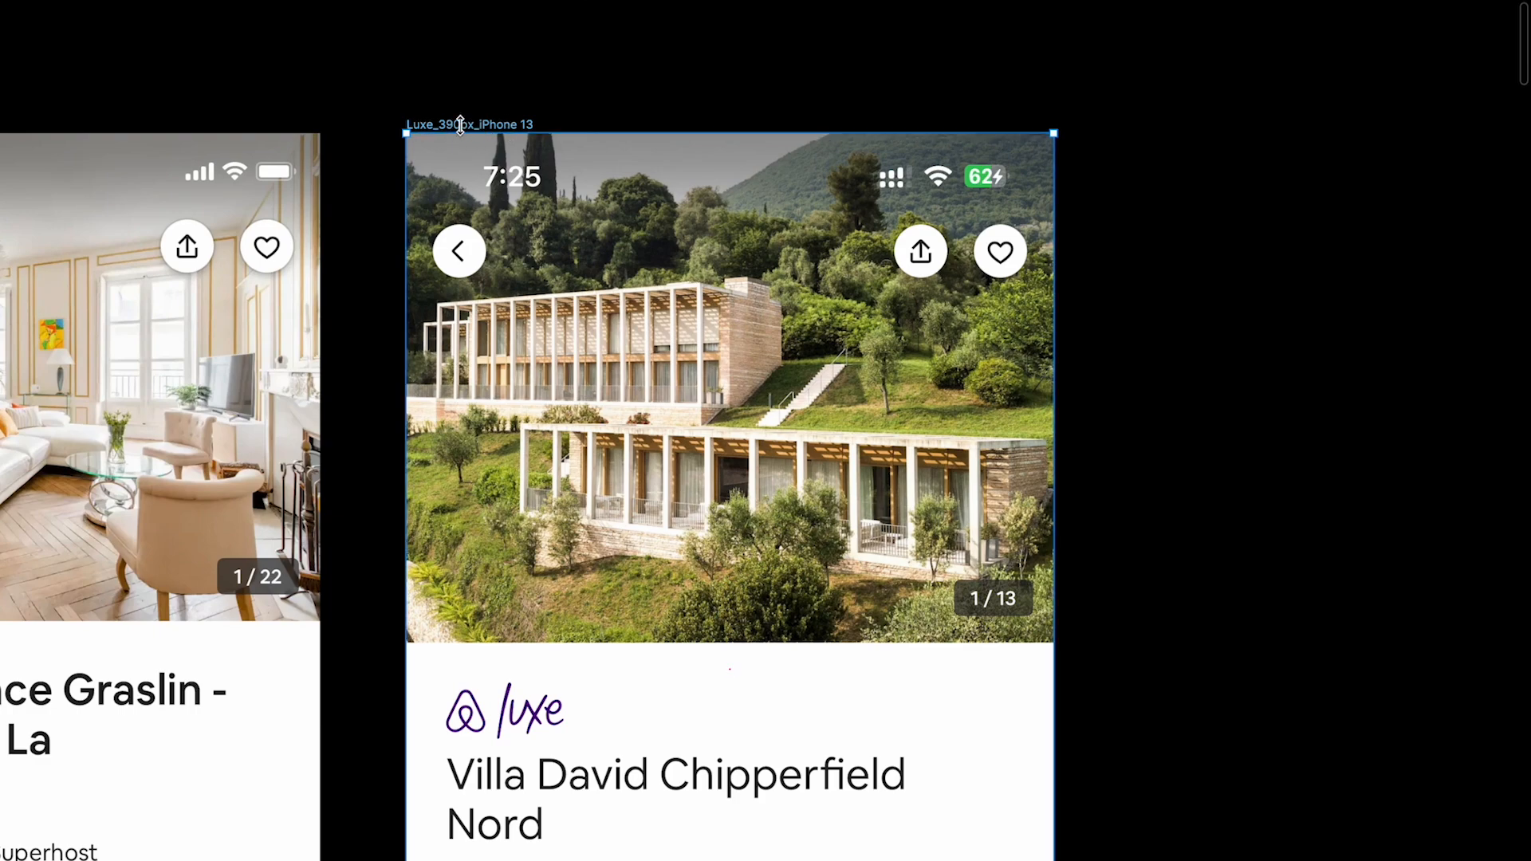
pyautogui.hscroll(-7, 460, 126)
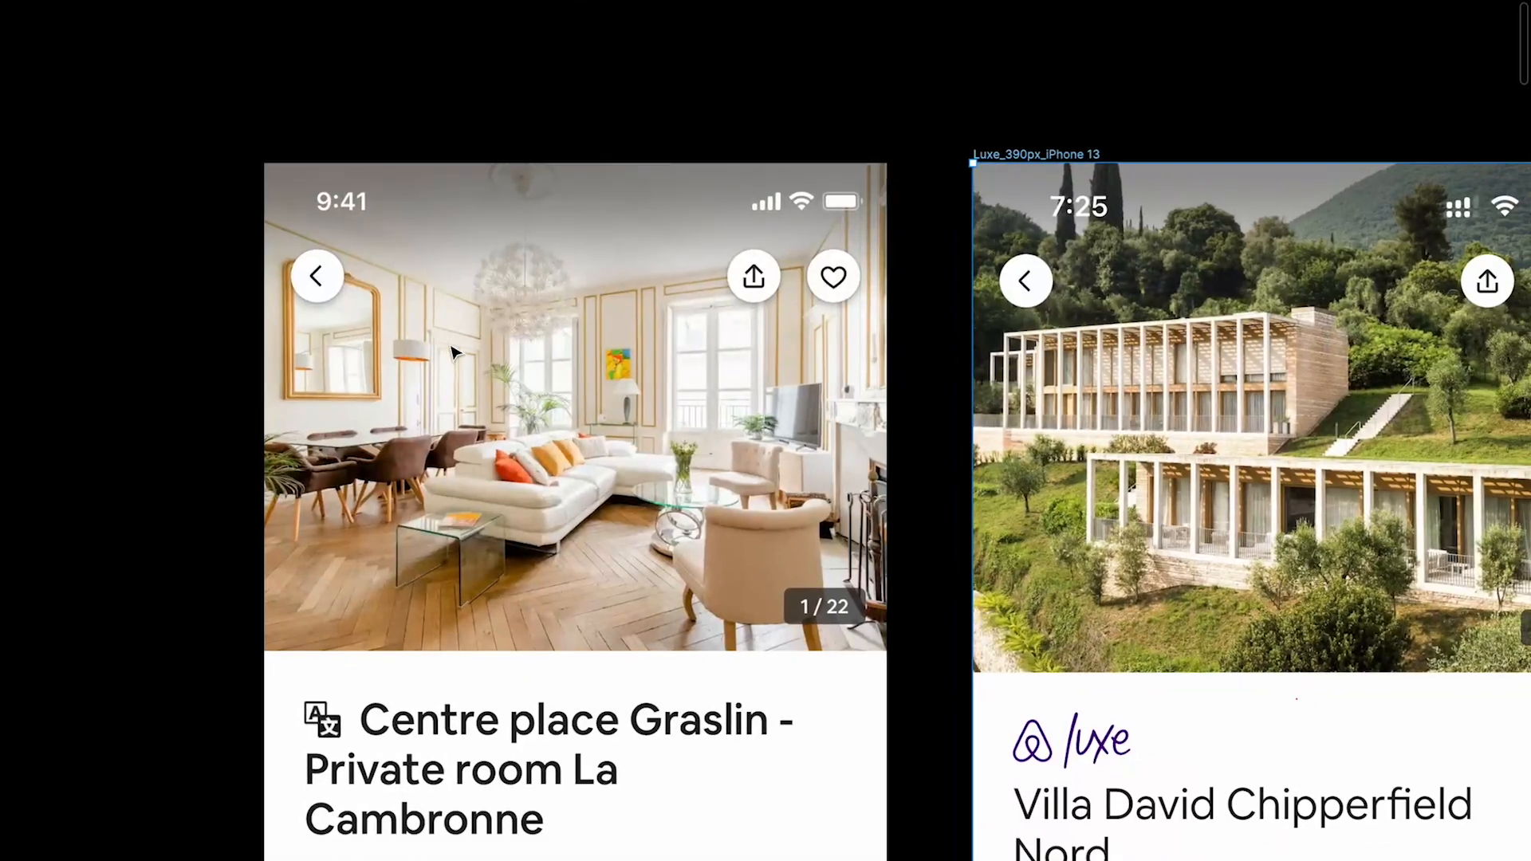
# Draw a rectangle over the Centre place Graslin hero image, starting at the image's top-left corner.
pyautogui.scroll(3, 455, 335)
pyautogui.press('r')
pyautogui.moveTo(255, 150); pyautogui.dragTo(452, 330)
pyautogui.scroll(3, 284, 164)
pyautogui.moveTo(337, 250); pyautogui.dragTo(267, 183)
pyautogui.scroll(-5, 267, 183)
pyautogui.moveTo(103, 150); pyautogui.dragTo(834, 598)
pyautogui.scroll(6, 833, 596)
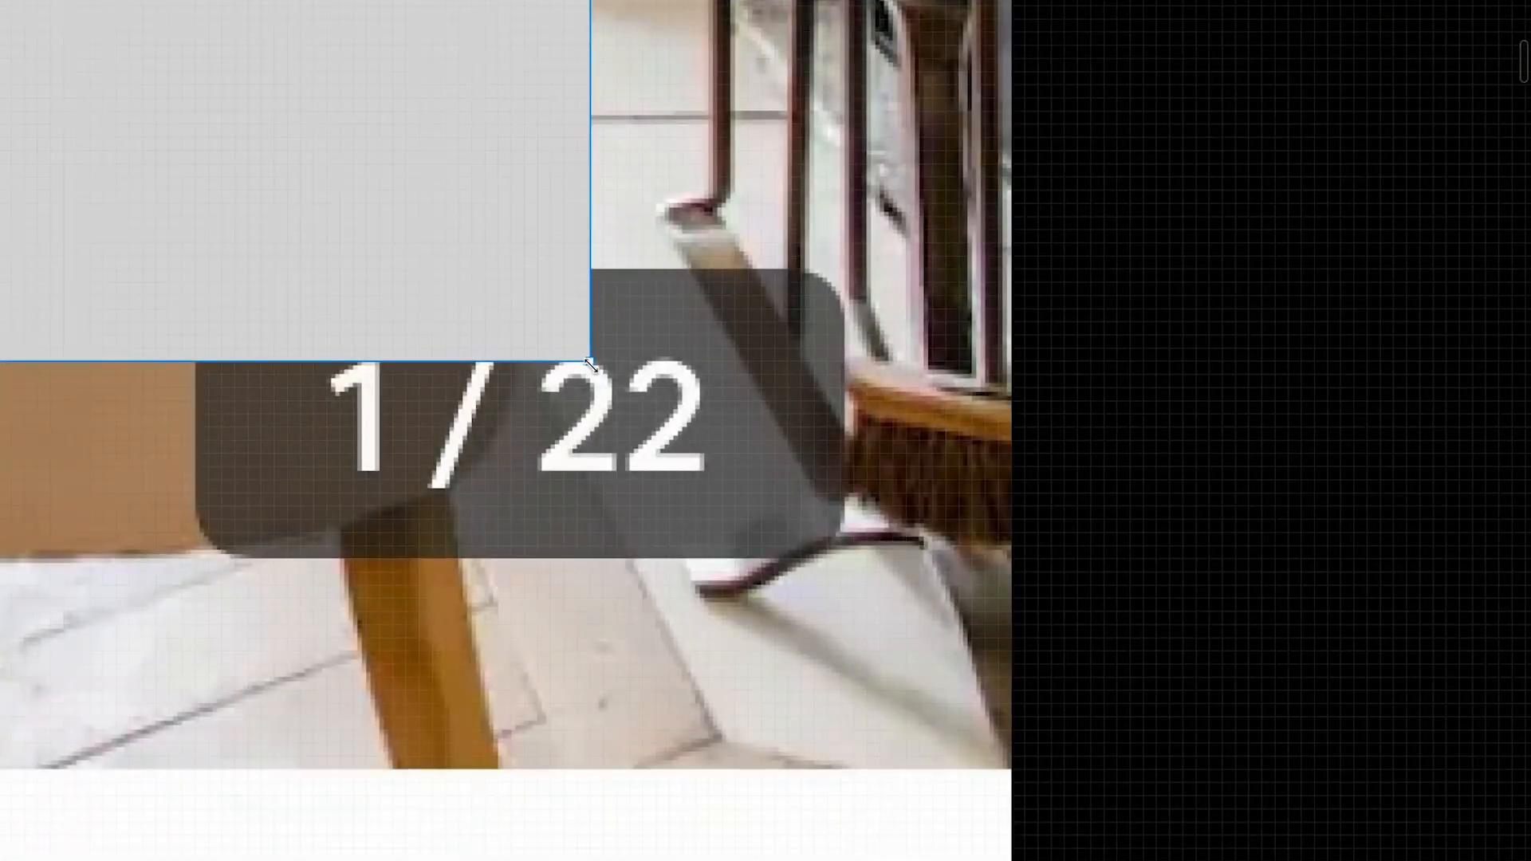
# Stretch the rectangle to the hero image's bottom-right corner so it measures 375 × 294.
pyautogui.moveTo(590, 364); pyautogui.dragTo(1002, 724)
pyautogui.scroll(5, 1003, 724)
pyautogui.scroll(-3, 1008, 733)
pyautogui.scroll(-2, 989, 598)
pyautogui.moveTo(957, 425); pyautogui.dragTo(996, 553)
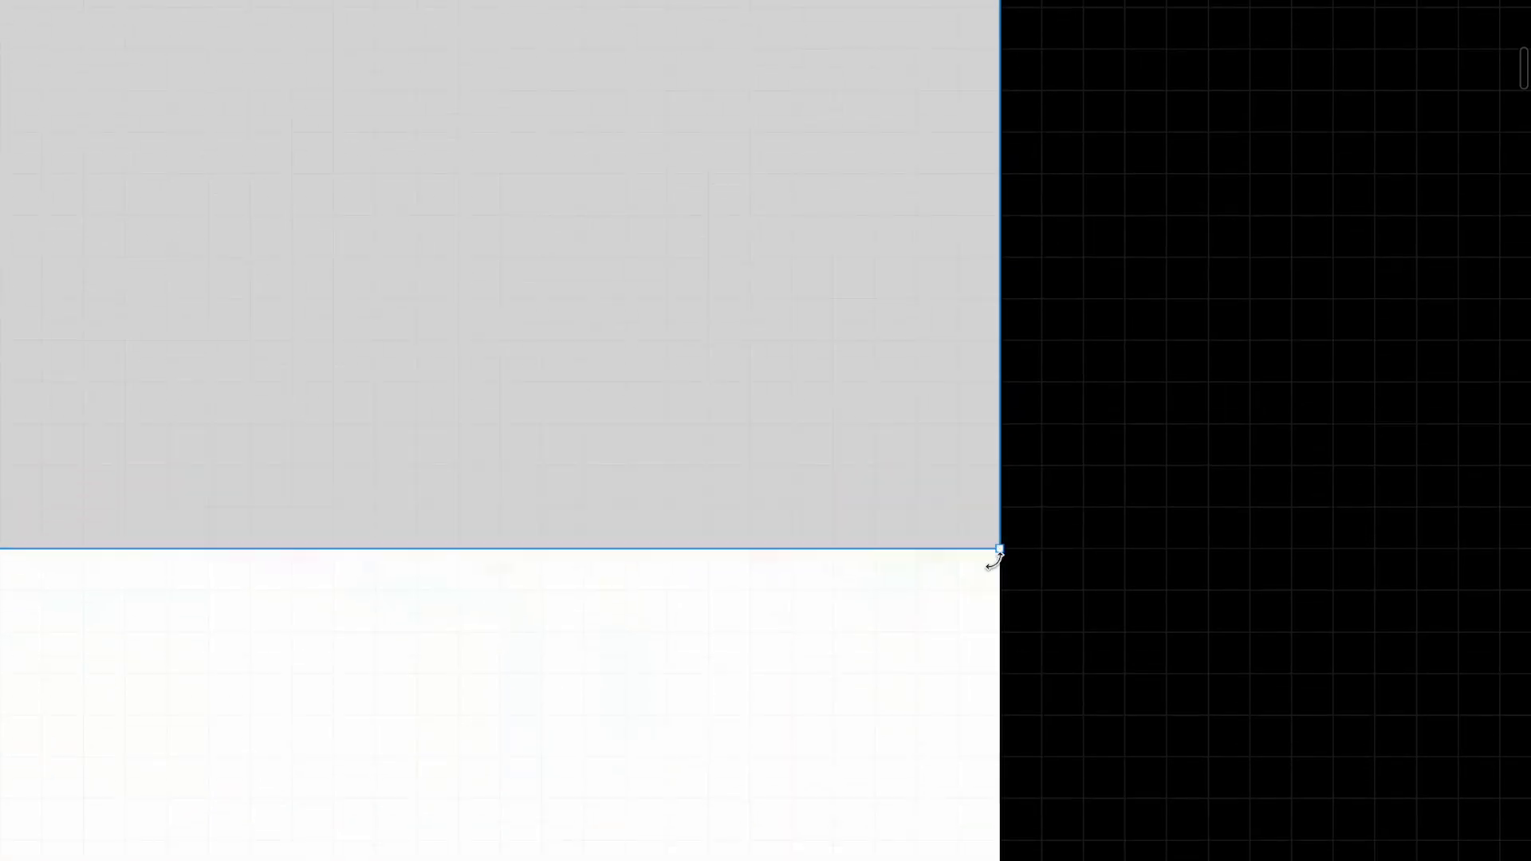
# Move the rectangle onto the Luxe screen's hero image, aligned with the image's top-left corner.
pyautogui.scroll(-5, 996, 556)
pyautogui.scroll(-3, 995, 560)
pyautogui.moveTo(765, 403); pyautogui.dragTo(1117, 420)
pyautogui.scroll(5, 1117, 420)
pyautogui.scroll(-2, 1119, 421)
pyautogui.scroll(-2, 1120, 423)
pyautogui.moveTo(1087, 435); pyautogui.dragTo(1074, 361)
pyautogui.scroll(-2, 1073, 359)
pyautogui.scroll(-3, 1076, 359)
pyautogui.hscroll(3, 1077, 359)
pyautogui.scroll(5, 1079, 363)
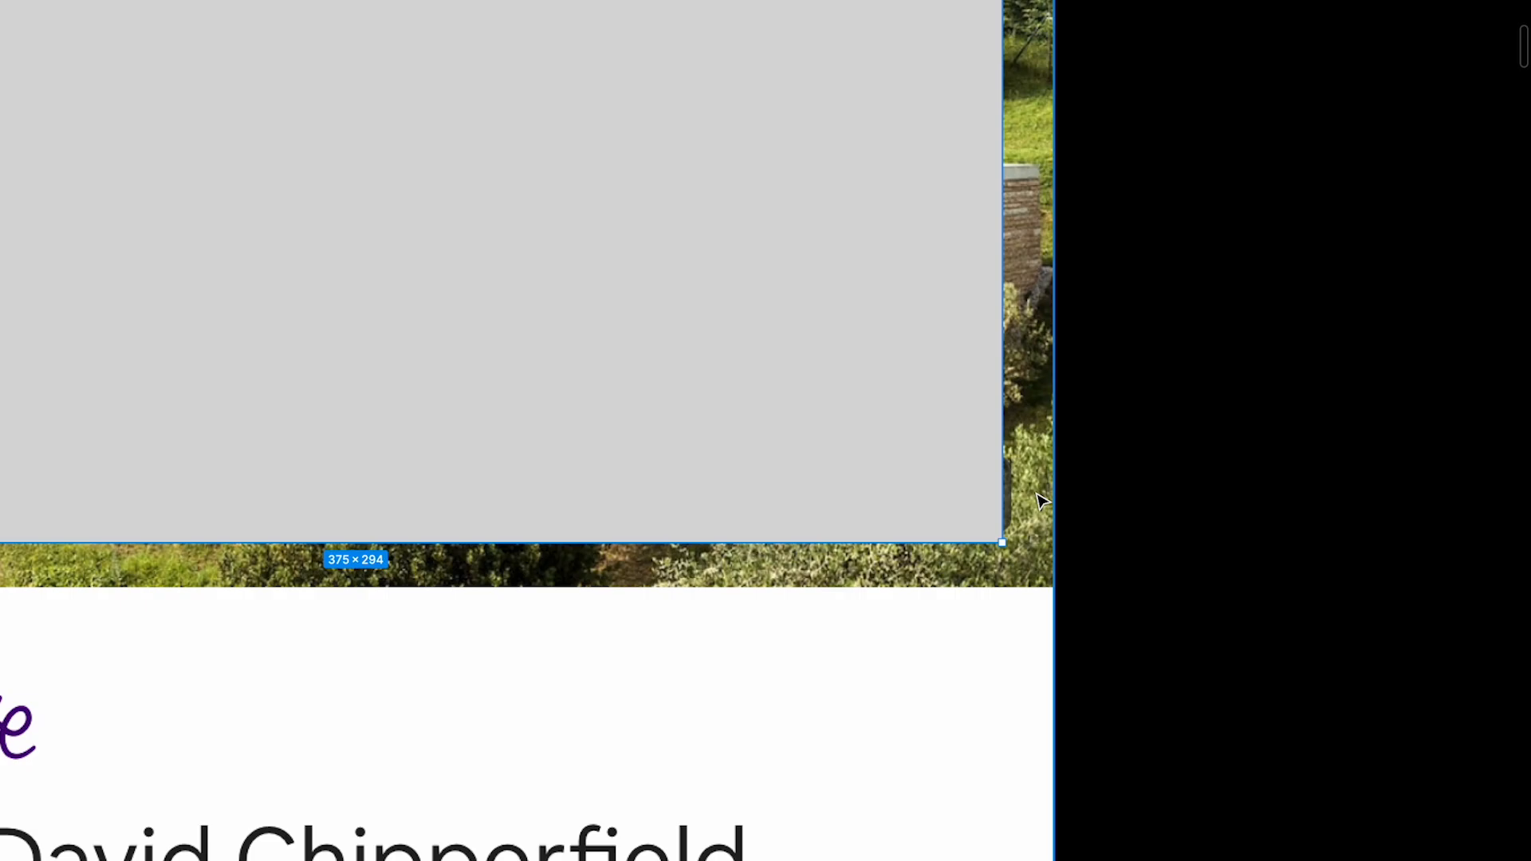
# Resize the rectangle to 390 × 306 to cover the whole Luxe hero image.
pyautogui.scroll(3, 1017, 456)
pyautogui.moveTo(993, 428); pyautogui.dragTo(1068, 714)
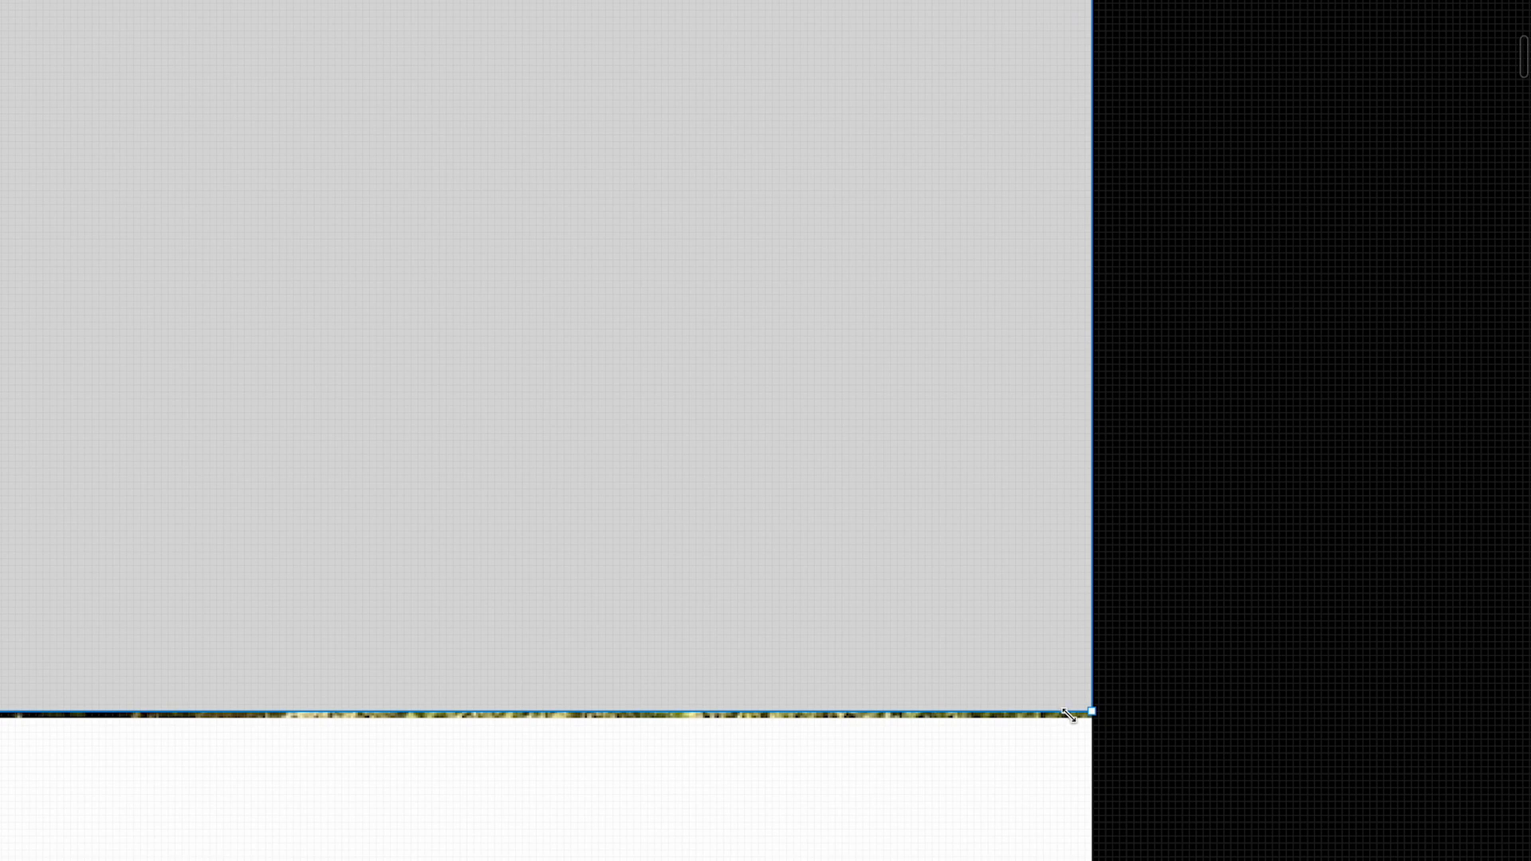
pyautogui.moveTo(1069, 715); pyautogui.dragTo(1069, 715)
pyautogui.scroll(-5, 988, 660)
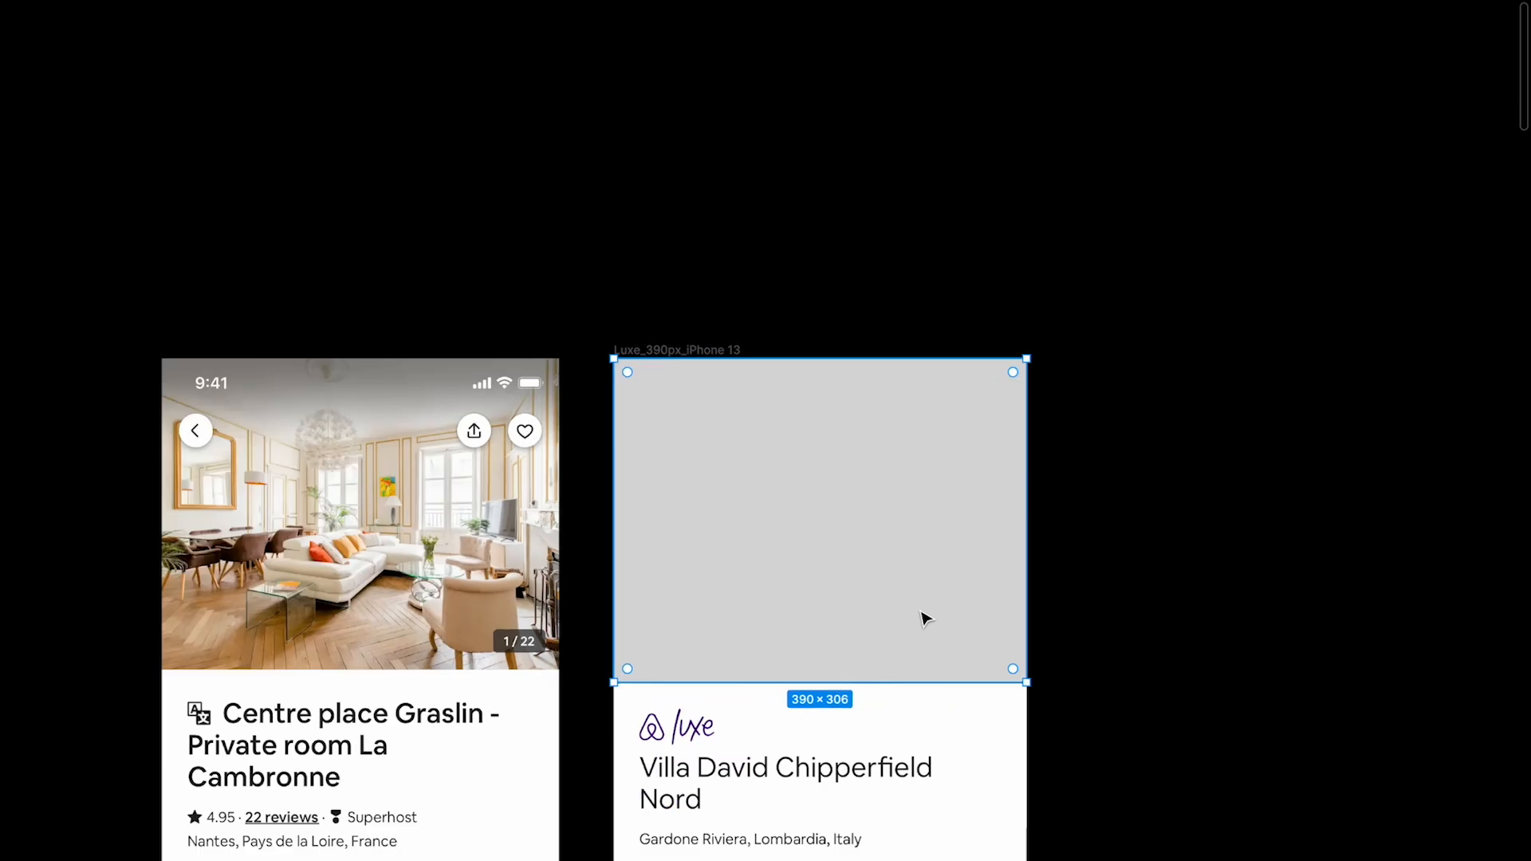
# Place the 375 × 294 rectangle on the empty canvas above the two screens.
pyautogui.hscroll(-3, 922, 618)
pyautogui.moveTo(957, 407); pyautogui.dragTo(825, 144)
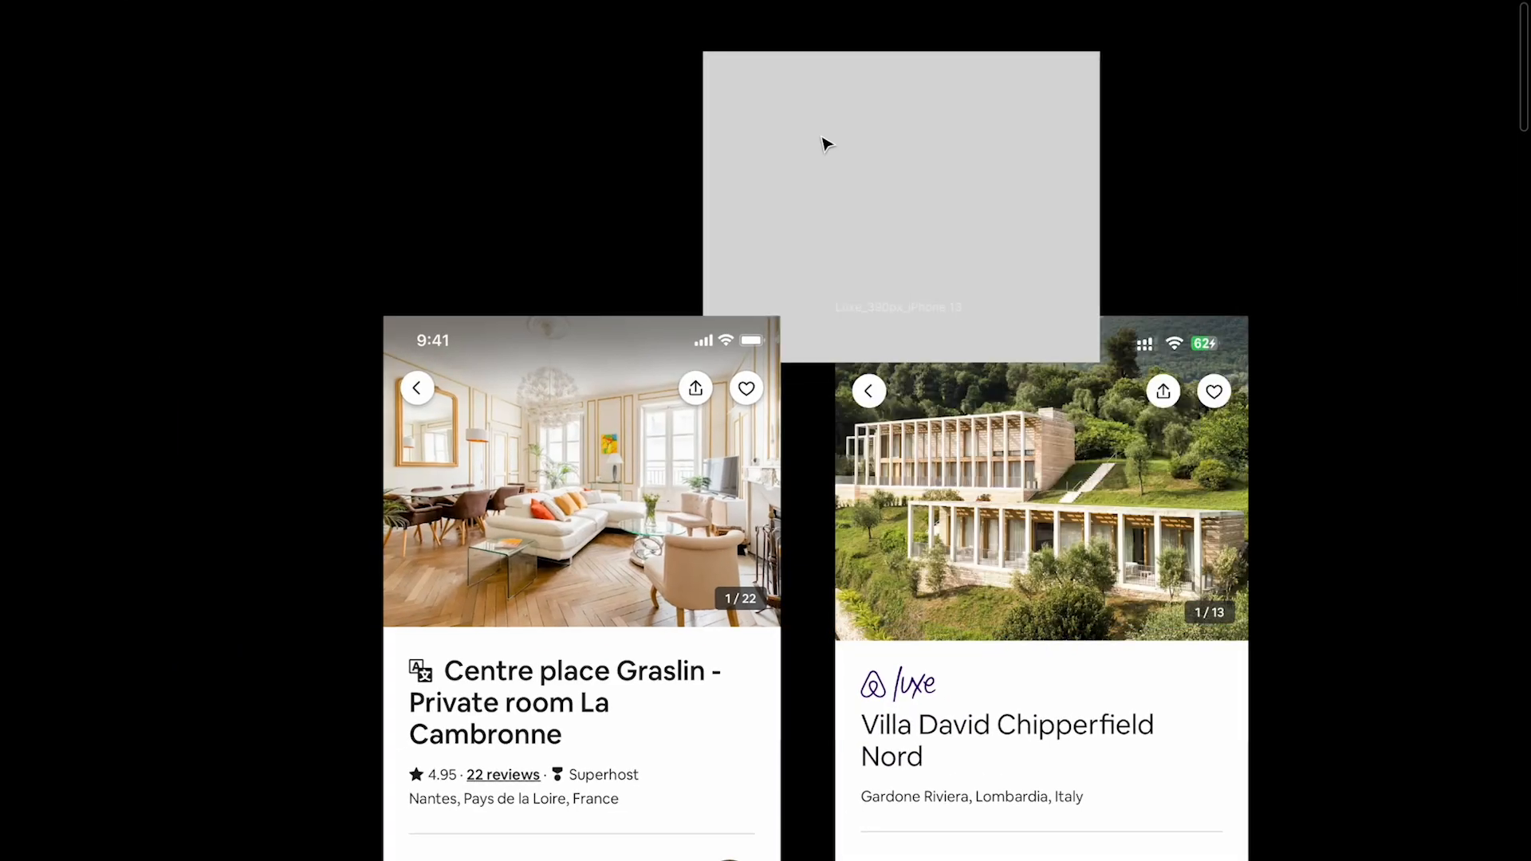
pyautogui.scroll(4, 844, 266)
pyautogui.moveTo(843, 266); pyautogui.dragTo(846, 212)
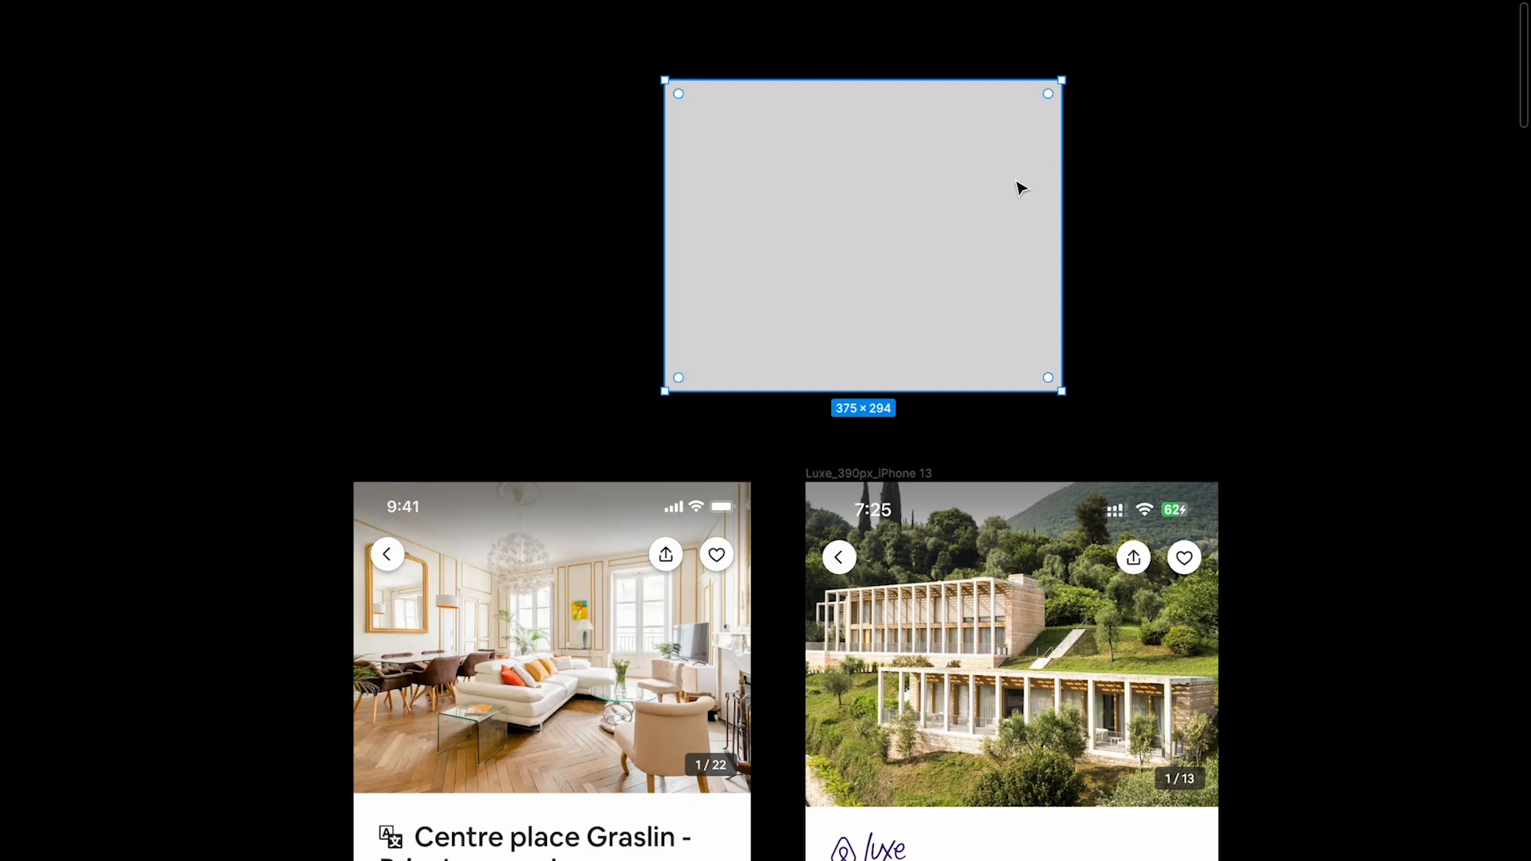
# Try scaling the rectangle down to about 295 × 231.
pyautogui.moveTo(1065, 167)
pyautogui.mouseDown()
pyautogui.moveTo(1114, 169)
pyautogui.moveTo(1081, 173)
pyautogui.moveTo(1121, 141)
pyautogui.moveTo(1062, 142)
pyautogui.mouseUp()
pyautogui.hotkey('ctrl', 'z')
pyautogui.moveTo(981, 391)
pyautogui.mouseDown()
pyautogui.moveTo(967, 455)
pyautogui.moveTo(952, 391)
pyautogui.mouseUp()
pyautogui.moveTo(1054, 195)
pyautogui.mouseDown()
pyautogui.moveTo(1161, 194)
pyautogui.moveTo(1061, 201)
pyautogui.mouseUp()
pyautogui.moveTo(1065, 396); pyautogui.dragTo(954, 326)
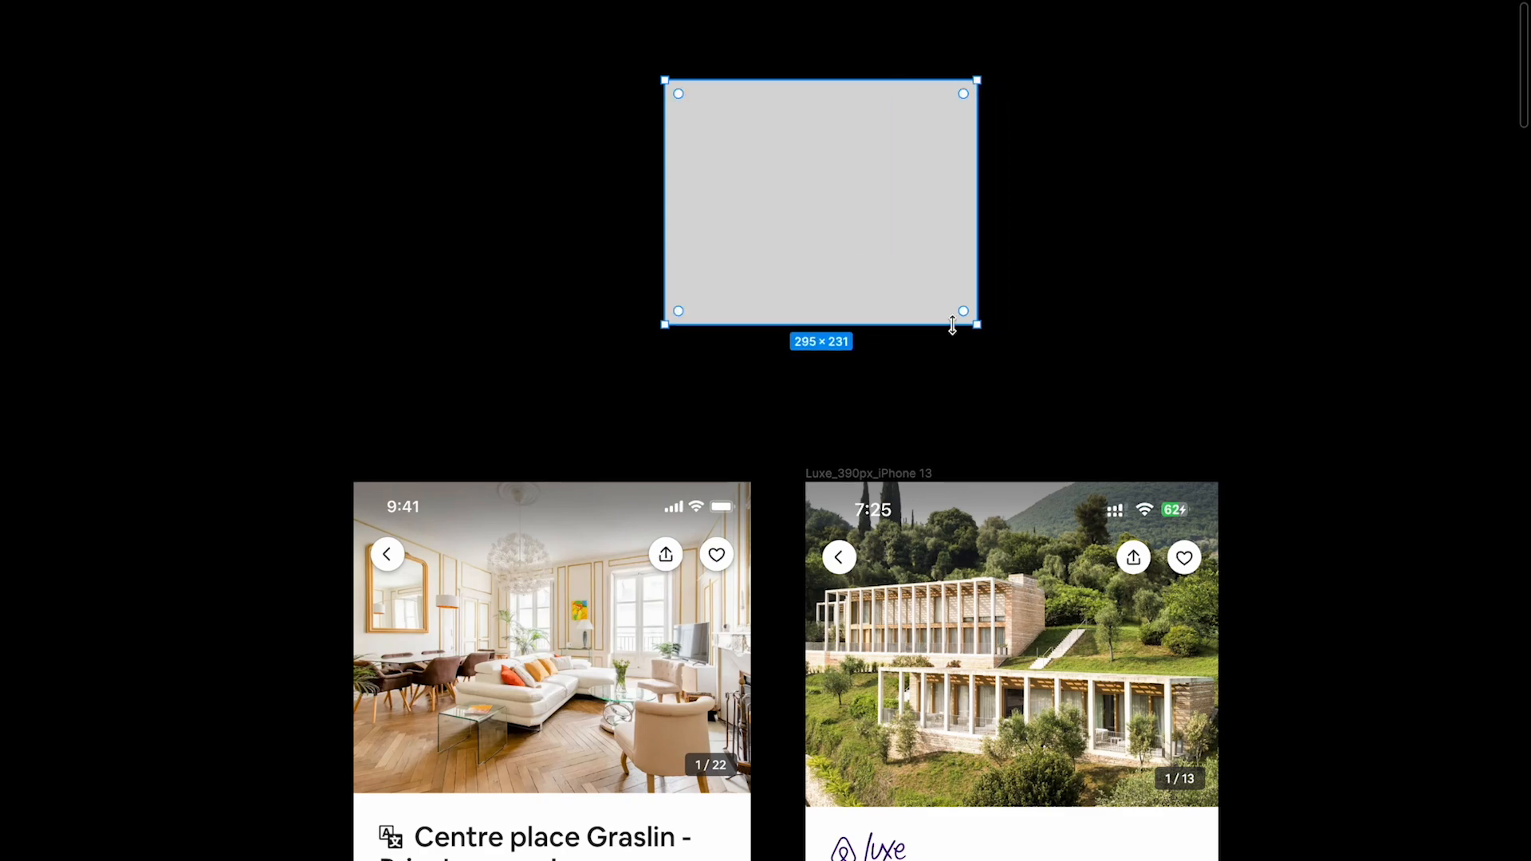
# Bring back the interface, constrain the rectangle's proportions and set its width to 375.
pyautogui.hotkey('ctrl', '\\')
pyautogui.scroll(2, 989, 201)
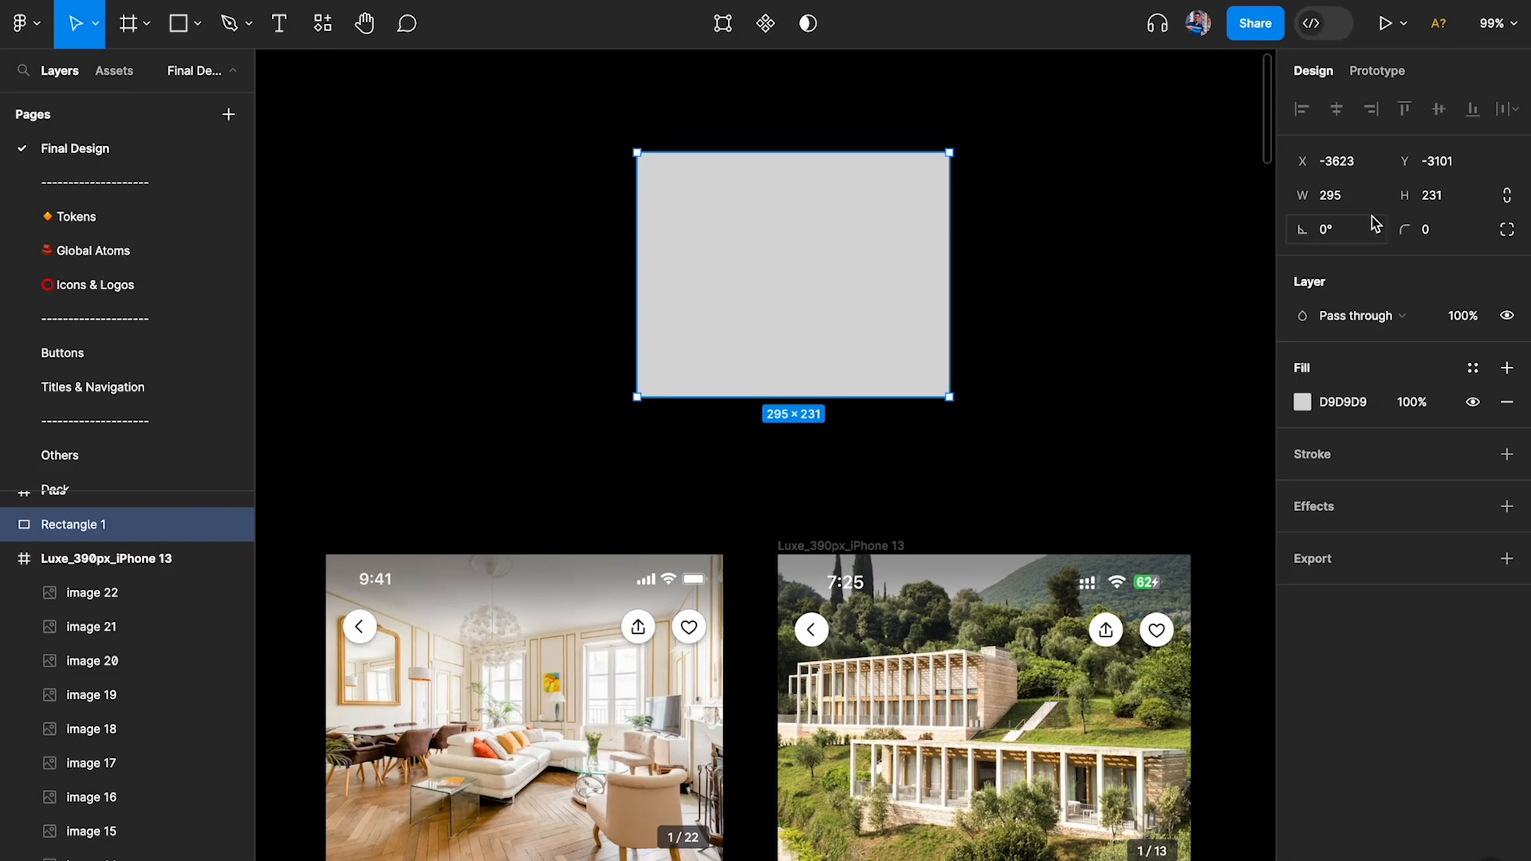
pyautogui.click(1497, 201)
pyautogui.click(1342, 195)
pyautogui.write('375')
pyautogui.press('Return')
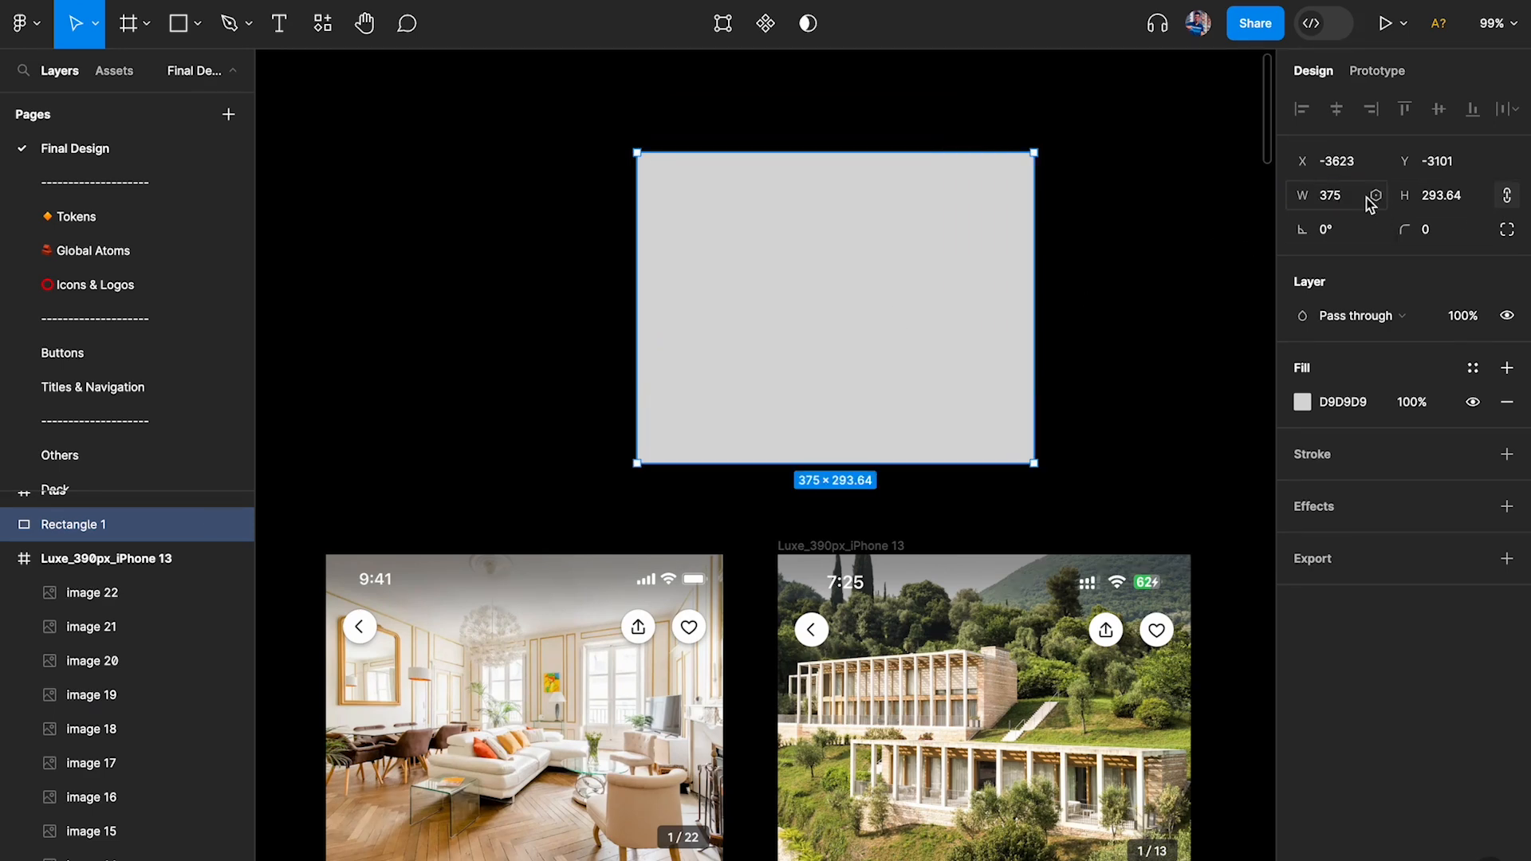
# Set the rectangle's width to 390 with its proportions constrained.
pyautogui.click(1346, 194)
pyautogui.write('90')
pyautogui.press('Return')
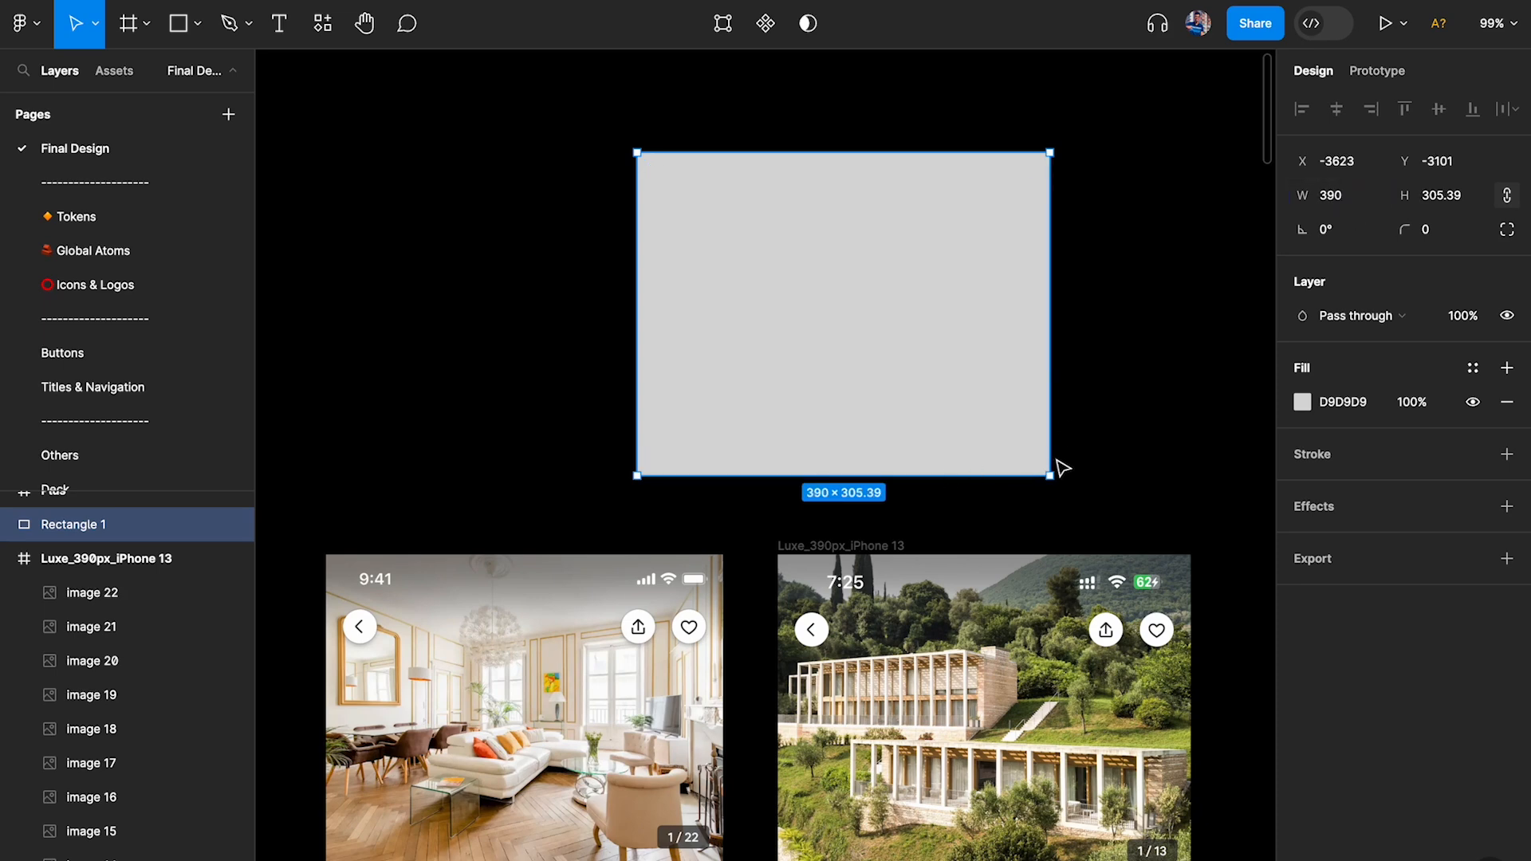
pyautogui.click(1507, 195)
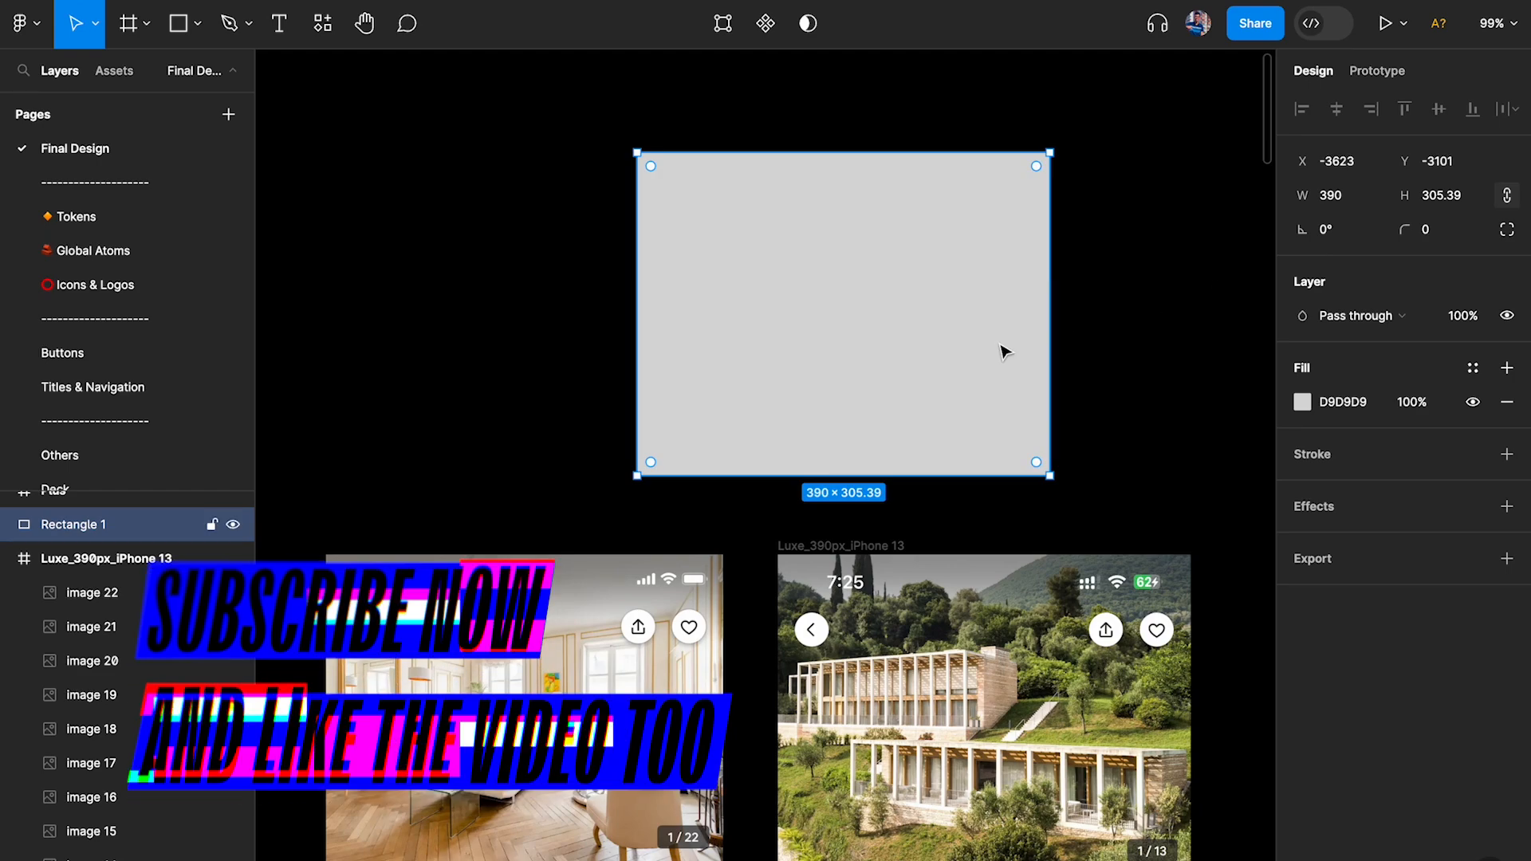
# Move the rectangle directly above the Centre place Graslin screen and set its width to 375.
pyautogui.moveTo(930, 338); pyautogui.dragTo(615, 370)
pyautogui.hscroll(-3, 615, 370)
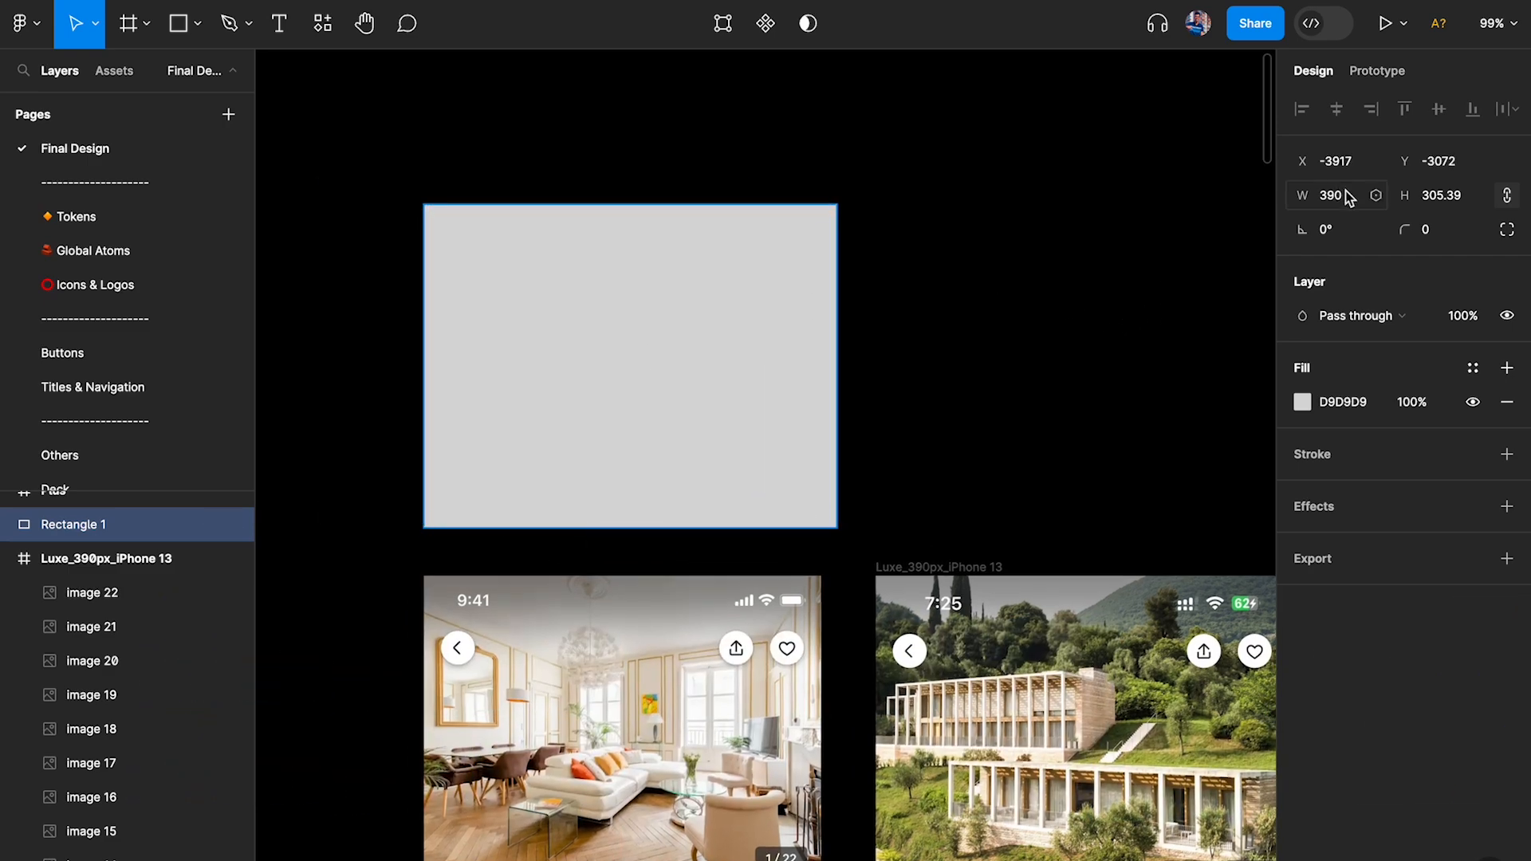
pyautogui.click(1347, 198)
pyautogui.write('375')
pyautogui.press('Return')
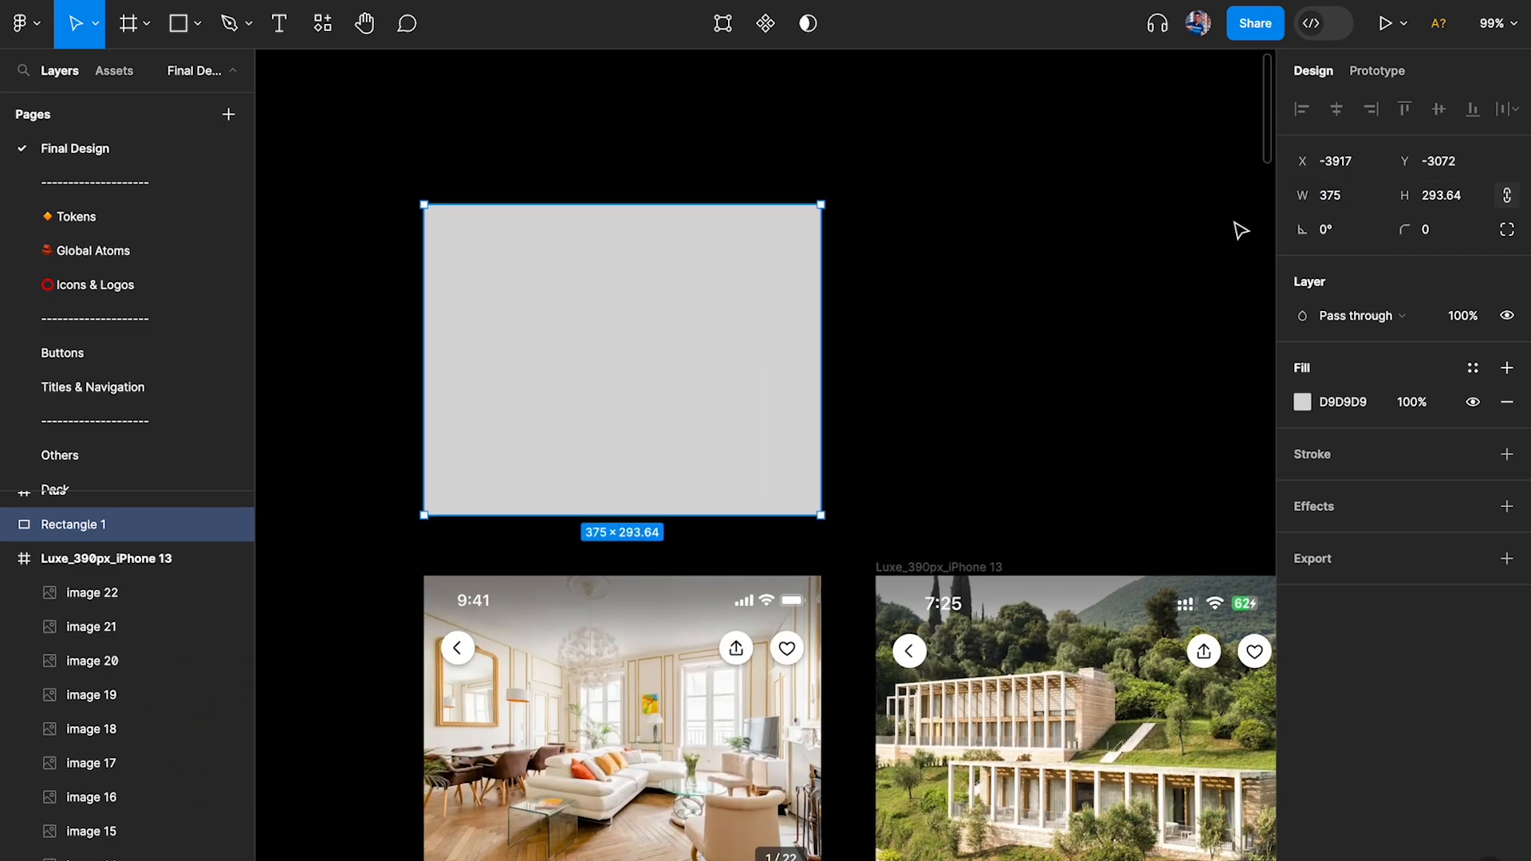
# Place the rectangle over the Centre place Graslin hero image, unlock its proportions and extend its height to 294.
pyautogui.scroll(-3, 878, 327)
pyautogui.moveTo(680, 334); pyautogui.dragTo(677, 615)
pyautogui.scroll(3, 680, 619)
pyautogui.scroll(5, 762, 581)
pyautogui.scroll(-1, 762, 486)
pyautogui.scroll(6, 916, 768)
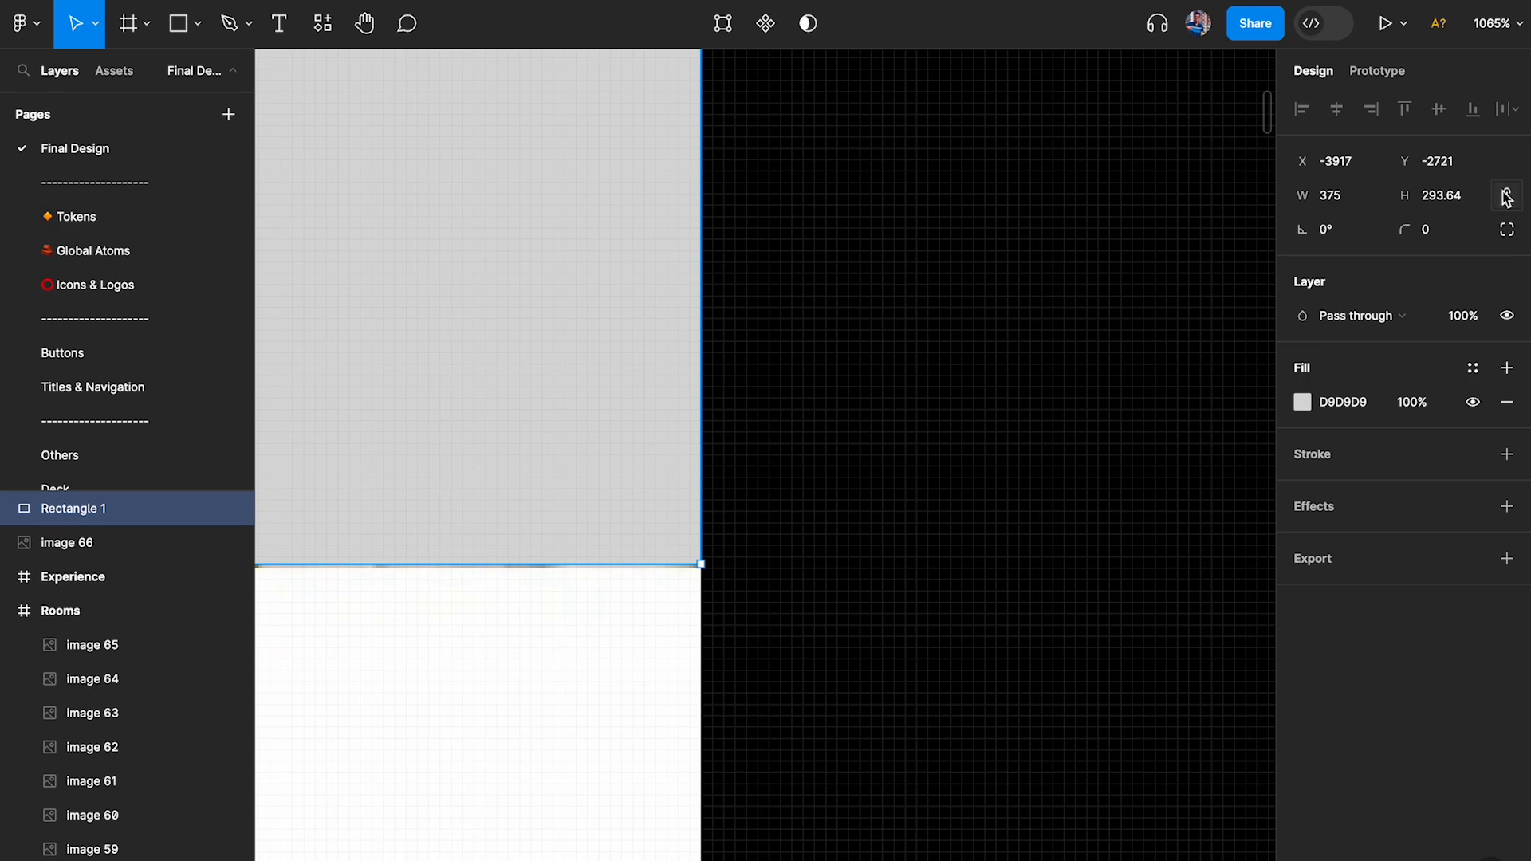
pyautogui.scroll(8, 672, 585)
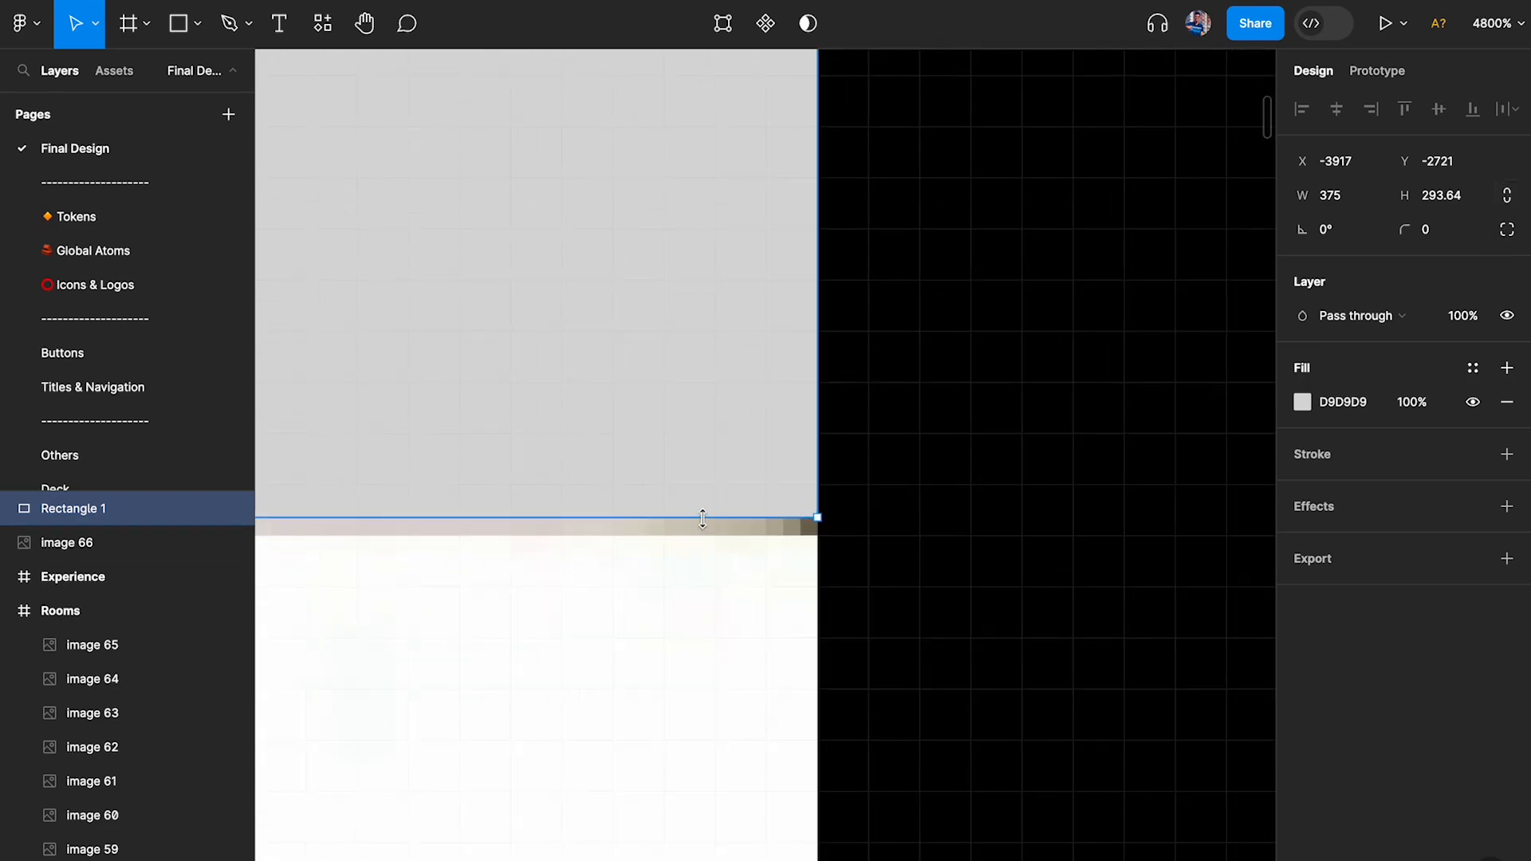
pyautogui.moveTo(701, 518); pyautogui.dragTo(703, 534)
pyautogui.scroll(-20, 704, 534)
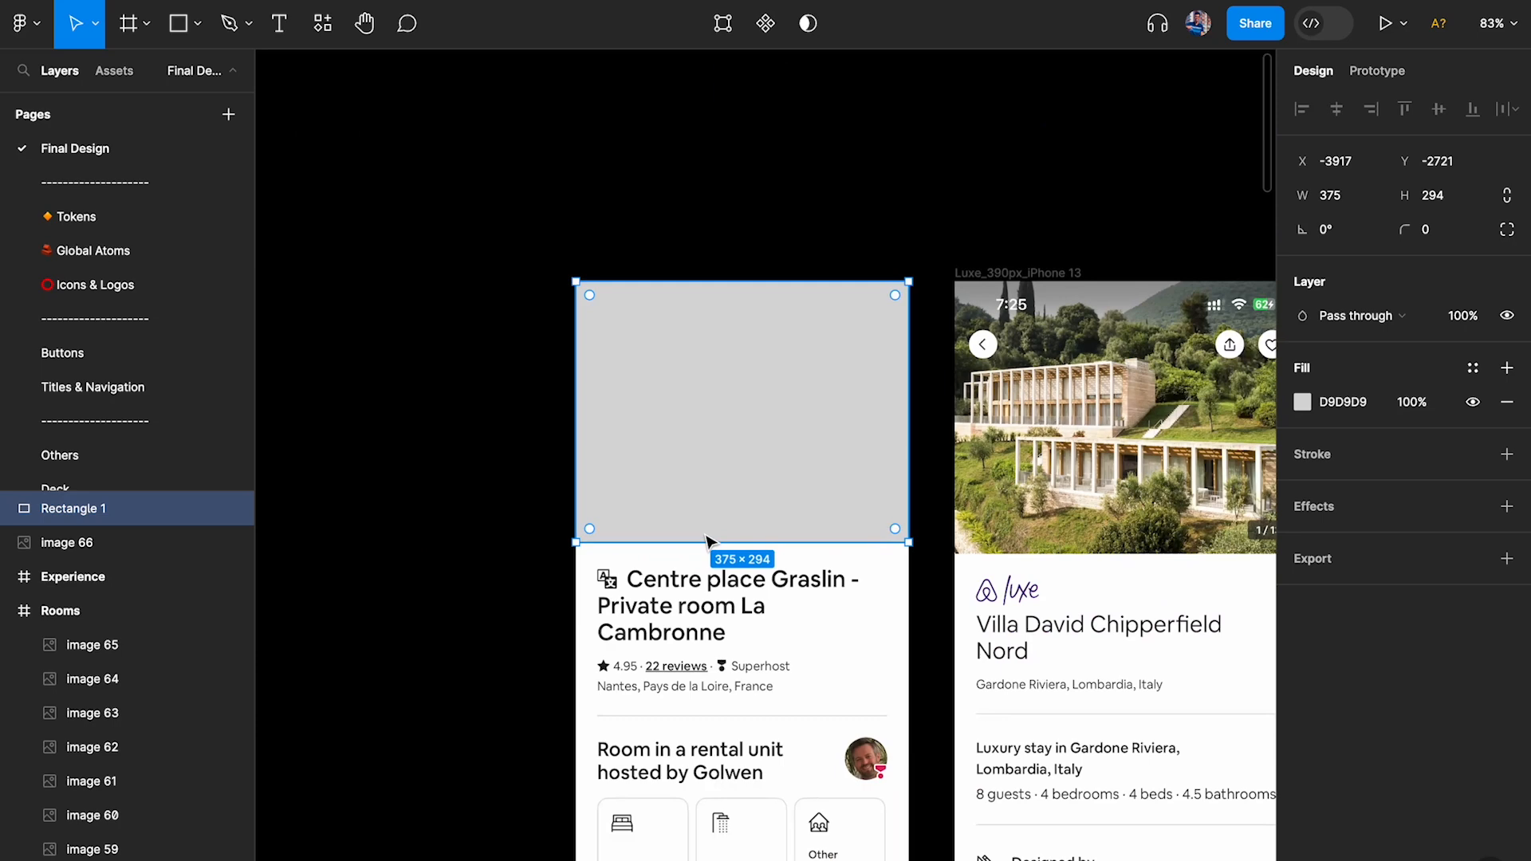
# Move the rectangle back to the empty canvas above the Centre place Graslin screen and deselect it.
pyautogui.scroll(-5, 705, 539)
pyautogui.moveTo(708, 536); pyautogui.dragTo(707, 359)
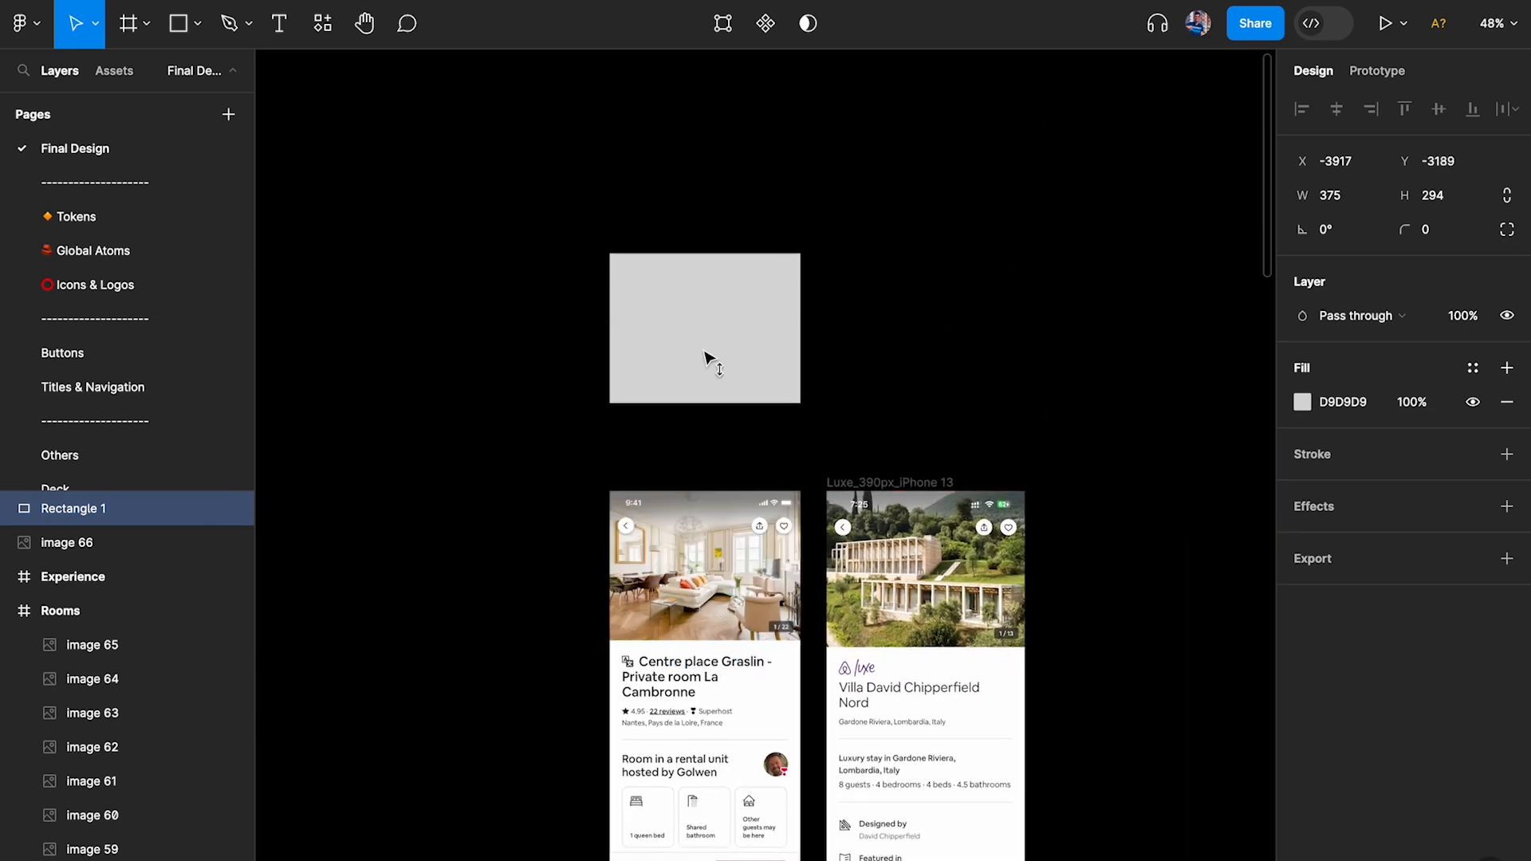
pyautogui.scroll(4, 708, 358)
pyautogui.click(619, 152)
# Find the Unsplash plugin in the resources and run it.
pyautogui.click(322, 23)
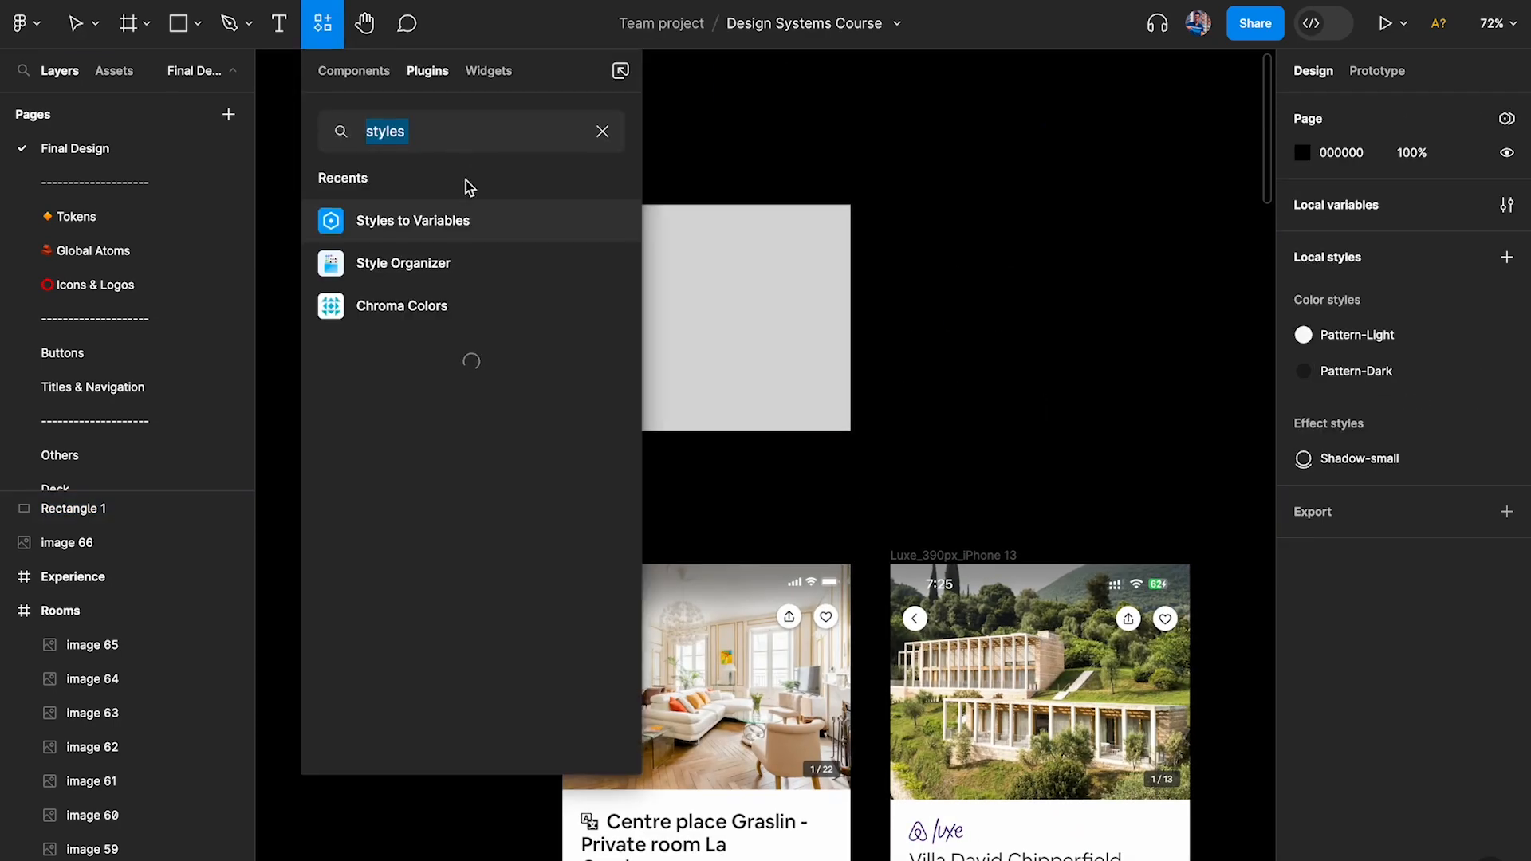
pyautogui.click(363, 72)
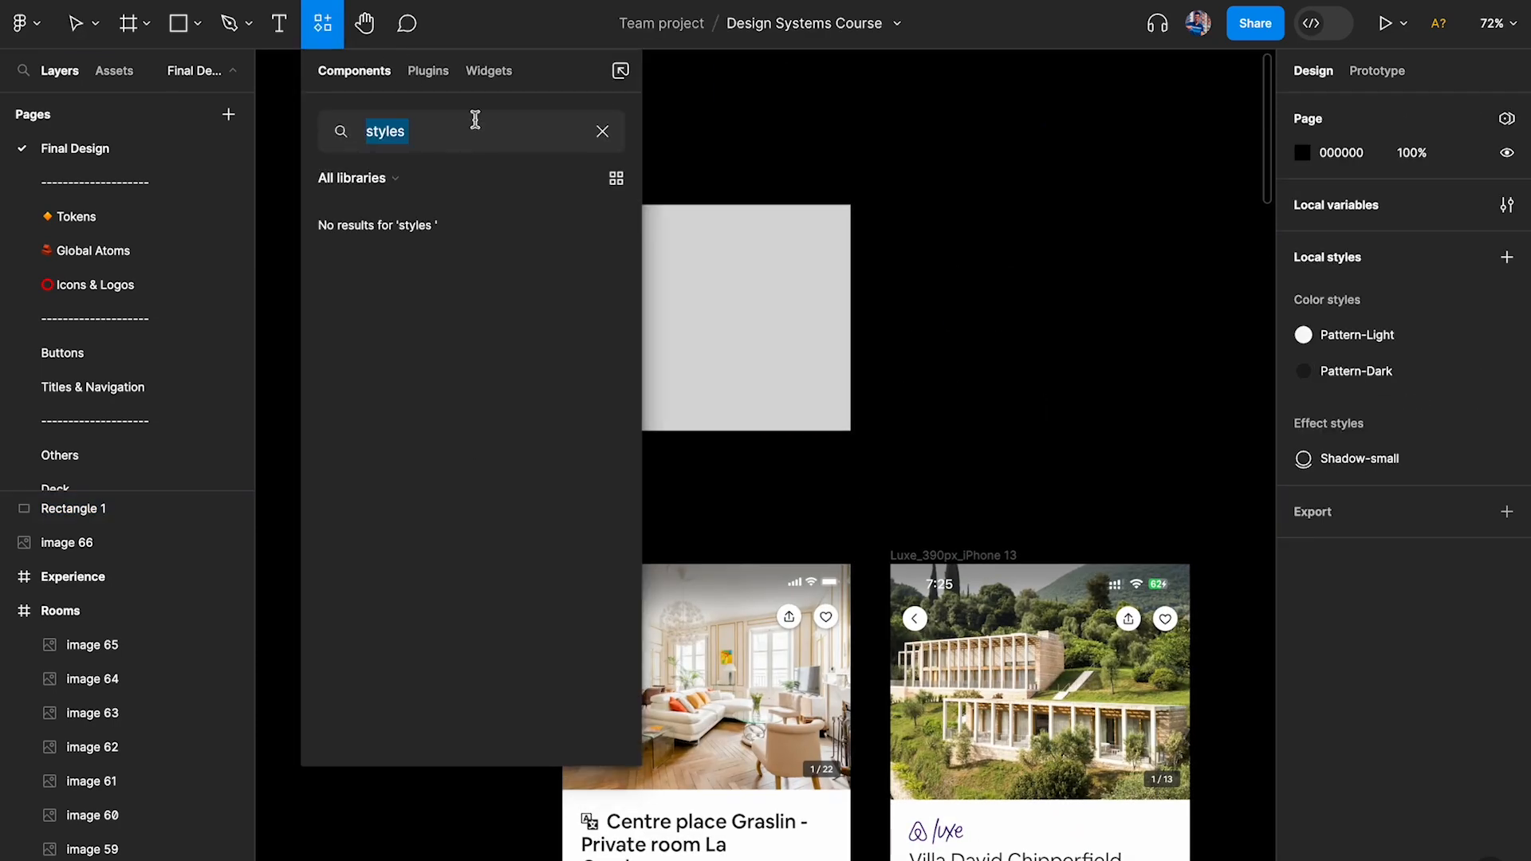
pyautogui.click(443, 73)
pyautogui.write('unps')
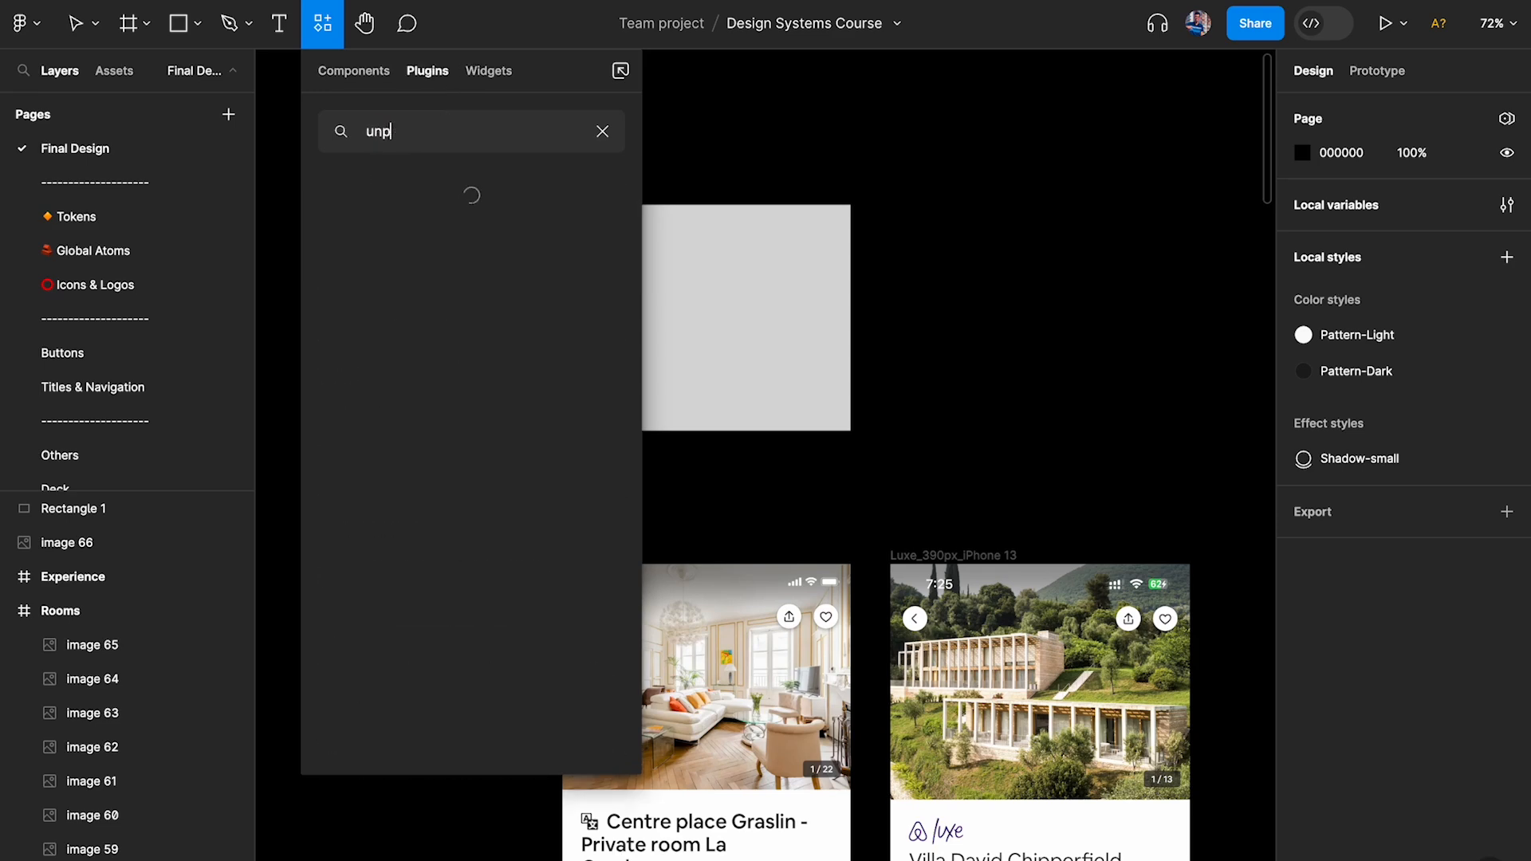
pyautogui.click(393, 209)
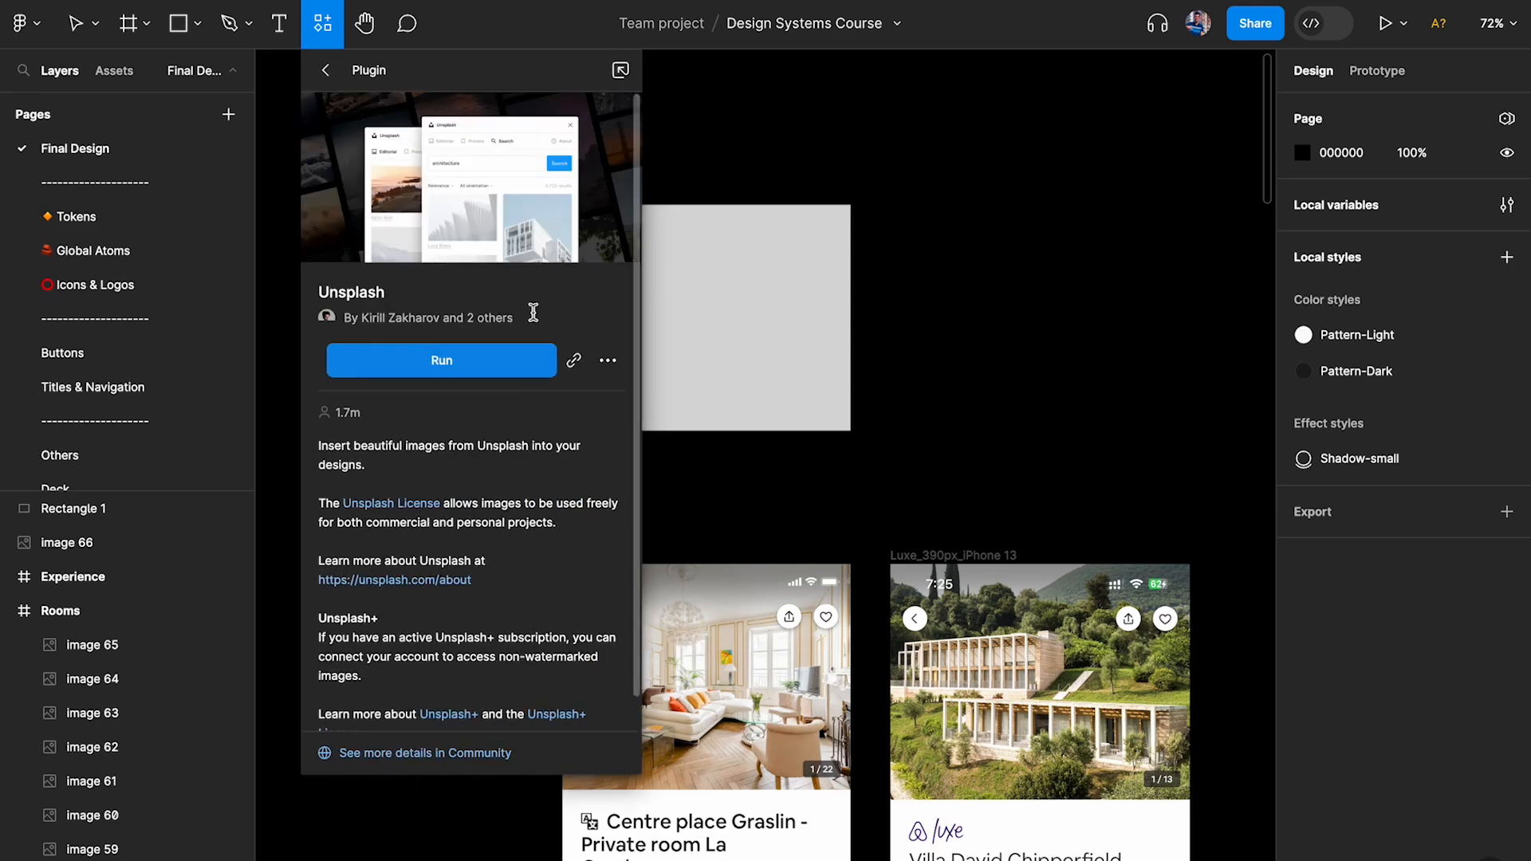
pyautogui.press('Escape')
pyautogui.click(779, 414)
# Search Unsplash for "mansion" photos.
pyautogui.click(997, 183)
pyautogui.write('ma')
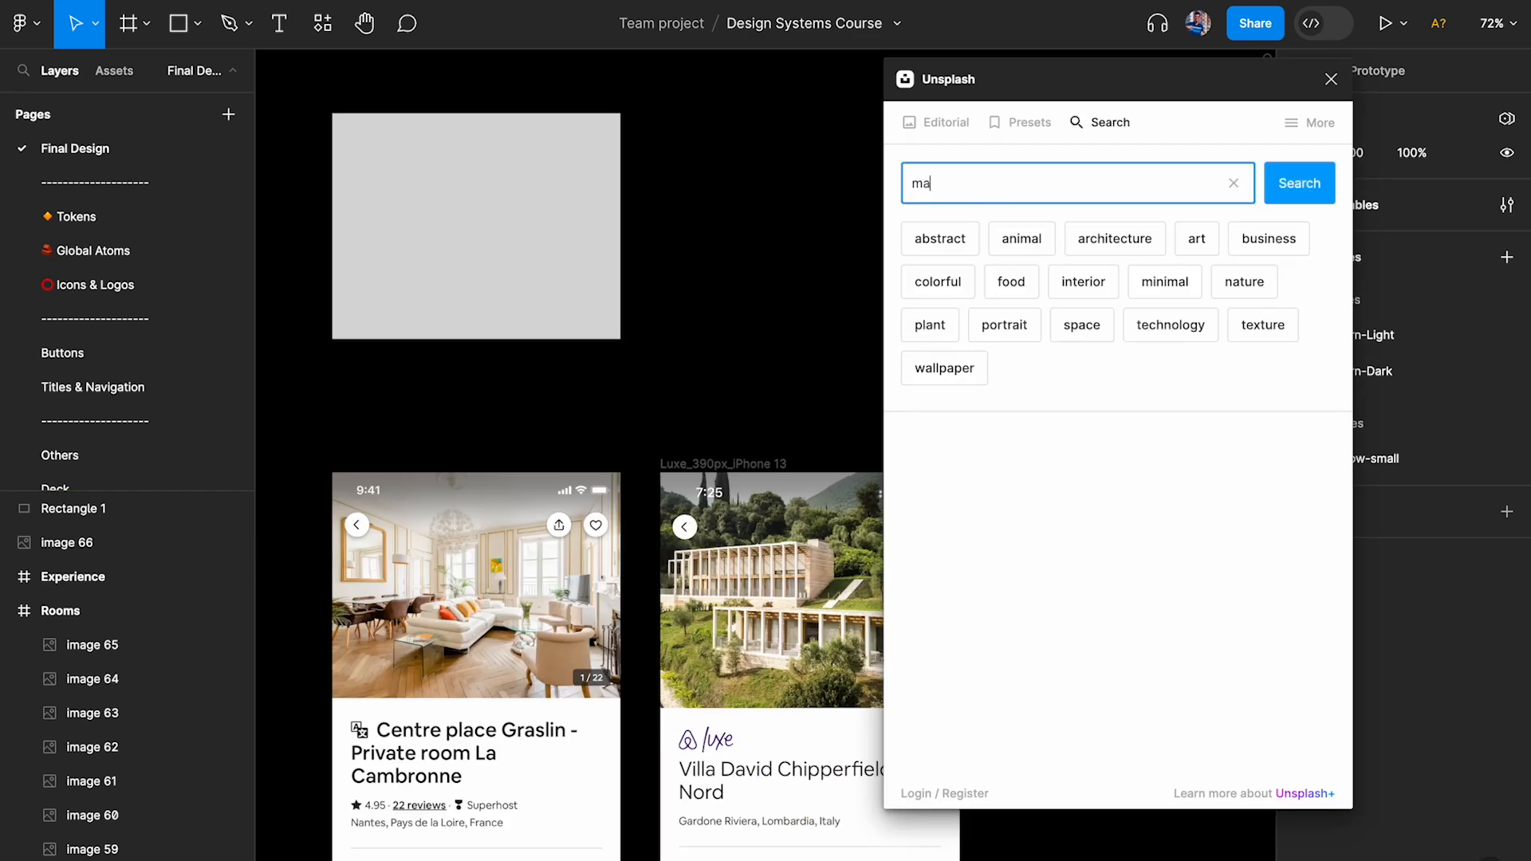
pyautogui.write('nsion')
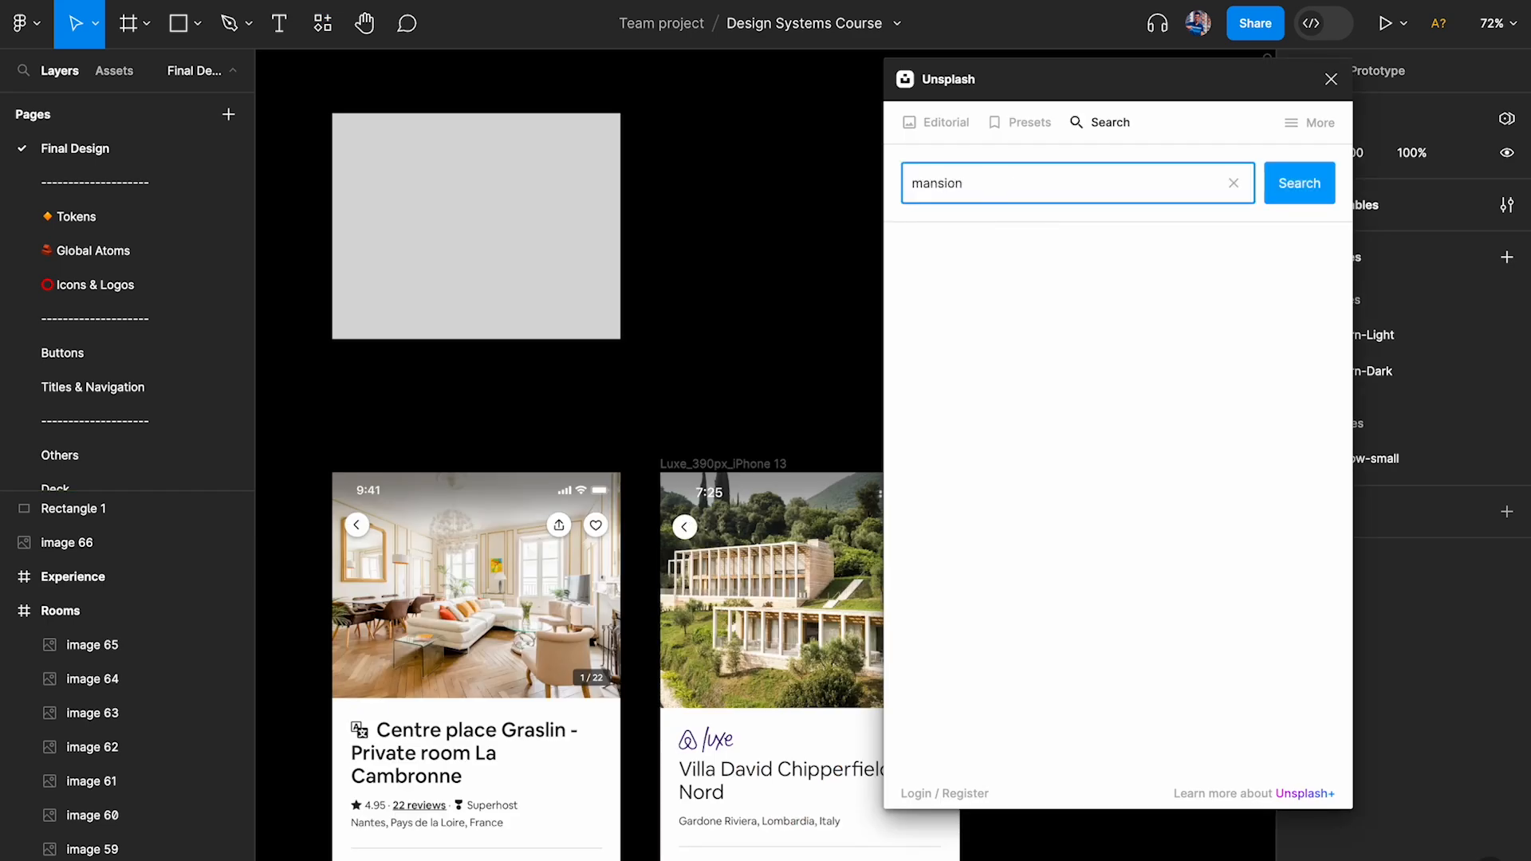
pyautogui.press('Return')
pyautogui.click(788, 296)
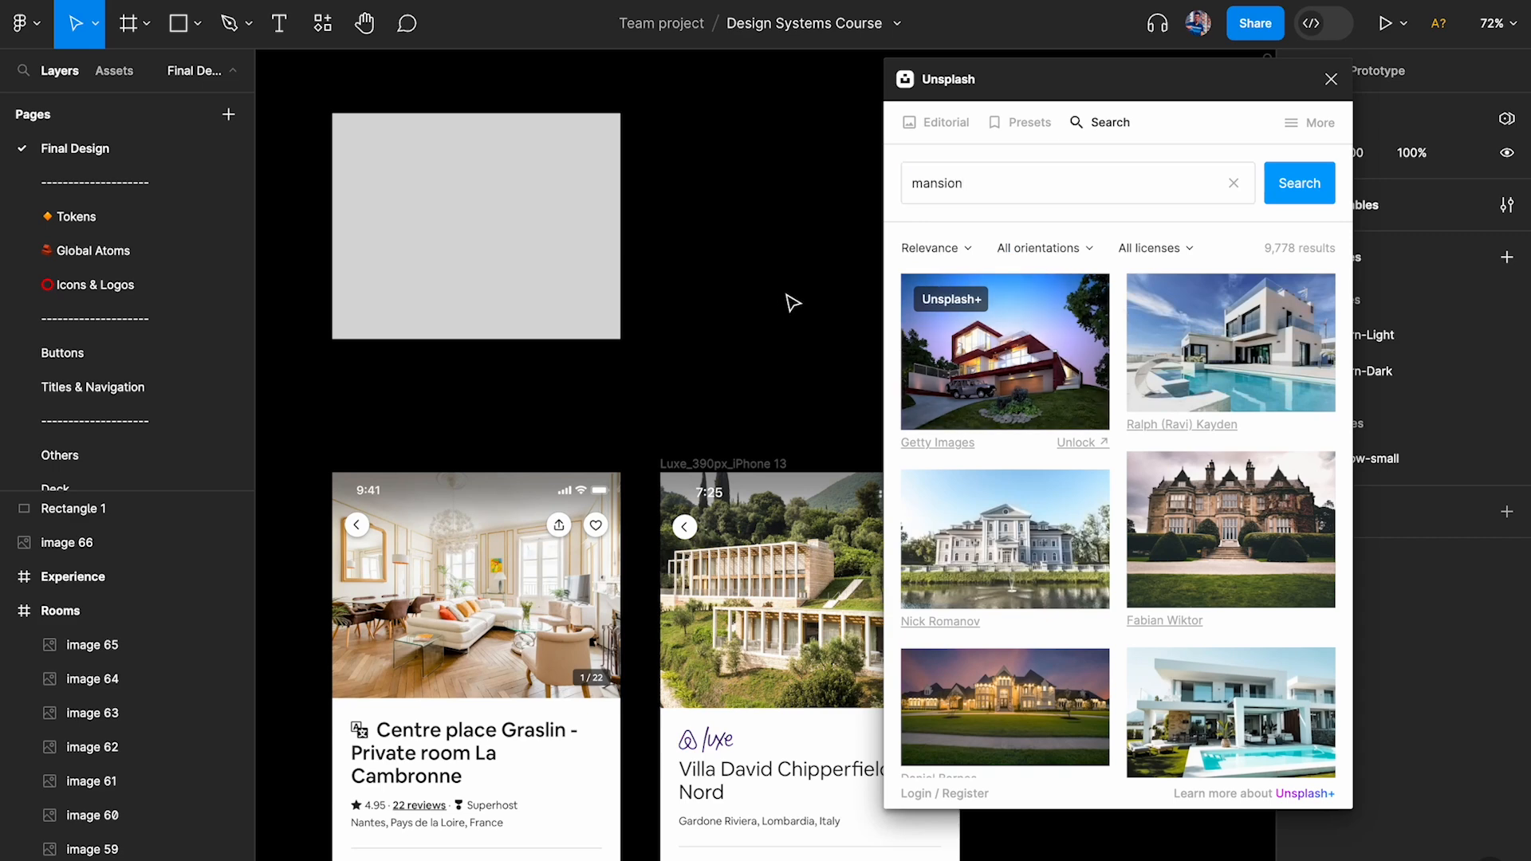
# Try inserting the Unsplash+ photo of the modern red house, then undo the insertion.
pyautogui.click(1029, 341)
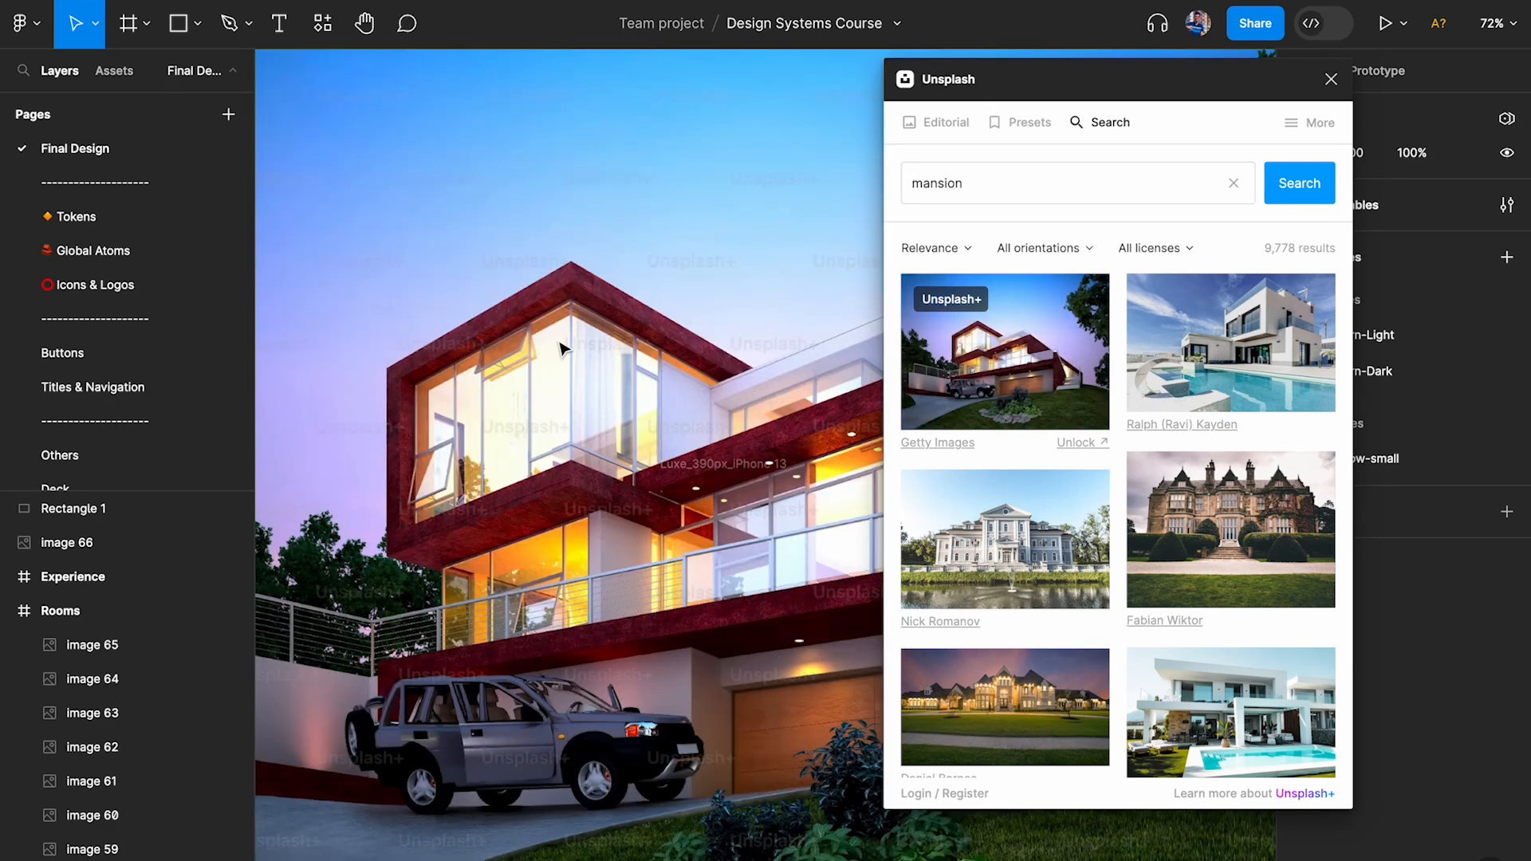
pyautogui.scroll(5, 562, 351)
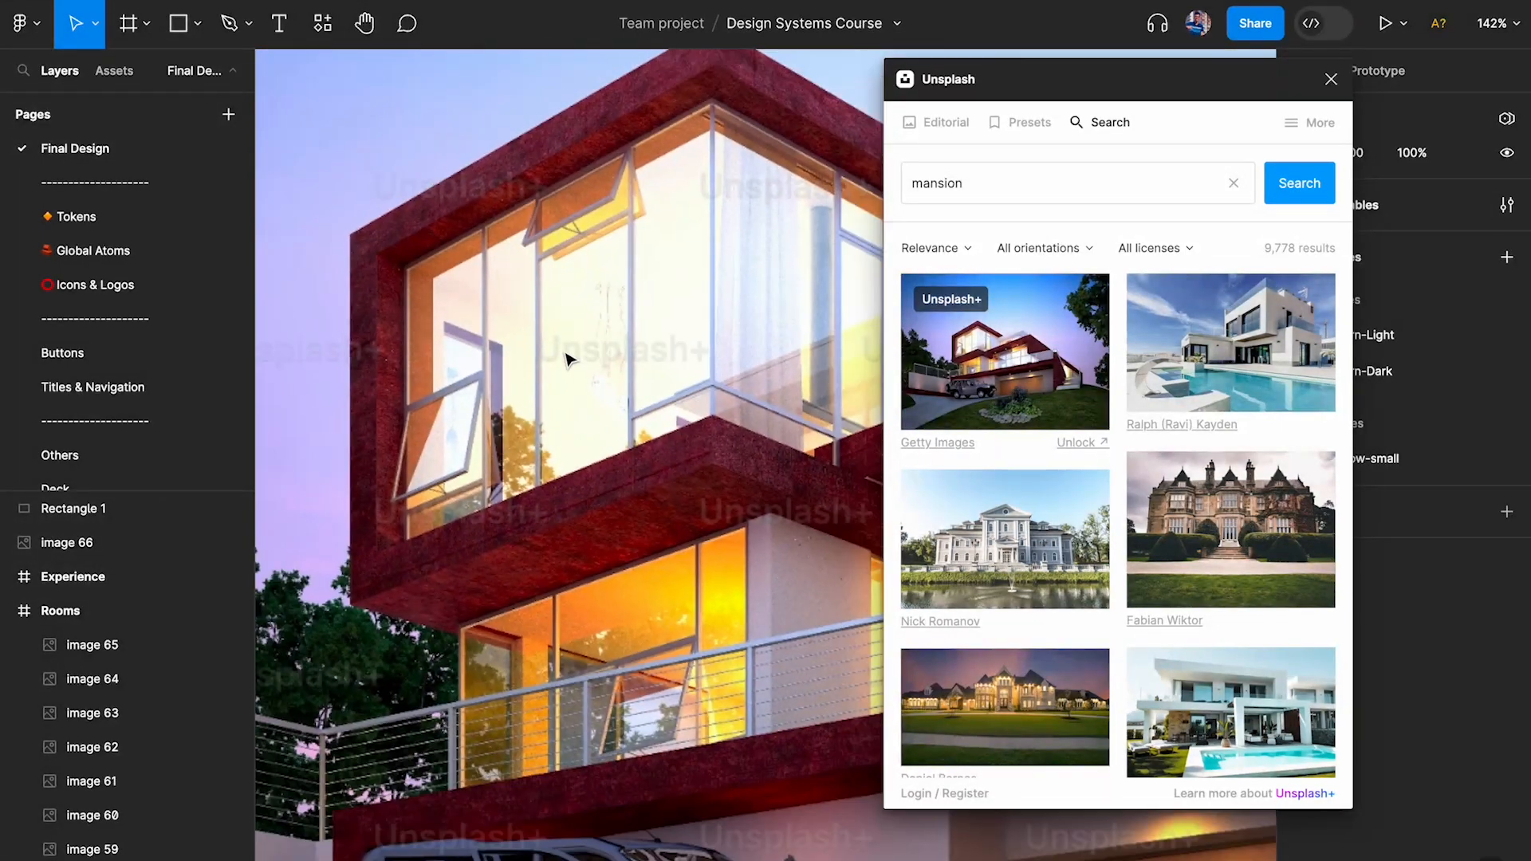
pyautogui.scroll(-5, 566, 358)
pyautogui.hotkey('ctrl', 'z')
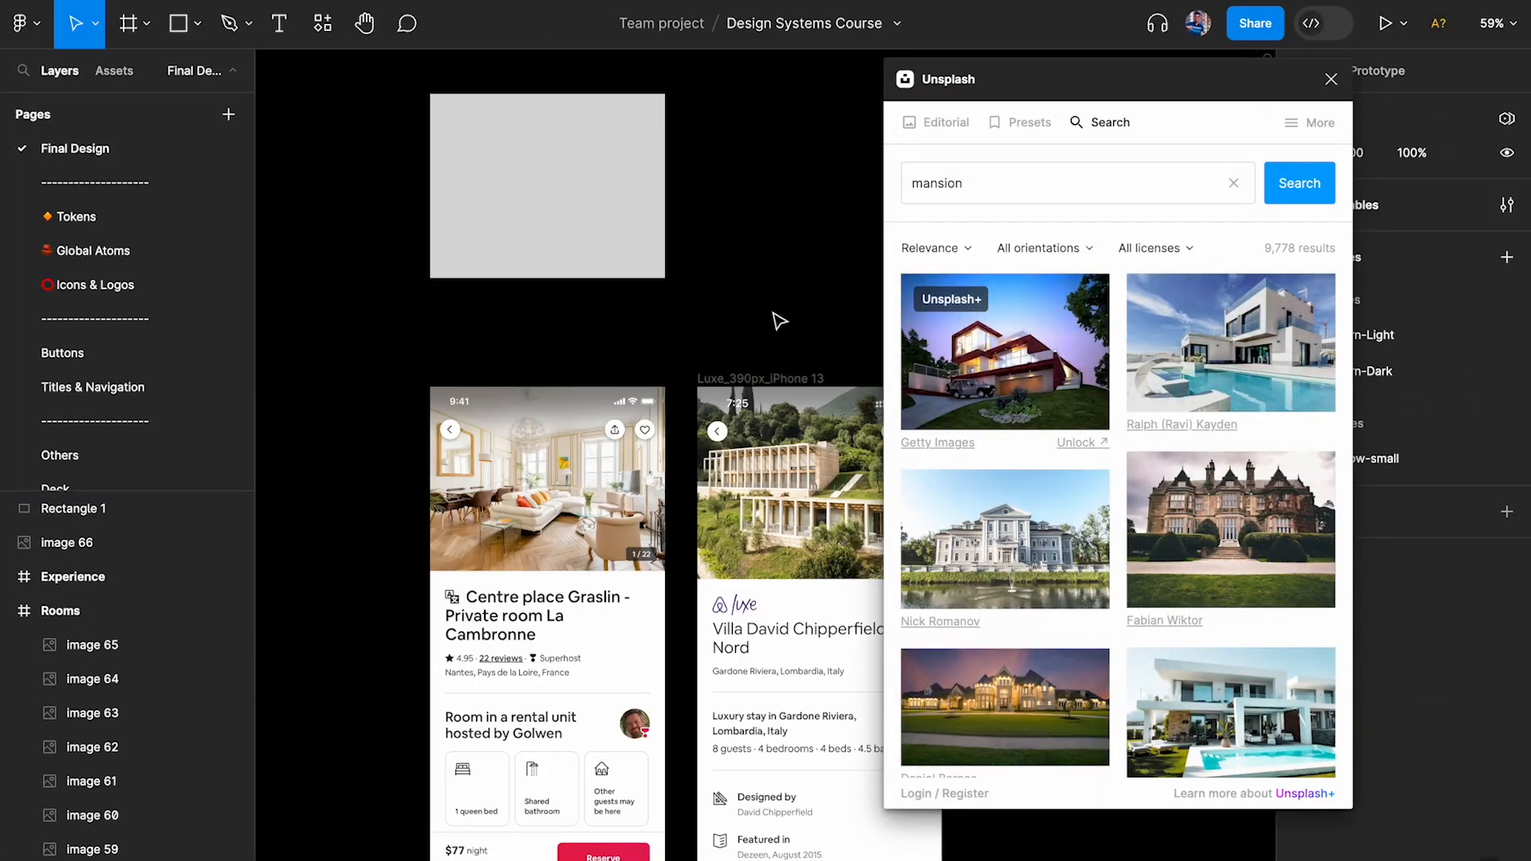
# Insert the Unsplash photo of the white modern house with a pool and close the plugin.
pyautogui.scroll(-2, 1204, 494)
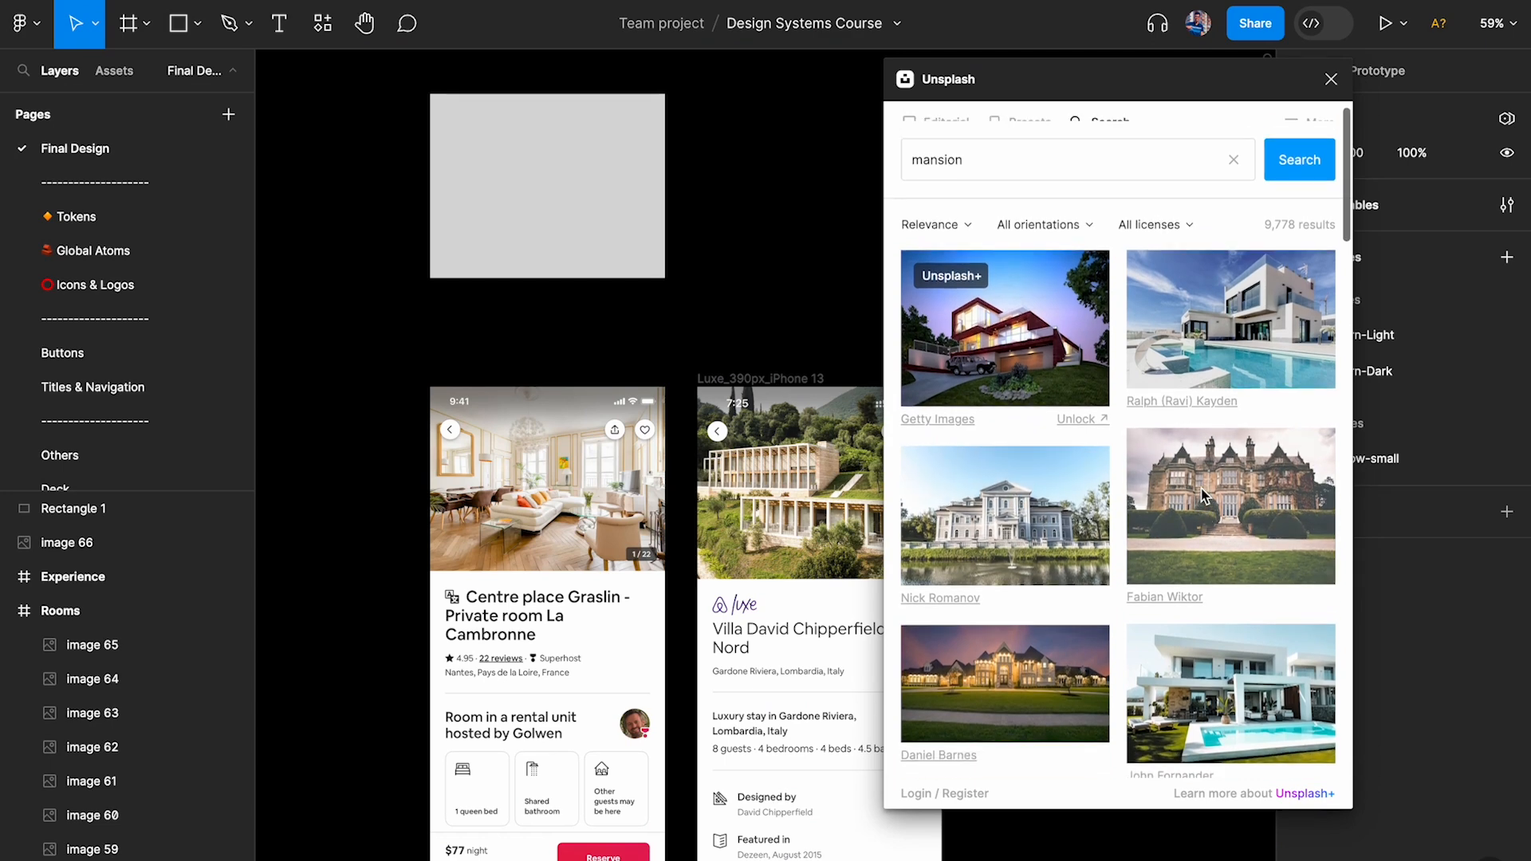
pyautogui.scroll(1, 1204, 495)
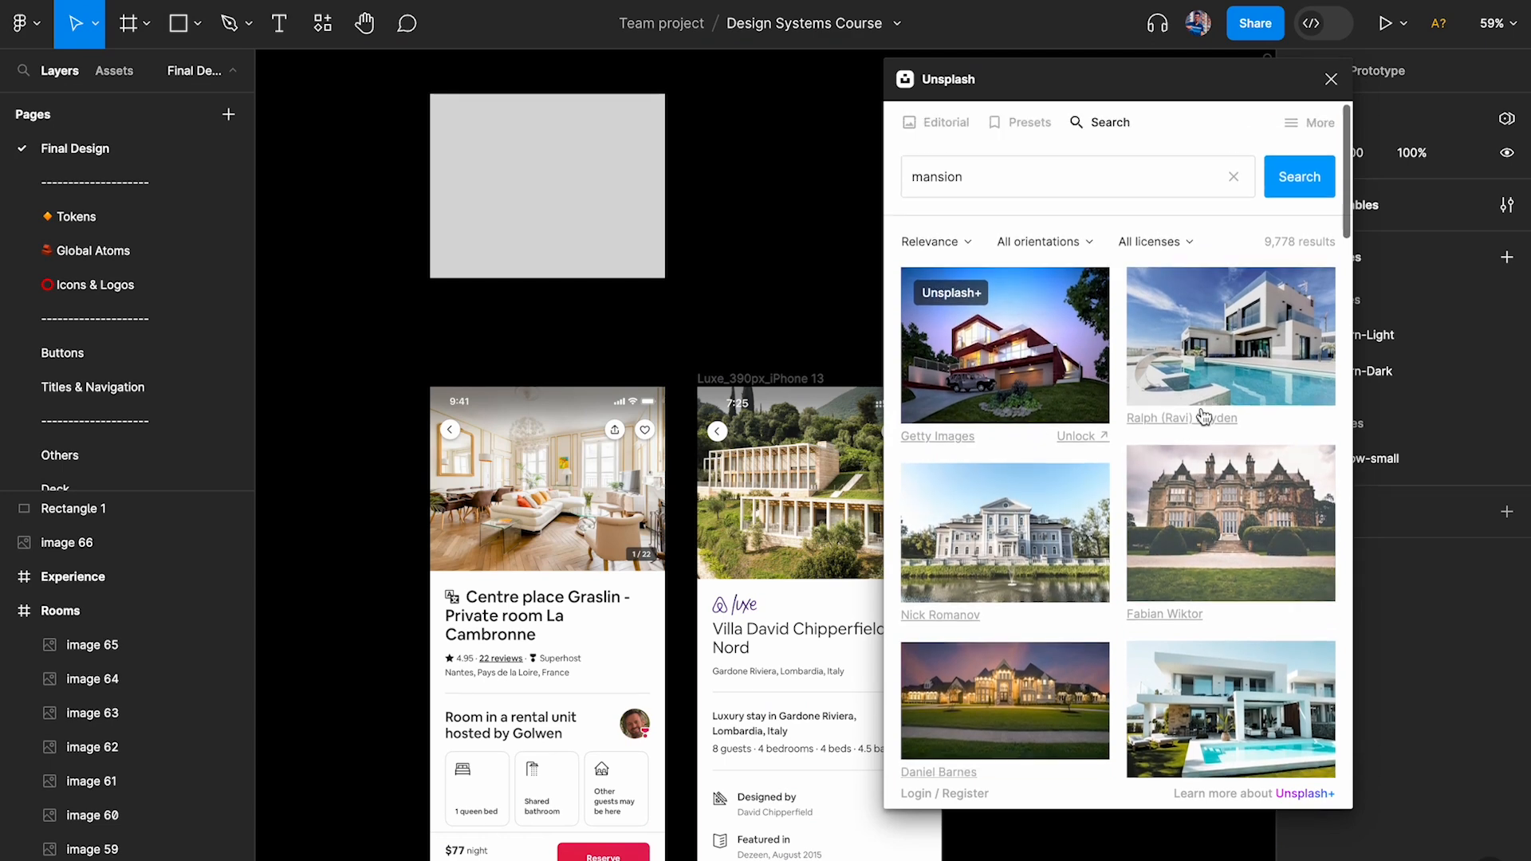
pyautogui.click(1230, 344)
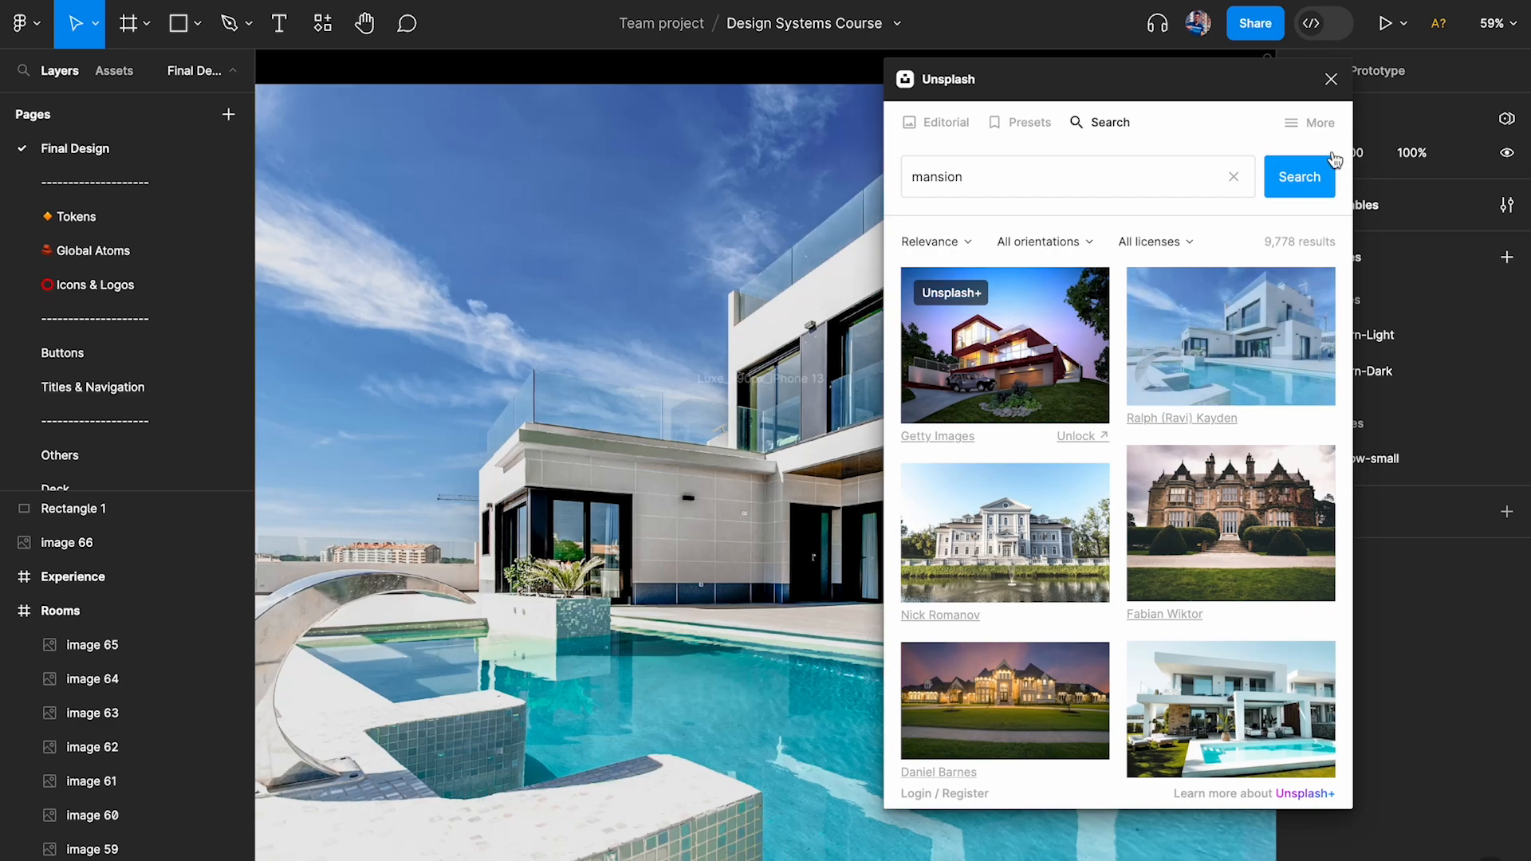
pyautogui.click(1331, 79)
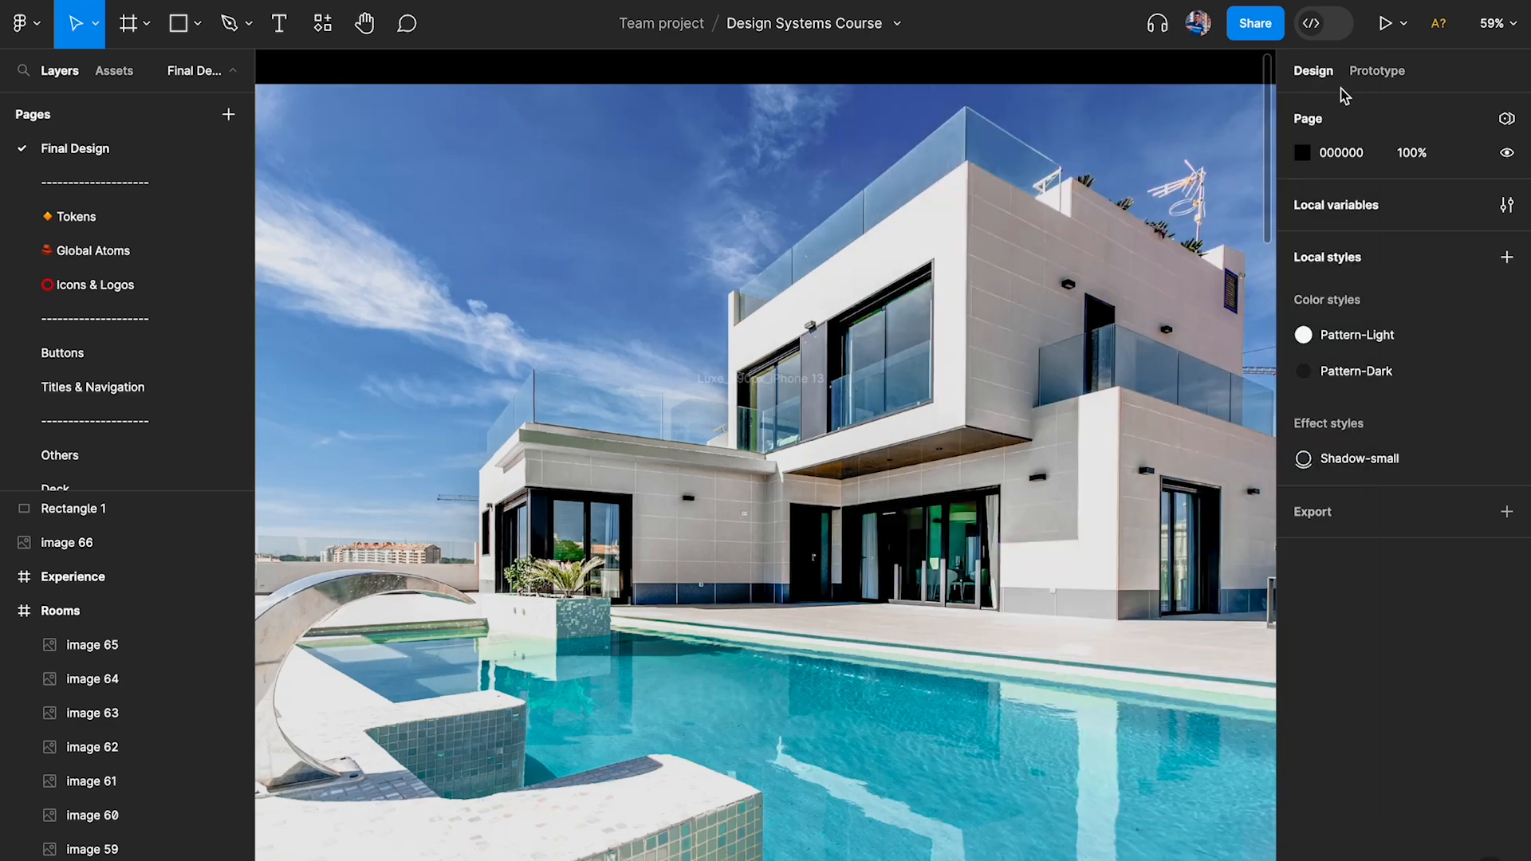
# Copy the inserted photo's image fill and remove the full-size photo from the canvas.
pyautogui.scroll(-5, 866, 362)
pyautogui.click(877, 343)
pyautogui.scroll(2, 917, 232)
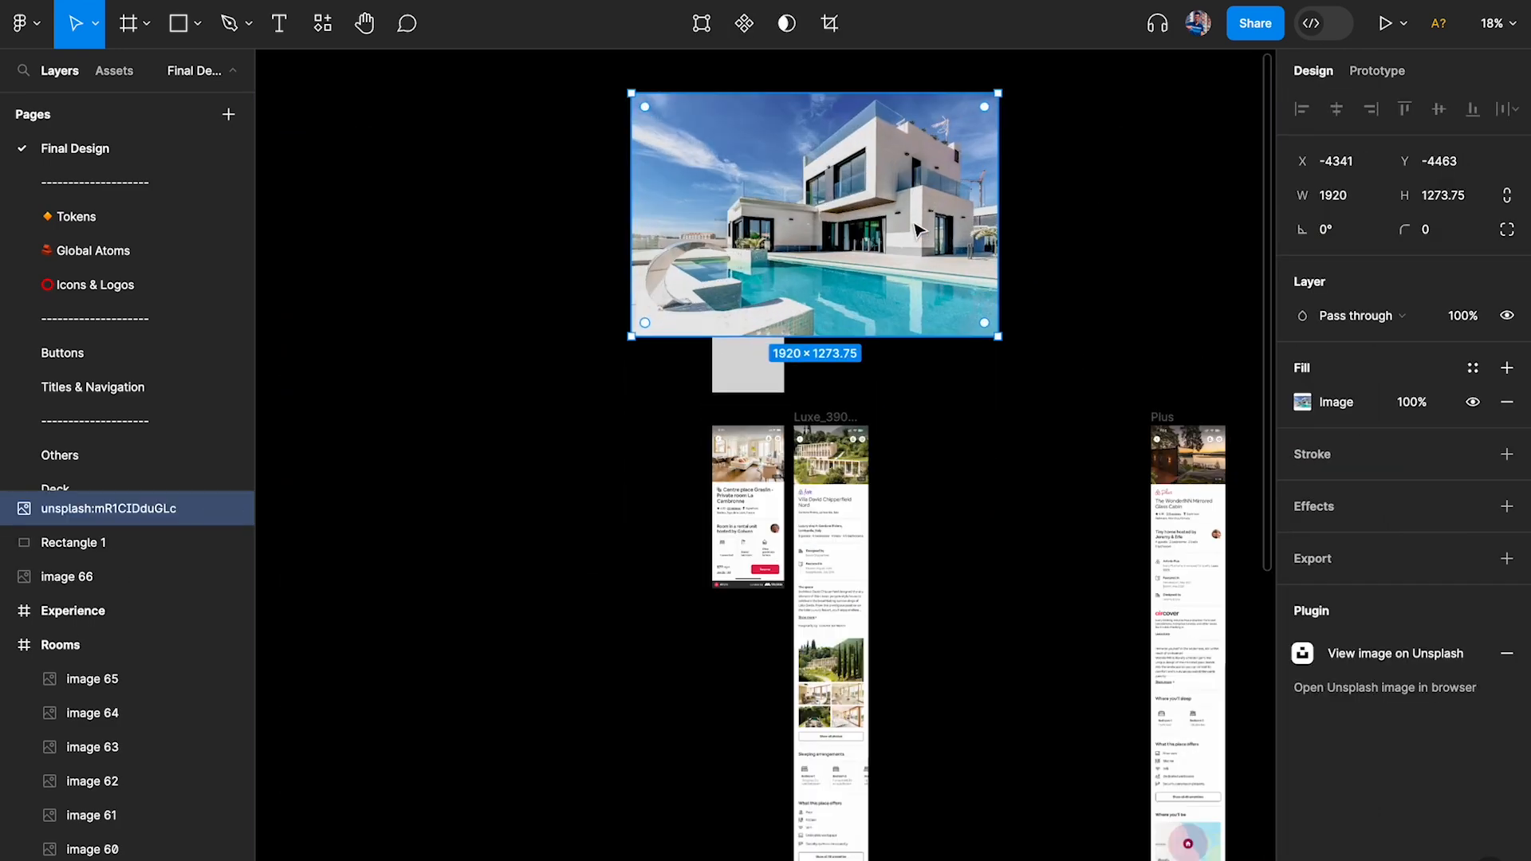
pyautogui.press('Delete')
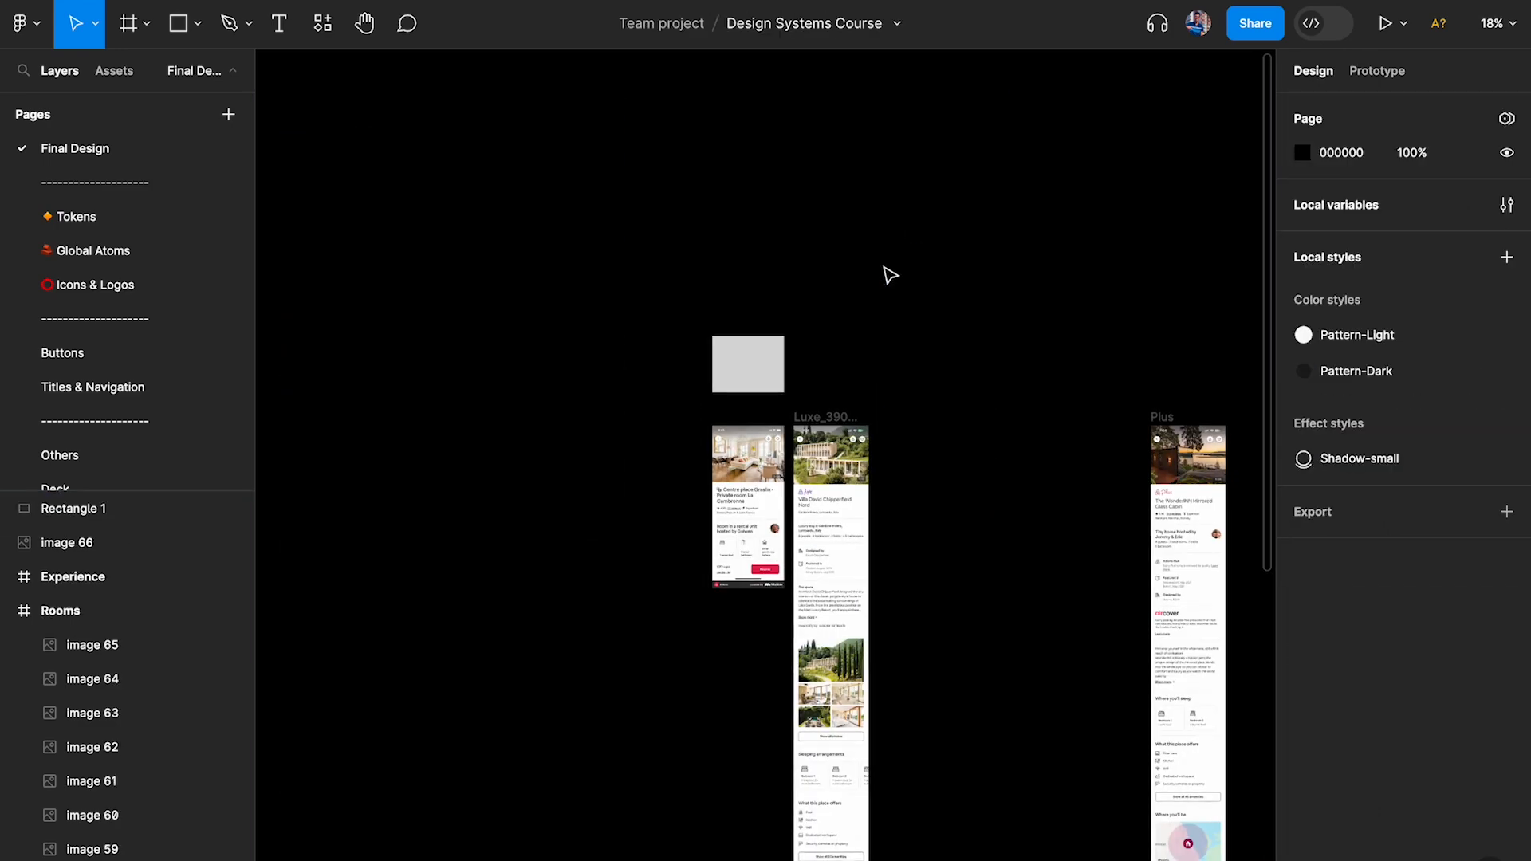
# Paste the mansion photo as the grey rectangle's fill and move the rectangle slightly further above the listing screens.
pyautogui.scroll(5, 836, 326)
pyautogui.click(615, 400)
pyautogui.scroll(3, 615, 399)
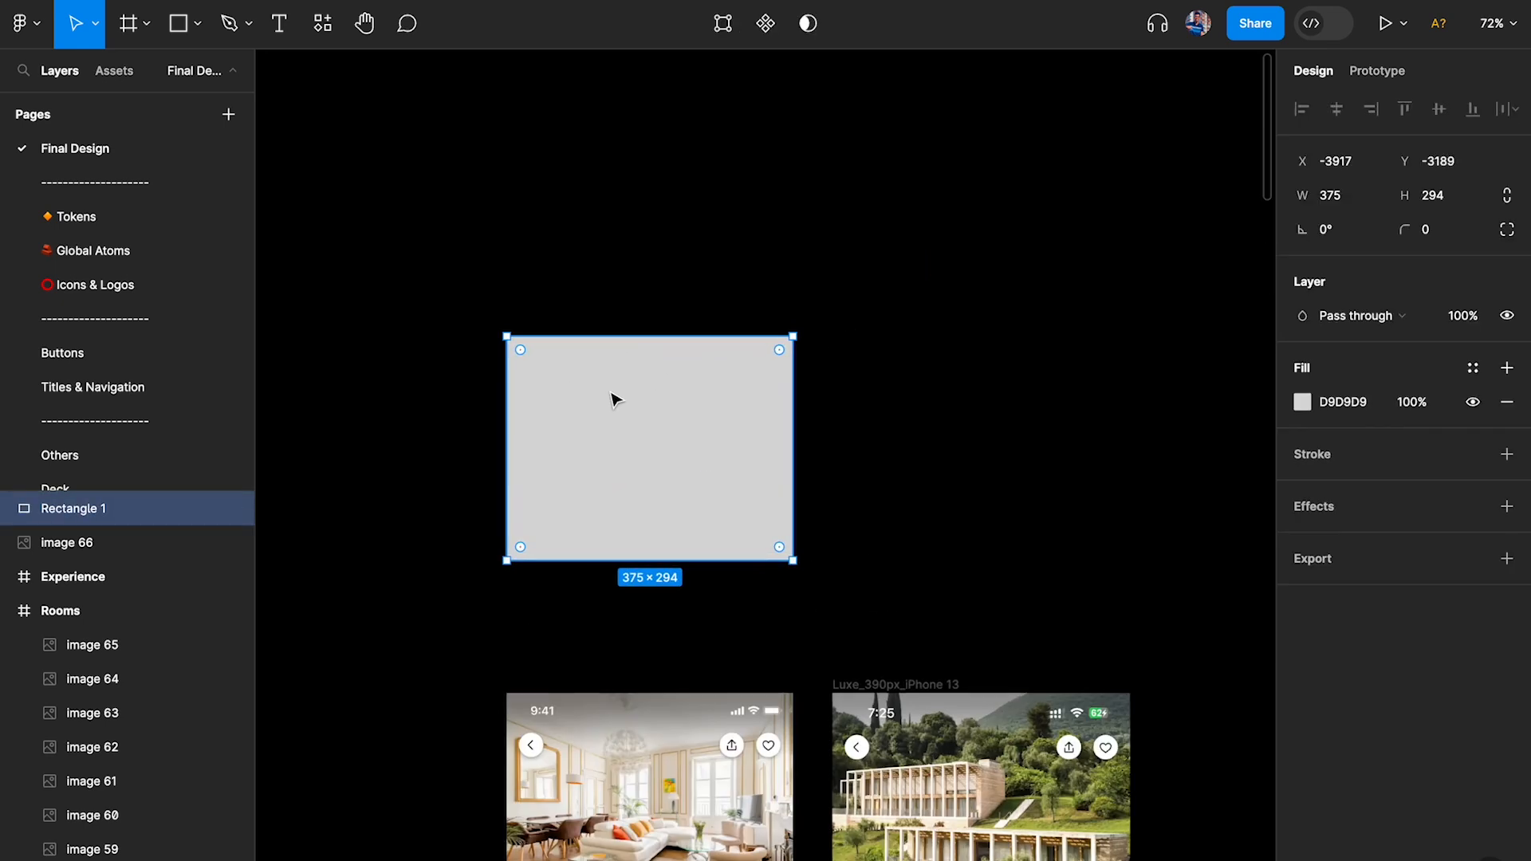
pyautogui.hotkey('ctrl', 'v')
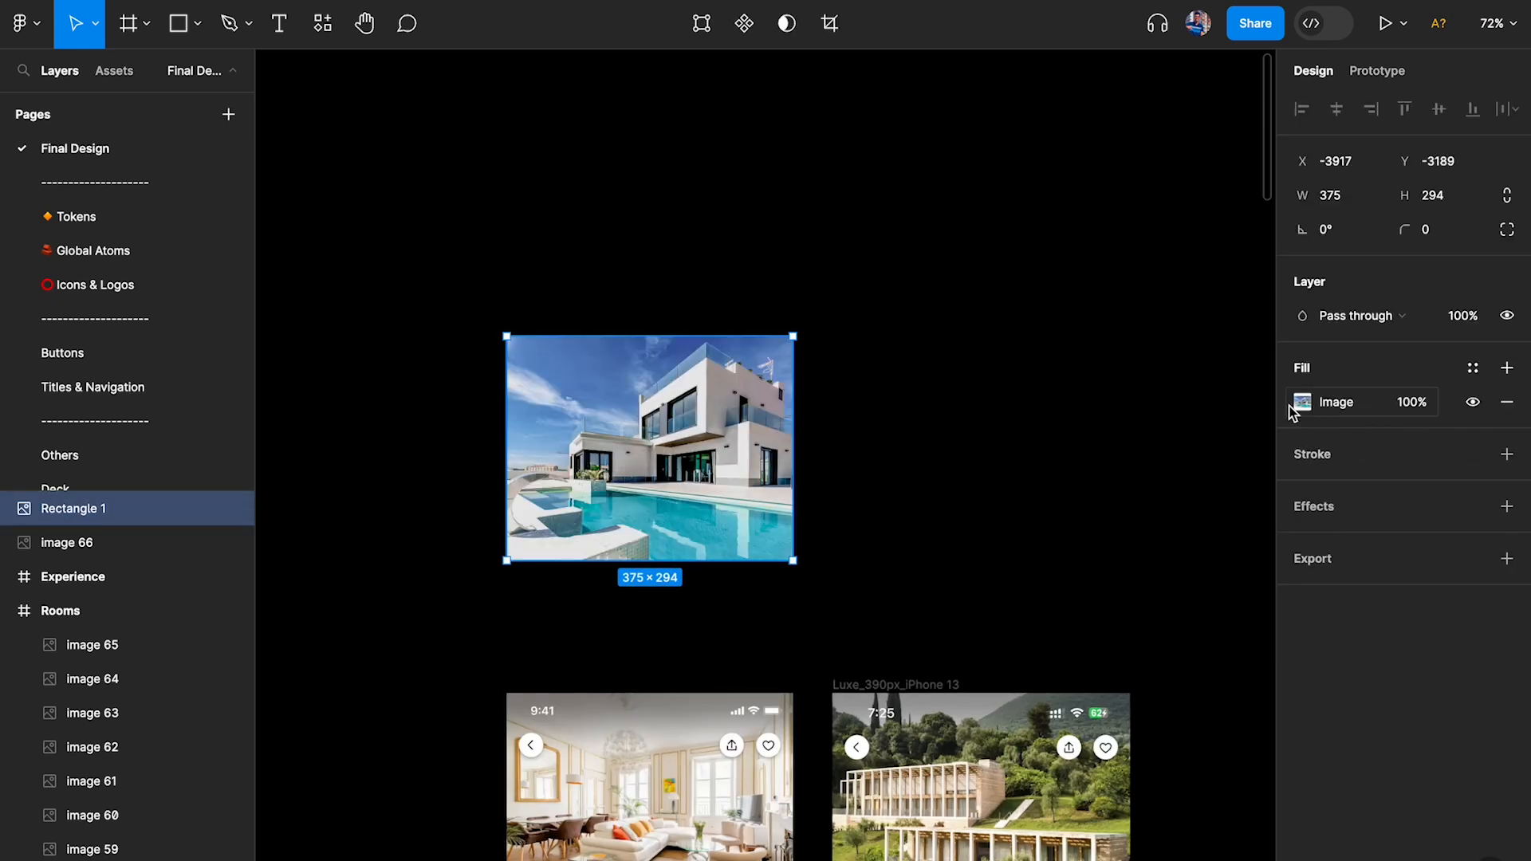
pyautogui.moveTo(621, 410); pyautogui.dragTo(662, 355)
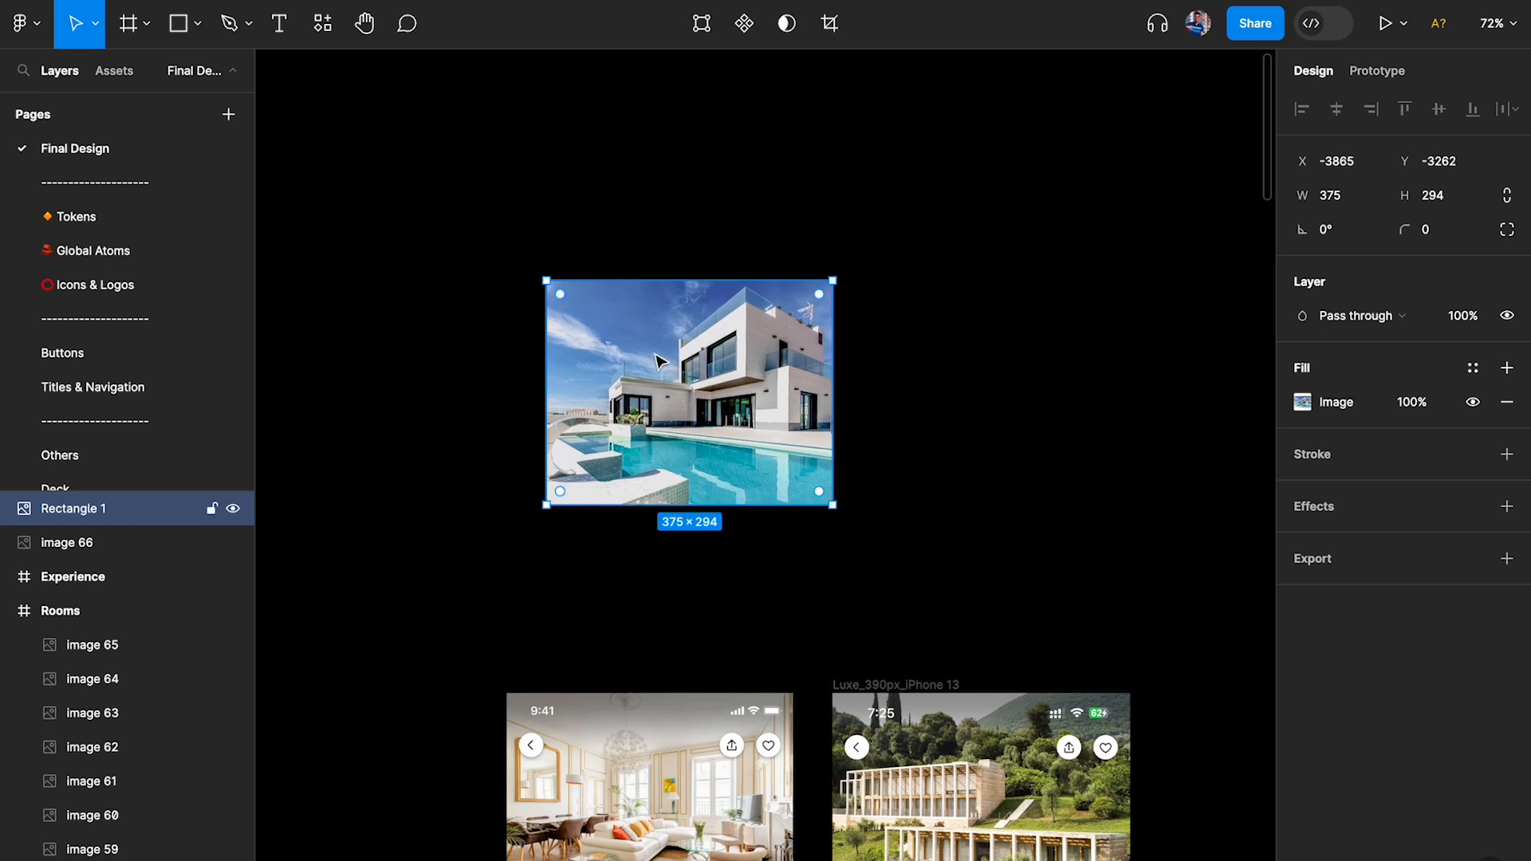
# Find the Lock Aspect Ratio plugin and run its Lock Aspect Ratio command on the photo-filled rectangle.
pyautogui.click(325, 25)
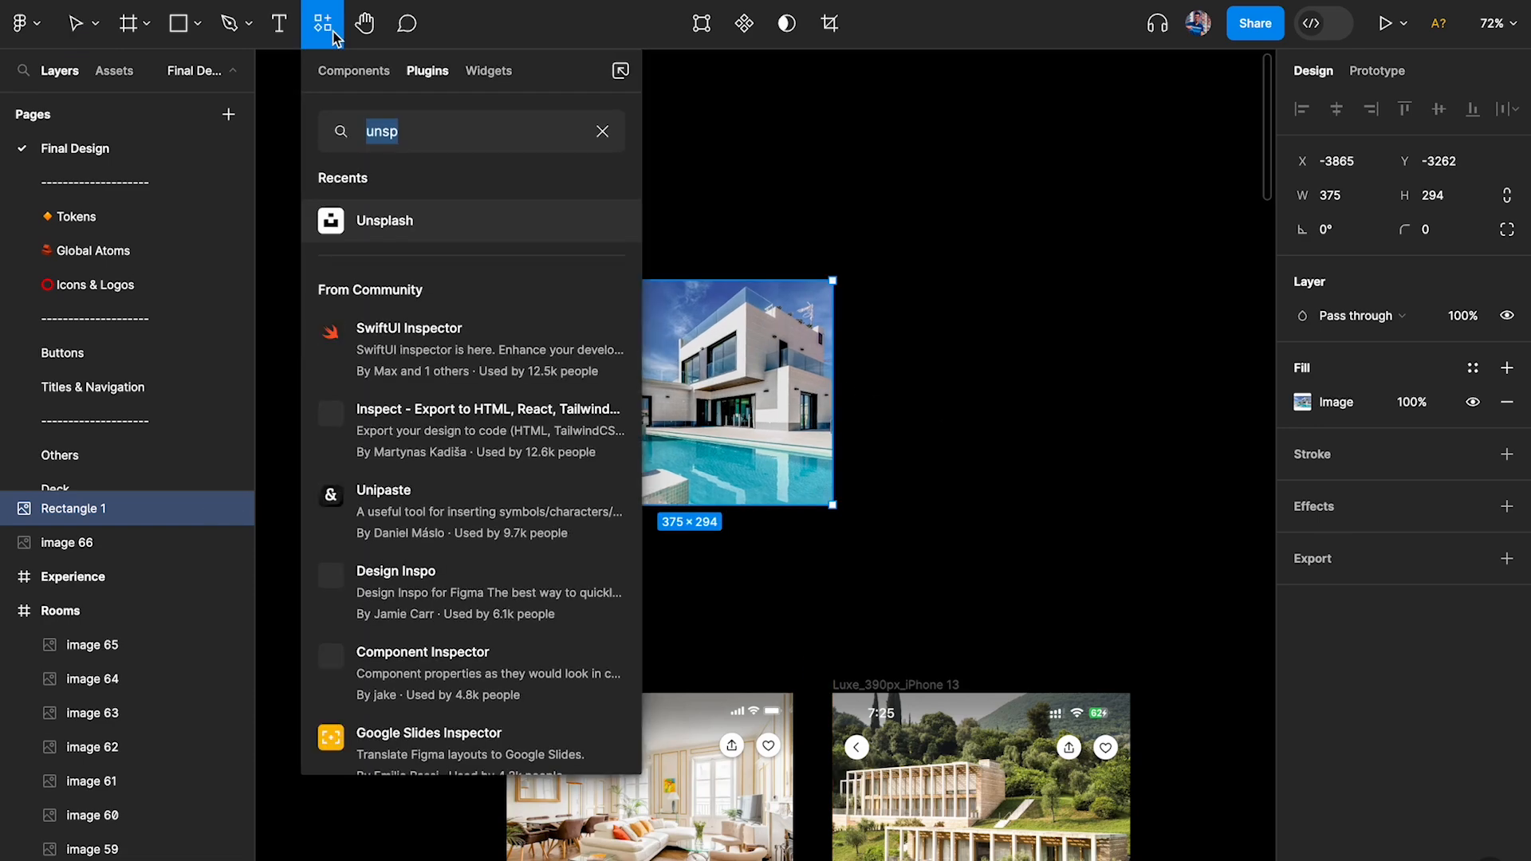
pyautogui.write('lock')
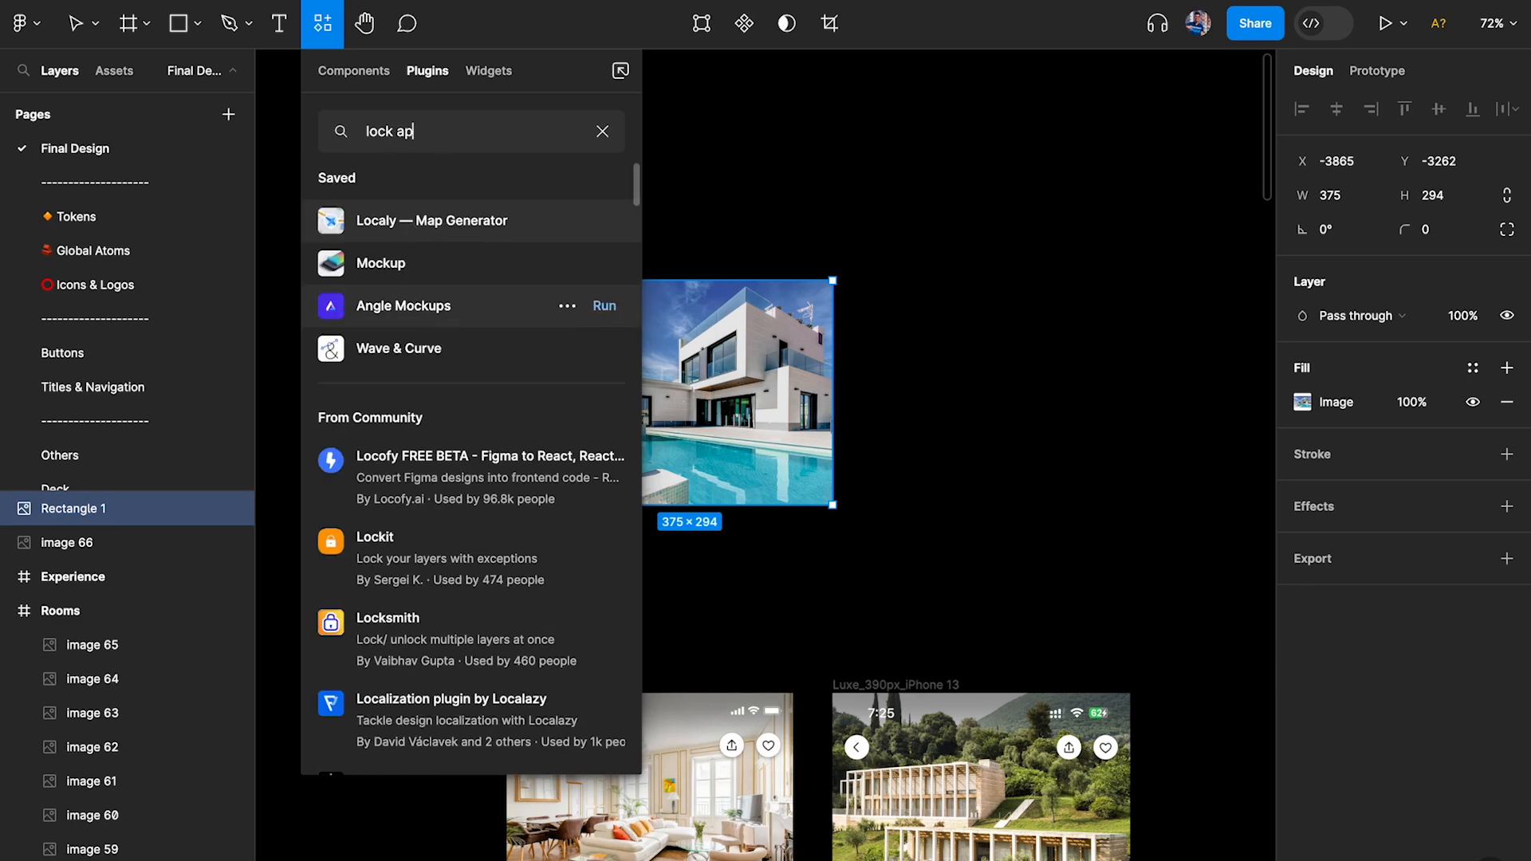
pyautogui.write(' aspec')
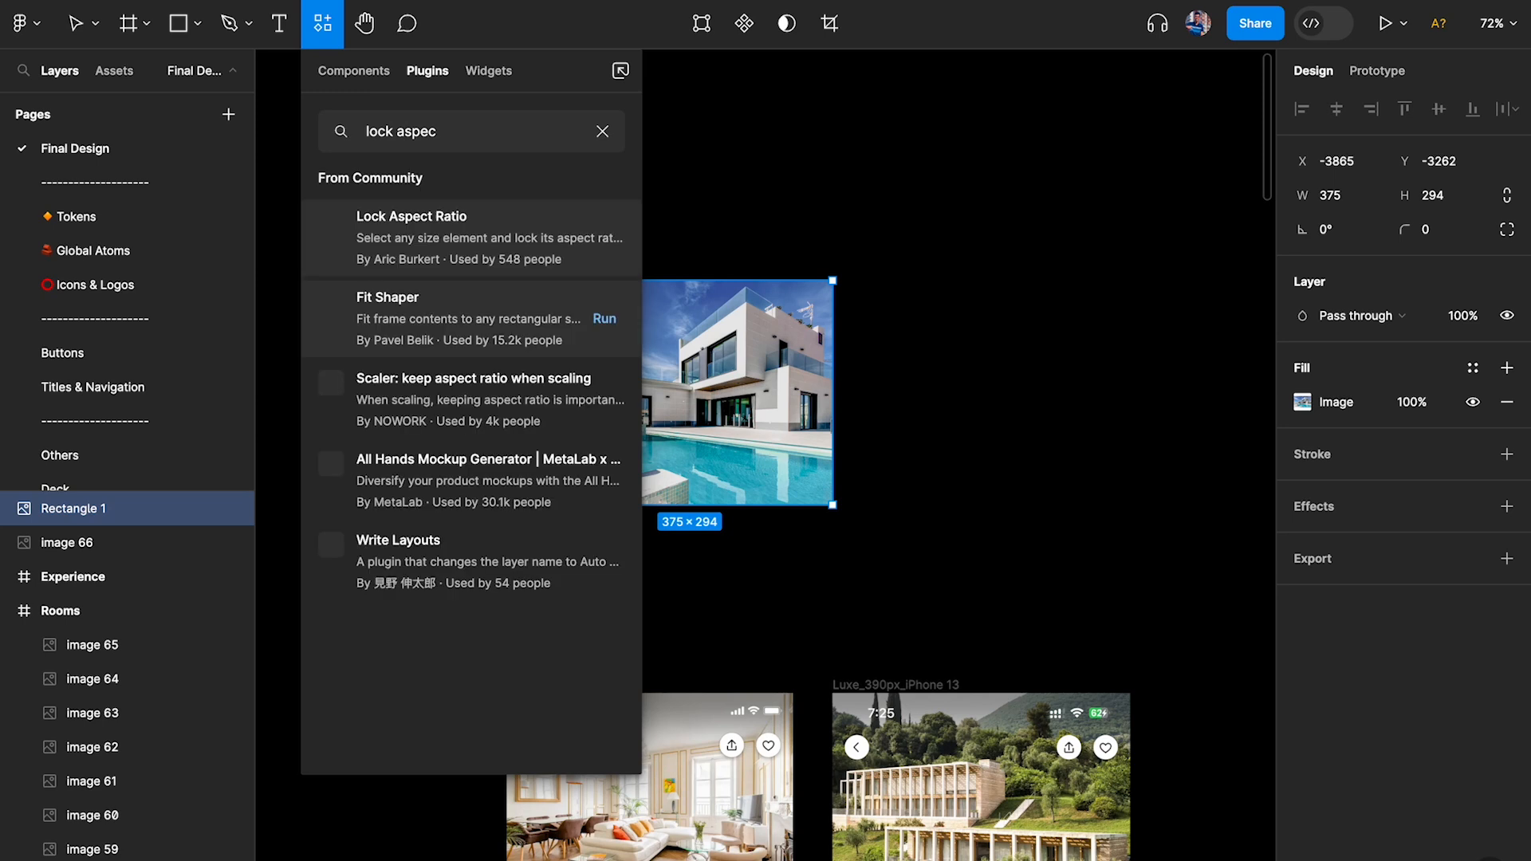
pyautogui.moveTo(374, 265)
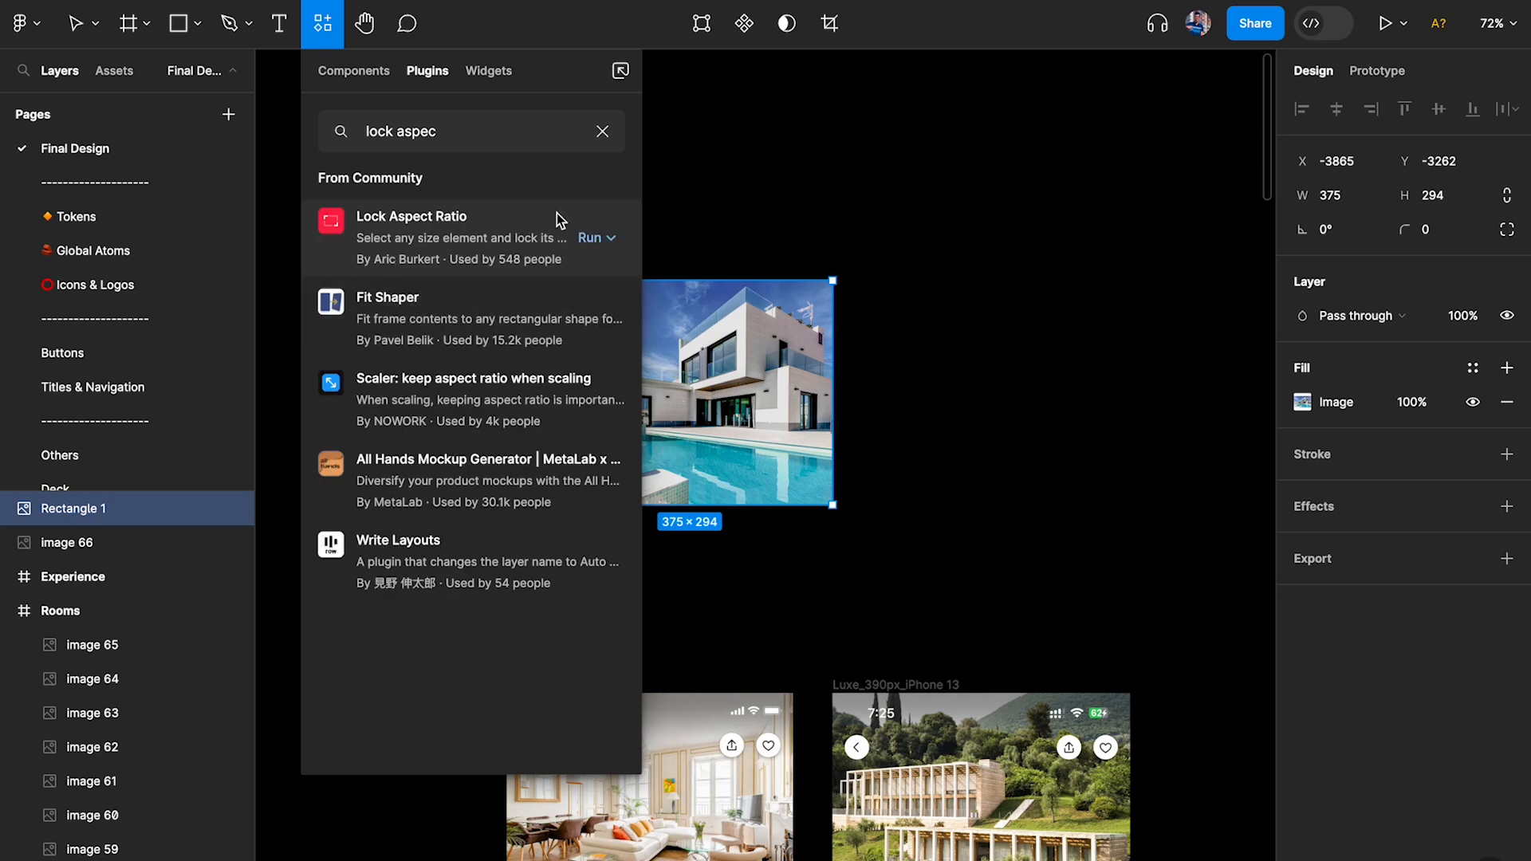
pyautogui.click(598, 239)
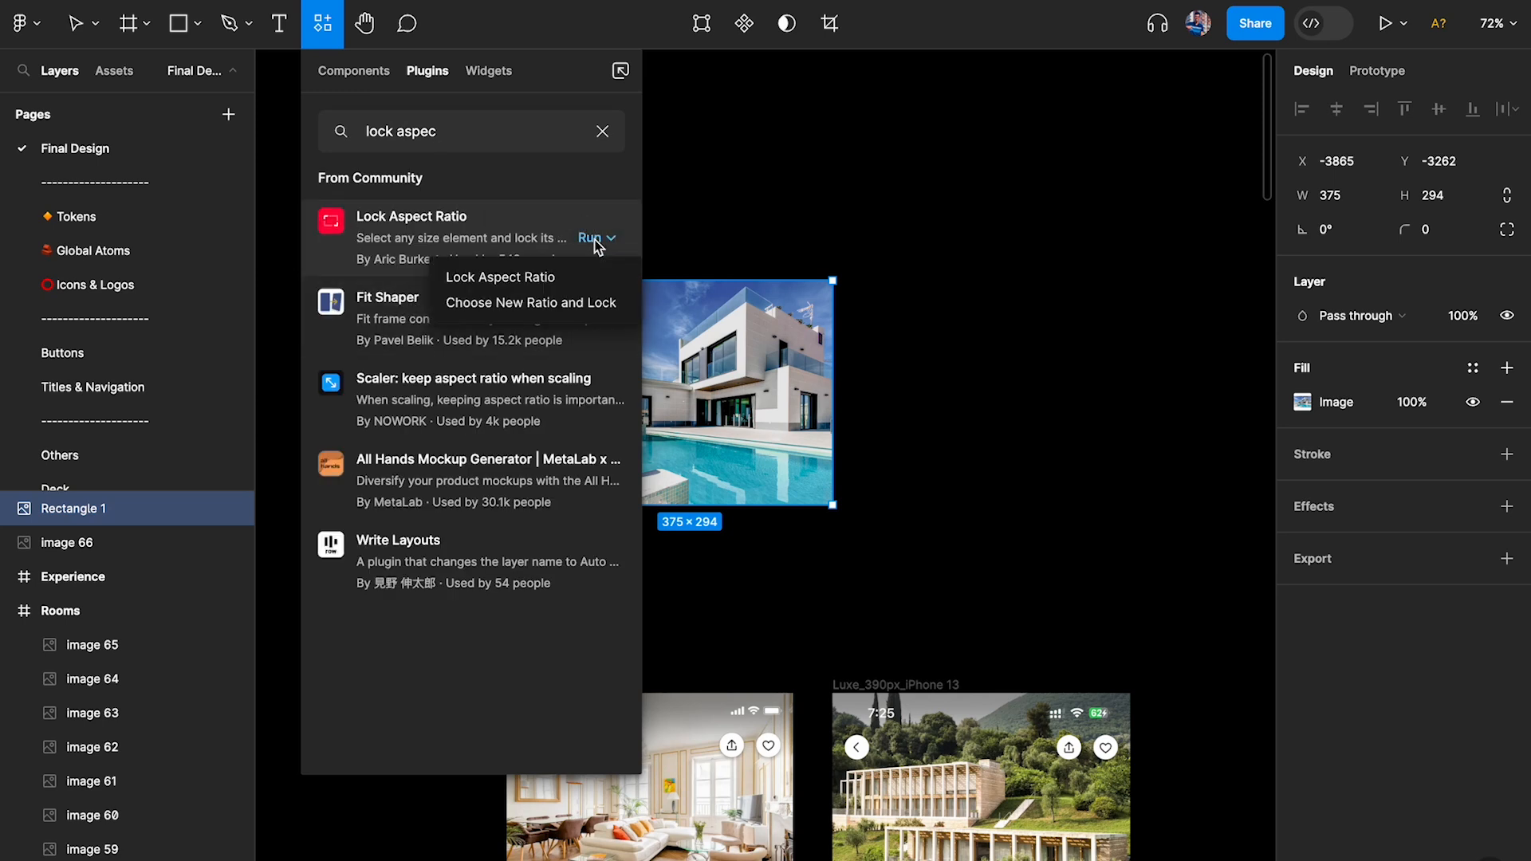
pyautogui.click(538, 281)
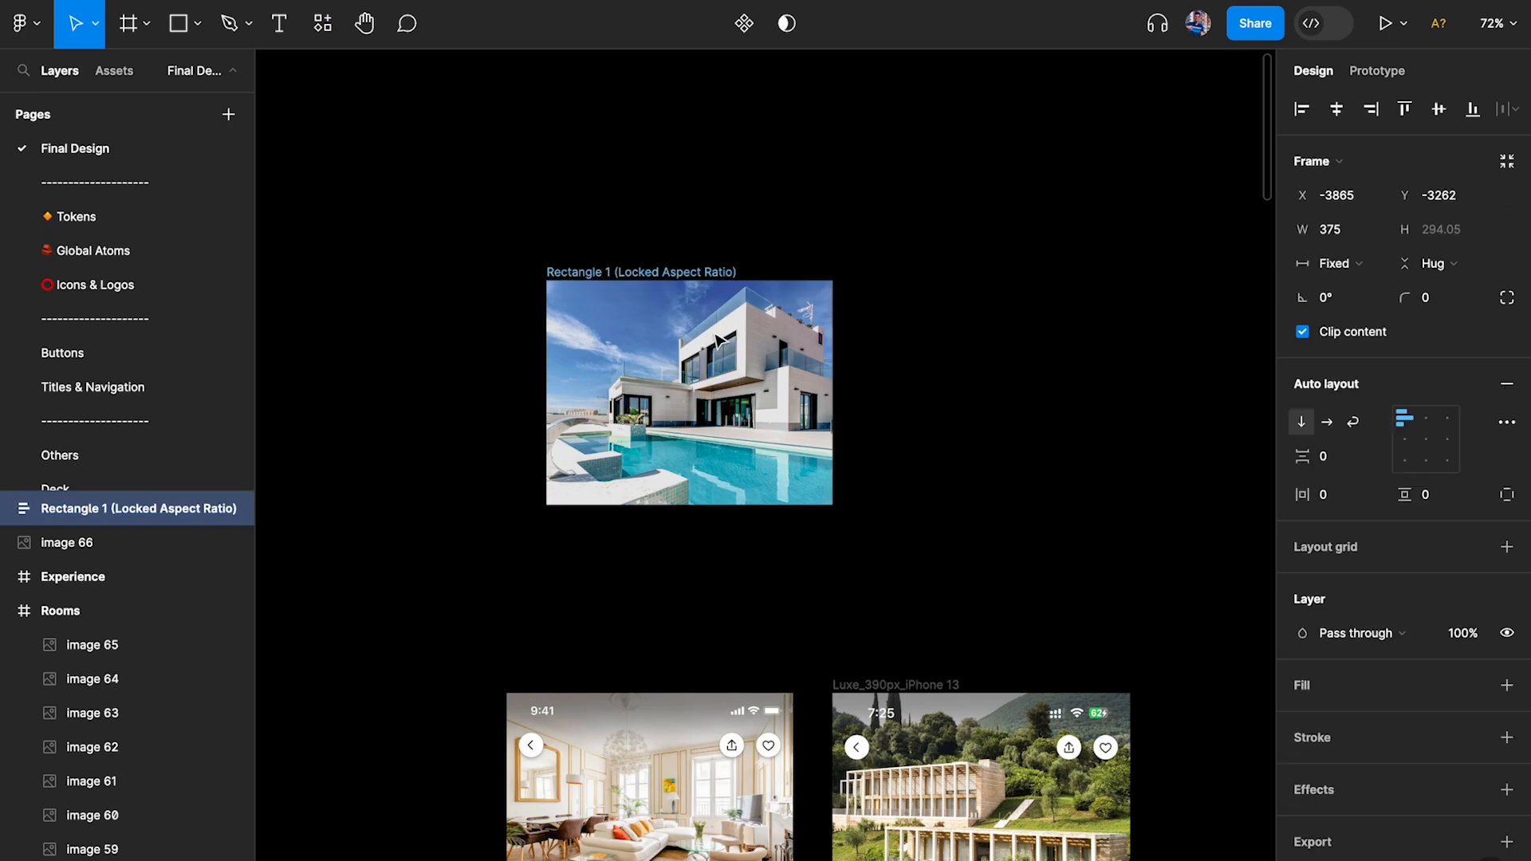
# Resize the locked-aspect-ratio frame to a width of about 353 px.
pyautogui.scroll(5, 743, 363)
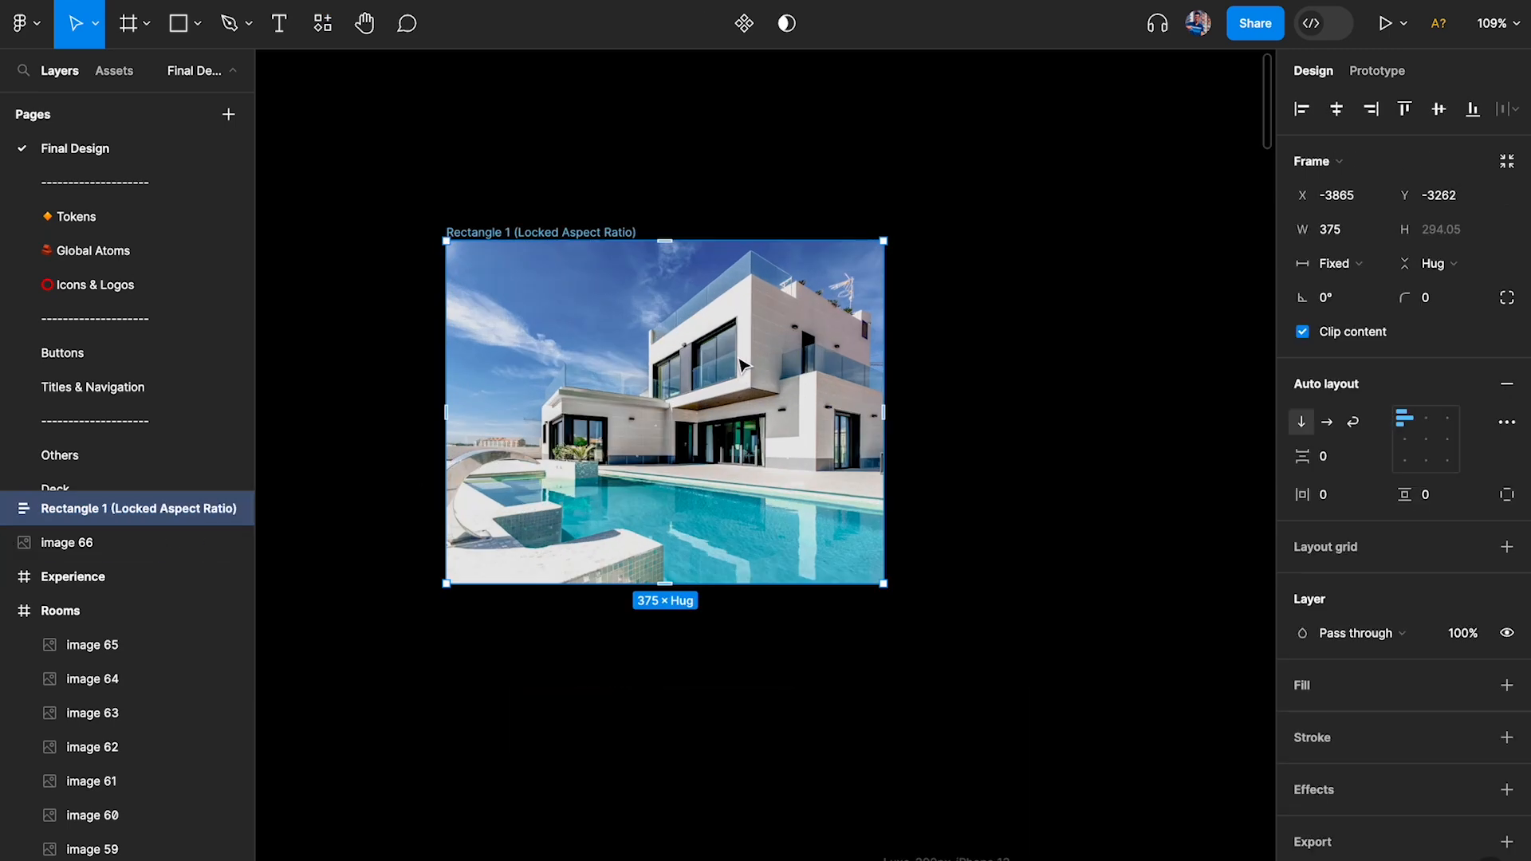
pyautogui.click(1011, 243)
pyautogui.click(638, 263)
pyautogui.moveTo(898, 276); pyautogui.dragTo(856, 362)
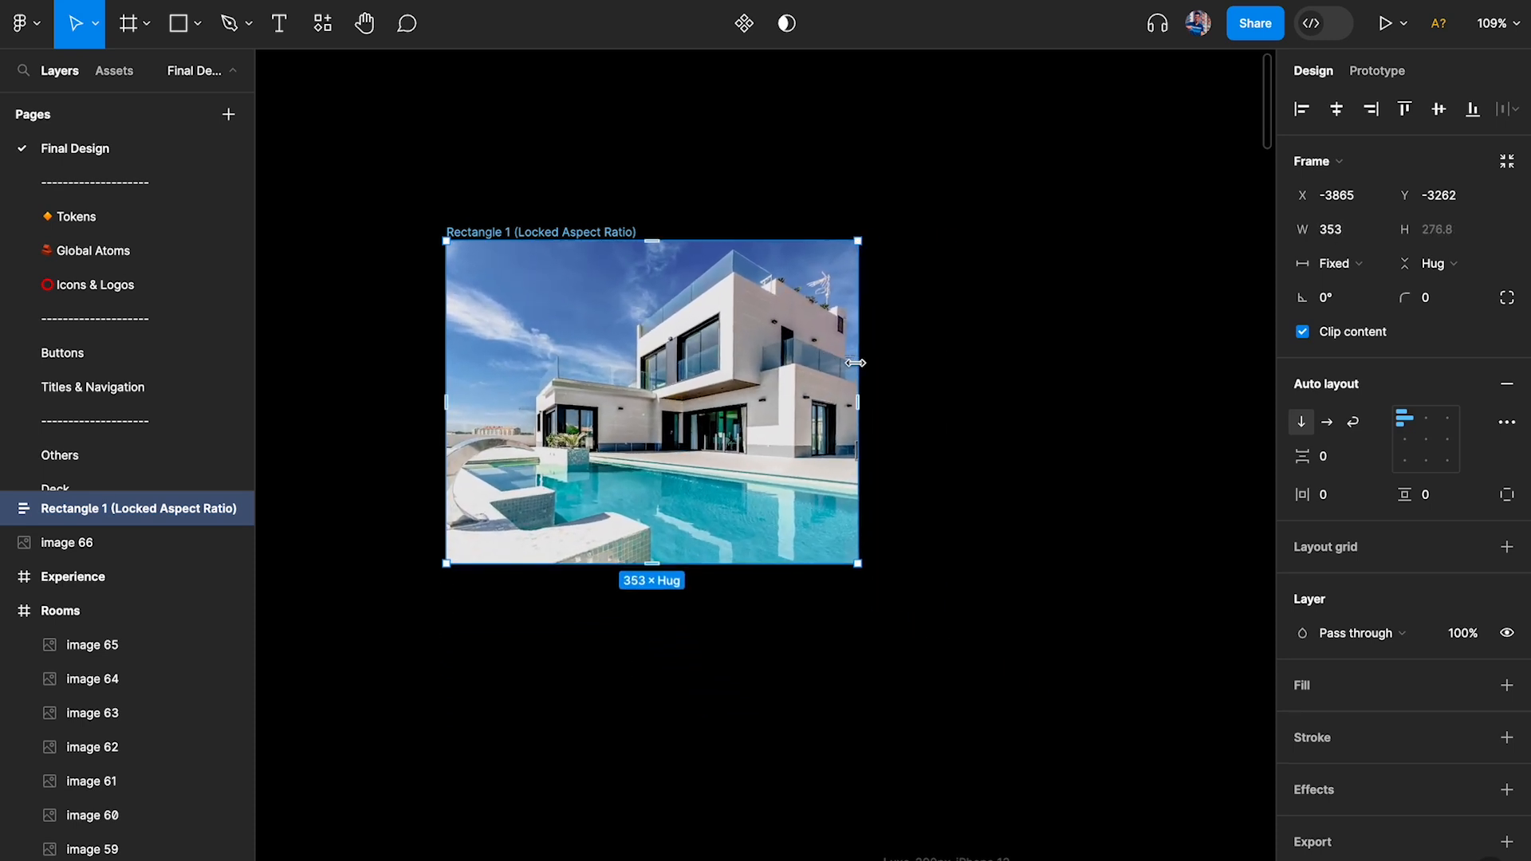
# Expand the locked-aspect-ratio frame's layers and examine its inner rectangle and nested helper frames.
pyautogui.click(7, 508)
pyautogui.click(25, 576)
pyautogui.click(24, 577)
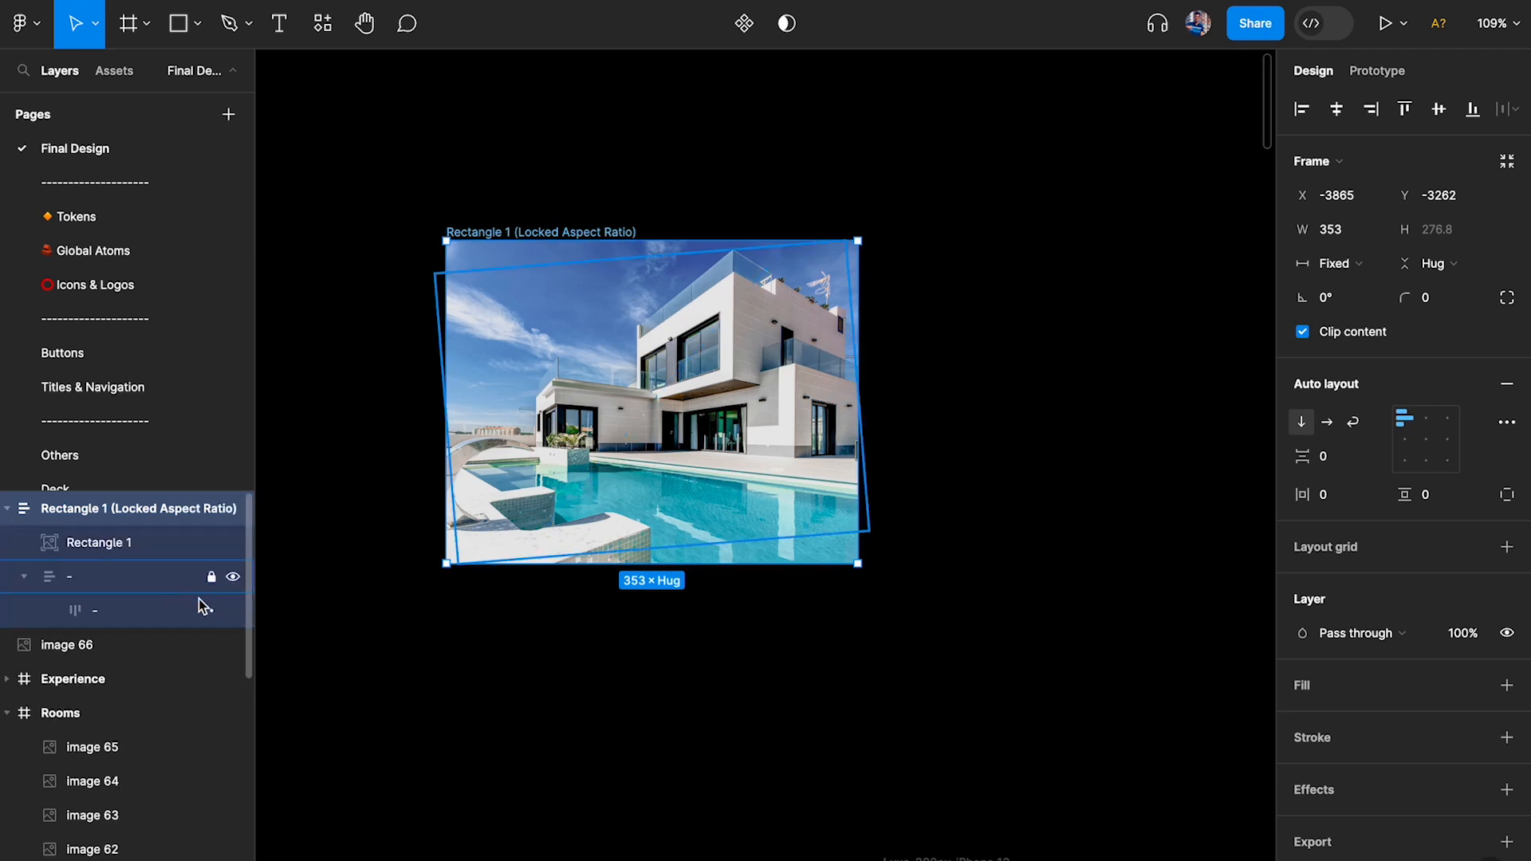
pyautogui.click(95, 543)
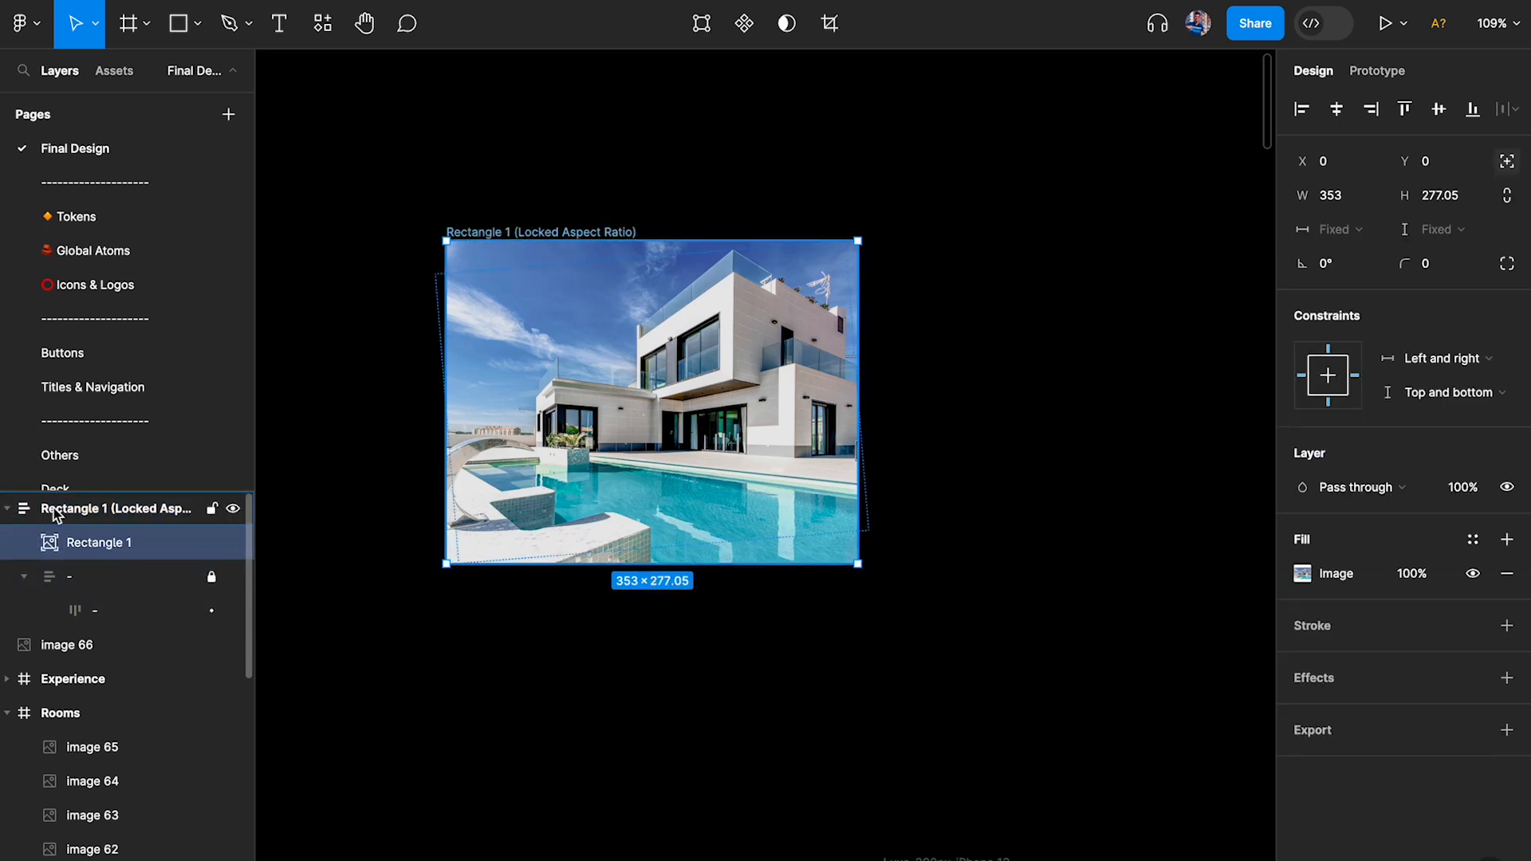
pyautogui.click(123, 610)
pyautogui.click(114, 569)
pyautogui.click(107, 549)
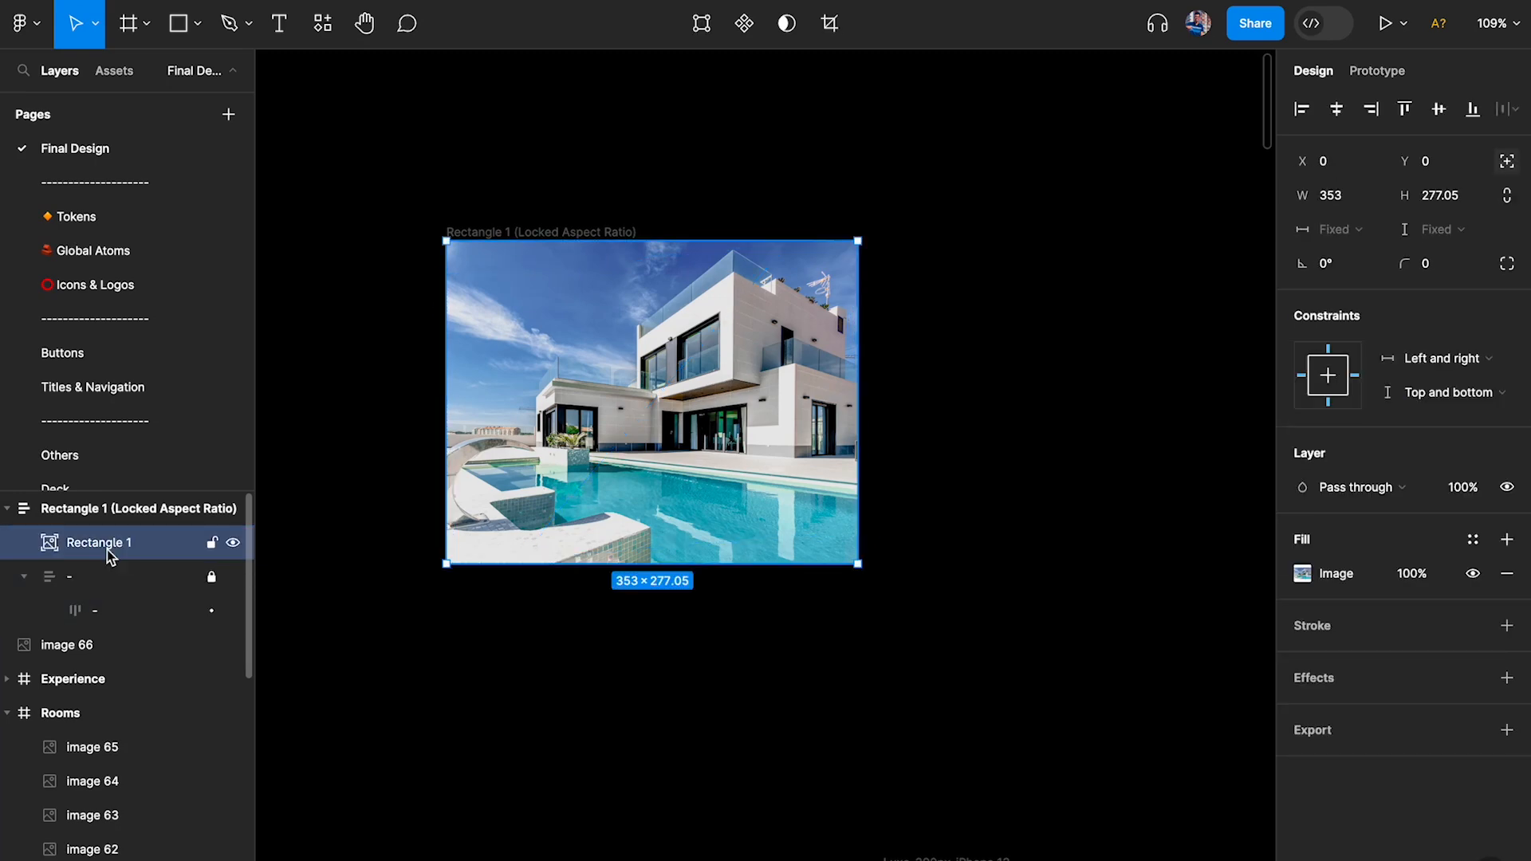
# Transfer the image fill from the inner Rectangle 1 to its parent locked-aspect-ratio frame and delete that rectangle.
pyautogui.click(1292, 575)
pyautogui.click(1252, 361)
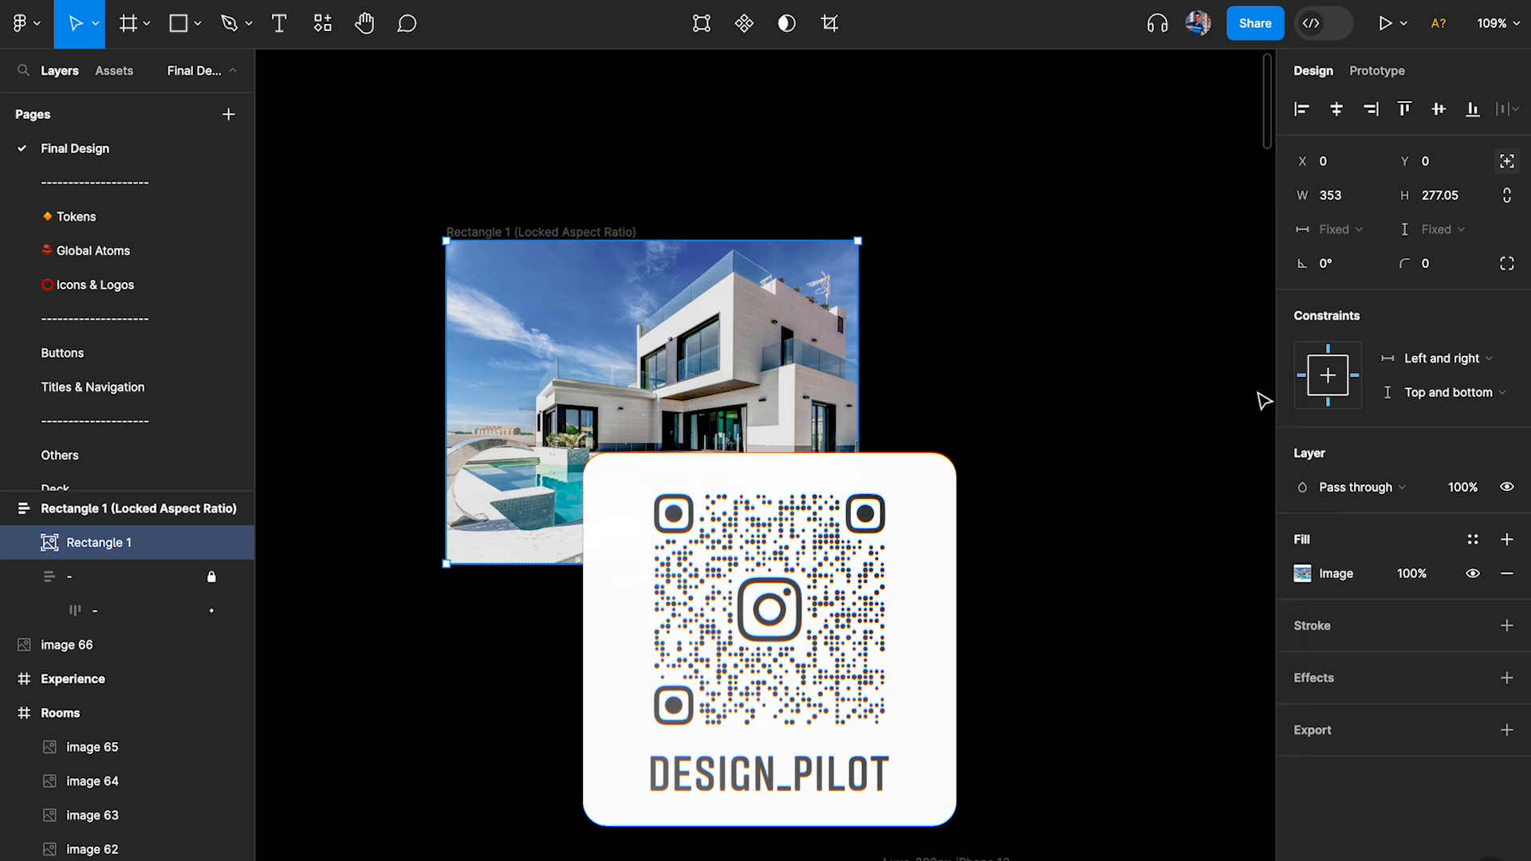
pyautogui.click(1285, 588)
pyautogui.press('Delete')
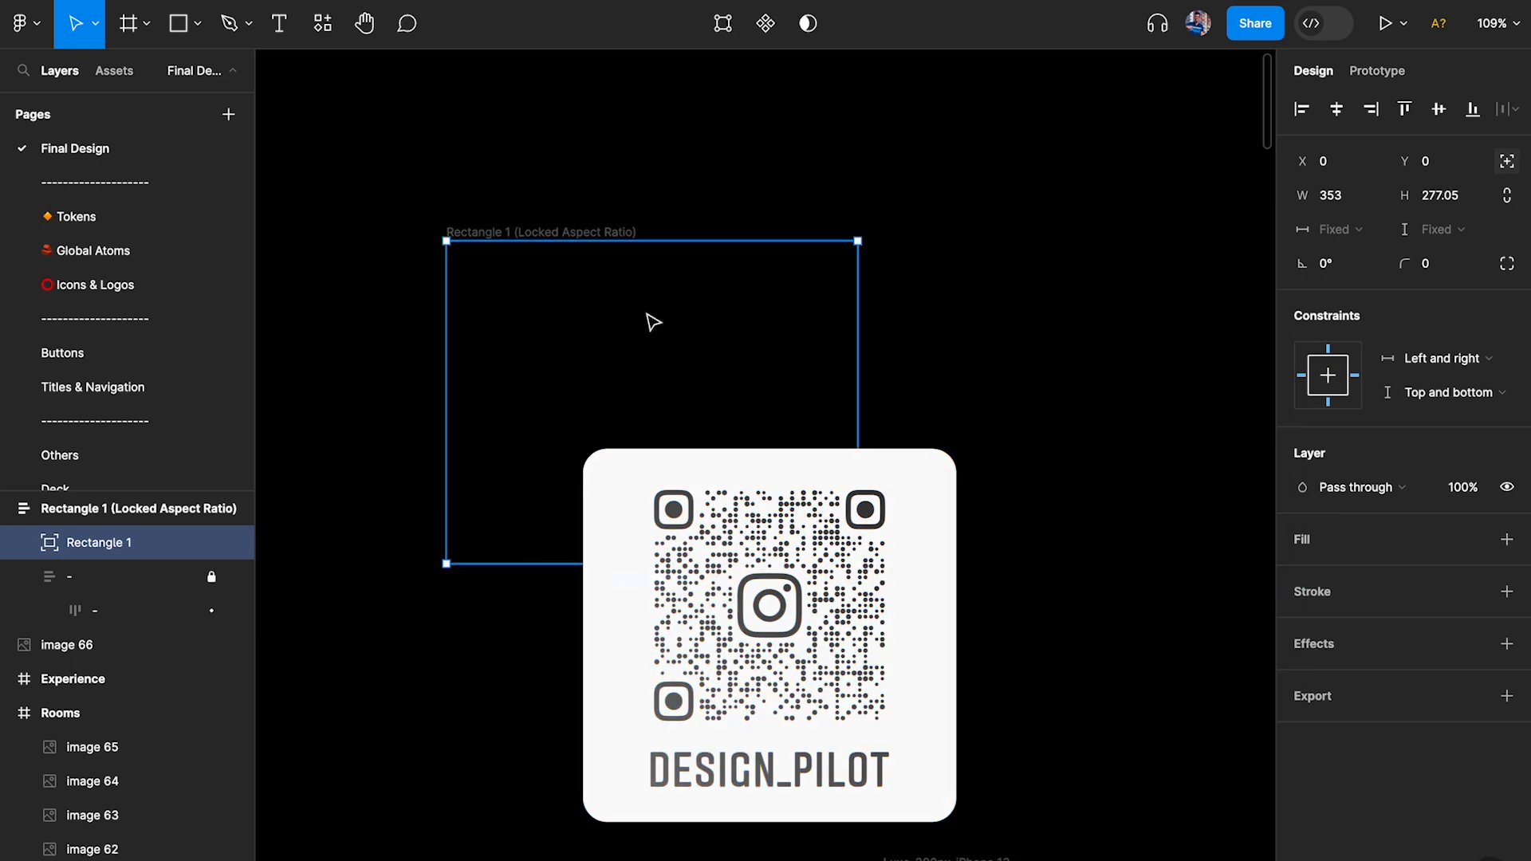
pyautogui.click(502, 232)
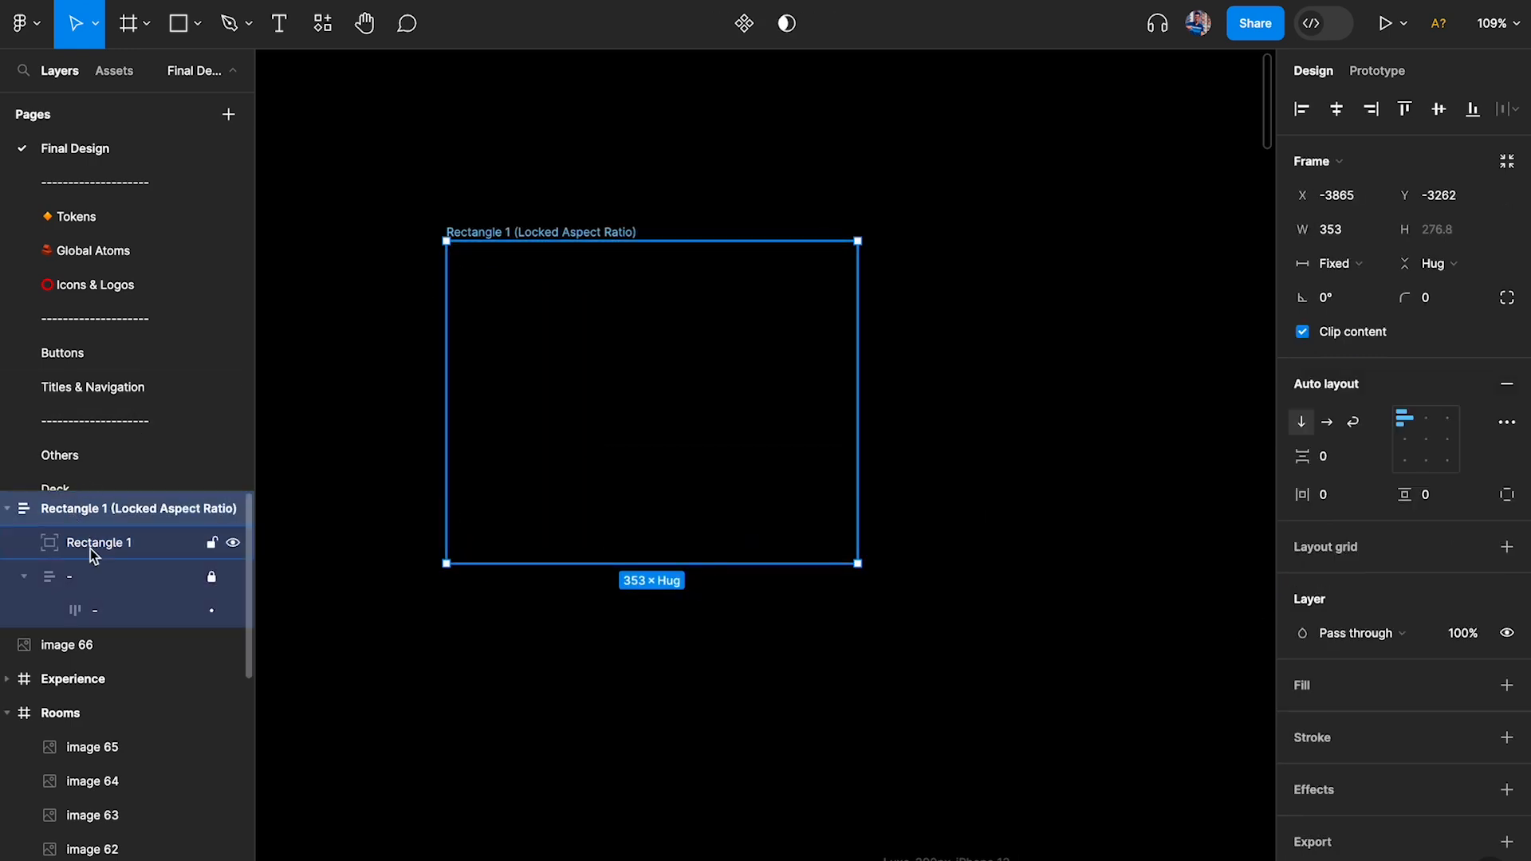
pyautogui.hotkey('ctrl', 'z')
pyautogui.click(65, 543)
pyautogui.press('Delete')
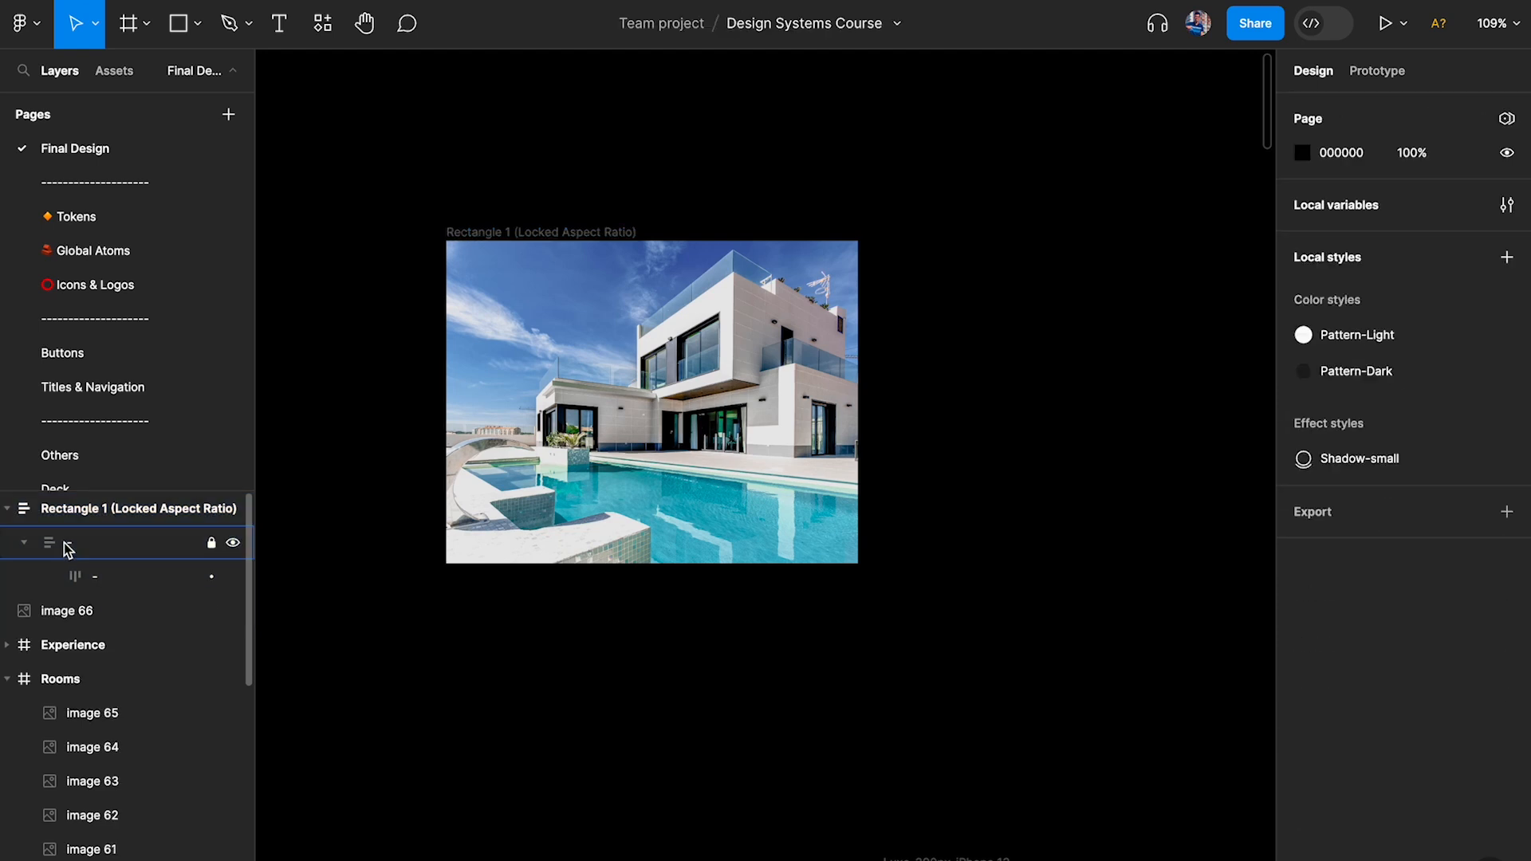
# Unlock the nested helper frame, try resizing the image without its innermost layer, and undo that layer's deletion.
pyautogui.click(99, 578)
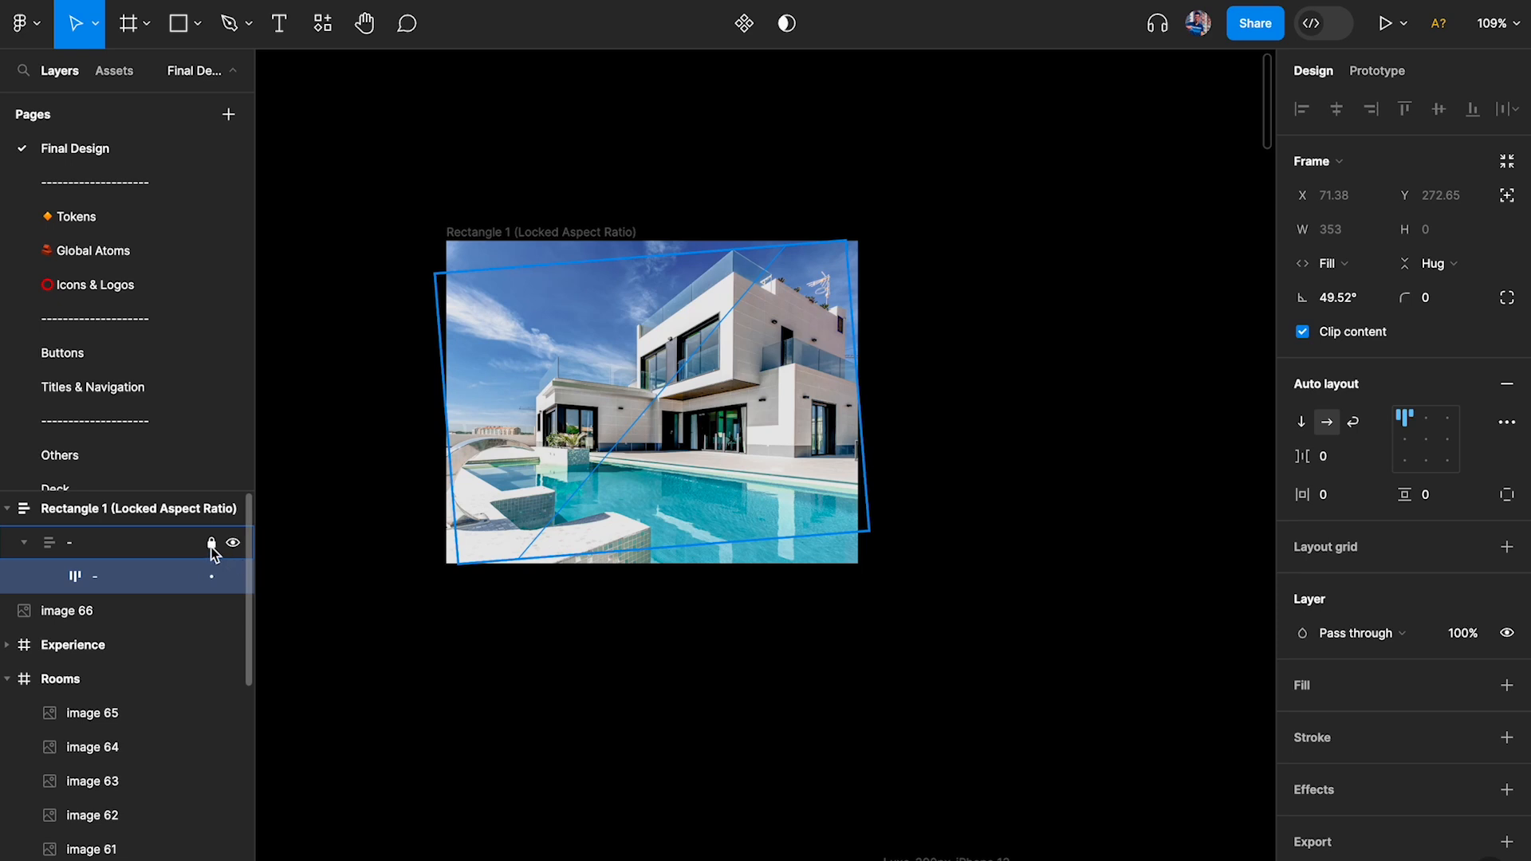
pyautogui.click(76, 542)
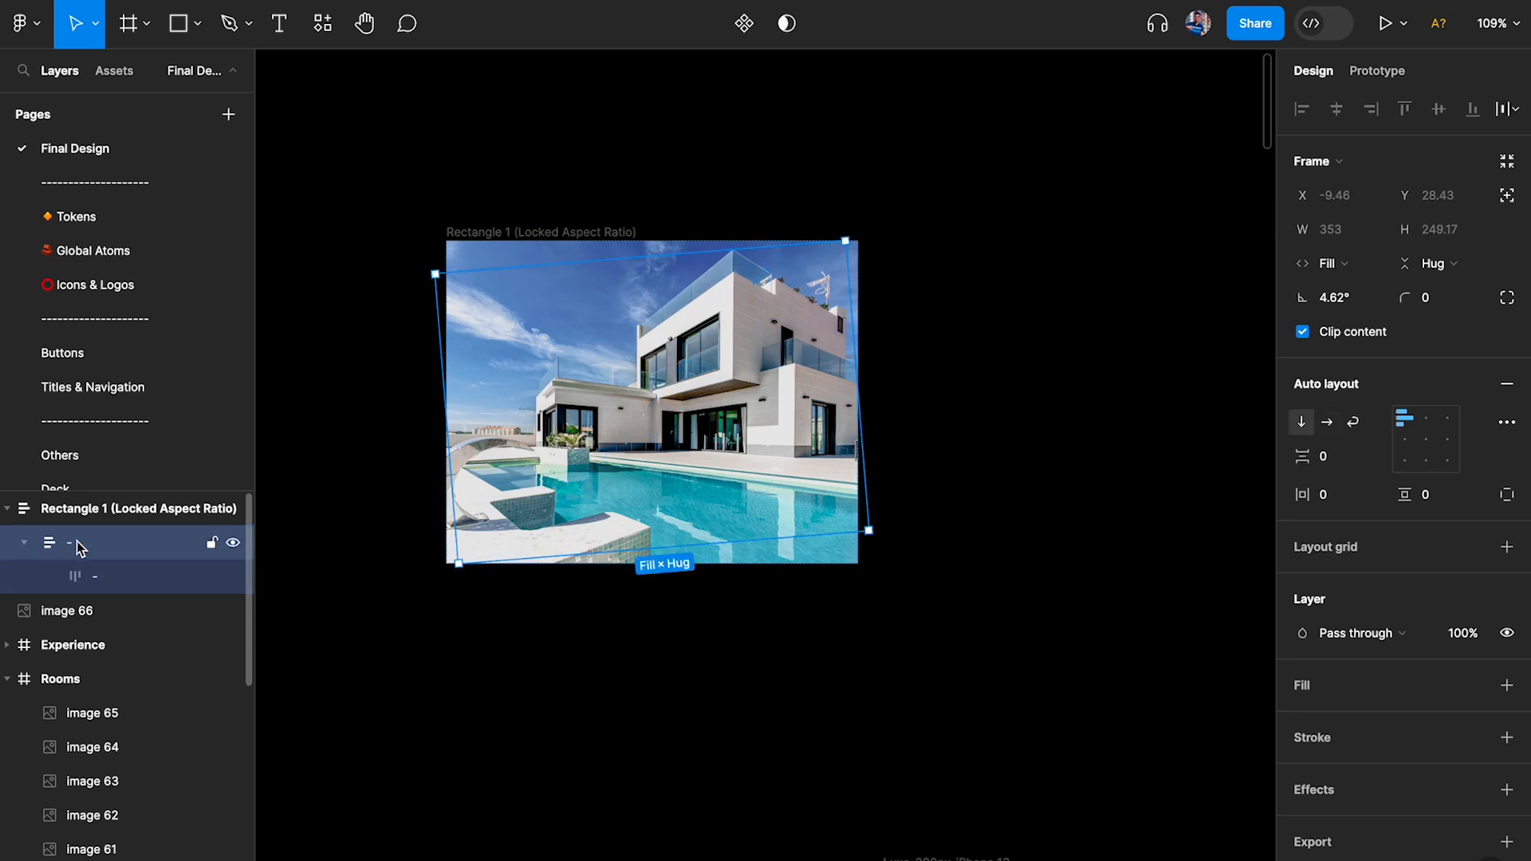
pyautogui.click(98, 581)
pyautogui.press('Delete')
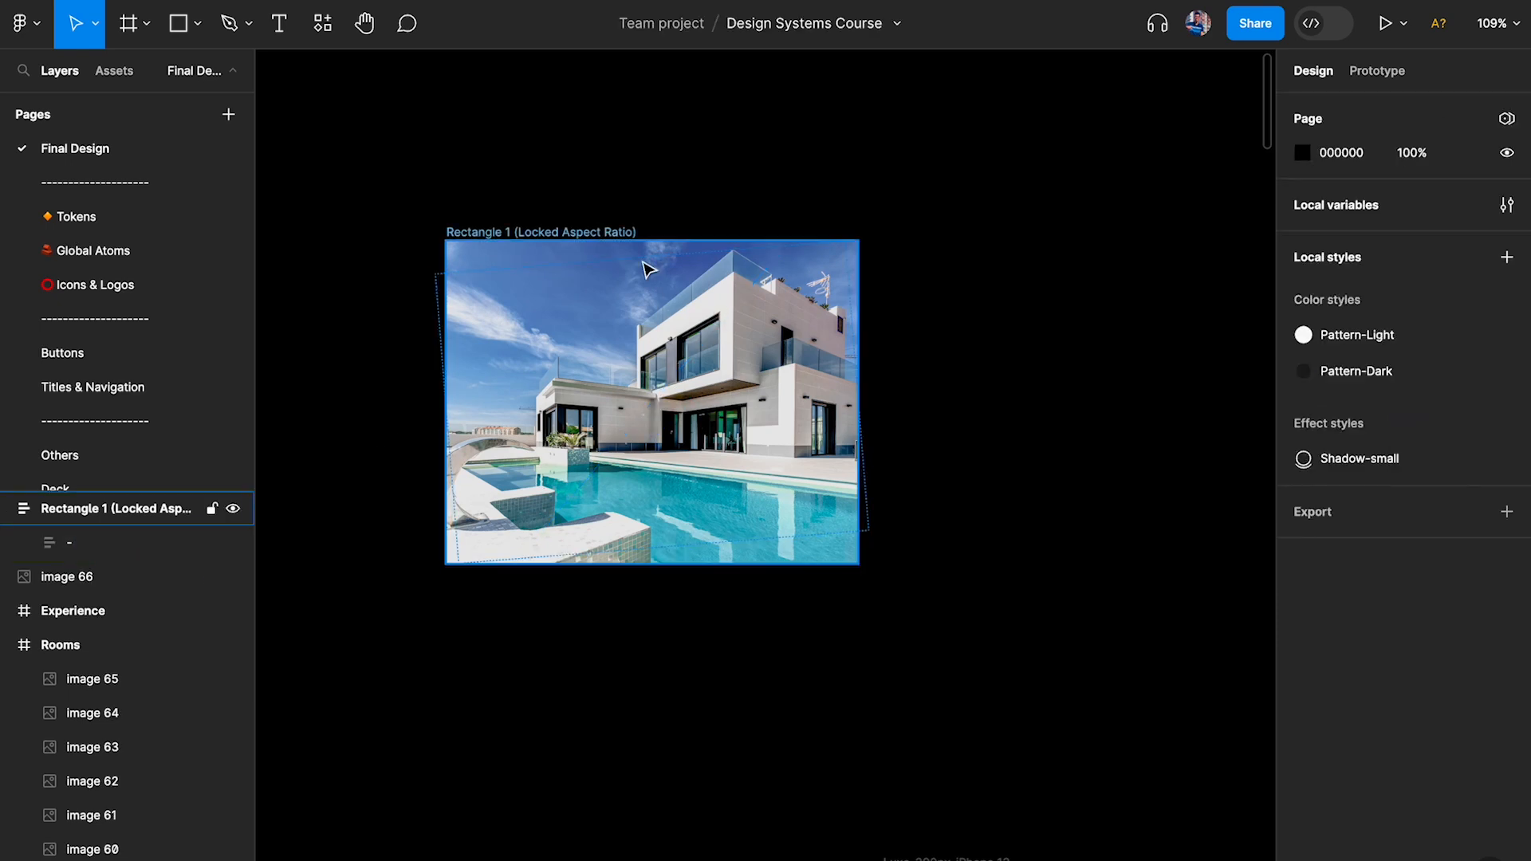
pyautogui.click(841, 287)
pyautogui.moveTo(857, 285)
pyautogui.mouseDown()
pyautogui.moveTo(946, 285)
pyautogui.moveTo(813, 285)
pyautogui.moveTo(858, 285)
pyautogui.mouseUp()
pyautogui.press('Escape')
pyautogui.hotkey('ctrl', 'z')
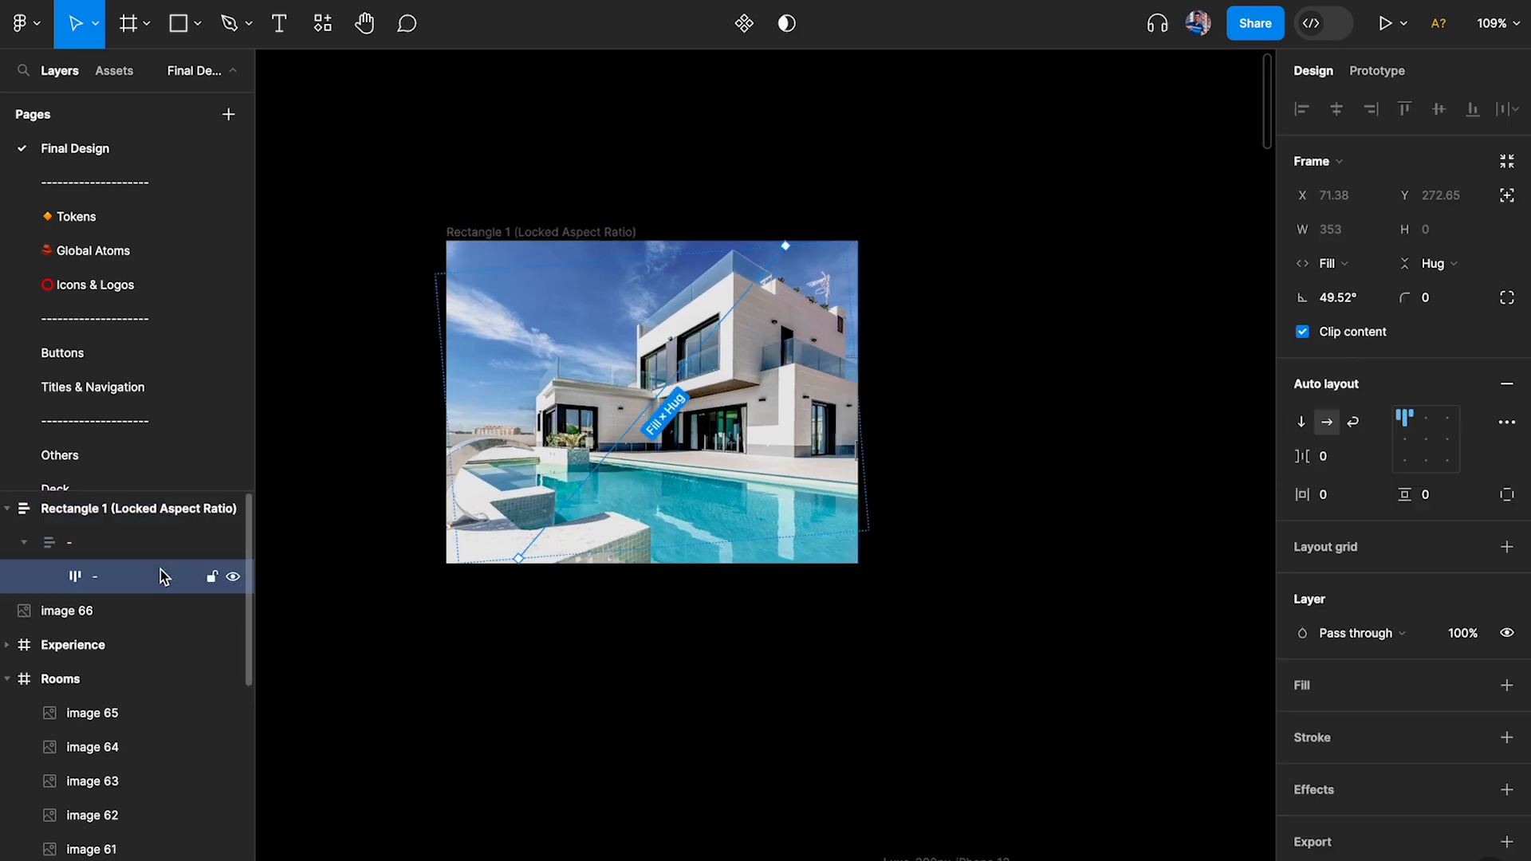
# Try resizing the image without the whole nested helper frame, undo its deletion, and lock the helper frame again.
pyautogui.click(48, 542)
pyautogui.press('Delete')
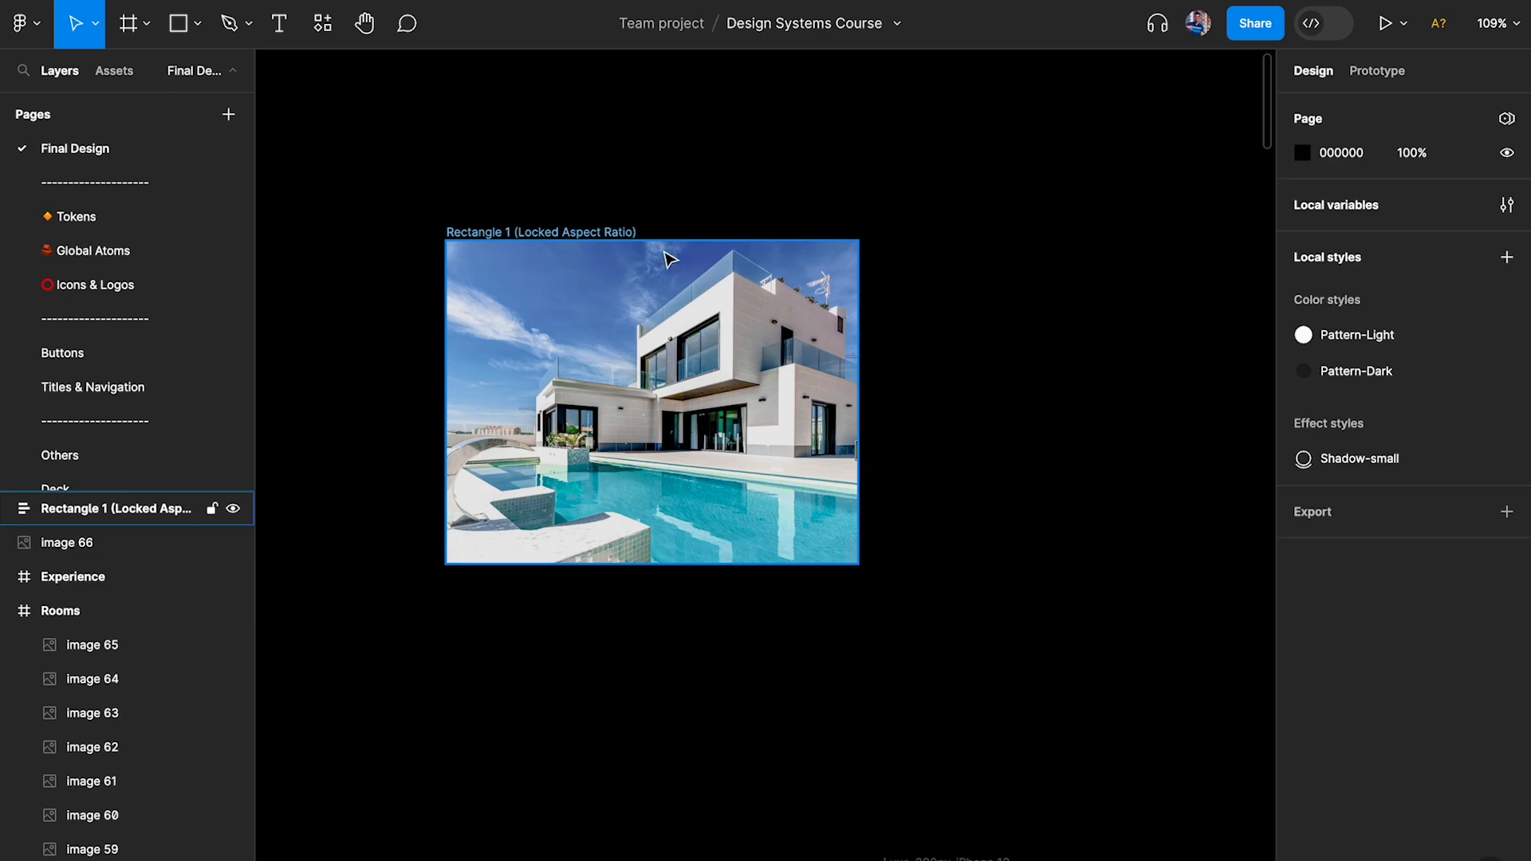
pyautogui.click(737, 283)
pyautogui.moveTo(873, 295)
pyautogui.mouseDown()
pyautogui.moveTo(915, 301)
pyautogui.moveTo(858, 296)
pyautogui.mouseUp()
pyautogui.click(369, 479)
pyautogui.hotkey('ctrl', 'z')
pyautogui.click(110, 535)
pyautogui.click(23, 543)
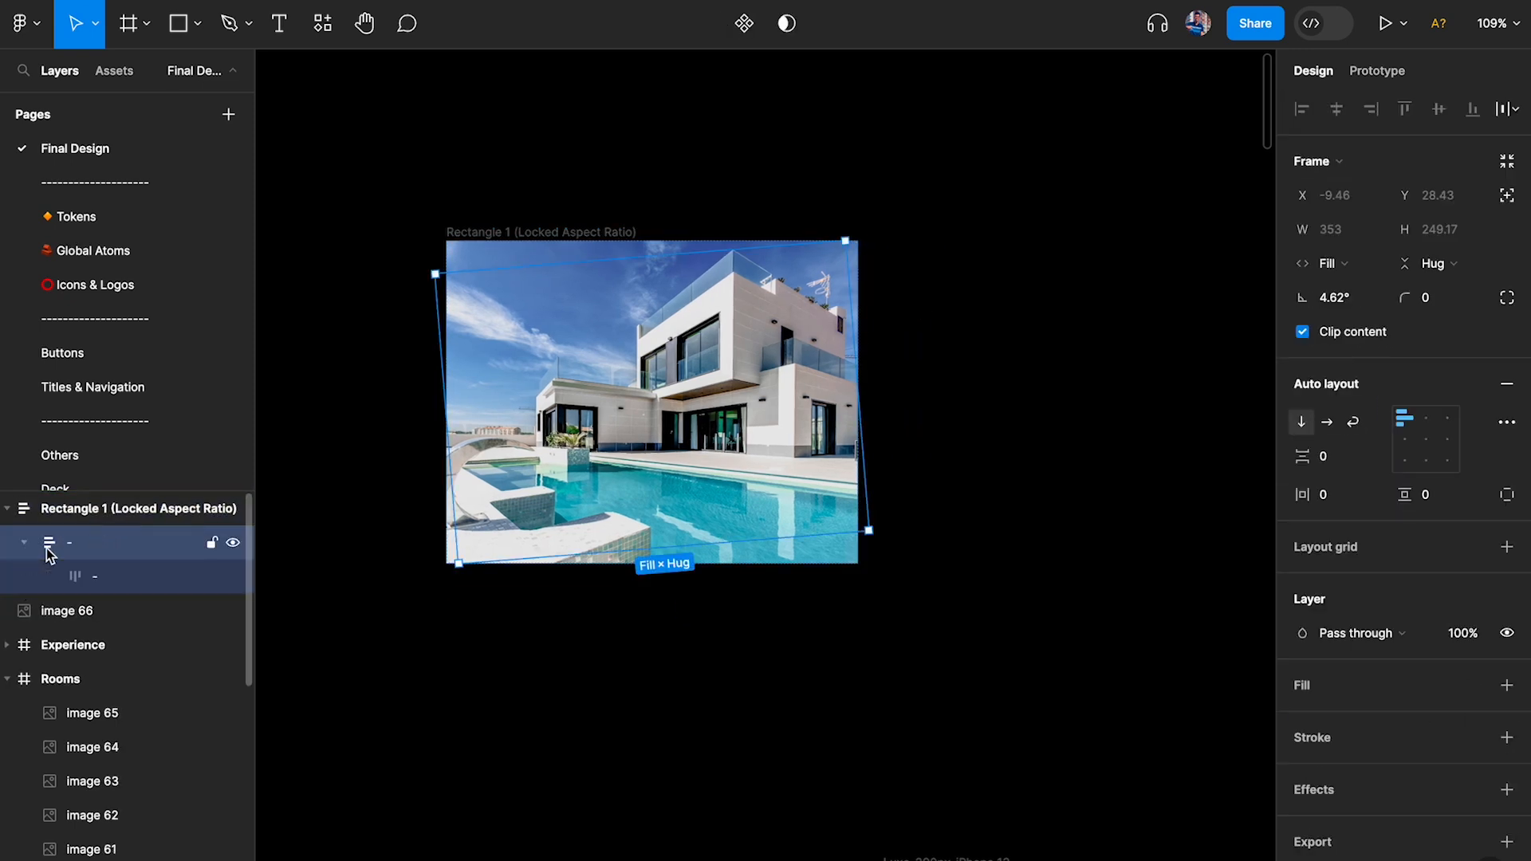
pyautogui.click(202, 545)
# Rename the locked-aspect-ratio frame as "Image" and move it slightly on the canvas.
pyautogui.click(600, 231)
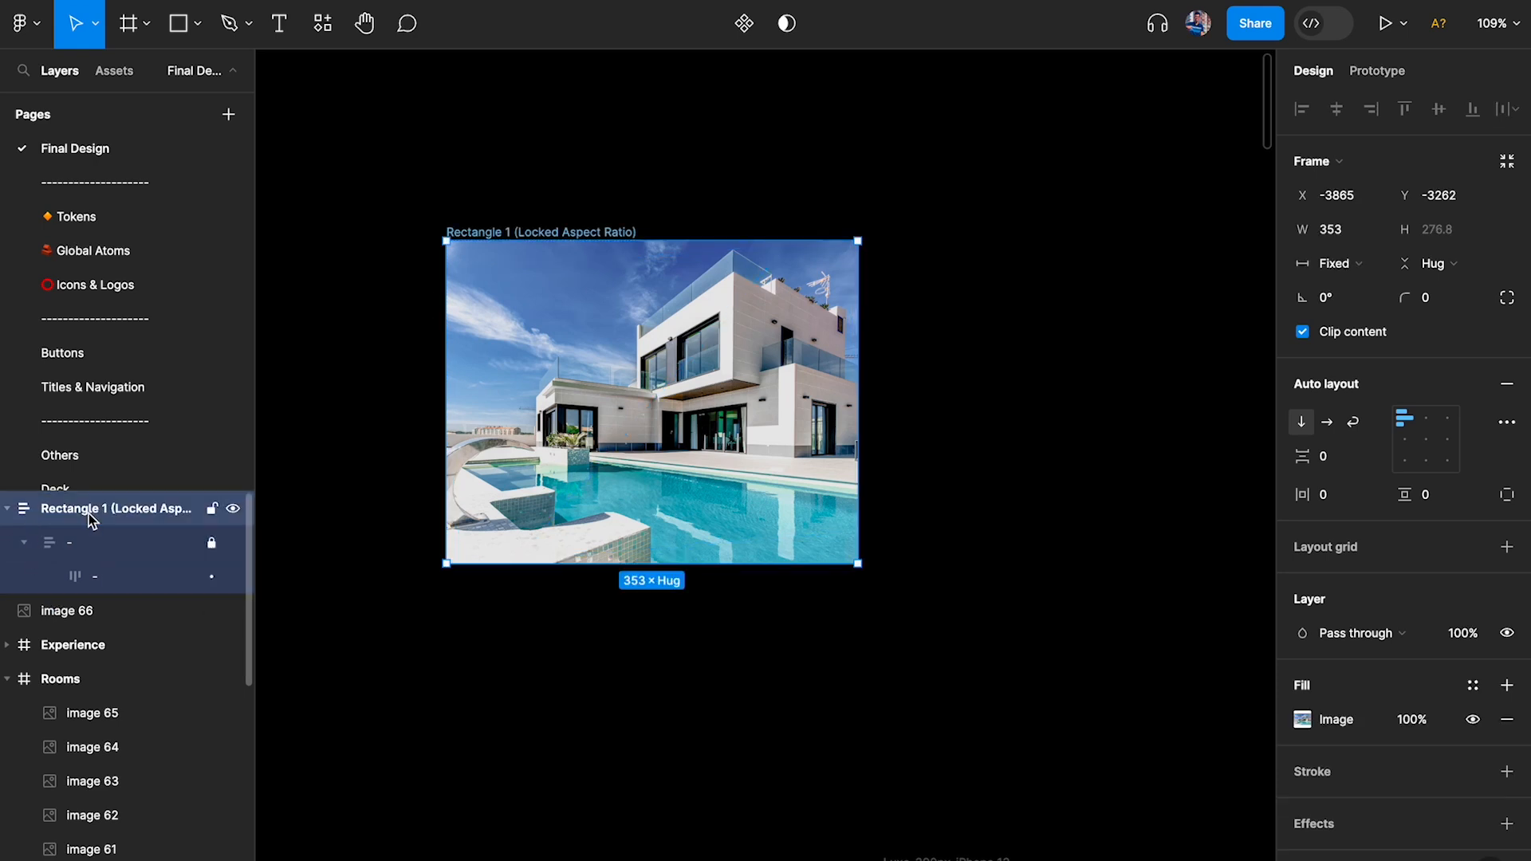
pyautogui.doubleClick(594, 231)
pyautogui.write('Image')
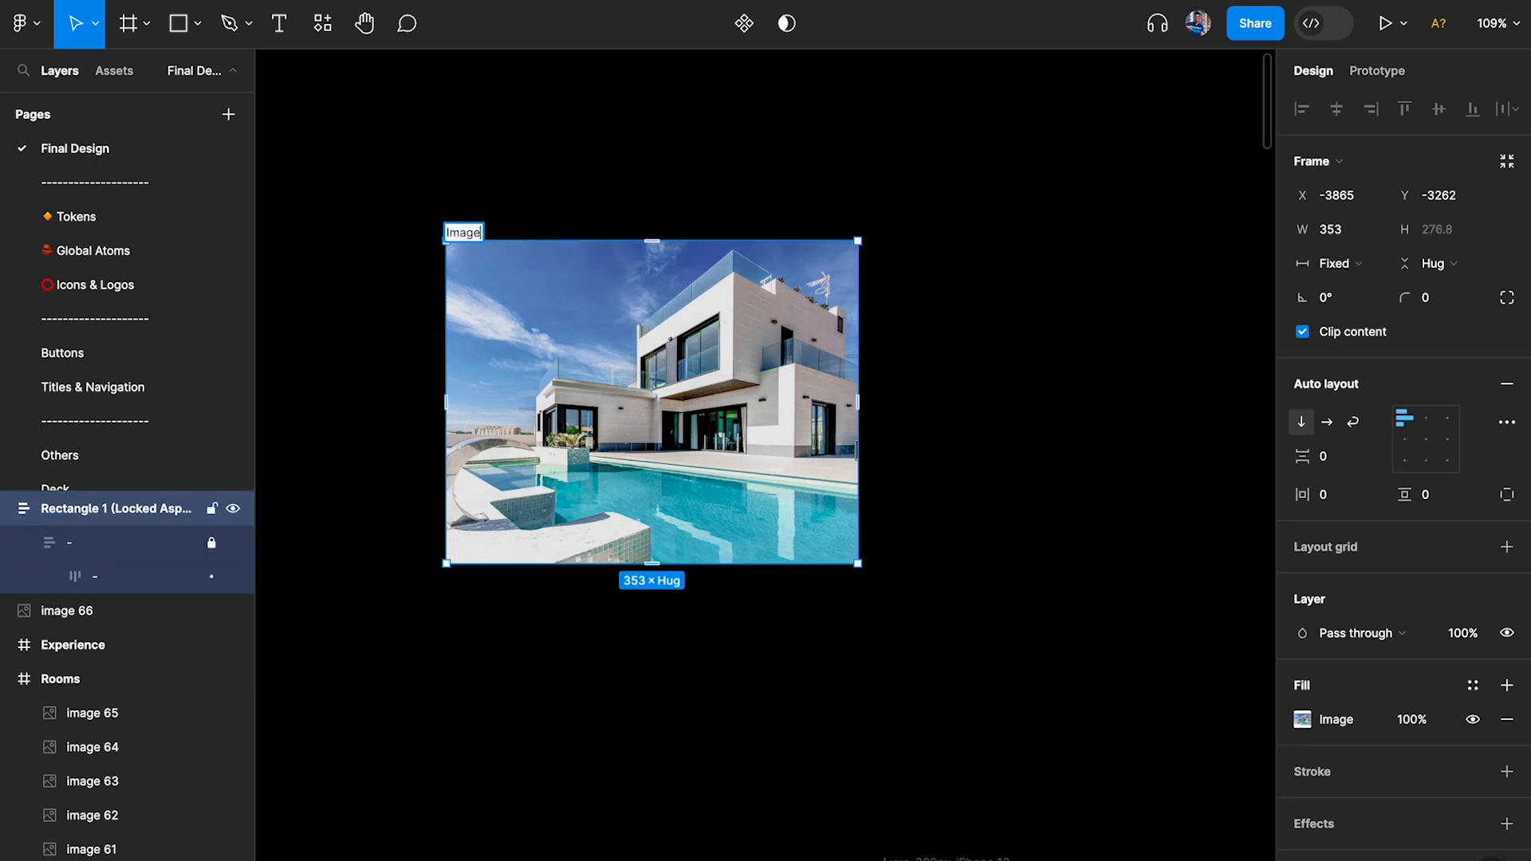
pyautogui.press('Return')
pyautogui.moveTo(660, 386); pyautogui.dragTo(676, 348)
pyautogui.moveTo(869, 275)
pyautogui.mouseDown()
pyautogui.moveTo(931, 281)
pyautogui.moveTo(873, 281)
pyautogui.mouseUp()
# Turn the Image frame into a component.
pyautogui.scroll(3, 668, 317)
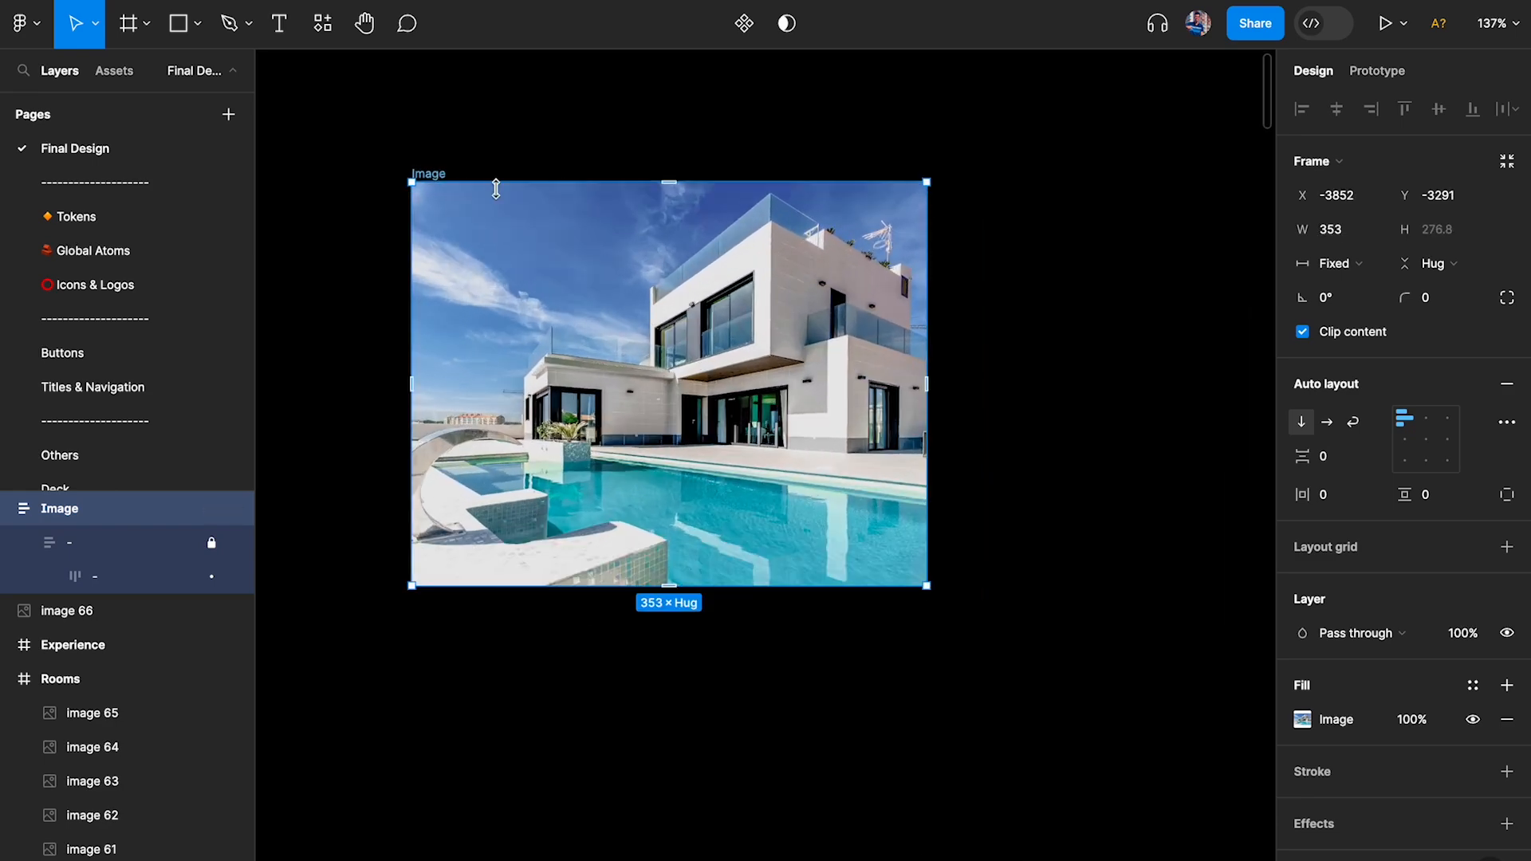
pyautogui.click(743, 28)
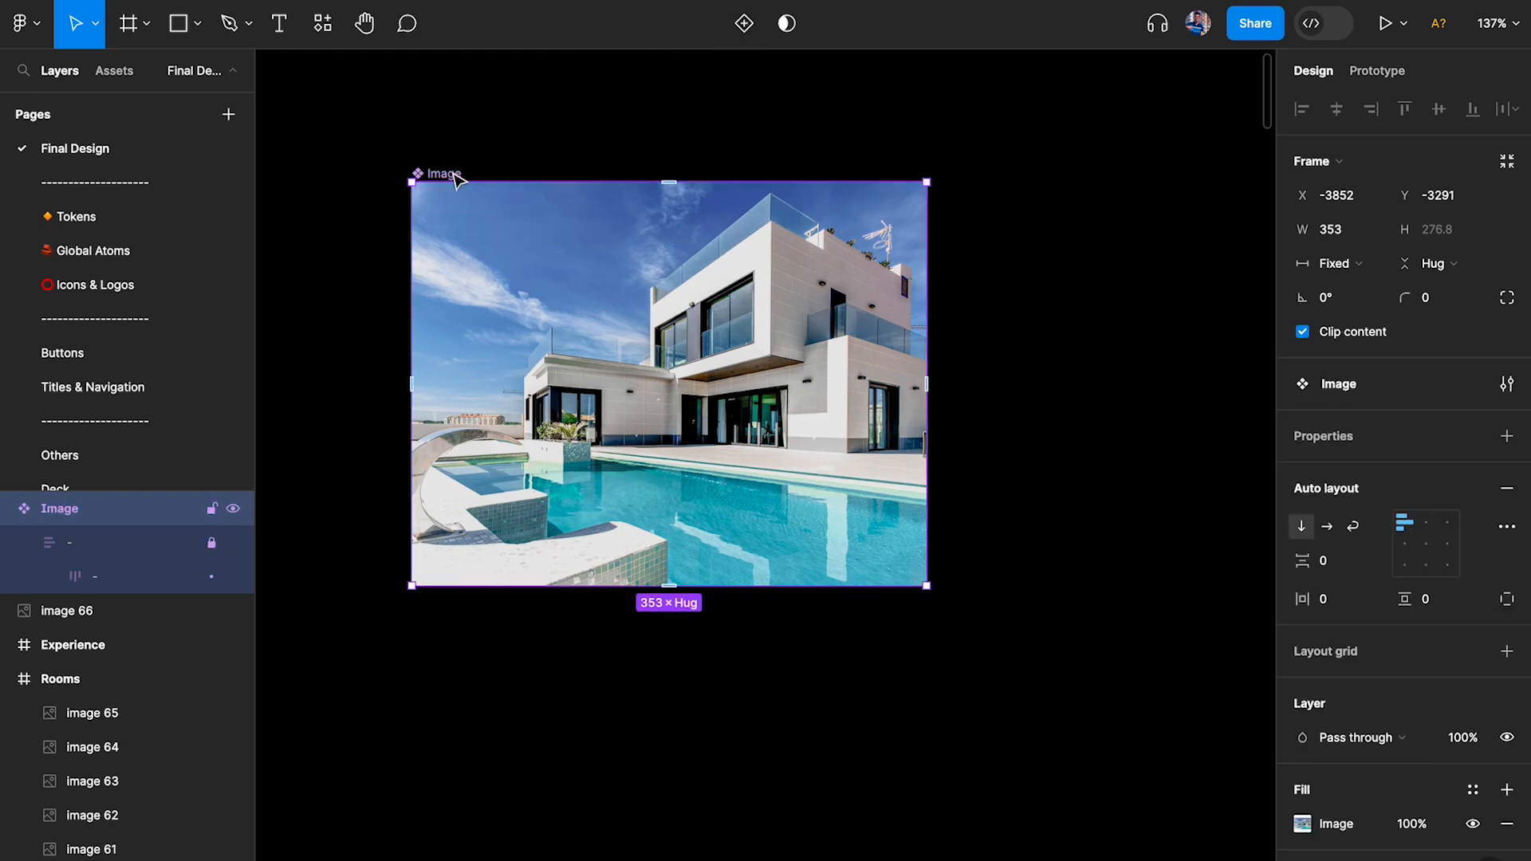
pyautogui.scroll(-5, 459, 179)
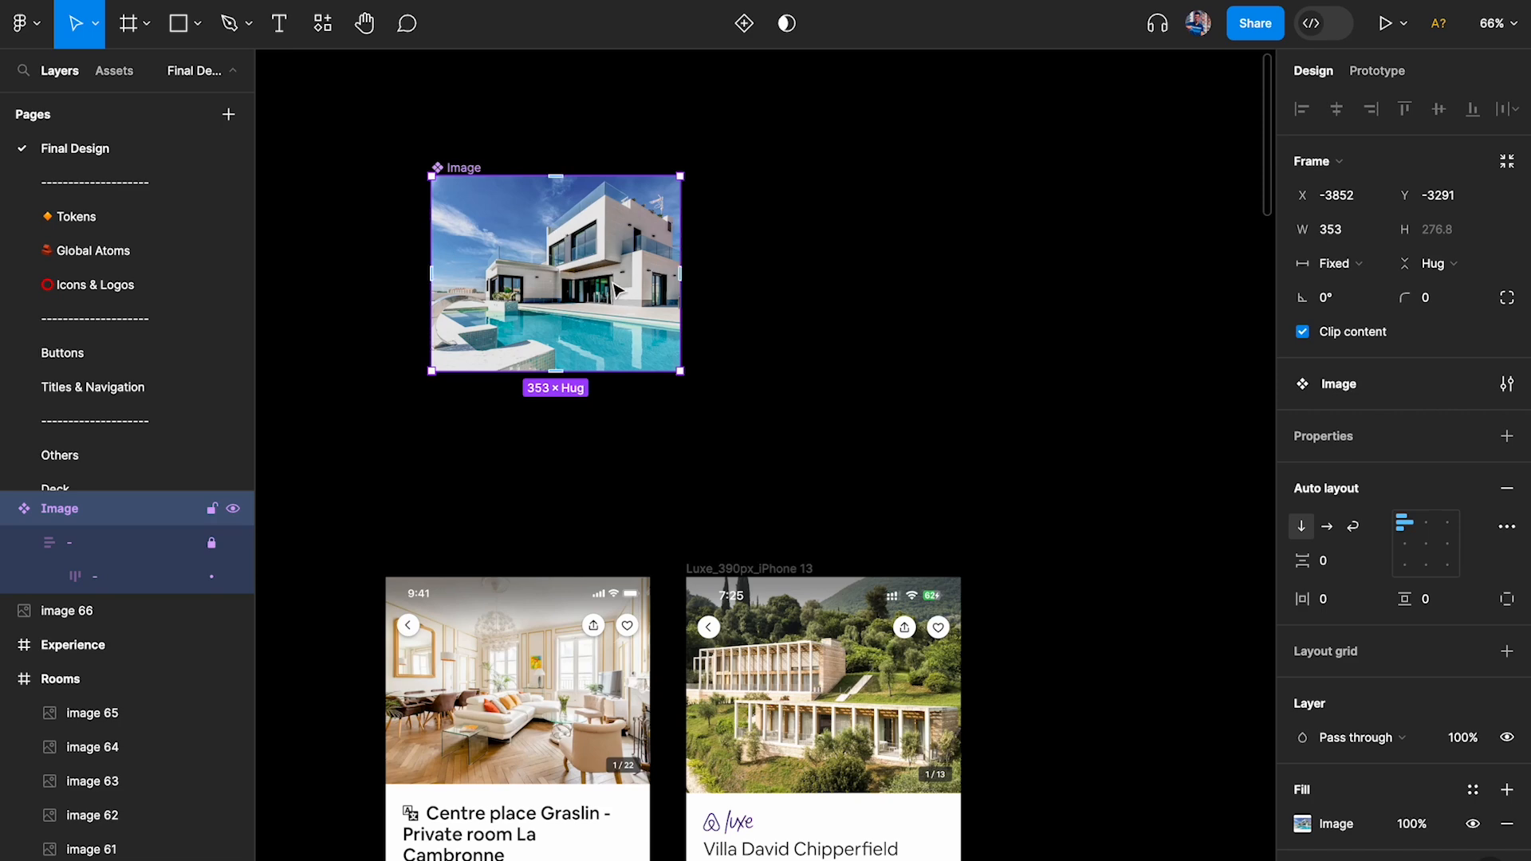
# Move the Image component up so it lines up over the Graslin listing screenshot and set its width to 375.
pyautogui.moveTo(610, 275); pyautogui.dragTo(568, 257)
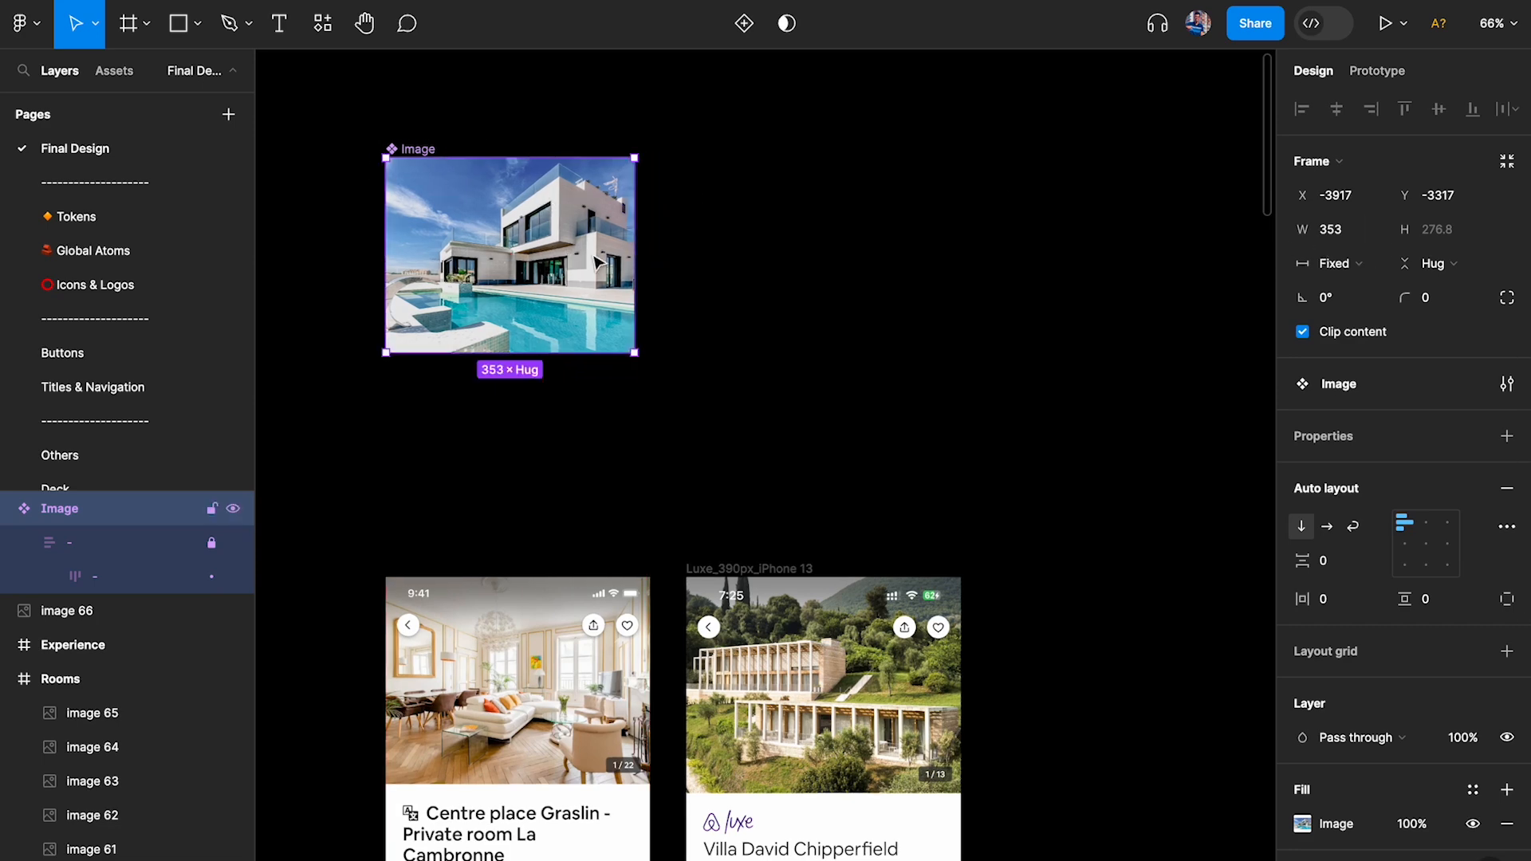
pyautogui.click(1339, 231)
pyautogui.write('375')
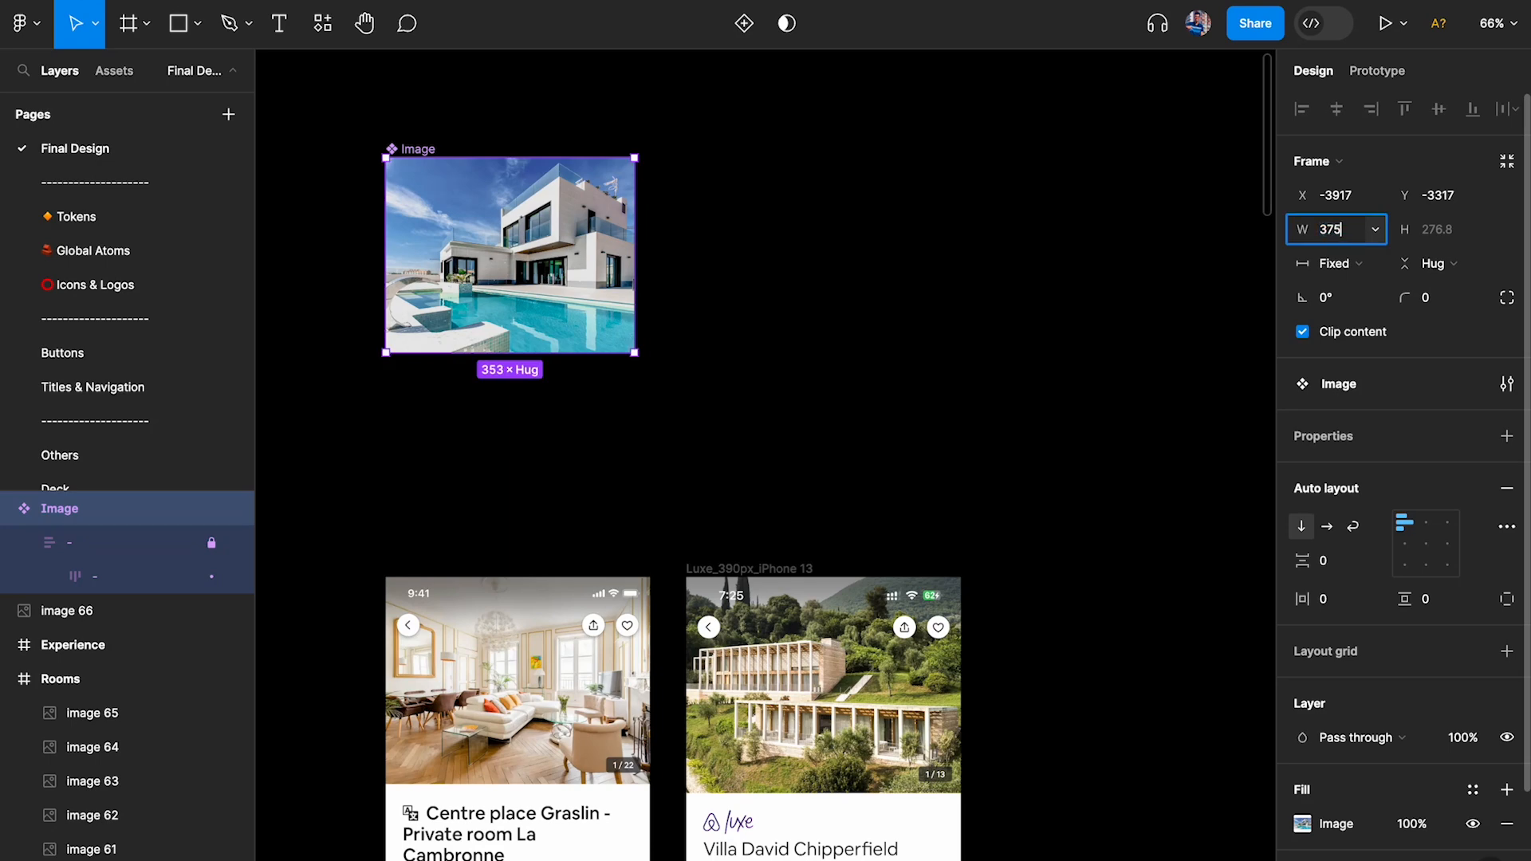
pyautogui.press('Return')
pyautogui.scroll(1, 494, 263)
pyautogui.scroll(3, 479, 251)
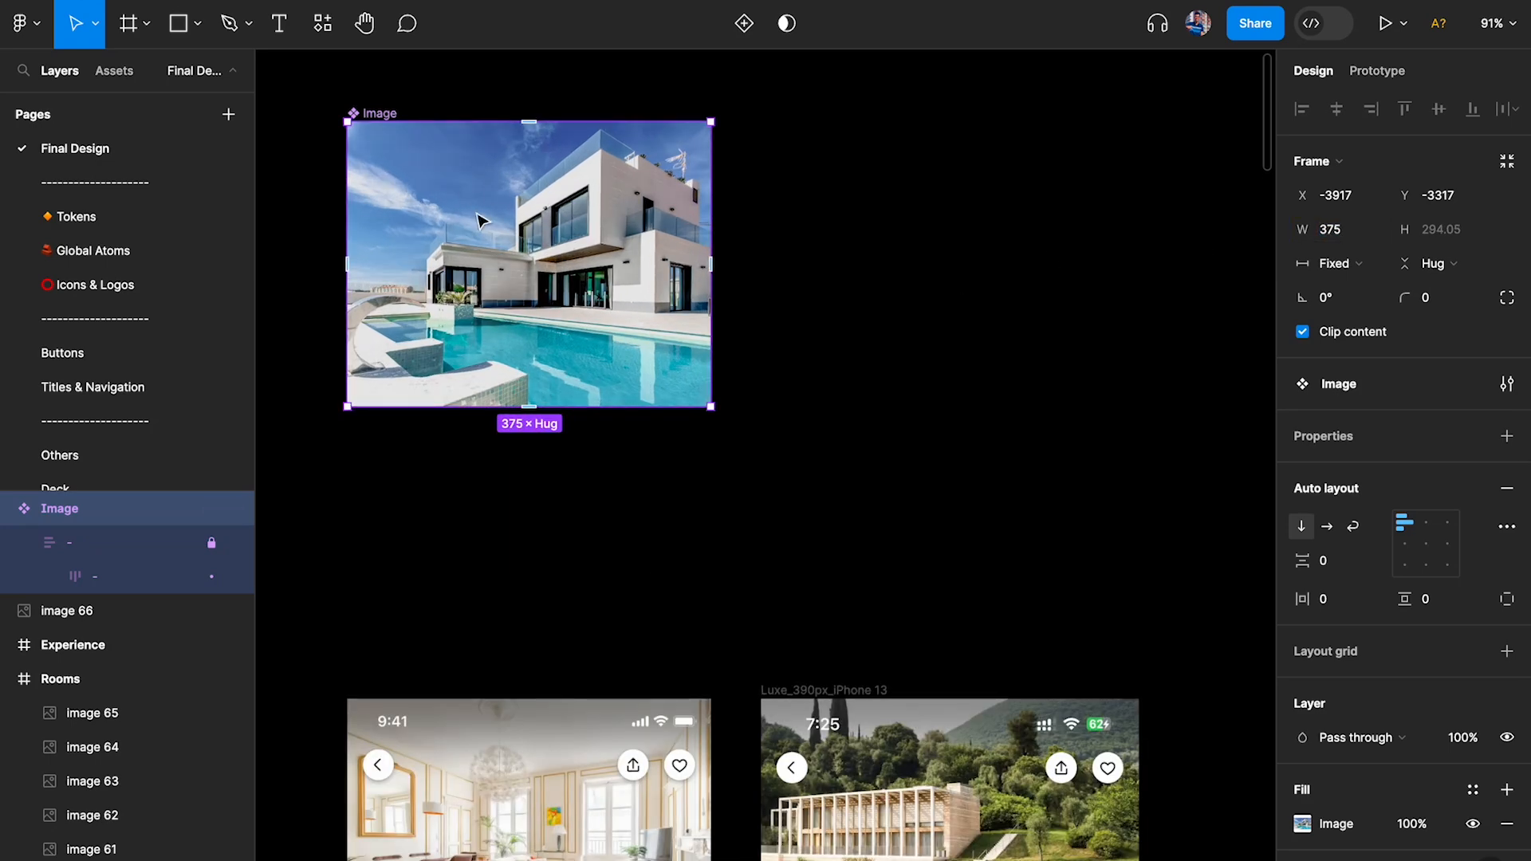
# Add a text layer reading "1 / 22" just above the photo counter badge on the Graslin listing screenshot.
pyautogui.scroll(-3, 943, 407)
pyautogui.scroll(5, 571, 776)
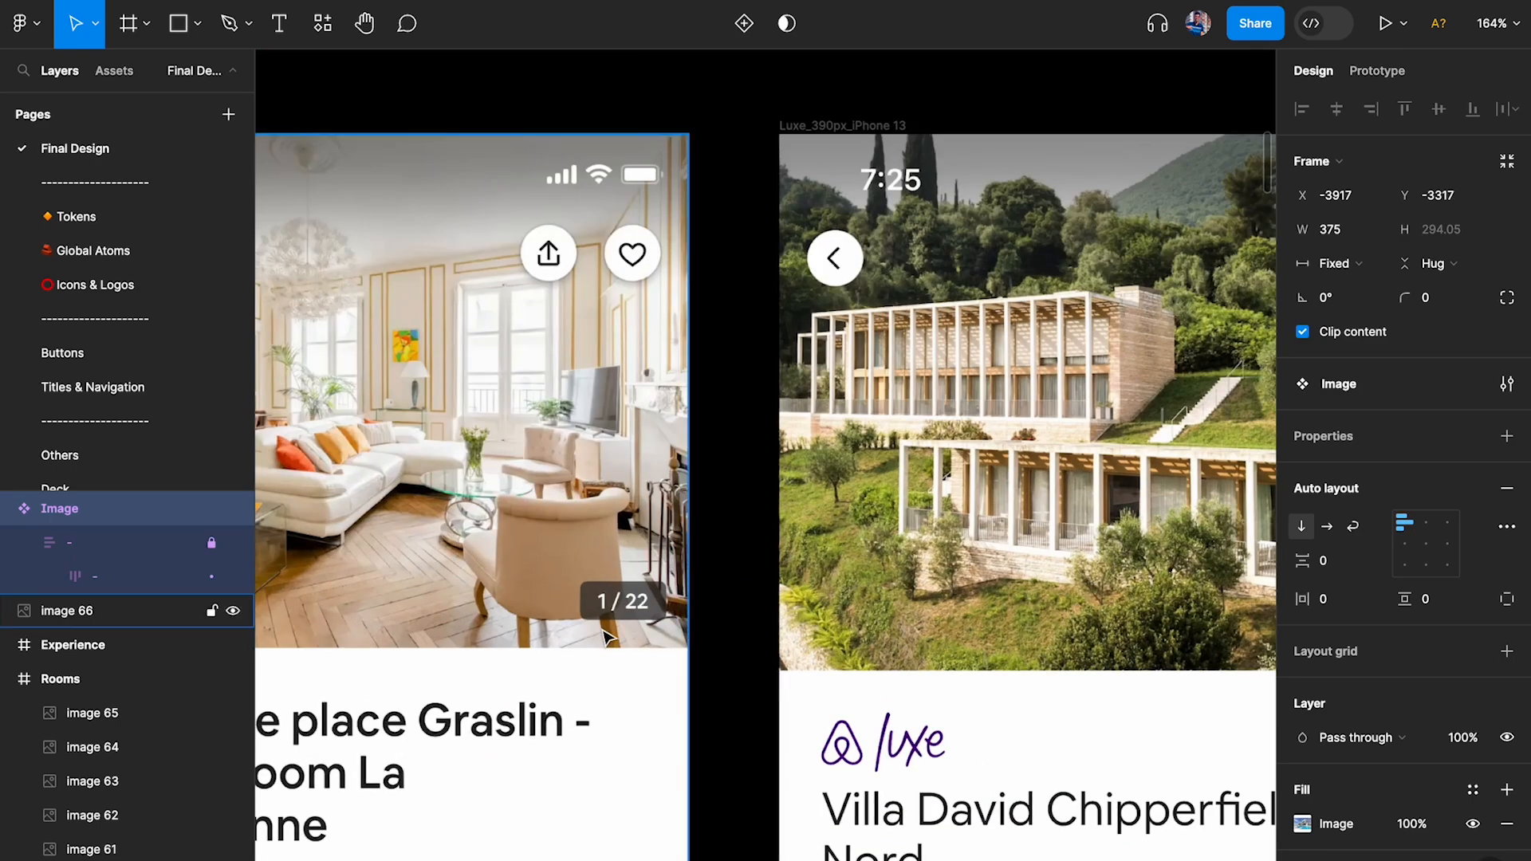
pyautogui.scroll(5, 606, 635)
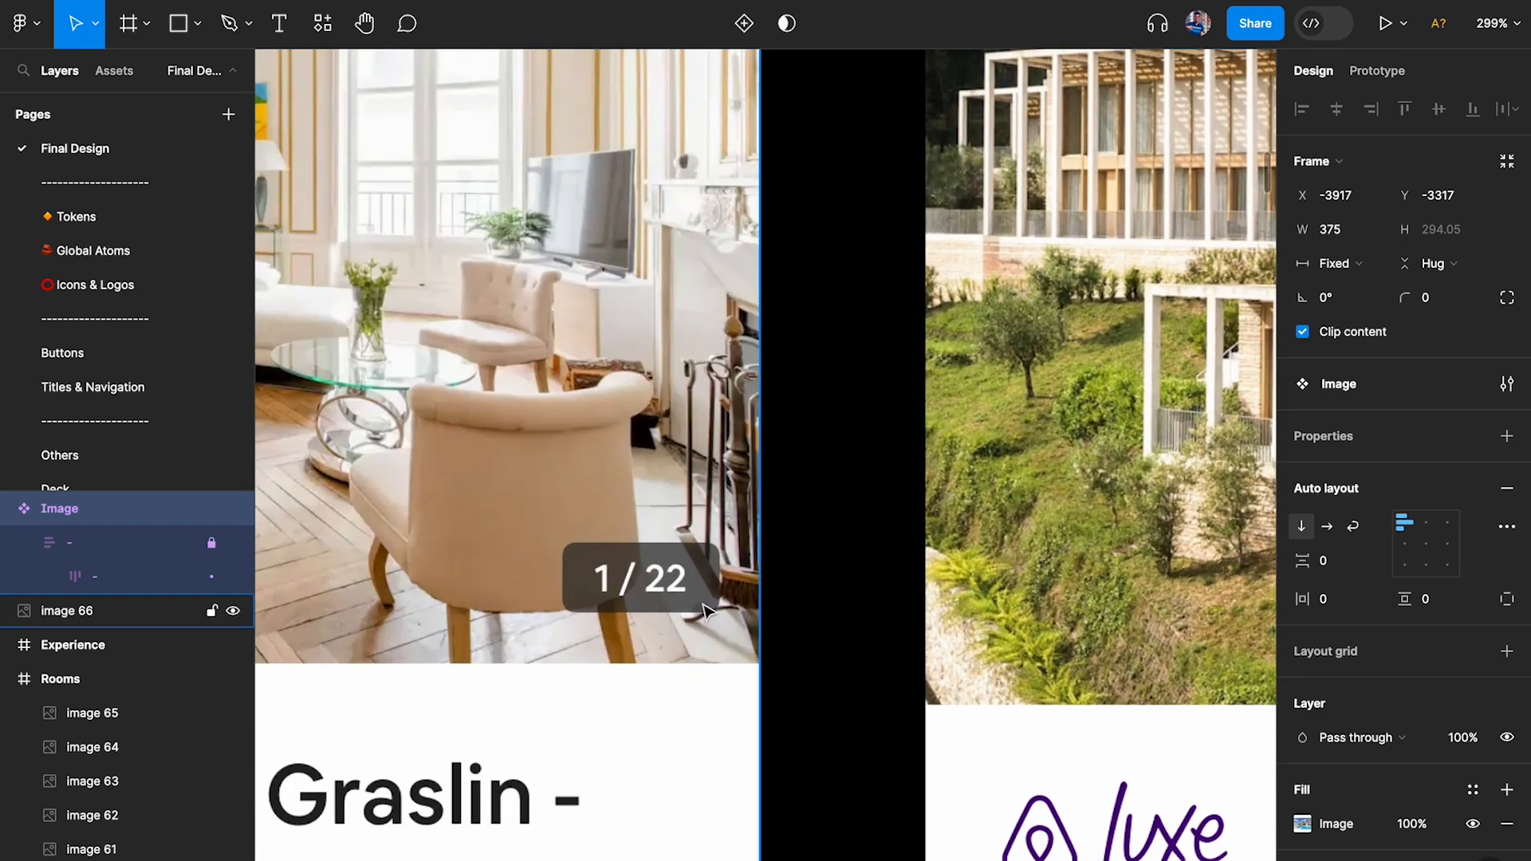
pyautogui.scroll(5, 627, 609)
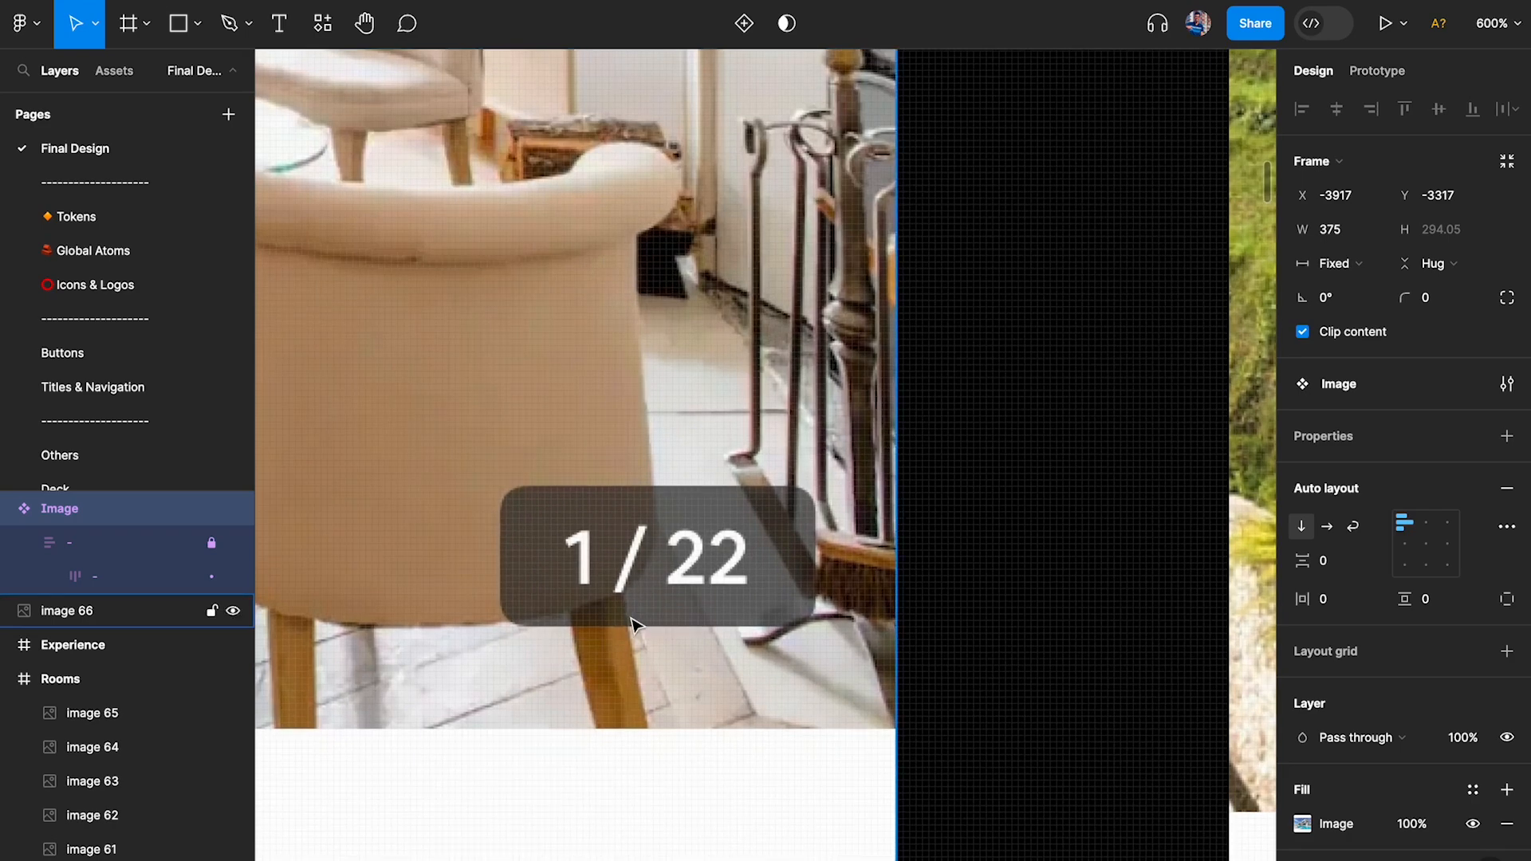
pyautogui.scroll(-5, 636, 623)
pyautogui.scroll(-8, 642, 554)
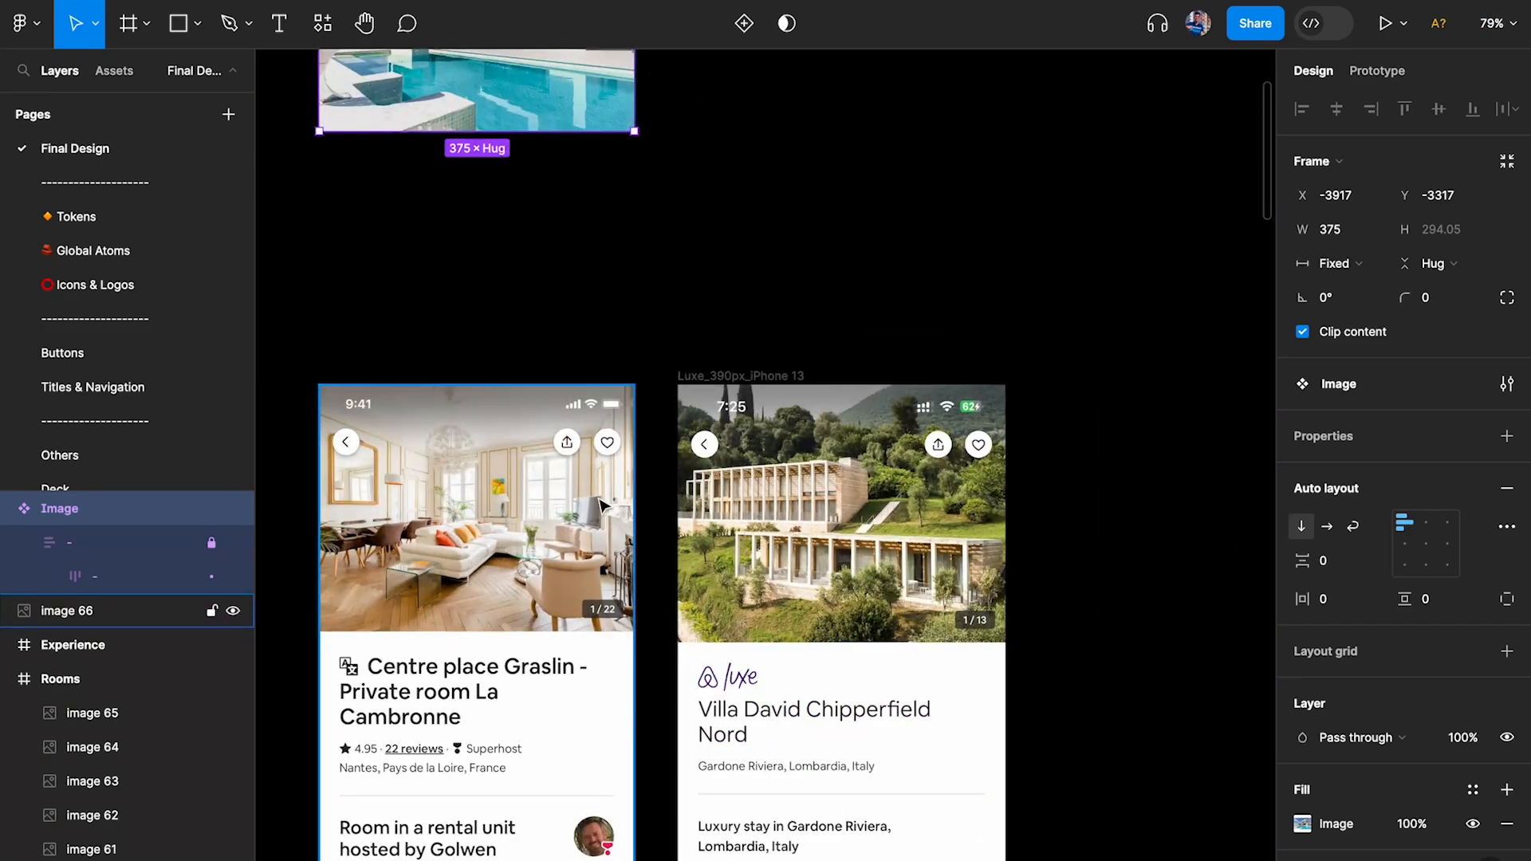
pyautogui.scroll(8, 587, 568)
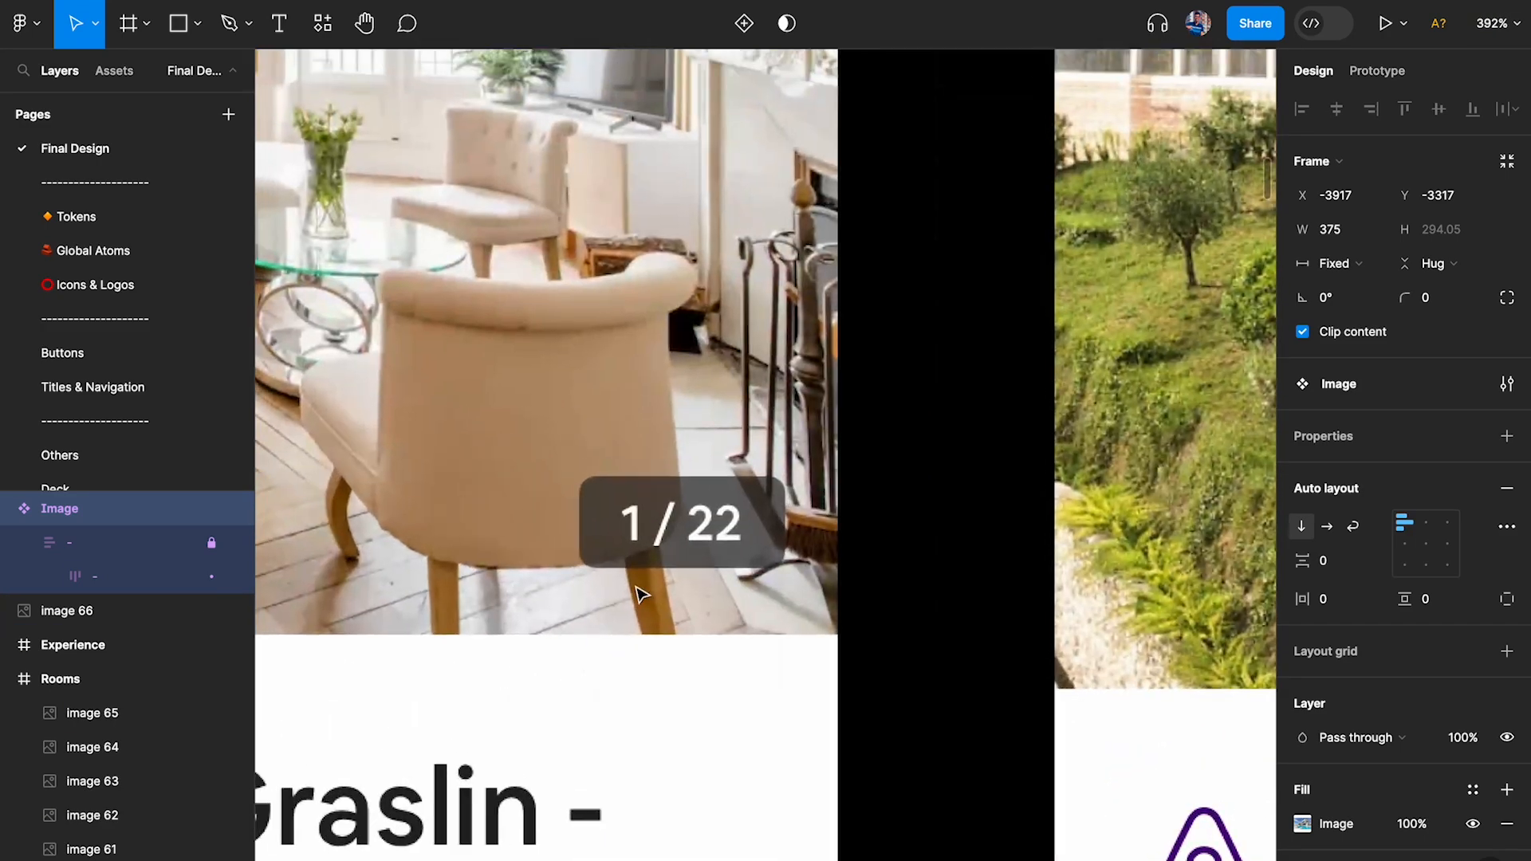
pyautogui.press('t')
pyautogui.click(635, 372)
pyautogui.write('1')
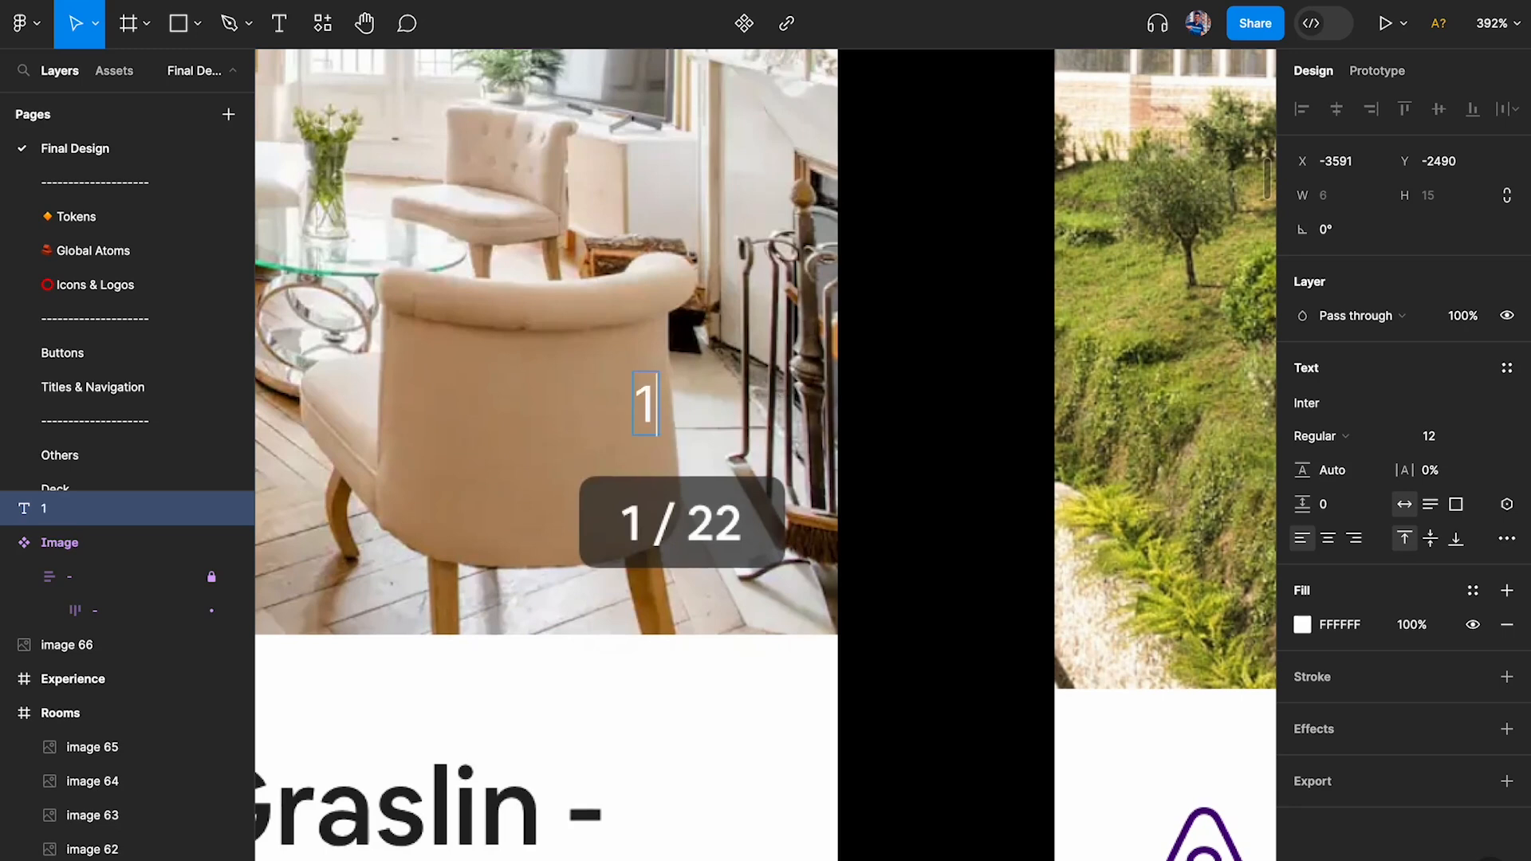
pyautogui.write('/ 22')
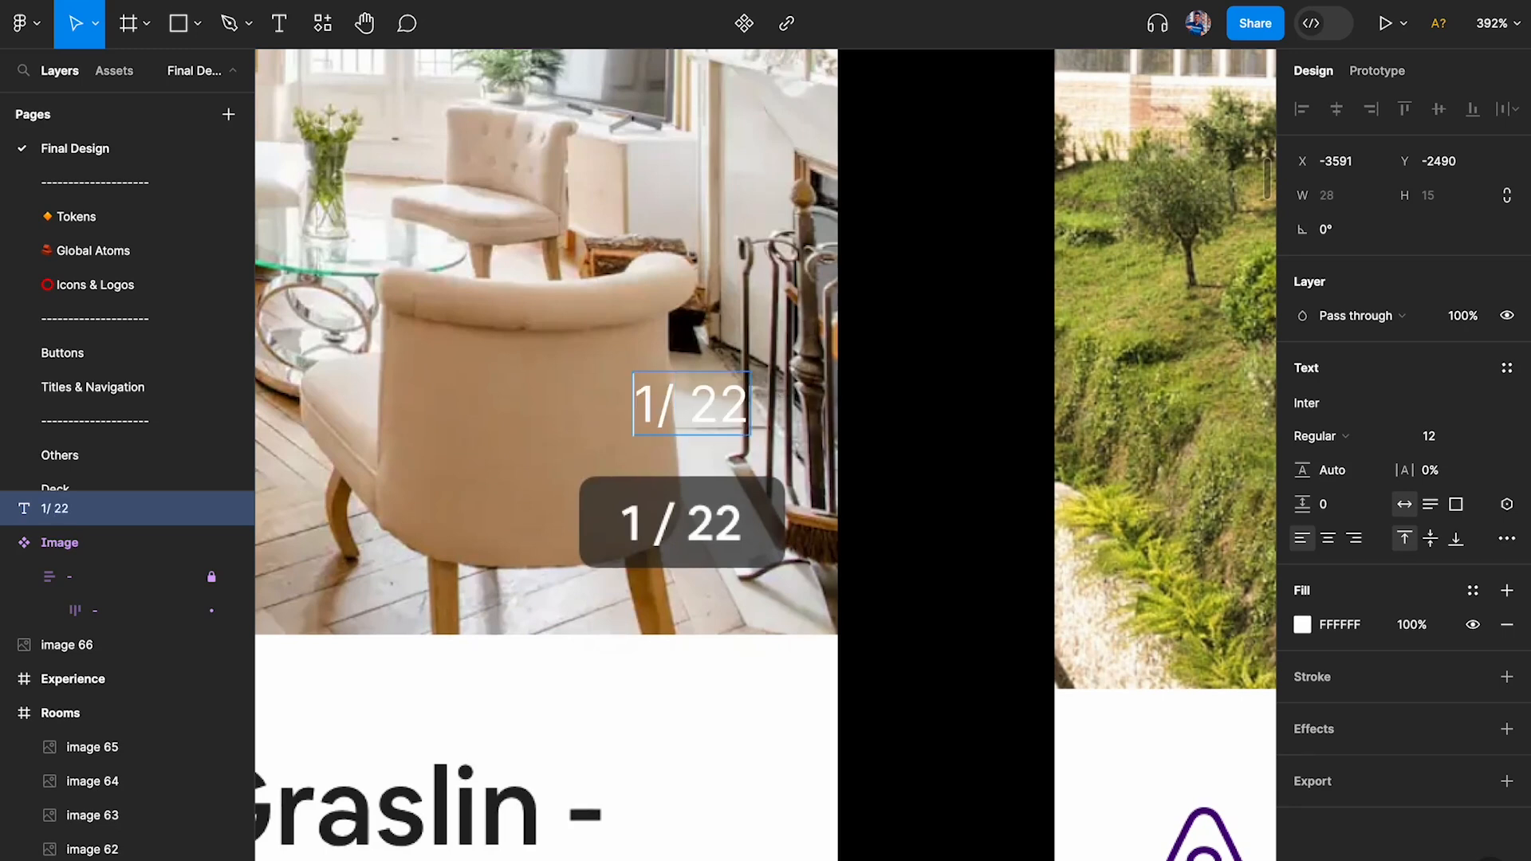
pyautogui.press('BackSpace')
pyautogui.write('1')
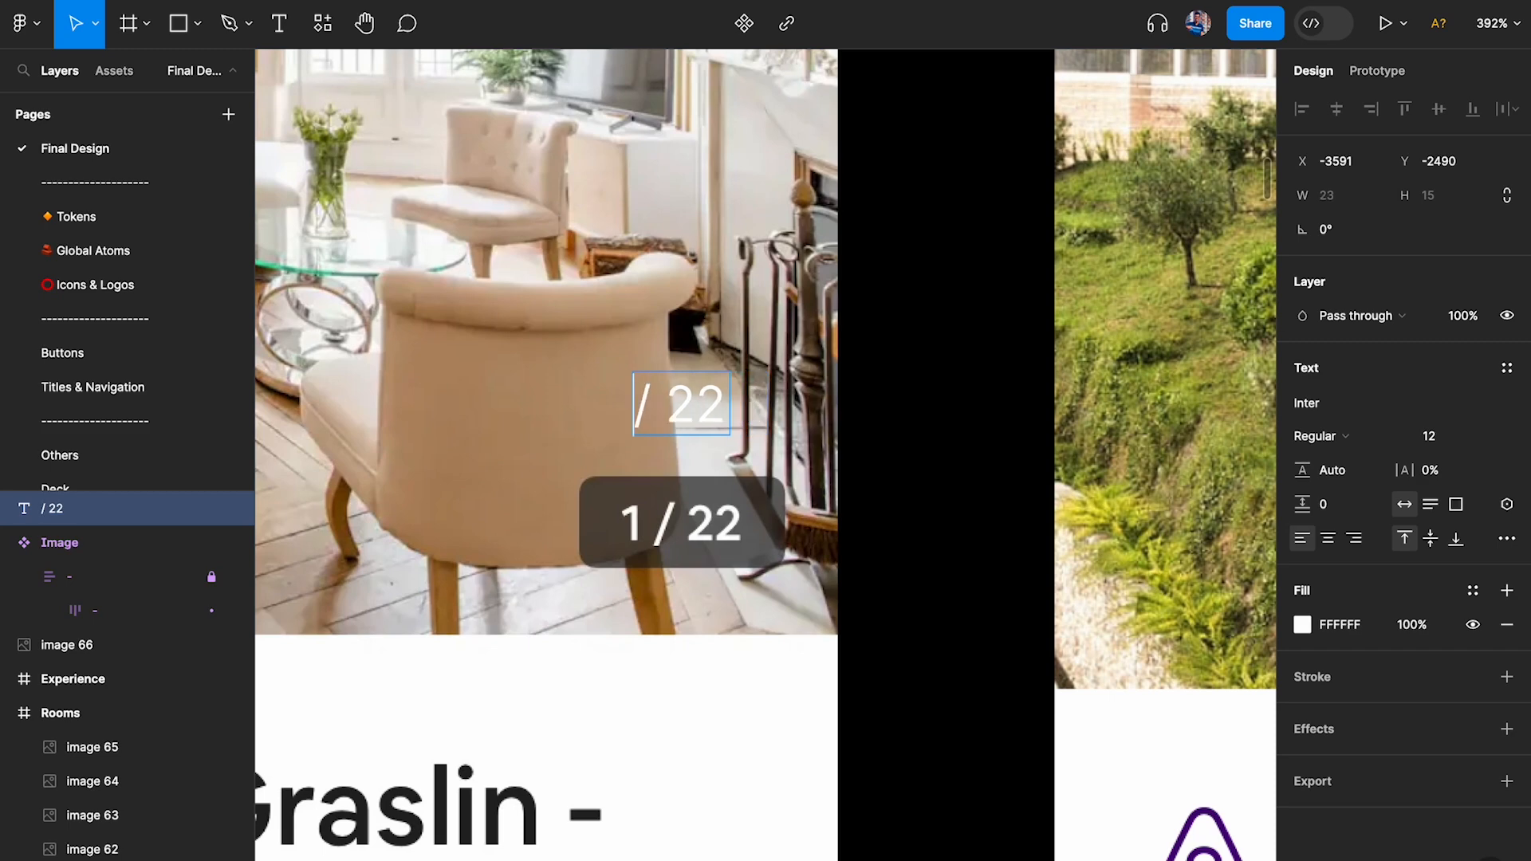
pyautogui.press('Escape')
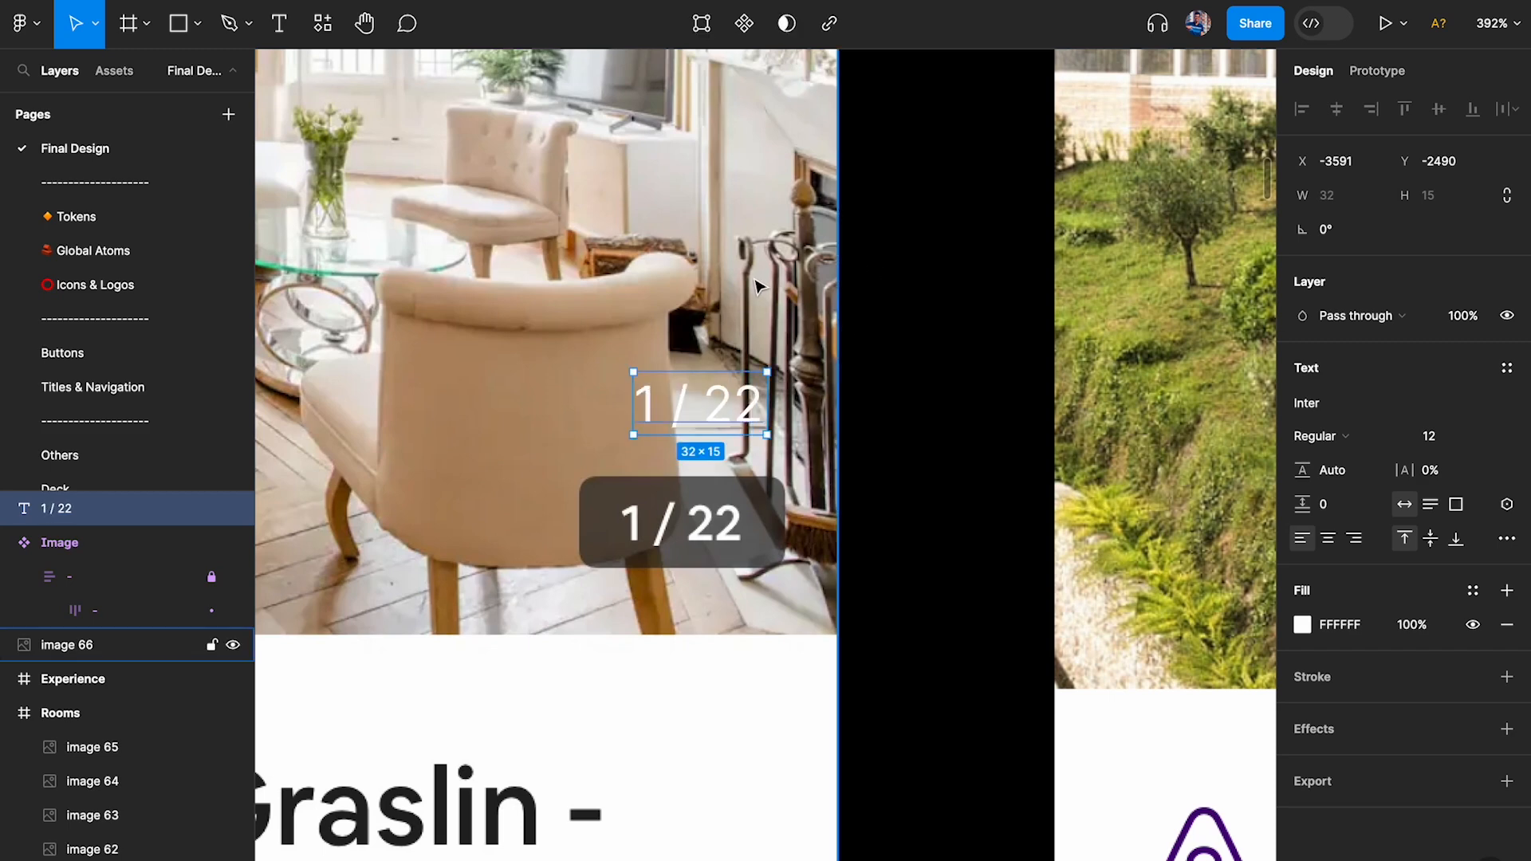
# Set the text's font to Airbnb Cereal App Medium and lay it over the screenshot's photo counter.
pyautogui.scroll(3, 717, 423)
pyautogui.click(1348, 411)
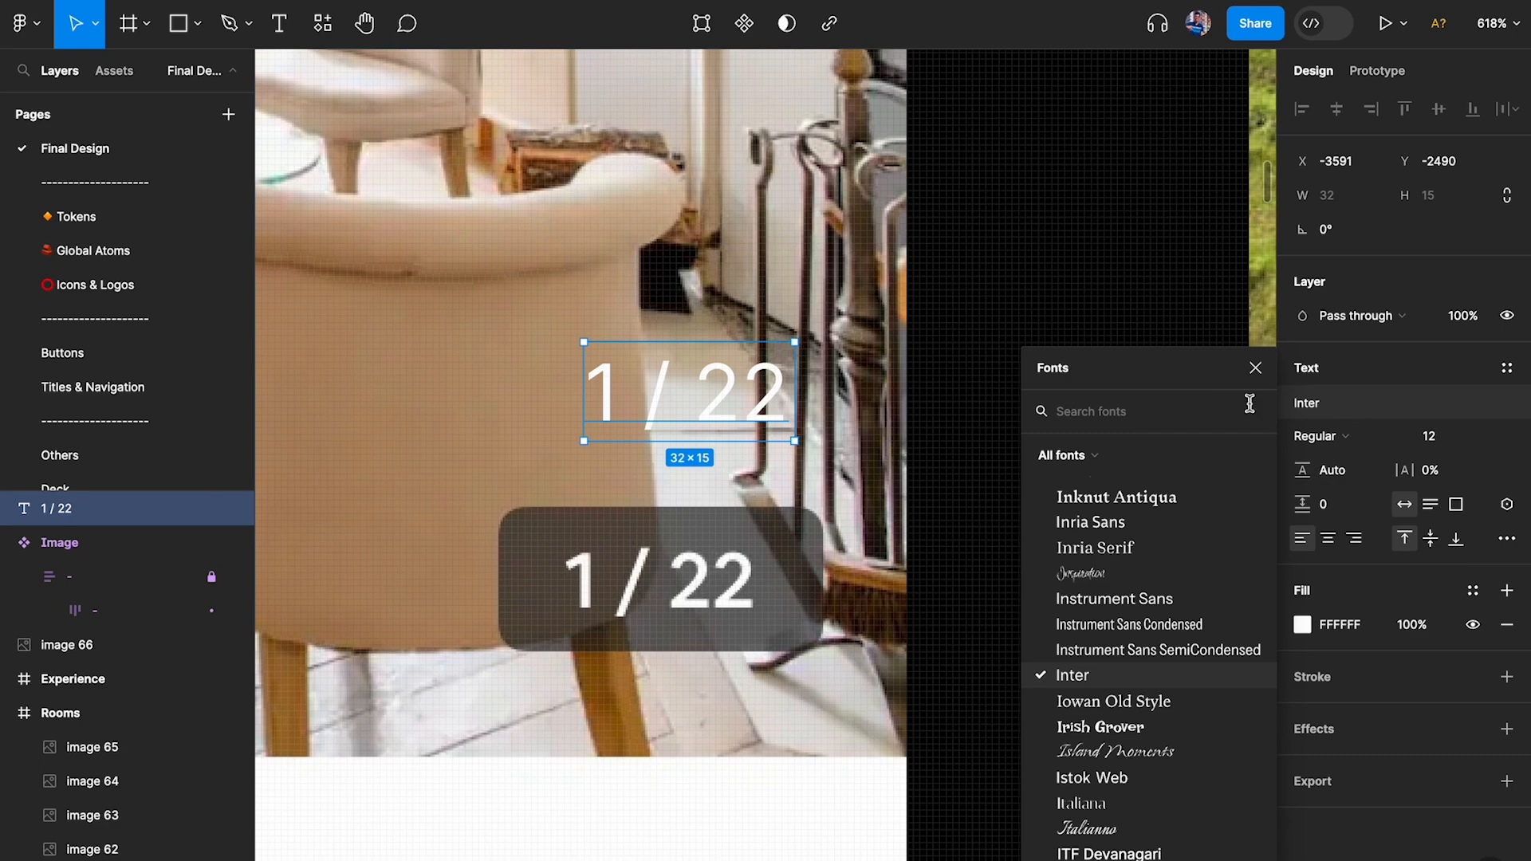
pyautogui.write('air')
pyautogui.press('Return')
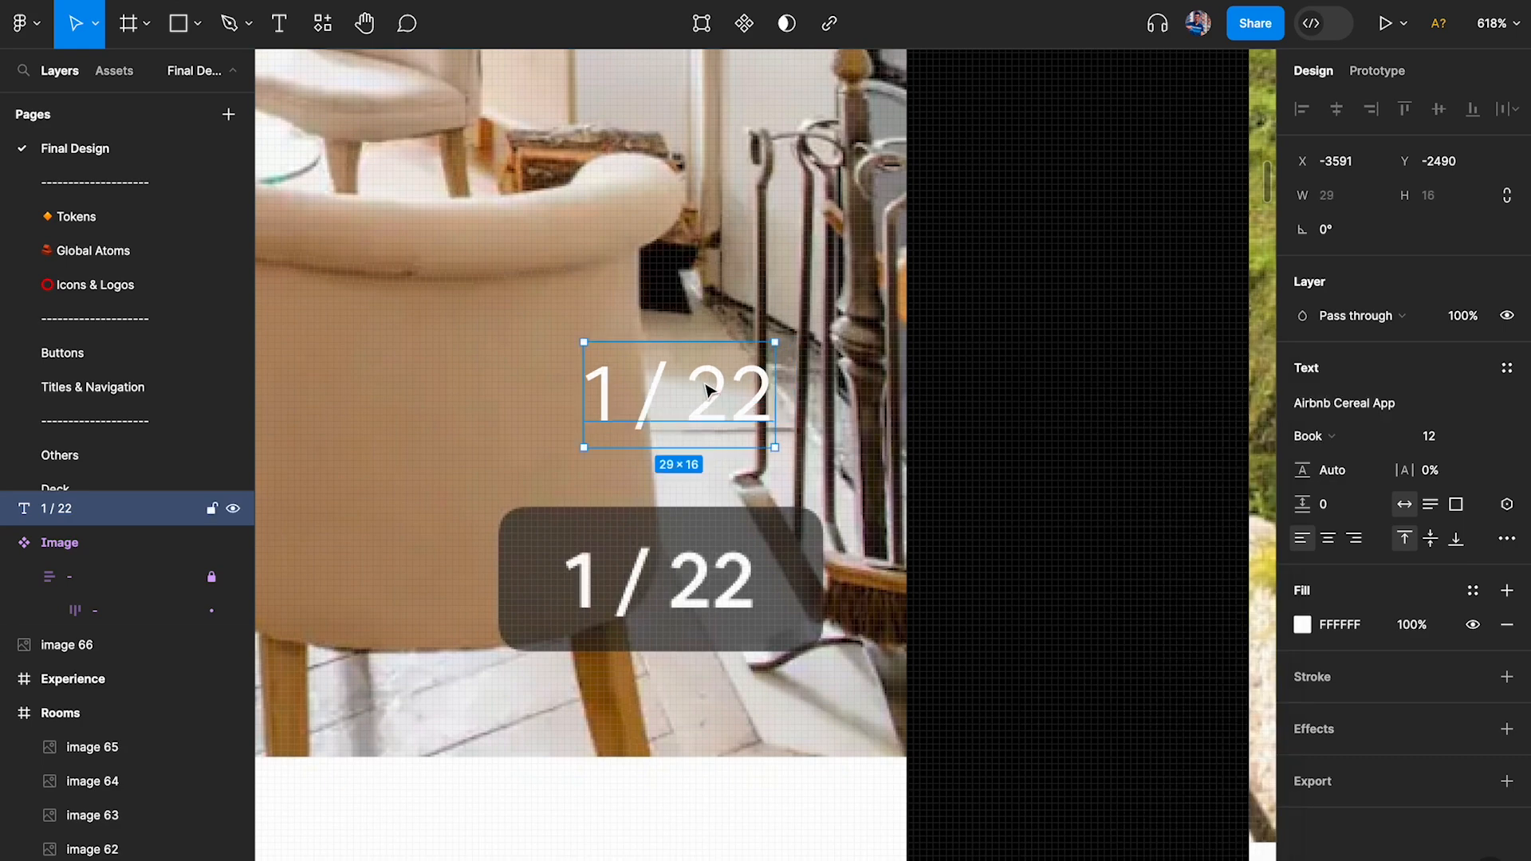
pyautogui.scroll(5, 707, 388)
pyautogui.moveTo(707, 394); pyautogui.dragTo(674, 708)
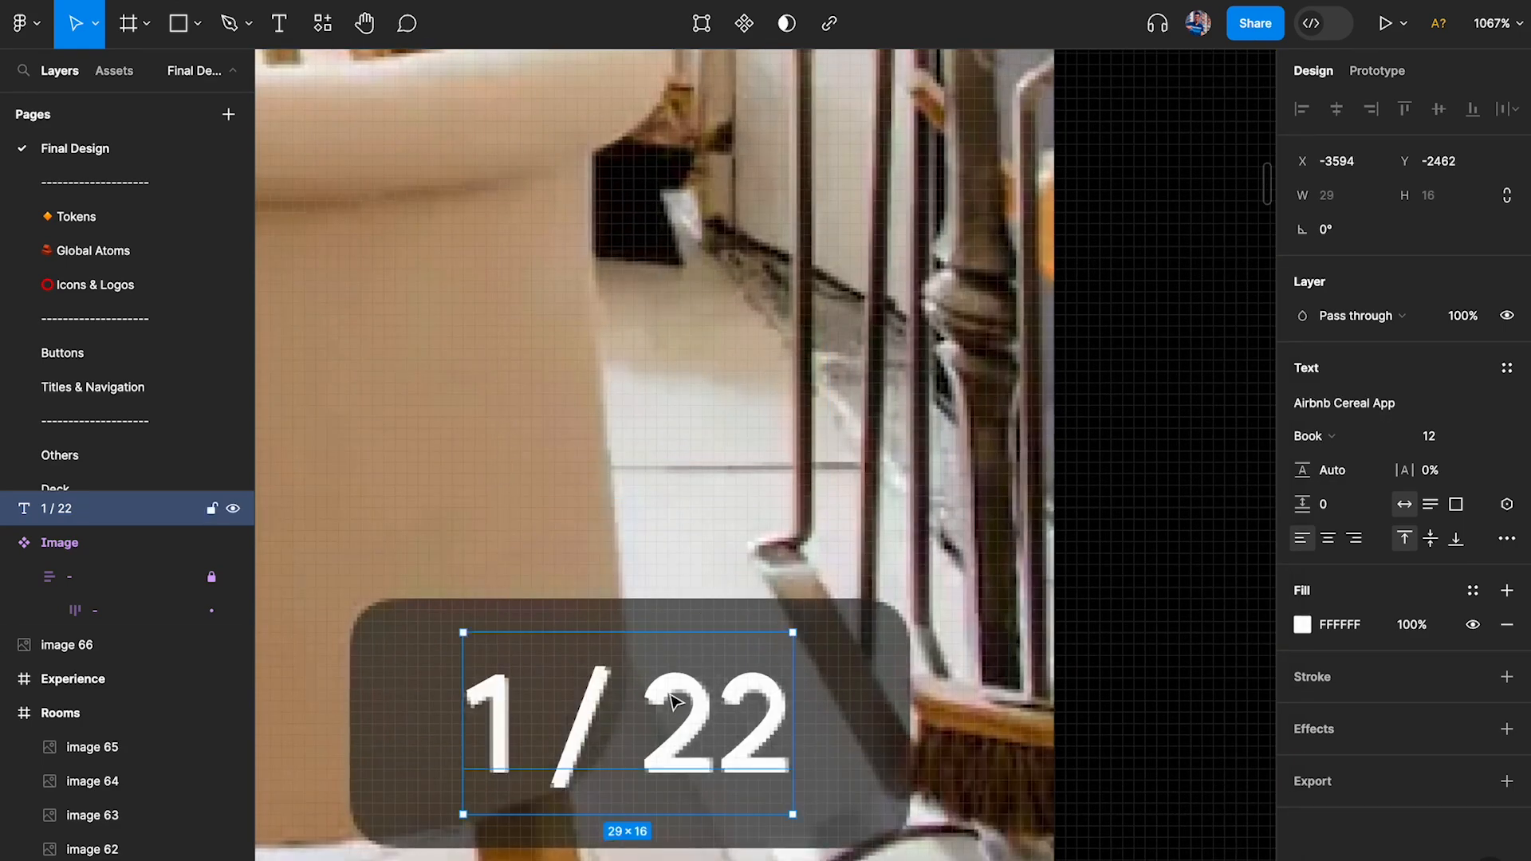
pyautogui.click(1312, 436)
pyautogui.click(1329, 458)
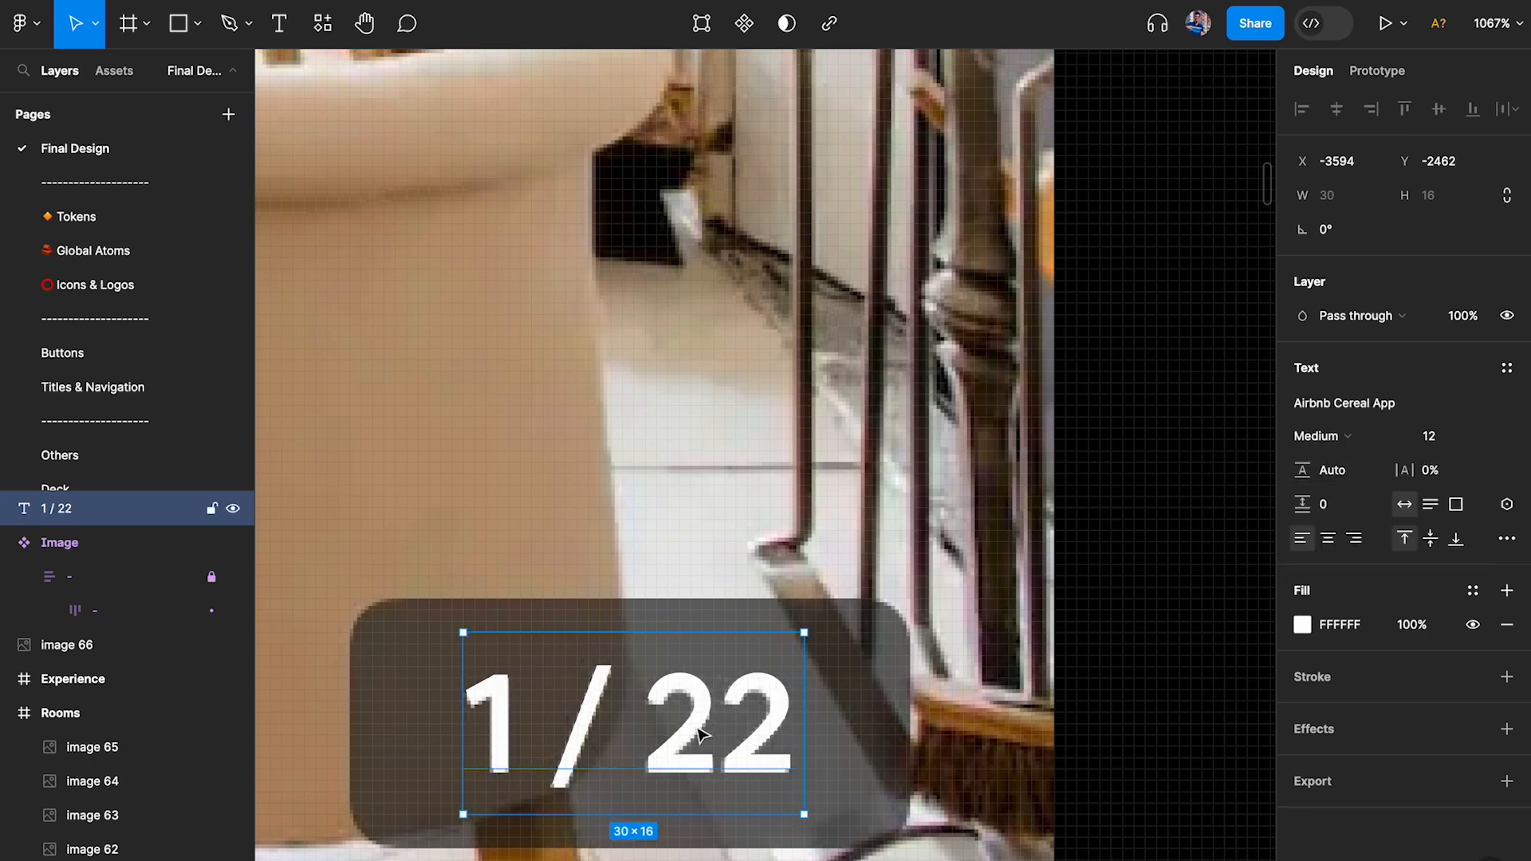
# Compare the text with the screenshot's counter by moving it above, inspect its line height, and place it back over the counter.
pyautogui.moveTo(705, 733); pyautogui.dragTo(711, 534)
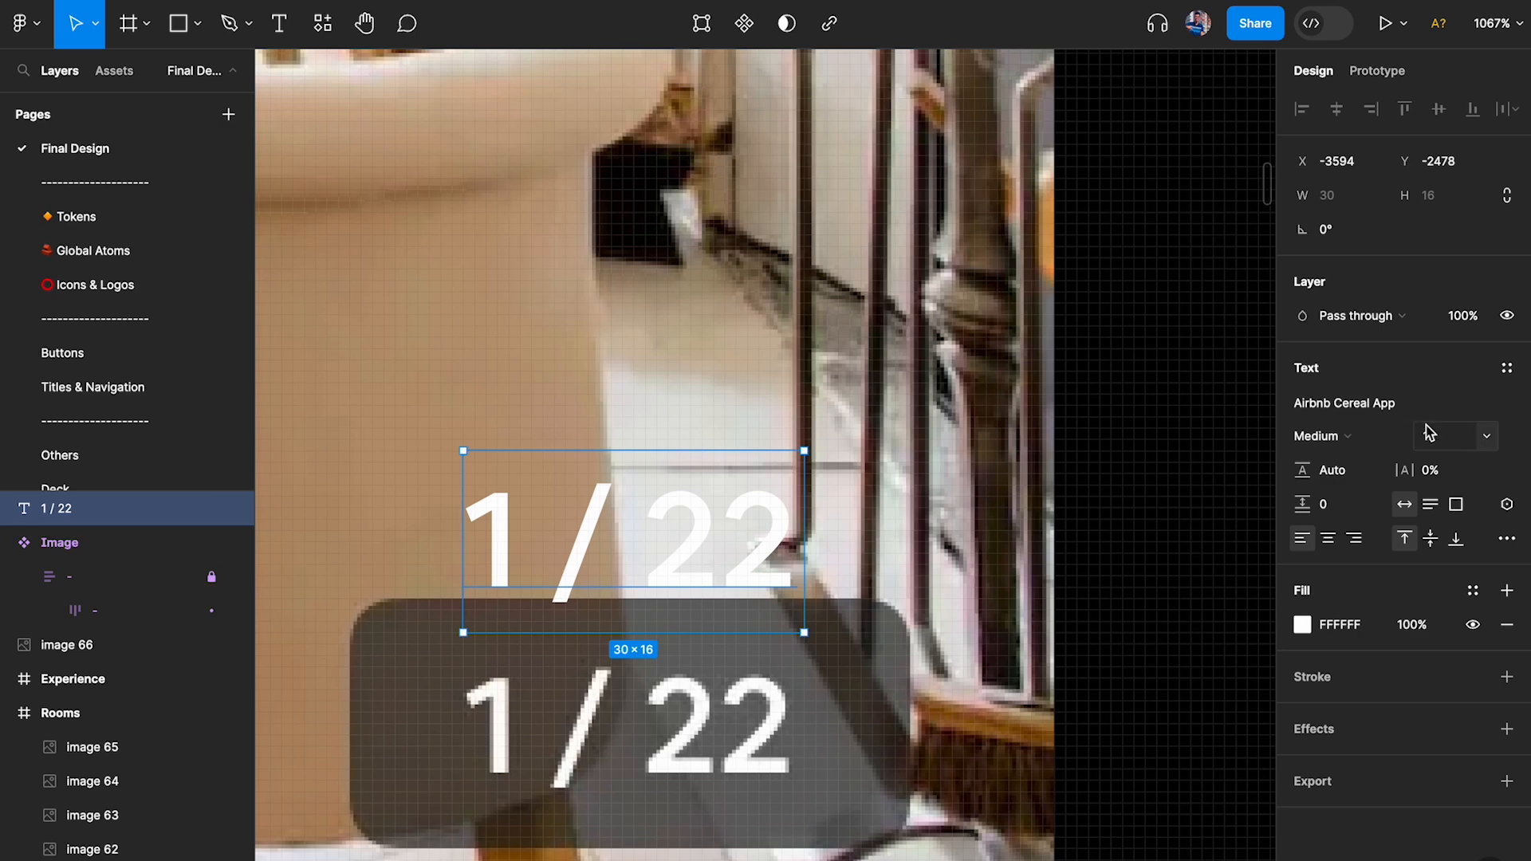
pyautogui.click(1350, 472)
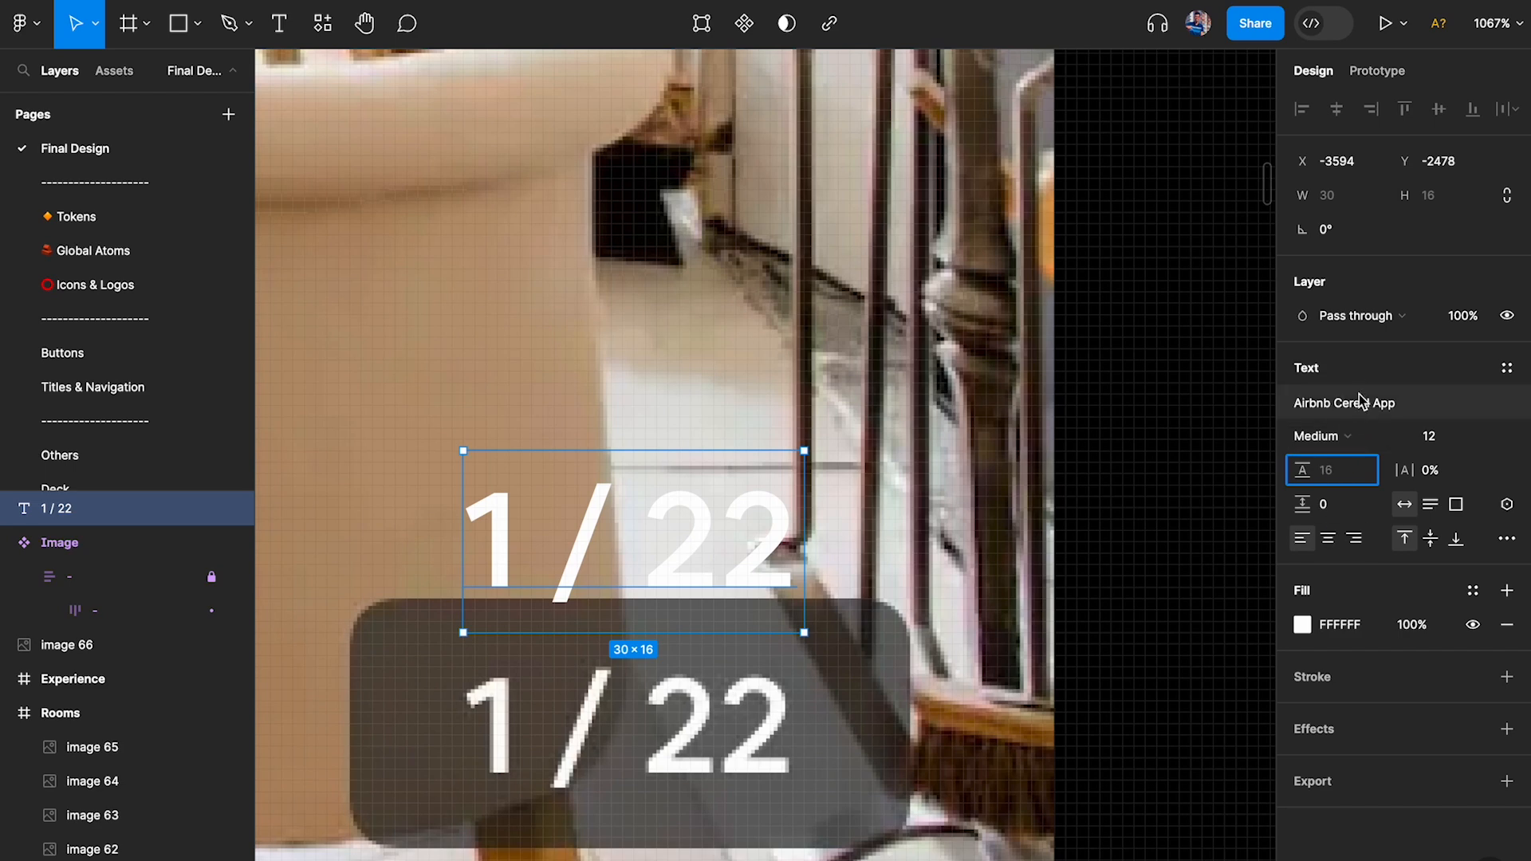
pyautogui.click(1361, 366)
pyautogui.moveTo(630, 530); pyautogui.dragTo(625, 712)
pyautogui.scroll(-3, 626, 711)
pyautogui.hscroll(-2, 626, 712)
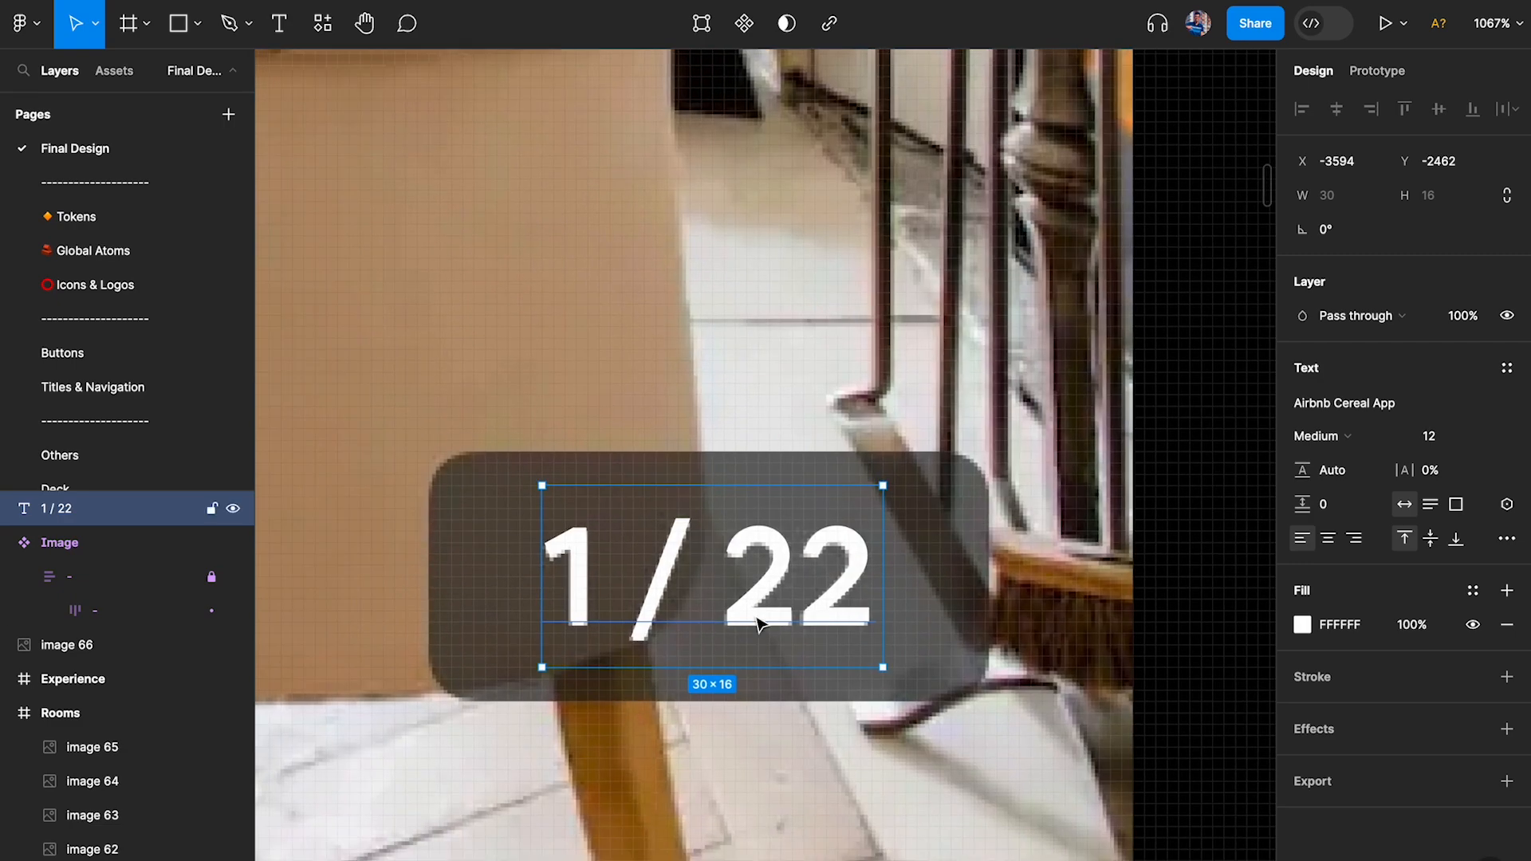
# Wrap the counter text in an auto layout frame with vertical padding 4 and align the frame over the screenshot's badge.
pyautogui.hotkey('shift', 'a')
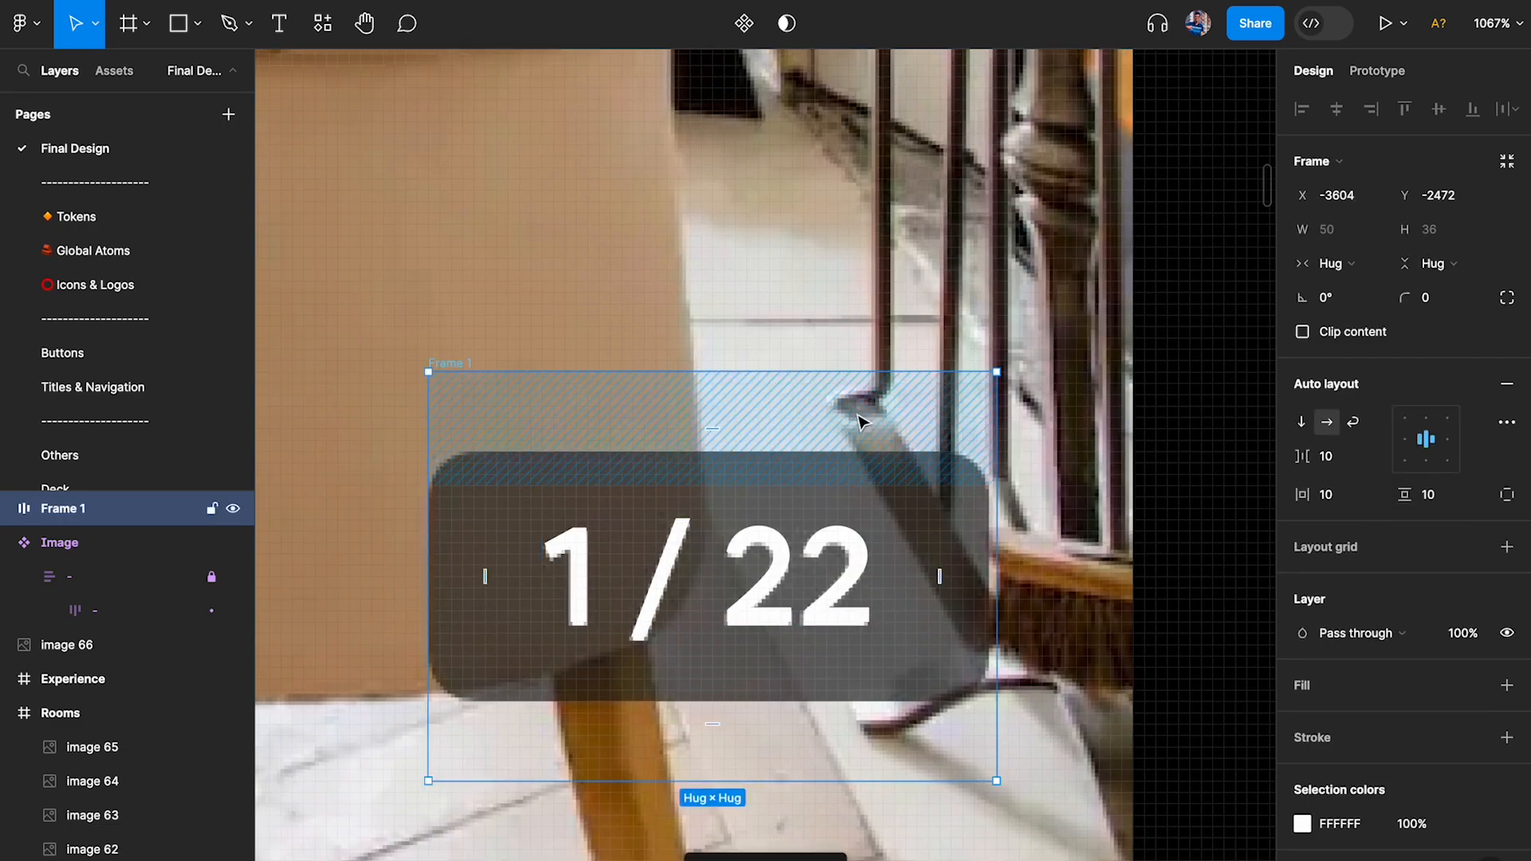
pyautogui.scroll(2, 818, 602)
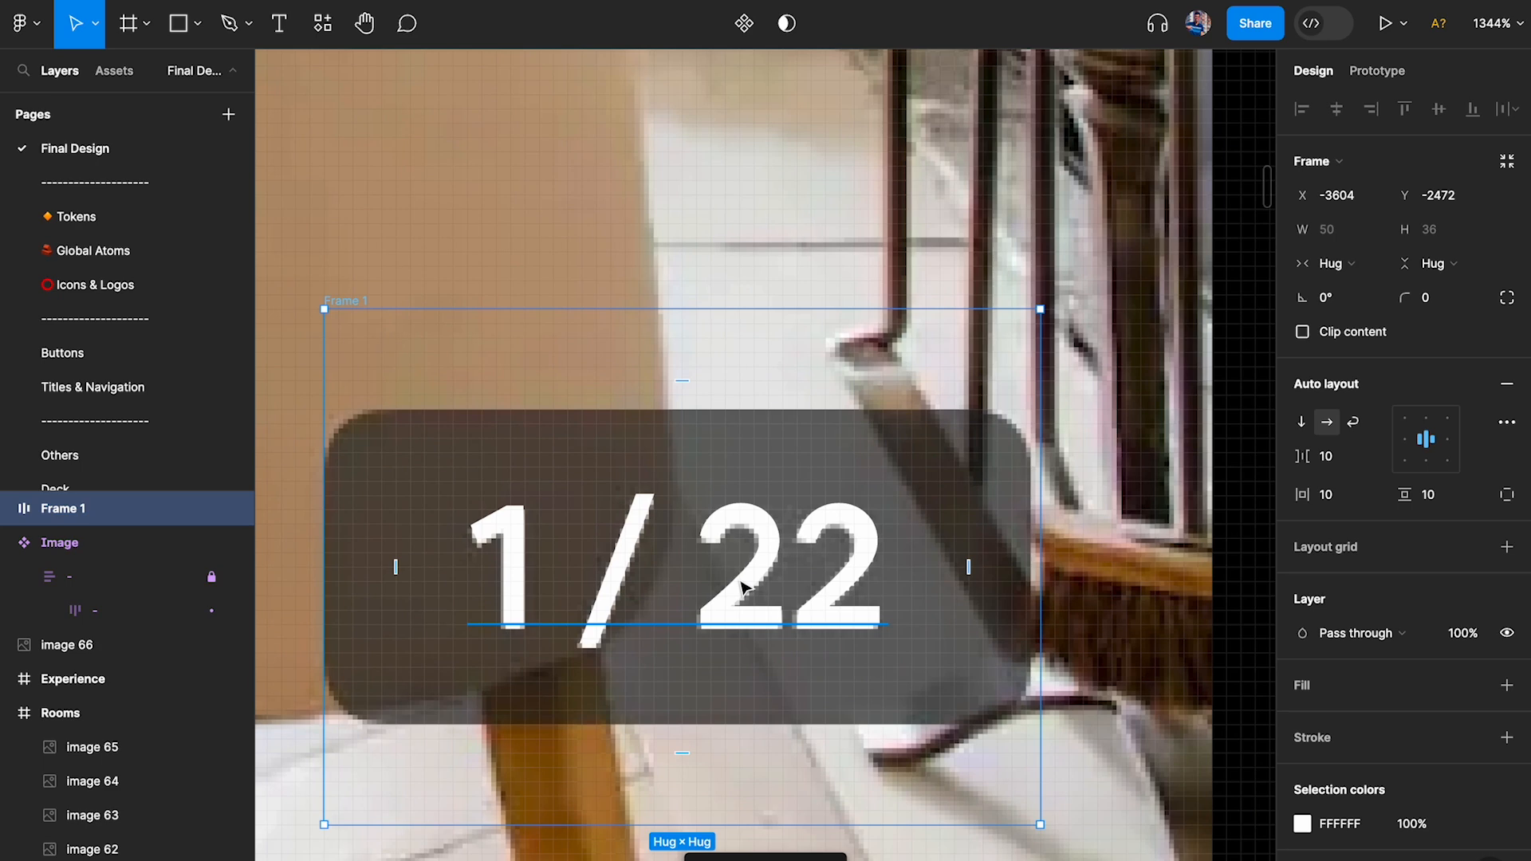
pyautogui.hscroll(-2, 741, 588)
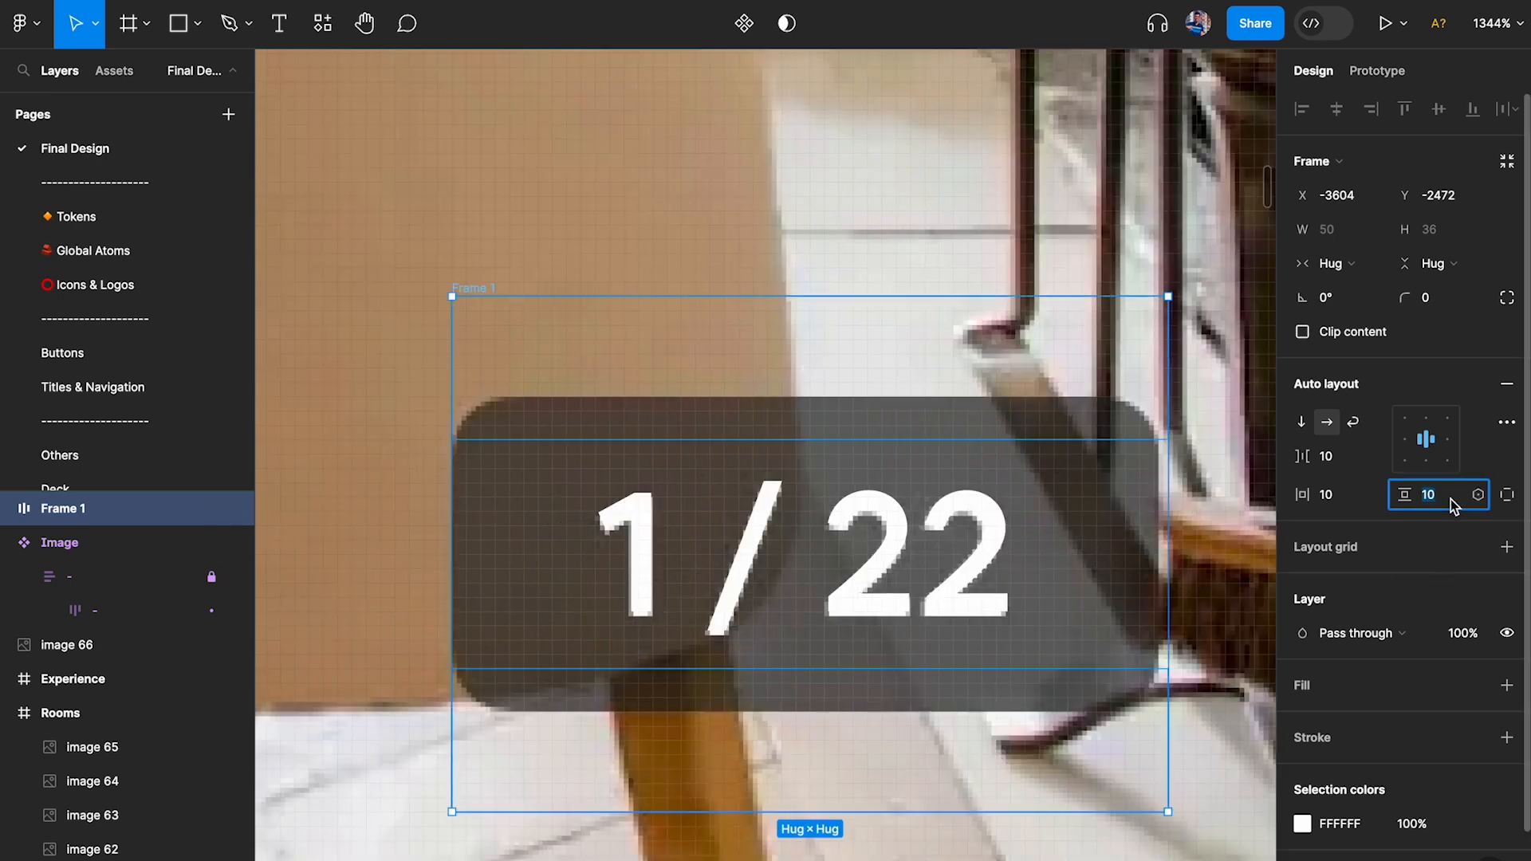
pyautogui.write('4')
pyautogui.press('Return')
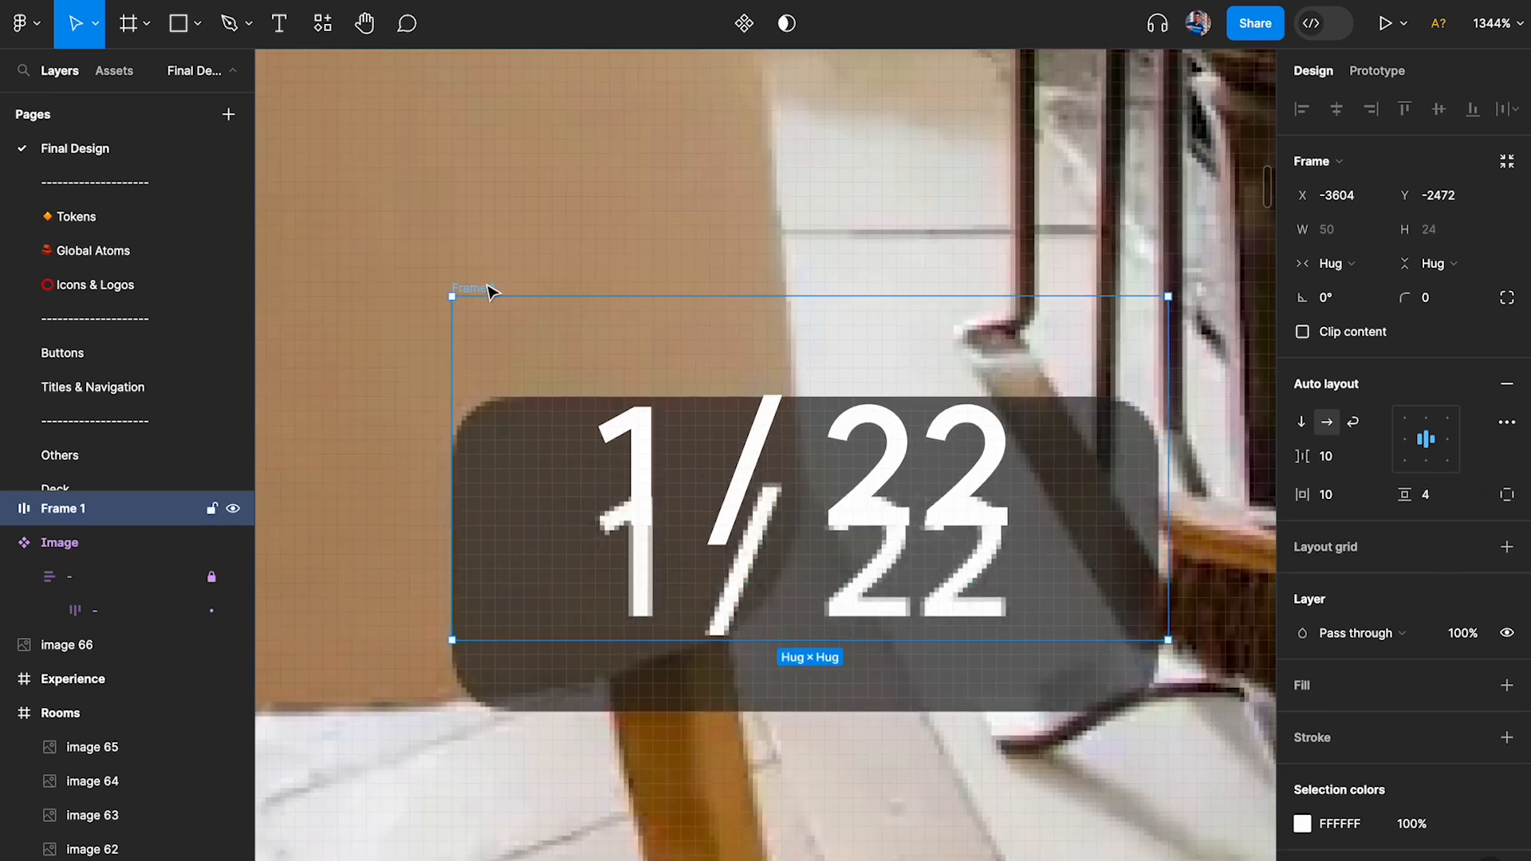
pyautogui.moveTo(490, 305); pyautogui.dragTo(499, 399)
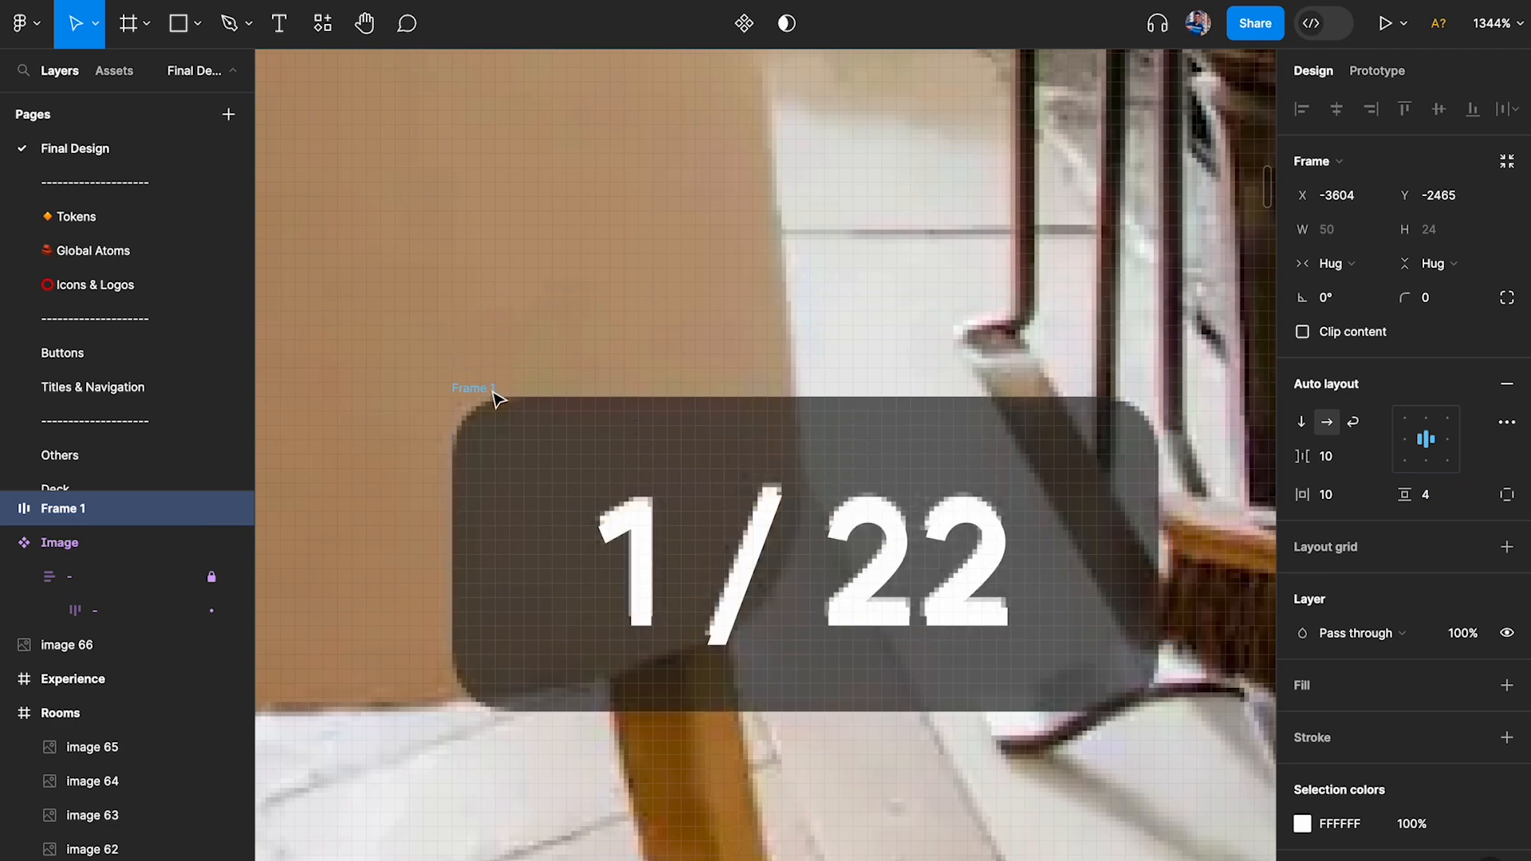
# Try a vertical padding of 3 on the counter frame, then set it back to 4.
pyautogui.scroll(2, 913, 405)
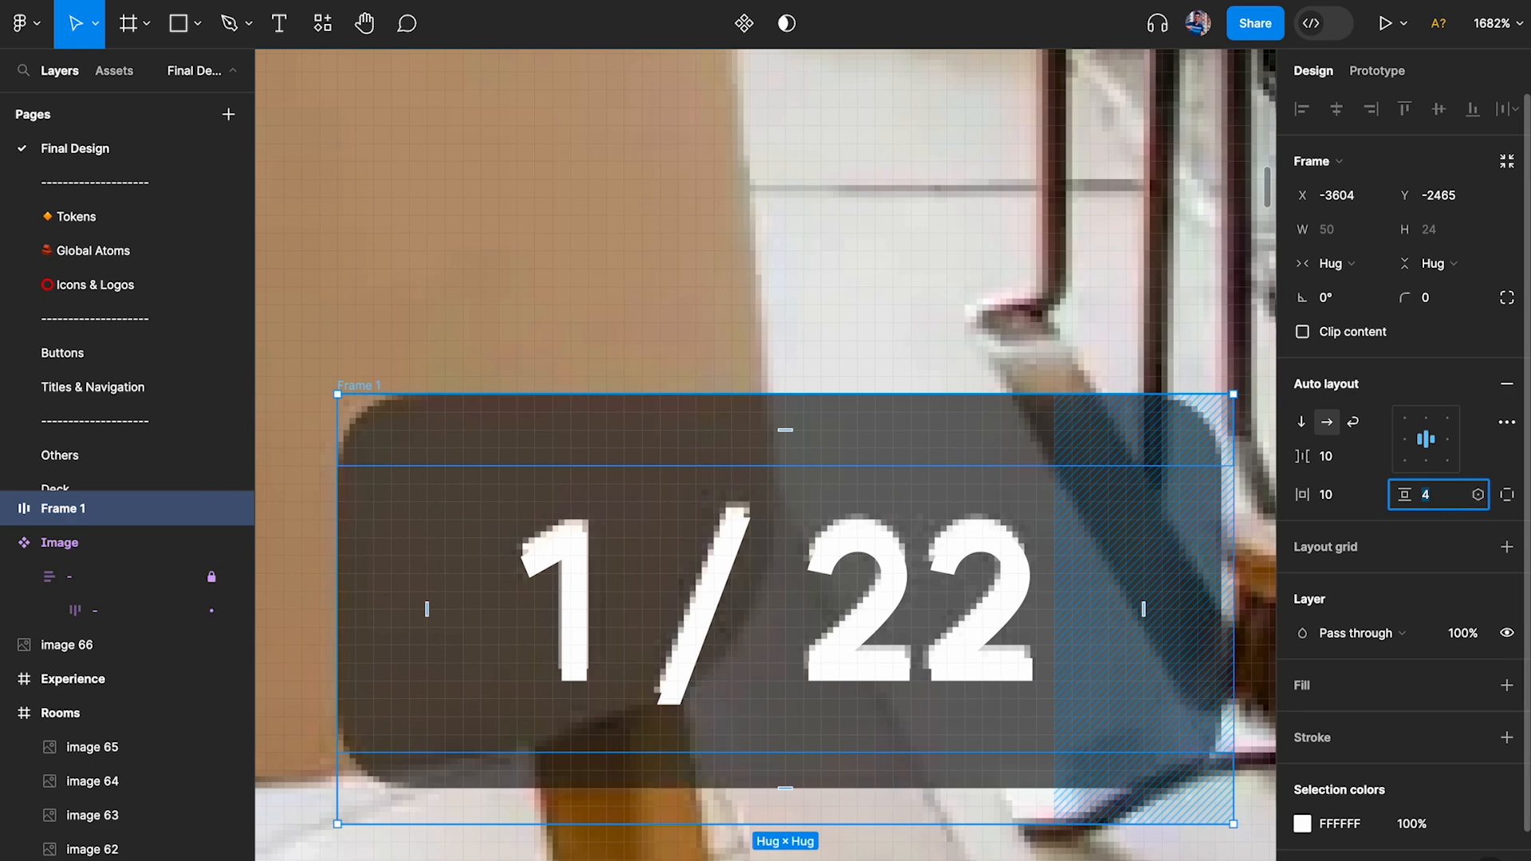
pyautogui.press('Down')
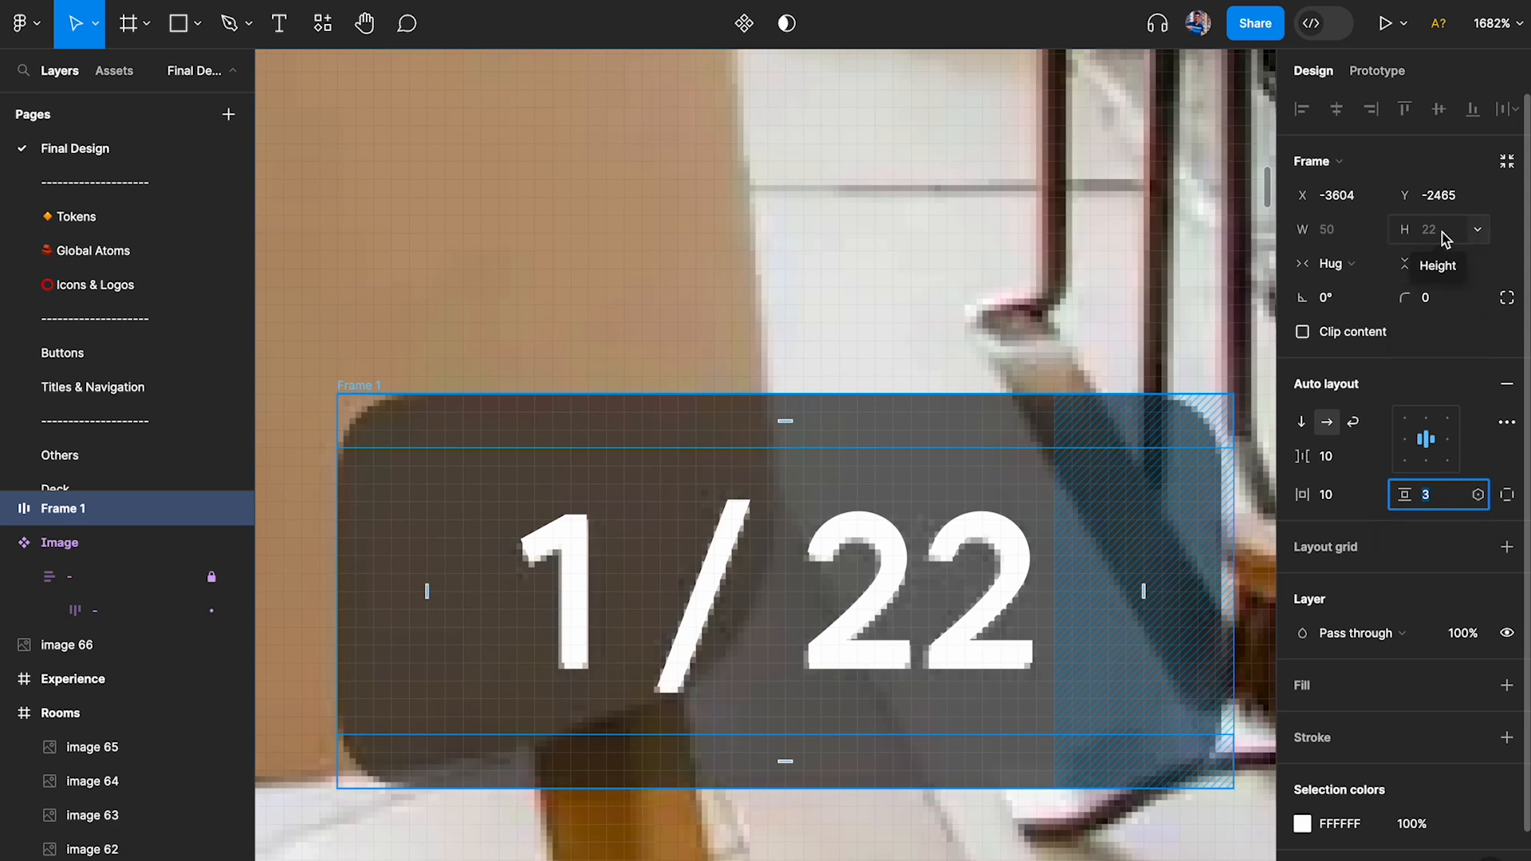
pyautogui.click(489, 393)
pyautogui.click(369, 394)
pyautogui.scroll(-2, 589, 386)
pyautogui.scroll(-2, 588, 387)
pyautogui.click(1427, 494)
pyautogui.write('4')
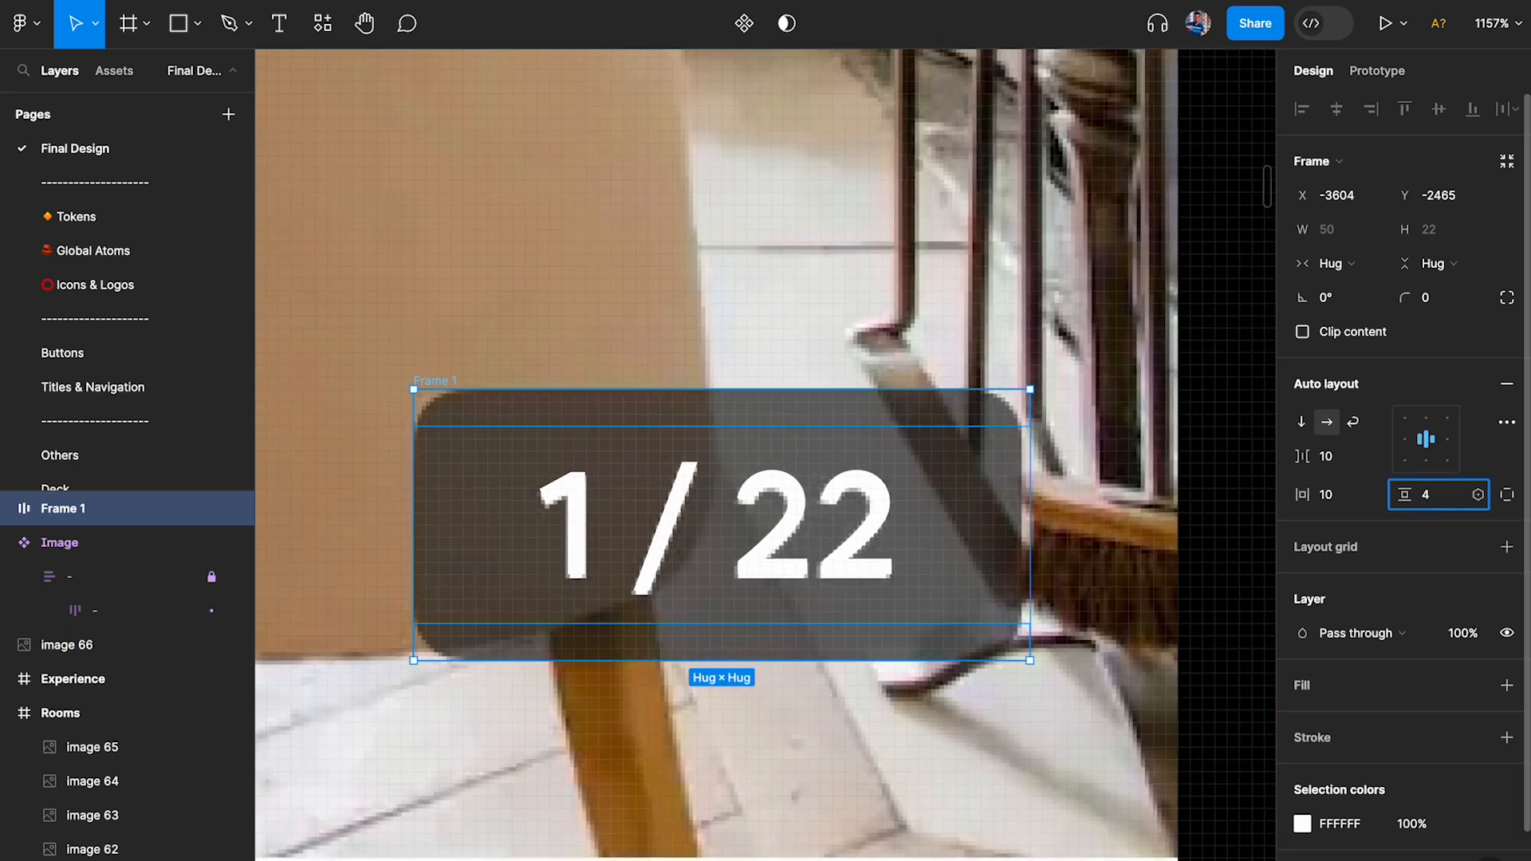
pyautogui.press('Return')
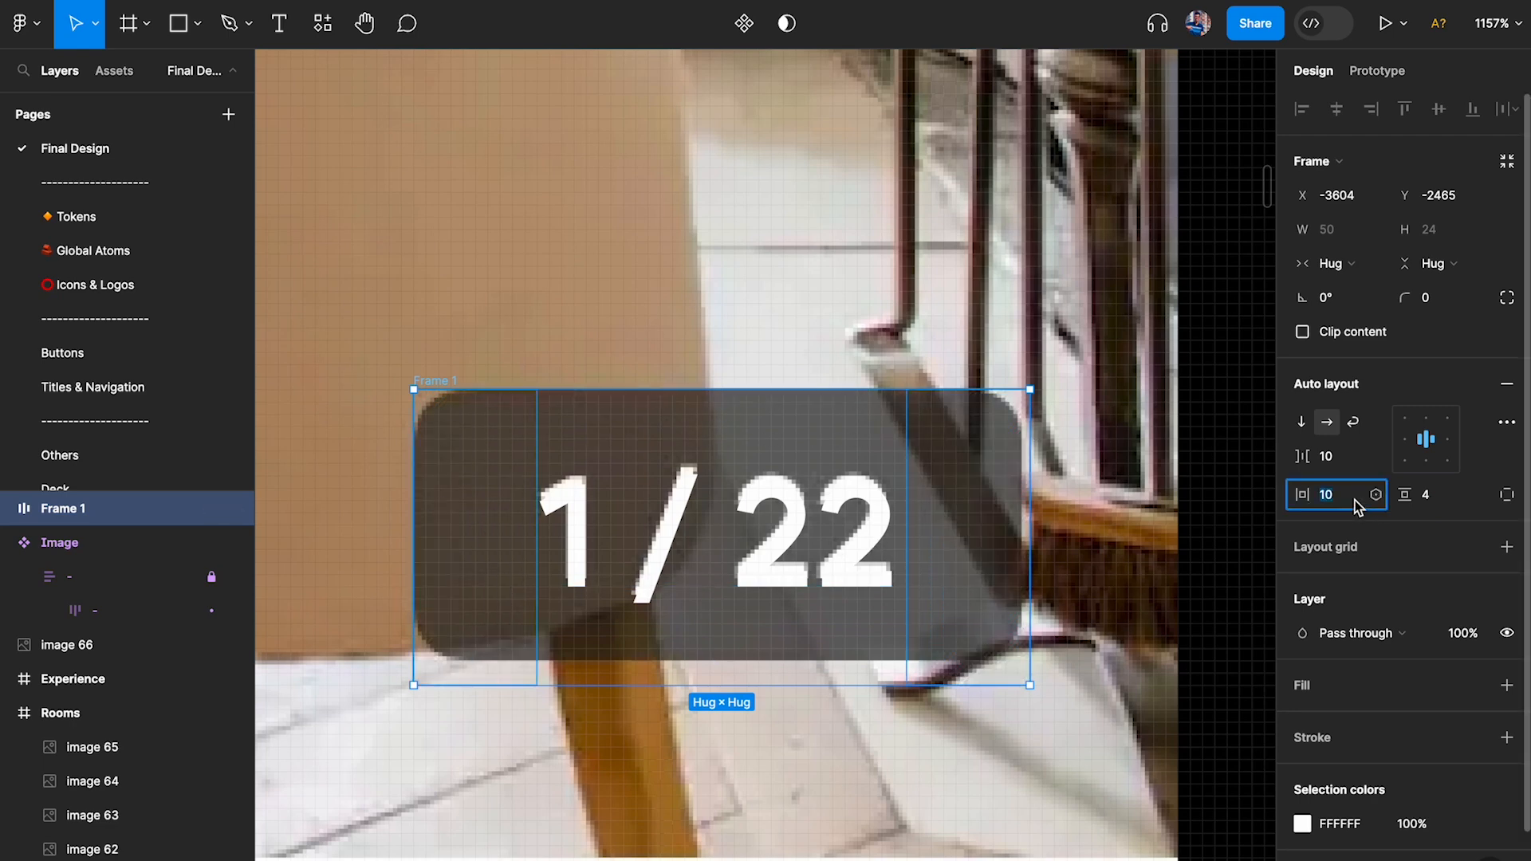
# Set the counter frame's horizontal padding to 8 and move the frame directly above the screenshot's badge.
pyautogui.press('Down')
pyautogui.press('Down')
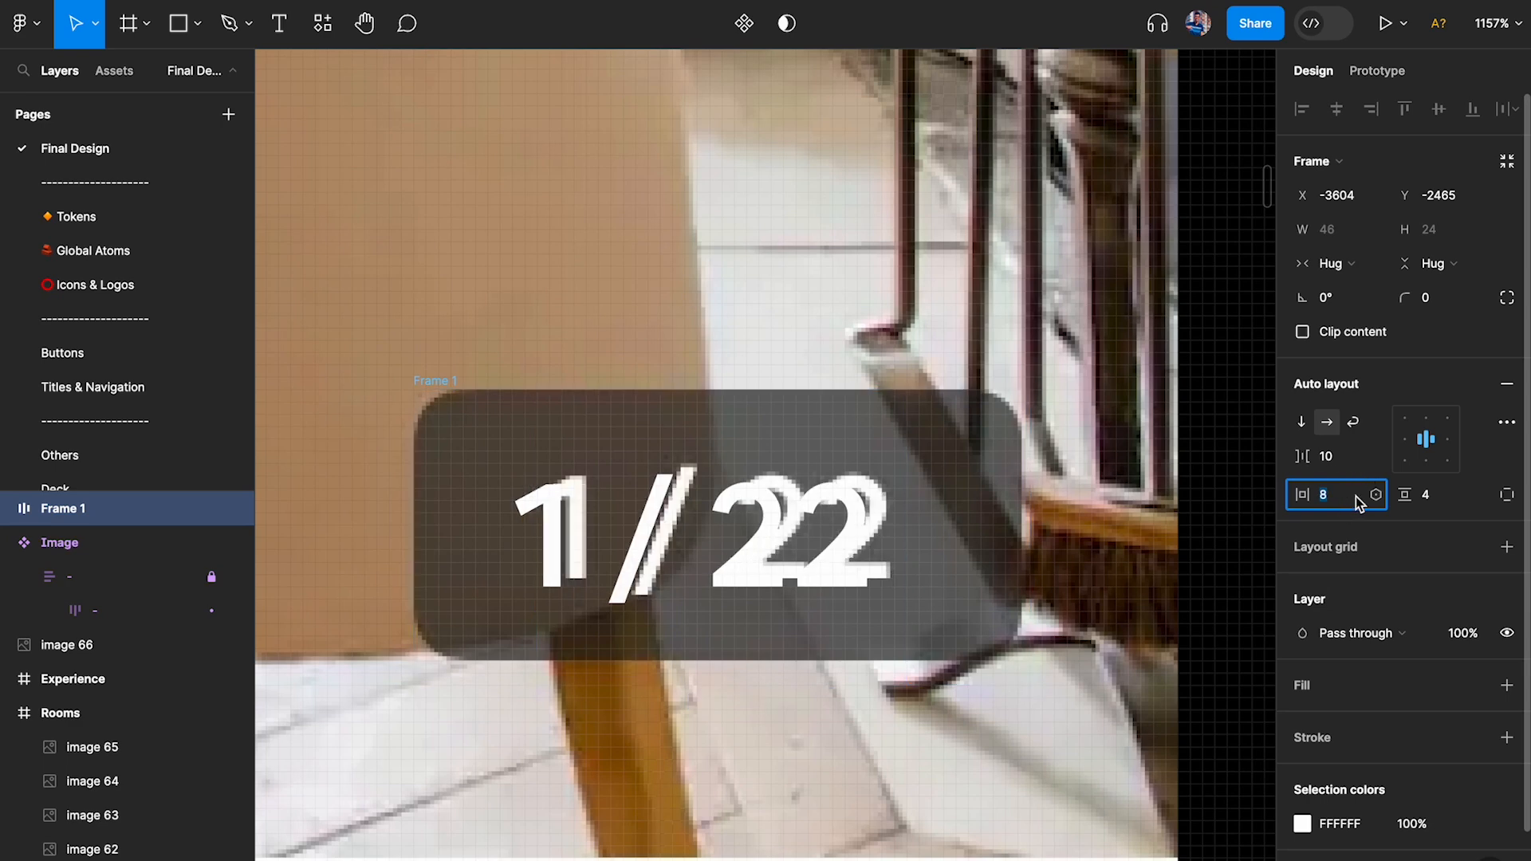
pyautogui.press('Return')
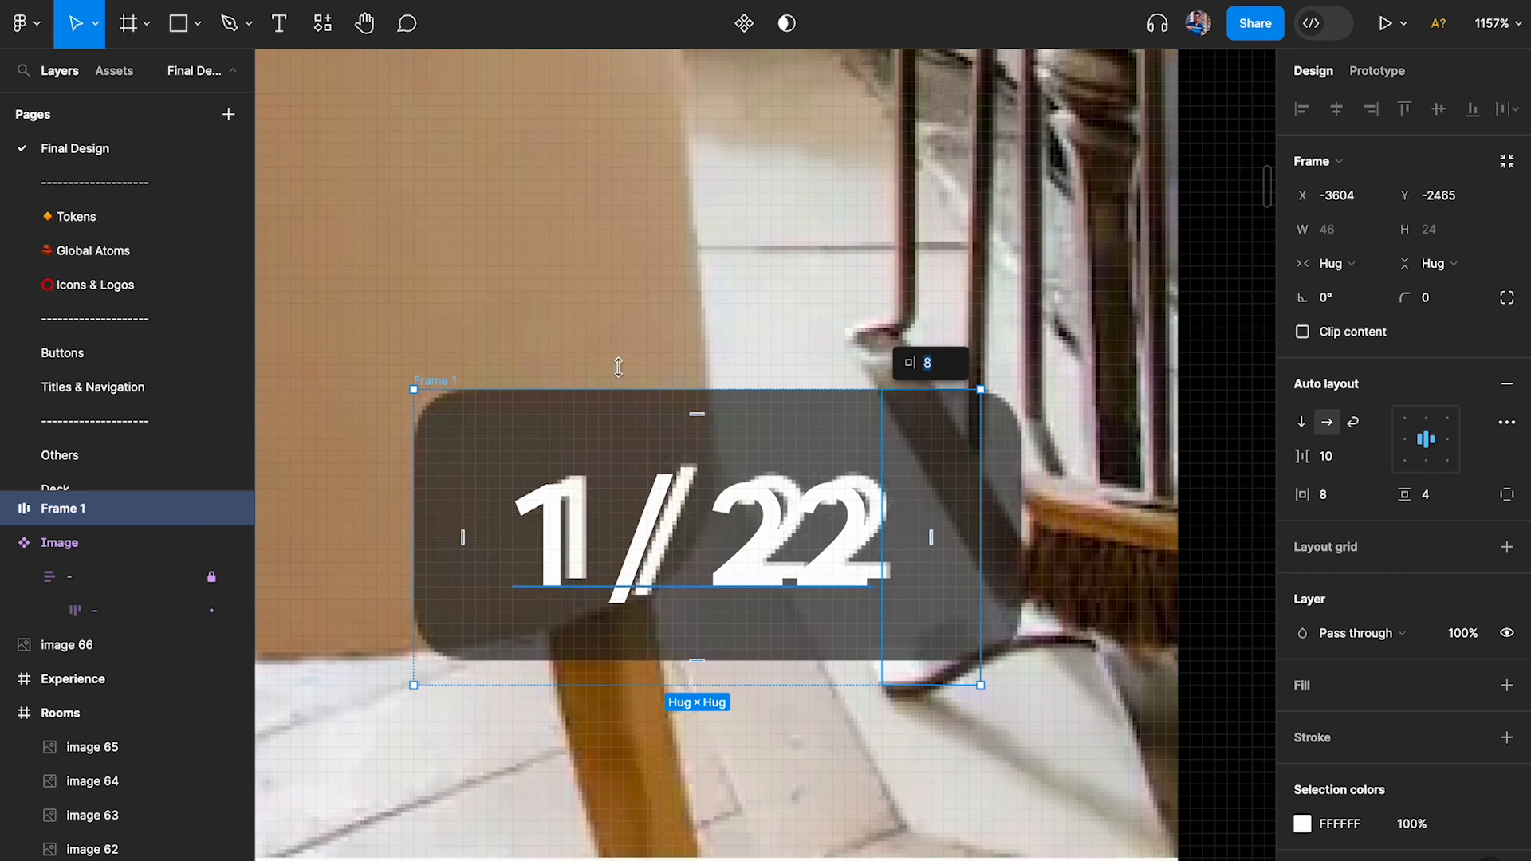
pyautogui.moveTo(475, 384); pyautogui.dragTo(550, 94)
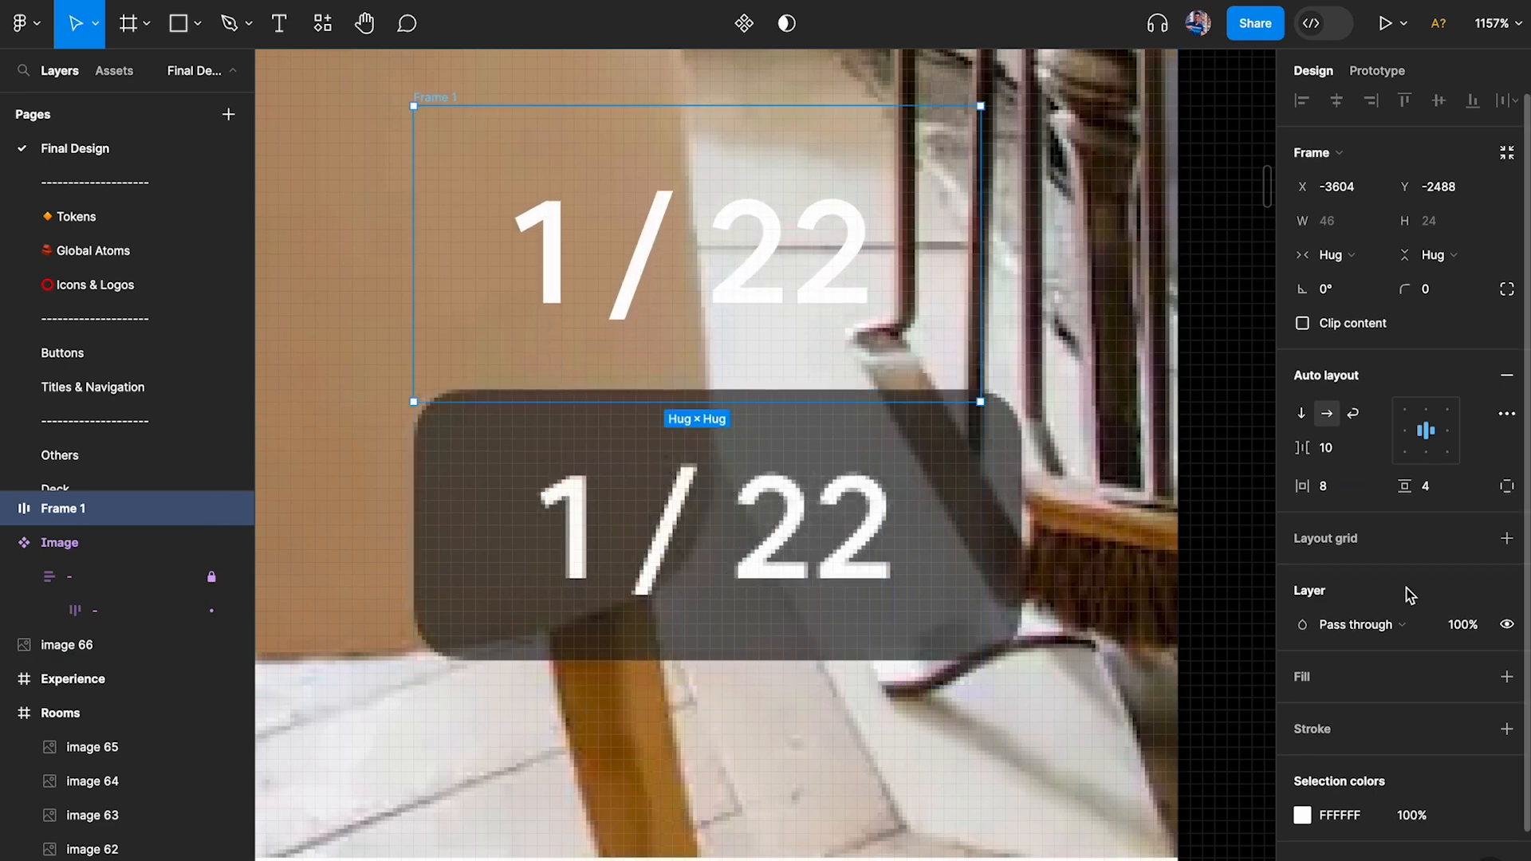
# Add a fill to the counter frame and set its color to 000000.
pyautogui.click(1506, 685)
pyautogui.scroll(-1, 1340, 523)
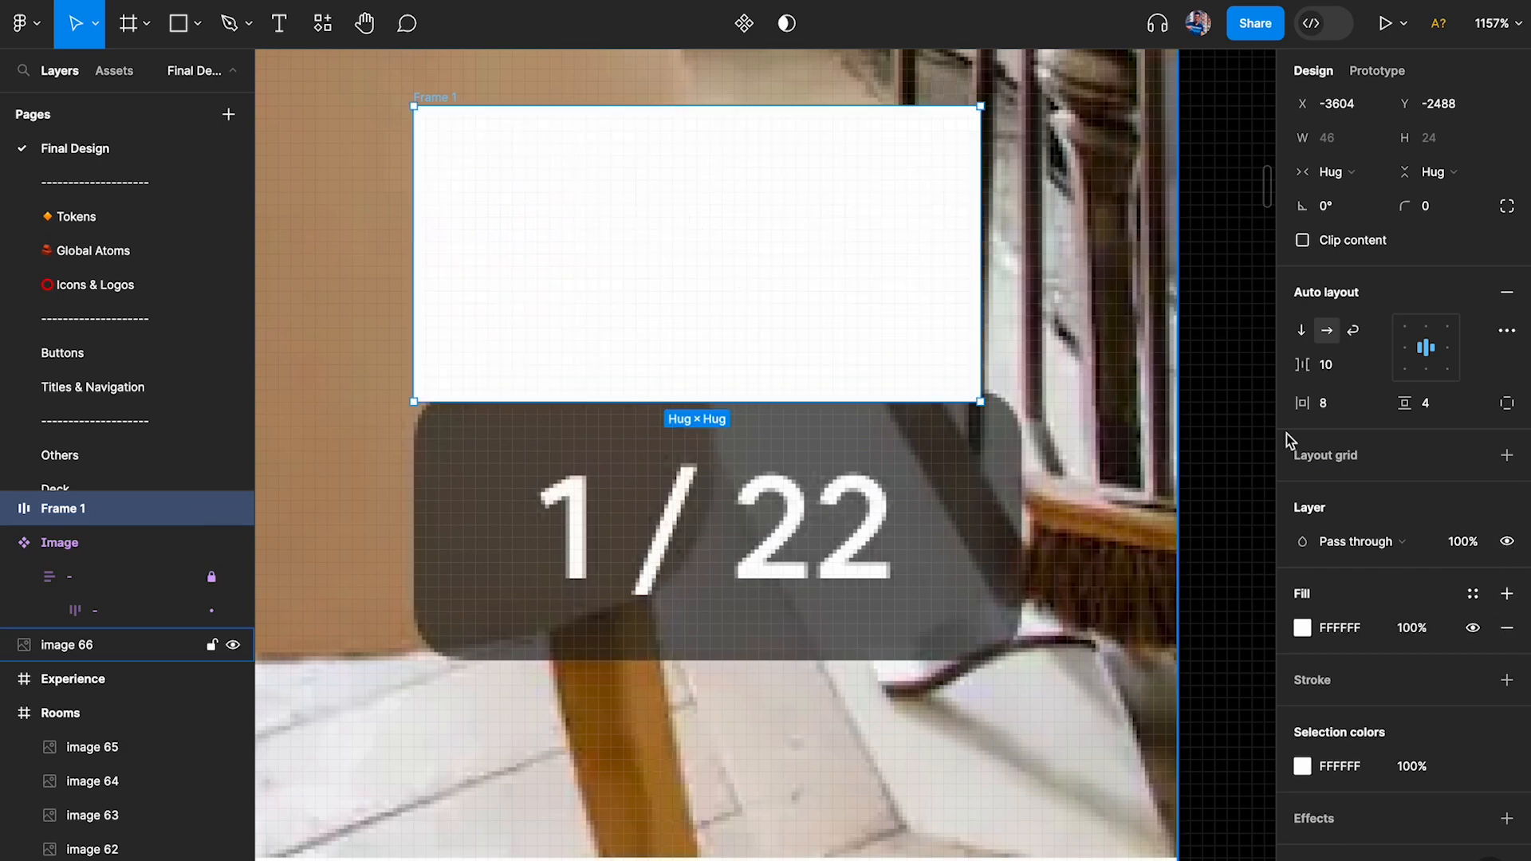
pyautogui.click(1302, 627)
pyautogui.write('000000')
pyautogui.press('Return')
pyautogui.click(1065, 175)
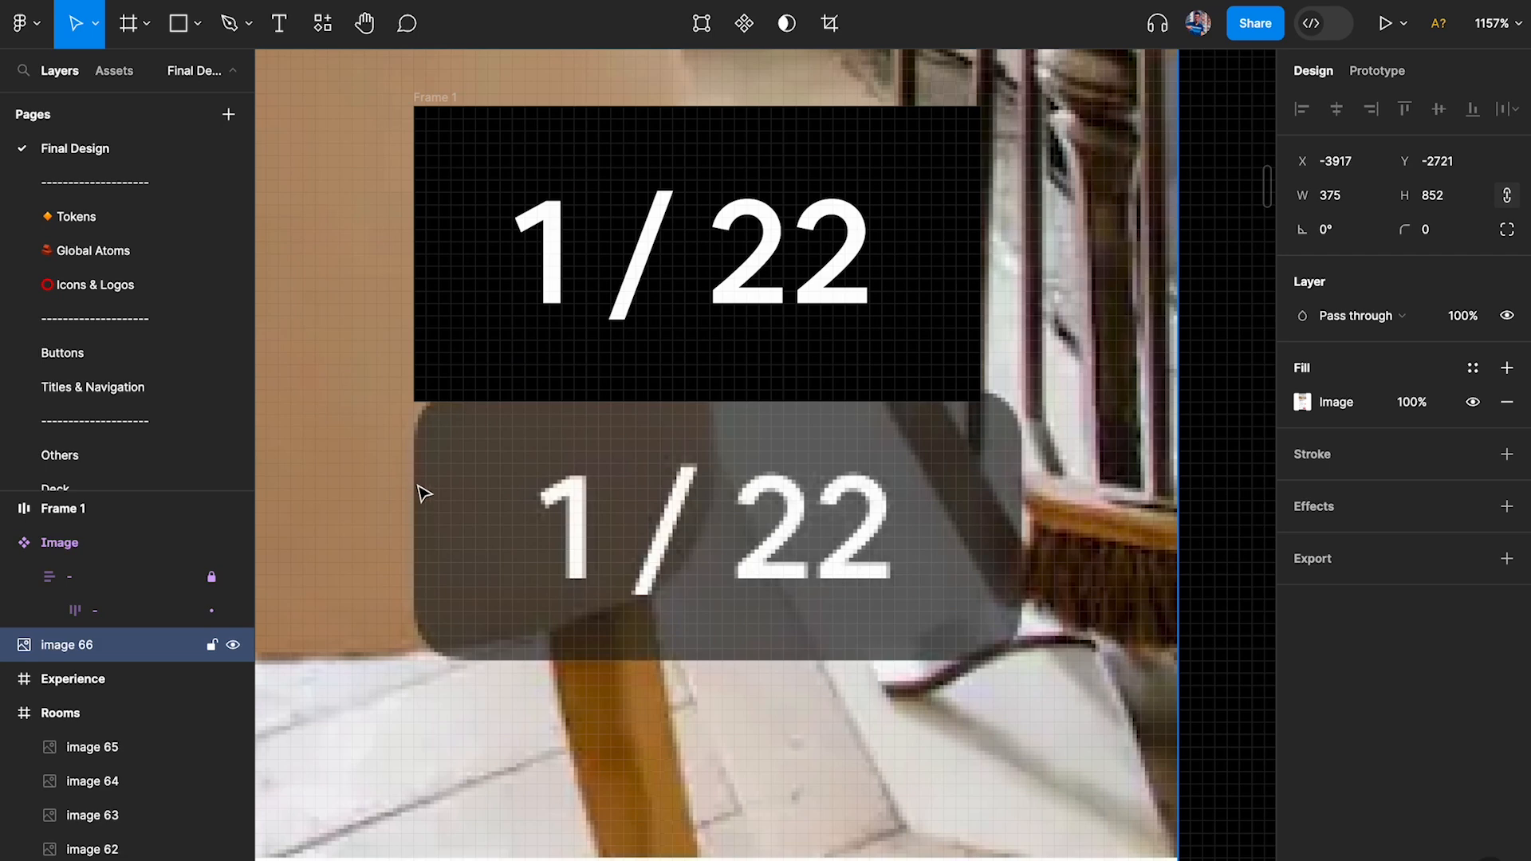
# Measure the screenshot's counter badge with a temporary rectangle and examine the counter on the Langen See room screenshot.
pyautogui.press('r')
pyautogui.moveTo(414, 477)
pyautogui.mouseDown()
pyautogui.moveTo(530, 523)
pyautogui.moveTo(1018, 538)
pyautogui.moveTo(1019, 568)
pyautogui.mouseUp()
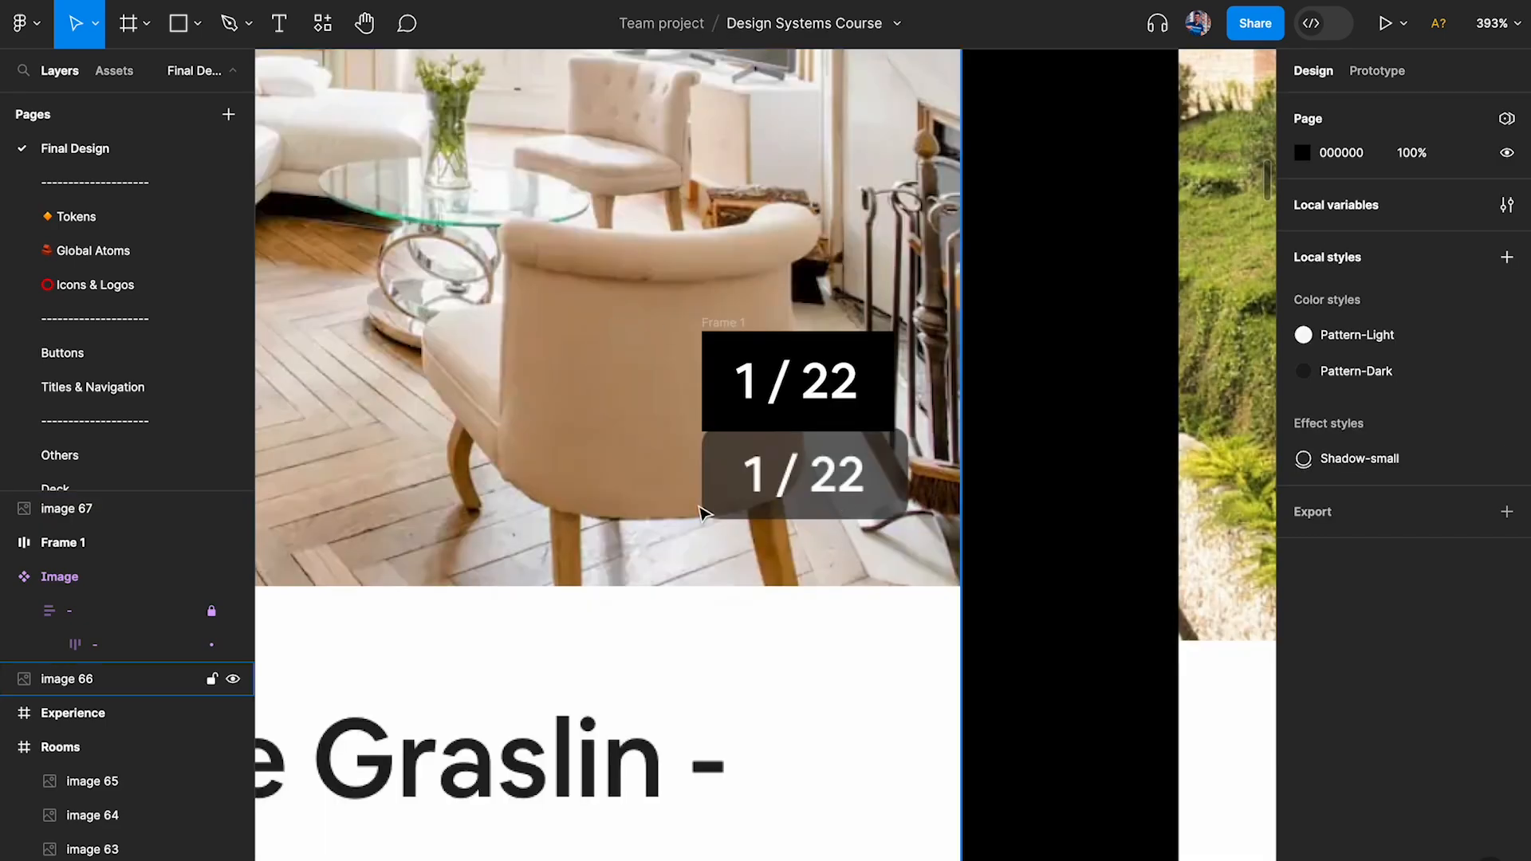
pyautogui.scroll(-5, 701, 513)
pyautogui.scroll(2, 701, 513)
pyautogui.hscroll(5, 717, 510)
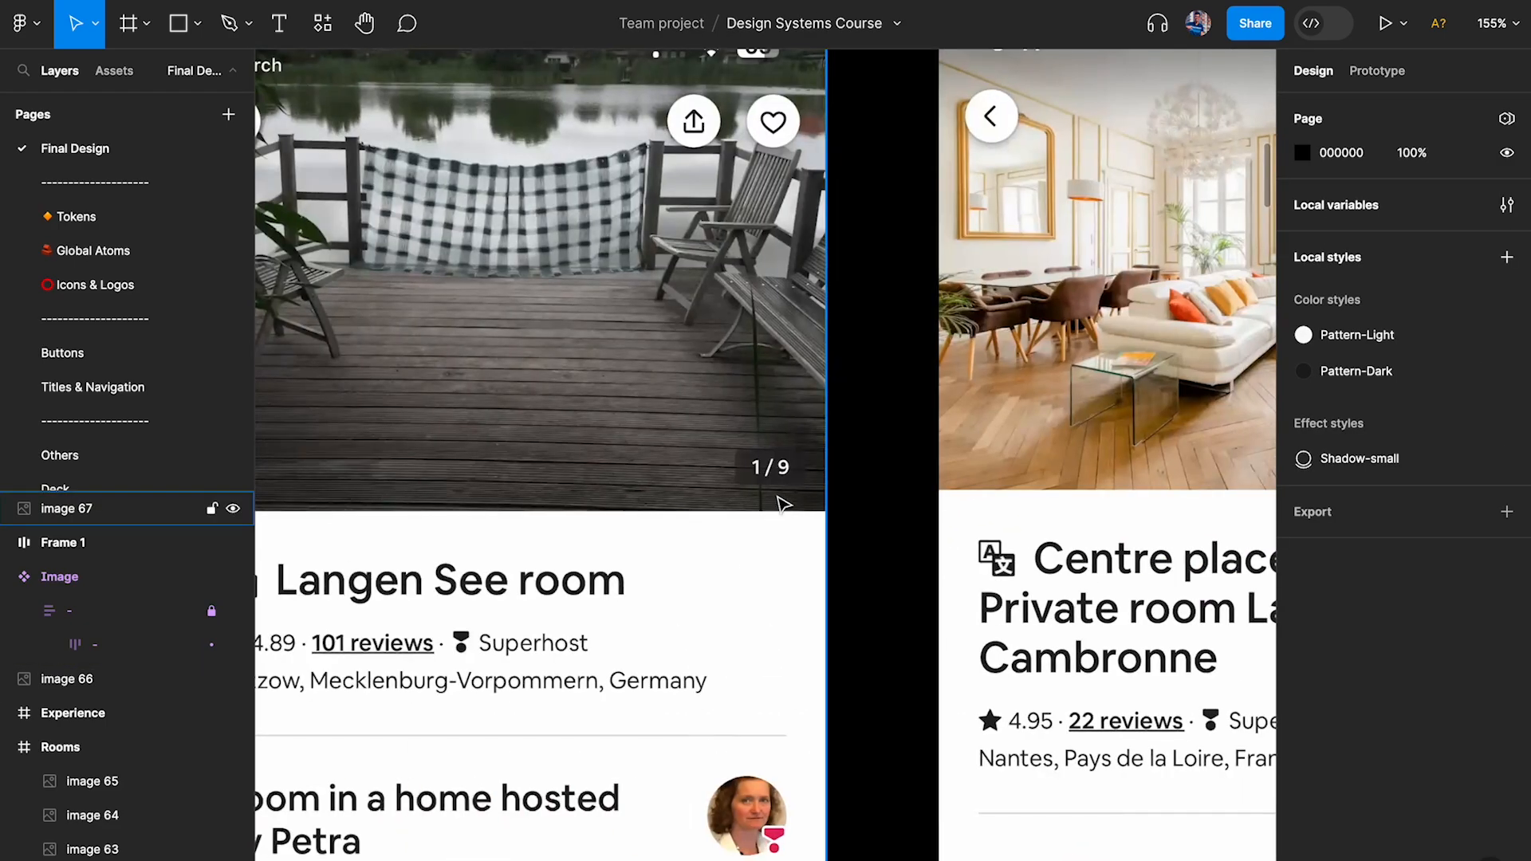
# Compare the counter badges on the Langen See and Graslin screenshots, and measure the Langen See badge's width with a temporary rectangle.
pyautogui.scroll(10, 781, 504)
pyautogui.scroll(-3, 721, 334)
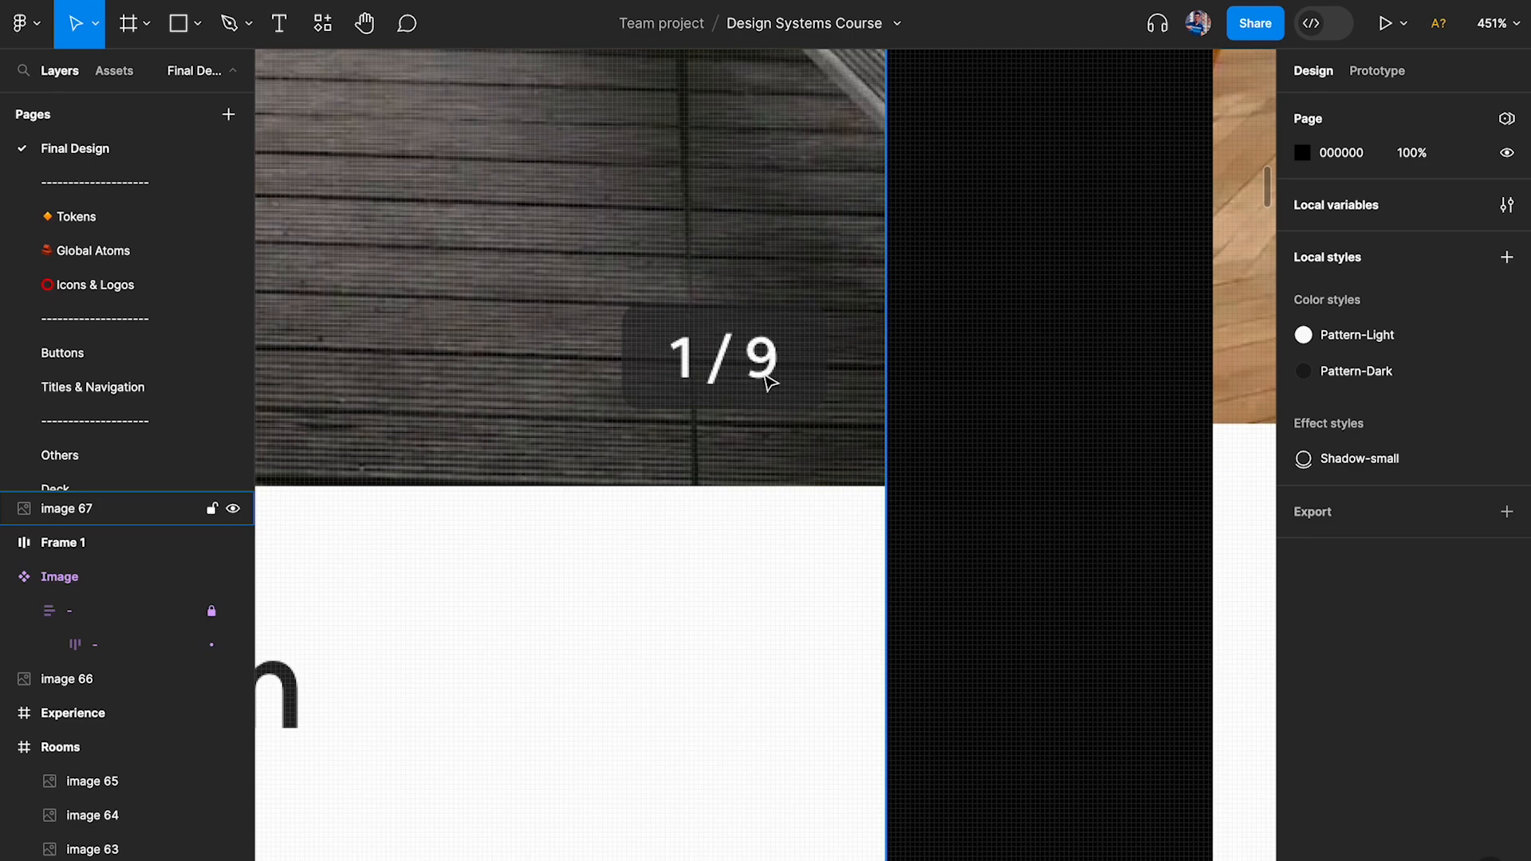
pyautogui.scroll(-3, 767, 382)
pyautogui.hscroll(10, 766, 383)
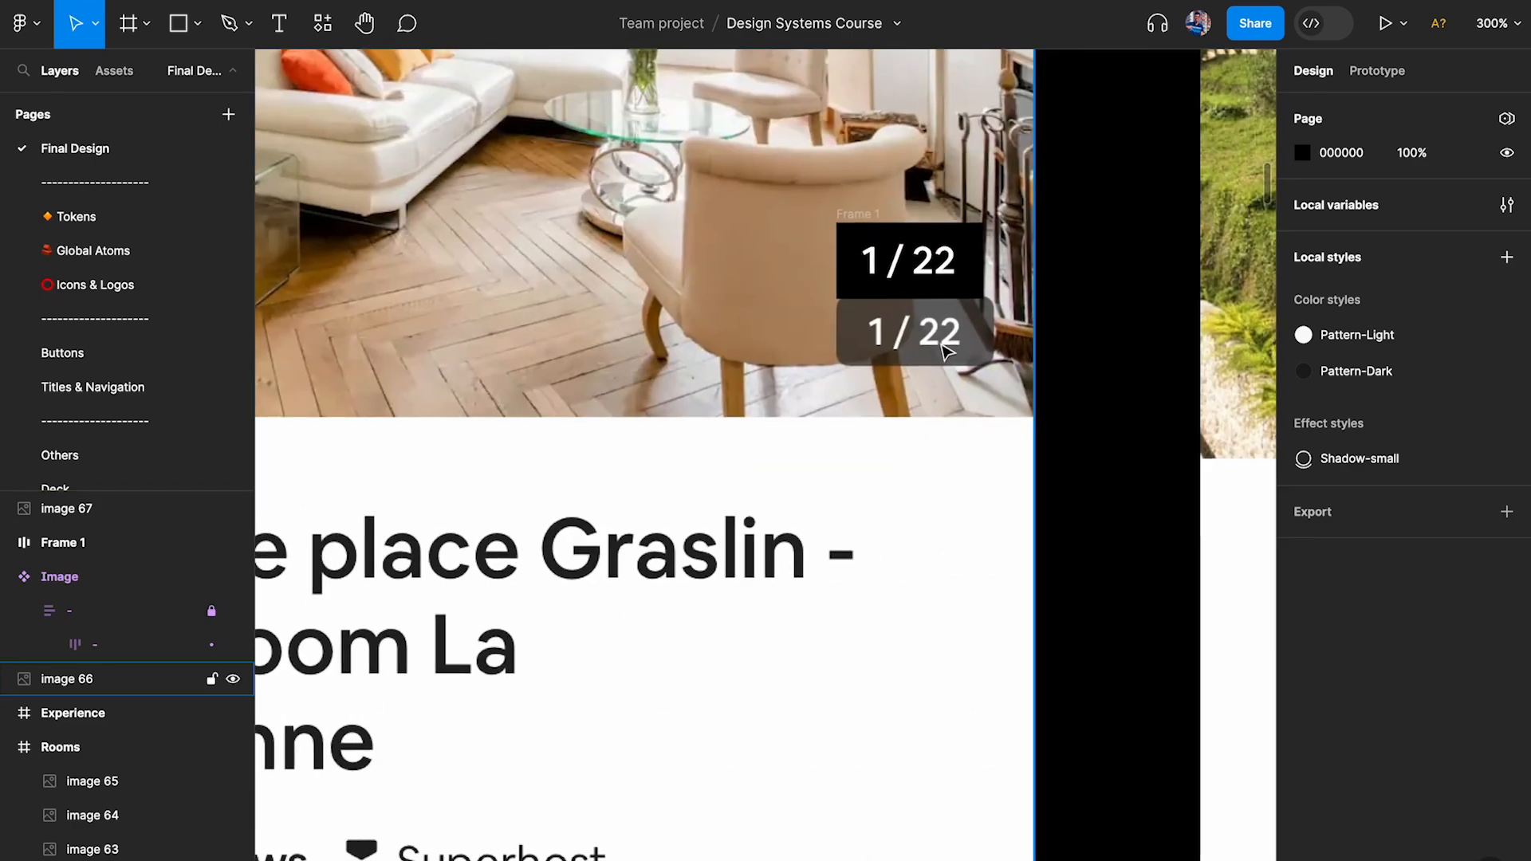
pyautogui.hscroll(-10, 944, 351)
pyautogui.scroll(8, 600, 365)
pyautogui.scroll(2, 598, 366)
pyautogui.press('r')
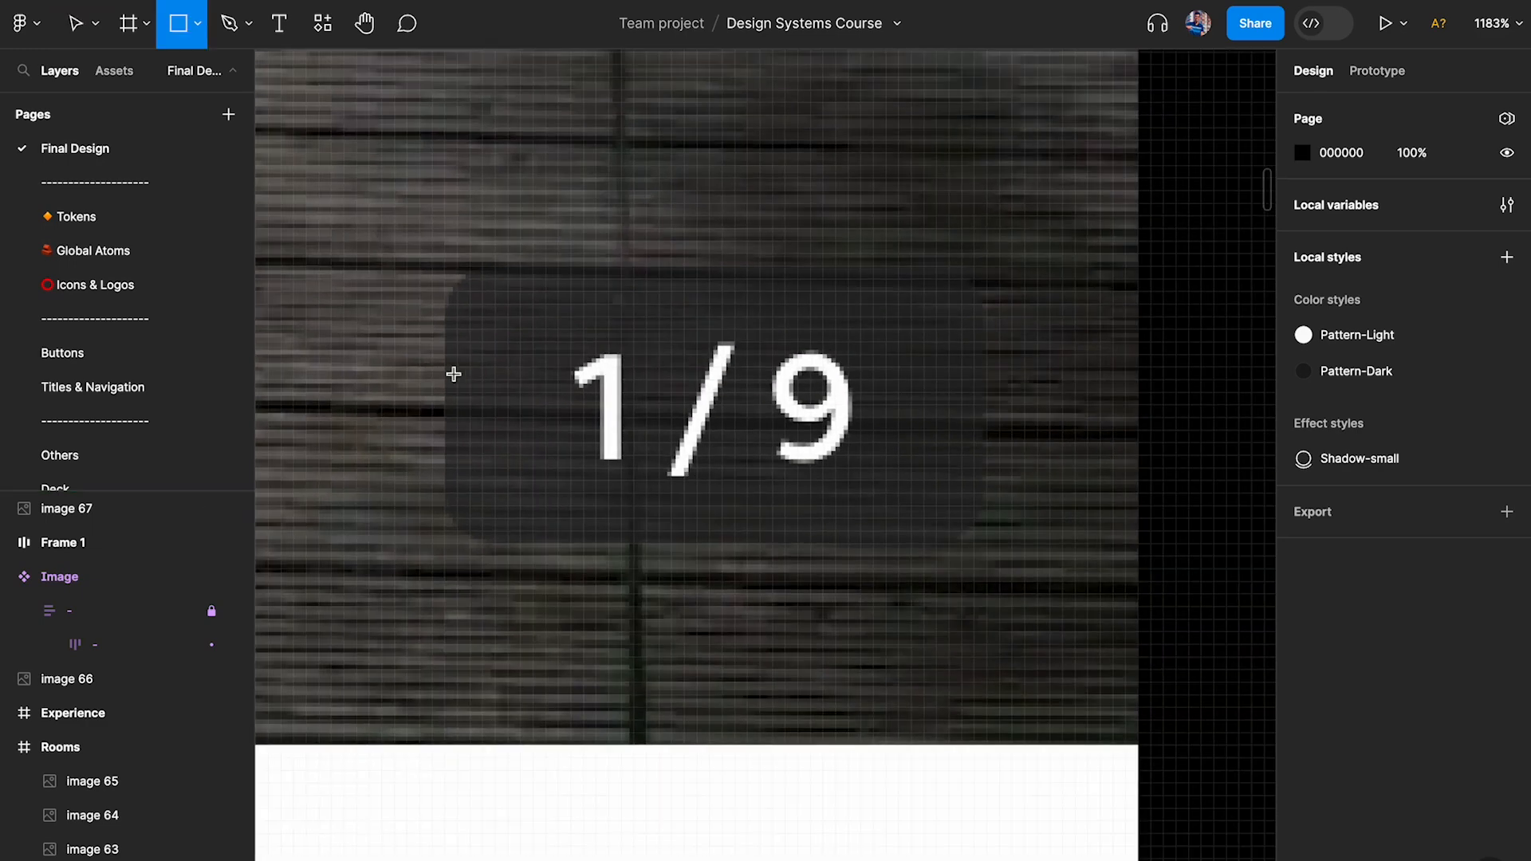
pyautogui.moveTo(444, 354)
pyautogui.mouseDown()
pyautogui.moveTo(741, 445)
pyautogui.moveTo(987, 456)
pyautogui.mouseUp()
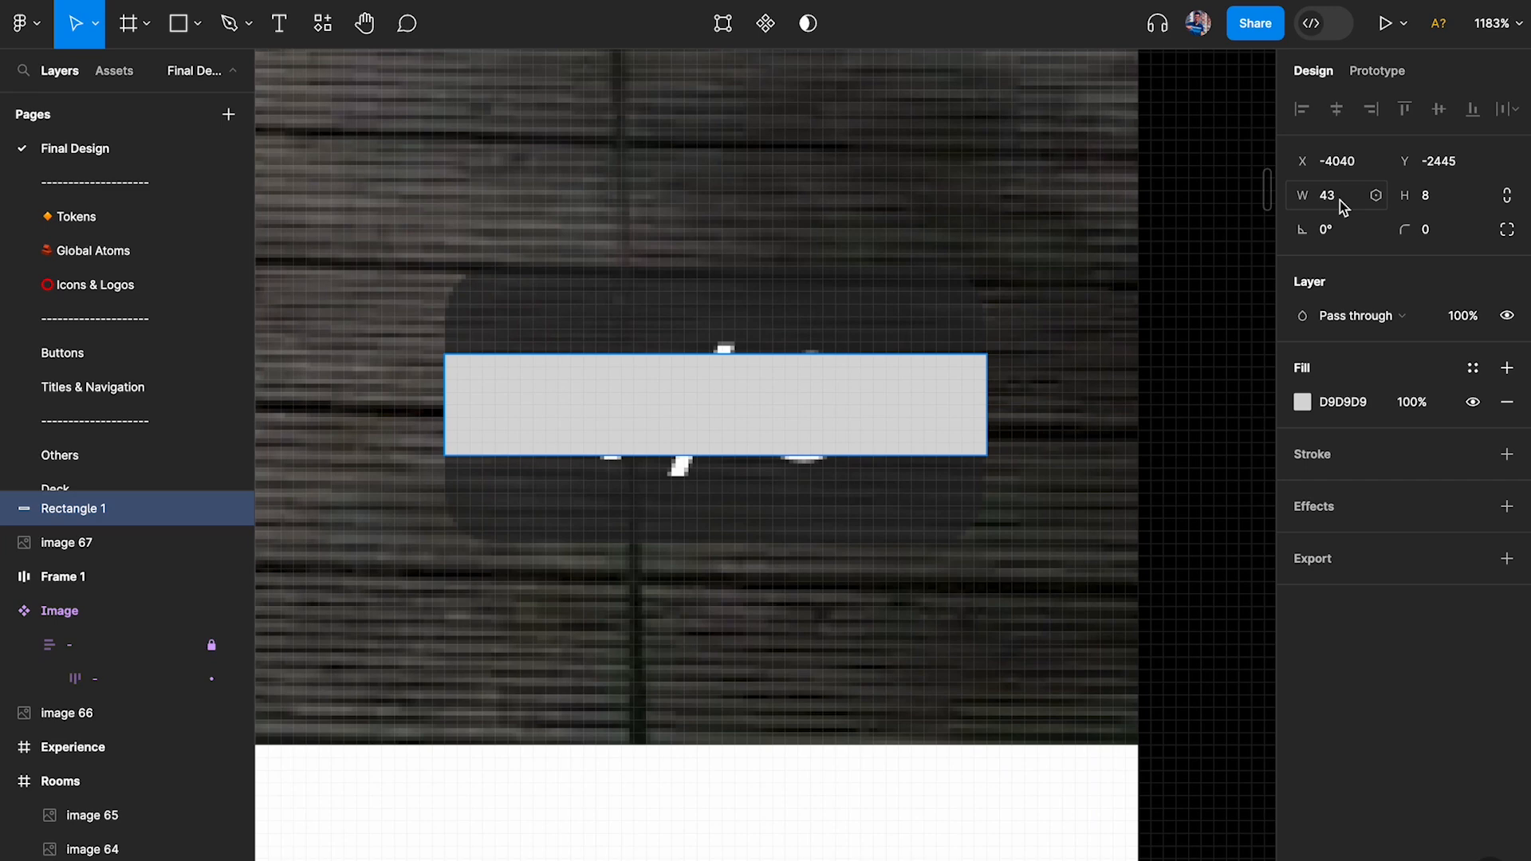
pyautogui.press('Delete')
# Copy the 1 / 22 counter frame from the Graslin screenshot and place the copy over the Langen See badge.
pyautogui.scroll(-5, 1063, 328)
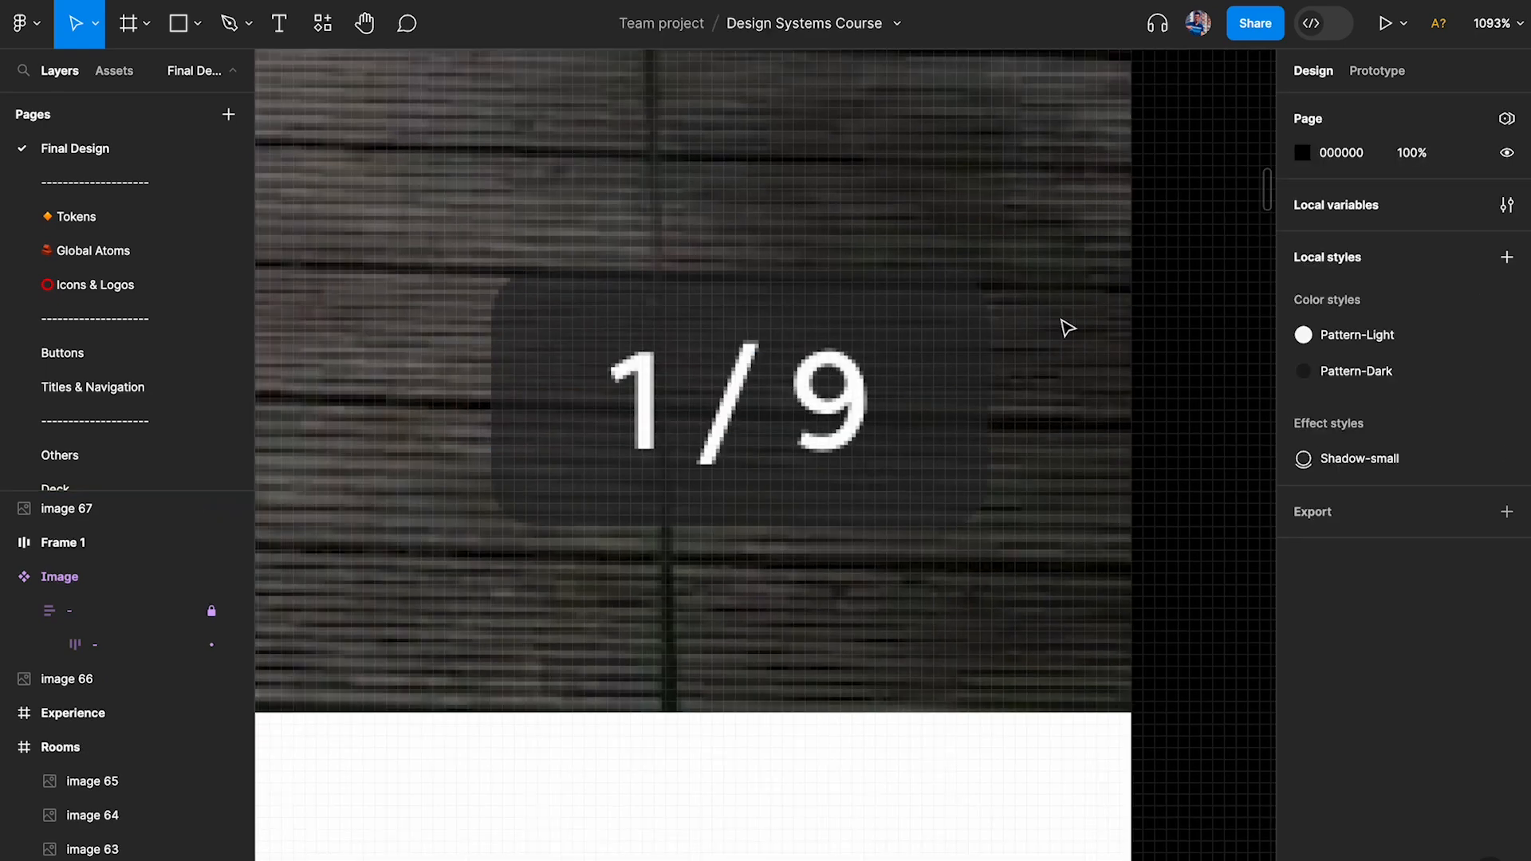
pyautogui.hscroll(10, 1067, 328)
pyautogui.scroll(-3, 1066, 327)
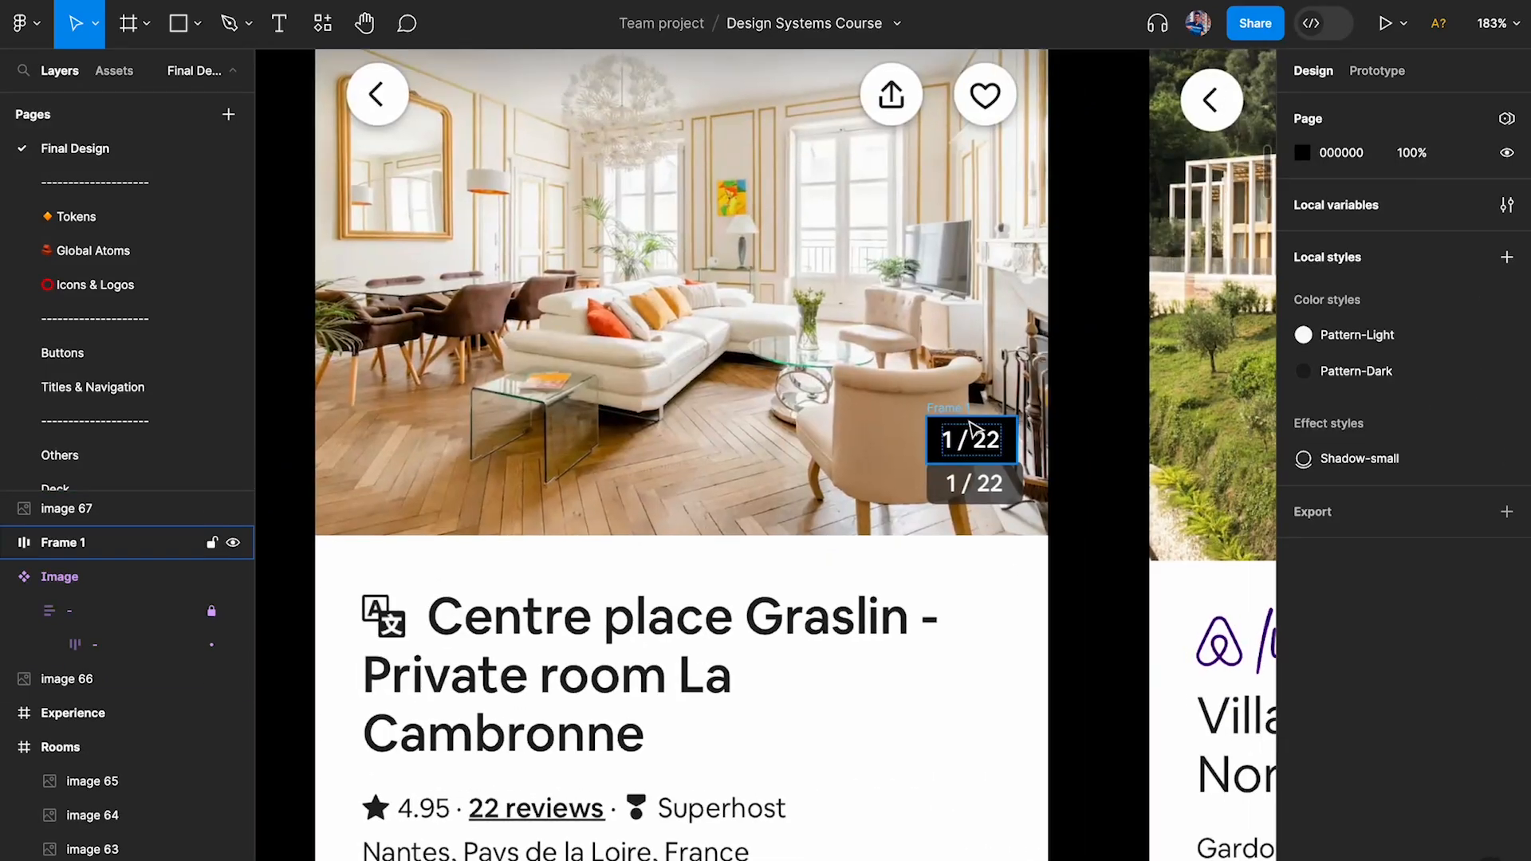
pyautogui.click(952, 410)
pyautogui.hscroll(-6, 677, 534)
pyautogui.scroll(10, 581, 513)
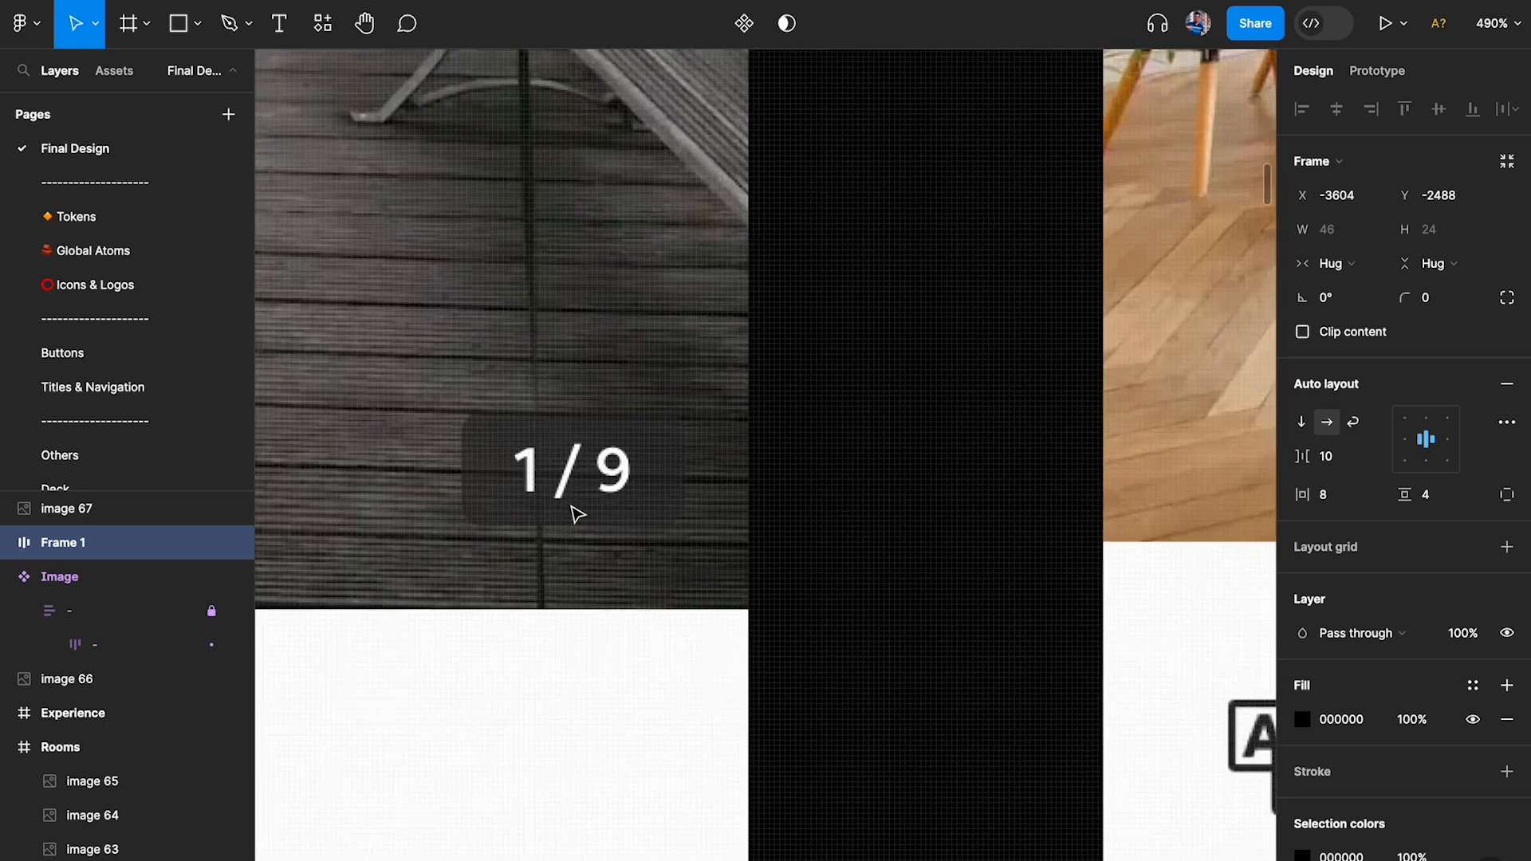
pyautogui.hotkey('ctrl', 'v')
pyautogui.moveTo(827, 478); pyautogui.dragTo(696, 386)
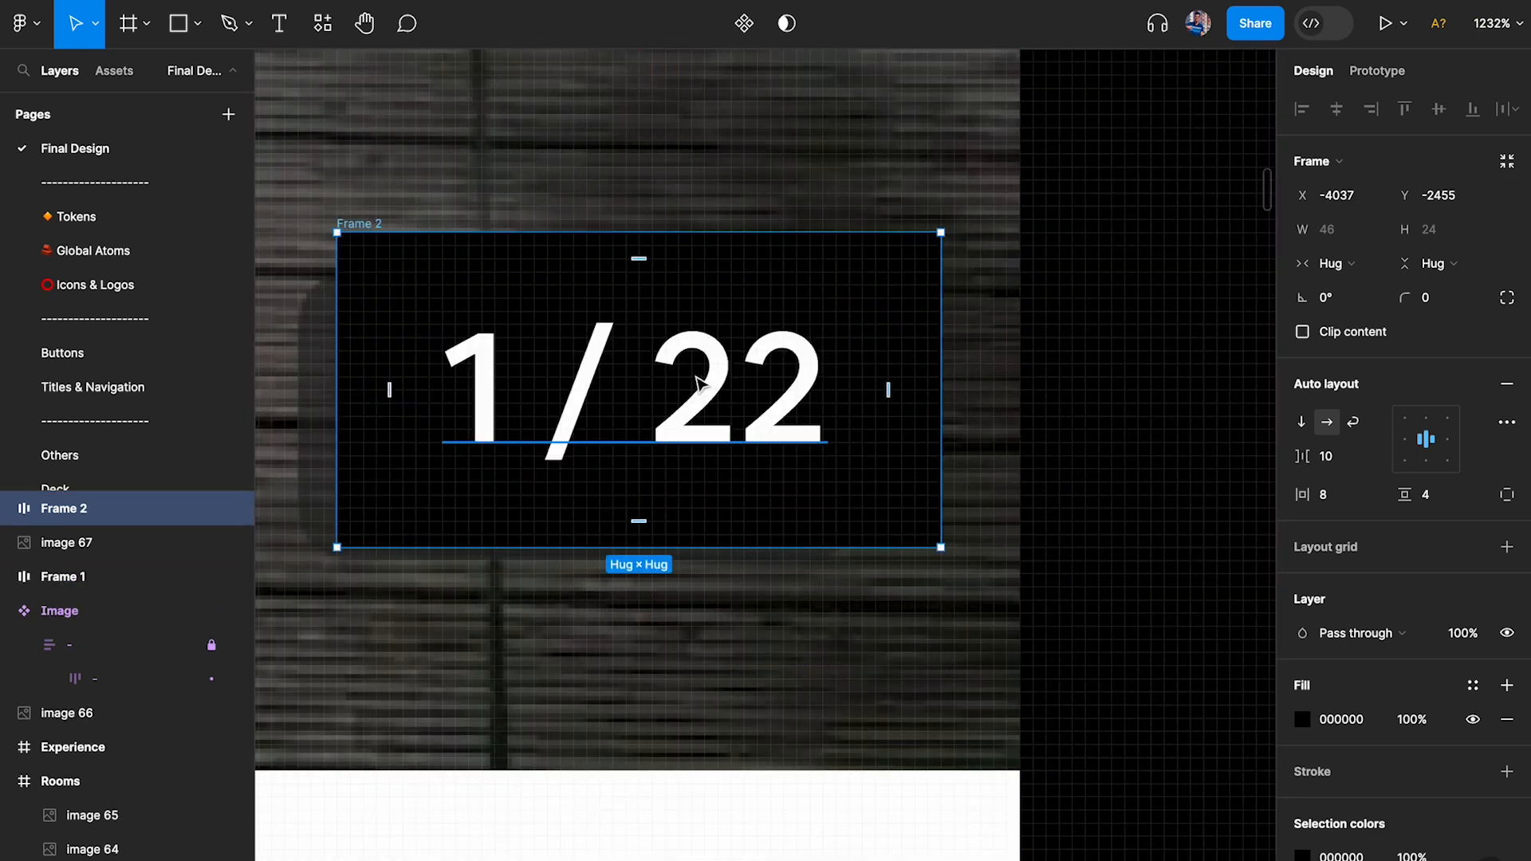
# Change the copied counter's text to 1 / 9, set its opacity to 50% and align its digits with the screenshot badge.
pyautogui.doubleClick(703, 378)
pyautogui.doubleClick(703, 378)
pyautogui.write('9')
pyautogui.press('Escape')
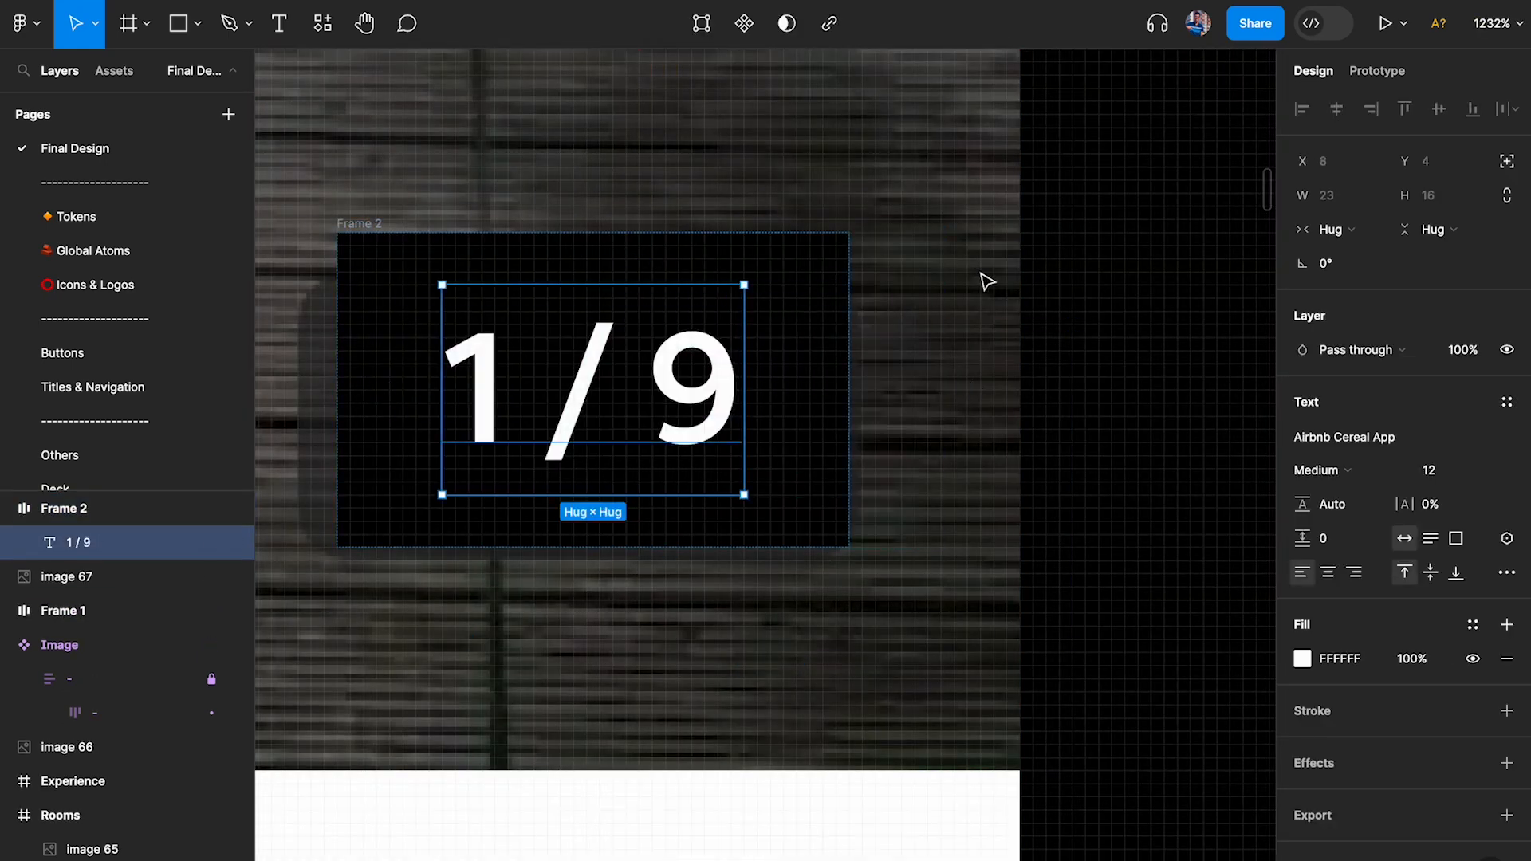
pyautogui.click(374, 225)
pyautogui.press('5')
pyautogui.hscroll(-3, 782, 357)
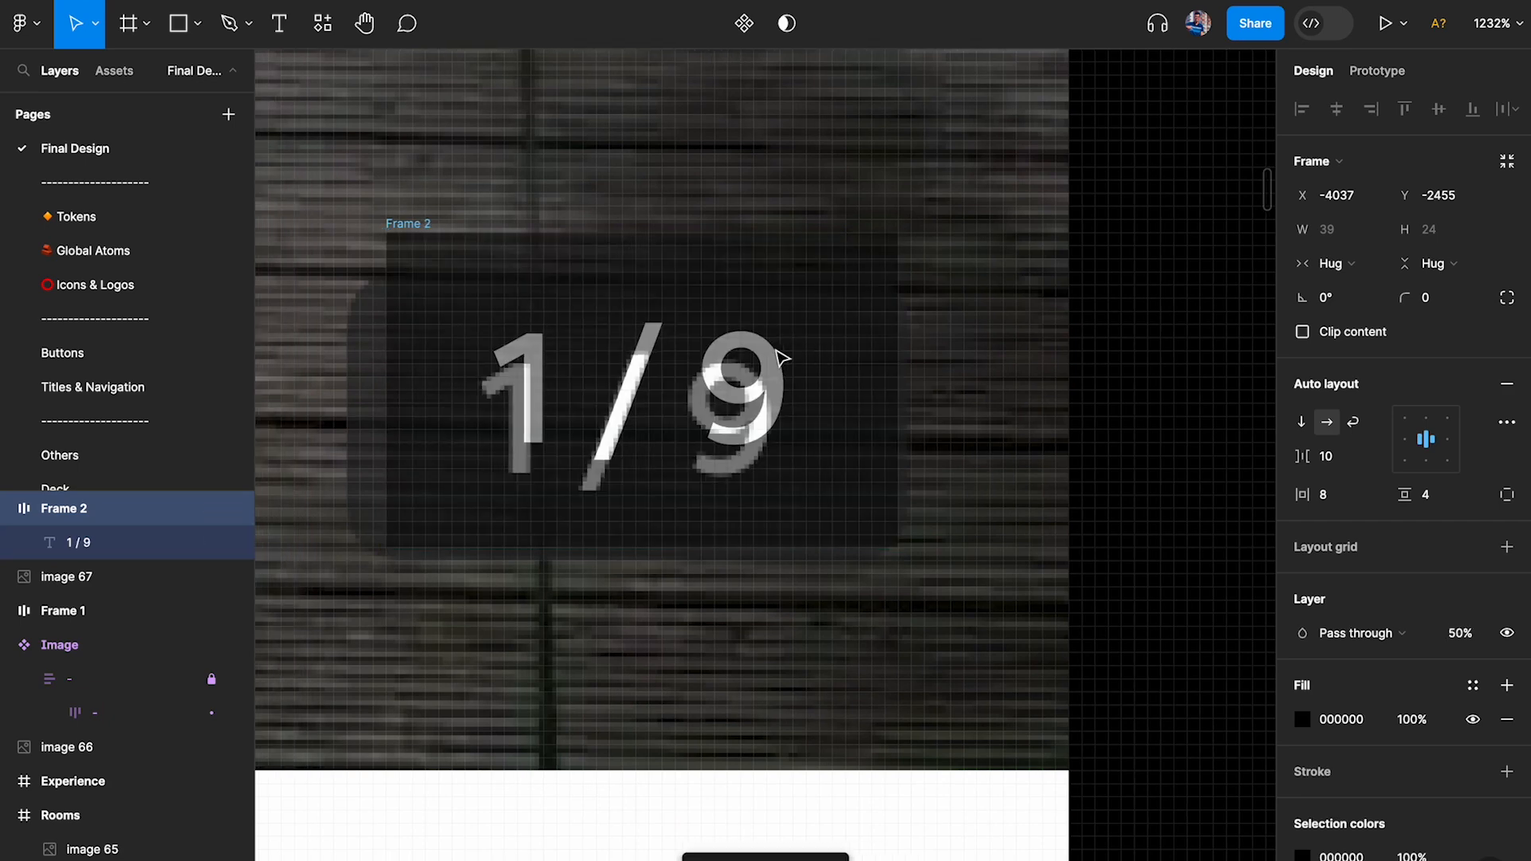
pyautogui.scroll(2, 772, 388)
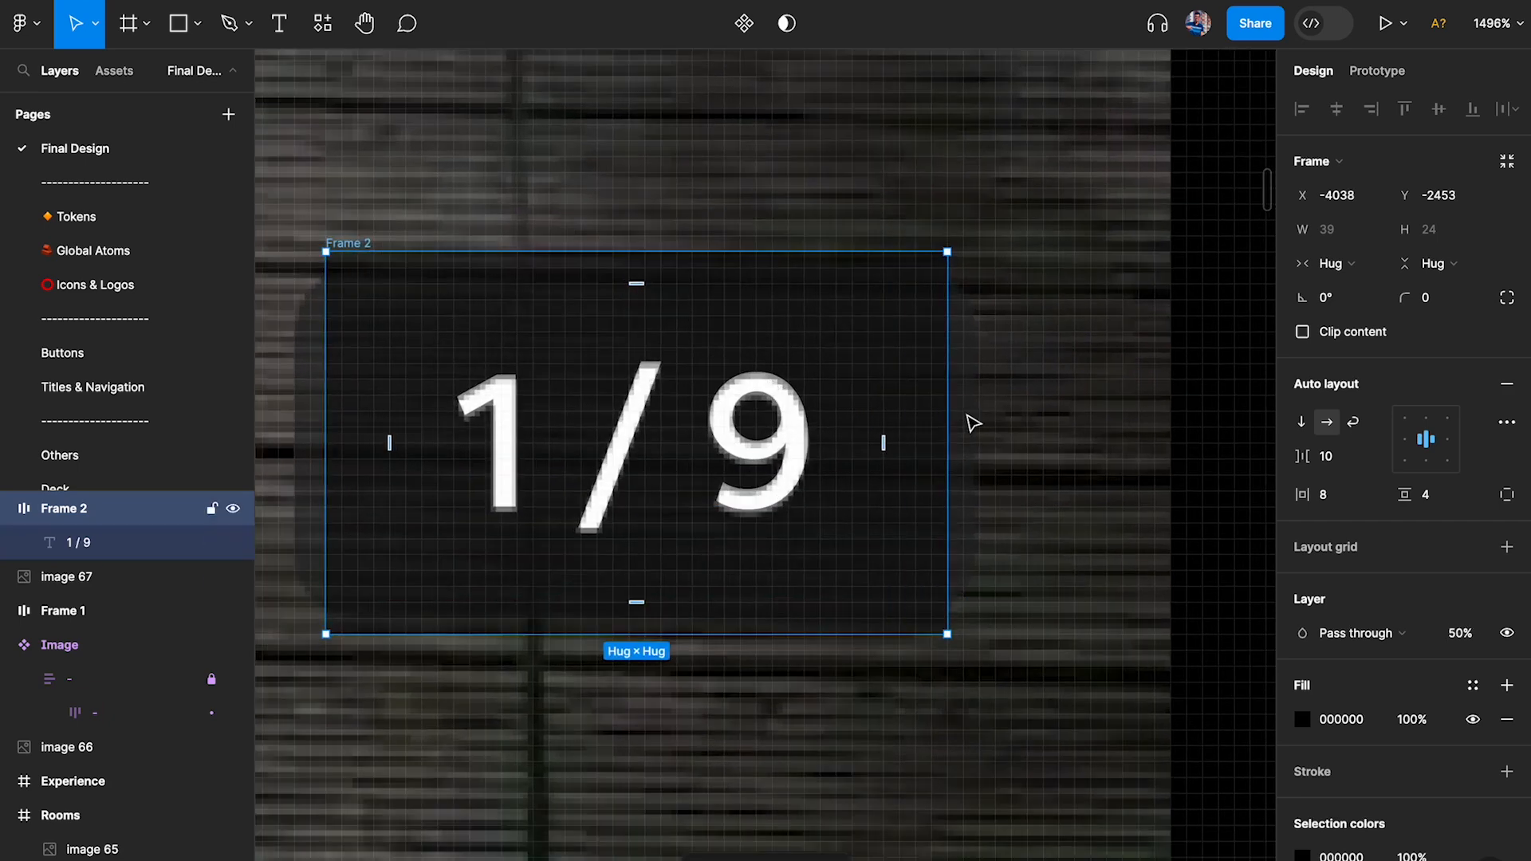
# Try a horizontal padding of 10 on the 1 / 9 counter frame and move it above the screenshot badge.
pyautogui.click(1341, 497)
pyautogui.write('10')
pyautogui.press('Return')
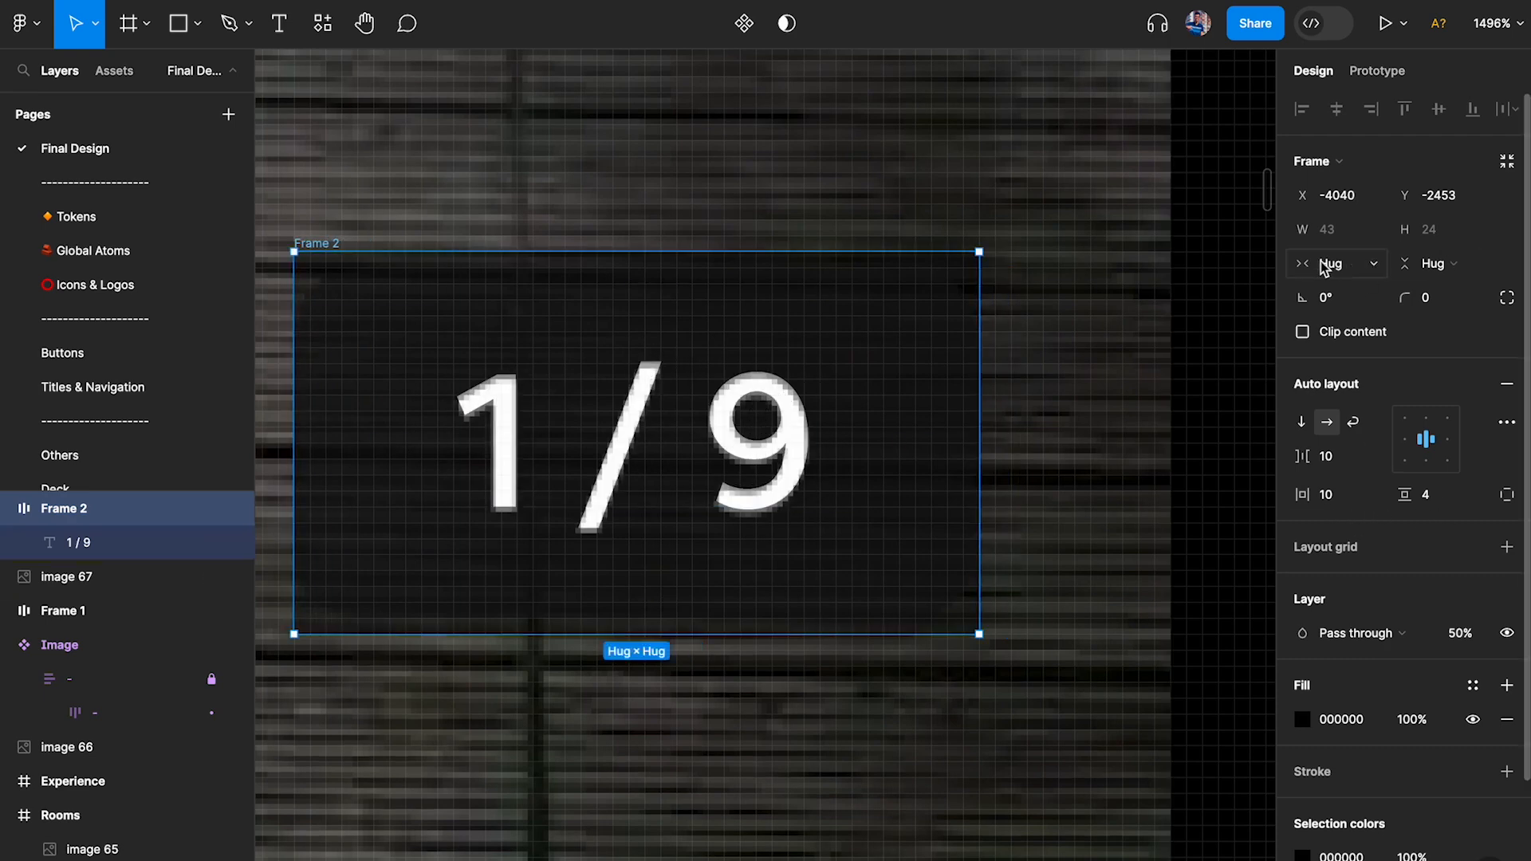
pyautogui.scroll(-5, 931, 451)
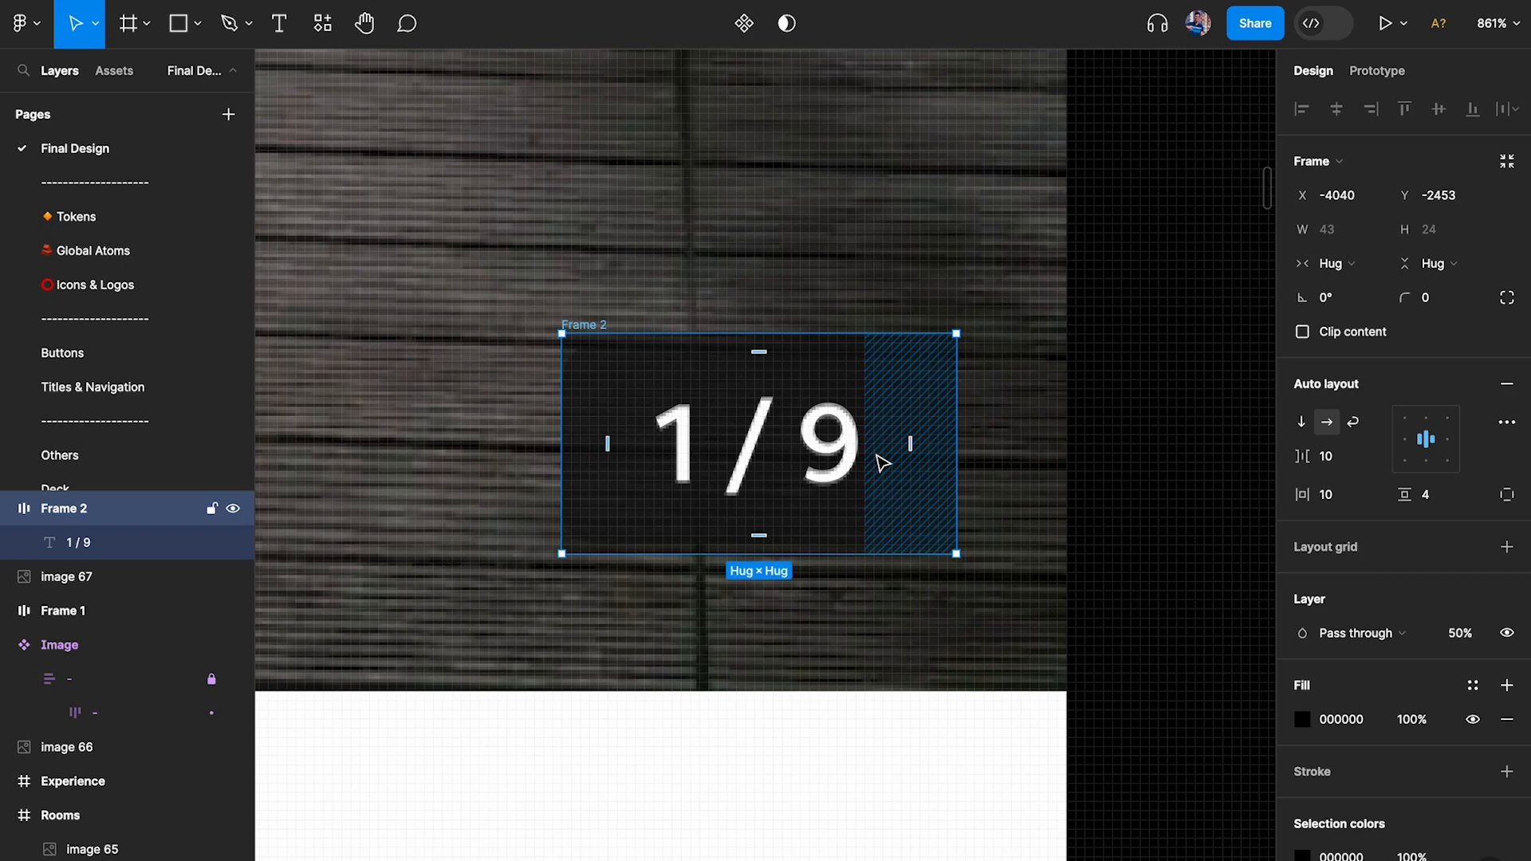
pyautogui.moveTo(874, 403); pyautogui.dragTo(872, 184)
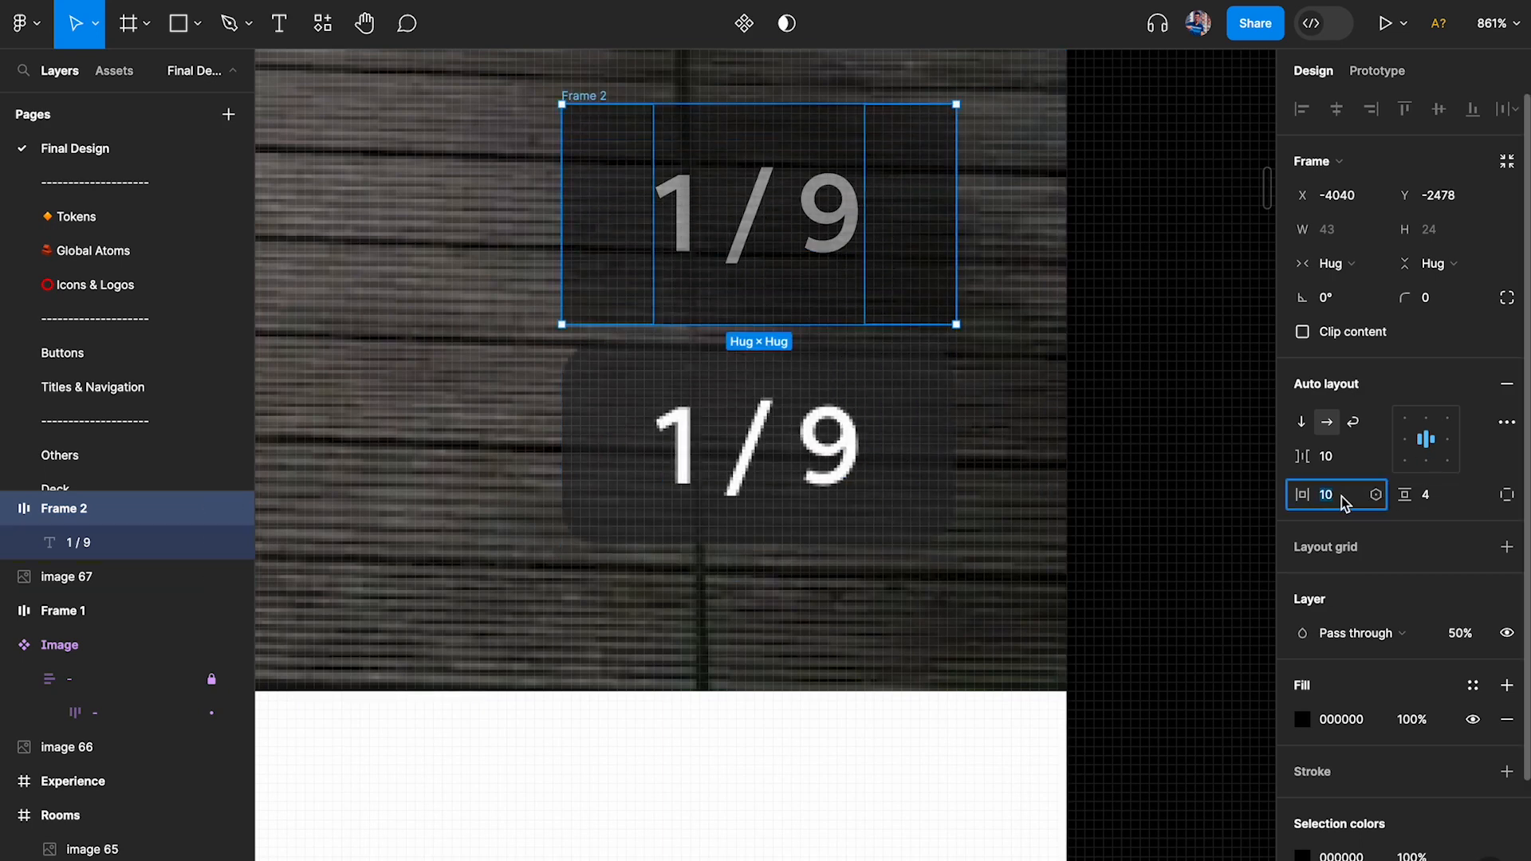
# Set the 1 / 9 counter frame's horizontal padding to 12 and place the frame back over the screenshot badge.
pyautogui.write('12')
pyautogui.press('Return')
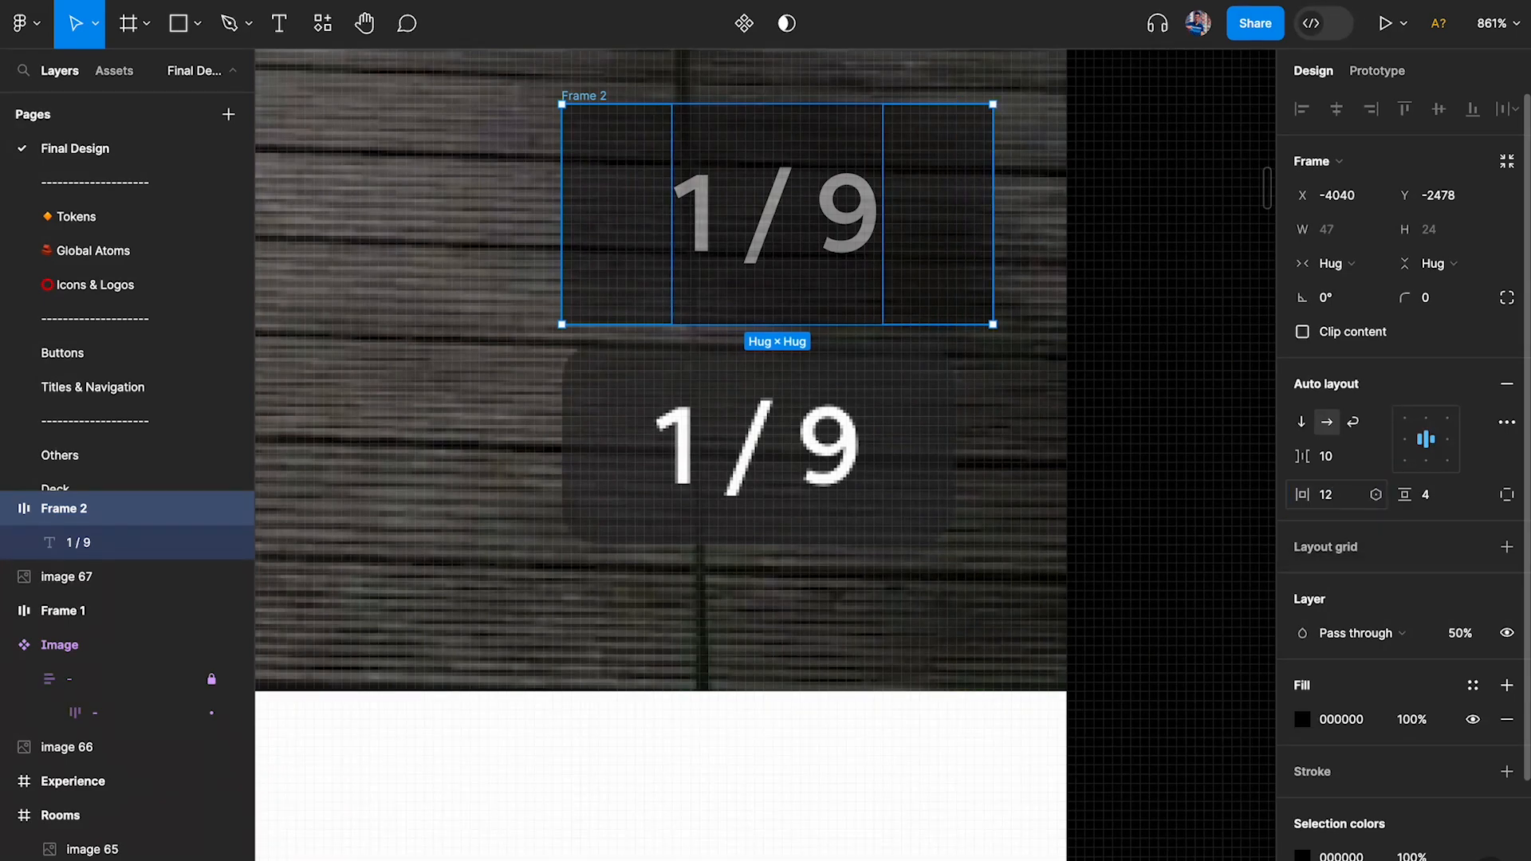
pyautogui.click(1117, 335)
pyautogui.scroll(-2, 1117, 335)
pyautogui.click(667, 192)
pyautogui.moveTo(666, 192); pyautogui.dragTo(659, 408)
# Set the counter frame's corner radius to 4.
pyautogui.scroll(5, 660, 410)
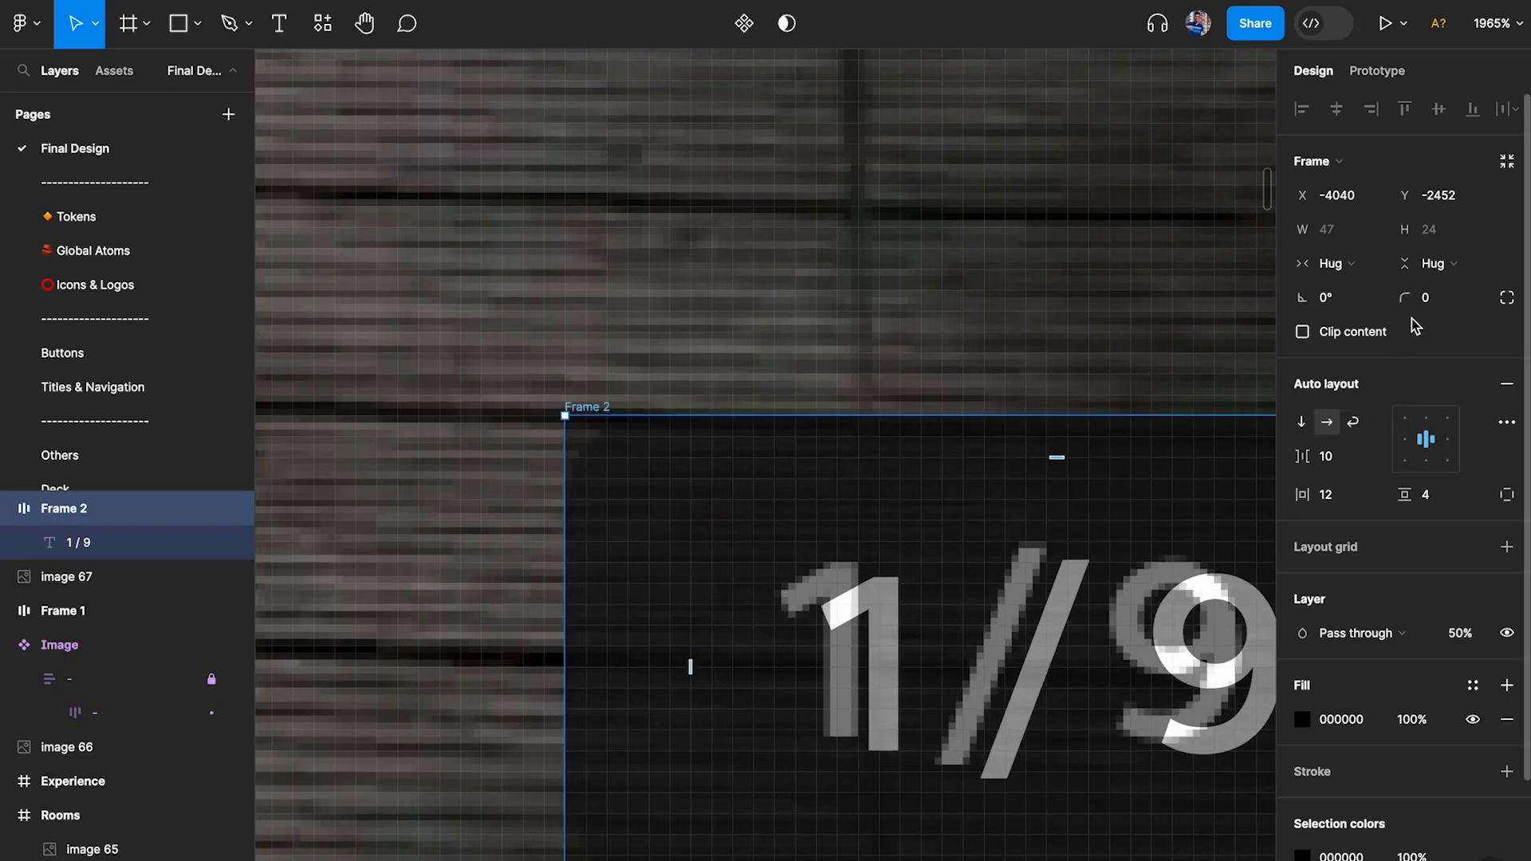
pyautogui.write('1')
pyautogui.press('Return')
pyautogui.scroll(-5, 780, 250)
pyautogui.click(772, 250)
pyautogui.click(694, 315)
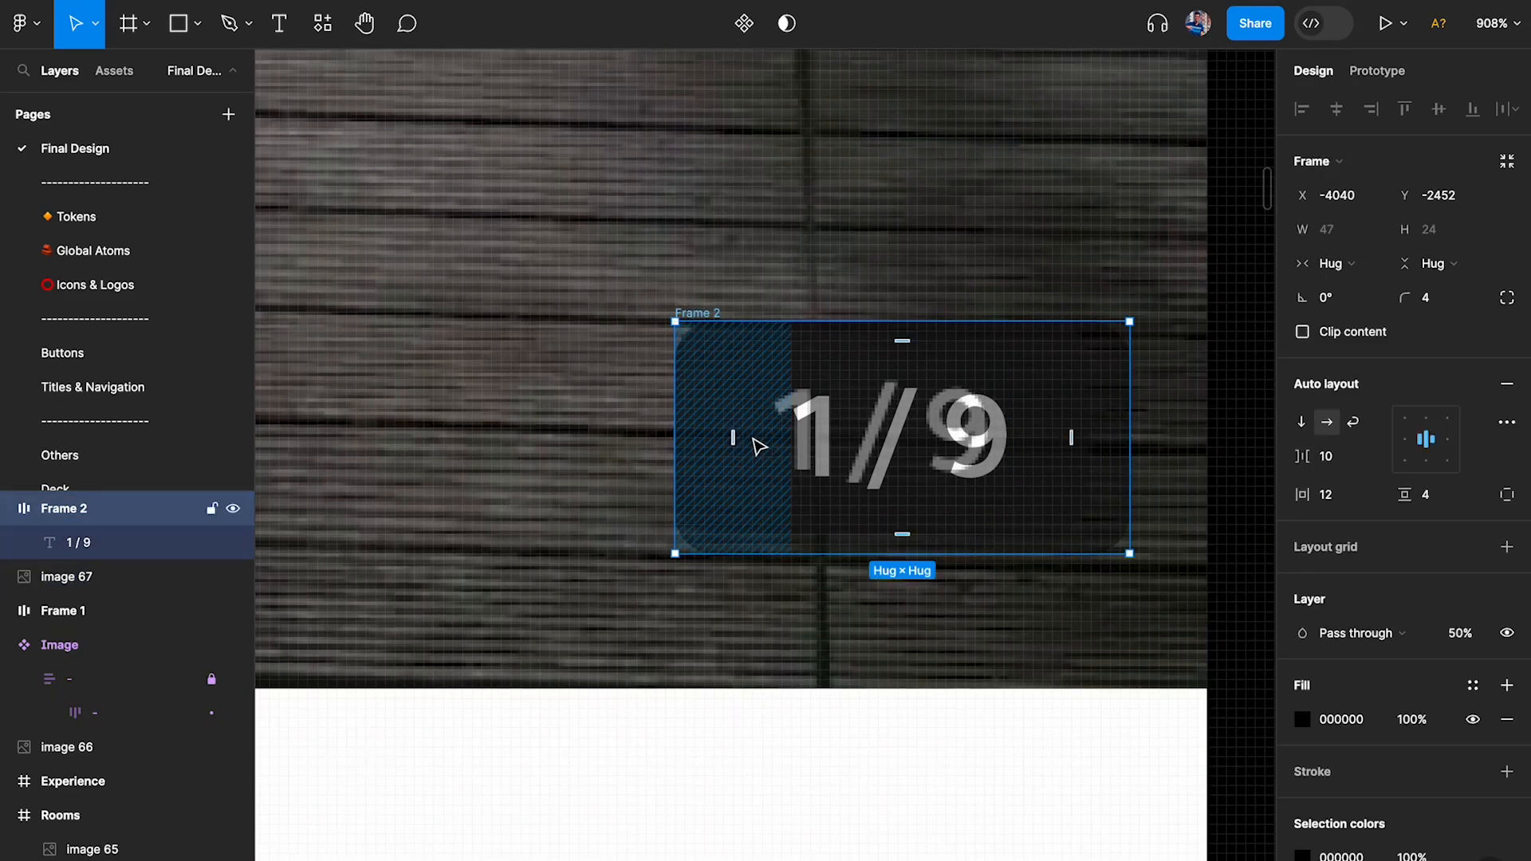
# Try a vertical padding of 3 on the rounded counter frame, then return it to 4.
pyautogui.scroll(3, 830, 537)
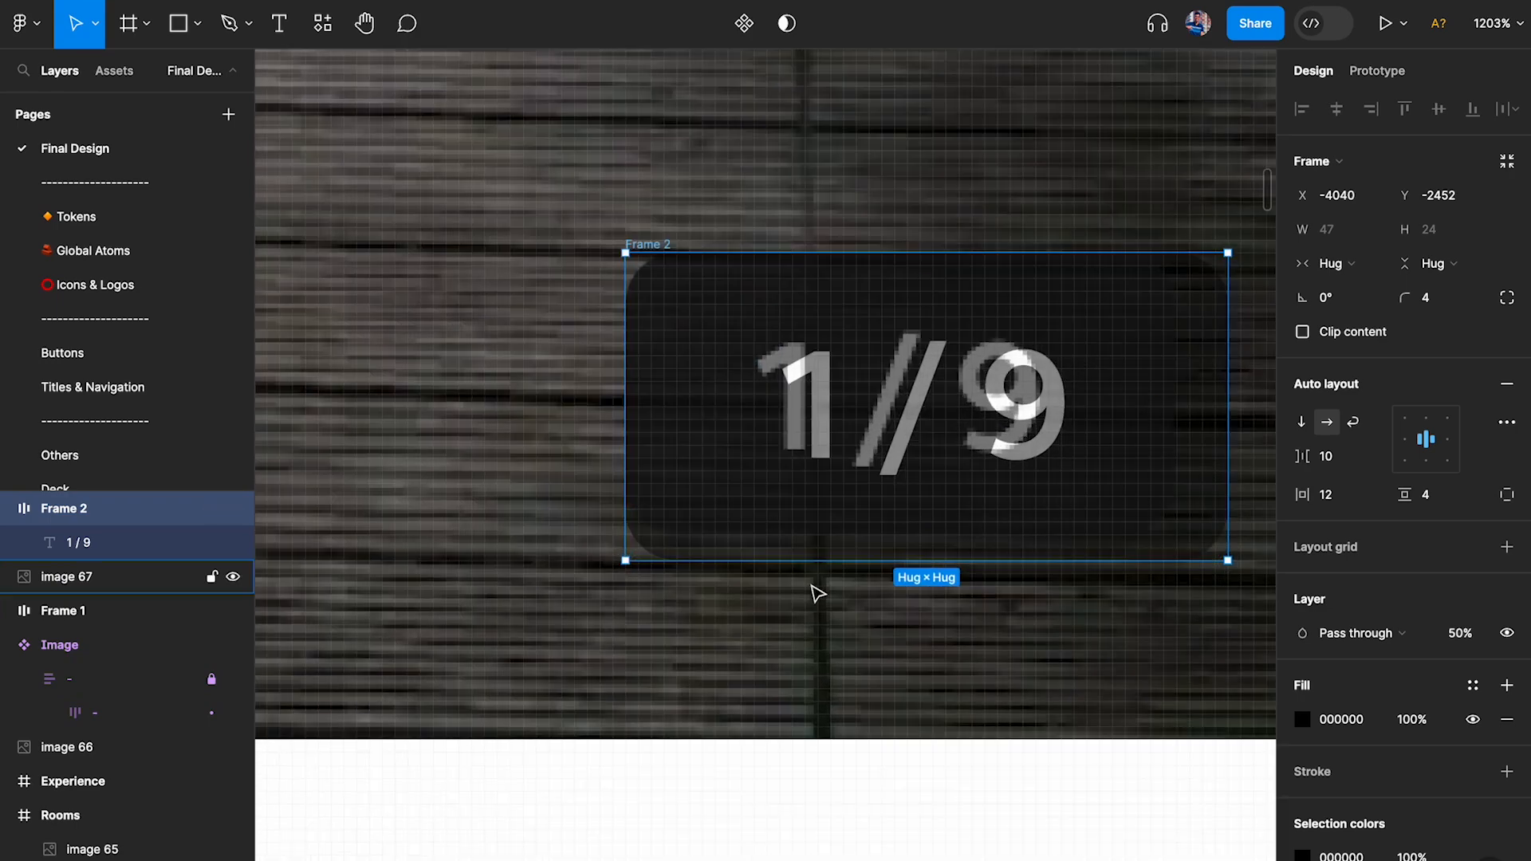
pyautogui.scroll(4, 817, 593)
pyautogui.scroll(-3, 798, 509)
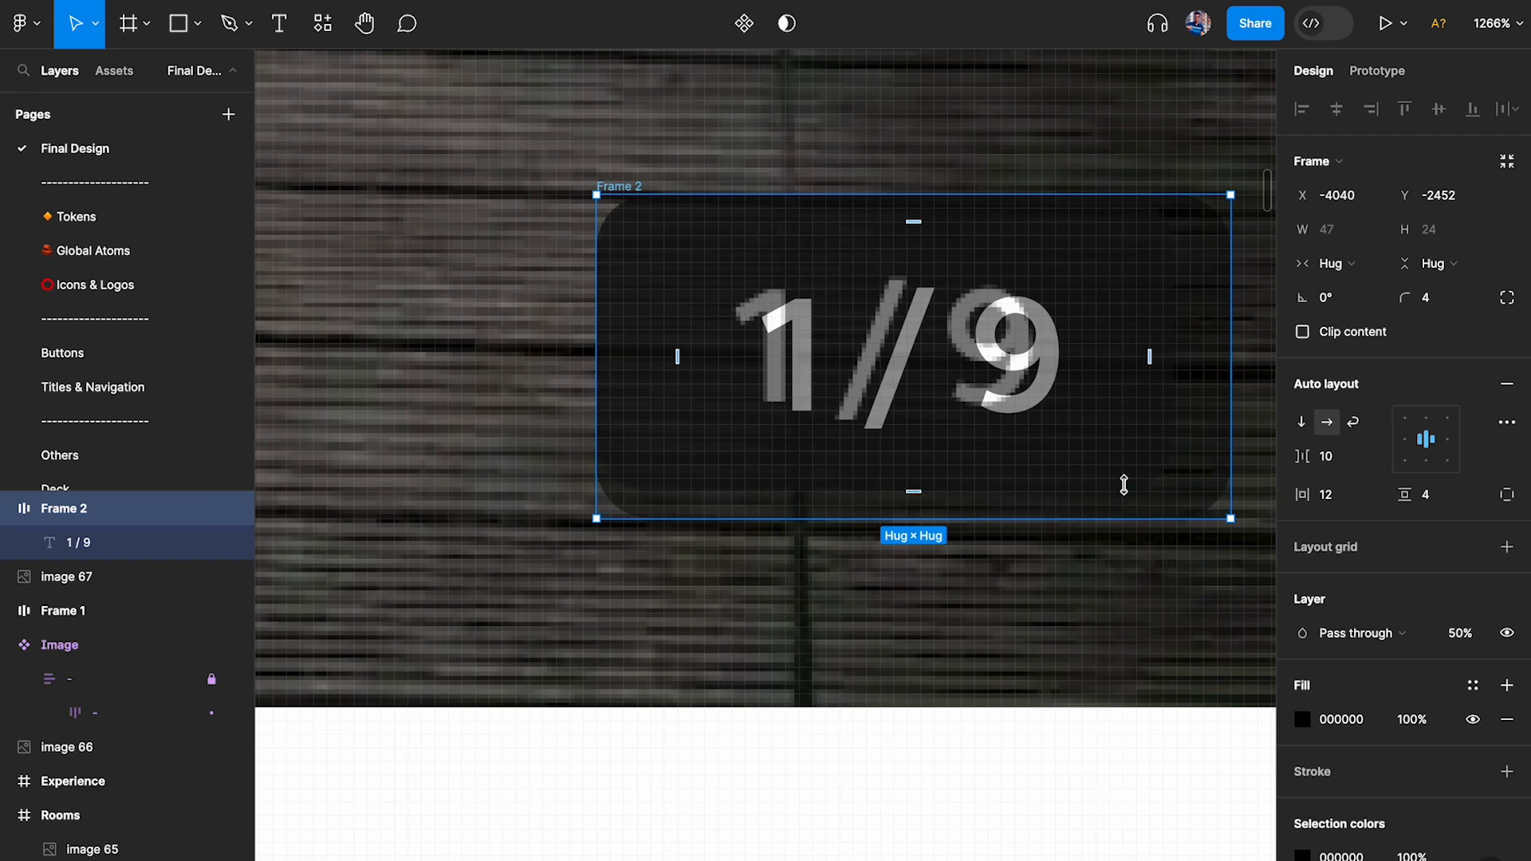
pyautogui.press('Down')
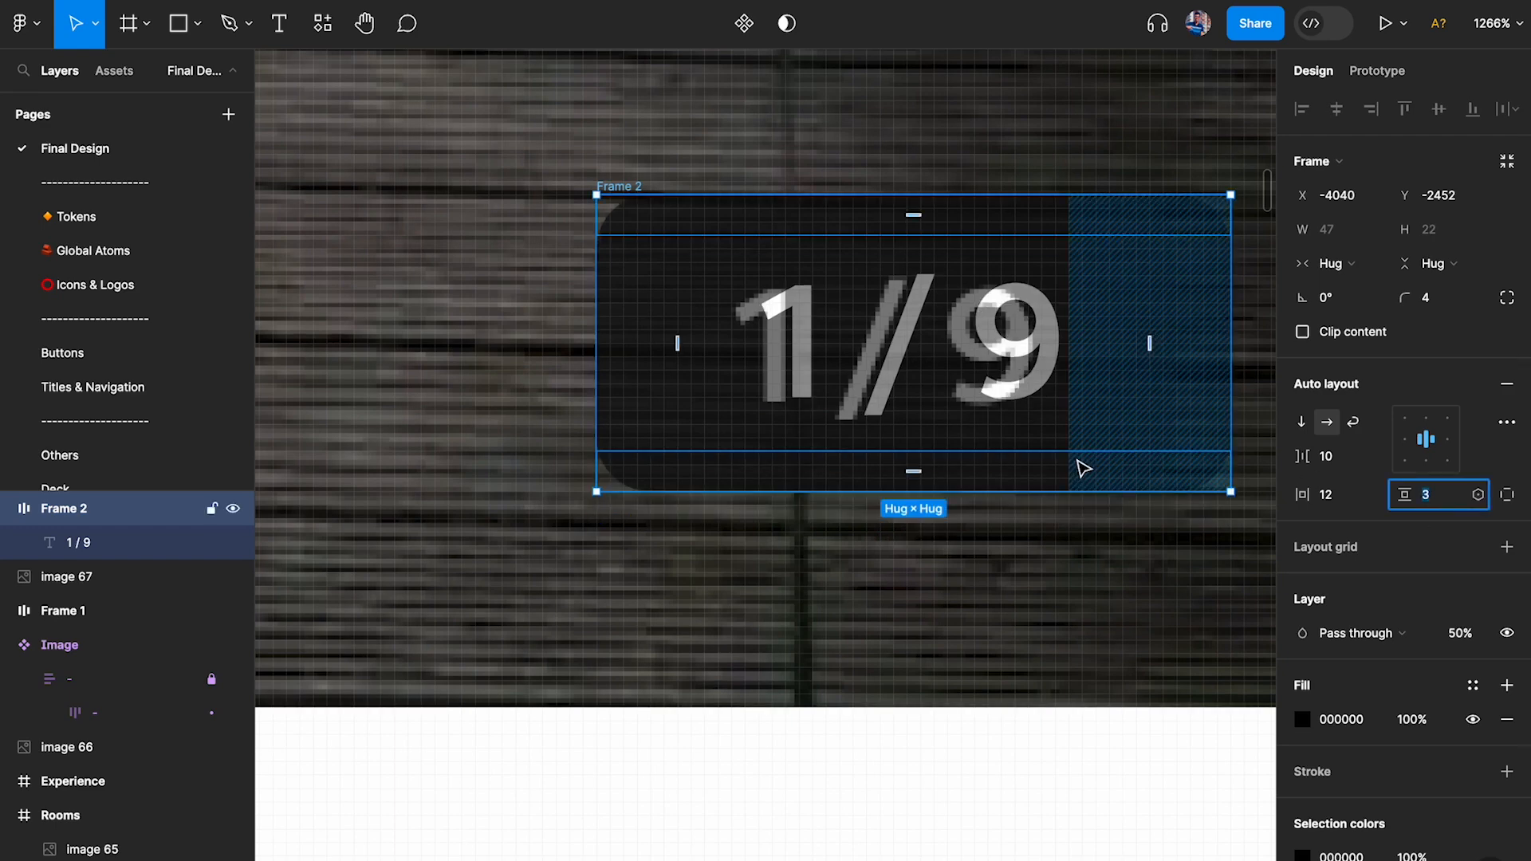
pyautogui.press('Up')
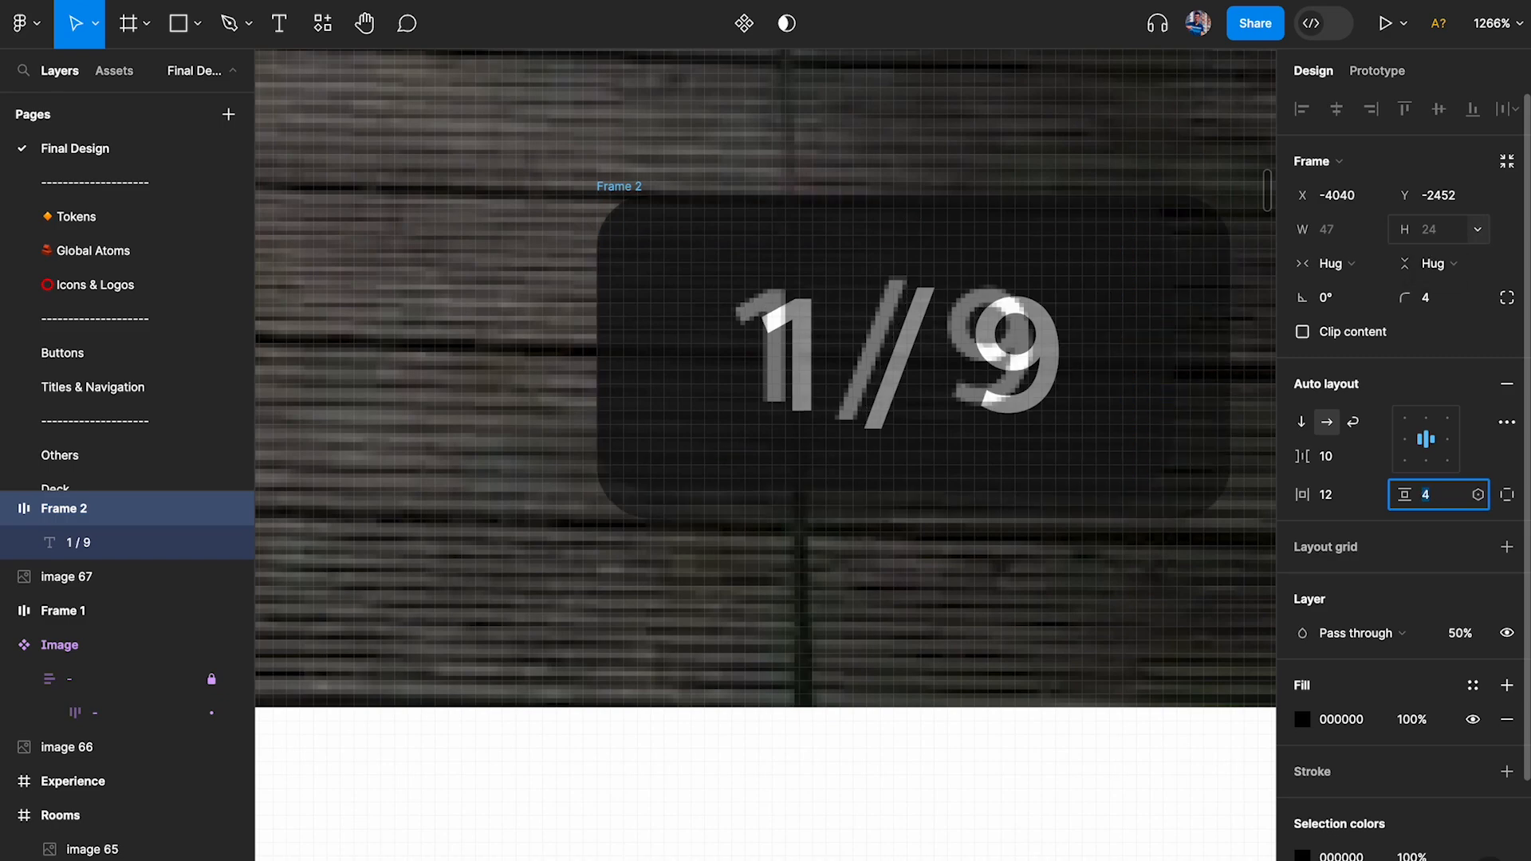
# Restore the counter frame's opacity to 100% and cut it from the Langen See screenshot.
pyautogui.click(712, 159)
pyautogui.click(614, 188)
pyautogui.scroll(-6, 619, 188)
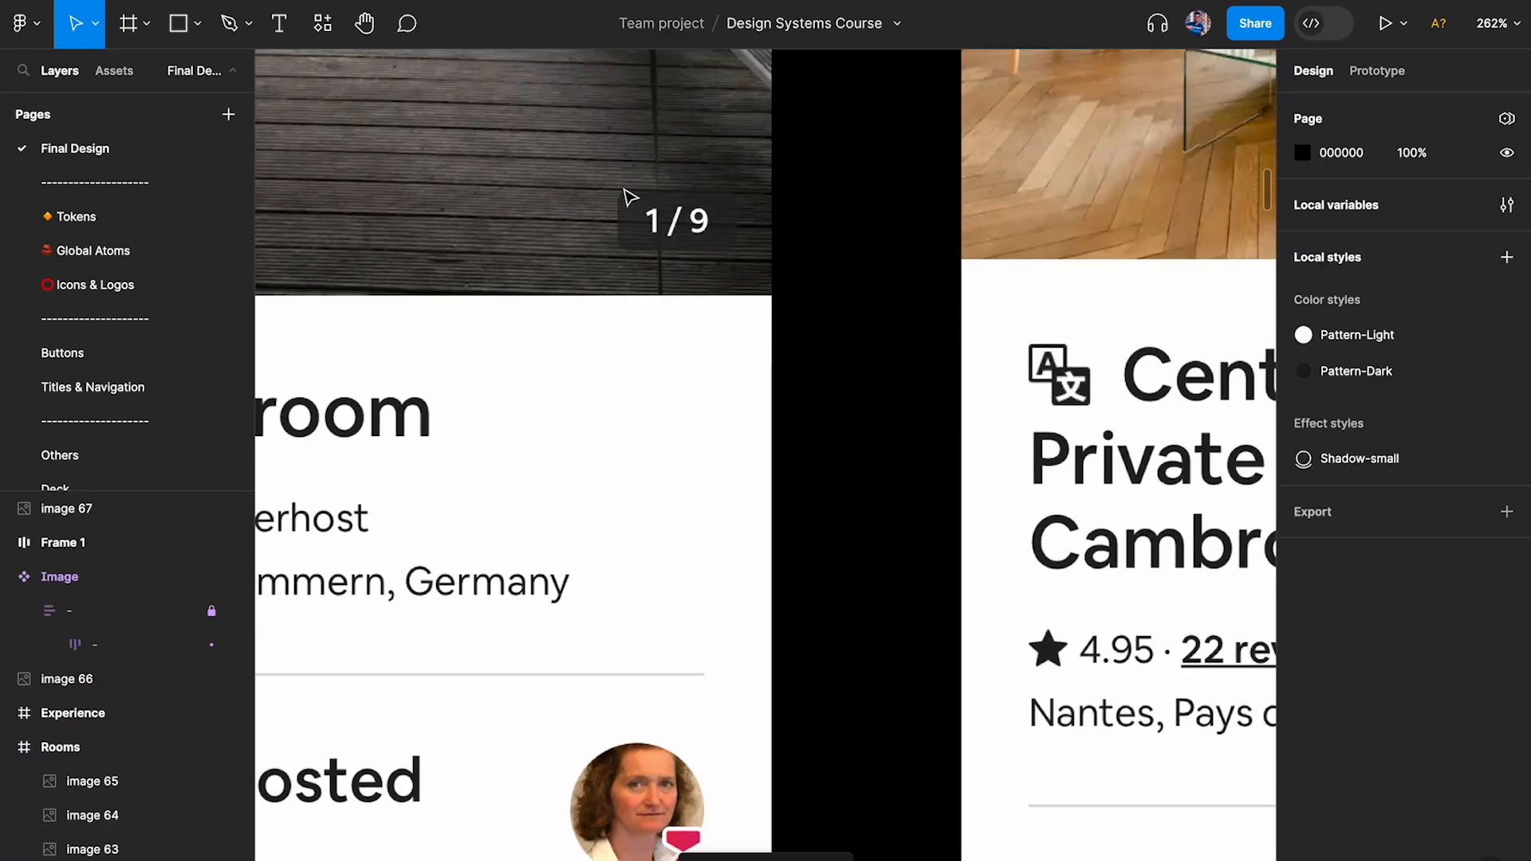
pyautogui.press('Escape')
pyautogui.hscroll(10, 715, 212)
pyautogui.scroll(3, 824, 260)
# Delete the old counter frame on the Graslin screenshot and paste the rounded counter above that screenshot's badge.
pyautogui.click(777, 344)
pyautogui.scroll(2, 759, 335)
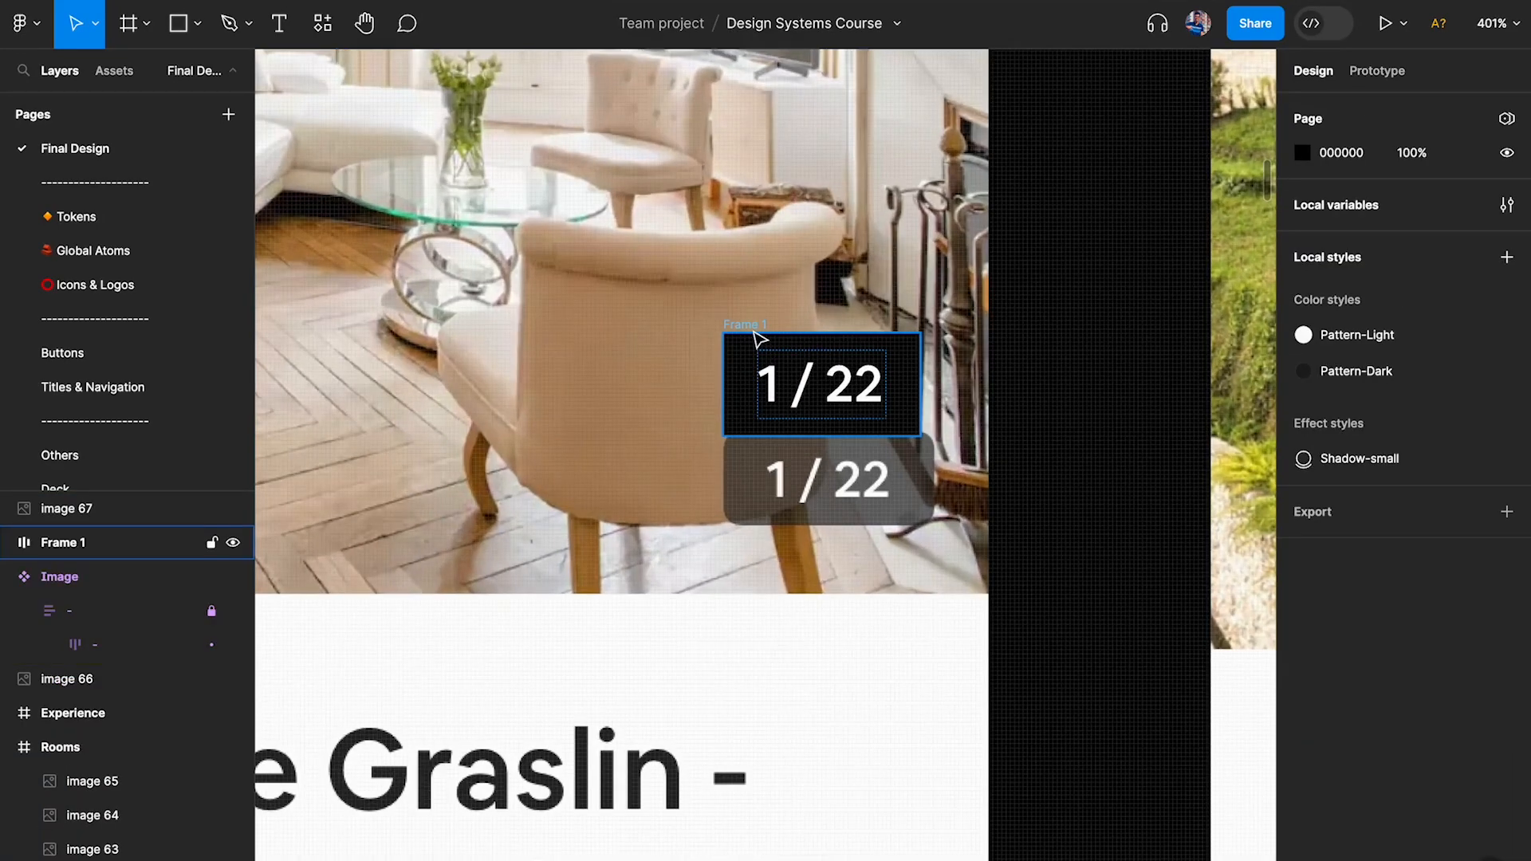
pyautogui.press('Delete')
pyautogui.scroll(4, 823, 410)
pyautogui.hotkey('ctrl', 'v')
pyautogui.moveTo(765, 447); pyautogui.dragTo(827, 273)
# Change the pasted counter's text to 1 / 22 and move the frame over the Graslin badge.
pyautogui.doubleClick(813, 285)
pyautogui.press('Right')
pyautogui.press('BackSpace')
pyautogui.write('22')
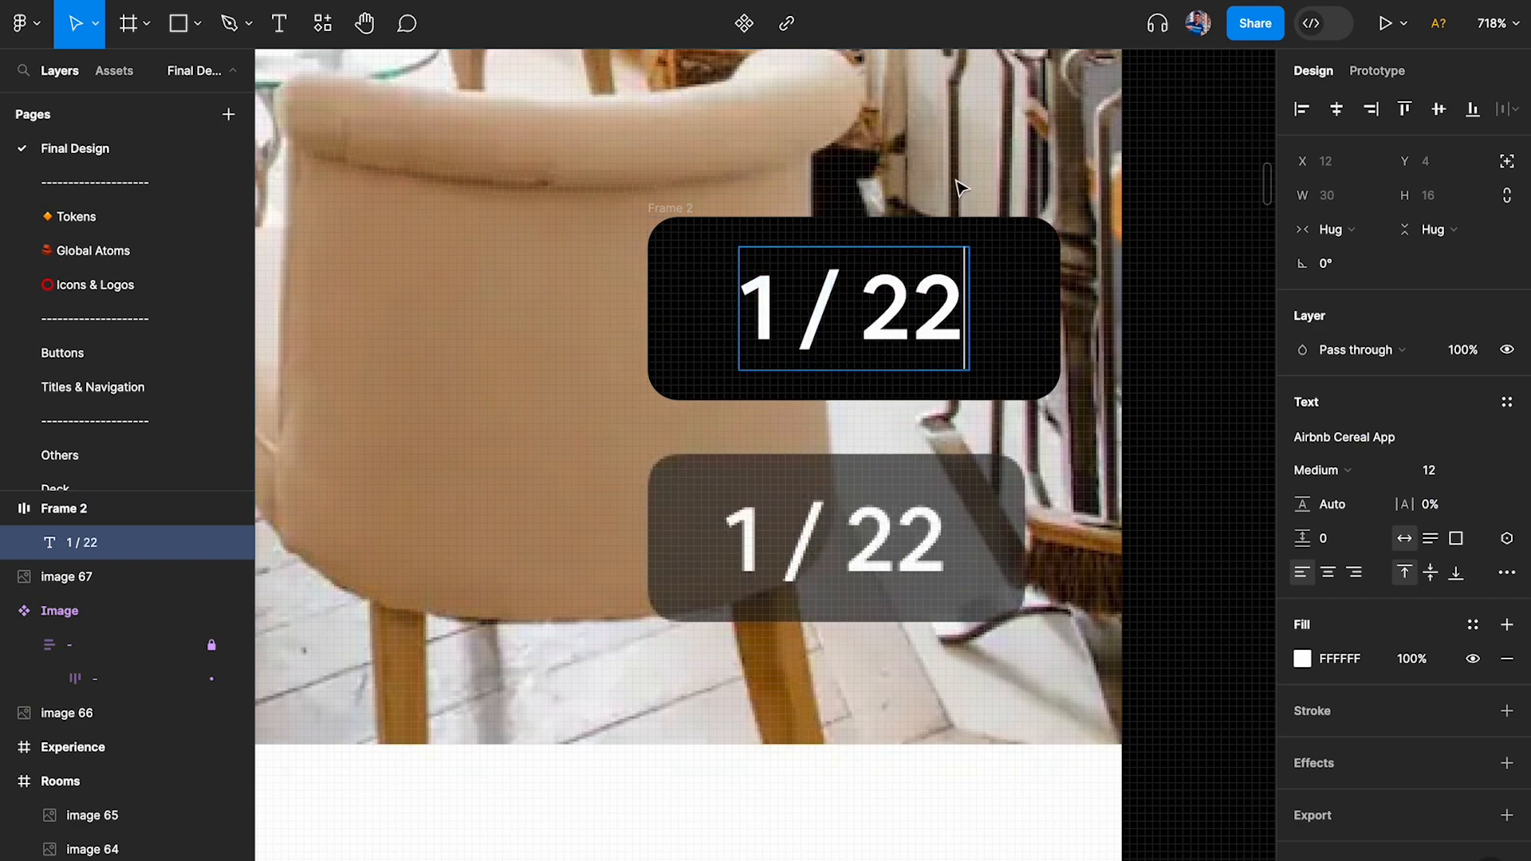
pyautogui.press('Escape')
pyautogui.click(949, 184)
pyautogui.click(695, 207)
pyautogui.moveTo(695, 209); pyautogui.dragTo(685, 492)
# Set the 1 / 22 counter frame's horizontal padding to 8.
pyautogui.scroll(3, 915, 508)
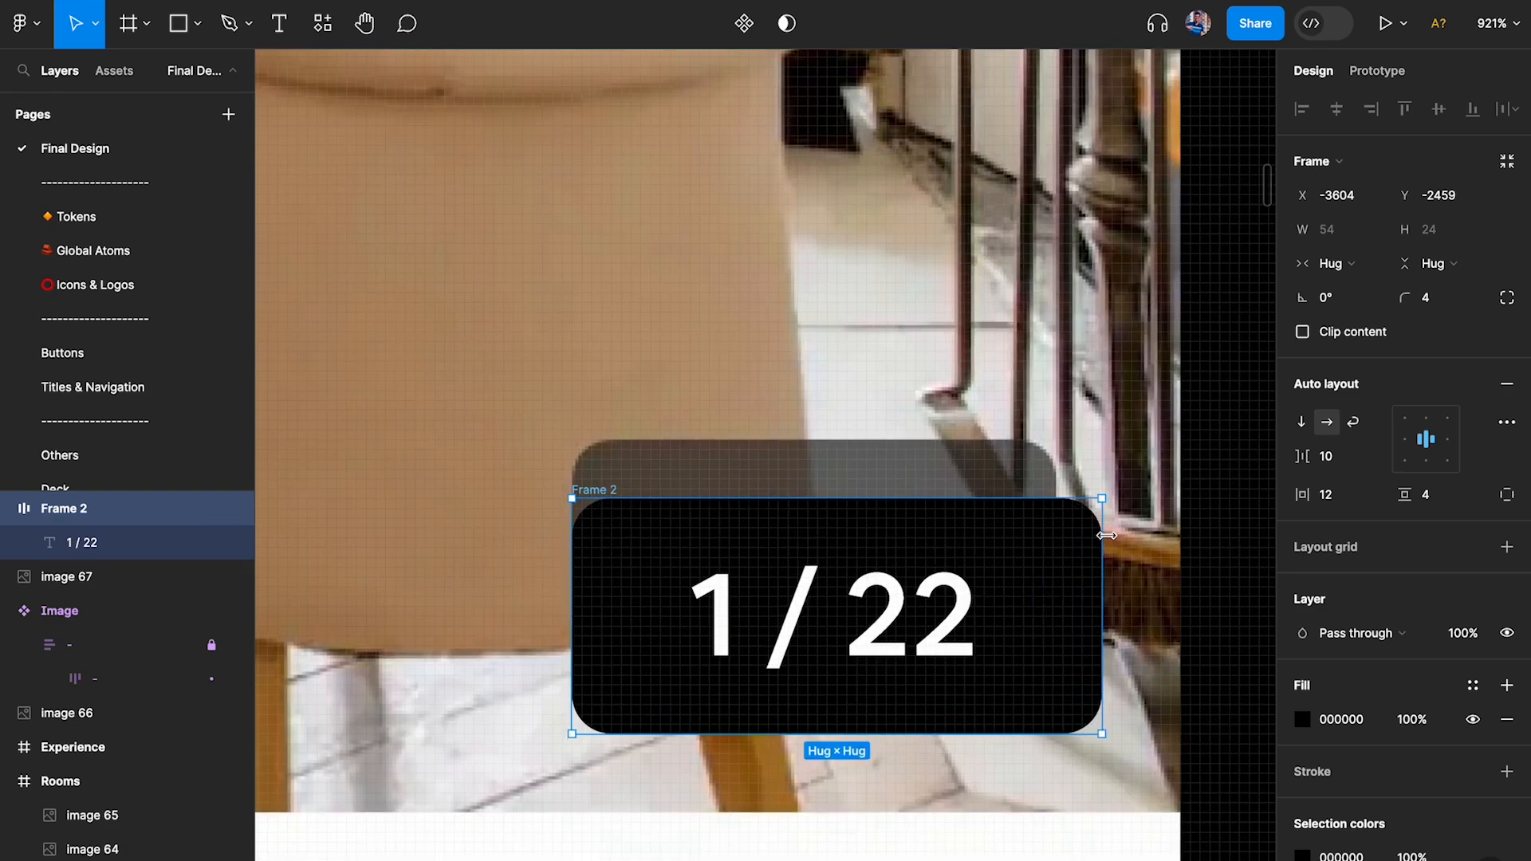
pyautogui.click(1348, 498)
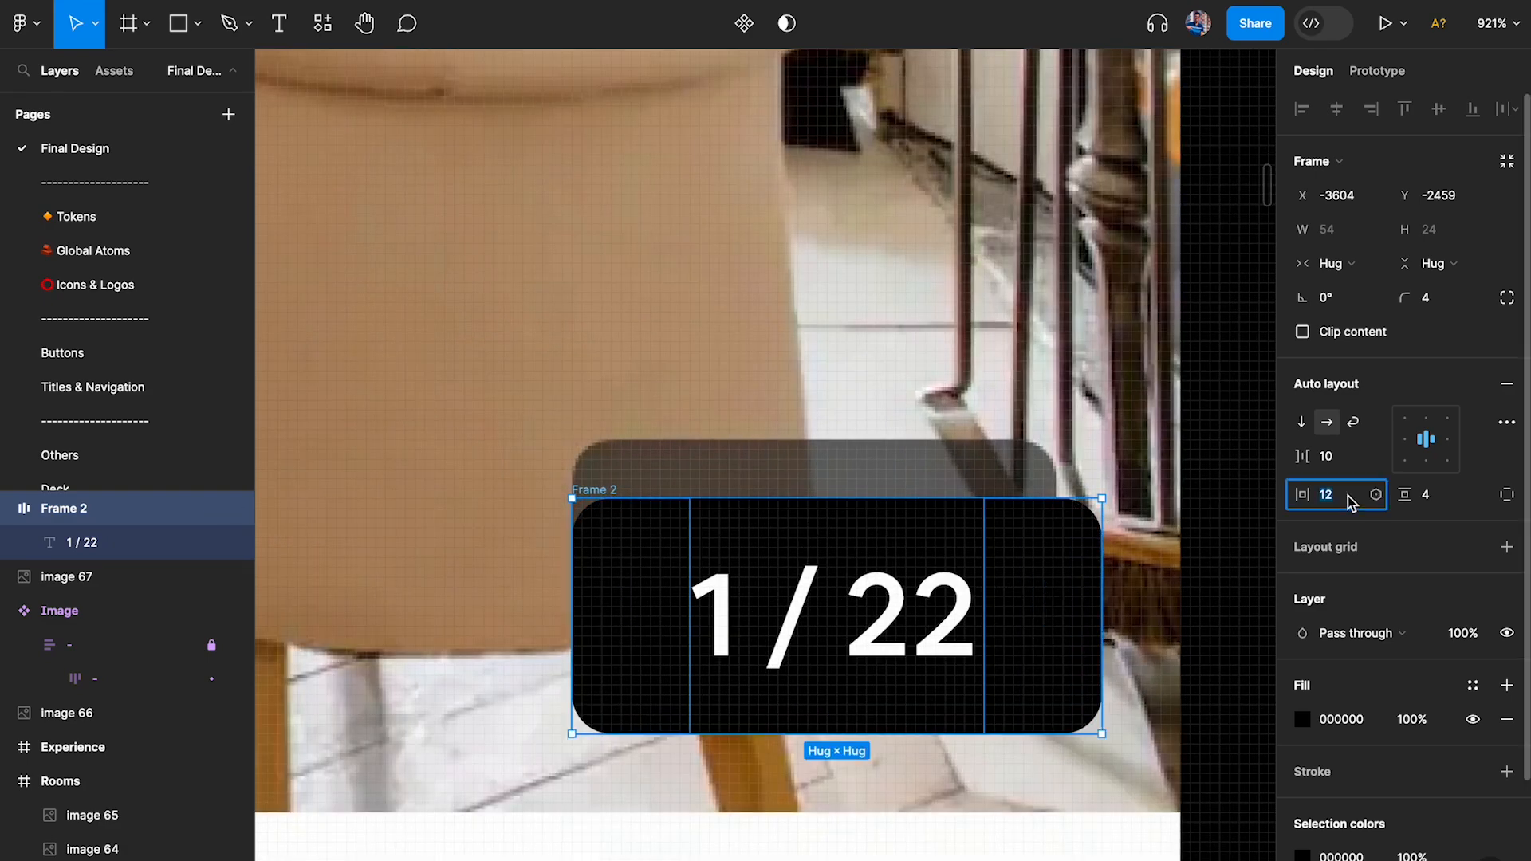
pyautogui.write('8')
pyautogui.press('Return')
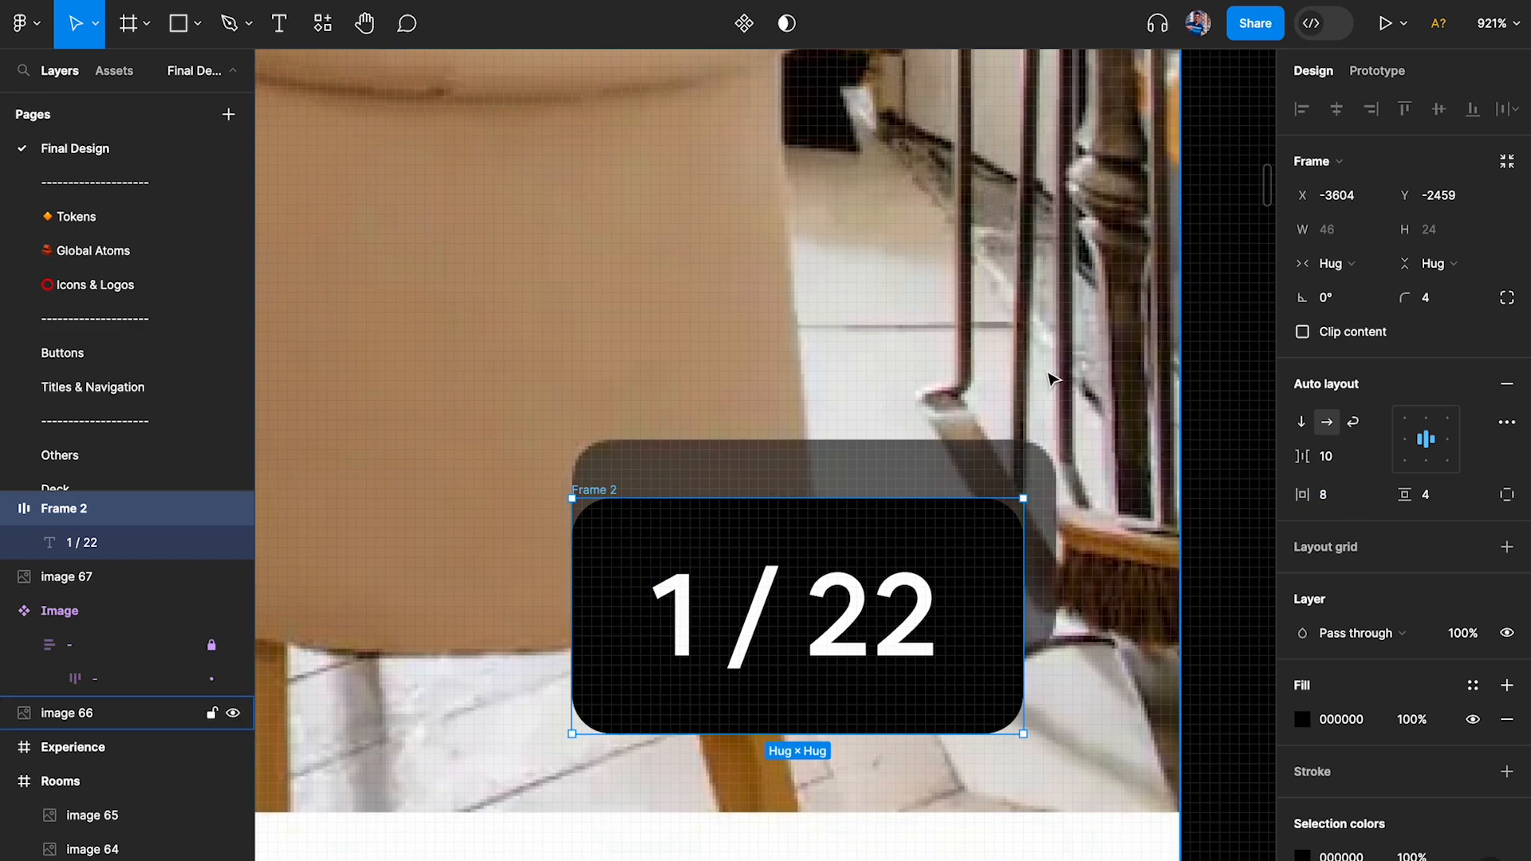
# Place a copy of the 1 / 22 counter frame over the Langen See badge and compare their edges and corners.
pyautogui.scroll(-5, 1051, 378)
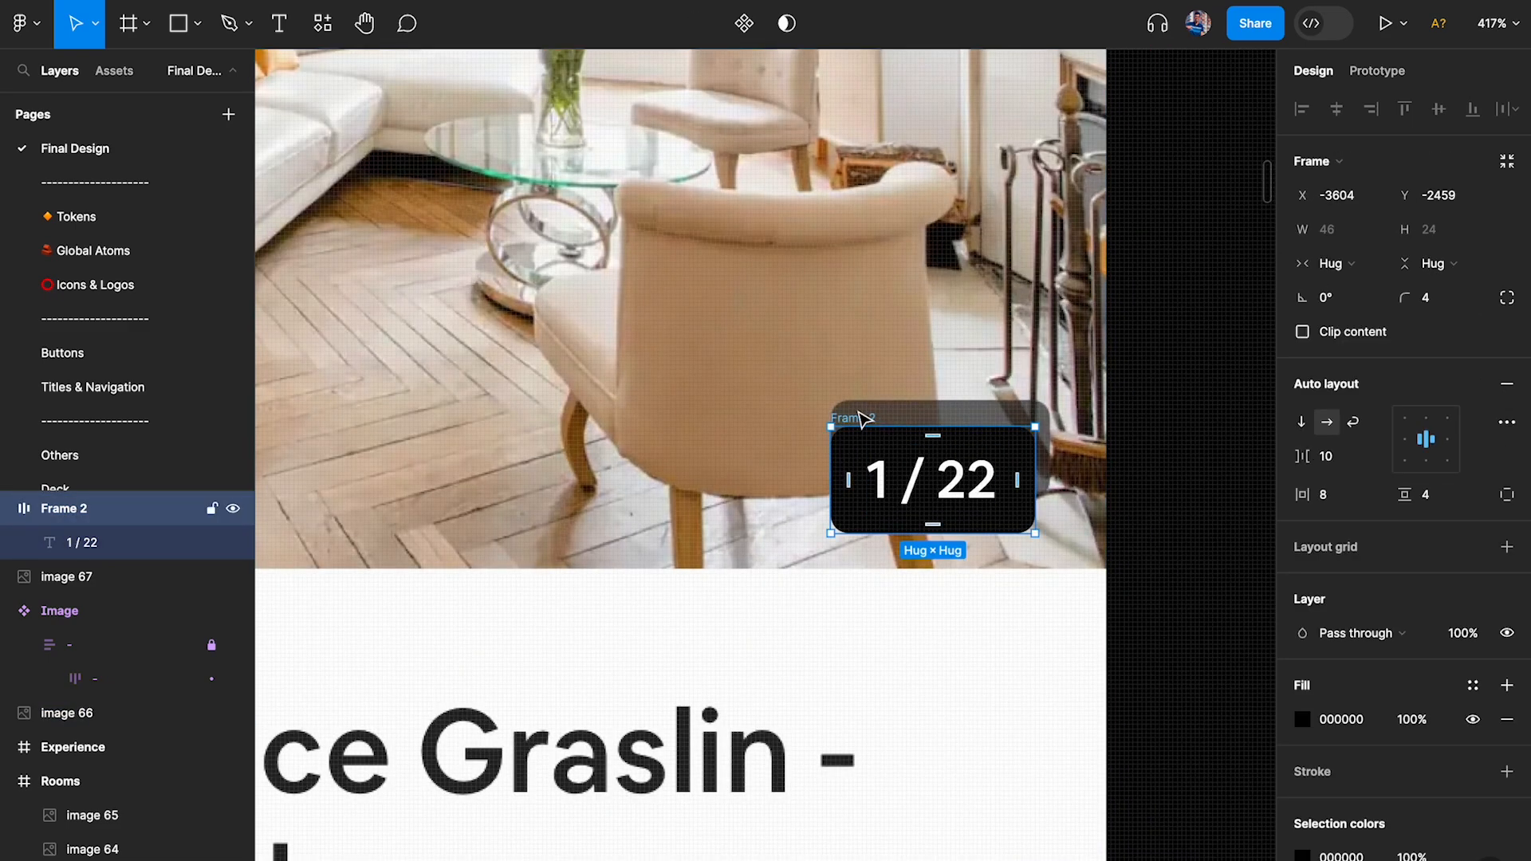
pyautogui.scroll(-3, 864, 419)
pyautogui.hscroll(-10, 845, 423)
pyautogui.scroll(6, 885, 486)
pyautogui.hotkey('ctrl', 'v')
pyautogui.moveTo(861, 498); pyautogui.dragTo(936, 542)
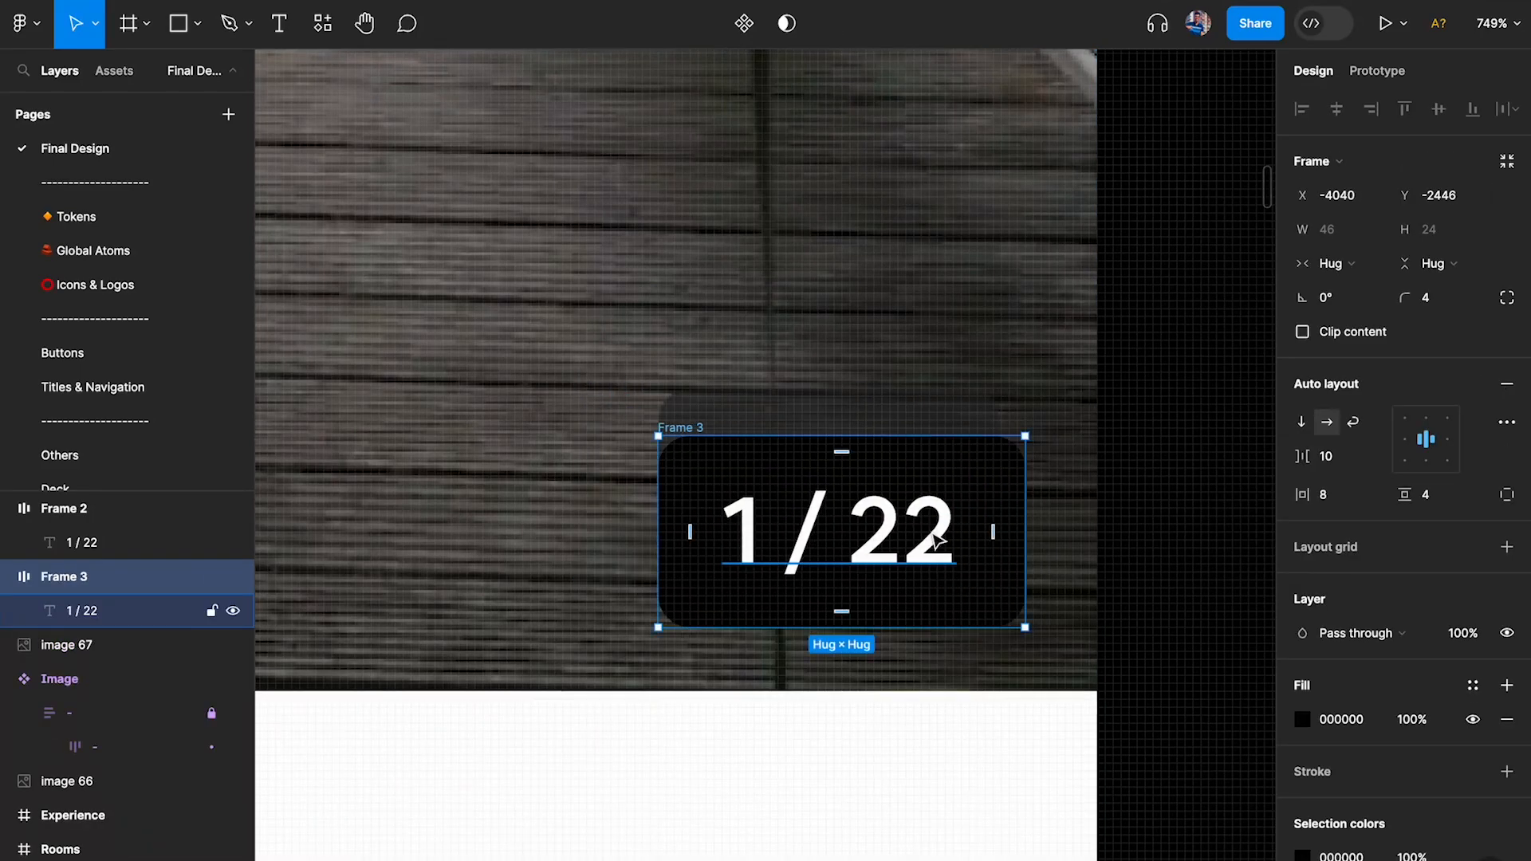
pyautogui.scroll(5, 1045, 427)
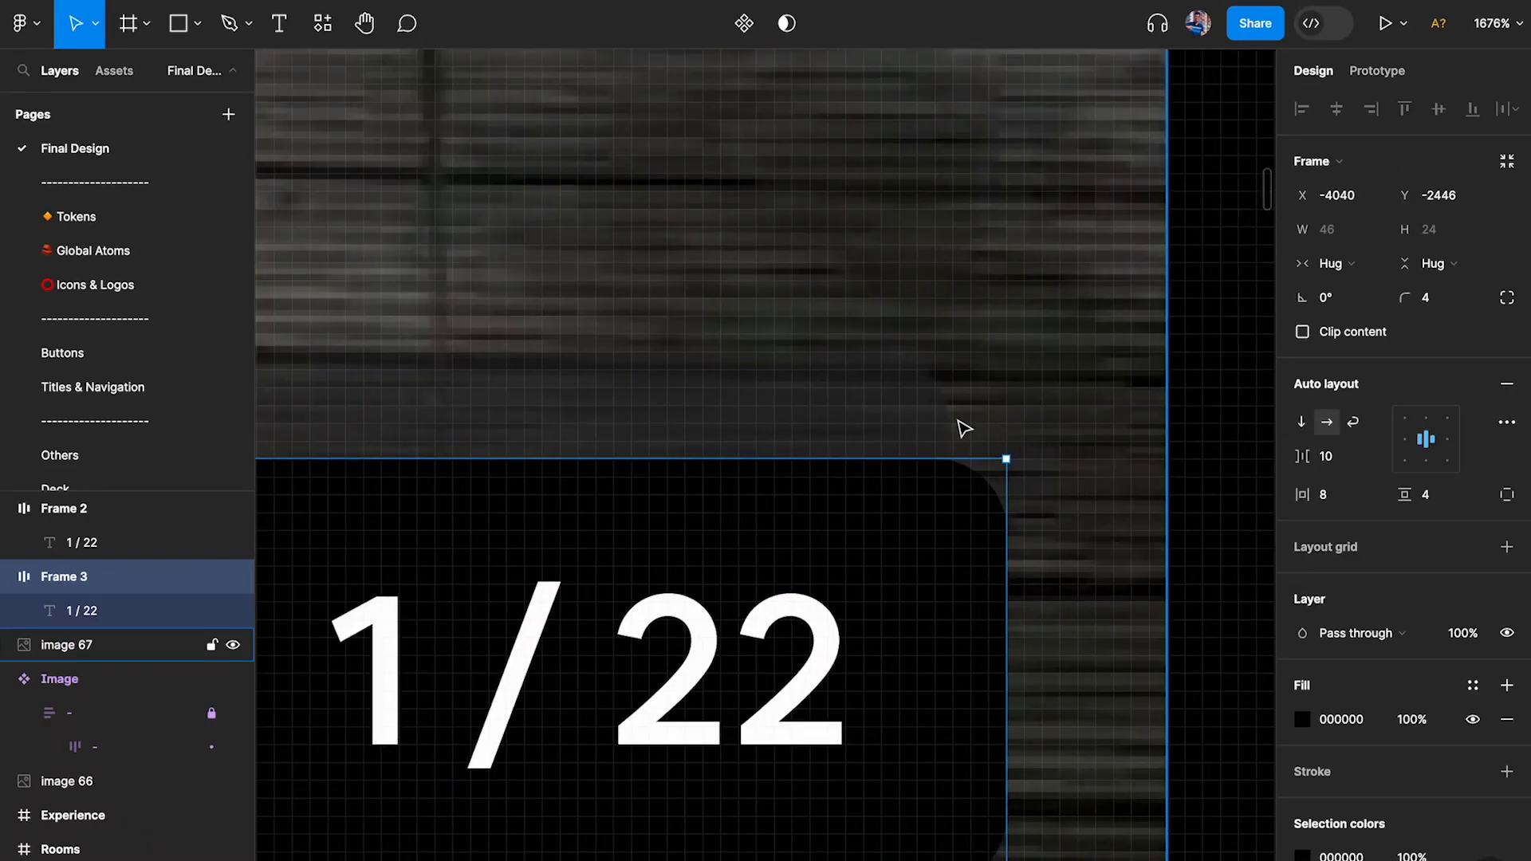
pyautogui.scroll(-12, 972, 437)
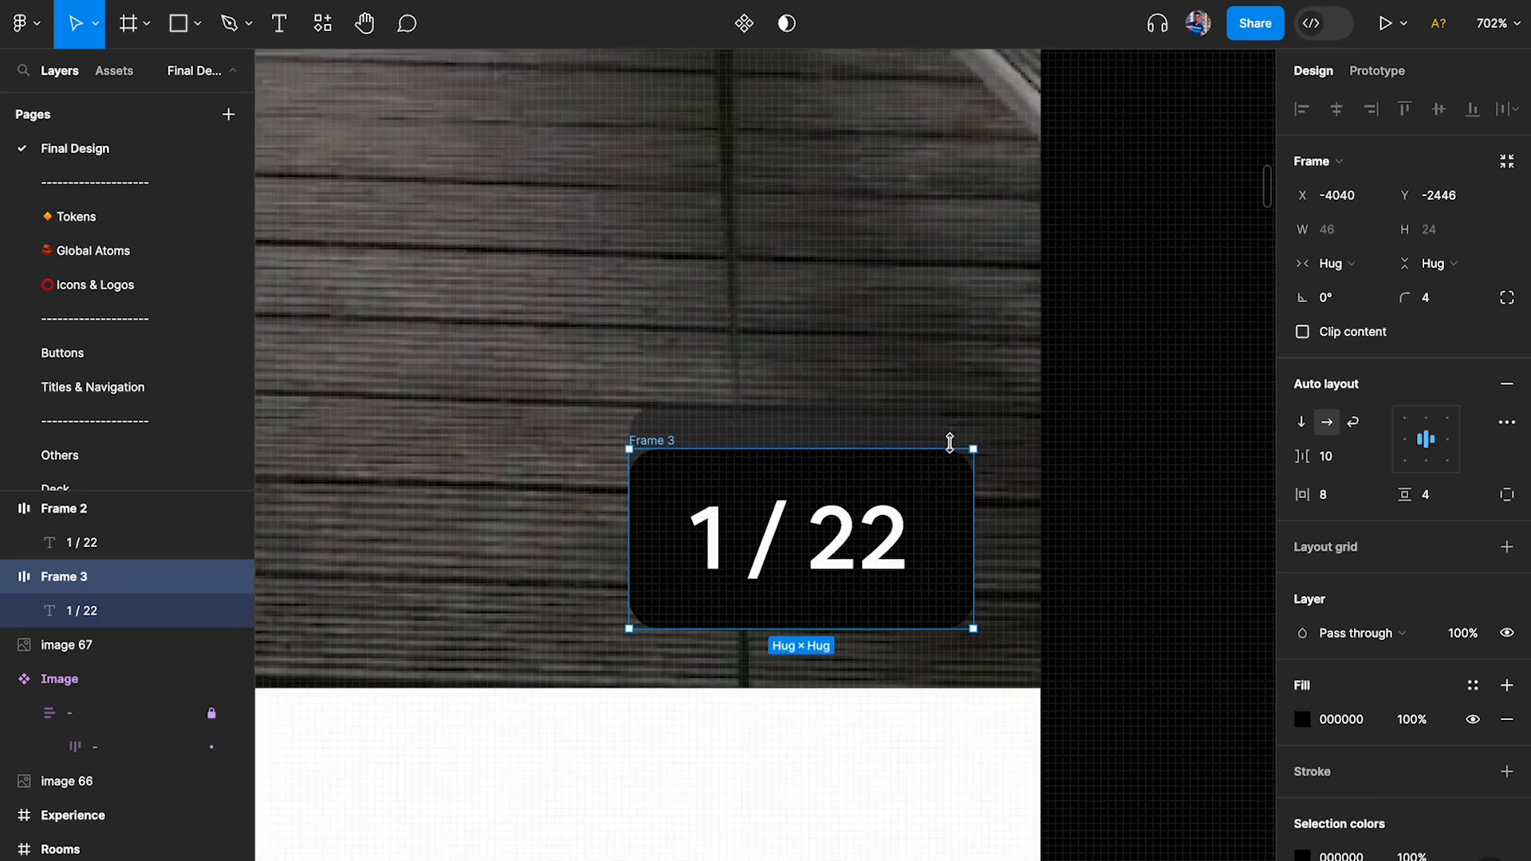
# Compare the counters on both screenshots and remove the copy from the Langen See screenshot.
pyautogui.hscroll(9, 955, 452)
pyautogui.hscroll(-4, 955, 452)
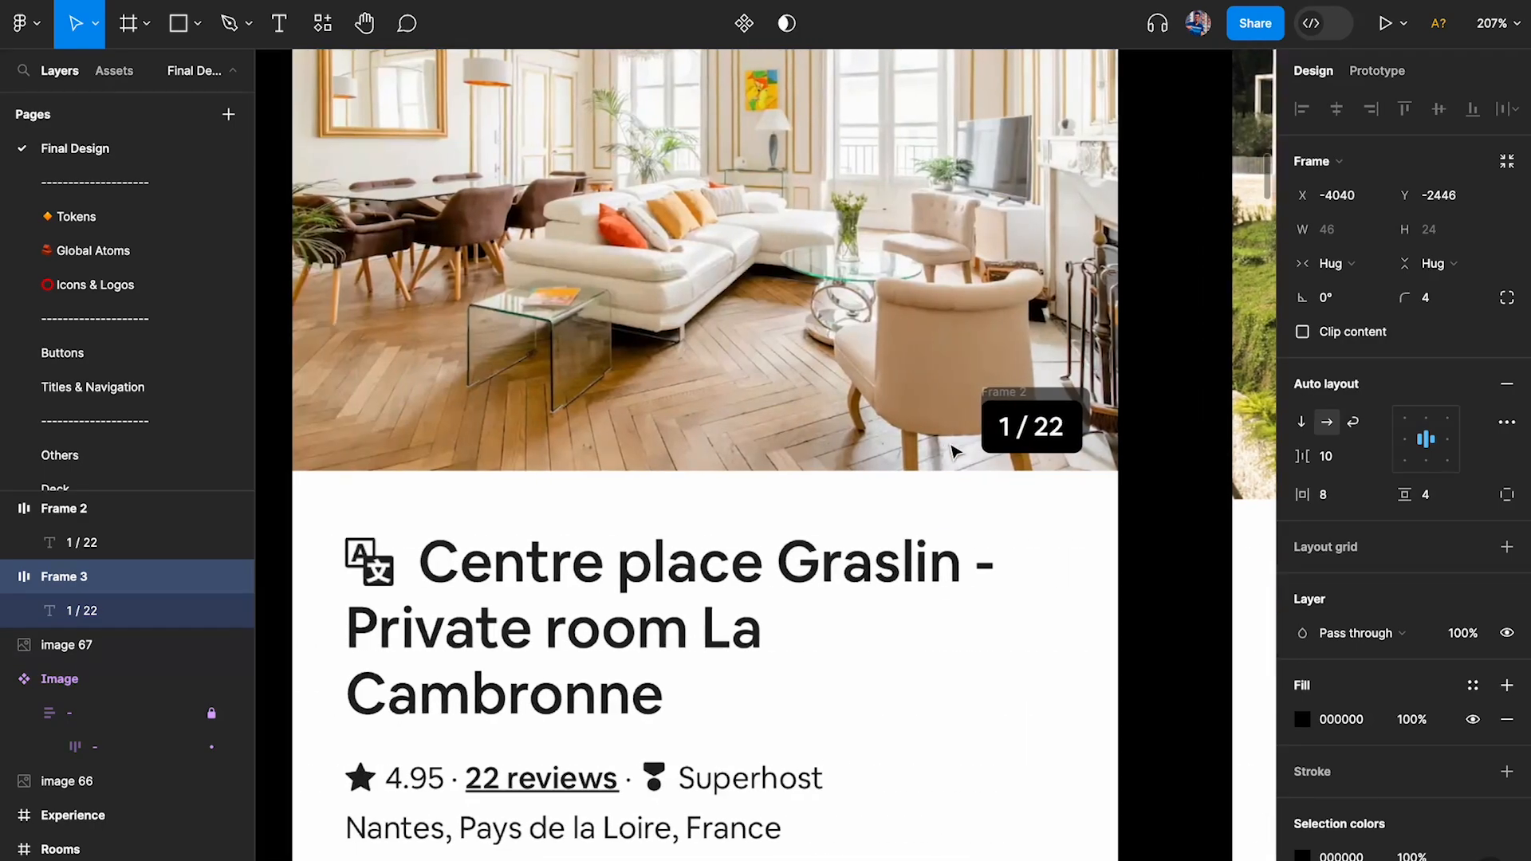
pyautogui.hscroll(-2, 953, 452)
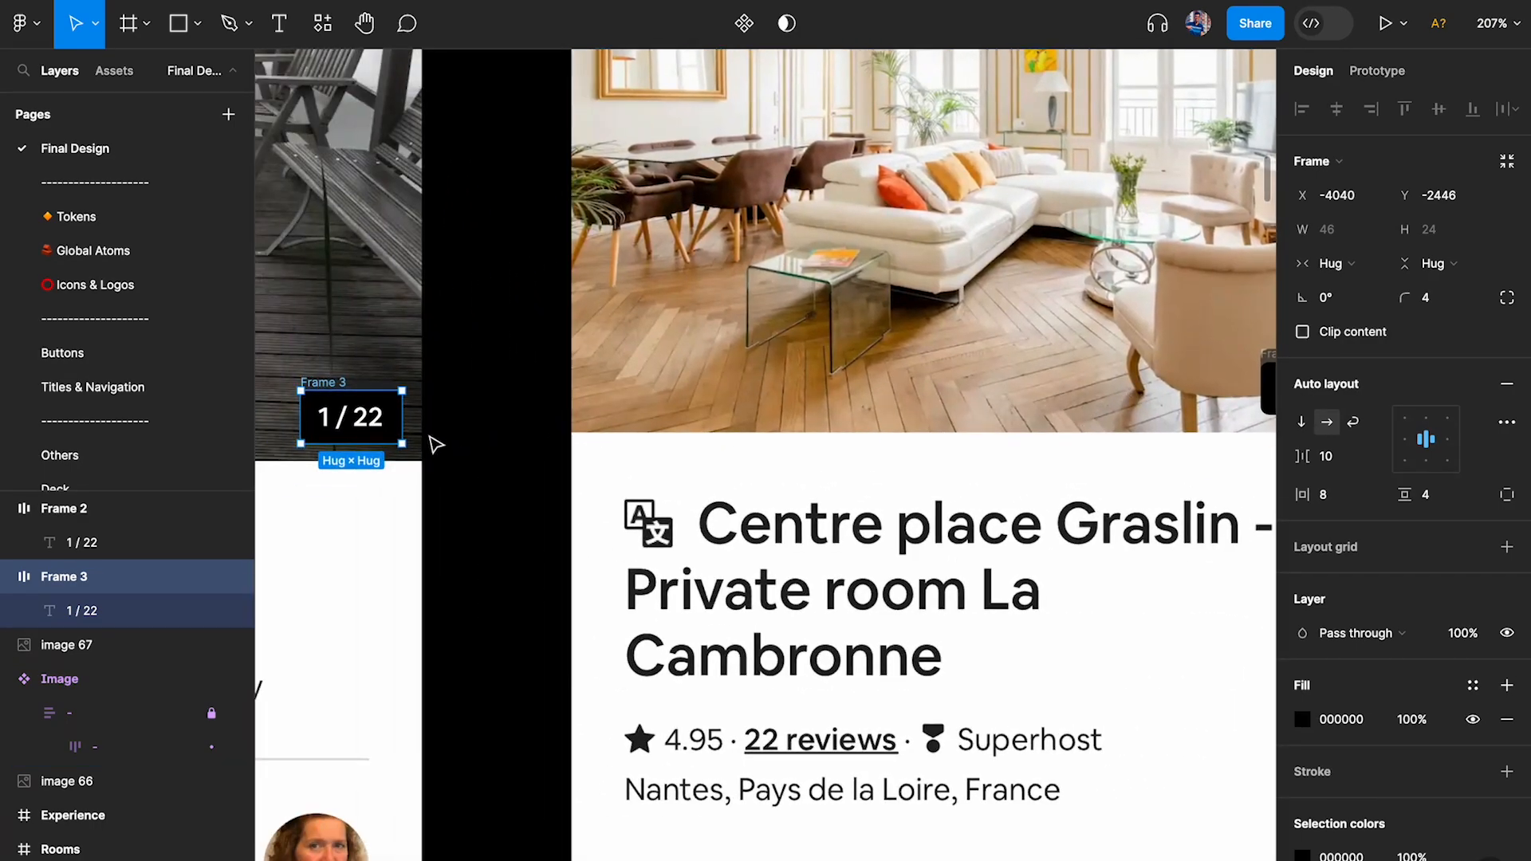
pyautogui.click(435, 444)
# Move the 1 / 22 counter frame directly above the Graslin badge and set its horizontal padding to 12.
pyautogui.hscroll(4, 956, 447)
pyautogui.scroll(6, 973, 415)
pyautogui.moveTo(935, 292); pyautogui.dragTo(923, 136)
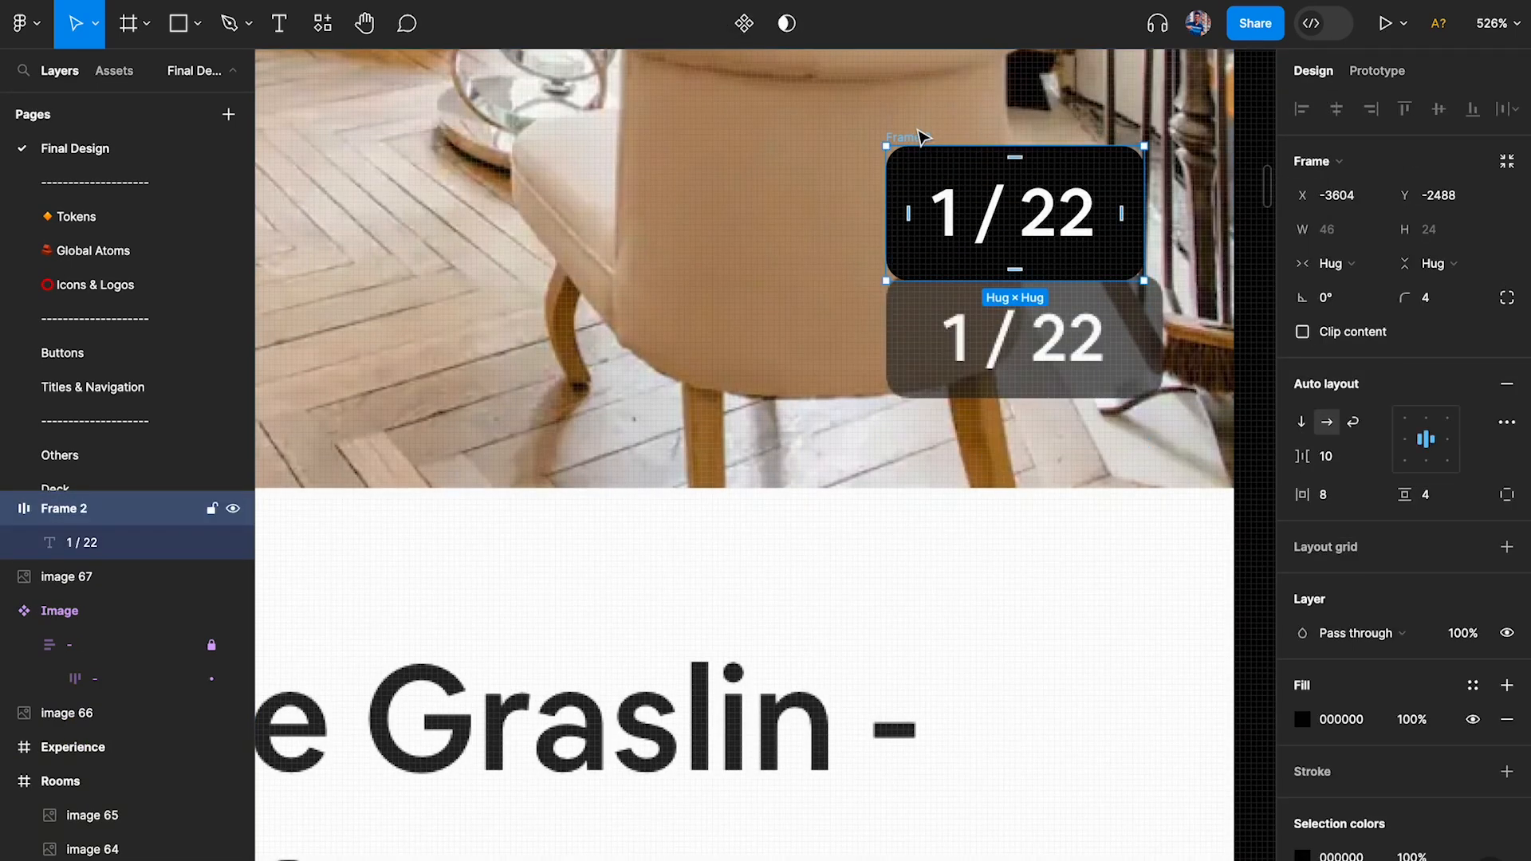
pyautogui.moveTo(1302, 494); pyautogui.dragTo(1307, 494)
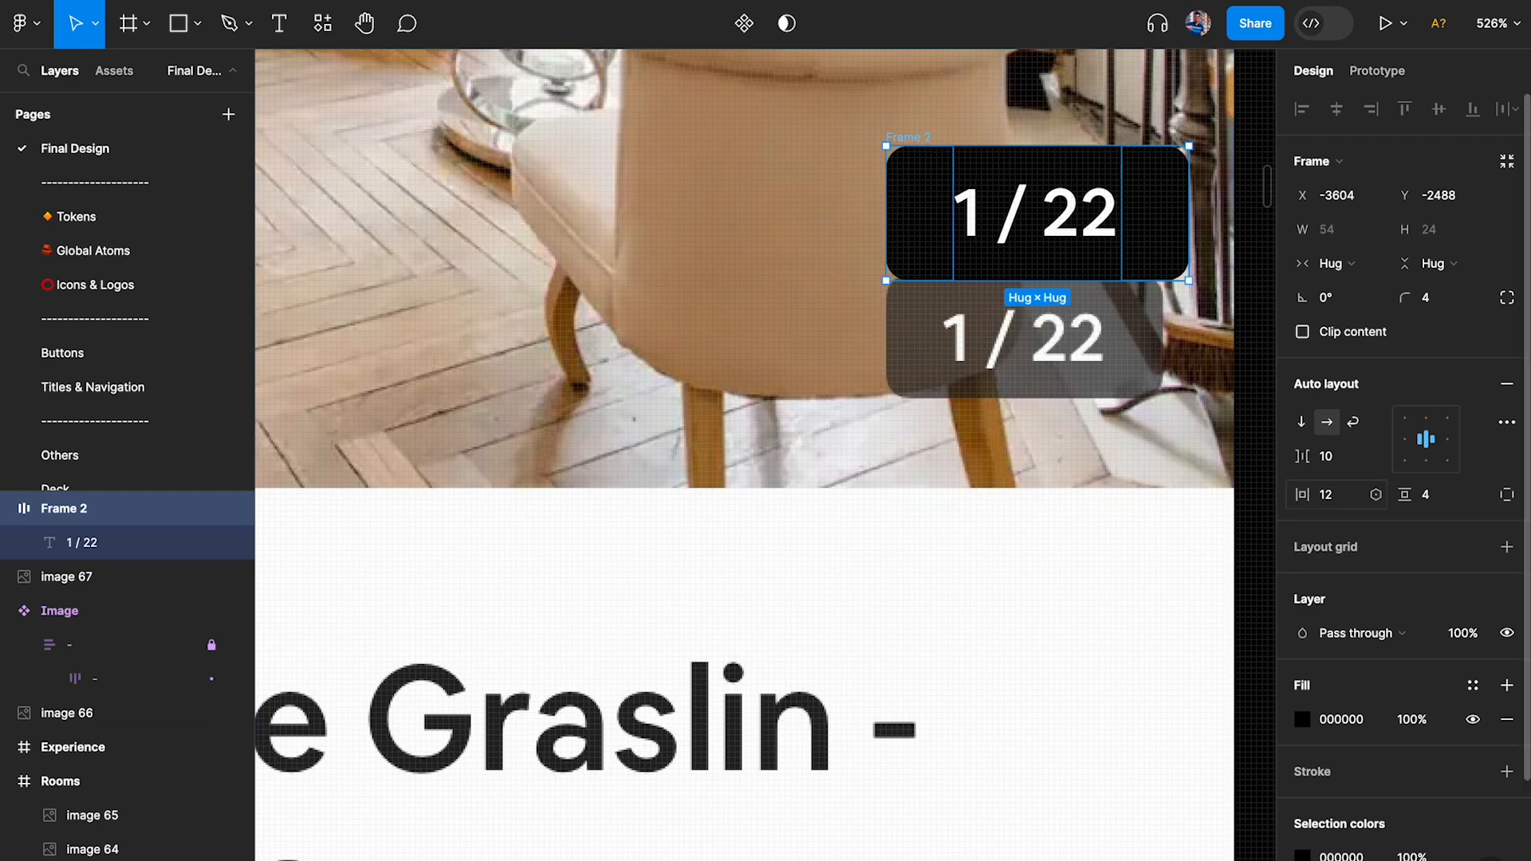
# Compare the 1 / 22 counter frame with the Graslin badge and nudge the frame up by 1 pixel.
pyautogui.scroll(3, 1162, 341)
pyautogui.hscroll(3, 1161, 341)
pyautogui.click(1162, 341)
pyautogui.scroll(3, 1019, 430)
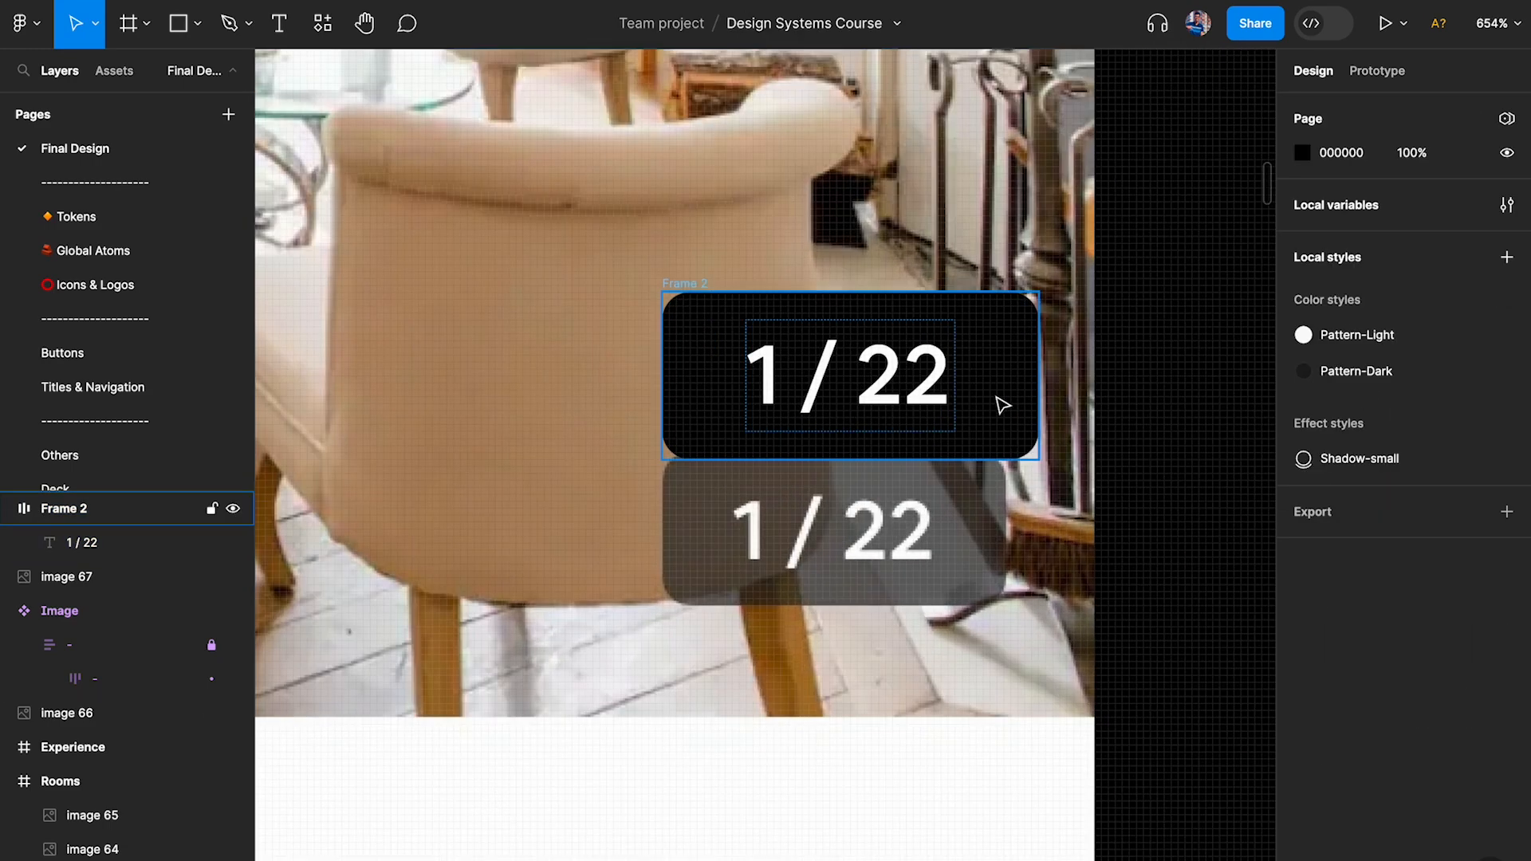
pyautogui.click(1019, 430)
pyautogui.scroll(2, 976, 379)
pyautogui.scroll(2, 869, 495)
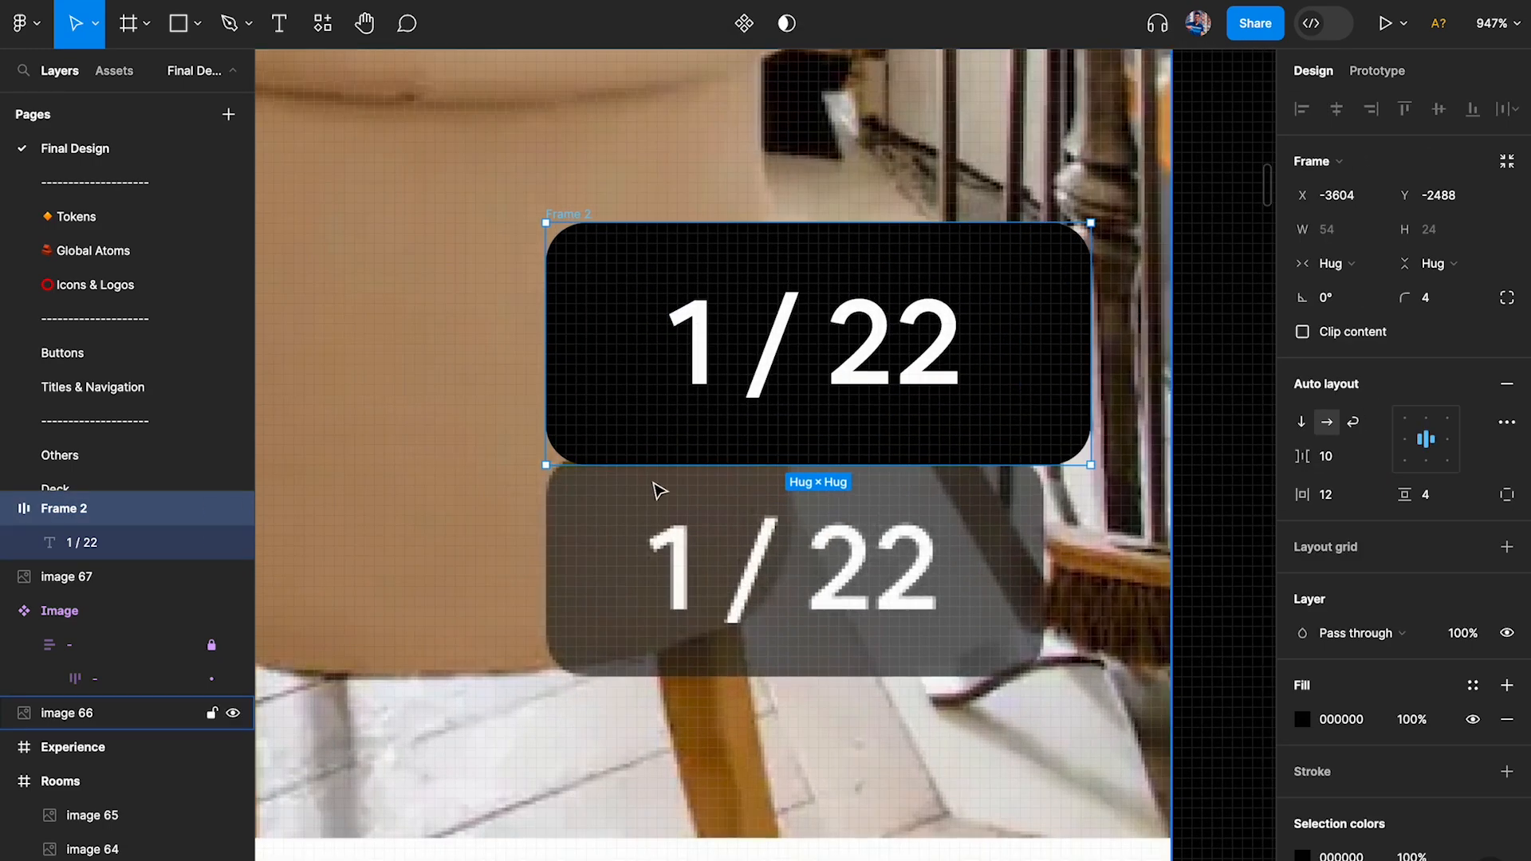
pyautogui.press('Up')
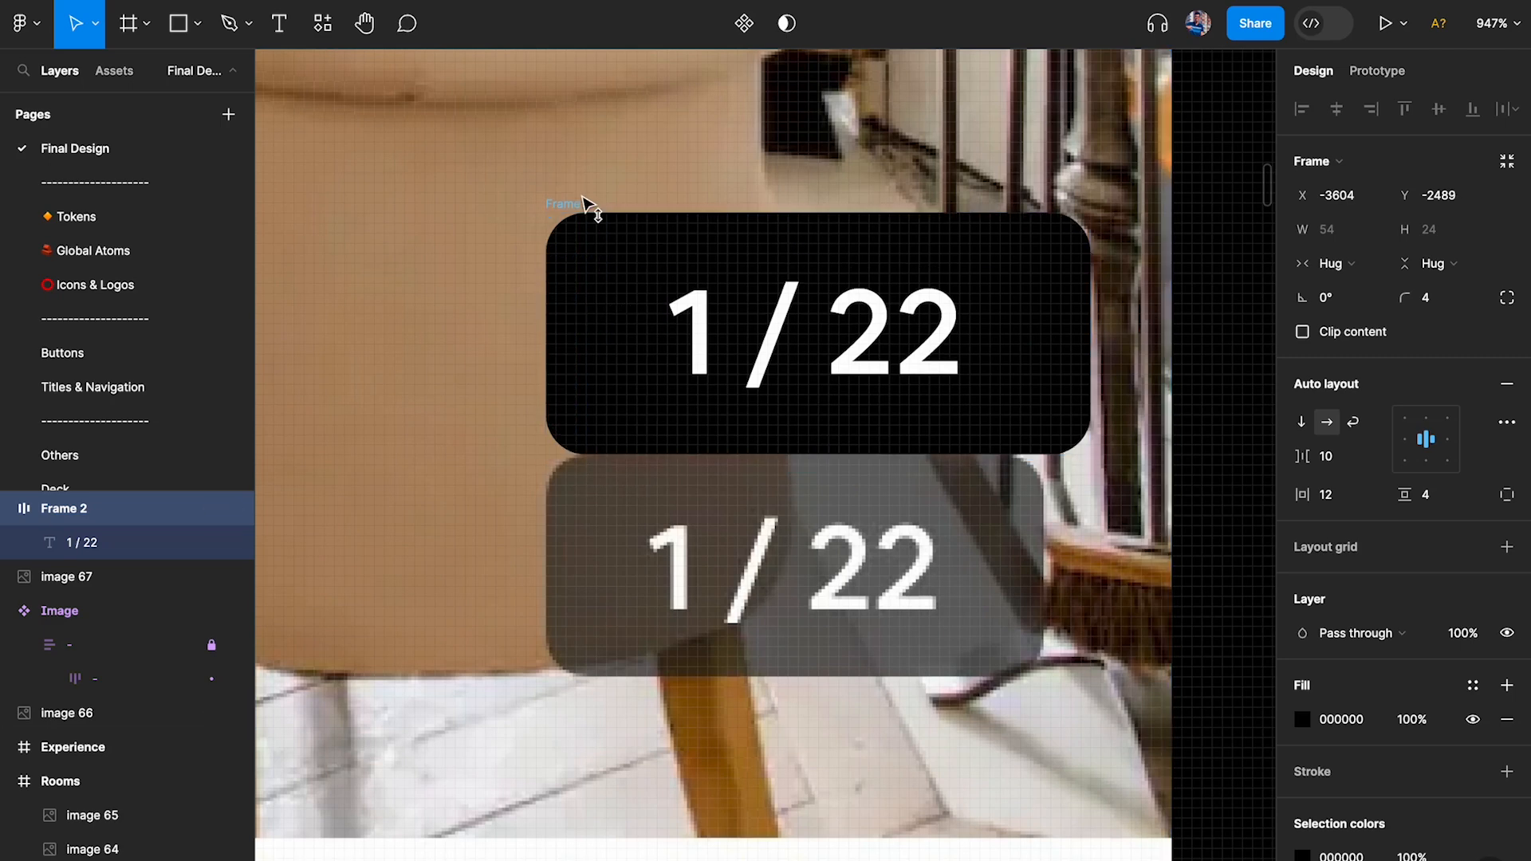
# Try the counter frame's black fill at 60% and 50% opacity against the Graslin badge.
pyautogui.scroll(-3, 1483, 591)
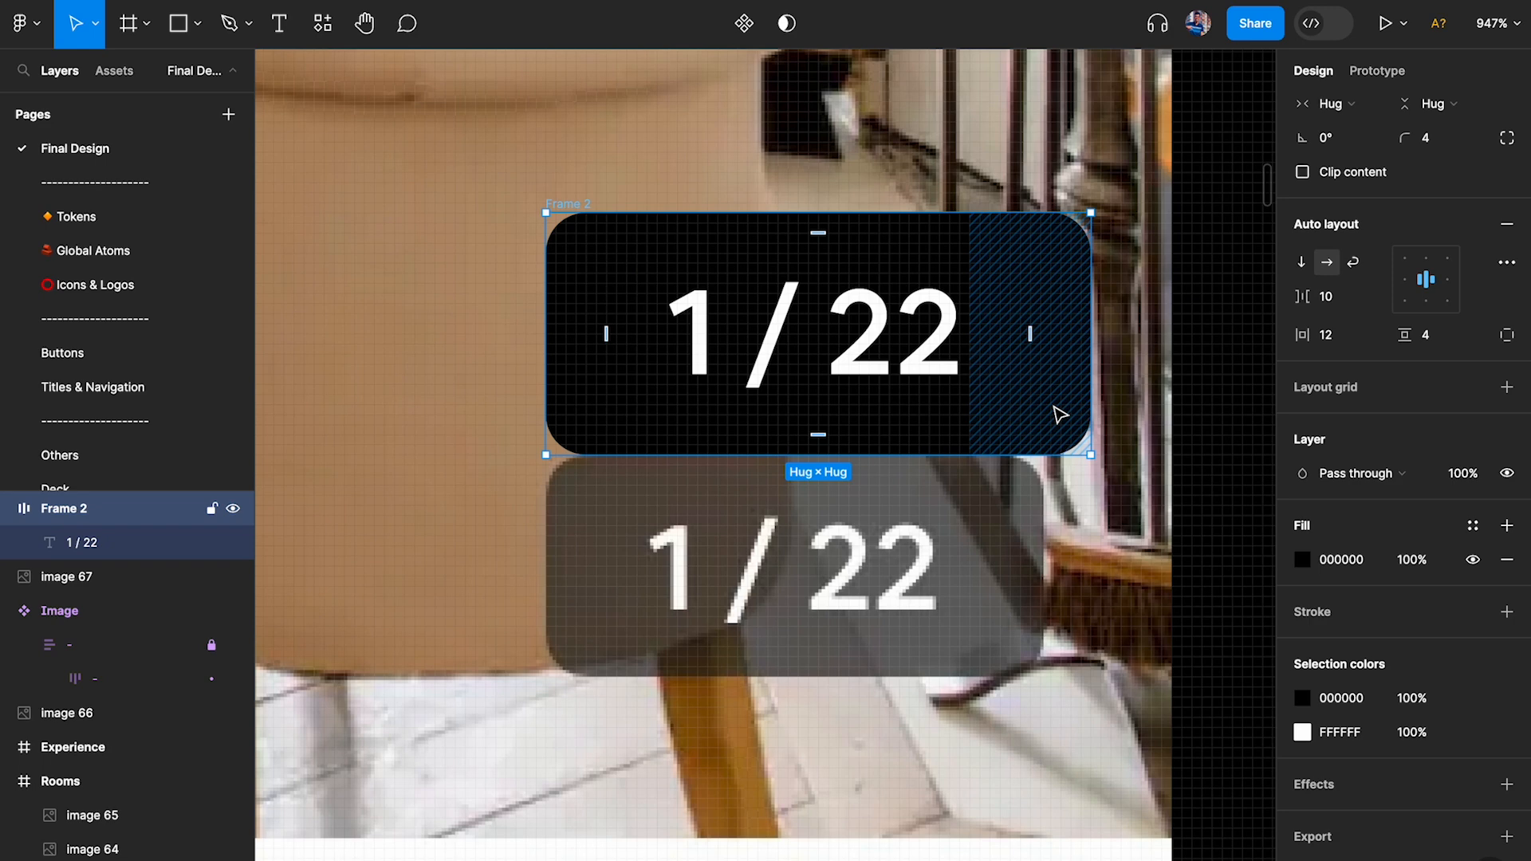
pyautogui.click(1371, 563)
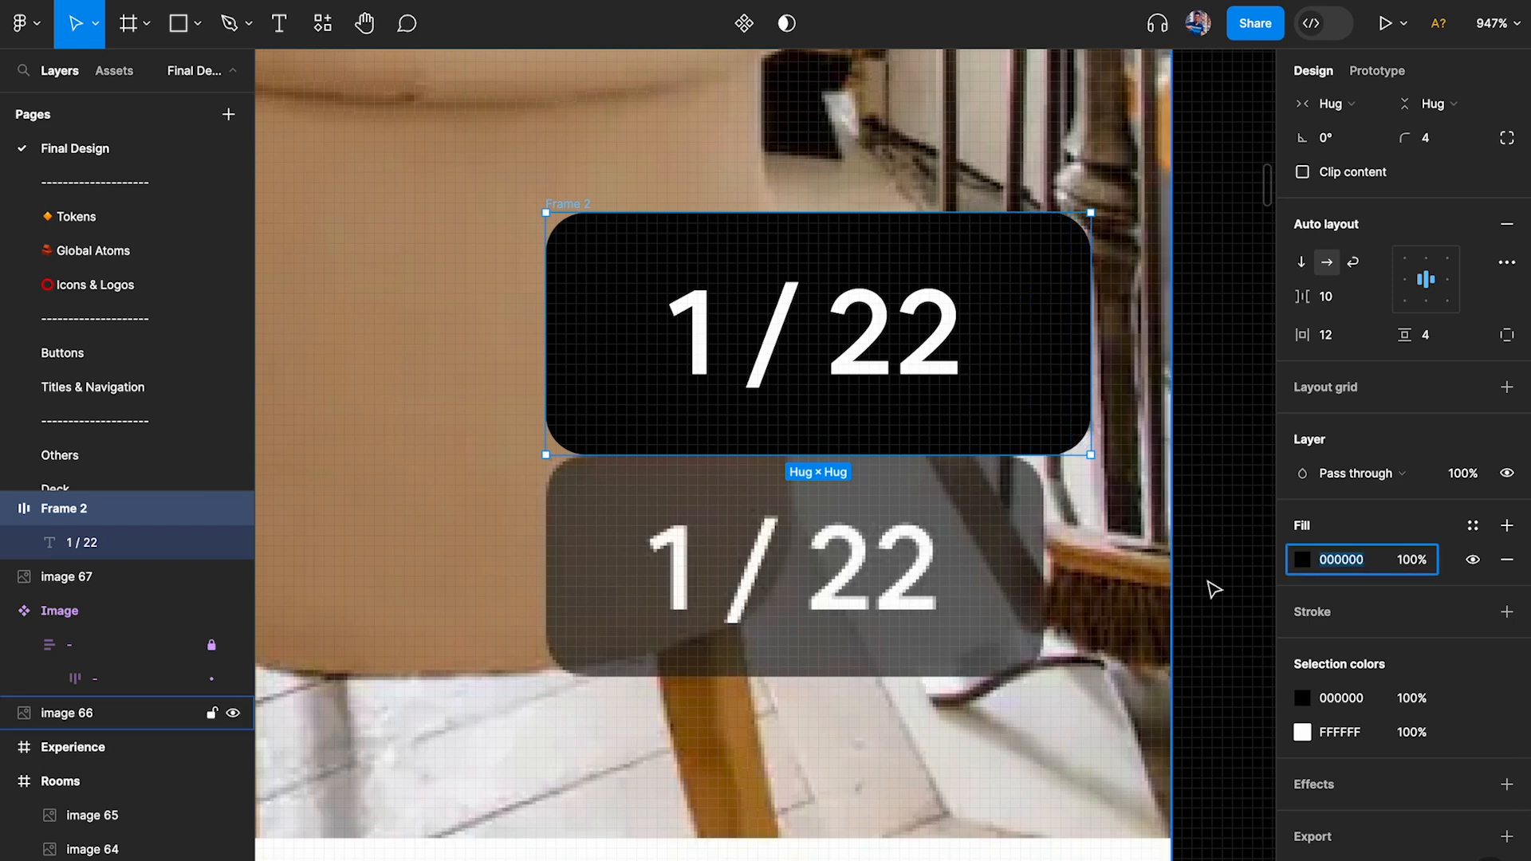
pyautogui.write('60')
pyautogui.press('Return')
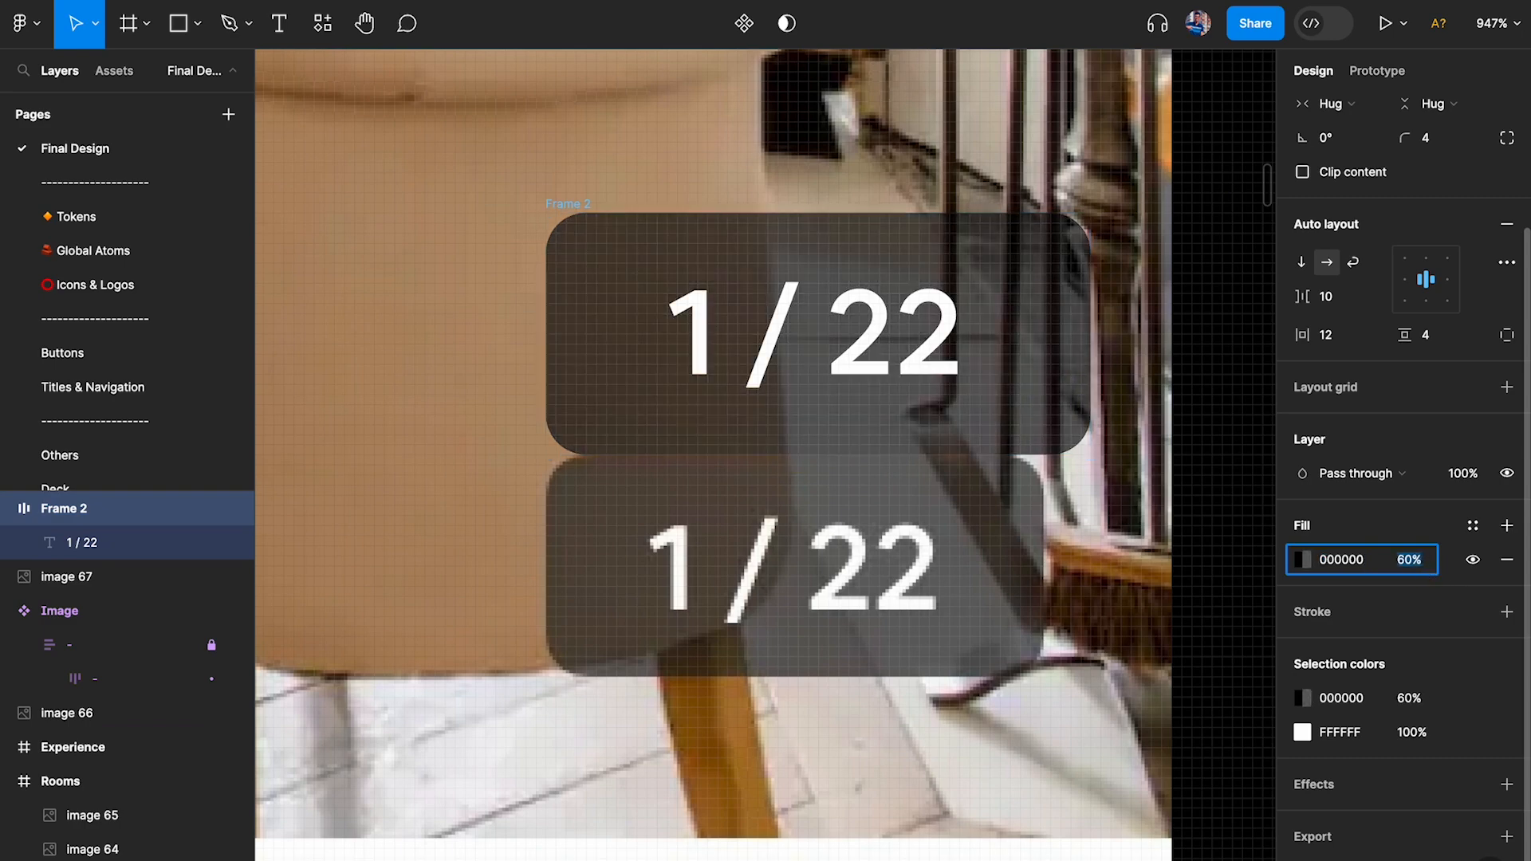
pyautogui.write('50')
pyautogui.press('Return')
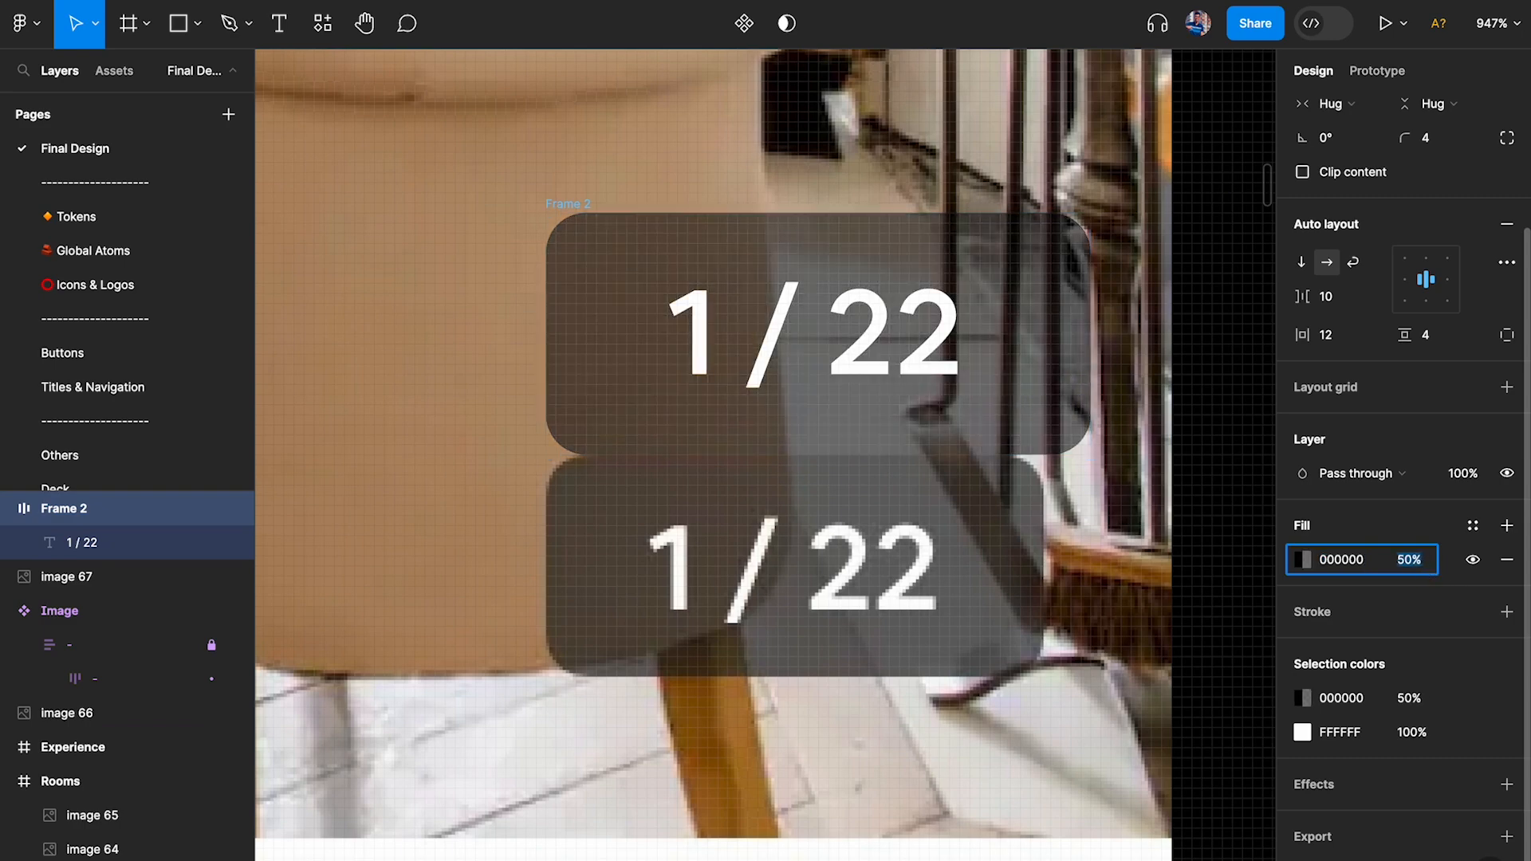
pyautogui.click(1016, 668)
pyautogui.scroll(-5, 1015, 667)
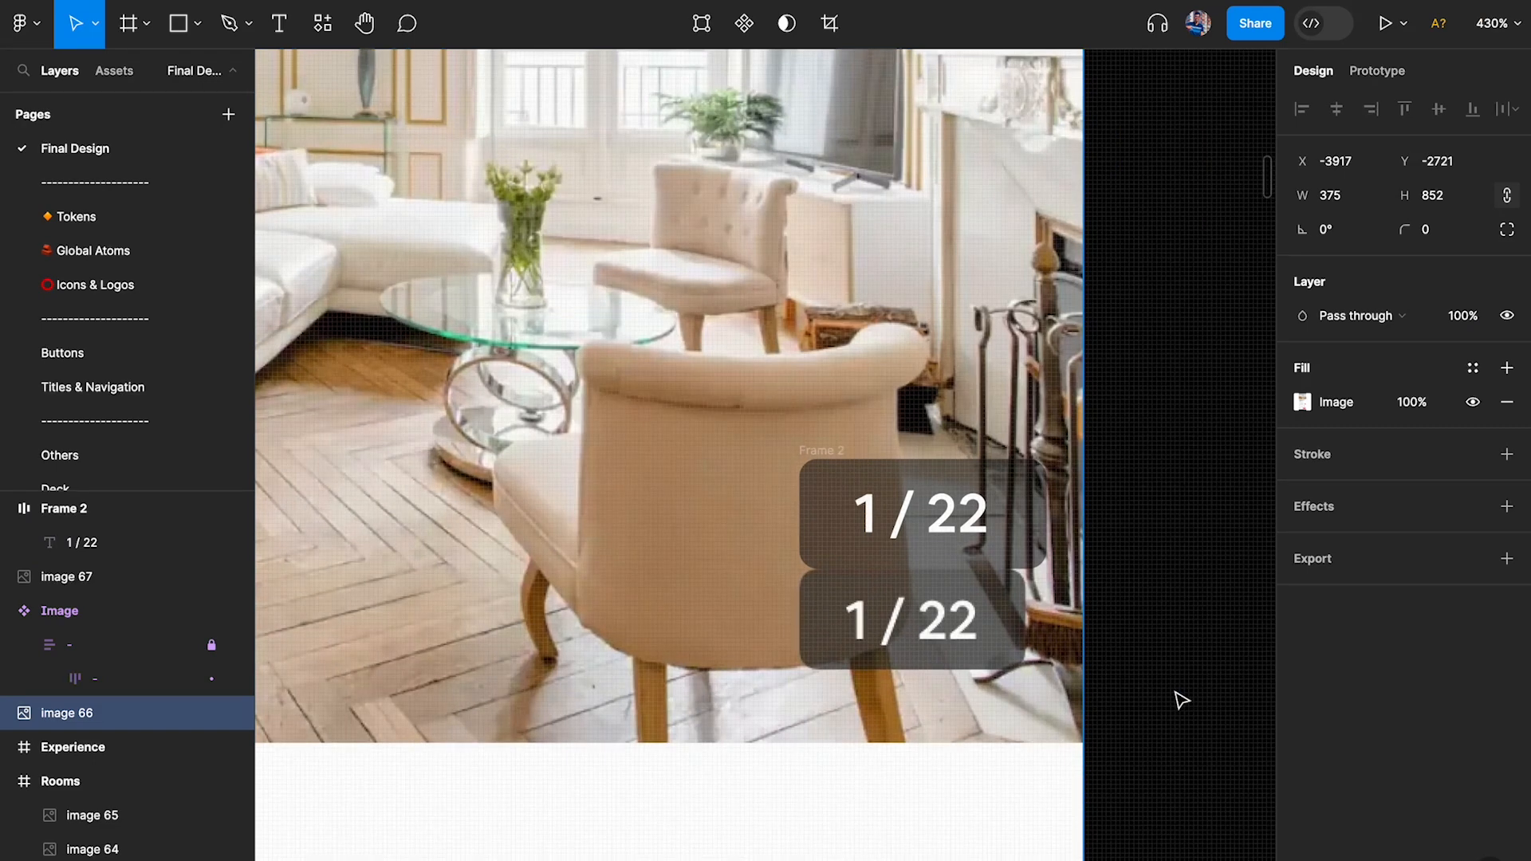
# Set the counter frame's fill opacity to 55% and move the frame up, clear of the Graslin badge.
pyautogui.click(1025, 518)
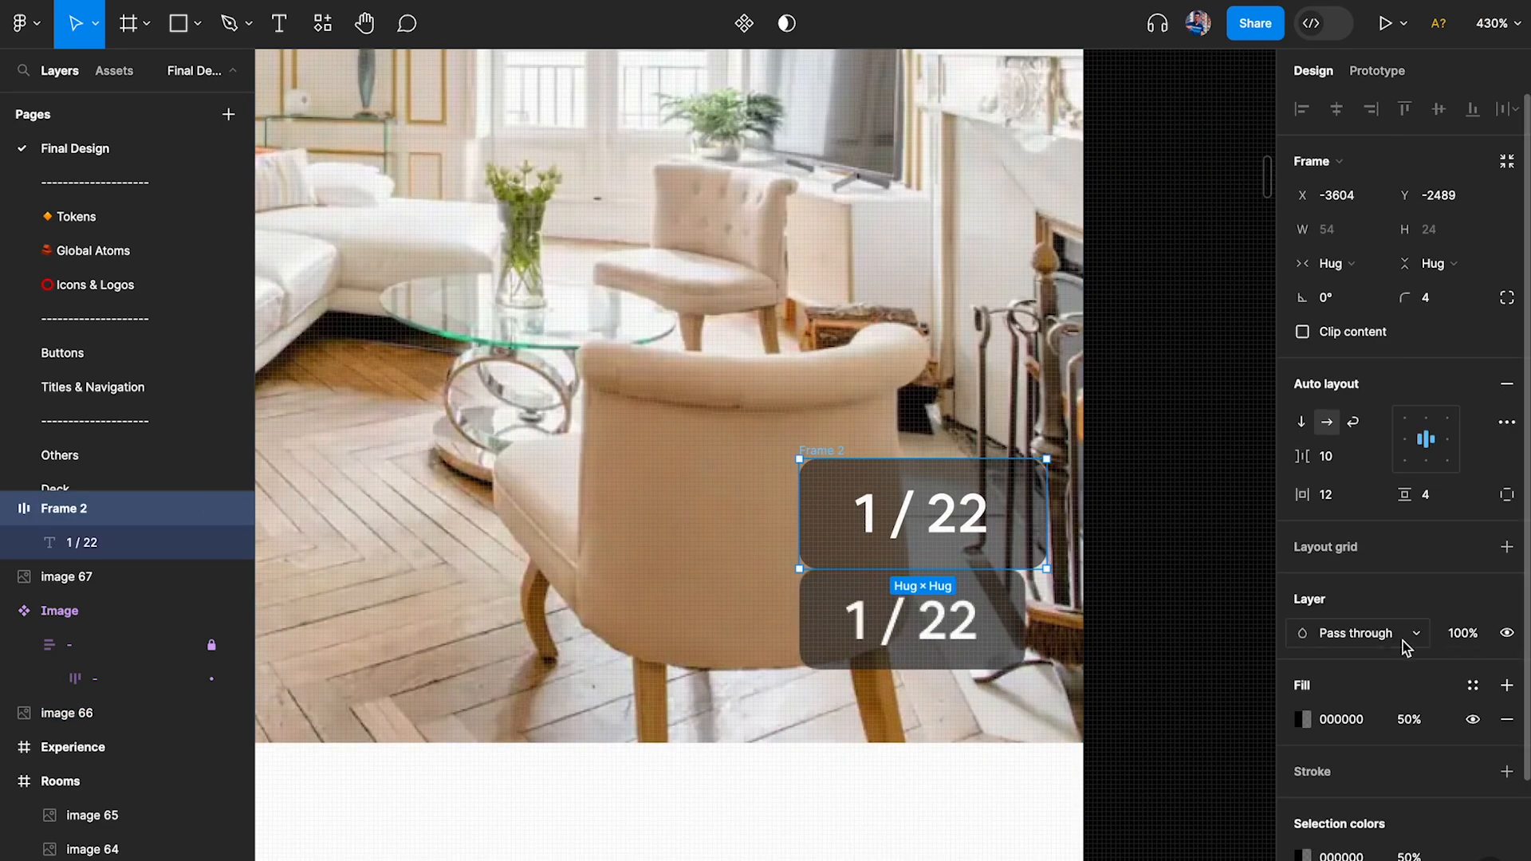
pyautogui.click(1416, 719)
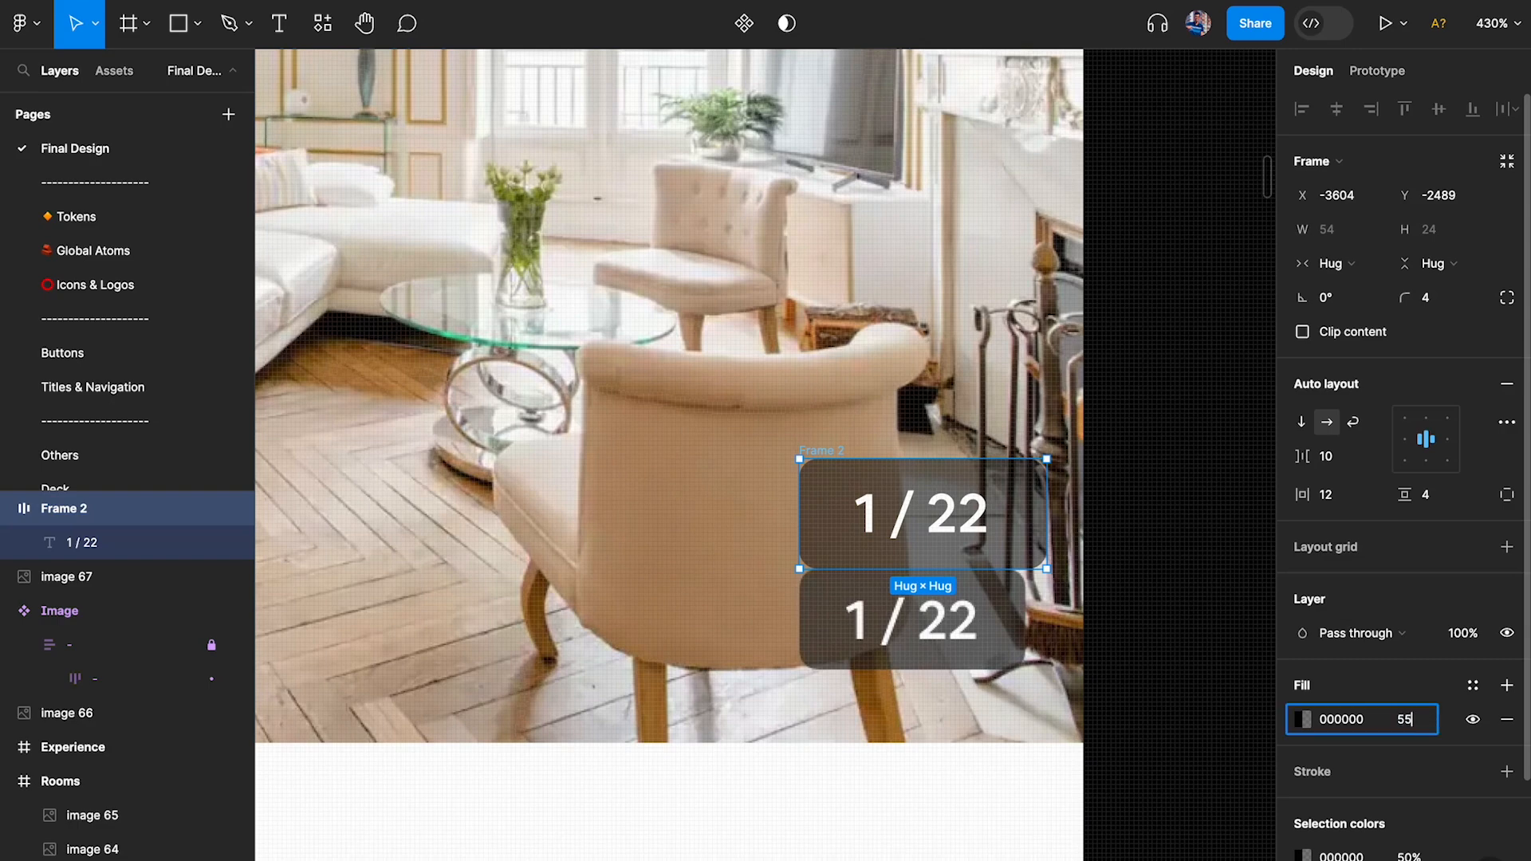
pyautogui.click(1204, 590)
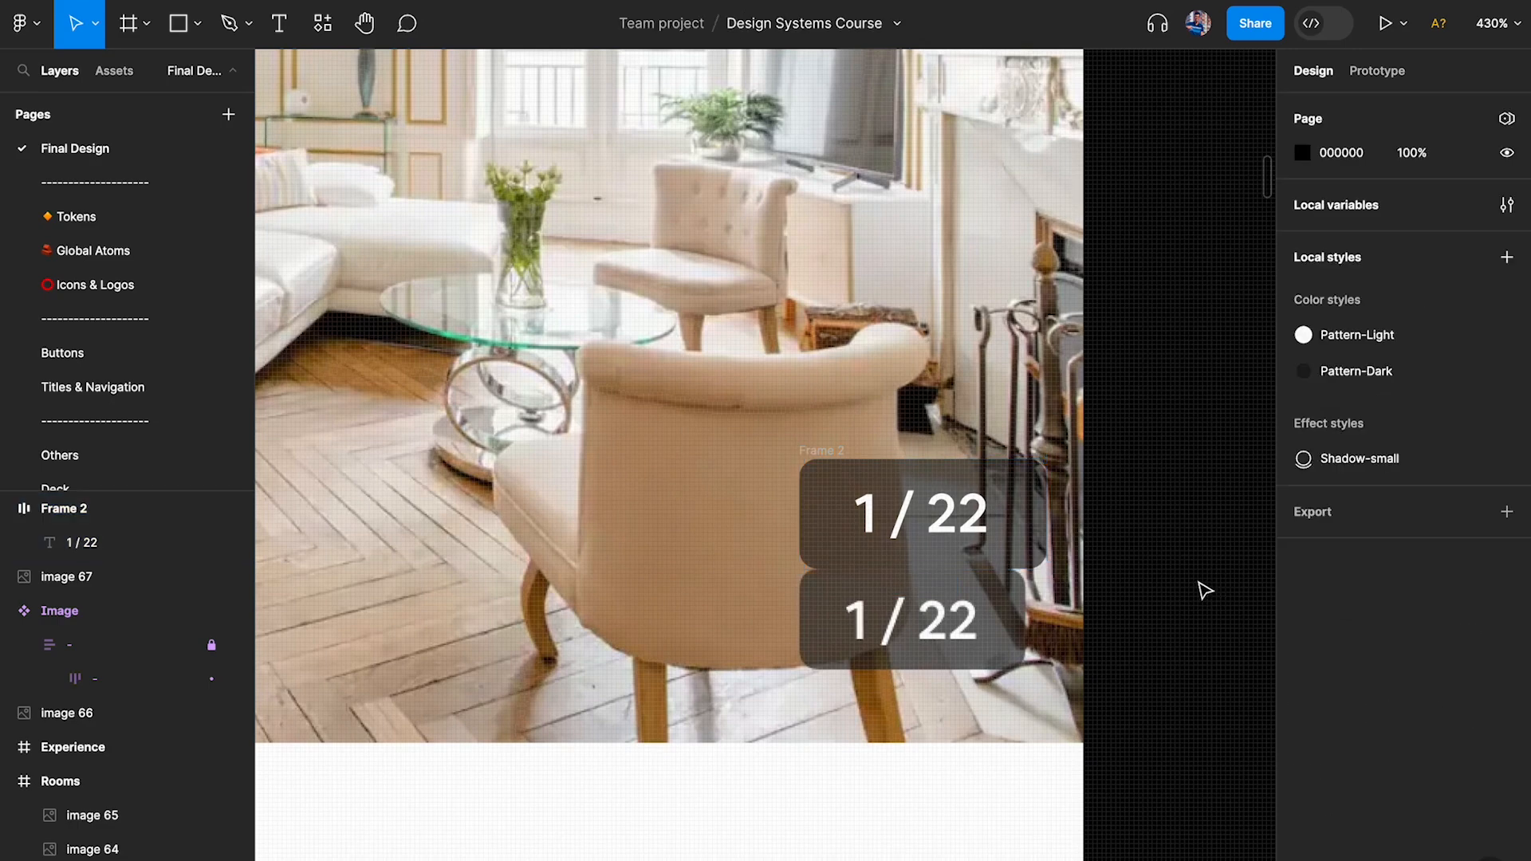
pyautogui.click(870, 461)
pyautogui.scroll(3, 824, 458)
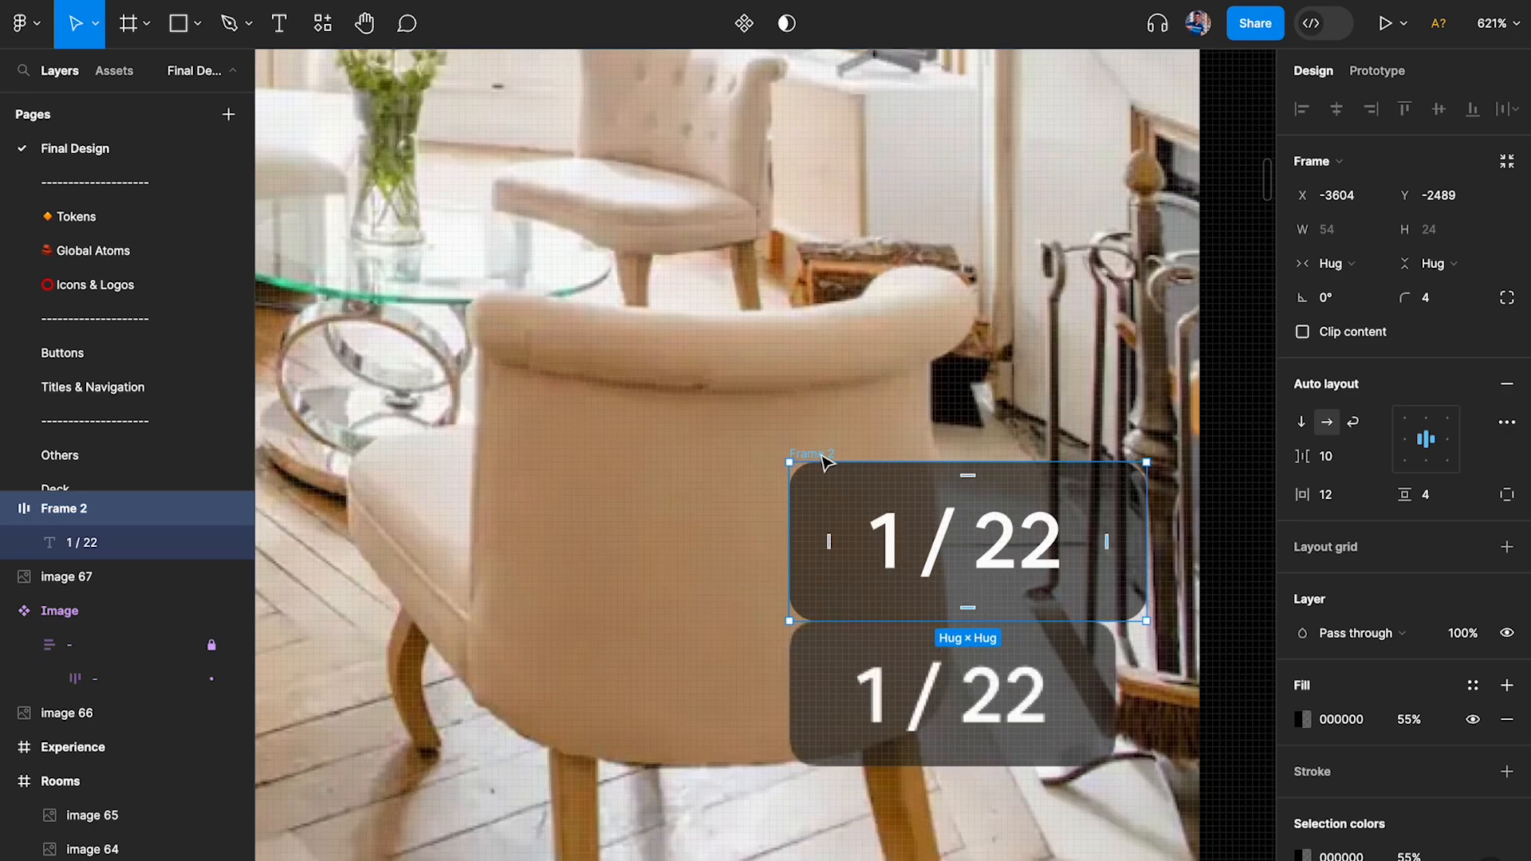
pyautogui.moveTo(824, 456); pyautogui.dragTo(846, 345)
pyautogui.scroll(-3, 1340, 622)
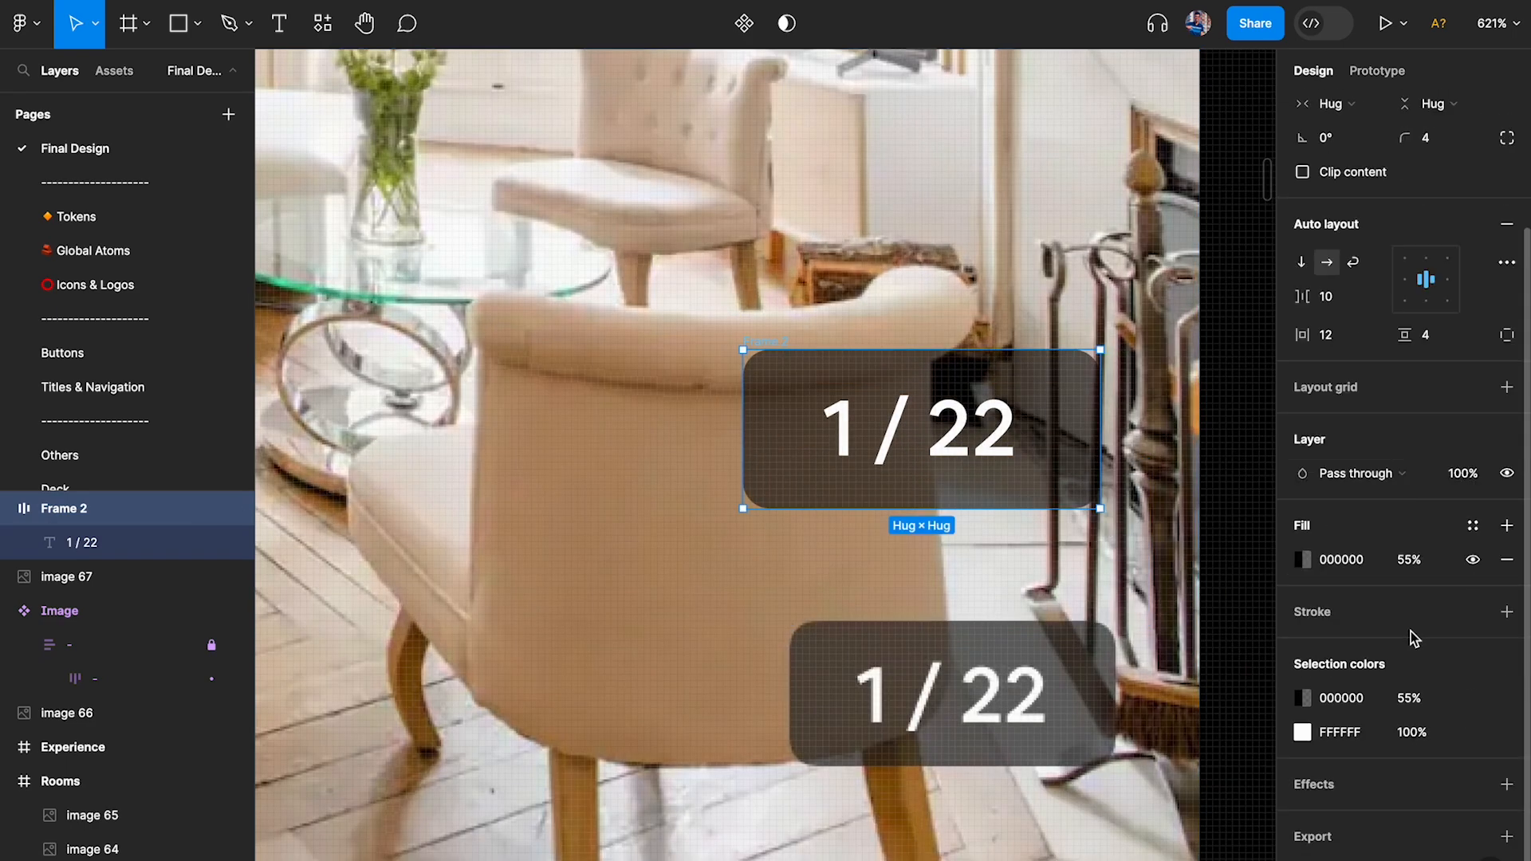
pyautogui.click(1472, 526)
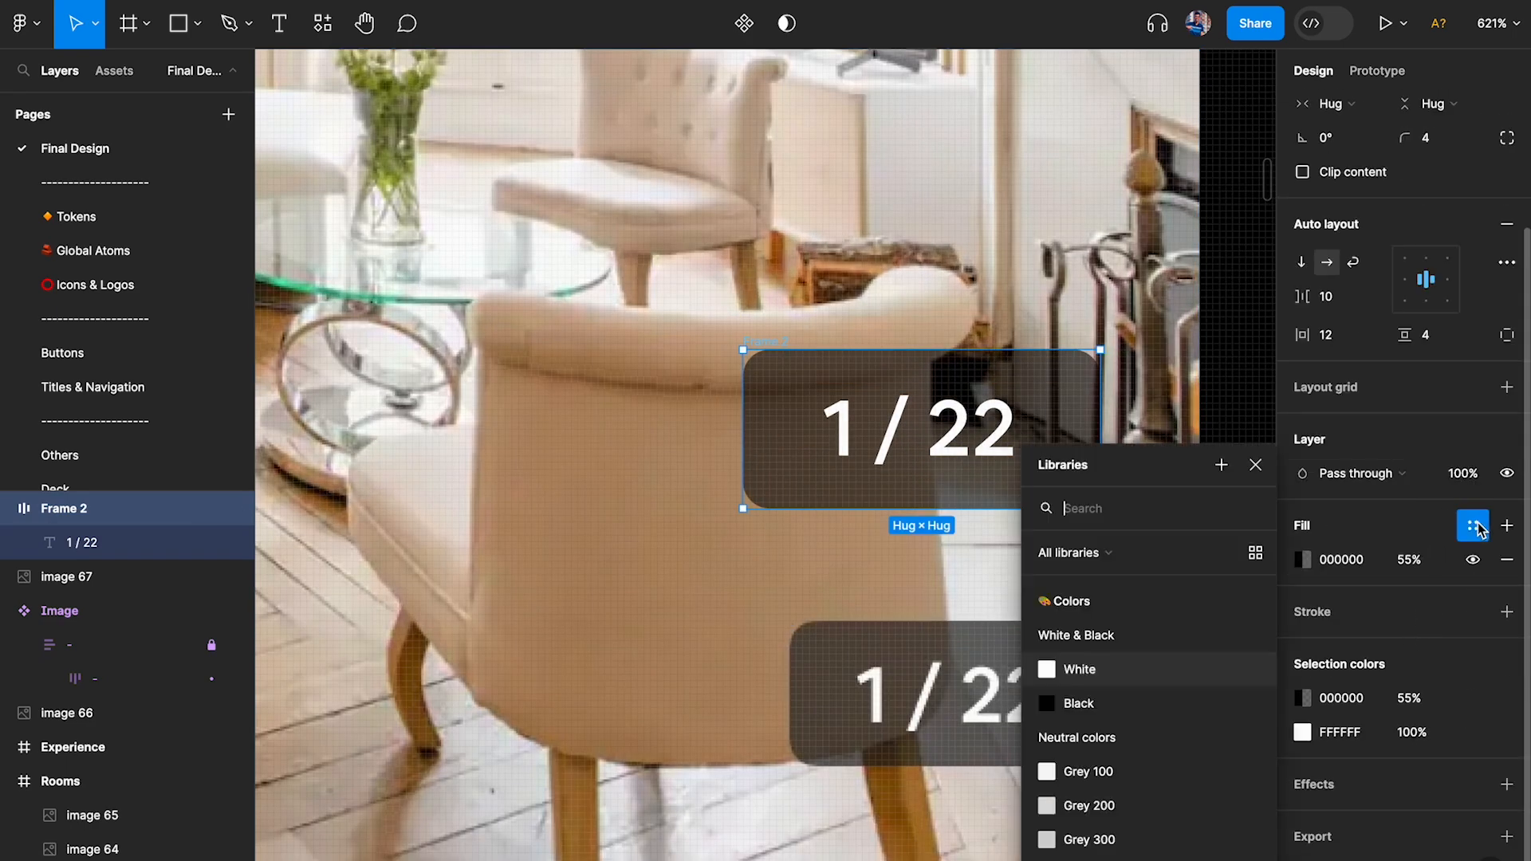
pyautogui.click(1220, 464)
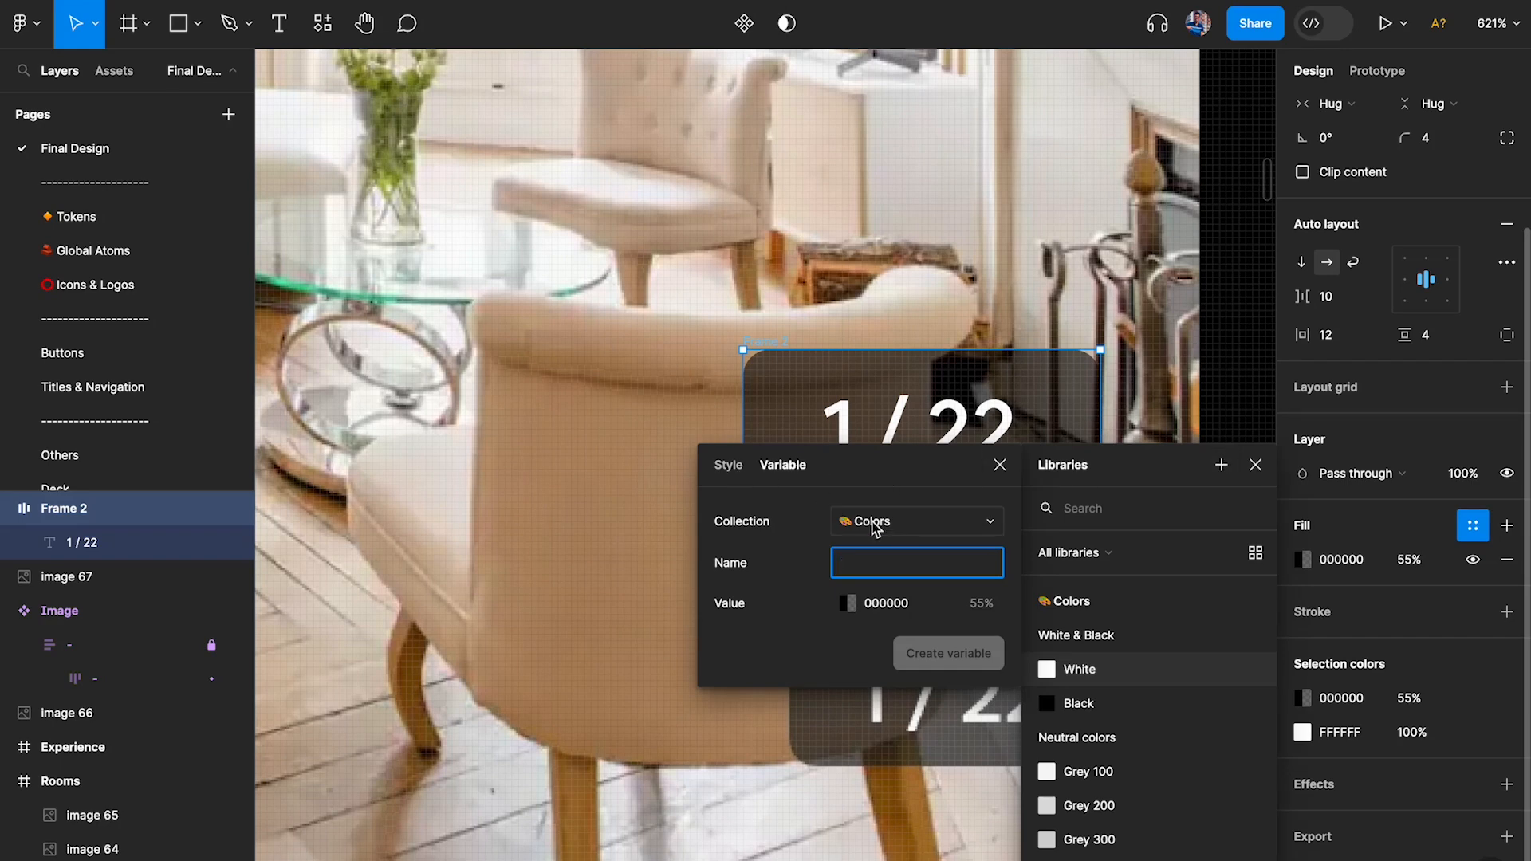
pyautogui.click(1000, 465)
pyautogui.click(1256, 464)
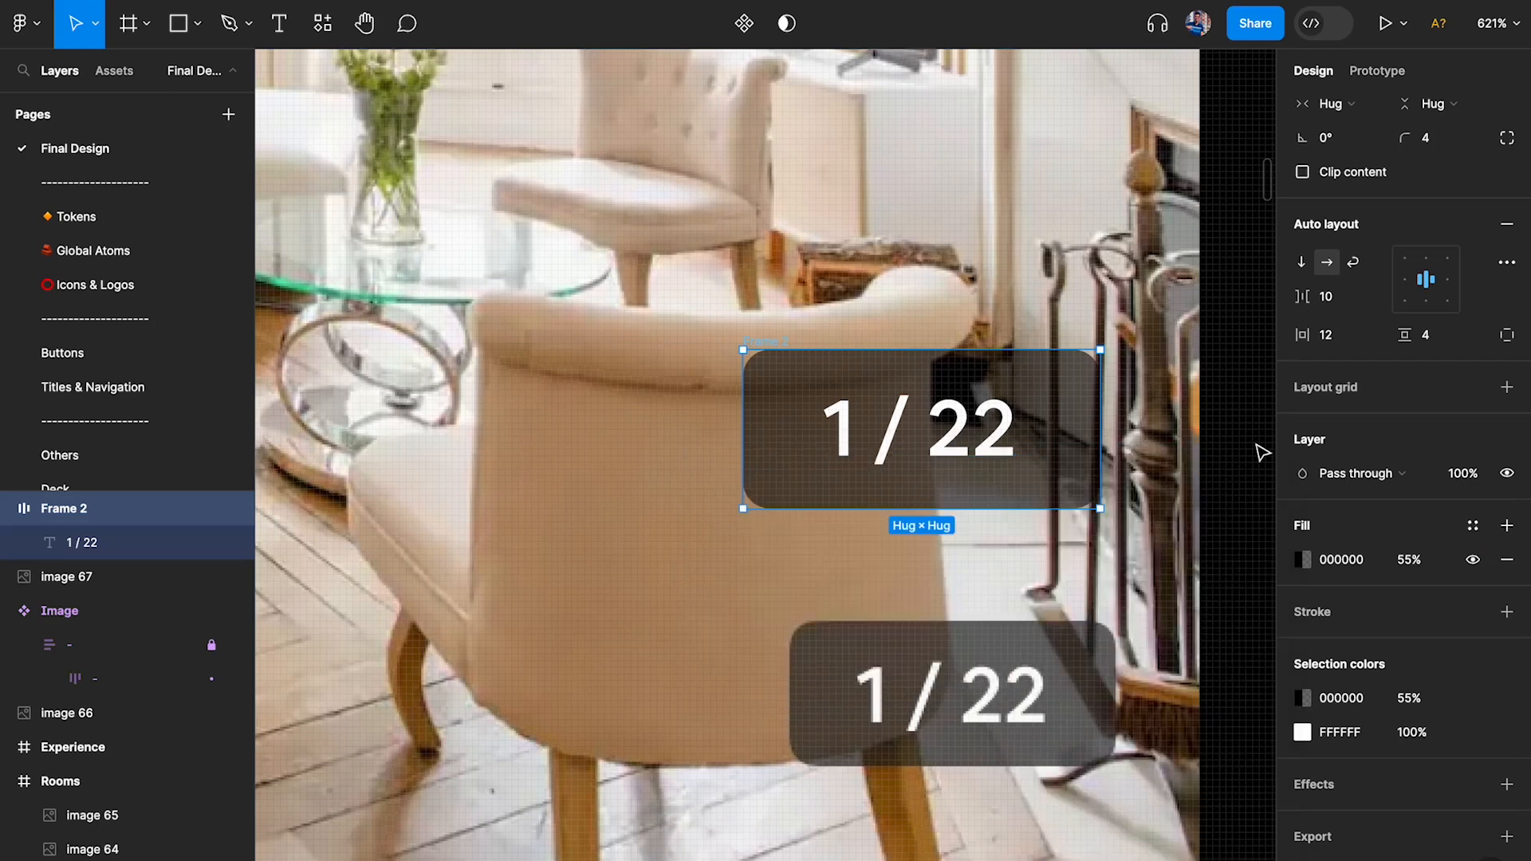
# Create a color variable named Transparent in the Surface group of the Tokens collection.
pyautogui.click(1260, 389)
pyautogui.click(1506, 205)
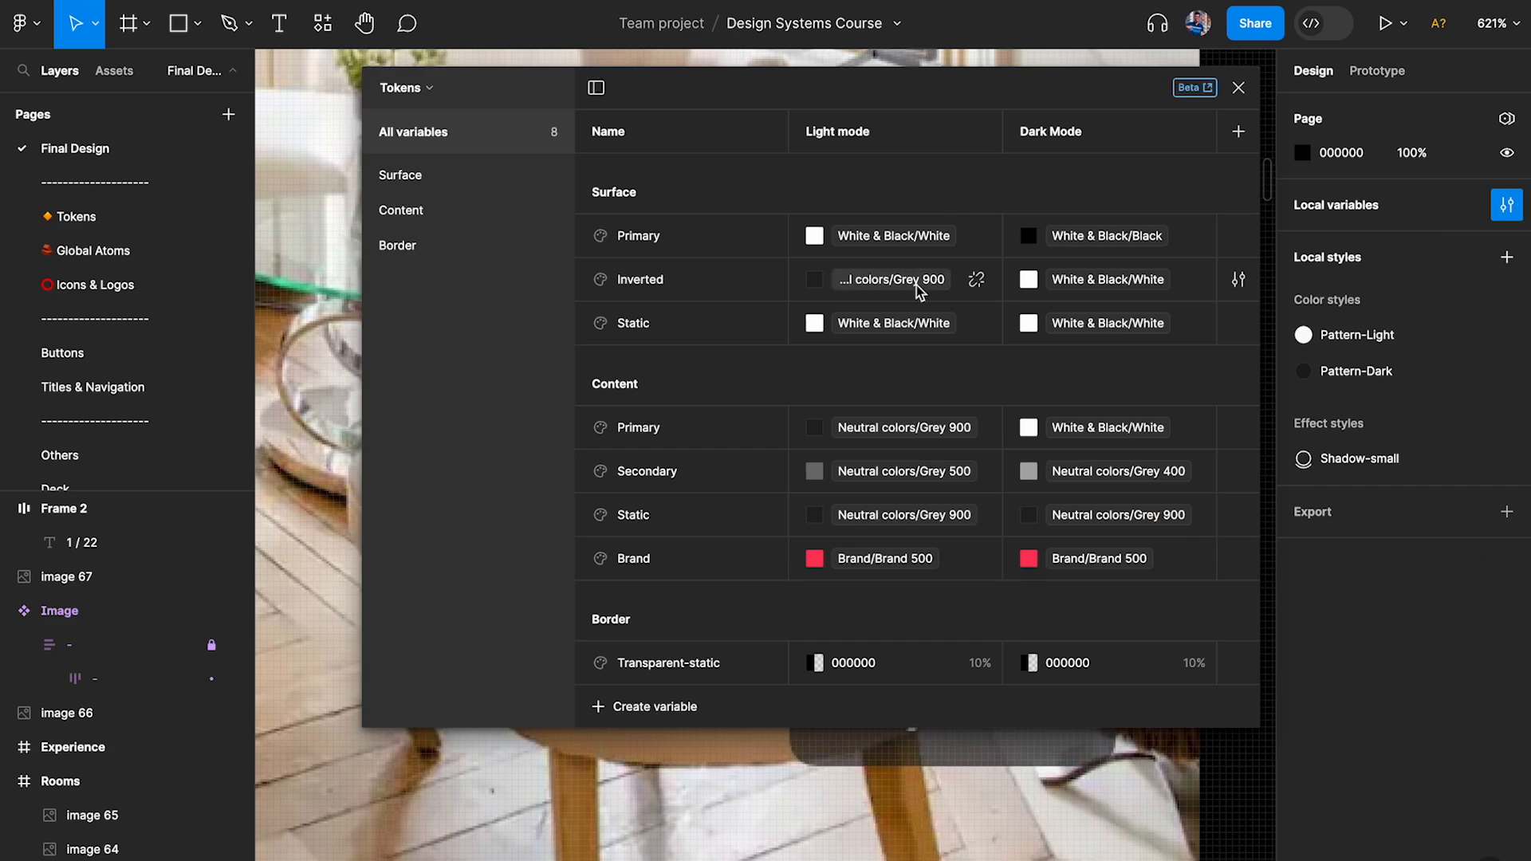
pyautogui.moveTo(727, 83); pyautogui.dragTo(363, 248)
pyautogui.scroll(-2, 906, 130)
pyautogui.moveTo(668, 268); pyautogui.dragTo(723, 166)
pyautogui.moveTo(333, 164); pyautogui.dragTo(334, 122)
pyautogui.click(113, 204)
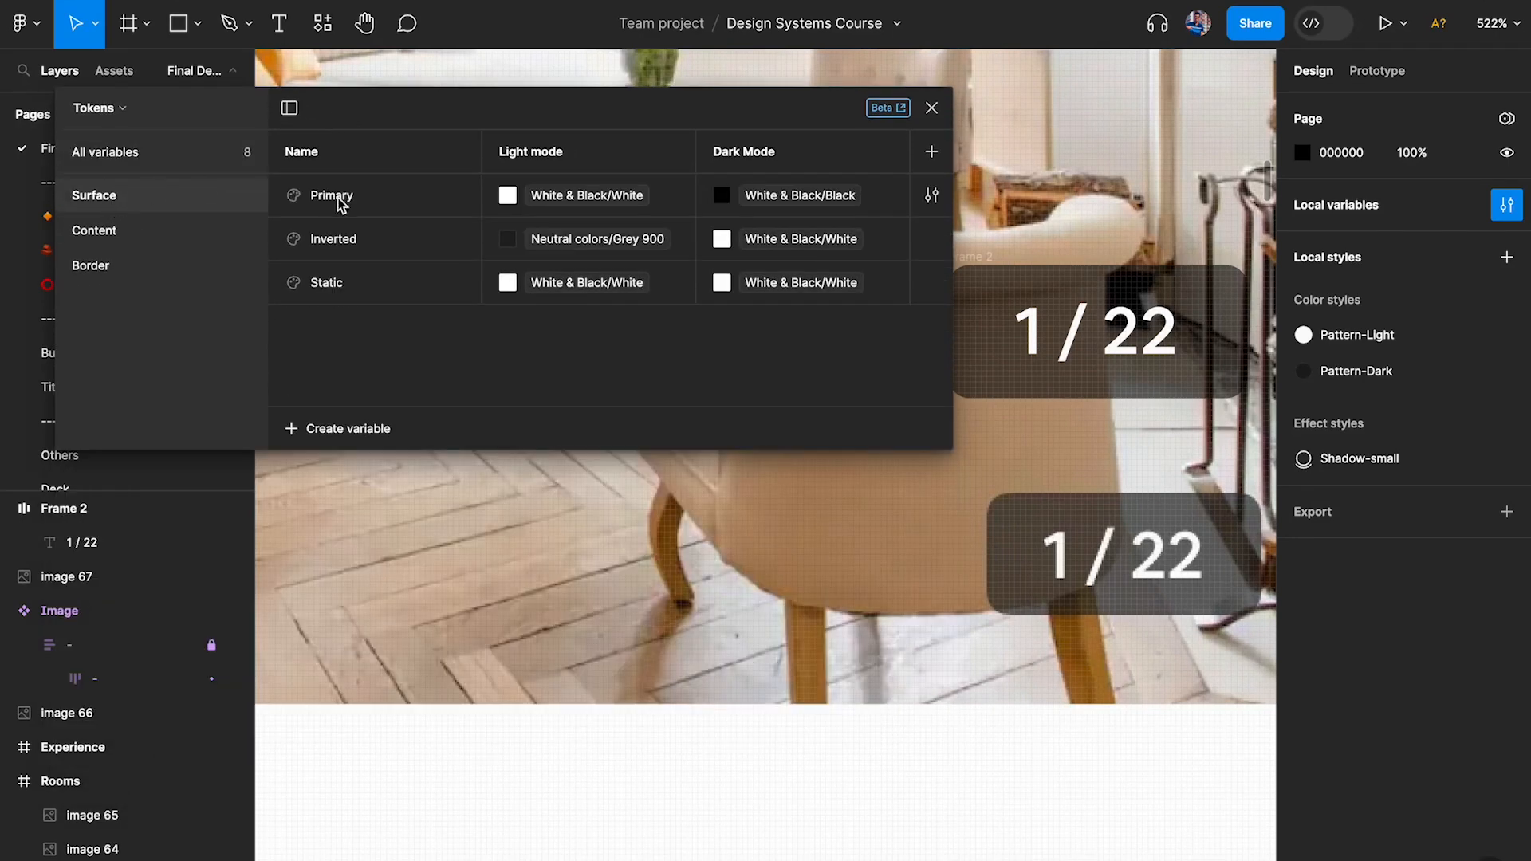
pyautogui.moveTo(342, 205); pyautogui.dragTo(406, 231)
pyautogui.click(371, 429)
pyautogui.click(382, 474)
pyautogui.write('Transparent')
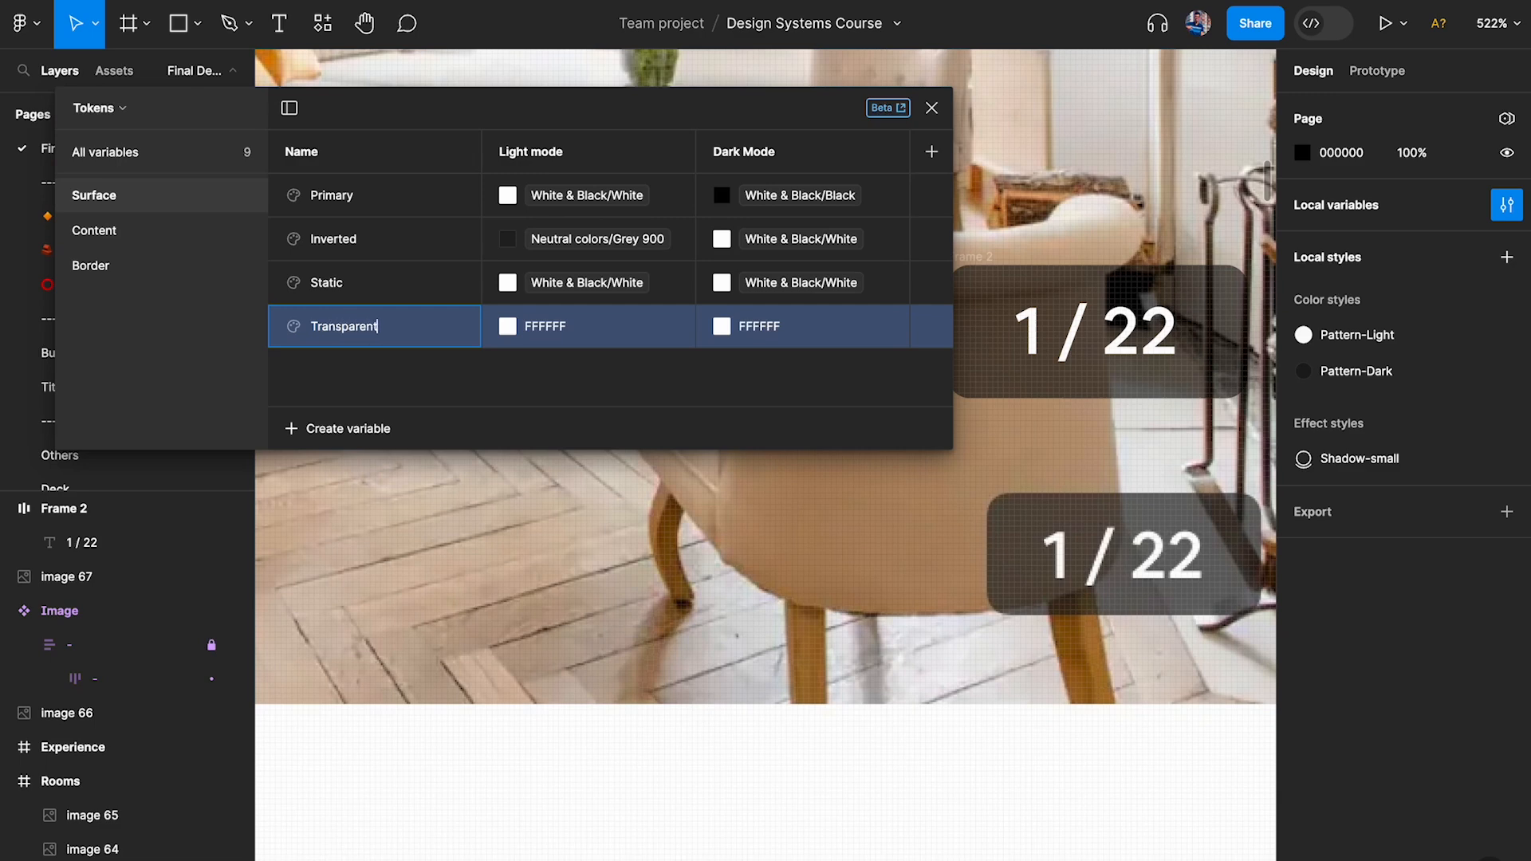
pyautogui.press('Return')
# Set the Transparent variable's Light mode value to 000000 at 55% opacity.
pyautogui.click(510, 328)
pyautogui.click(727, 720)
pyautogui.write('55')
pyautogui.press('Return')
pyautogui.click(813, 369)
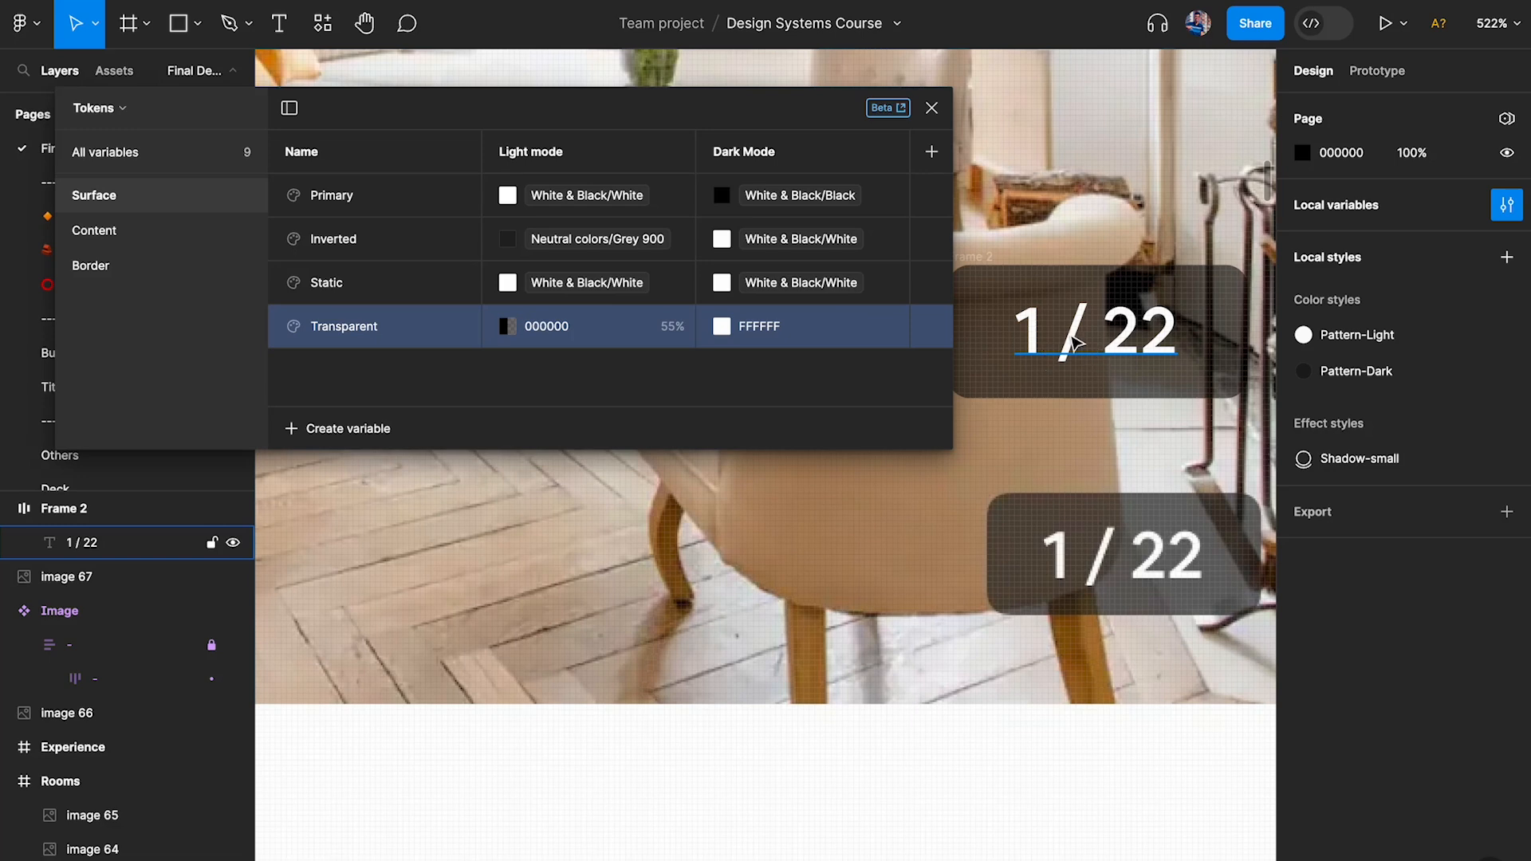
# Set the Transparent variable's Dark Mode value to 000000 at 55% opacity.
pyautogui.click(755, 325)
pyautogui.write('000000')
pyautogui.press('Return')
pyautogui.click(722, 326)
pyautogui.click(932, 721)
pyautogui.write('55')
pyautogui.press('Return')
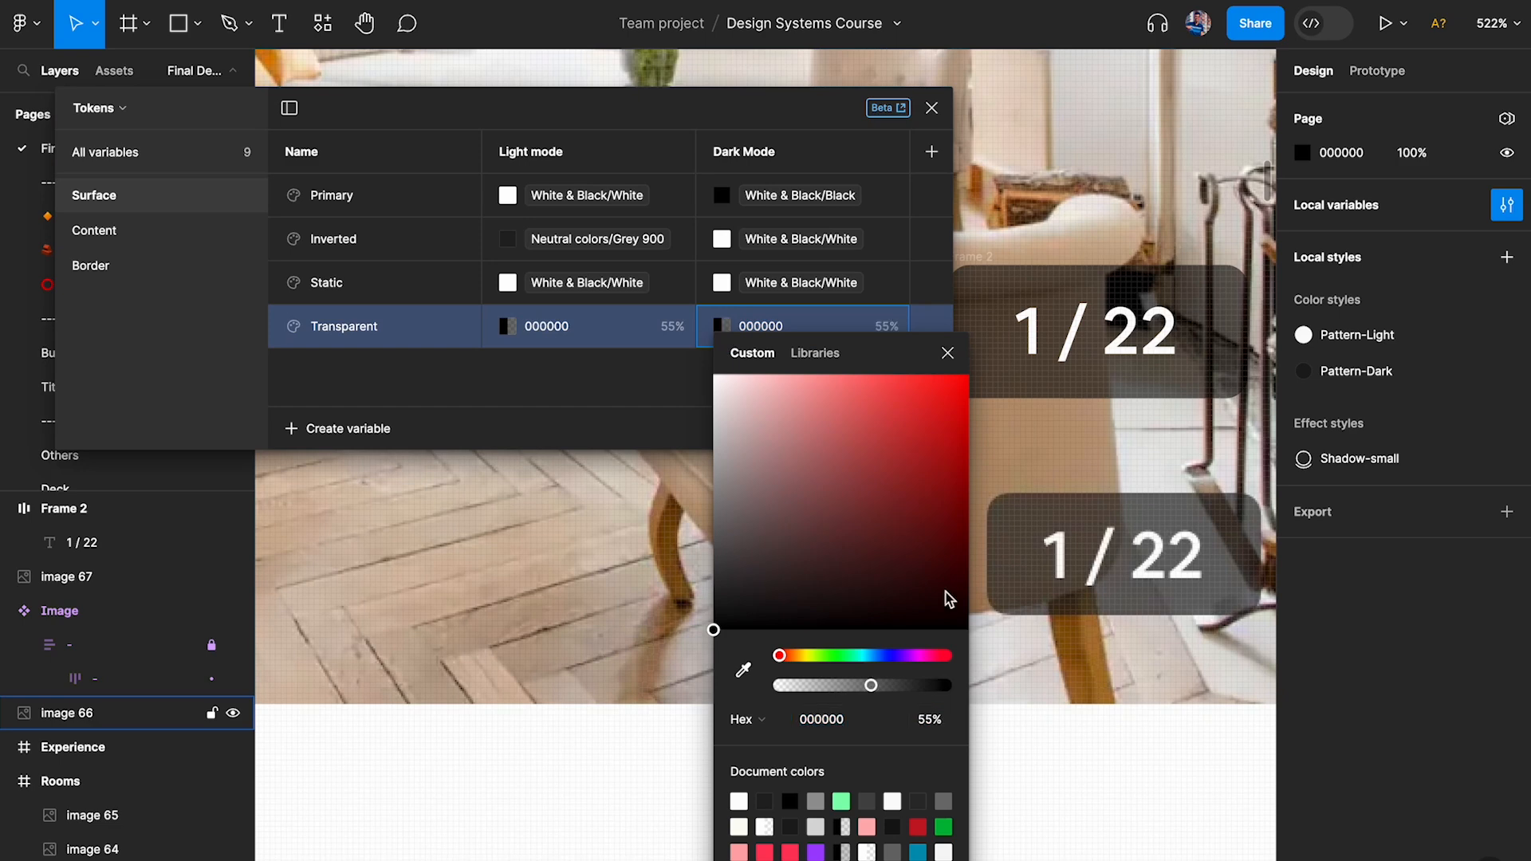
pyautogui.click(947, 352)
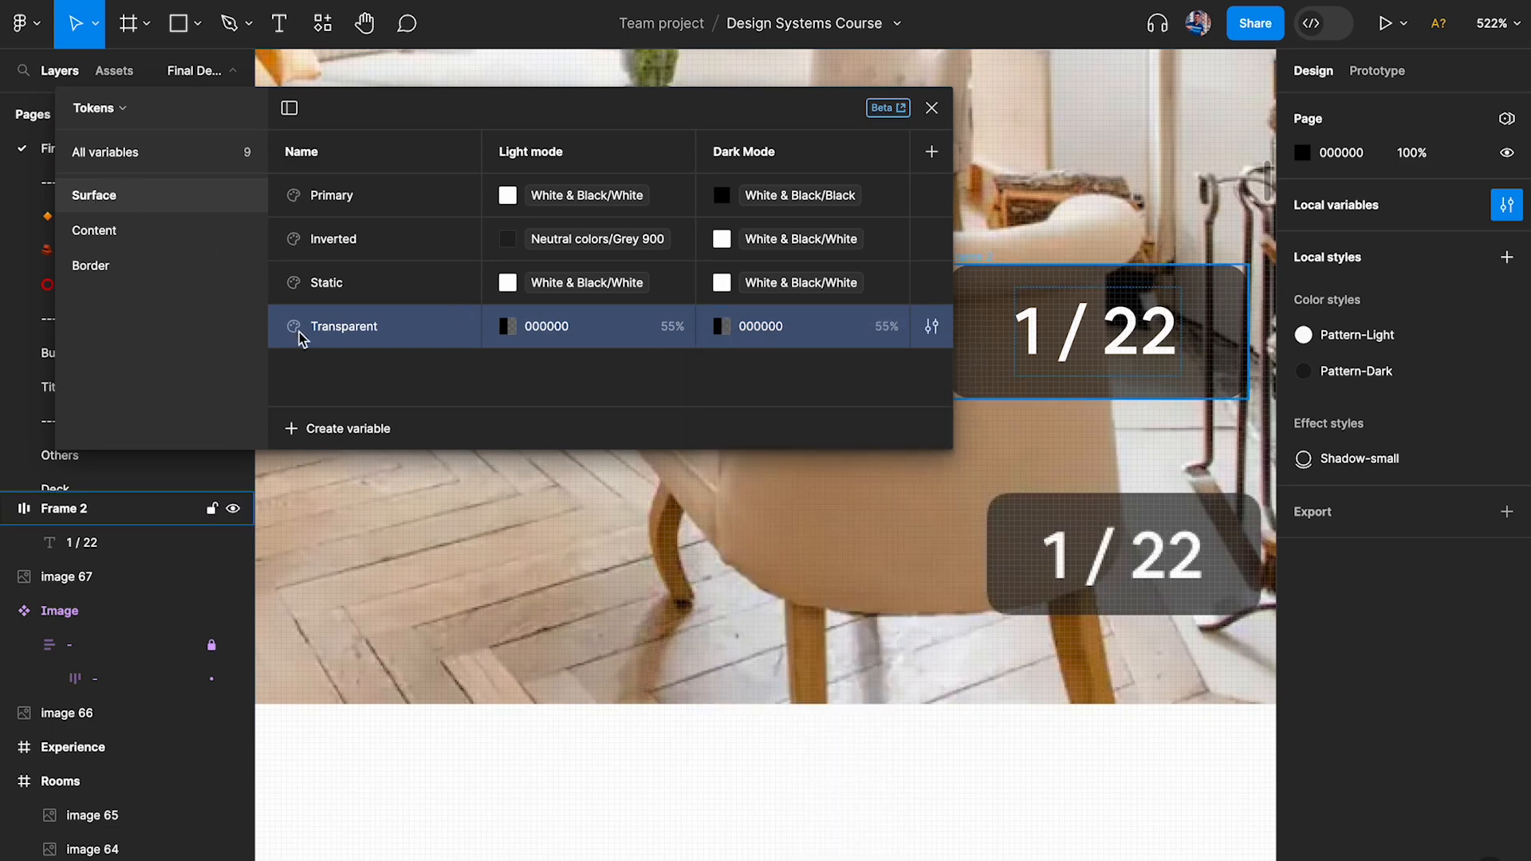
# Apply the Surface/Transparent variable to the fill of the 1 / 22 counter frame above the Graslin badge.
pyautogui.click(931, 108)
pyautogui.click(995, 323)
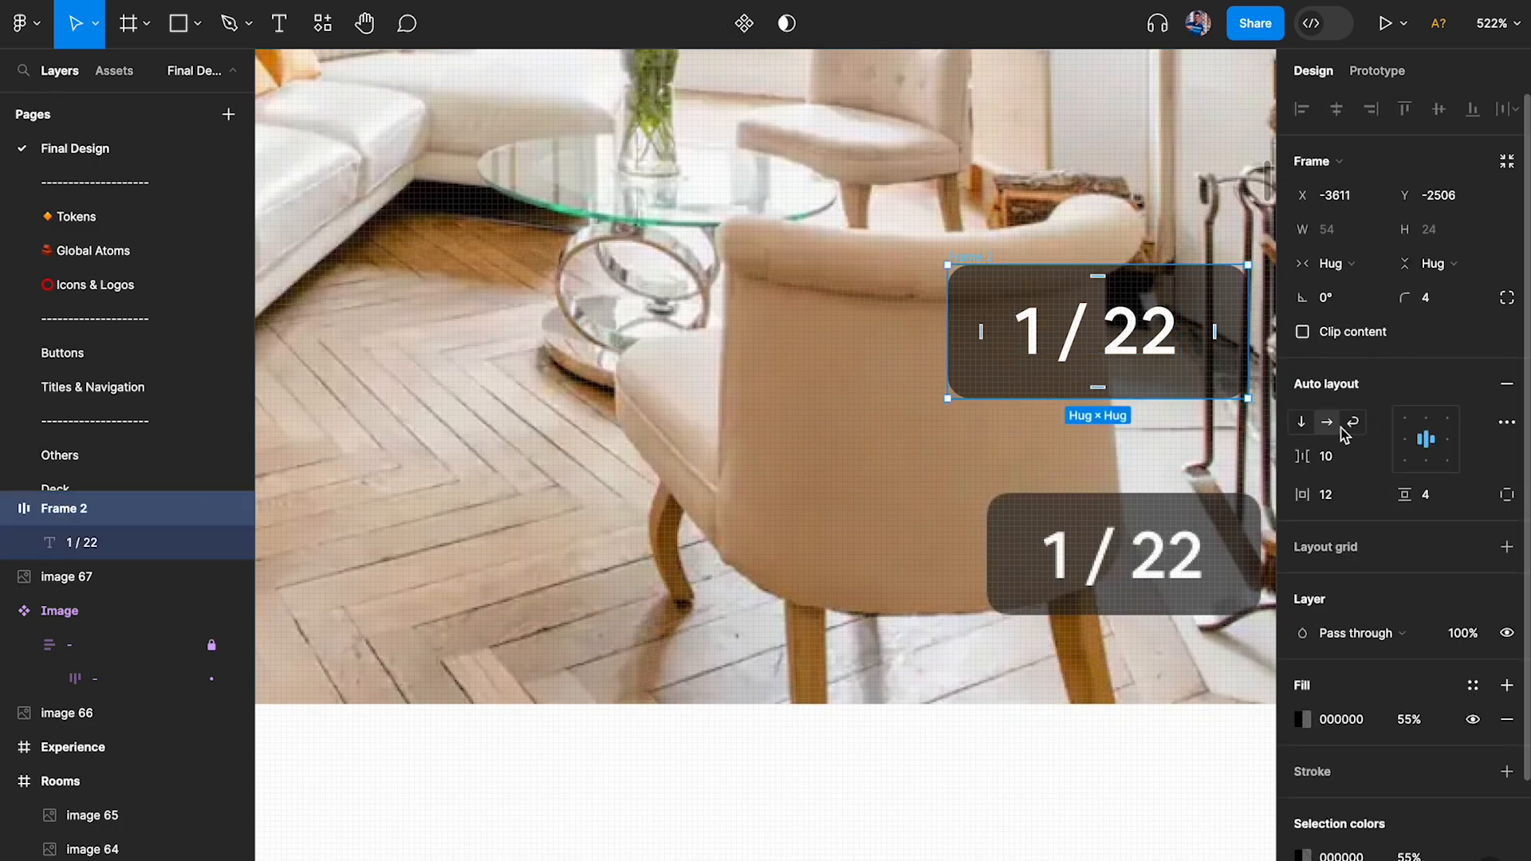
pyautogui.scroll(-2, 1356, 437)
pyautogui.click(1472, 526)
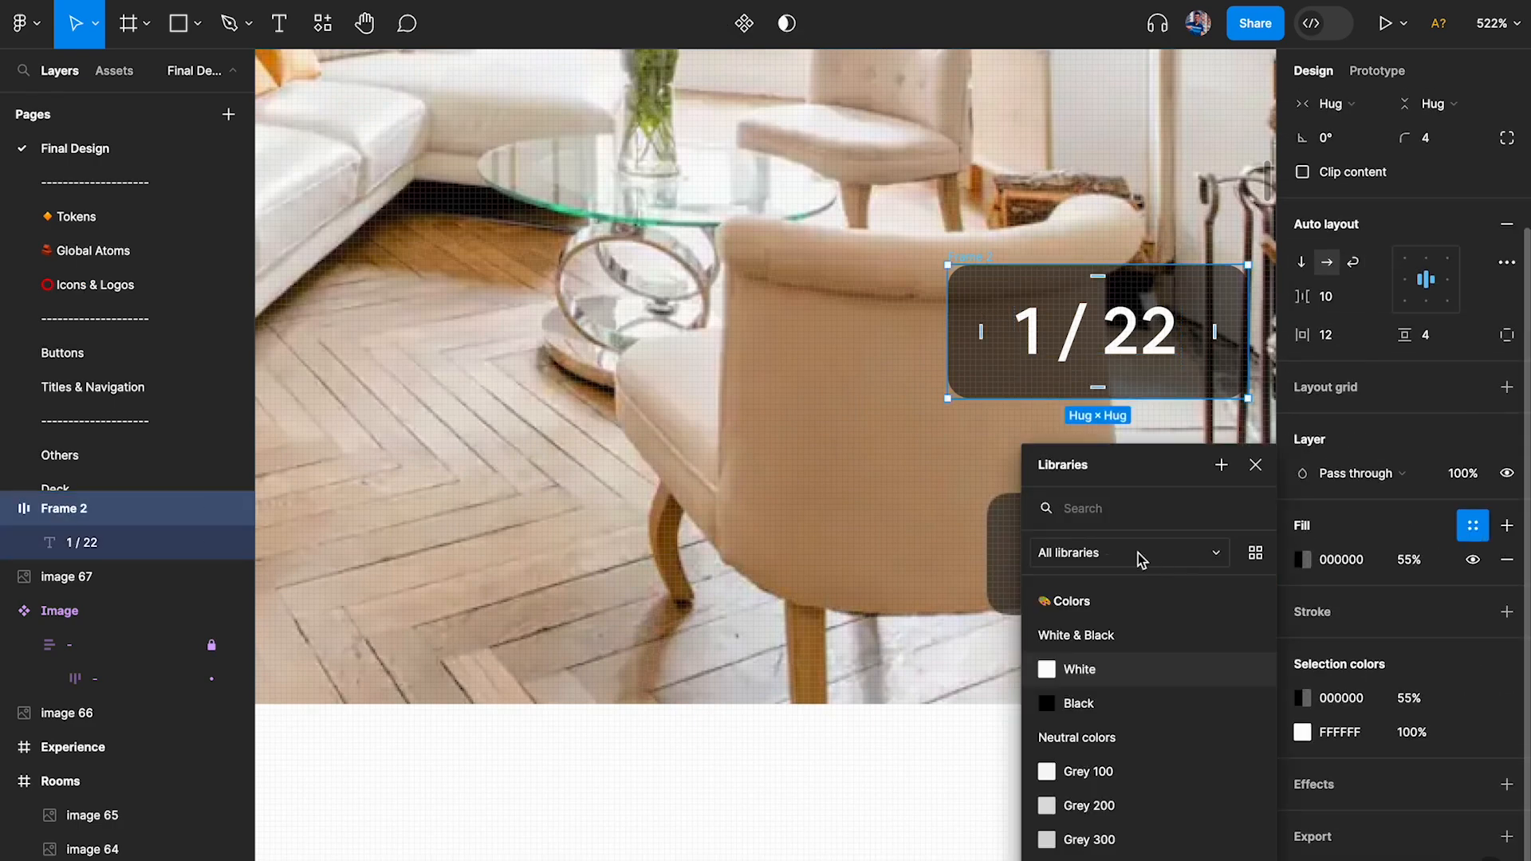
pyautogui.write('sur')
pyautogui.click(1097, 736)
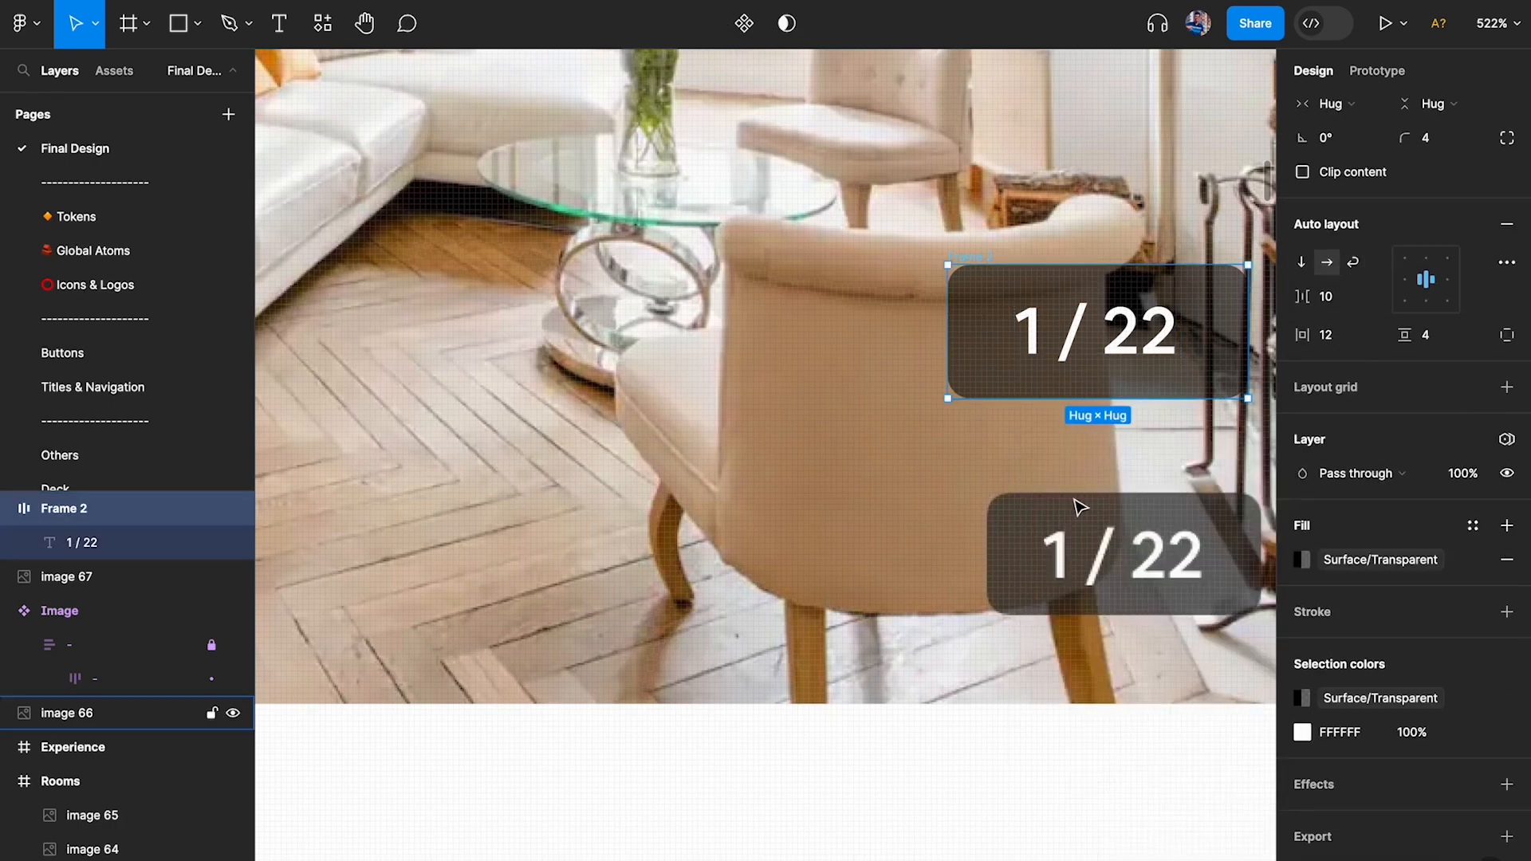
pyautogui.hscroll(3, 912, 439)
pyautogui.click(936, 338)
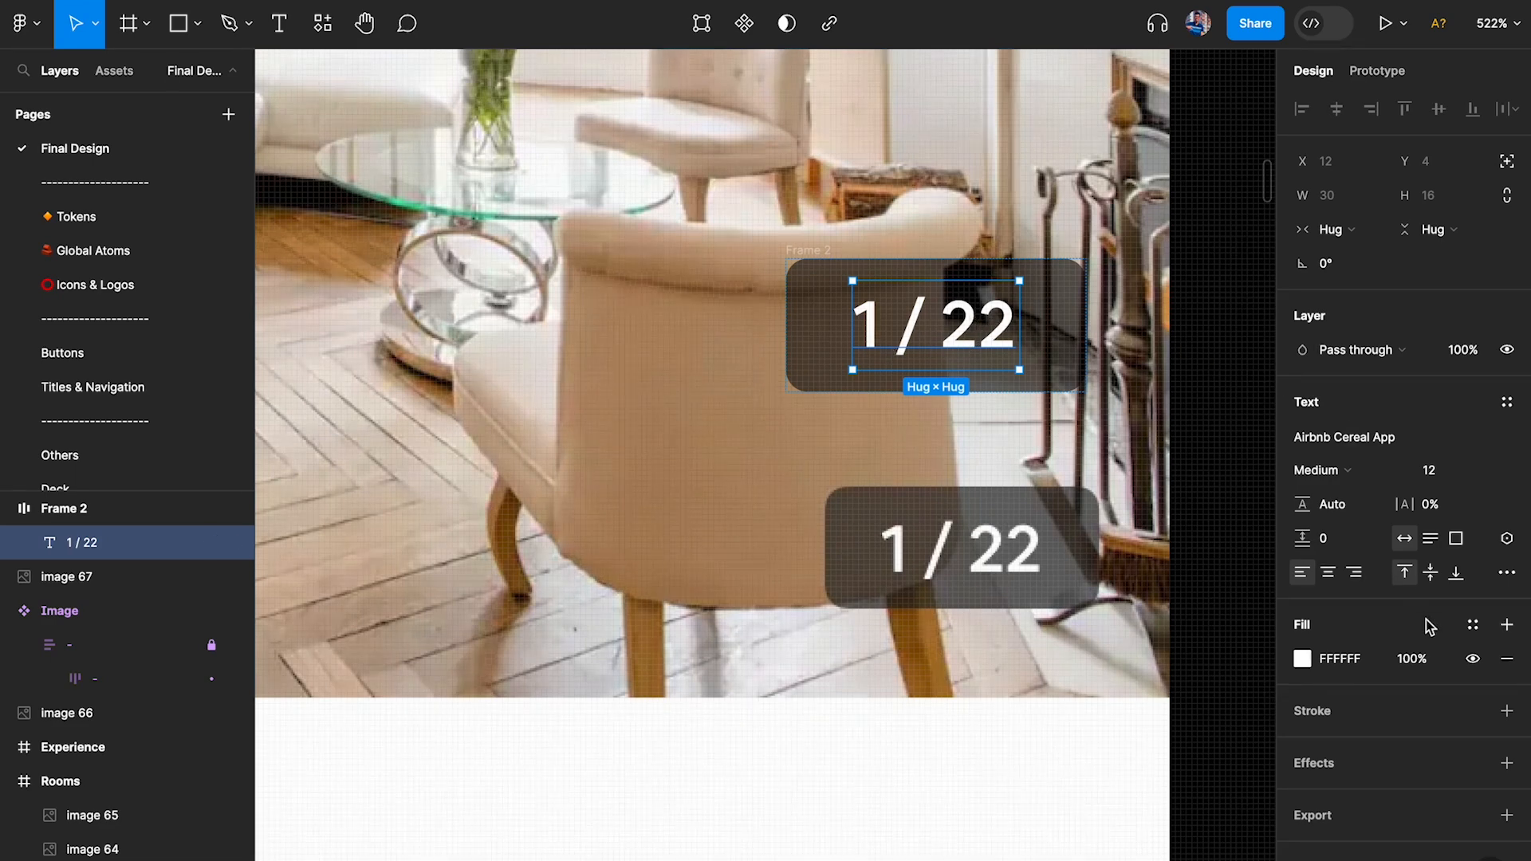
pyautogui.click(1472, 624)
pyautogui.write('cont')
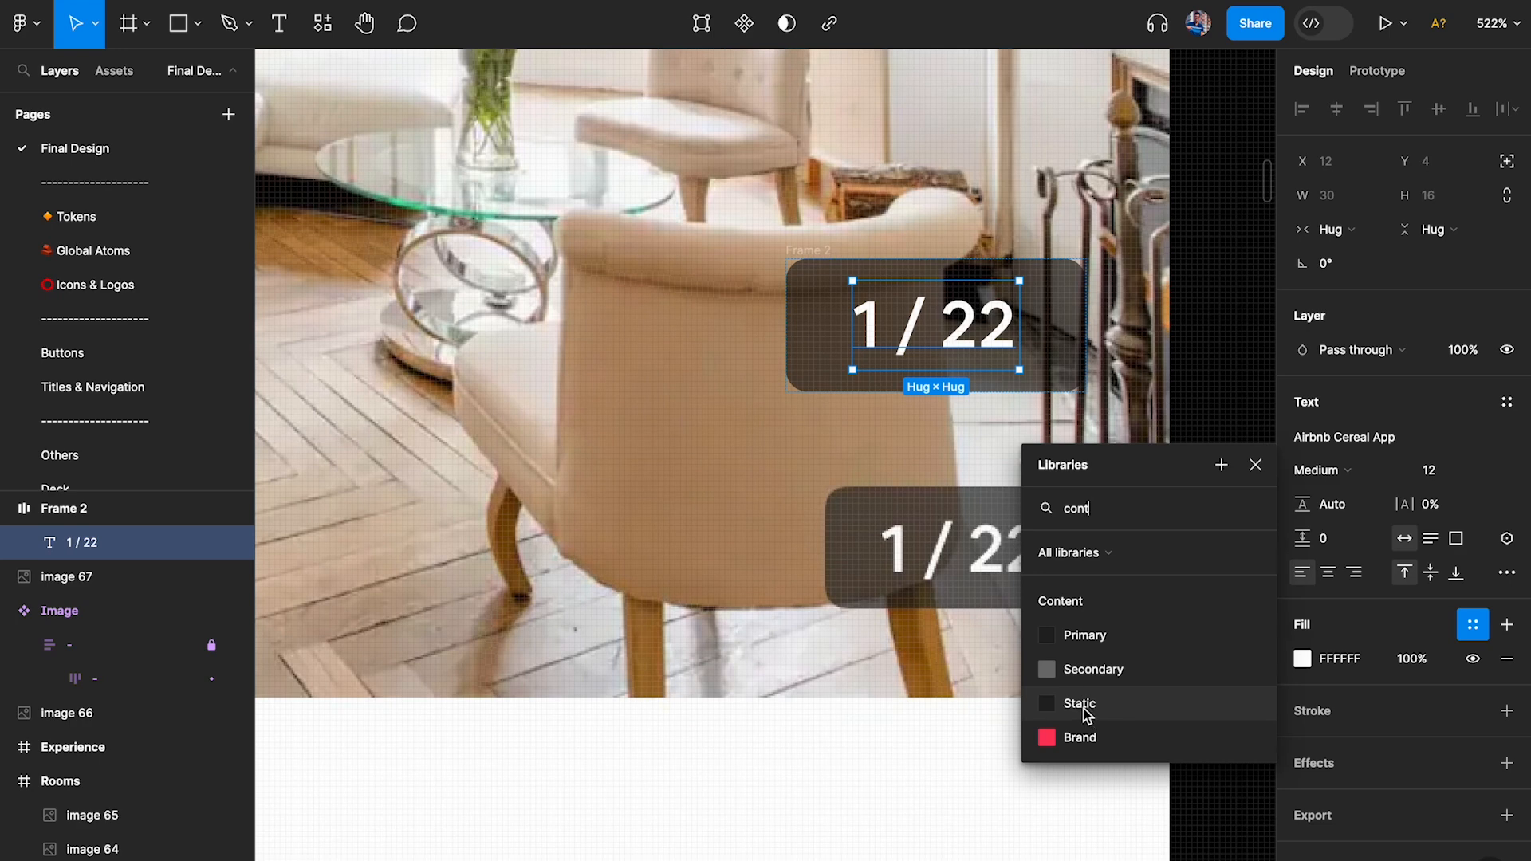
pyautogui.scroll(-3, 728, 757)
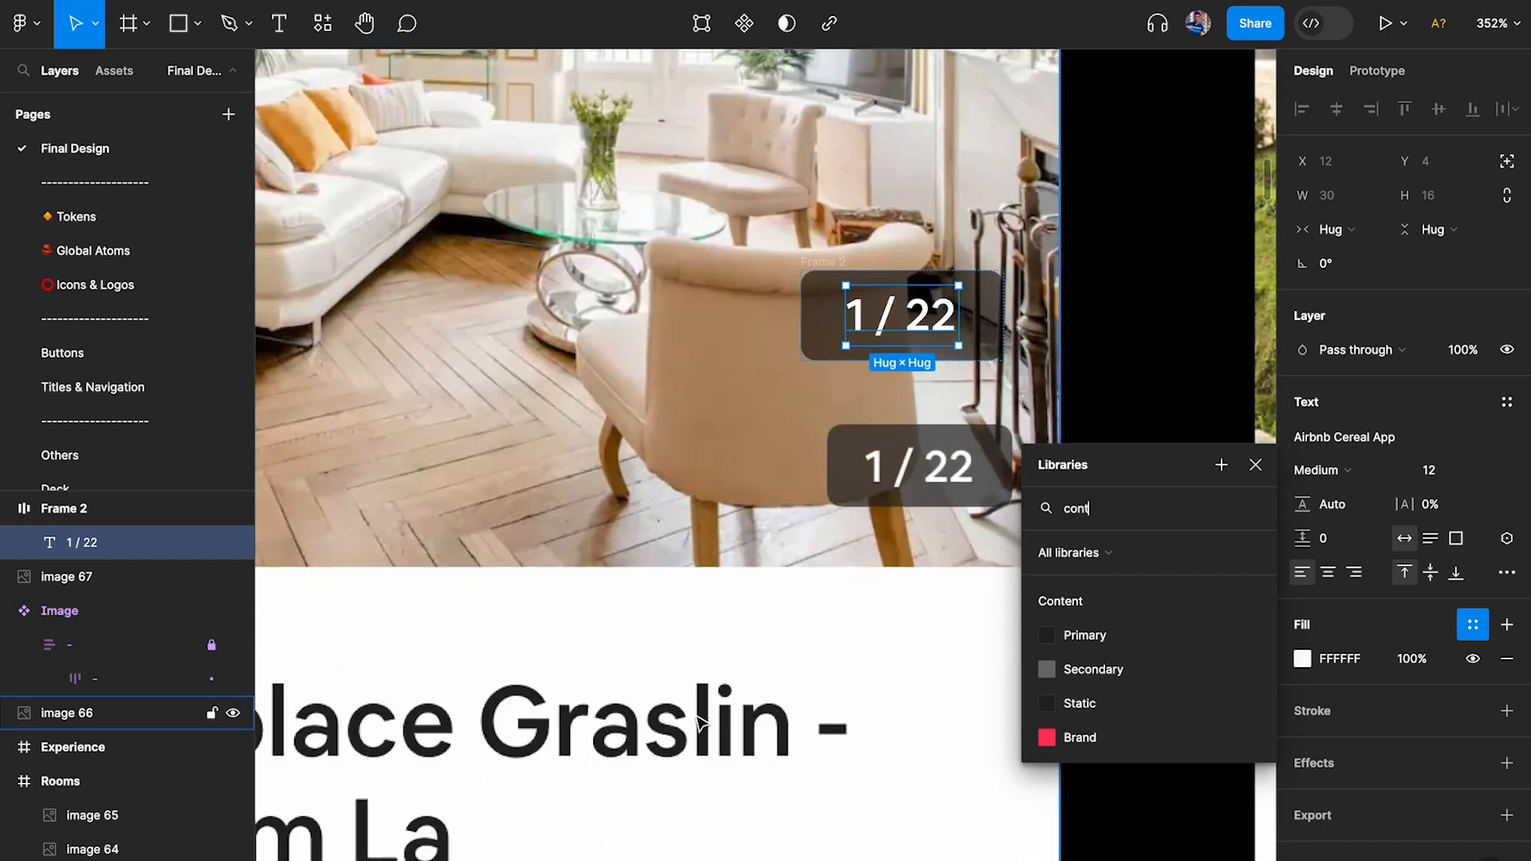
pyautogui.scroll(3, 903, 341)
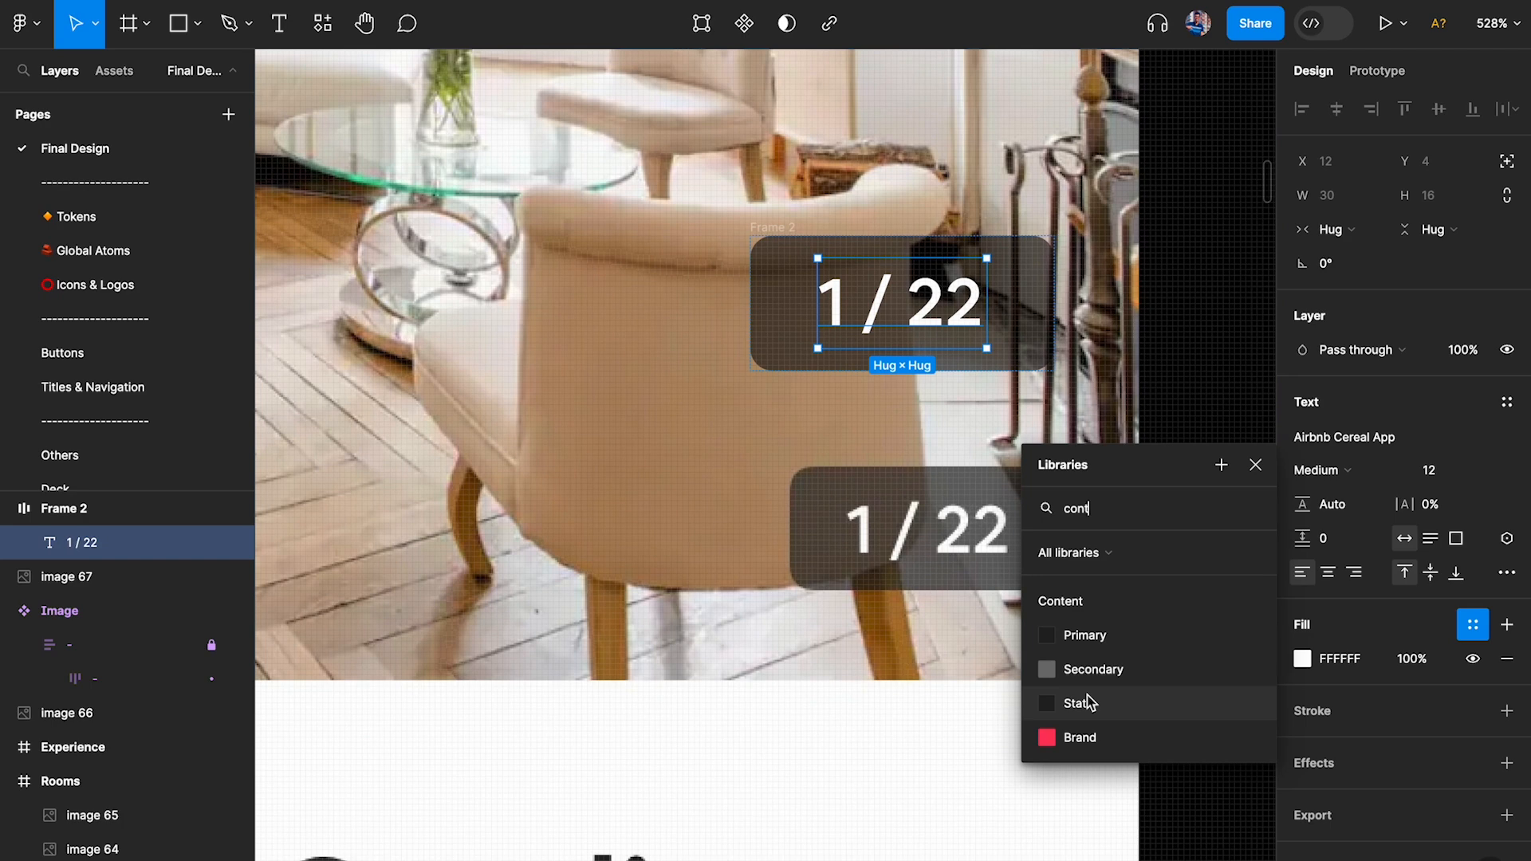
pyautogui.press('Escape')
pyautogui.press('Escape')
# Create a color variable named White in the Content group of the Tokens collection.
pyautogui.click(1506, 205)
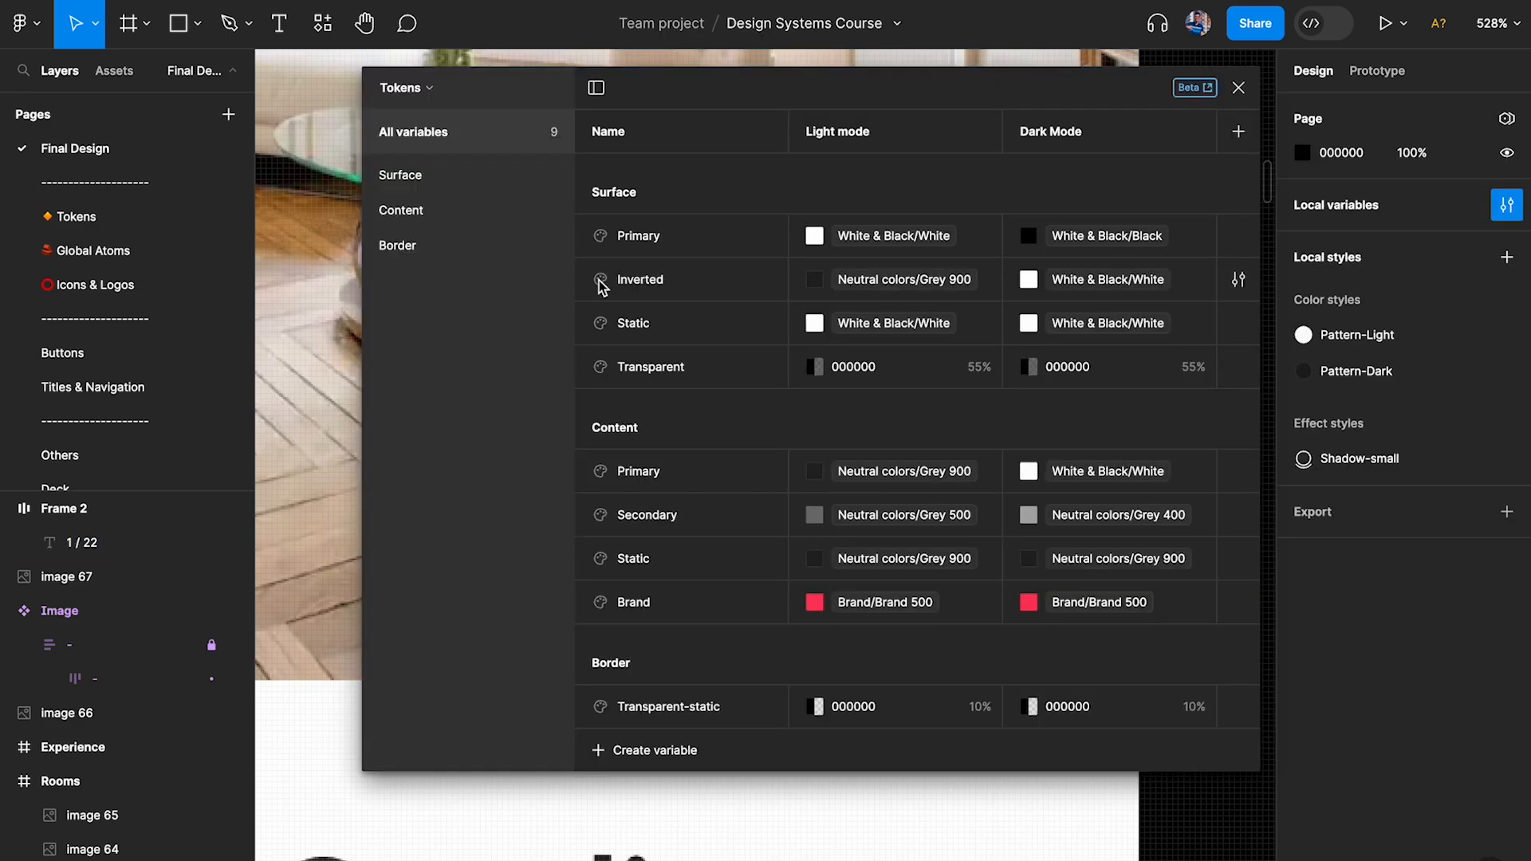
pyautogui.click(416, 210)
pyautogui.click(672, 416)
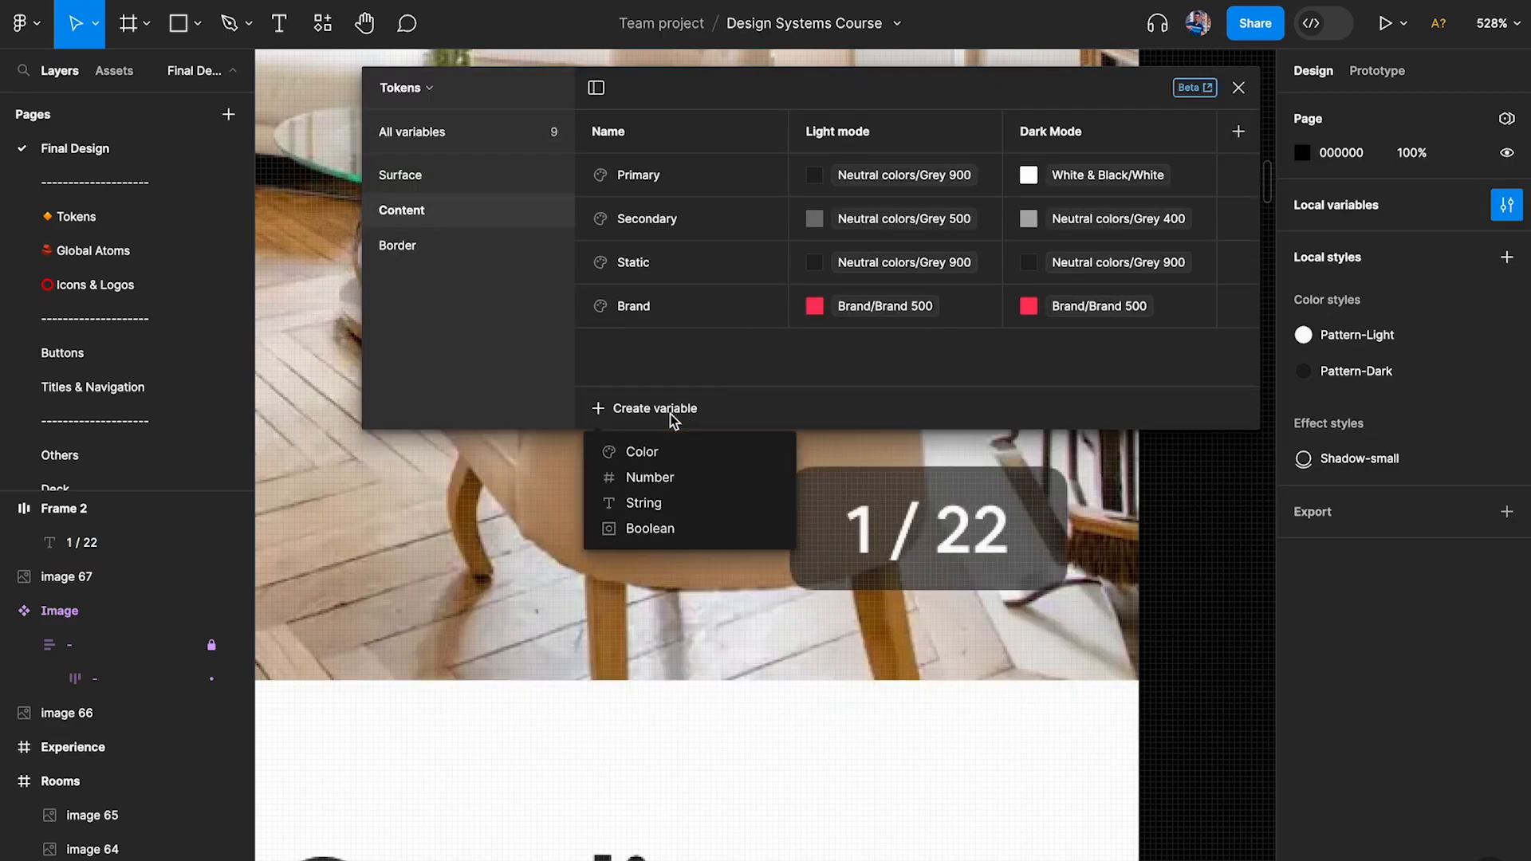
pyautogui.click(674, 452)
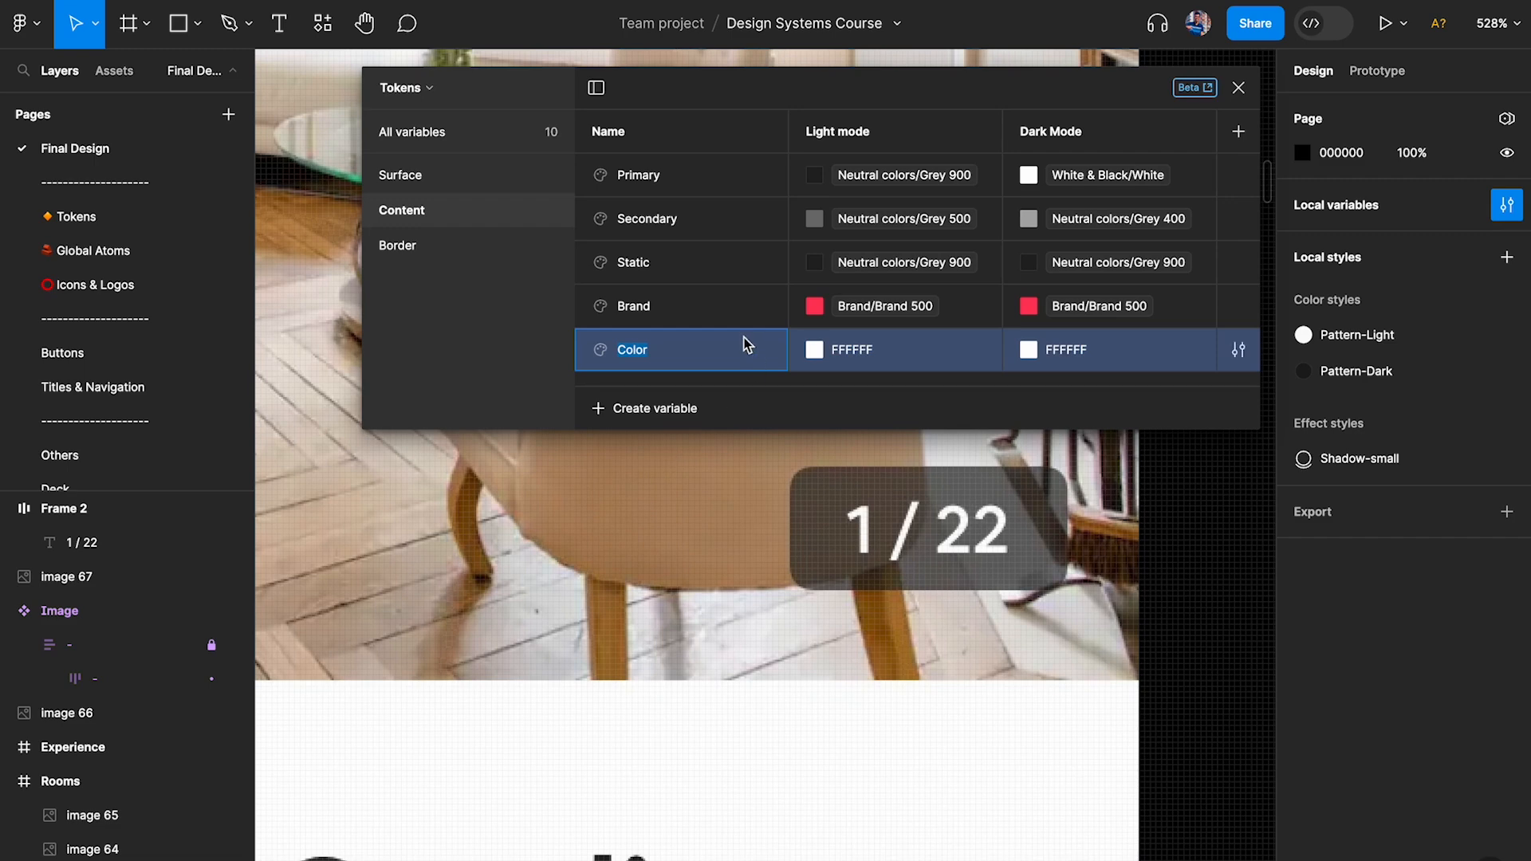
pyautogui.write('Con')
pyautogui.write('aWi')
# Link the White content variable's Light mode and Dark Mode values to the White & Black/White library color.
pyautogui.click(861, 367)
pyautogui.click(909, 354)
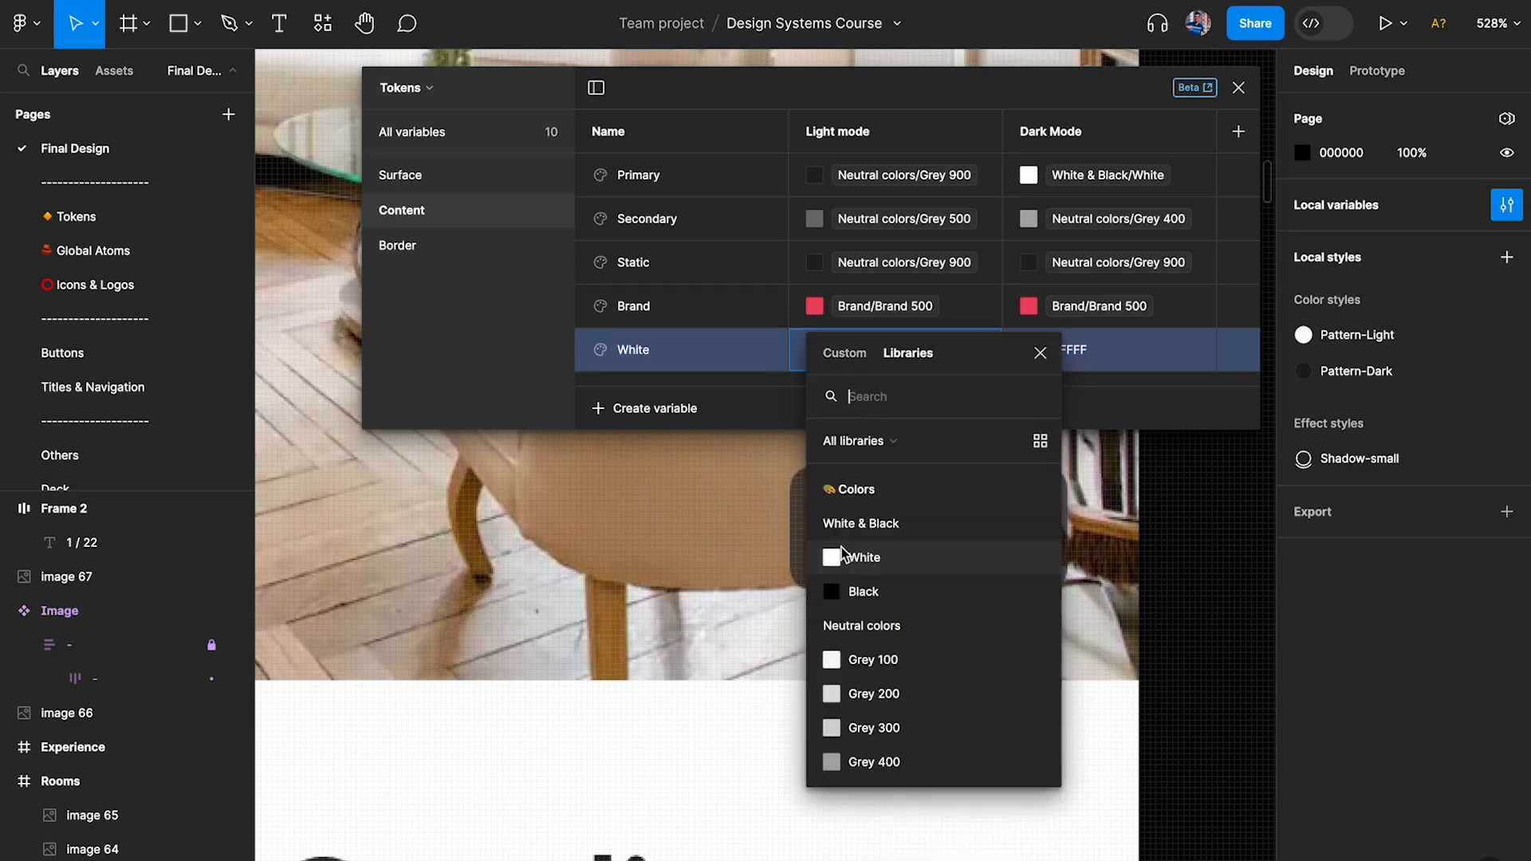
pyautogui.click(847, 544)
pyautogui.click(1093, 353)
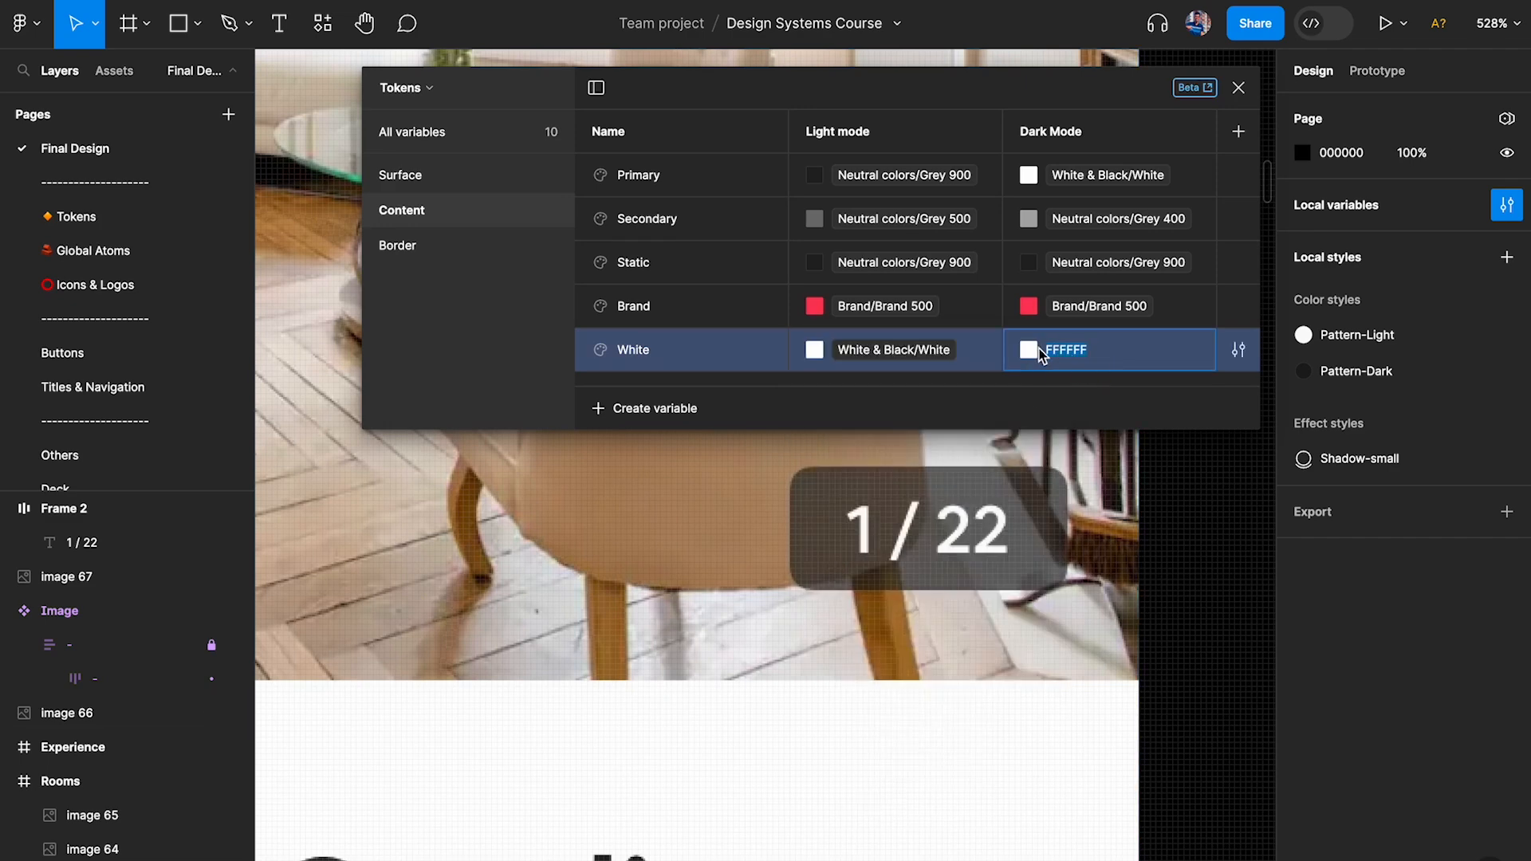
pyautogui.click(1028, 351)
pyautogui.click(1120, 353)
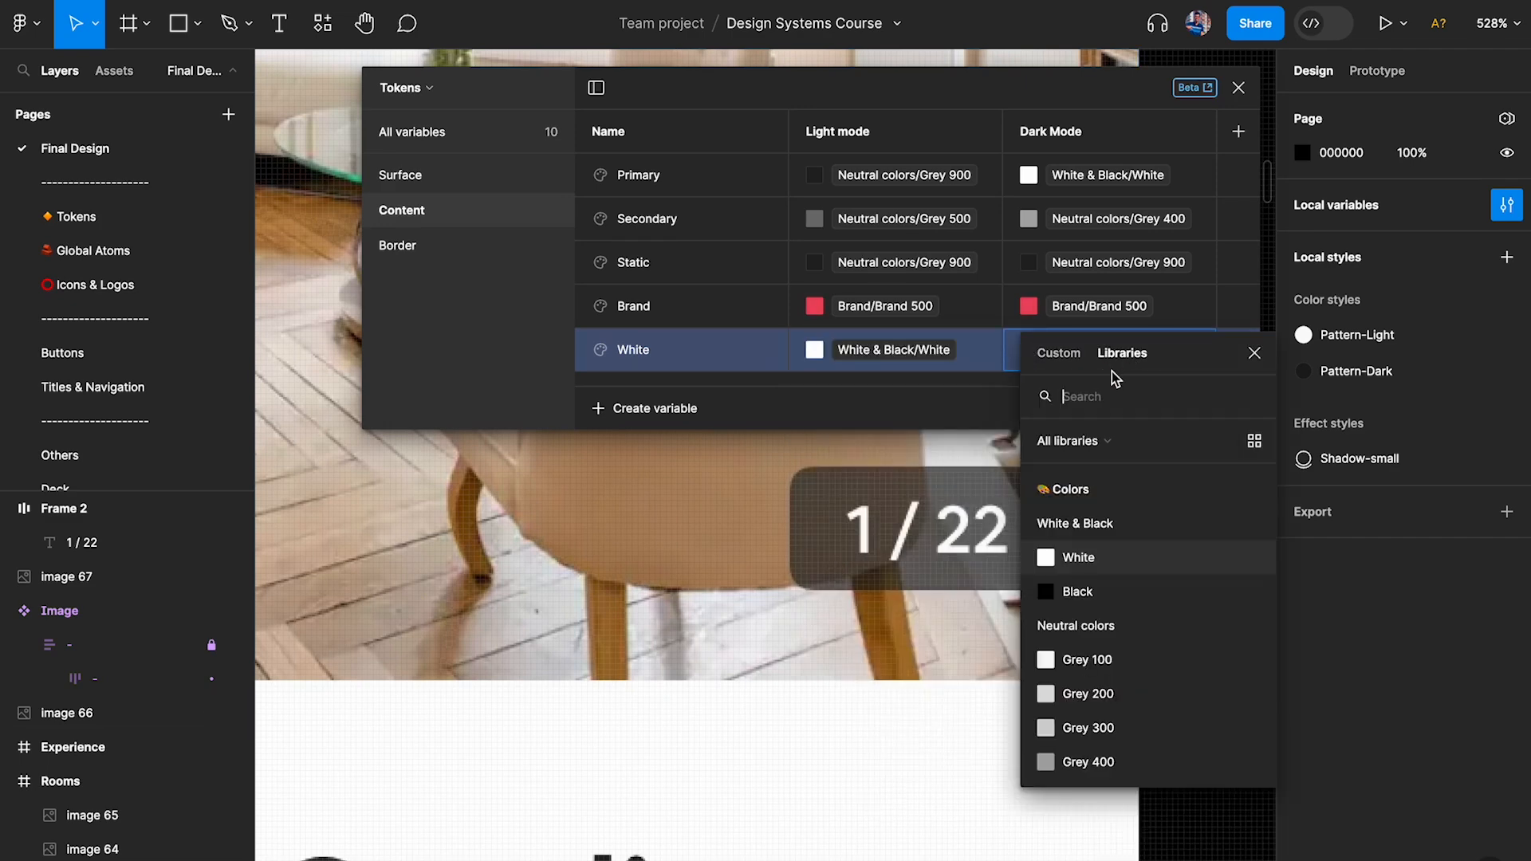
pyautogui.click(1071, 555)
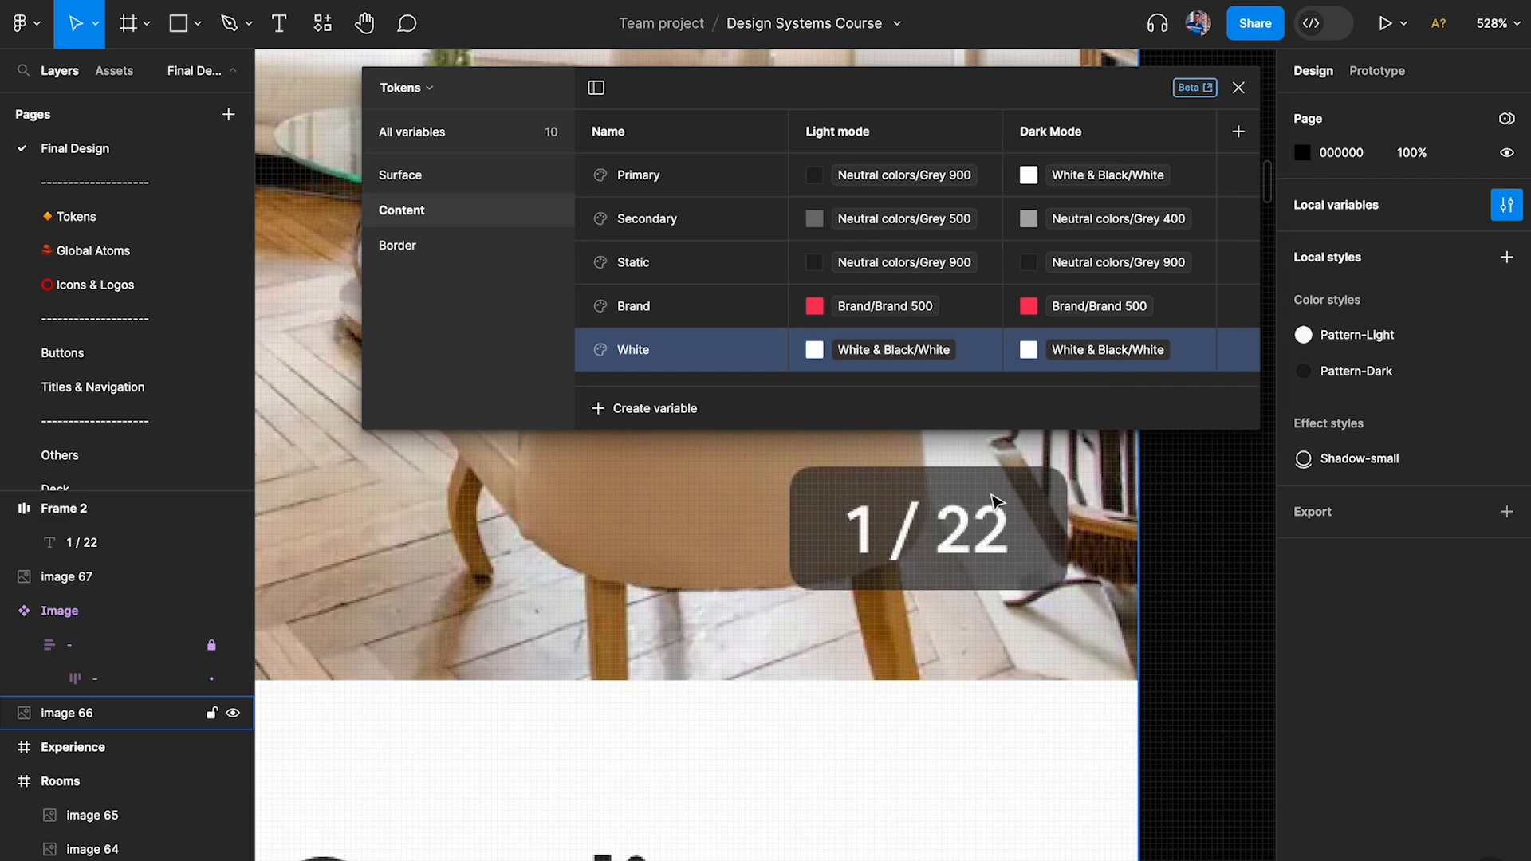
pyautogui.click(1241, 87)
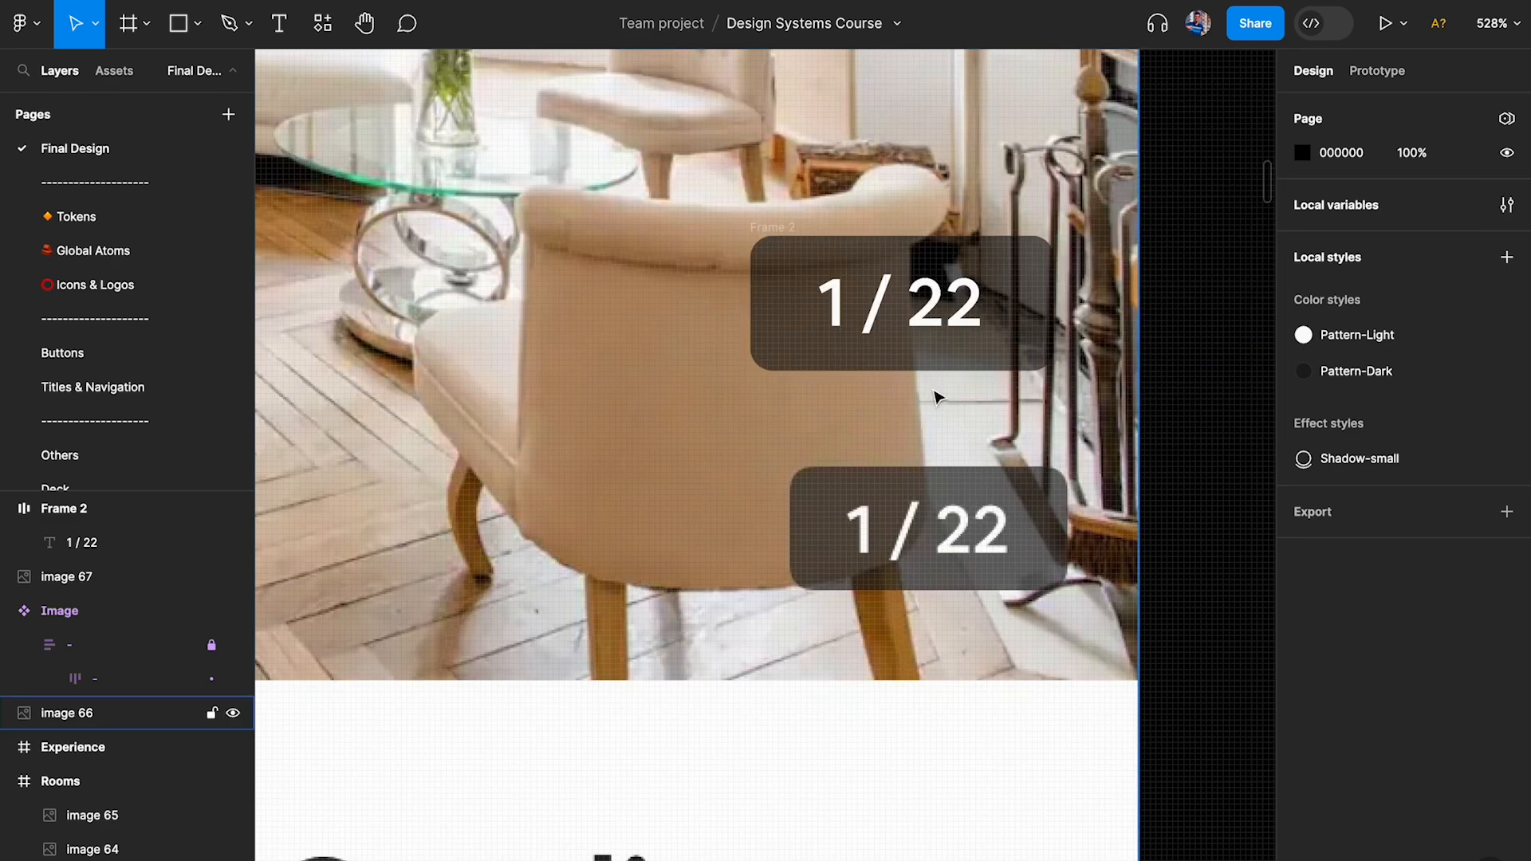
# Apply the Content/White variable to the fill of the 1 / 22 text in the upper counter frame.
pyautogui.click(901, 303)
pyautogui.click(1474, 624)
pyautogui.write('cont')
pyautogui.click(1069, 771)
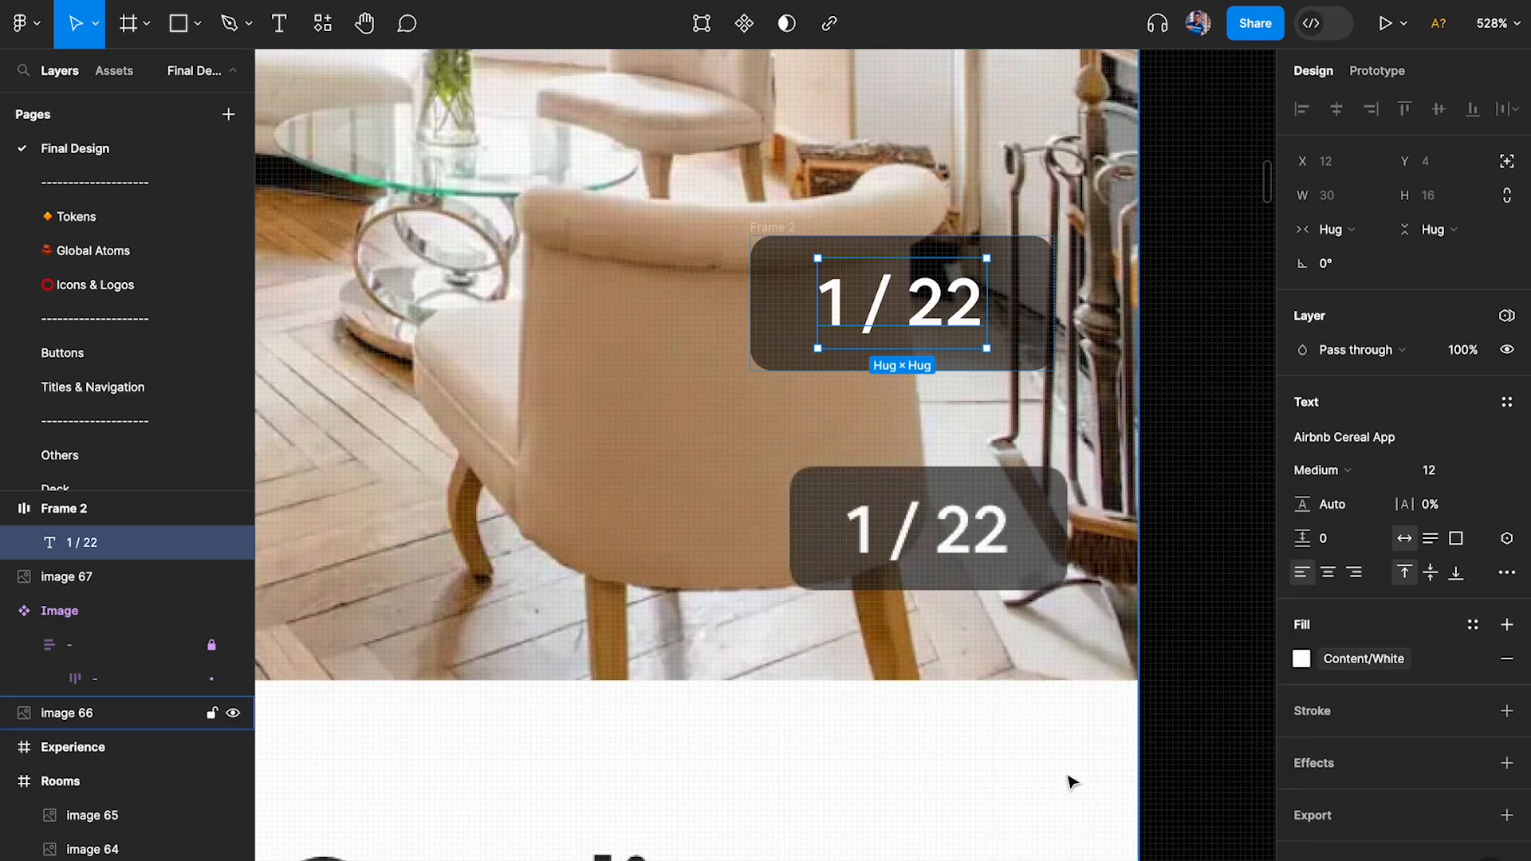
# Convert the upper 1 / 22 counter frame into a component named Counter, placed on the empty canvas beside the Graslin screen.
pyautogui.click(770, 231)
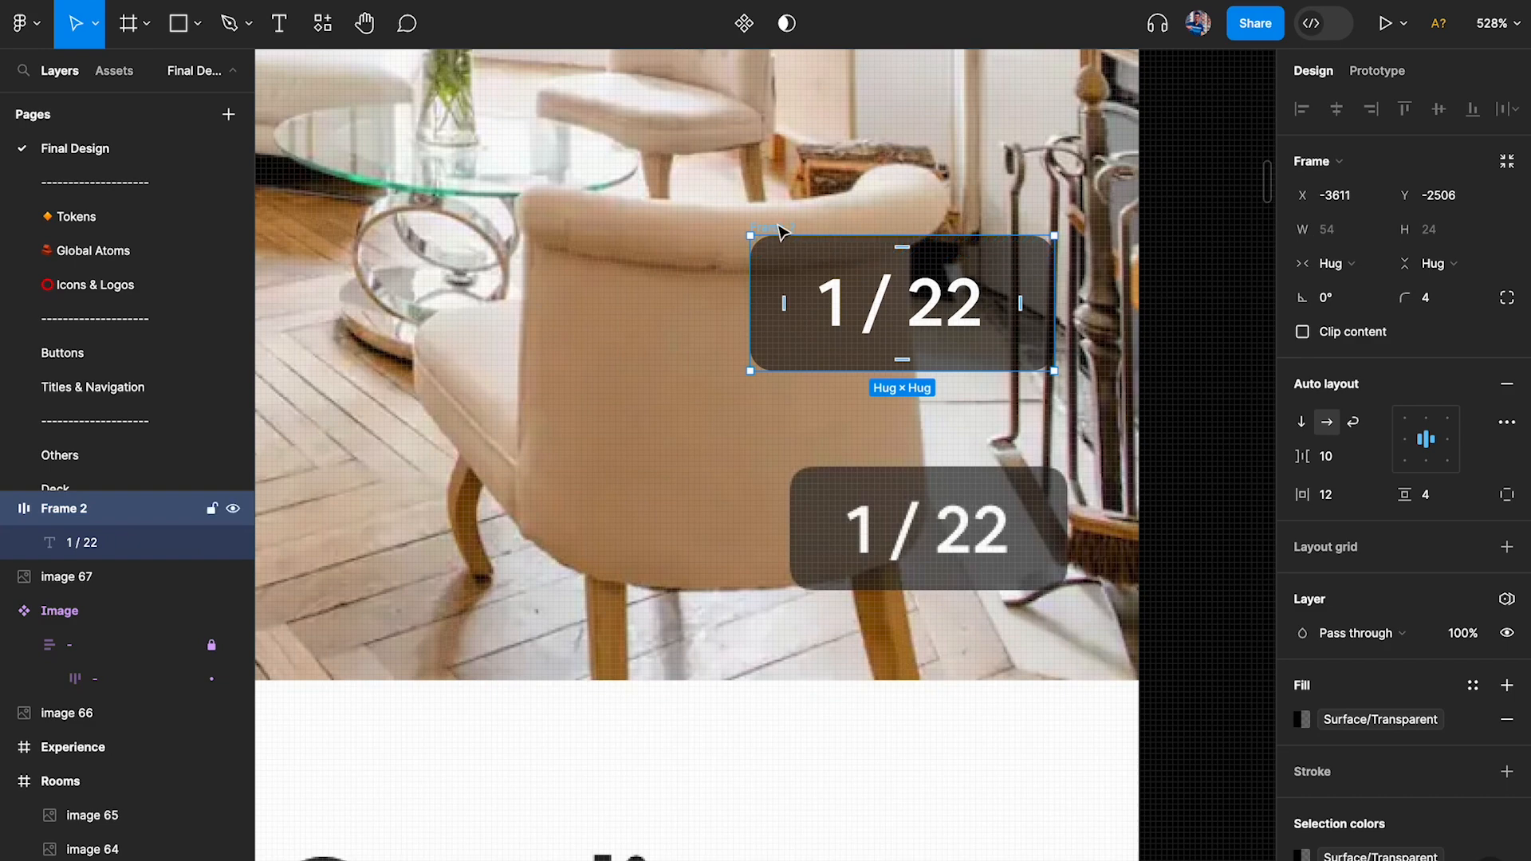
pyautogui.click(744, 23)
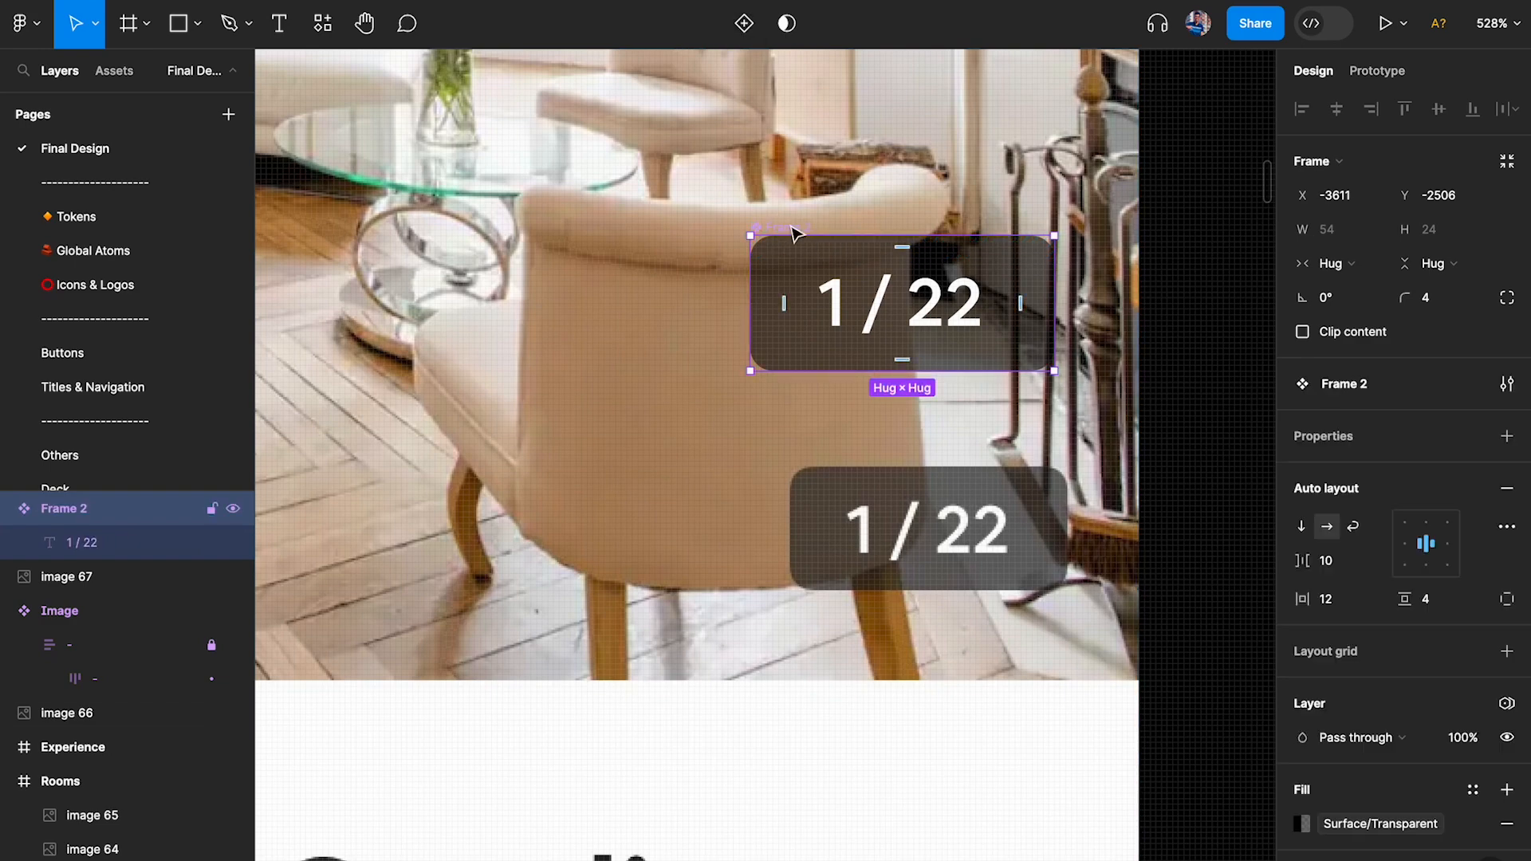
pyautogui.moveTo(1049, 239); pyautogui.dragTo(1465, 243)
pyautogui.hscroll(5, 1084, 239)
pyautogui.doubleClick(936, 263)
pyautogui.write('Counter')
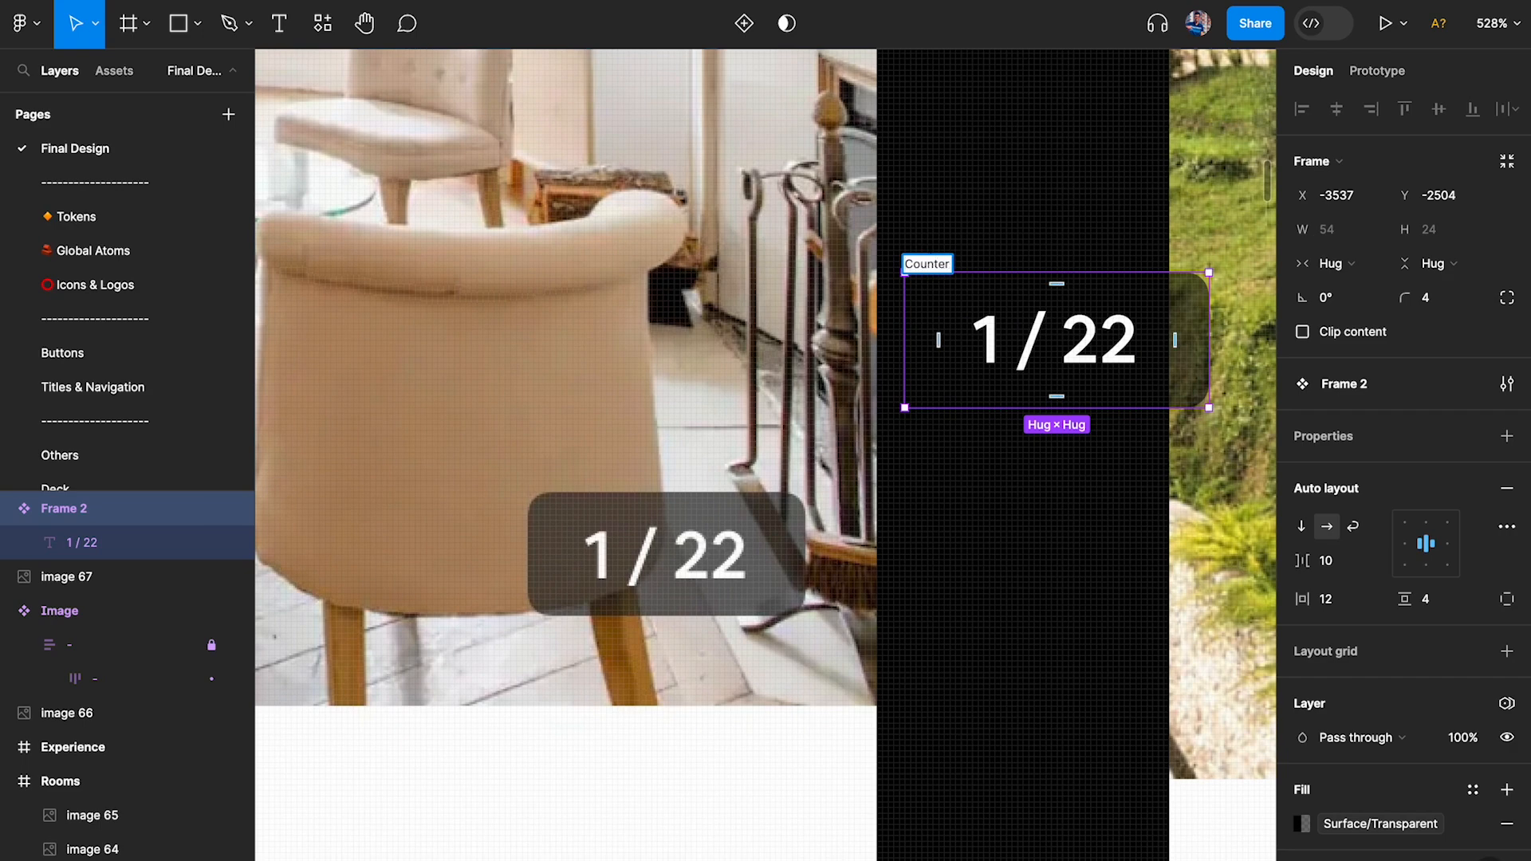
pyautogui.click(1059, 192)
# Change the Counter component's text to 1 / 1.
pyautogui.doubleClick(1068, 360)
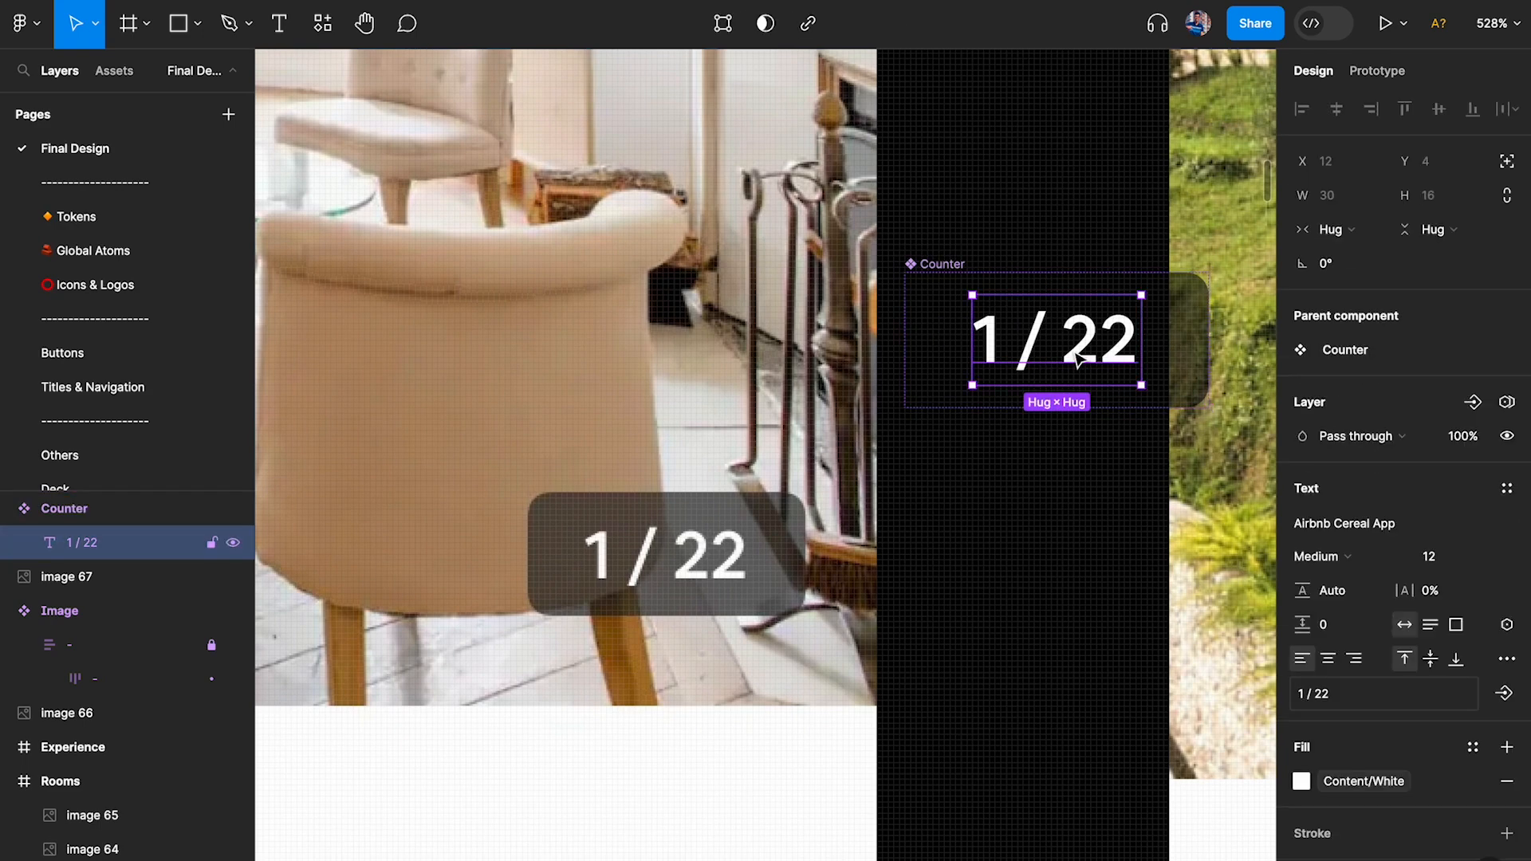
pyautogui.doubleClick(1073, 357)
pyautogui.doubleClick(1078, 336)
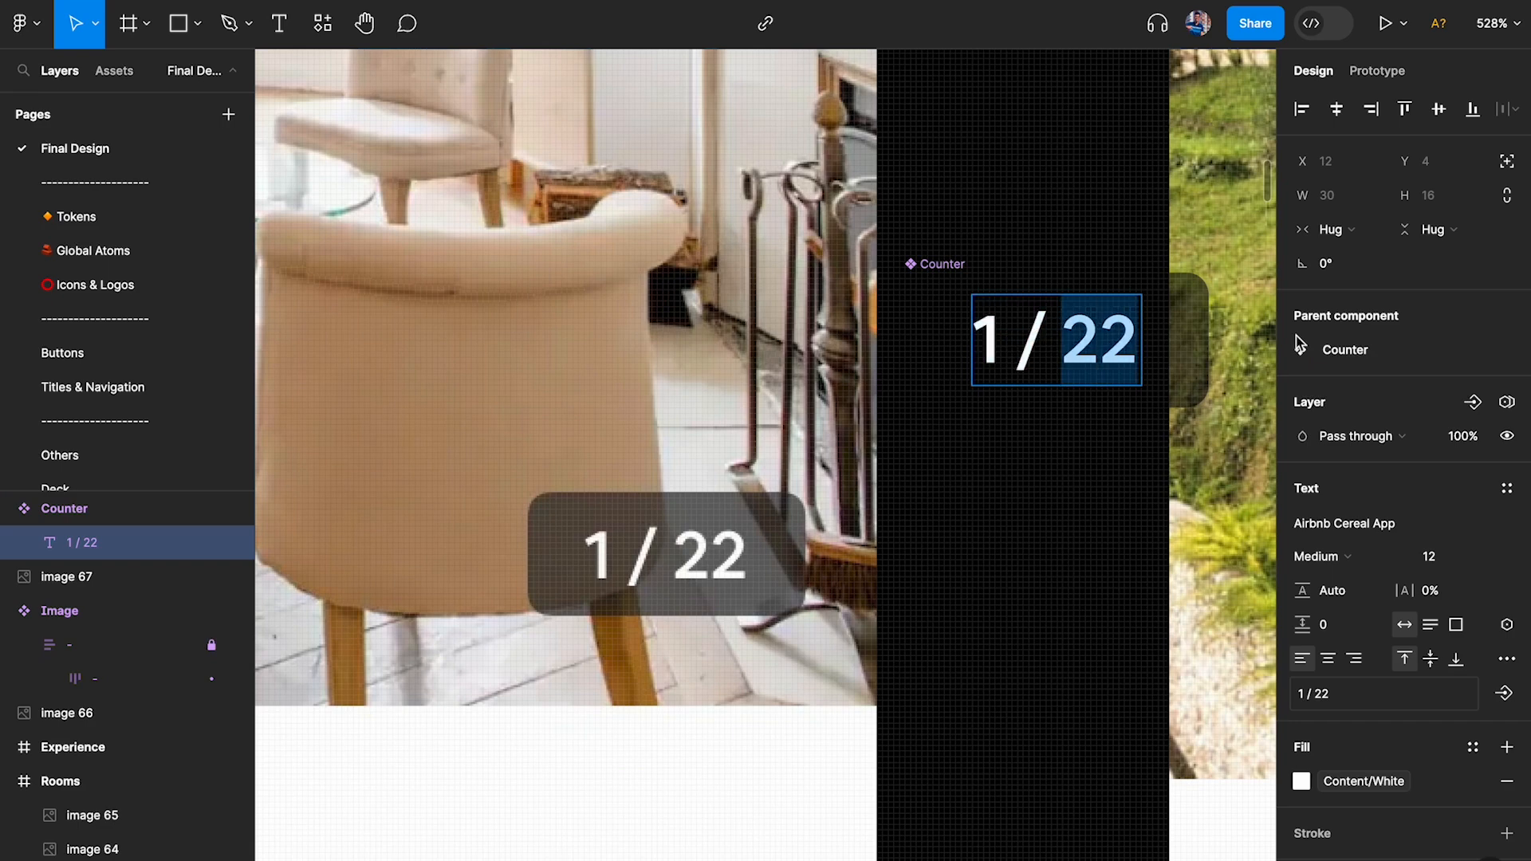
pyautogui.hscroll(1, 1078, 337)
pyautogui.write('1')
pyautogui.click(957, 205)
# Inspect the Counter component's padding, SwiftUI code and color variables in Dev Mode.
pyautogui.click(913, 263)
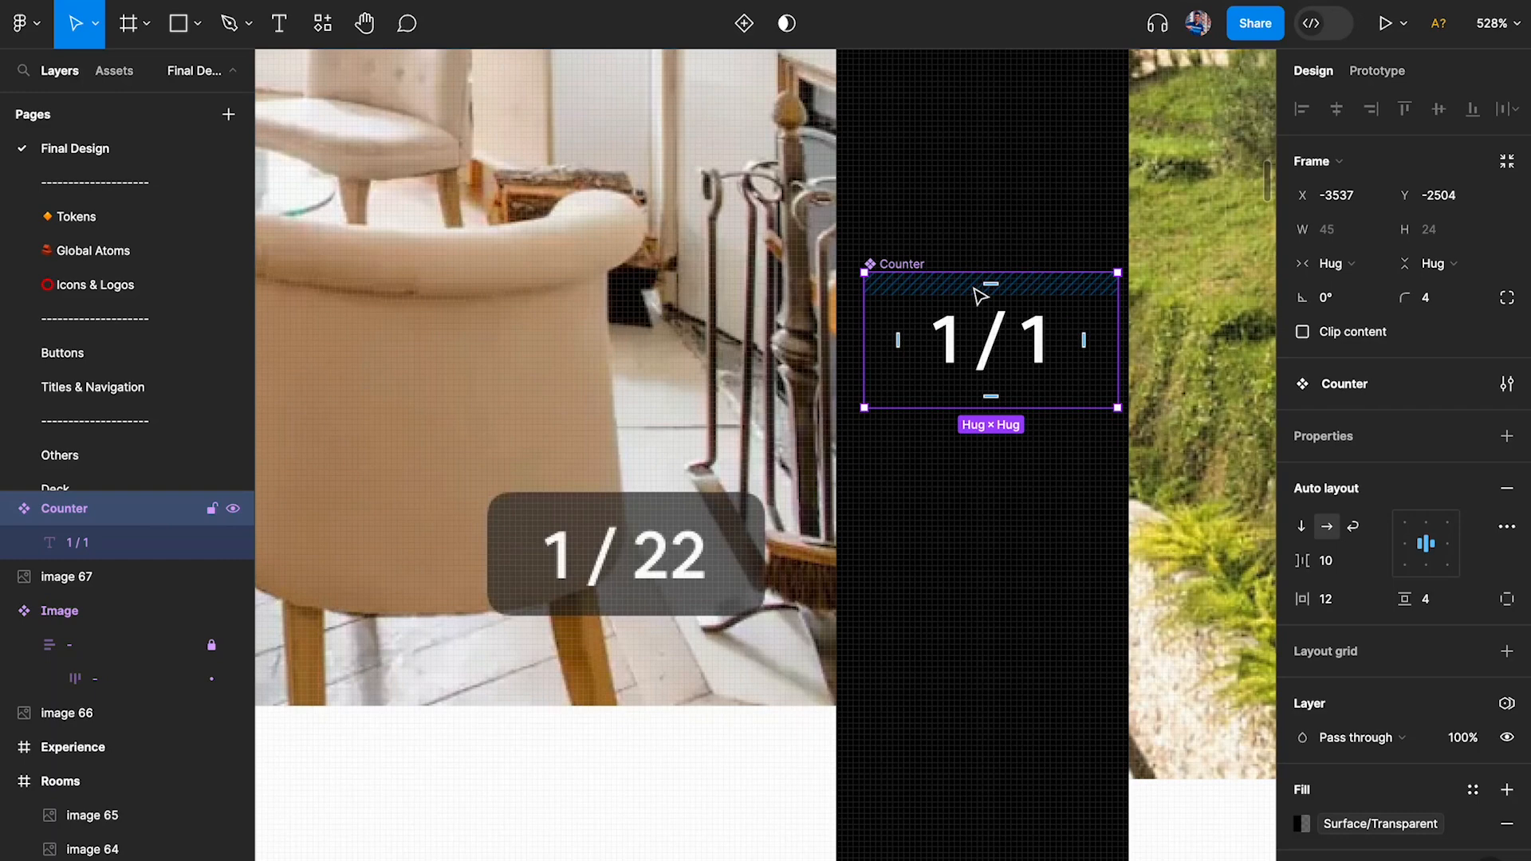
pyautogui.click(1377, 73)
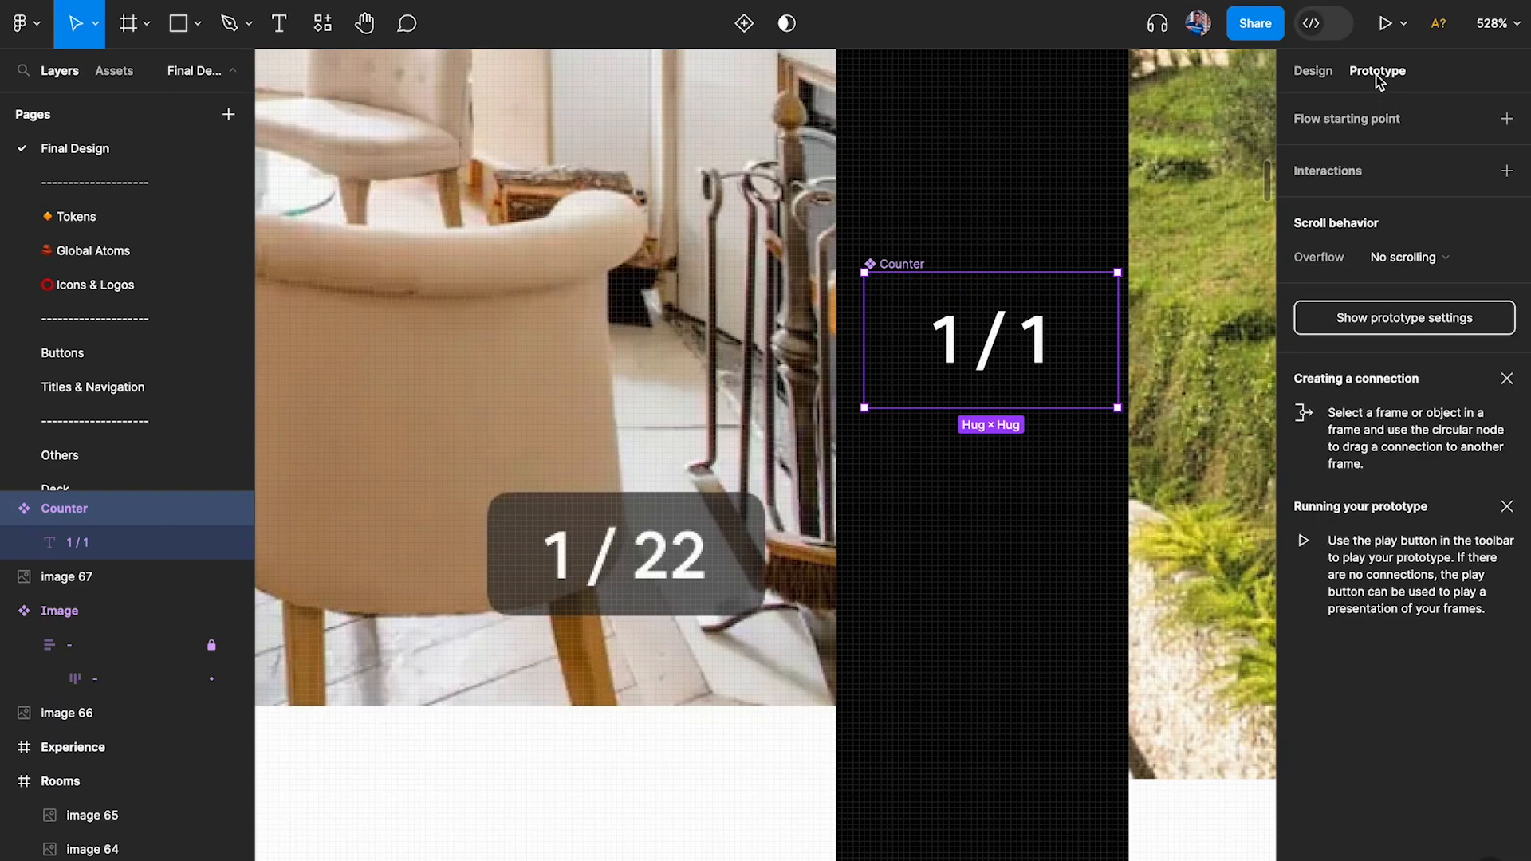
pyautogui.click(1312, 72)
pyautogui.click(1320, 24)
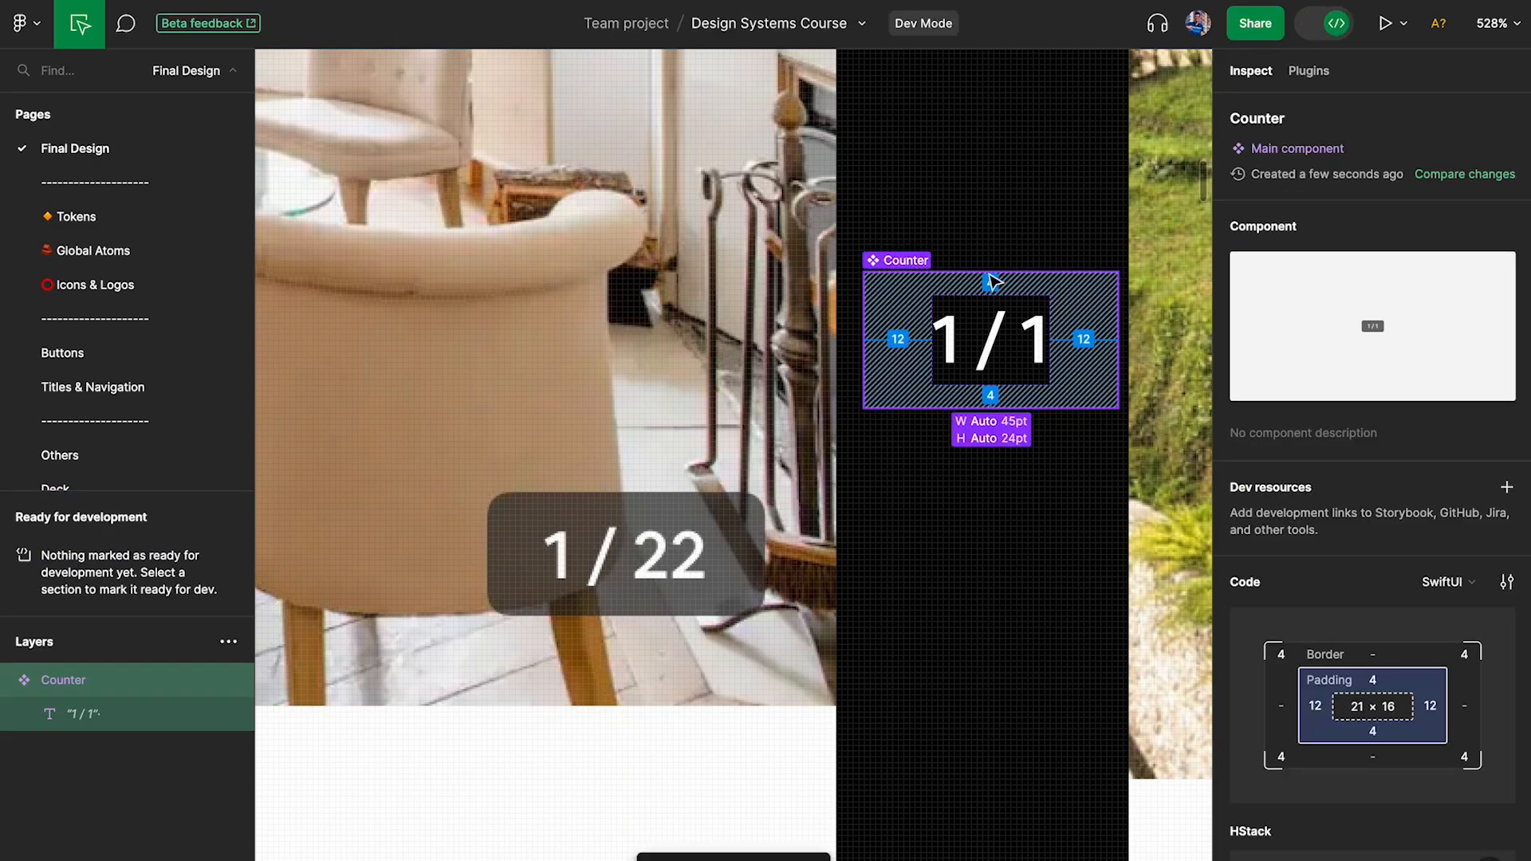
pyautogui.scroll(-5, 1431, 389)
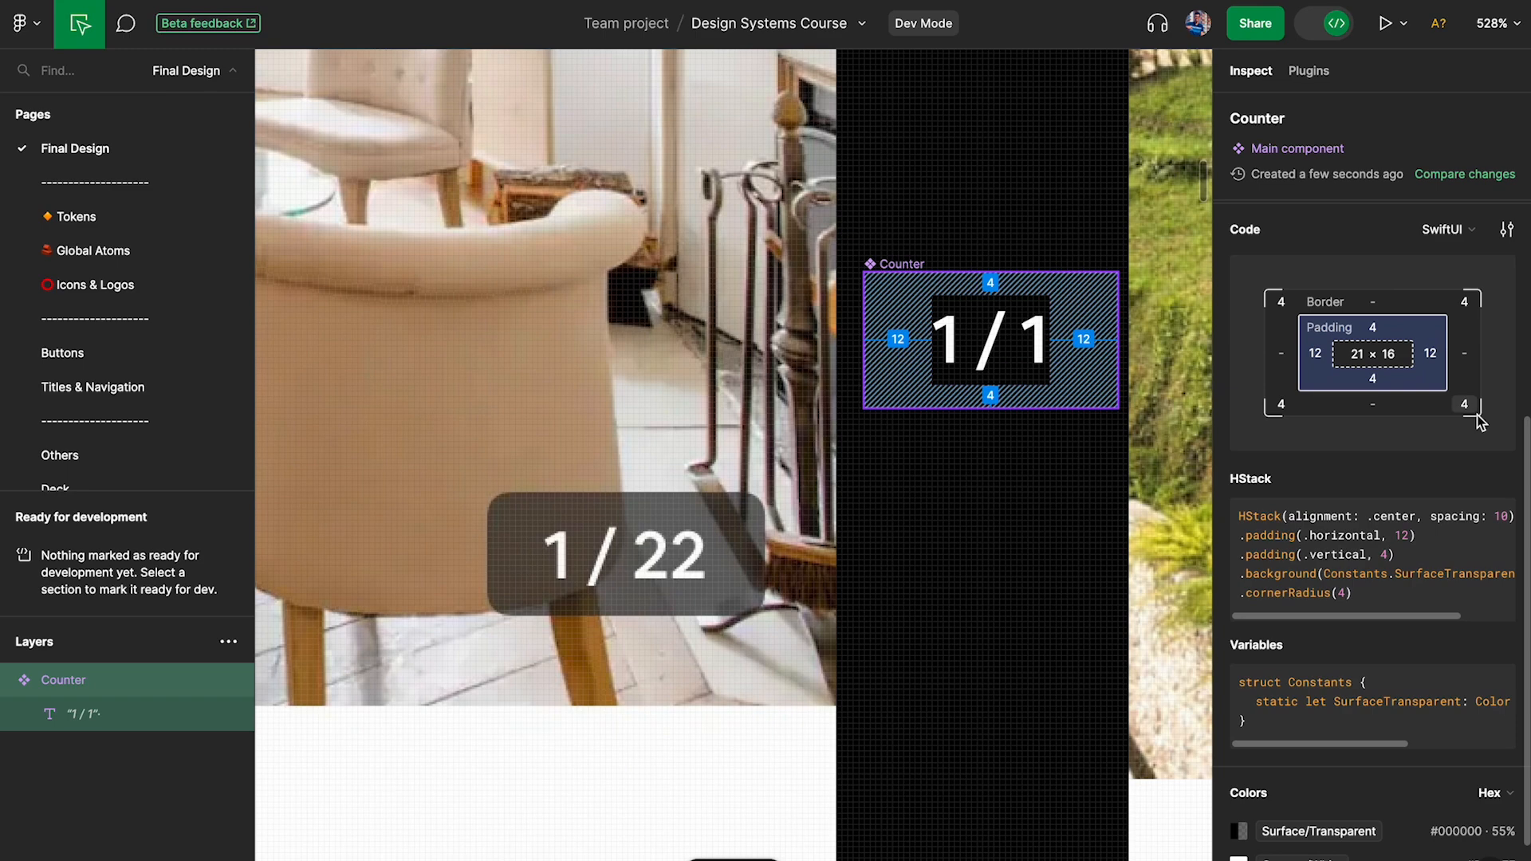
pyautogui.scroll(-2, 1479, 423)
pyautogui.scroll(3, 1479, 423)
# Switch the Counter's inspected code to CSS, examine its display property, and return to design mode.
pyautogui.click(1443, 335)
pyautogui.click(1391, 376)
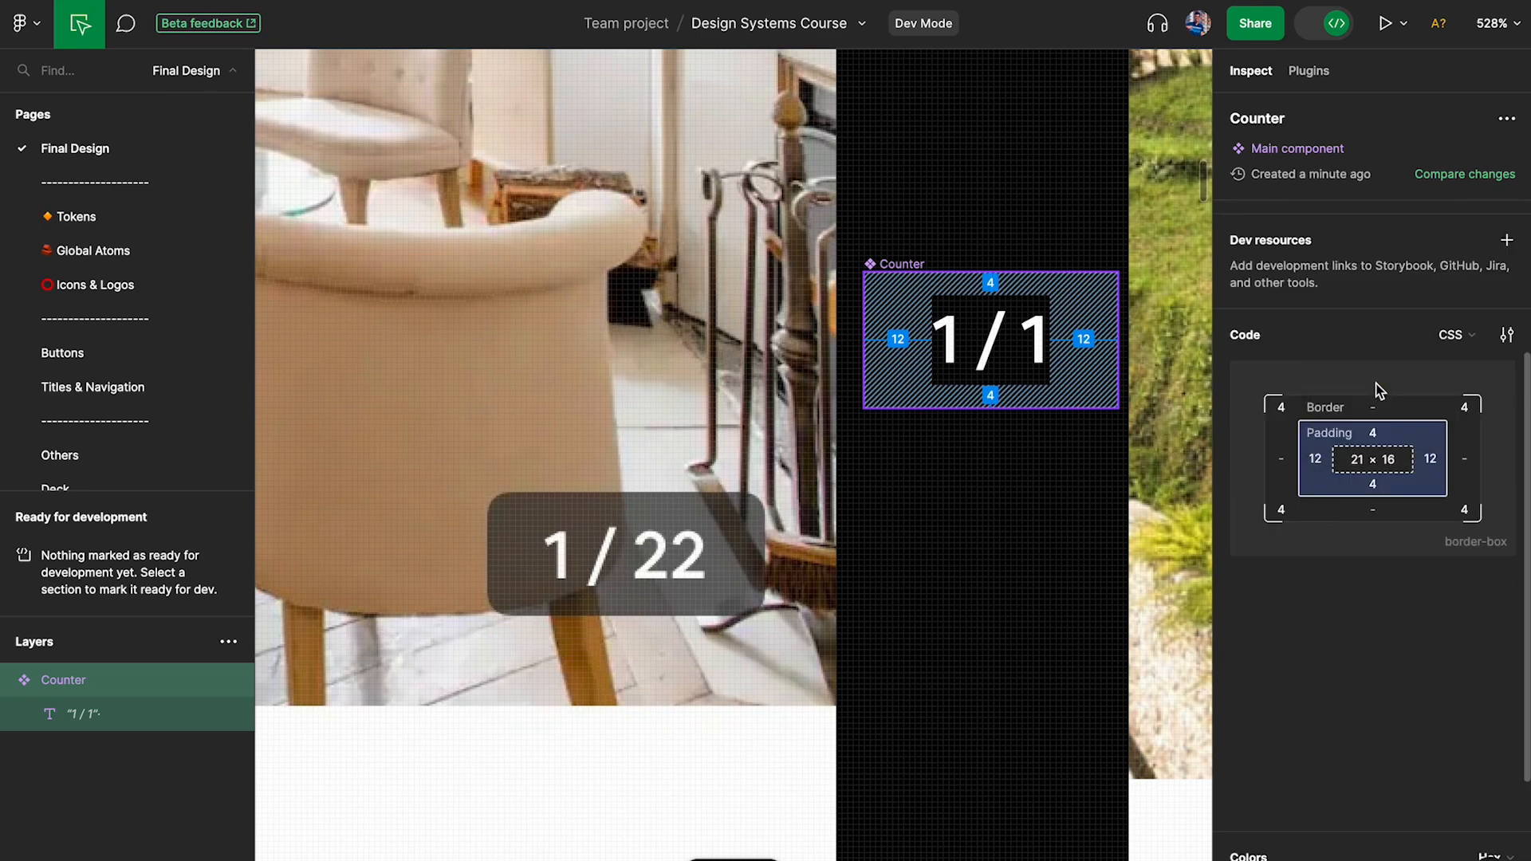
pyautogui.scroll(-3, 1346, 745)
pyautogui.moveTo(1238, 433); pyautogui.dragTo(1418, 431)
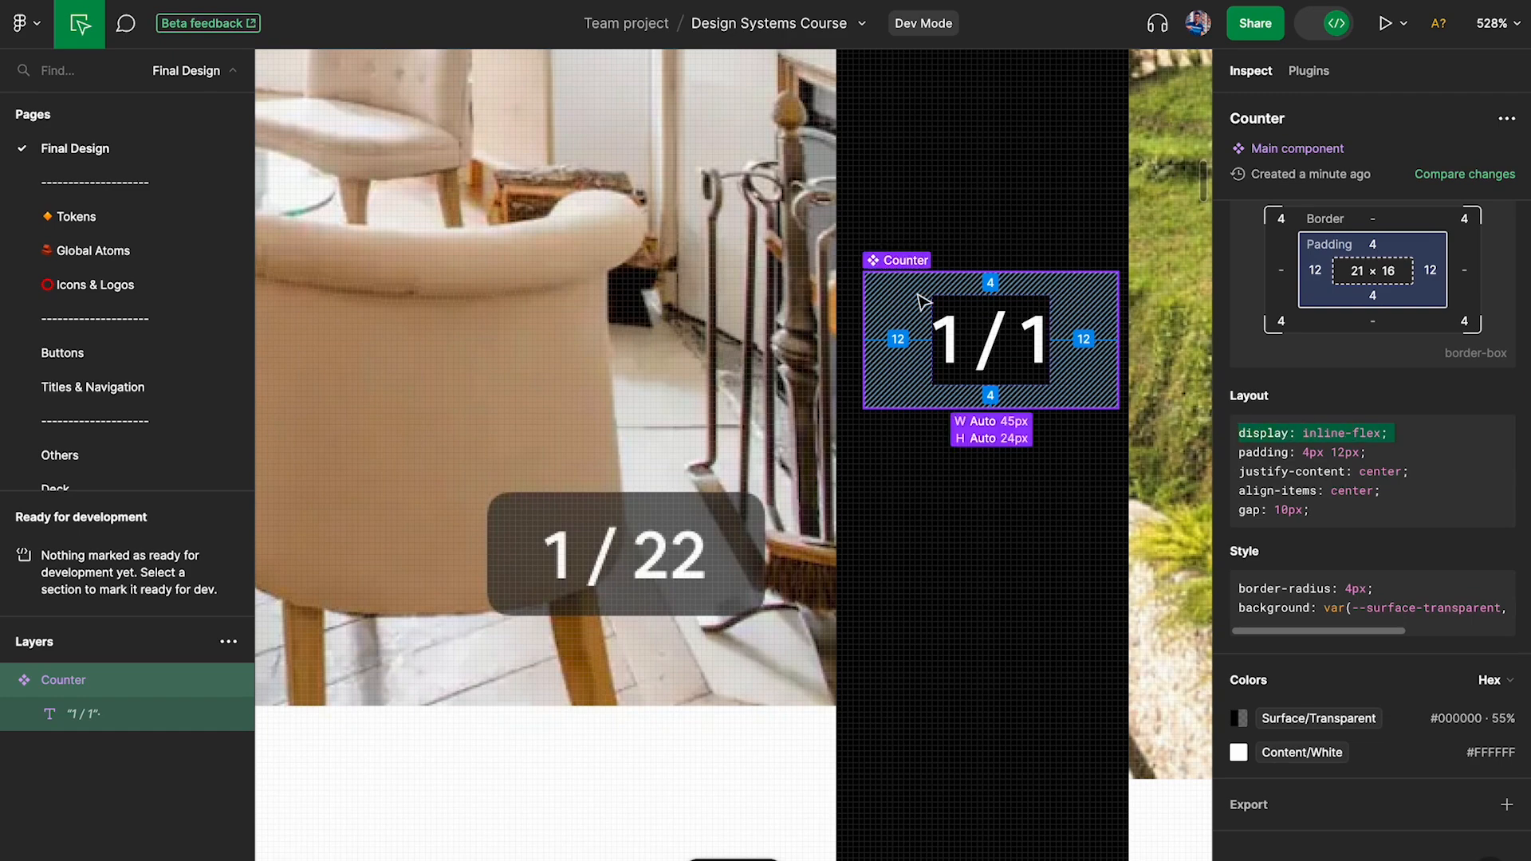
pyautogui.click(985, 209)
pyautogui.hotkey('shift', 'd')
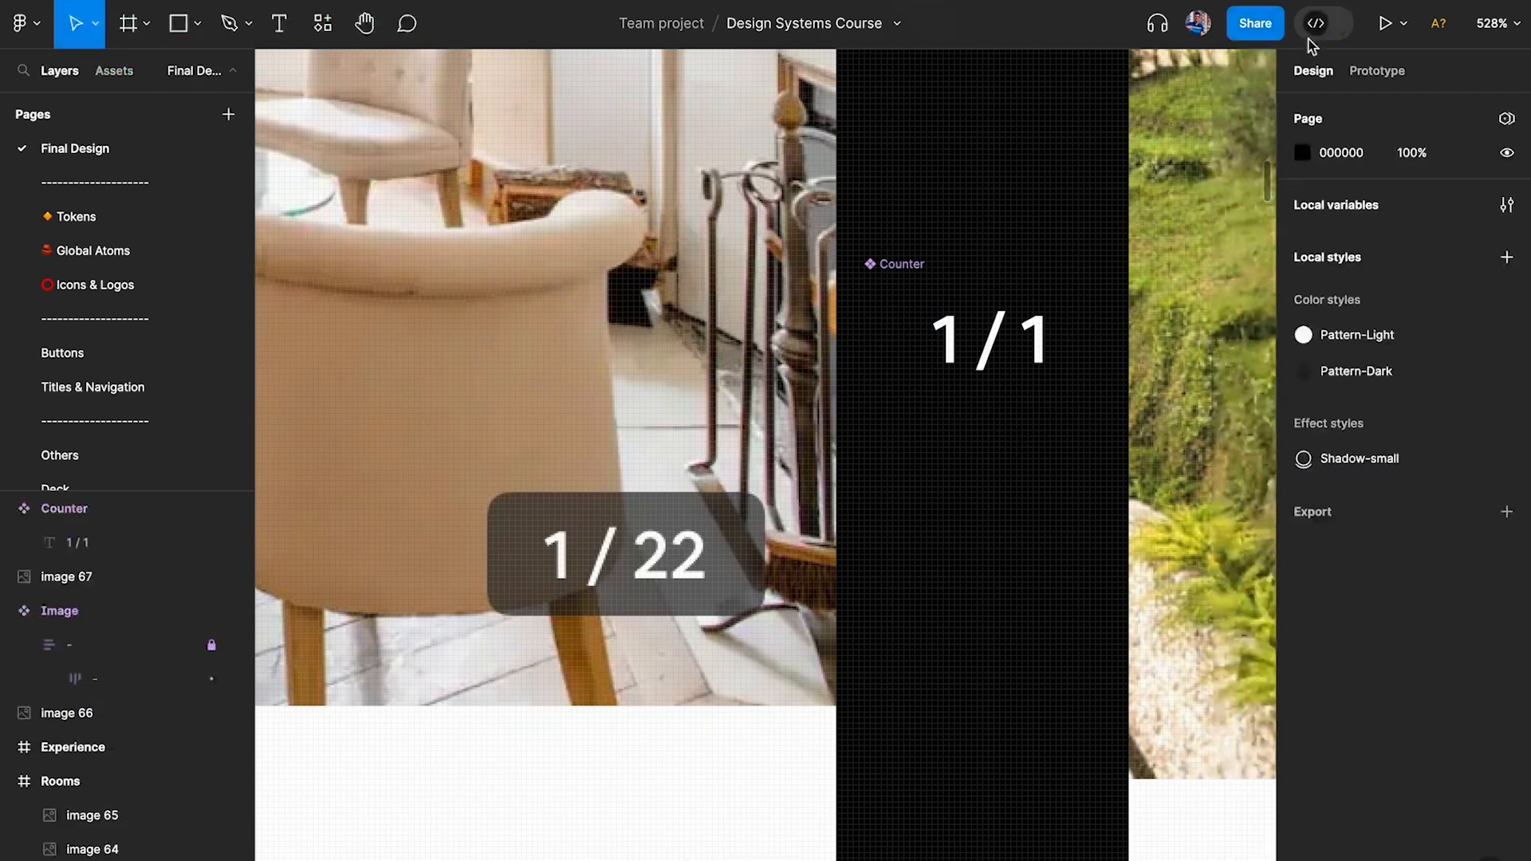
# Set the Counter component's width resizing to Fixed and check the width in its CSS layout code in Dev Mode.
pyautogui.click(922, 263)
pyautogui.click(1356, 263)
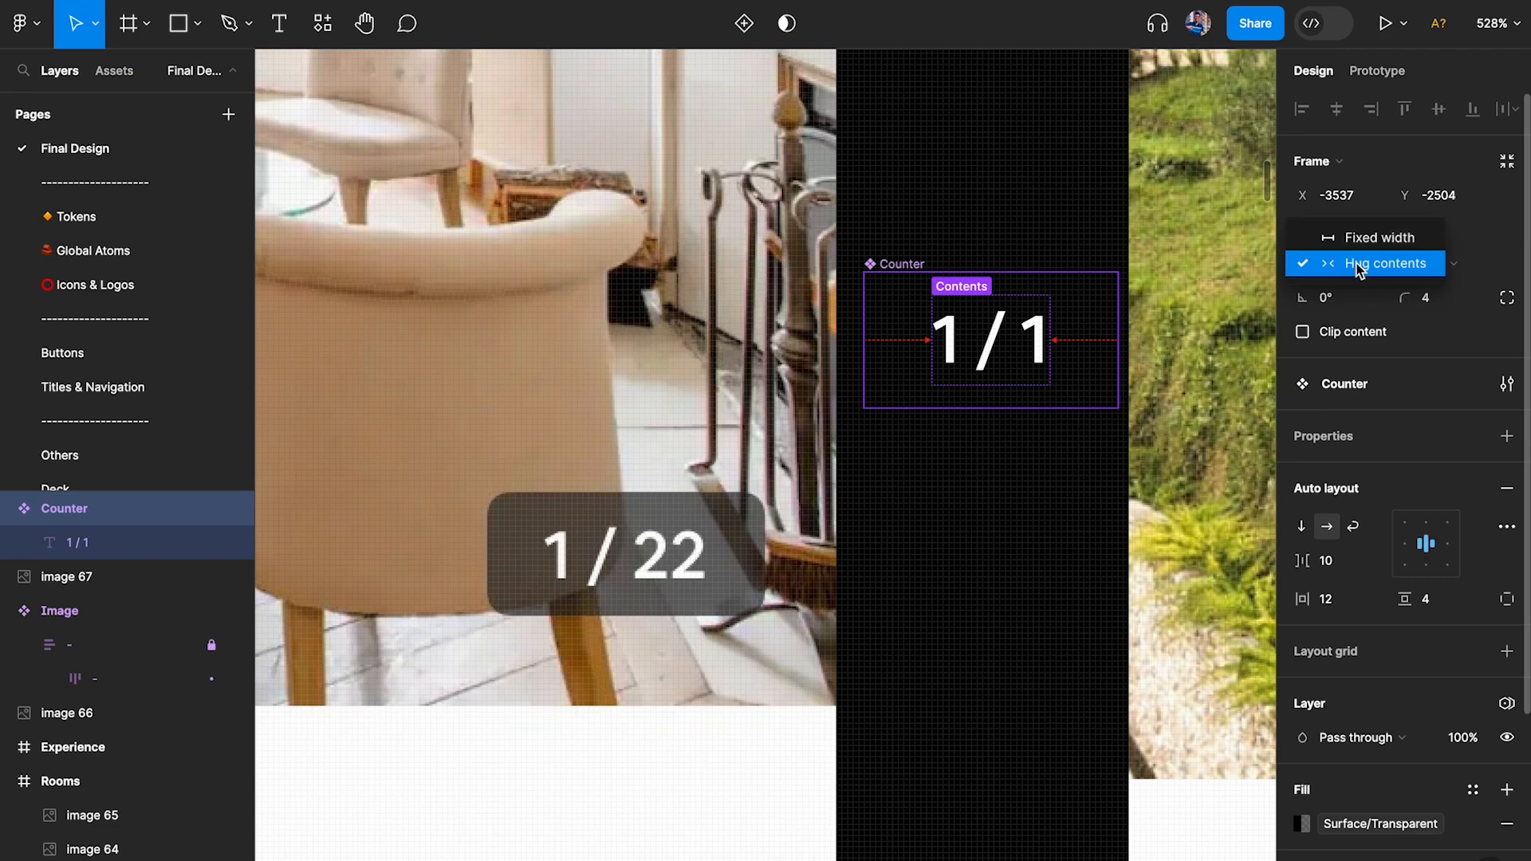
pyautogui.click(1357, 241)
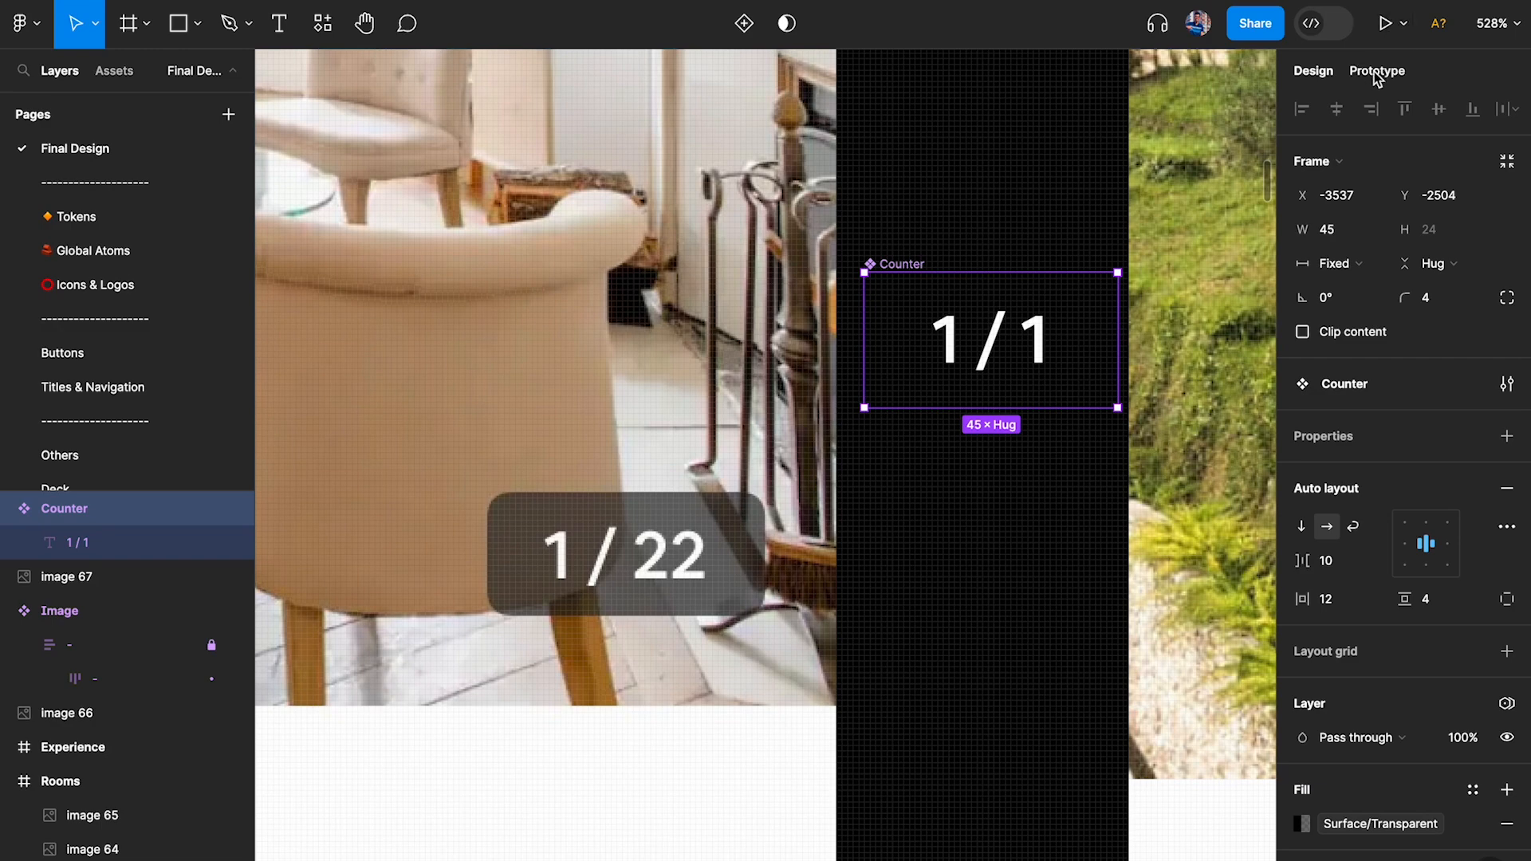
pyautogui.click(1320, 31)
pyautogui.scroll(-5, 1380, 442)
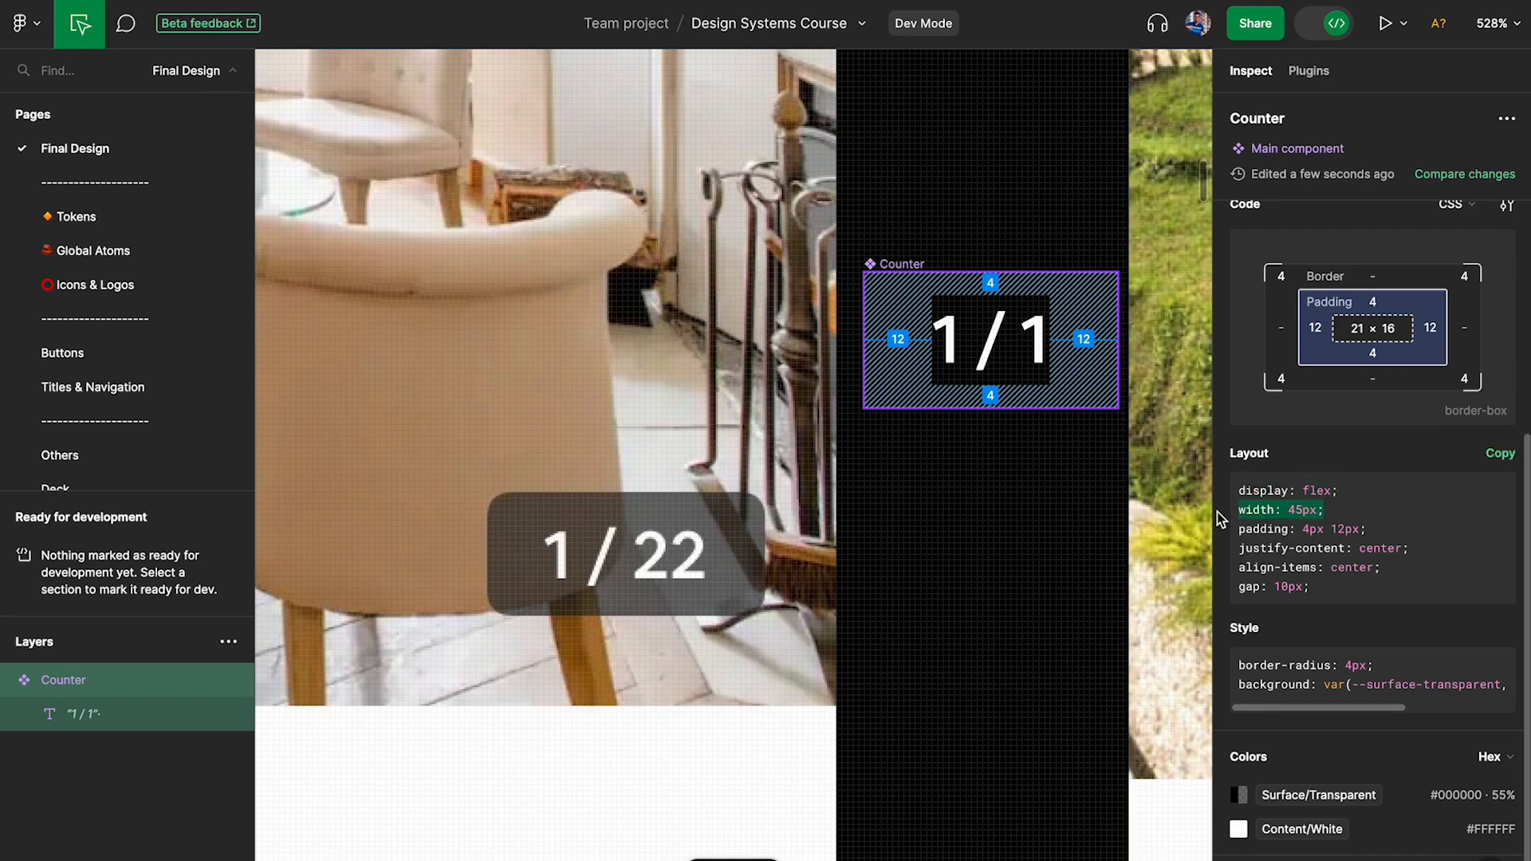
pyautogui.scroll(3, 1348, 143)
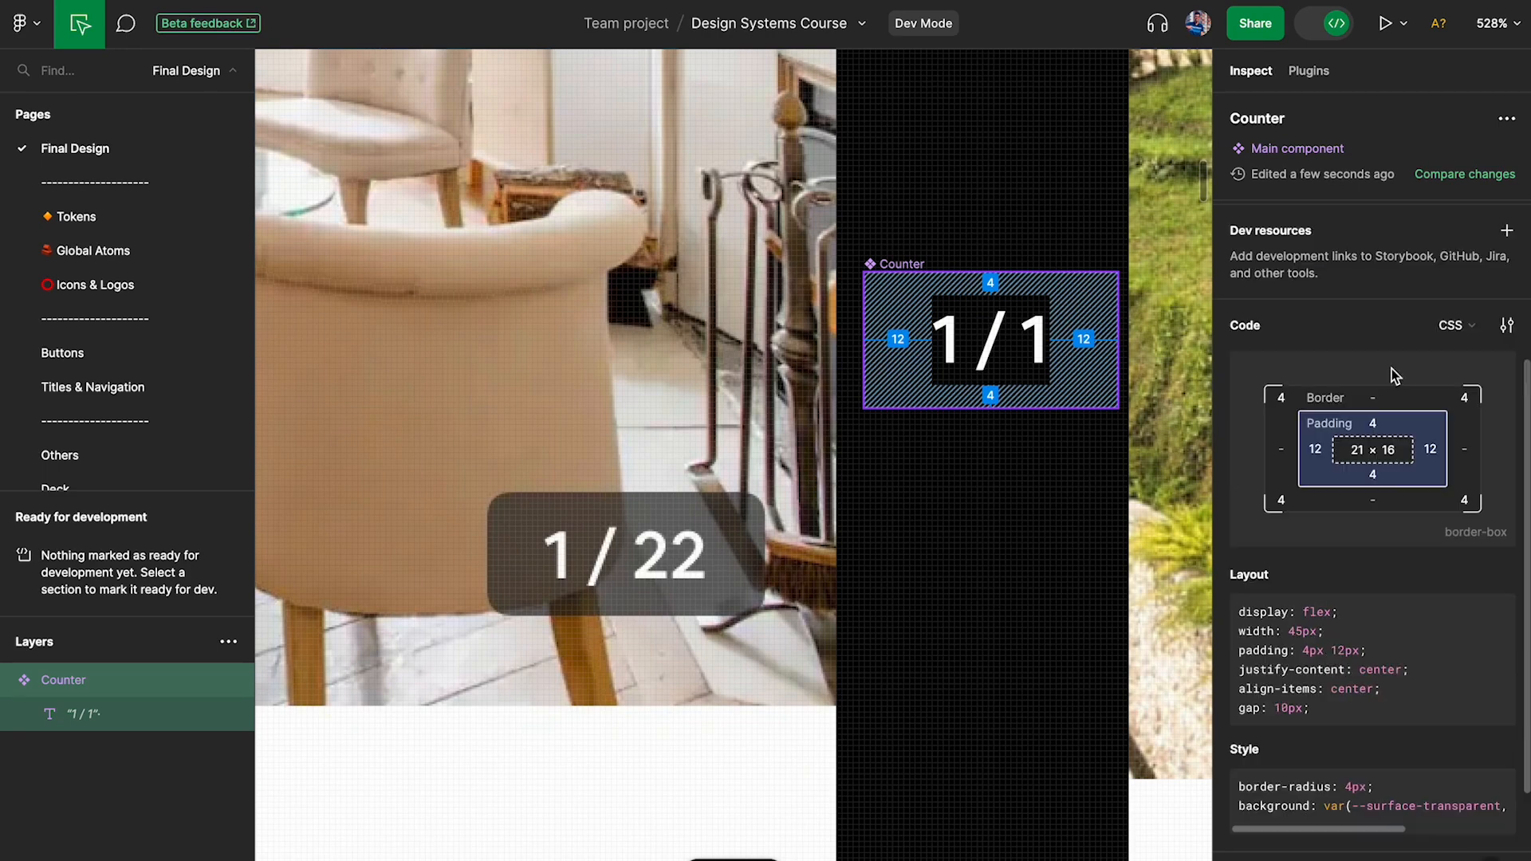
pyautogui.click(1325, 23)
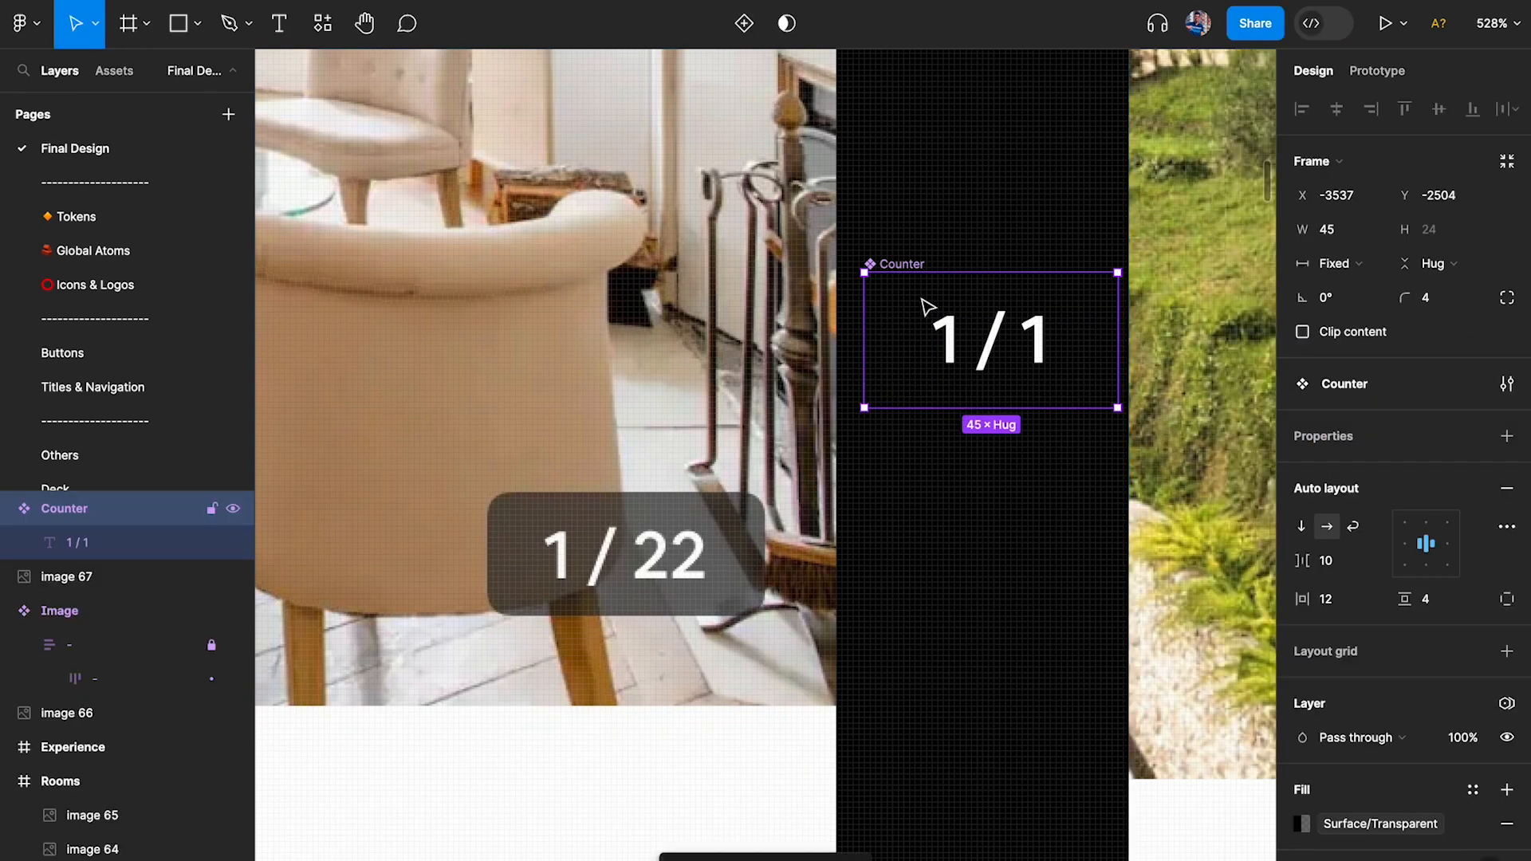
# Set the Counter component's width resizing back to Hug contents.
pyautogui.click(1351, 263)
pyautogui.click(1361, 288)
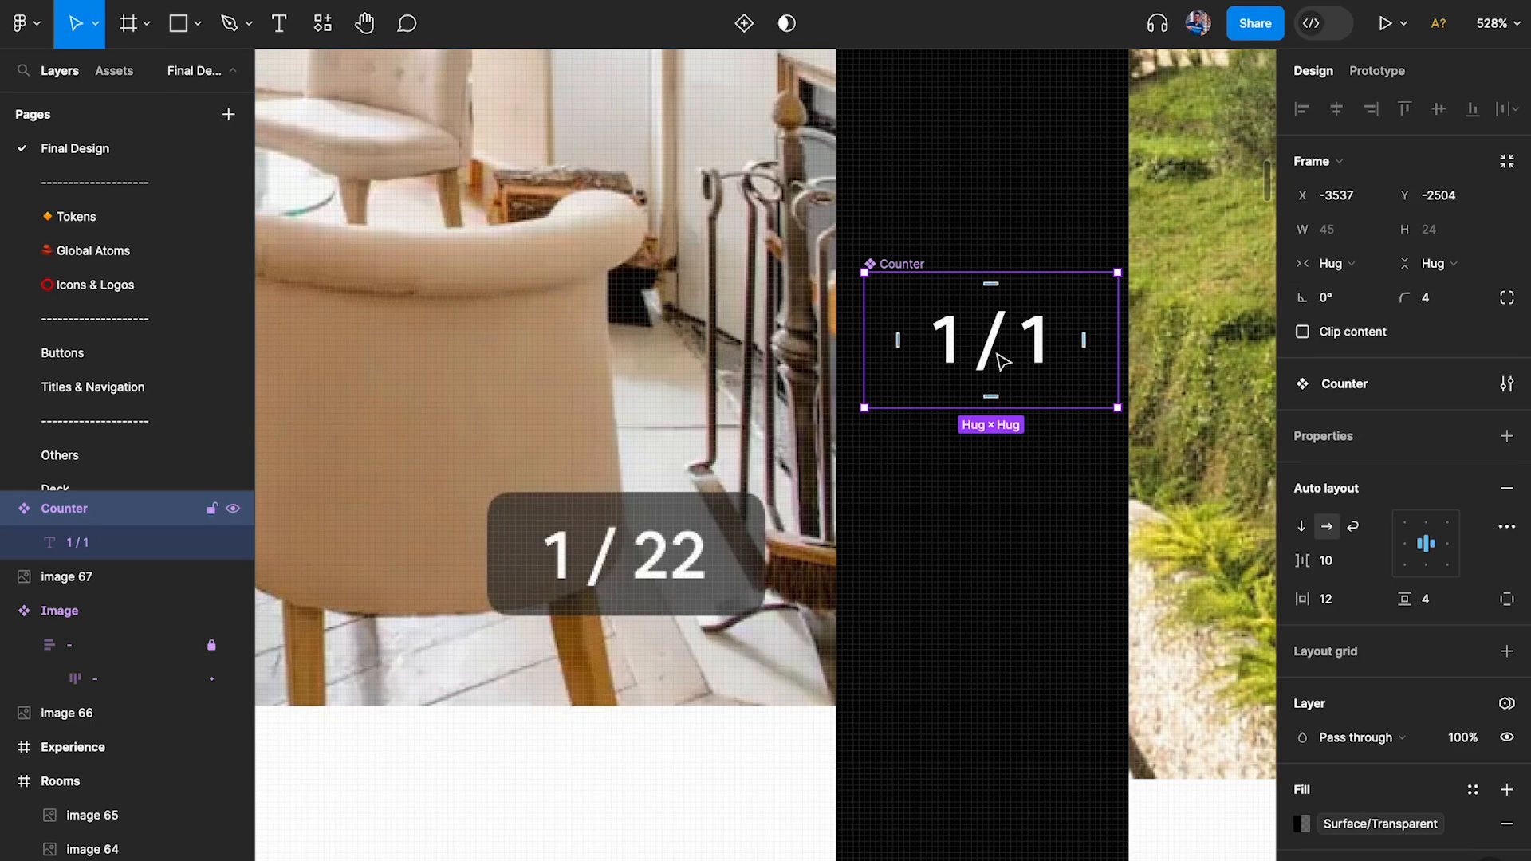
# Move the Counter component up beside the villa Image component, aligned with that component's top edge.
pyautogui.scroll(-5, 1003, 363)
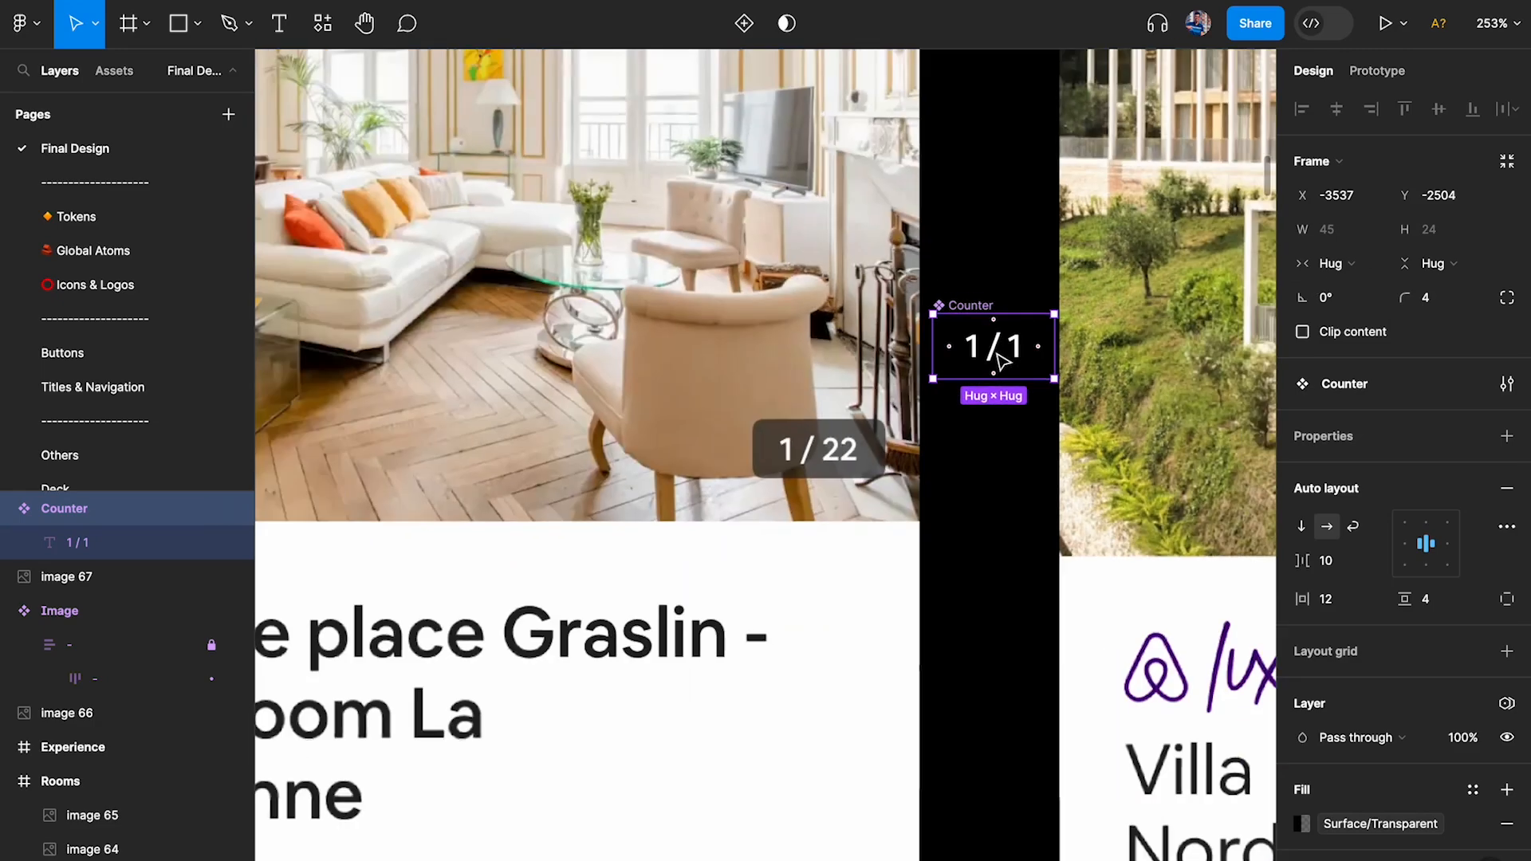
pyautogui.scroll(-2, 1061, 327)
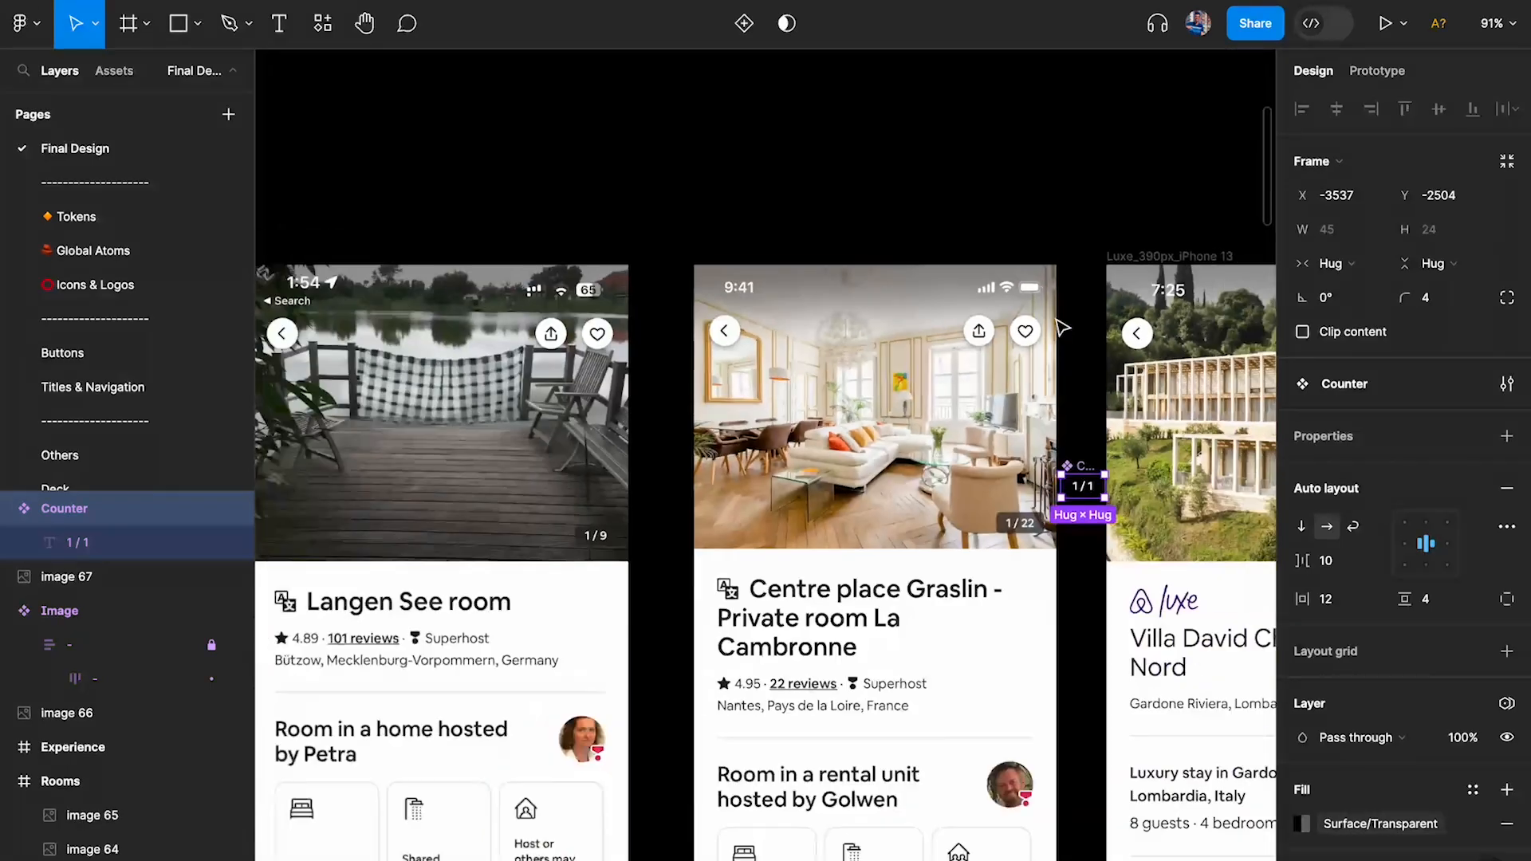
pyautogui.scroll(6, 1058, 327)
pyautogui.click(773, 164)
pyautogui.hscroll(3, 773, 165)
pyautogui.hscroll(2, 773, 164)
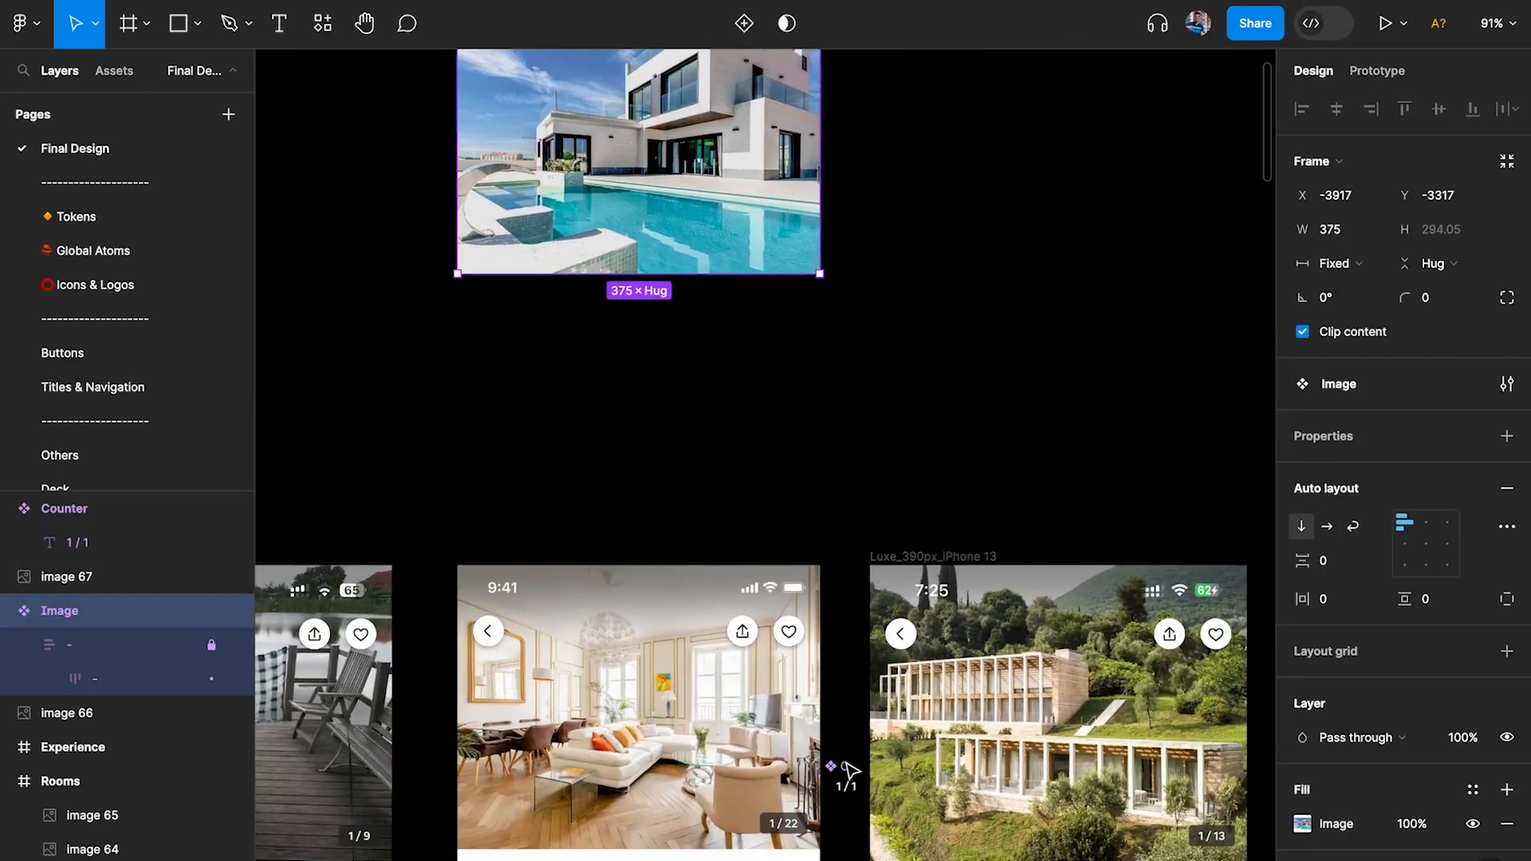
pyautogui.moveTo(843, 786); pyautogui.dragTo(841, 151)
pyautogui.scroll(5, 916, 418)
pyautogui.scroll(3, 917, 418)
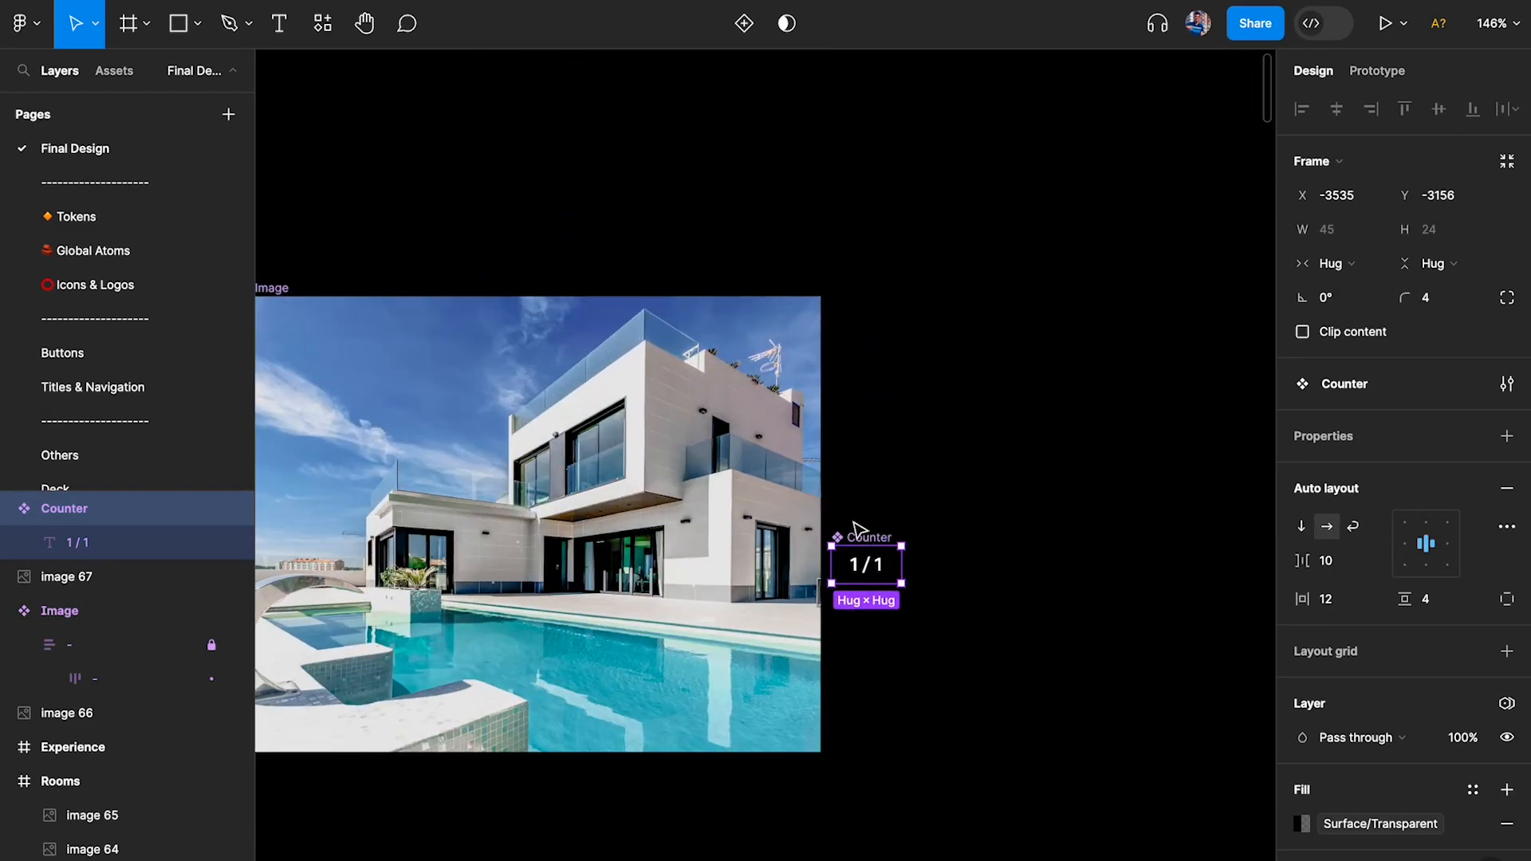
pyautogui.moveTo(850, 527); pyautogui.dragTo(873, 293)
# Delete the Langen See room screenshot beside the Graslin screen.
pyautogui.scroll(-10, 871, 294)
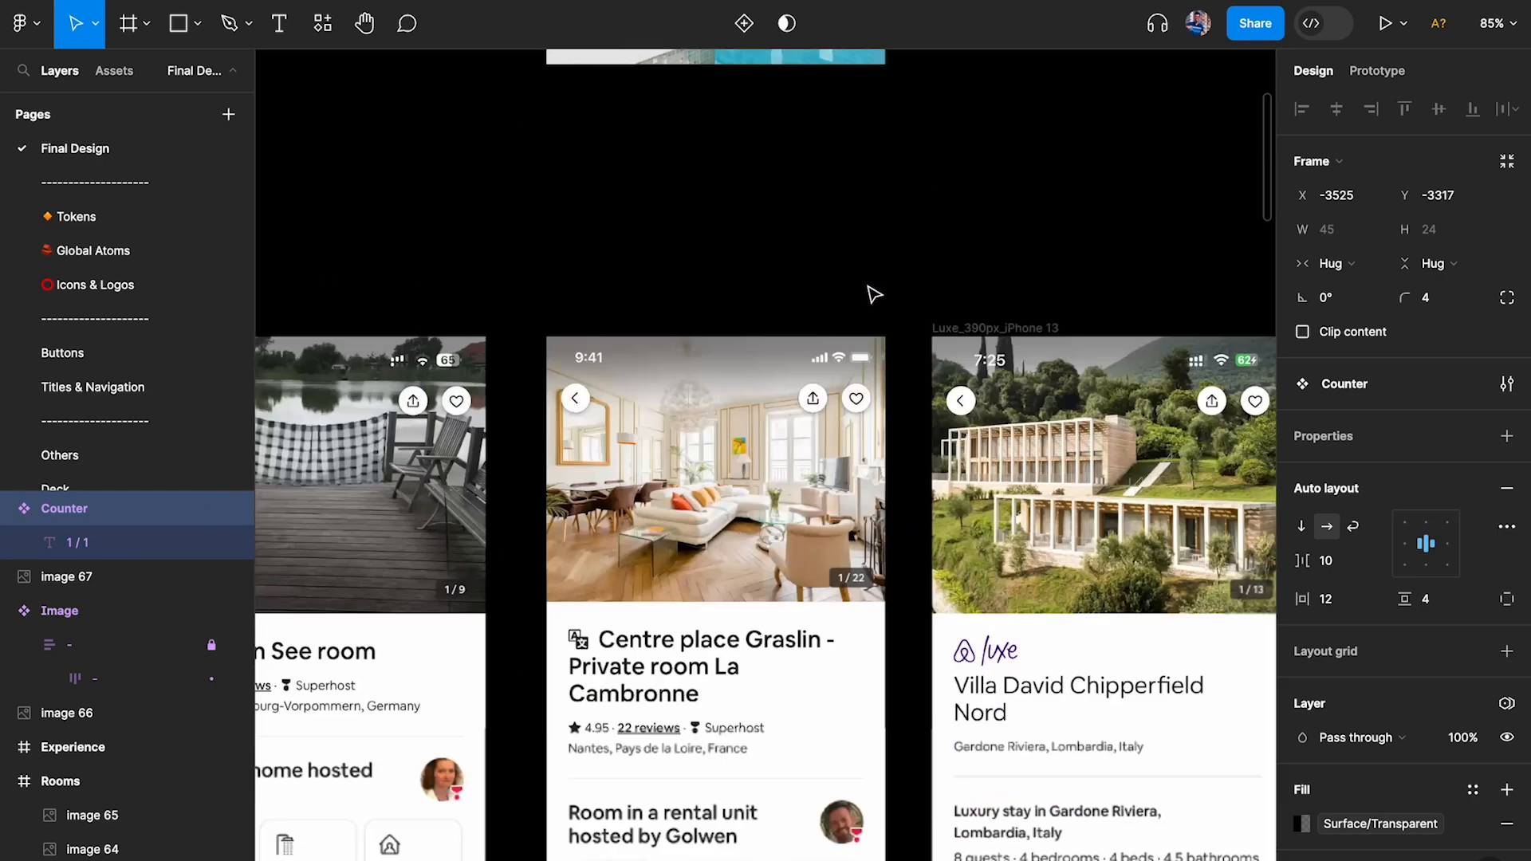
pyautogui.scroll(2, 742, 176)
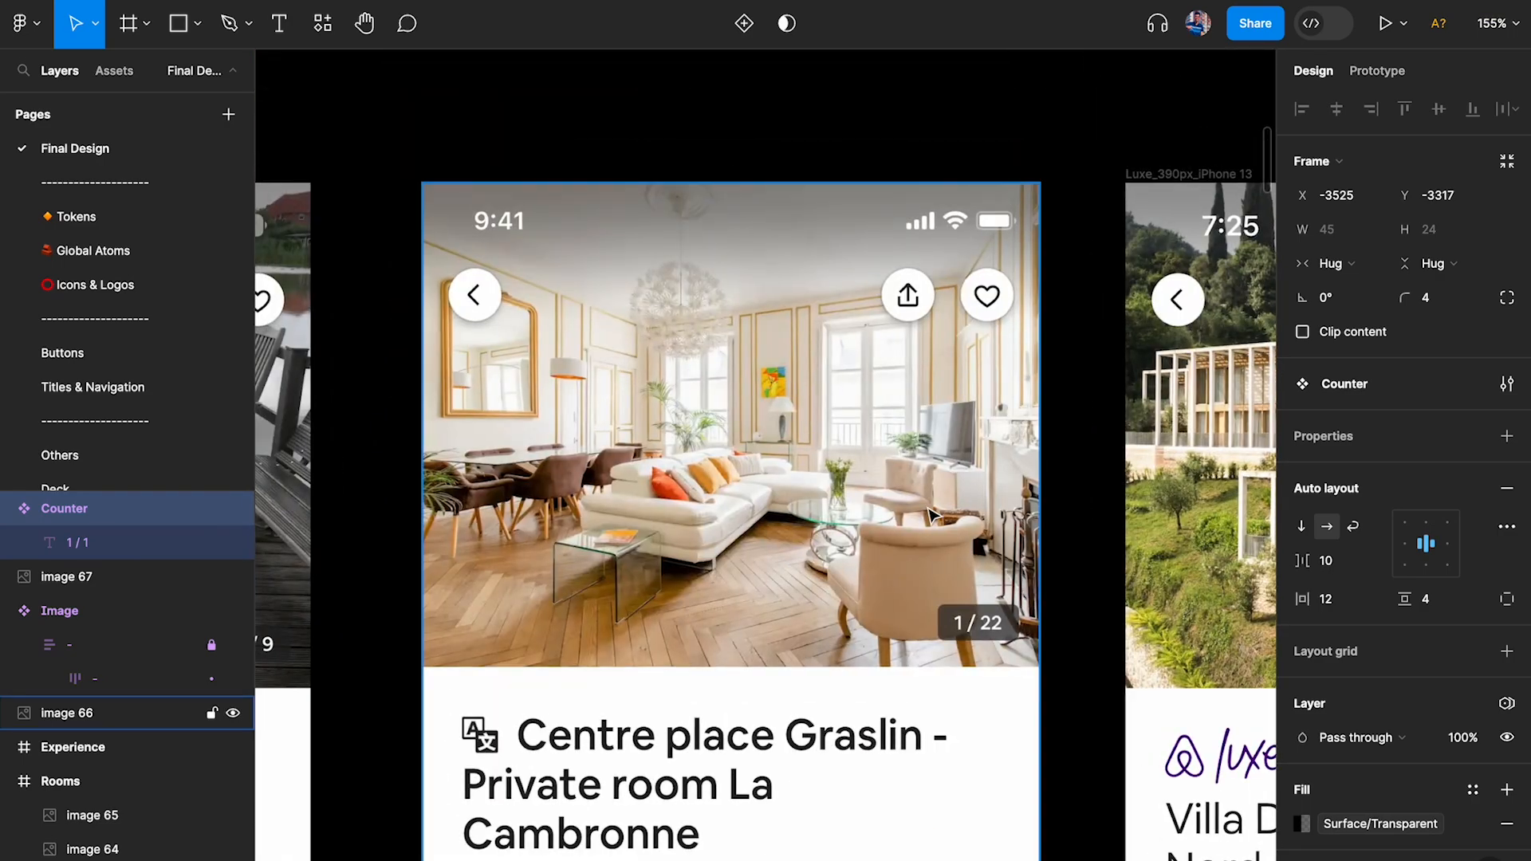
pyautogui.scroll(-5, 825, 542)
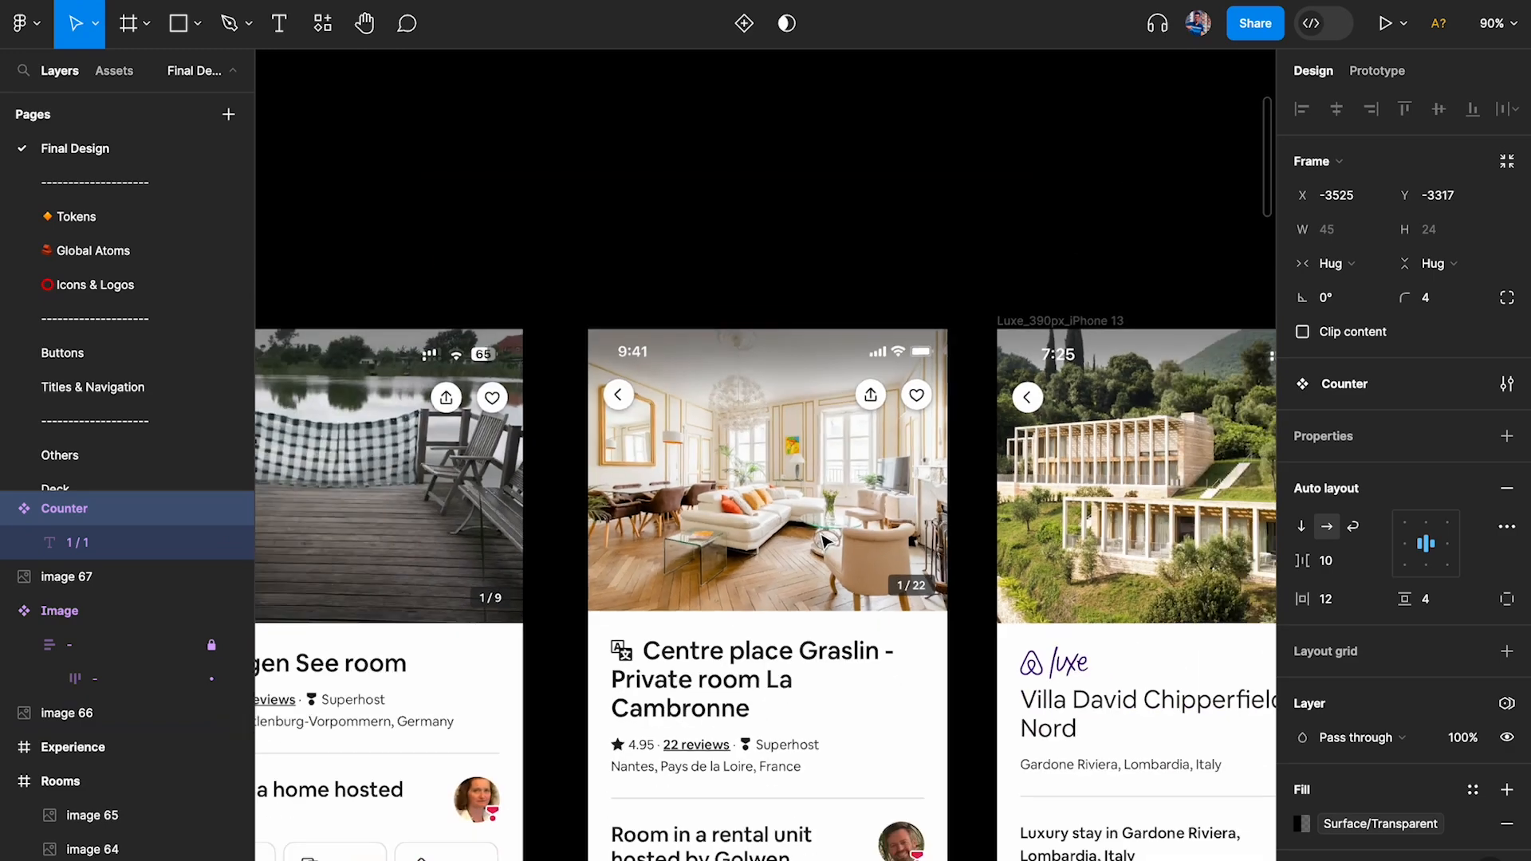
pyautogui.click(460, 485)
pyautogui.press('Delete')
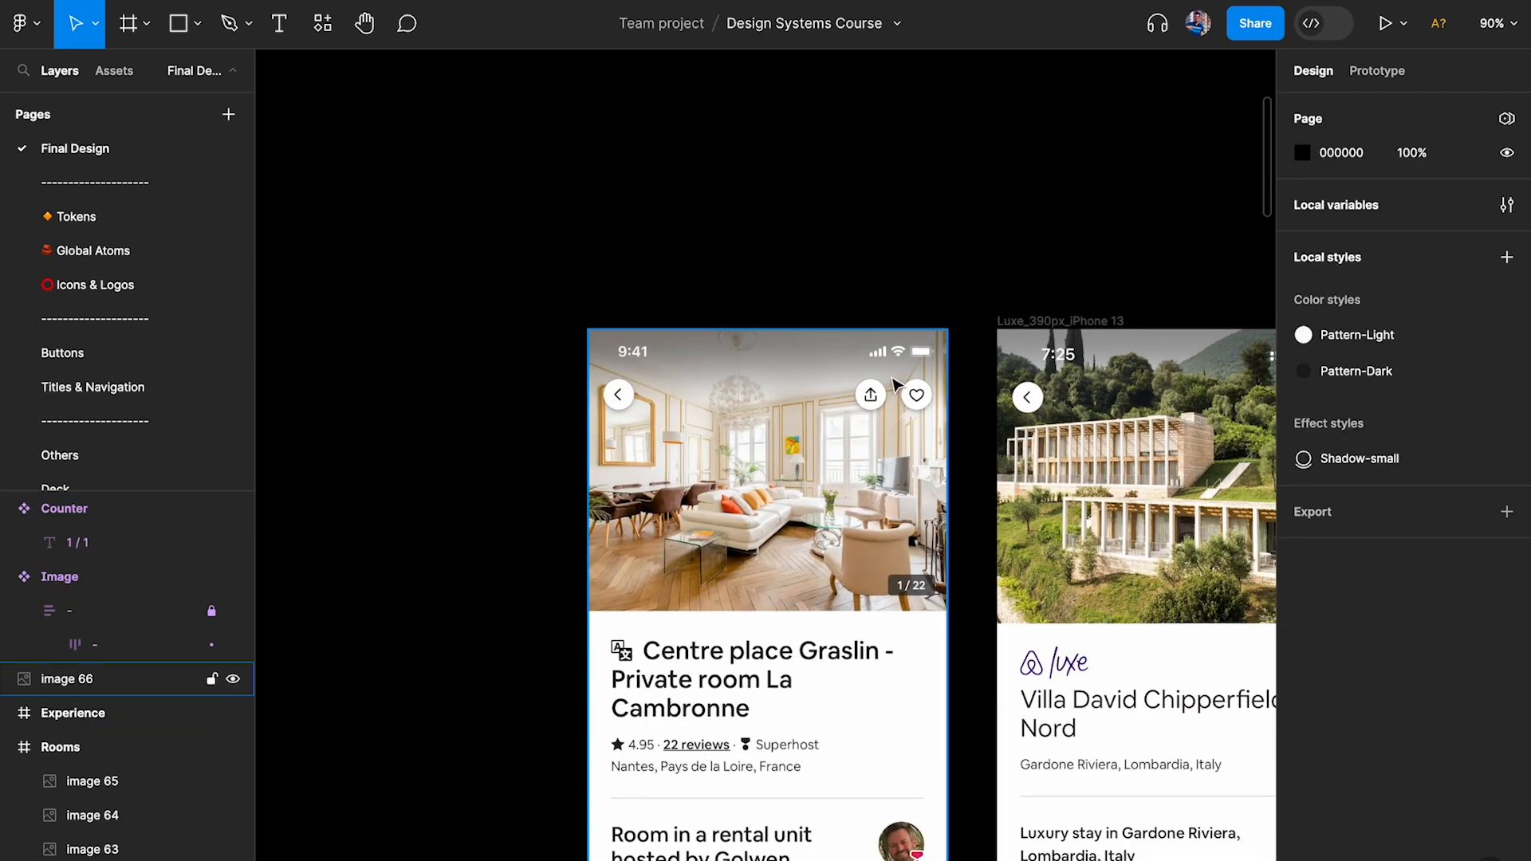
# Switch to Screensizes.app and look up the iPhone 13's layout guide dimensions, including the status bar.
pyautogui.click(917, 355)
pyautogui.scroll(5, 917, 355)
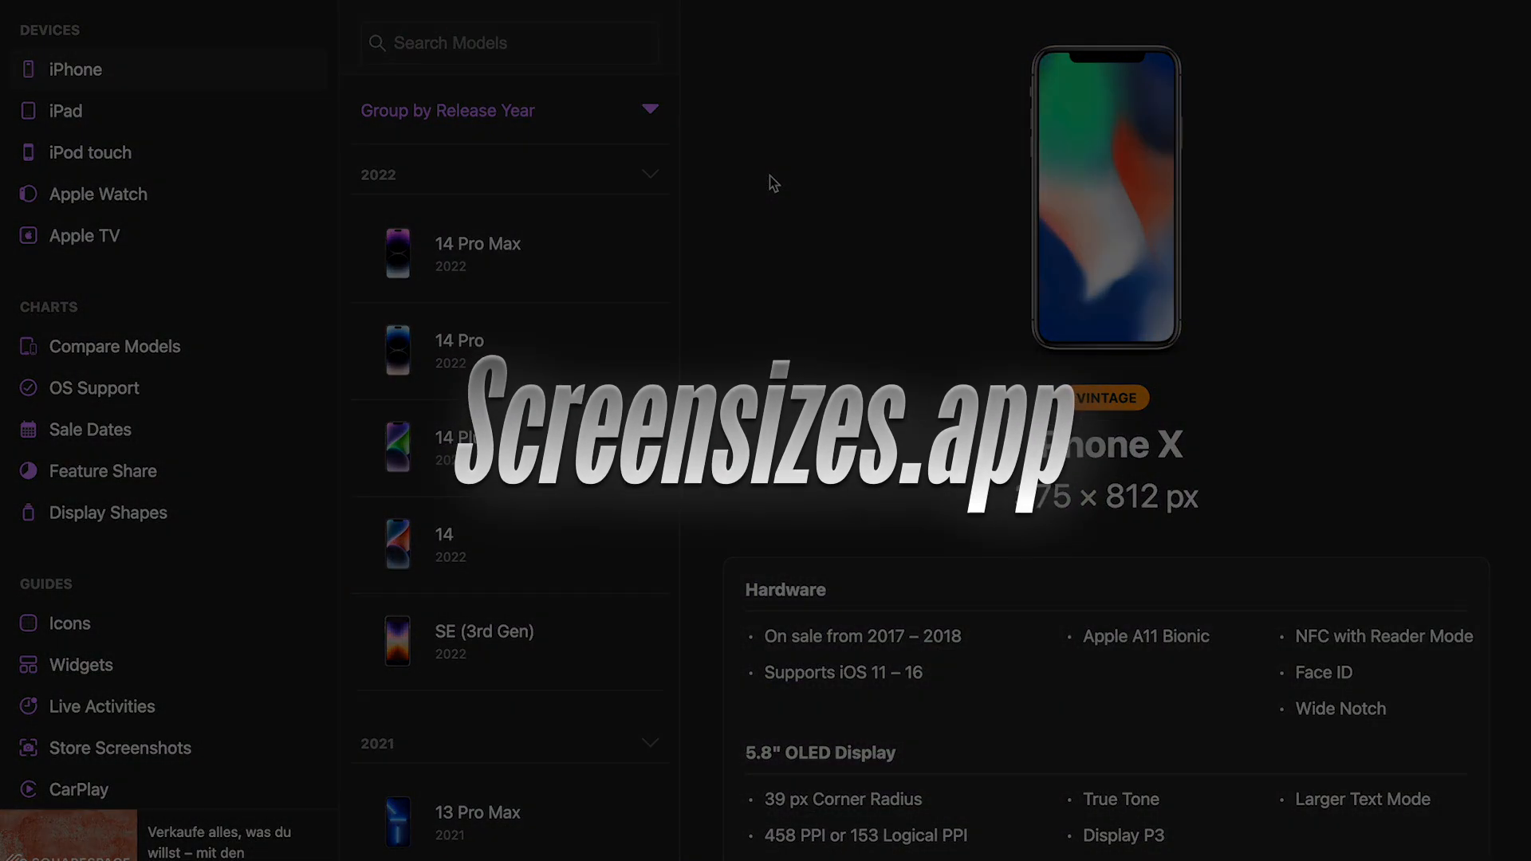
pyautogui.scroll(-5, 534, 351)
pyautogui.scroll(-4, 534, 343)
pyautogui.click(508, 313)
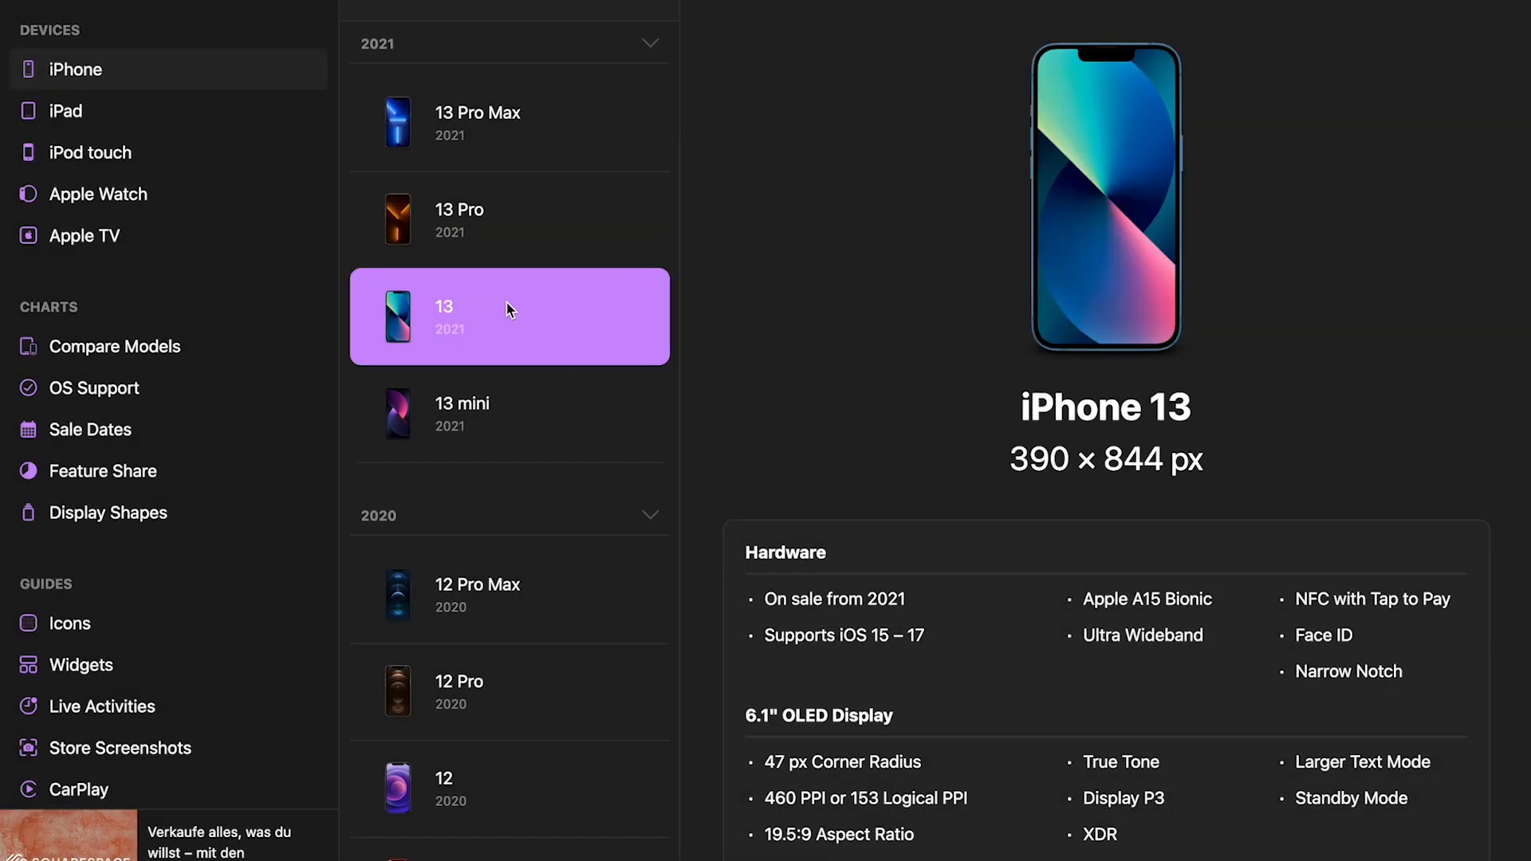
pyautogui.scroll(-8, 1114, 519)
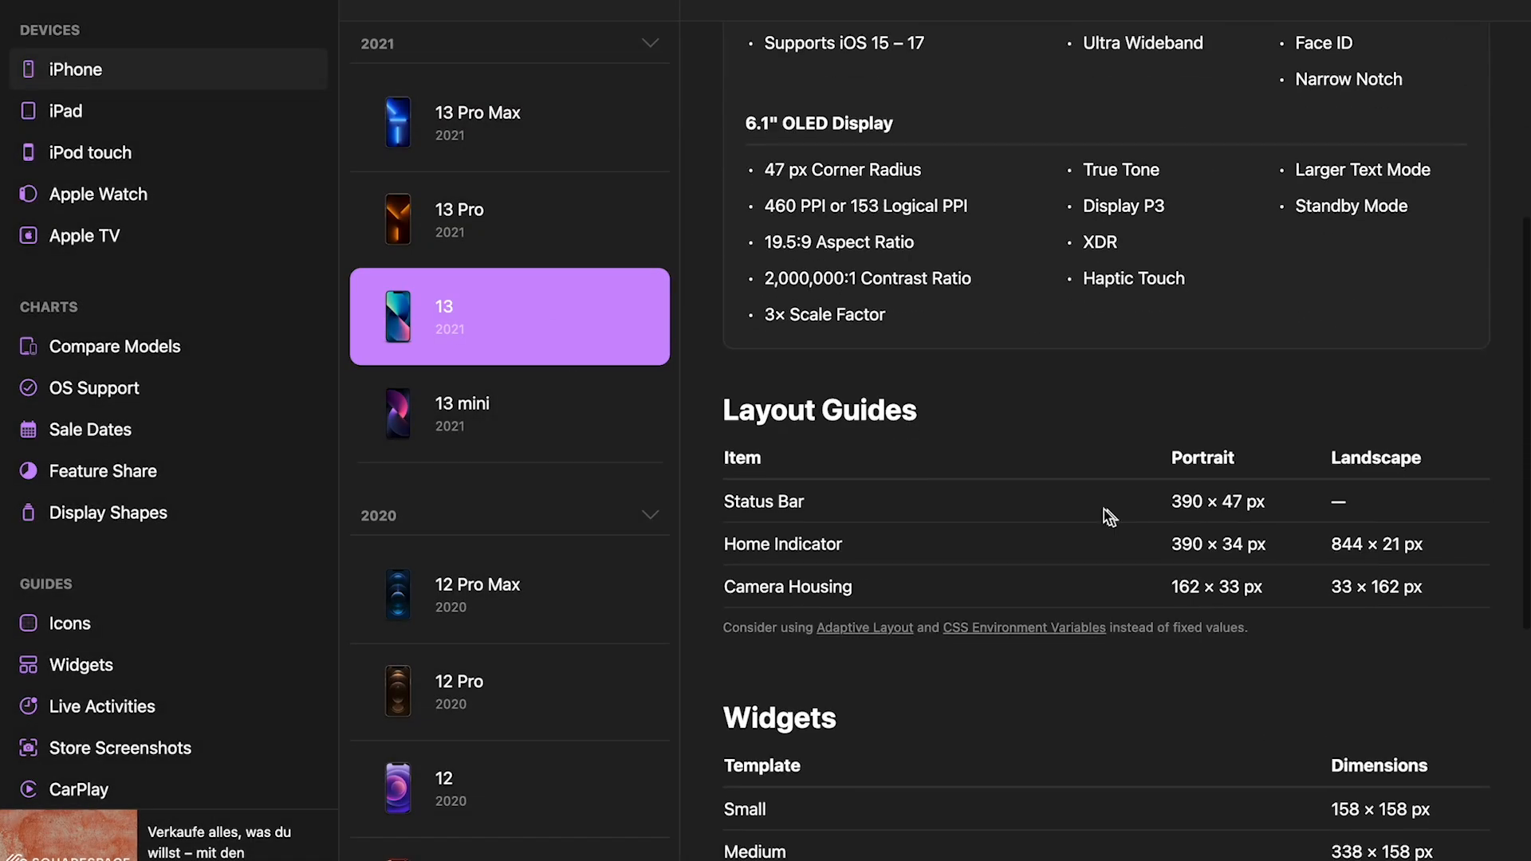
# Compare the iPhone 13's portrait status bar dimensions with those of an older iPhone model in the layout guides.
pyautogui.moveTo(1293, 510); pyautogui.dragTo(1172, 507)
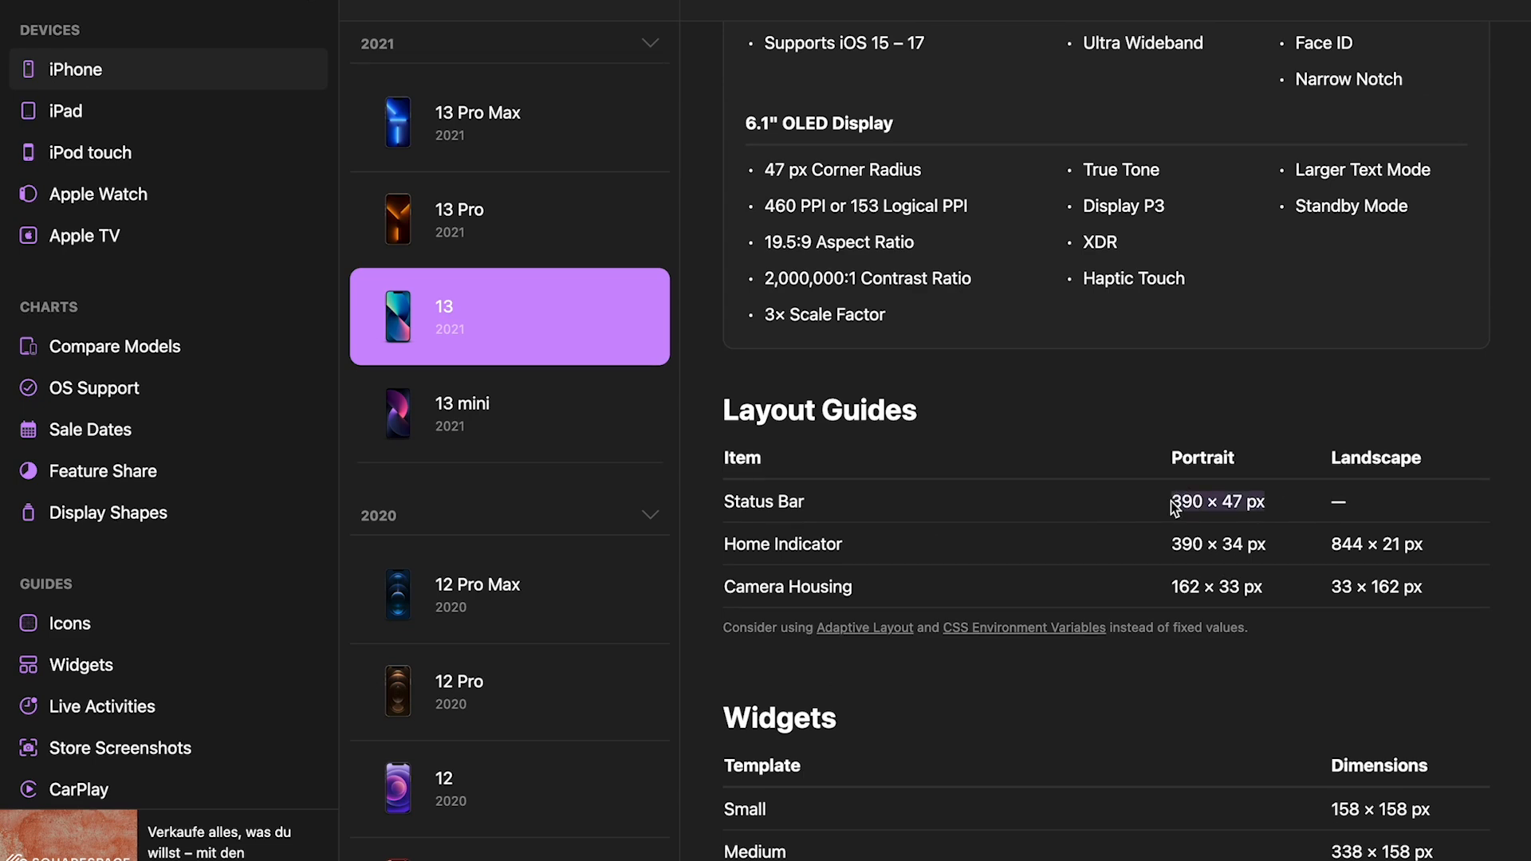
pyautogui.scroll(-13, 455, 414)
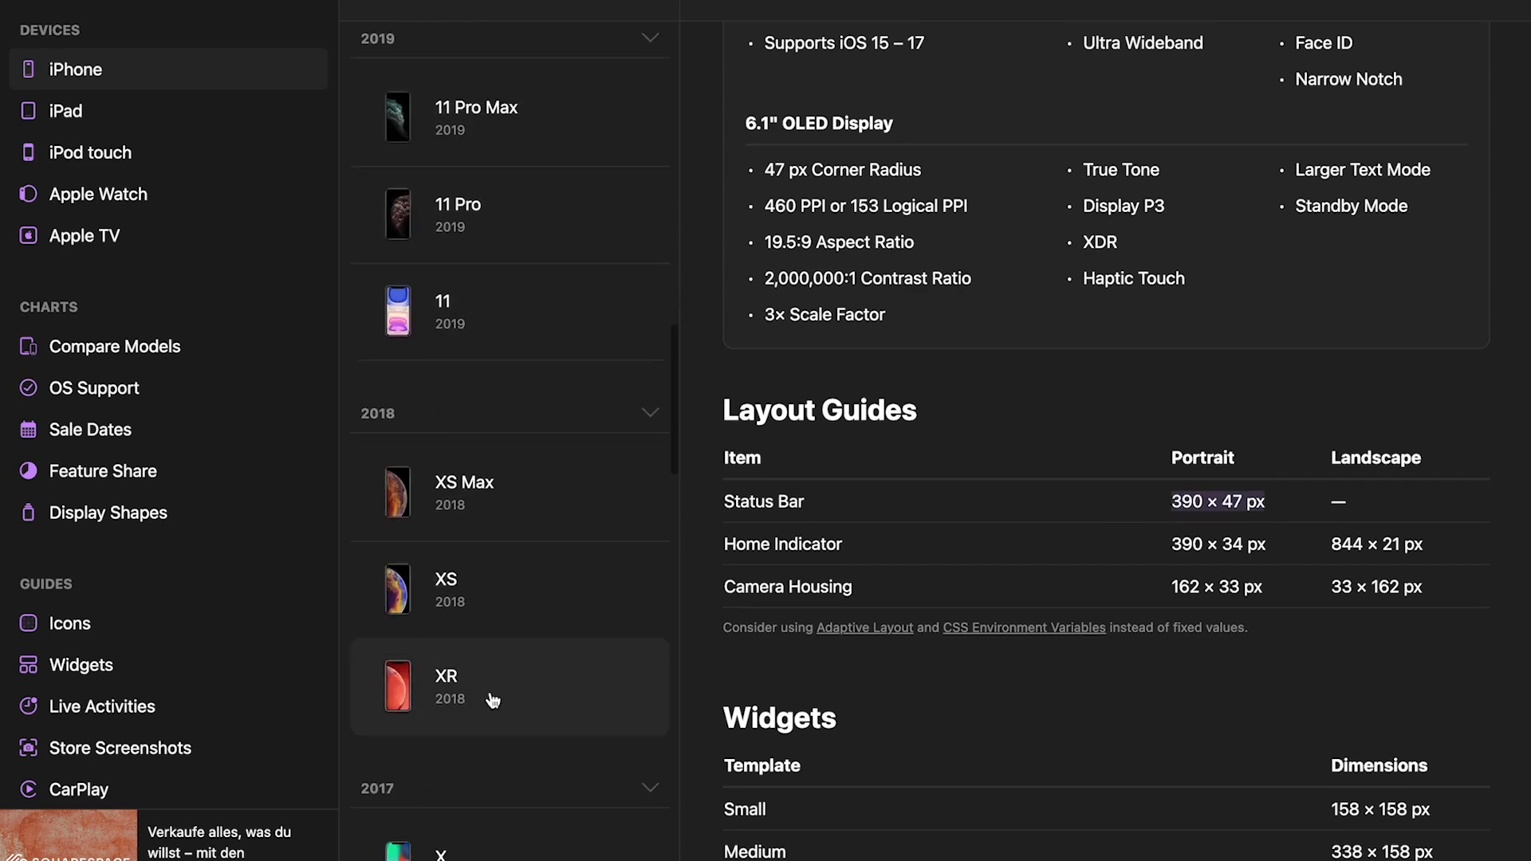
pyautogui.scroll(-4, 494, 637)
pyautogui.click(495, 589)
pyautogui.scroll(-8, 1170, 530)
pyautogui.scroll(-1, 1169, 528)
pyautogui.moveTo(1276, 503); pyautogui.dragTo(1175, 495)
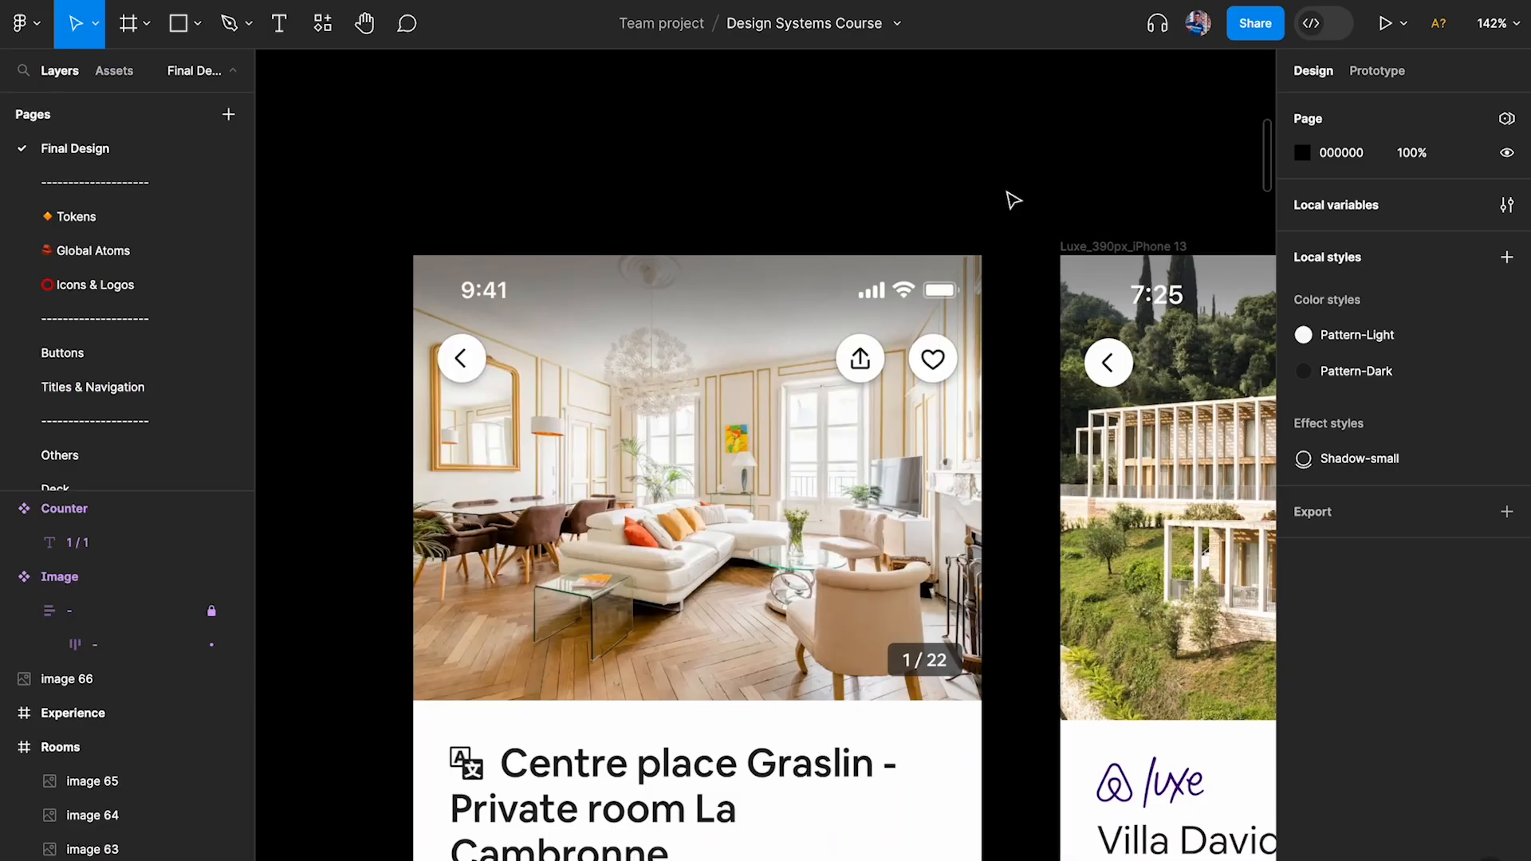
# Switch back to Figma and draw a blank frame about 410 × 429 beside the Luxe_390px_iPhone 13 frame.
pyautogui.scroll(-5, 1012, 199)
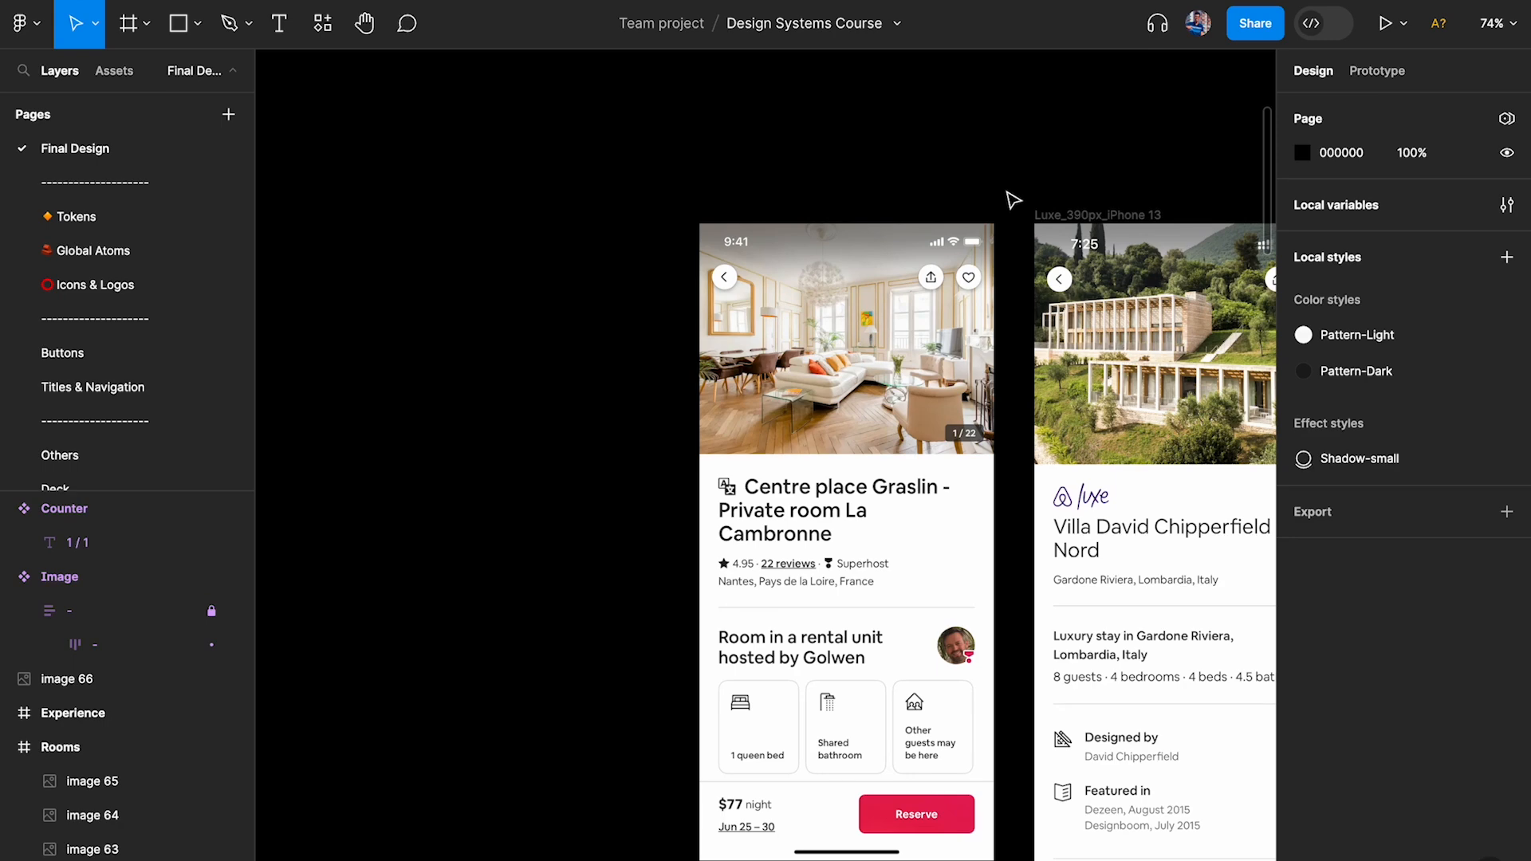
pyautogui.hscroll(5, 1012, 199)
pyautogui.click(899, 243)
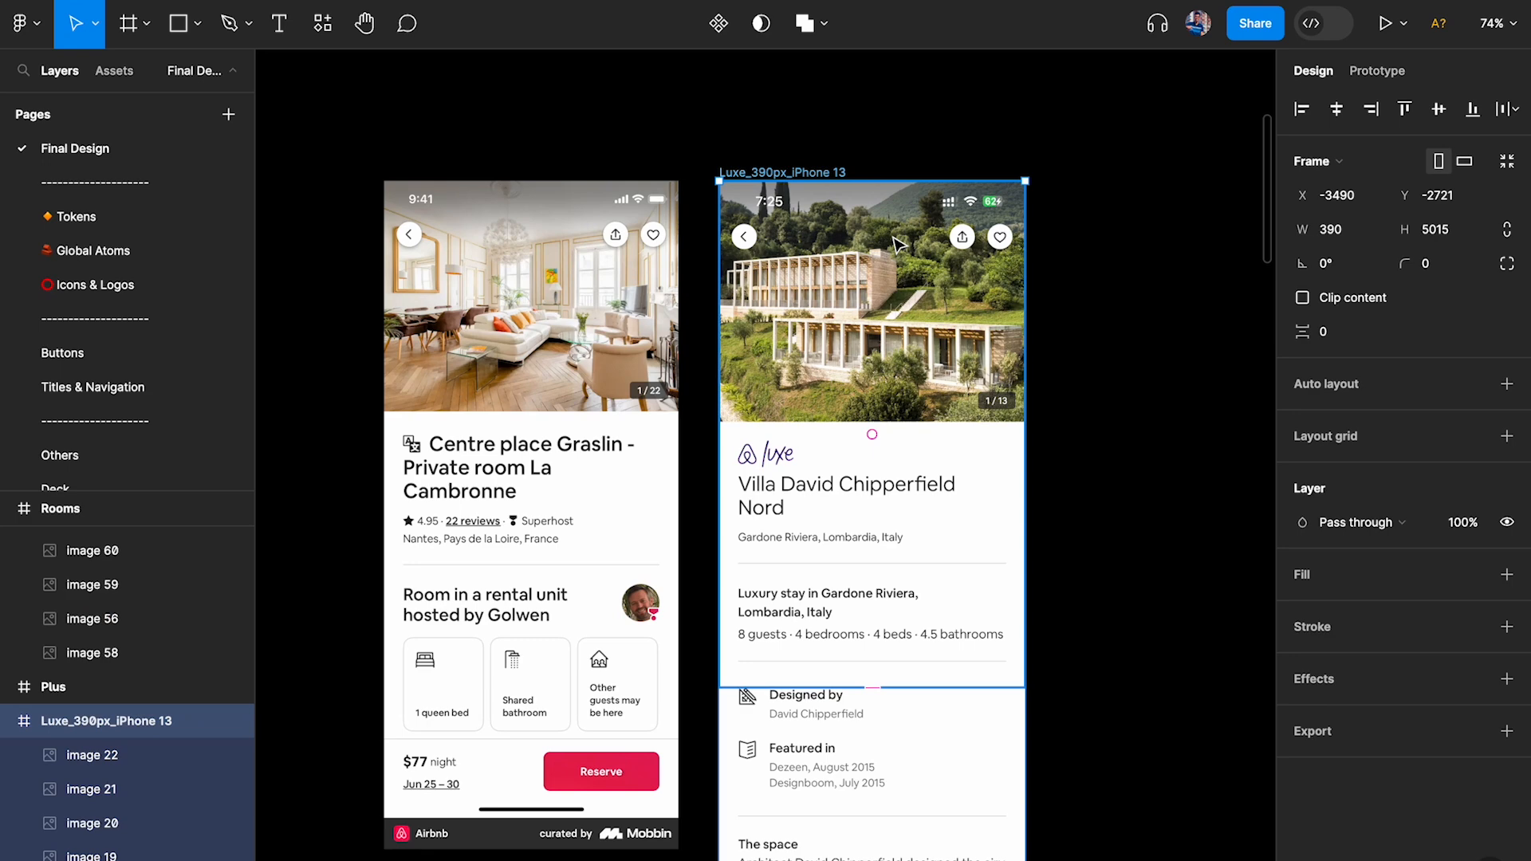
pyautogui.hscroll(5, 898, 243)
pyautogui.scroll(-3, 981, 154)
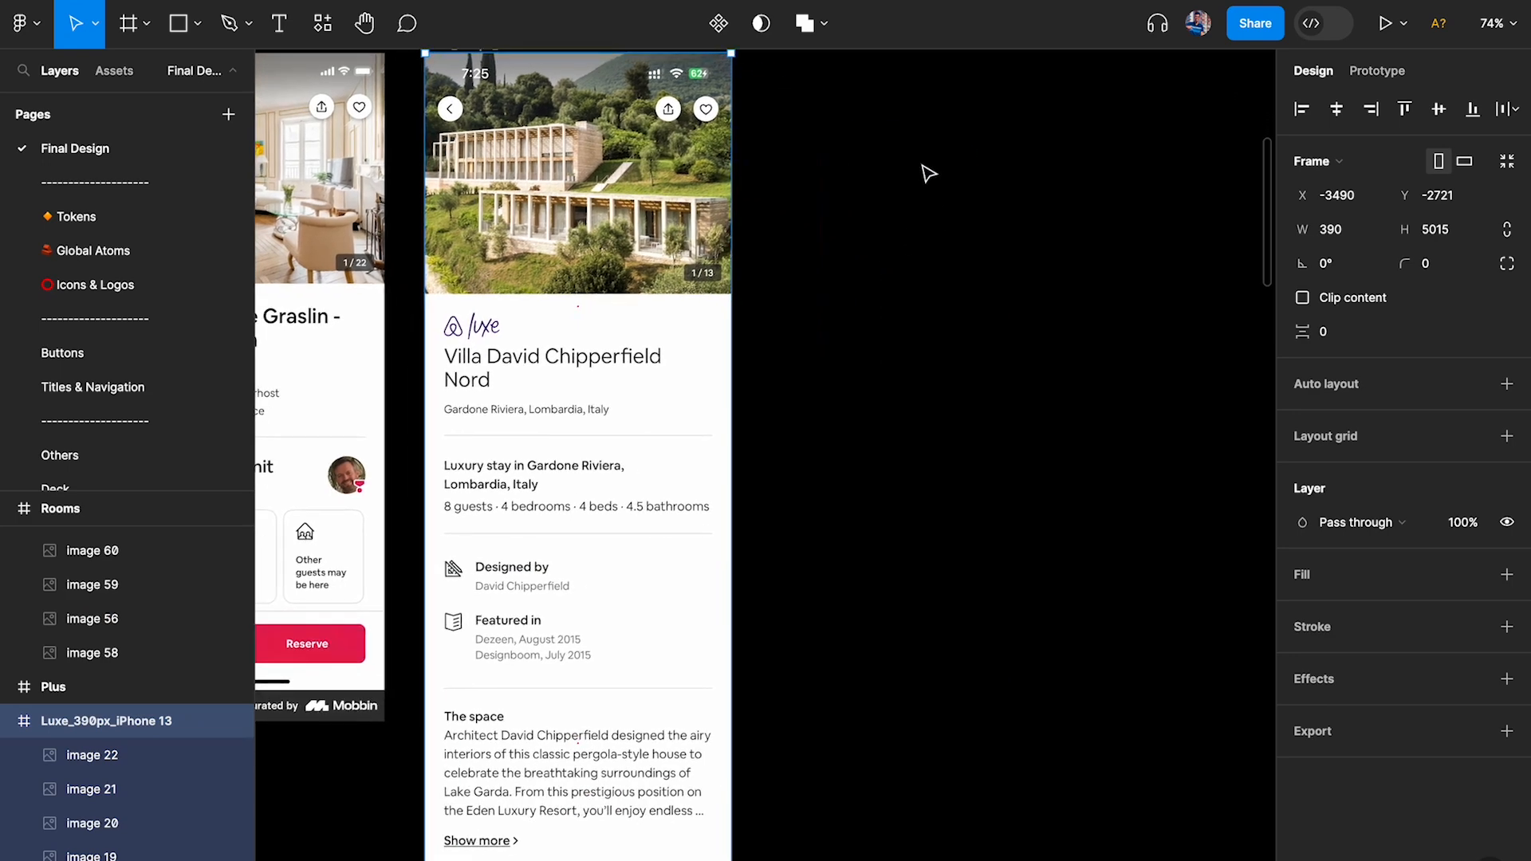
pyautogui.scroll(3, 923, 170)
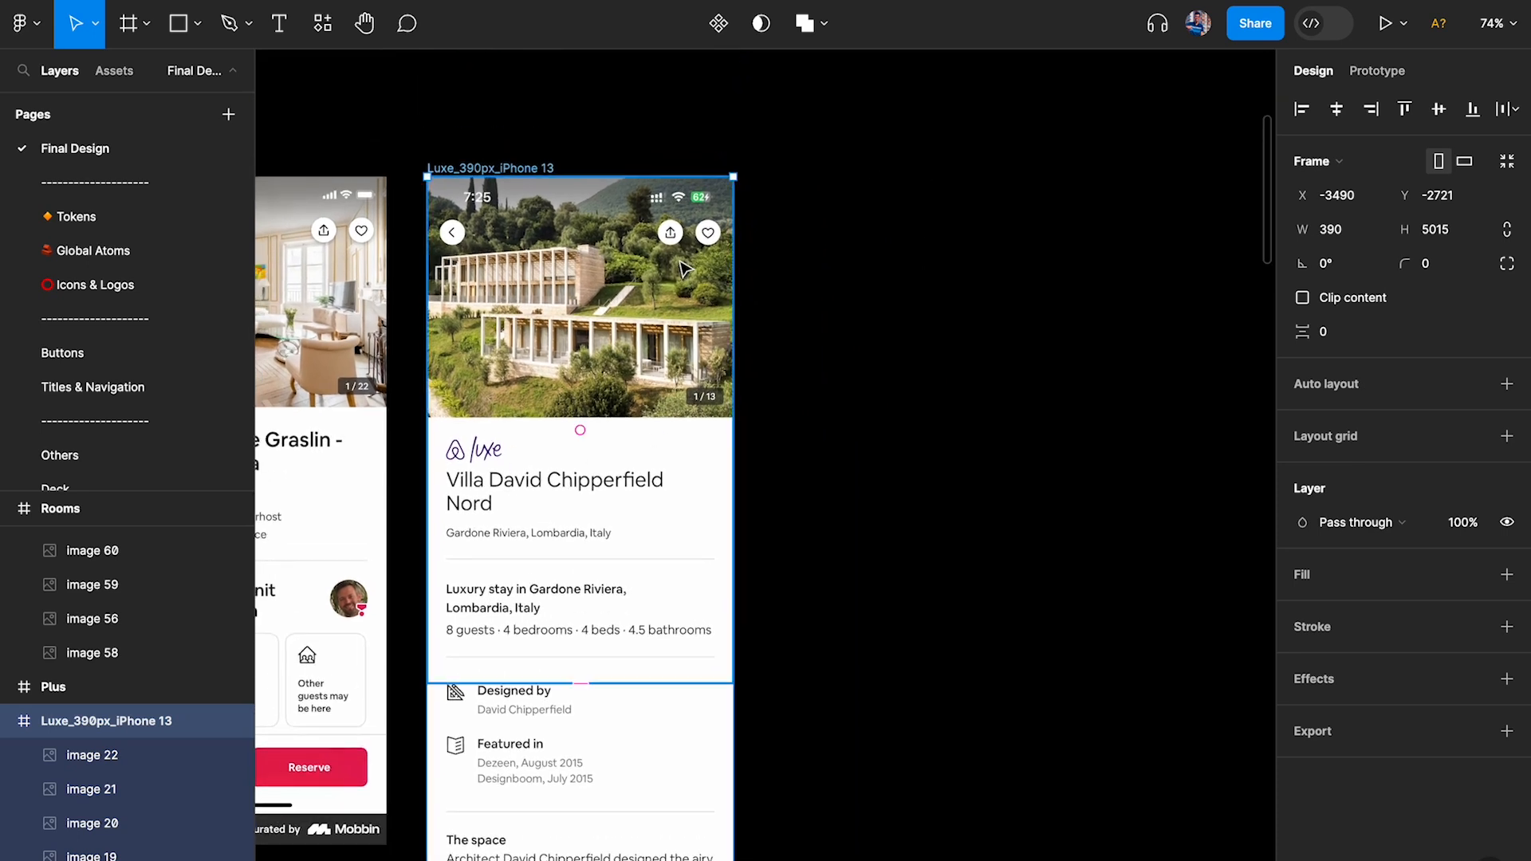
pyautogui.press('f')
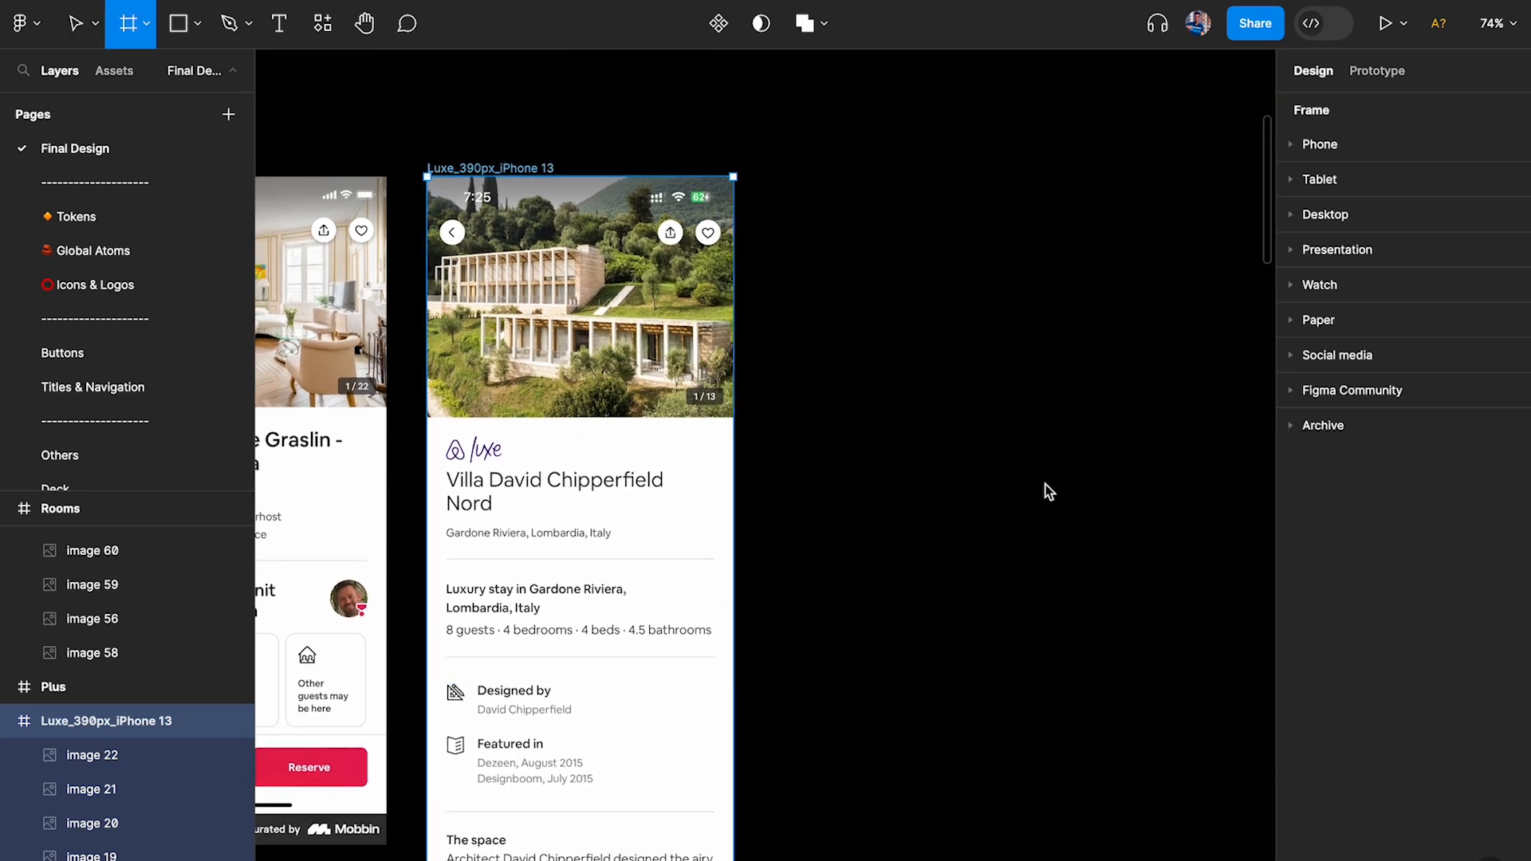
pyautogui.moveTo(798, 201); pyautogui.dragTo(1121, 539)
pyautogui.click(1373, 231)
pyautogui.write('390')
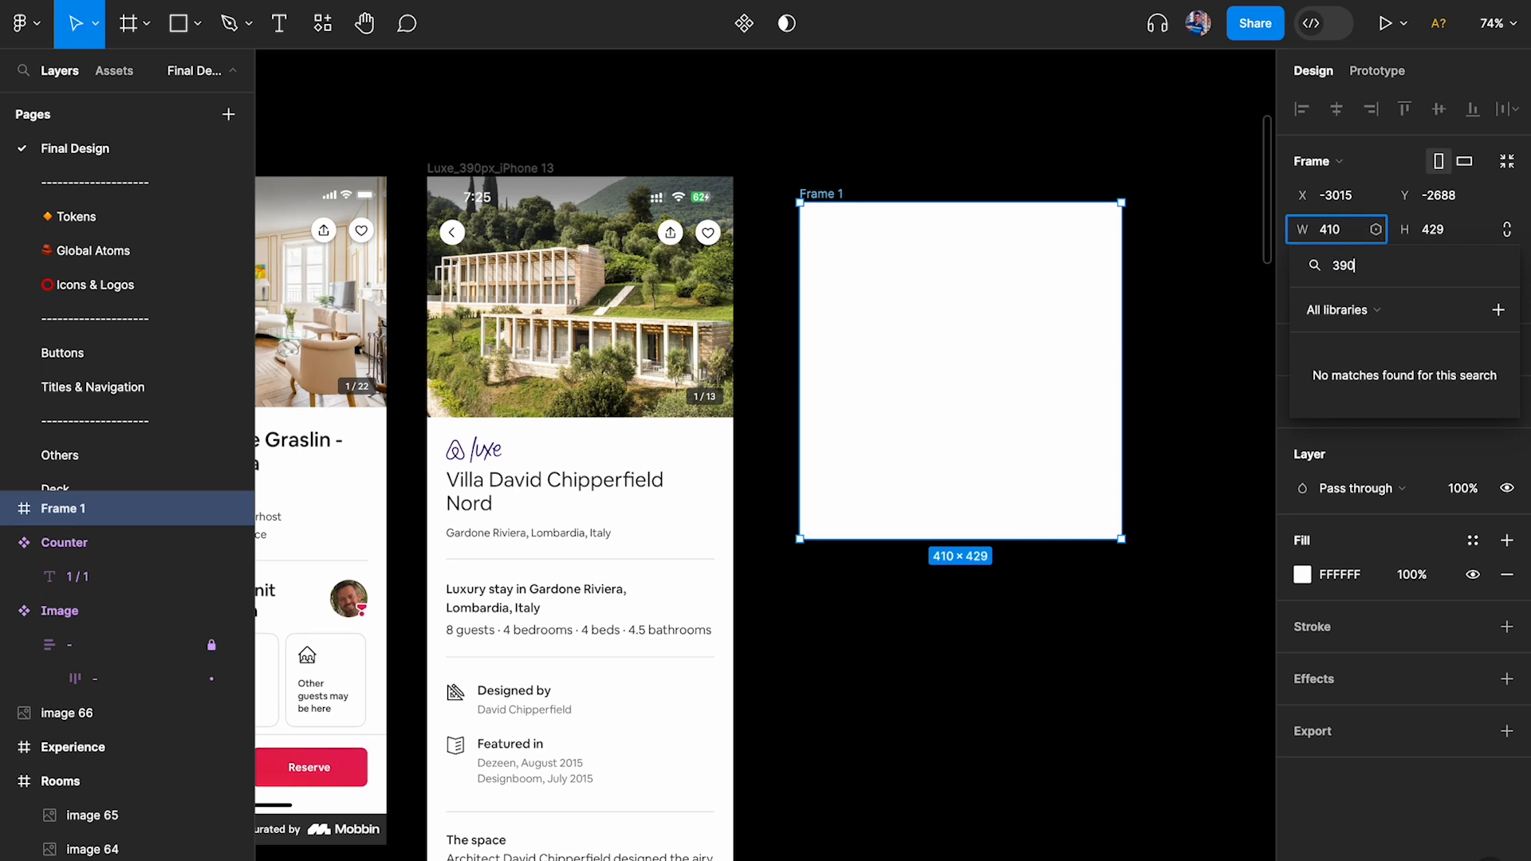
pyautogui.press('Tab')
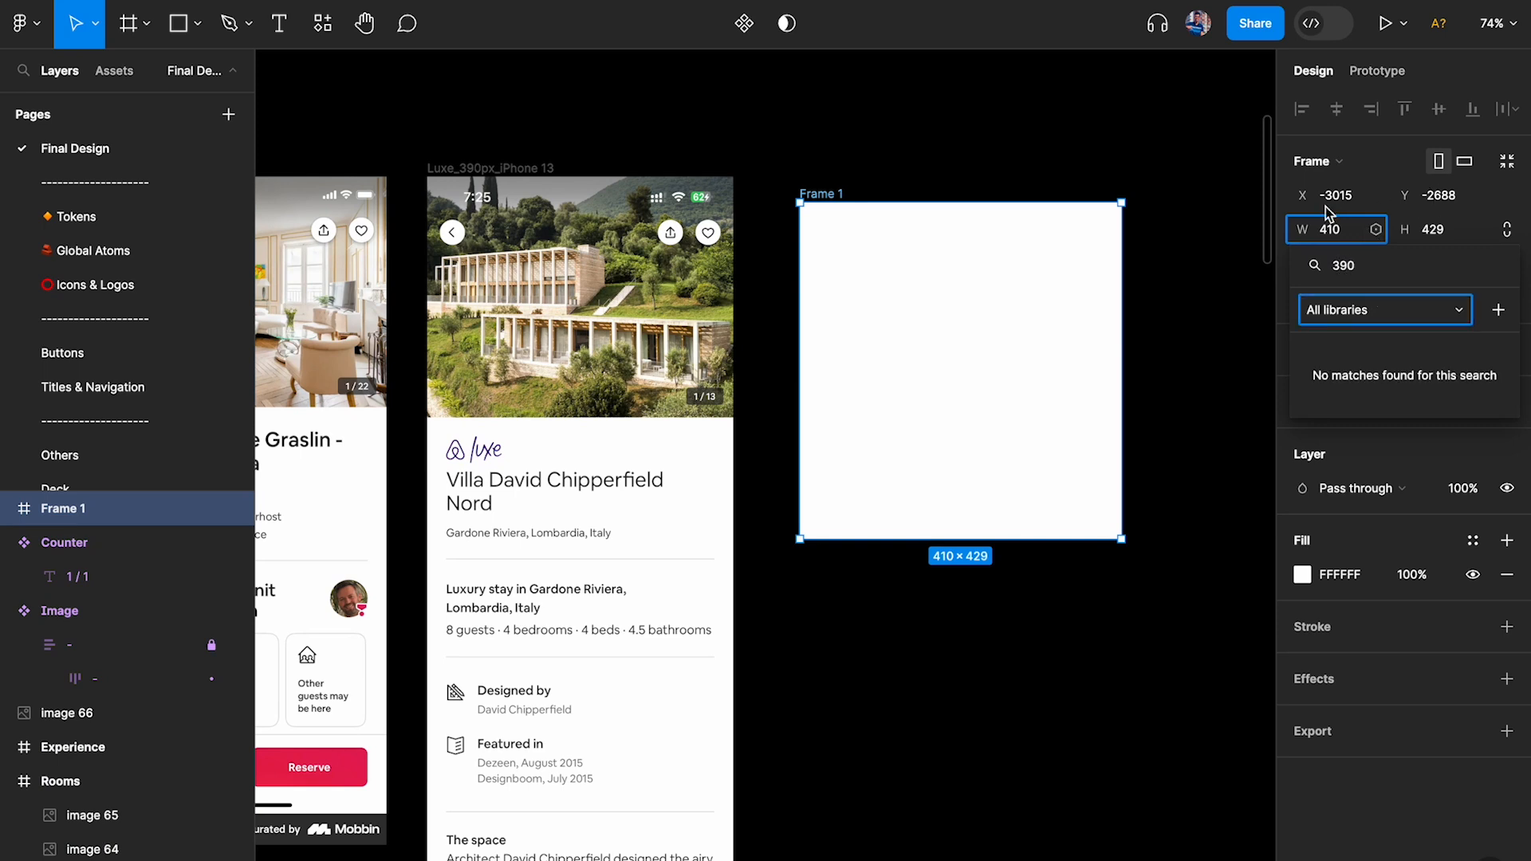
pyautogui.press('Escape')
# Resize the new blank frame to 390 × 844 and align its top edge with the Luxe_390px_iPhone 13 frame.
pyautogui.click(1349, 239)
pyautogui.write('3')
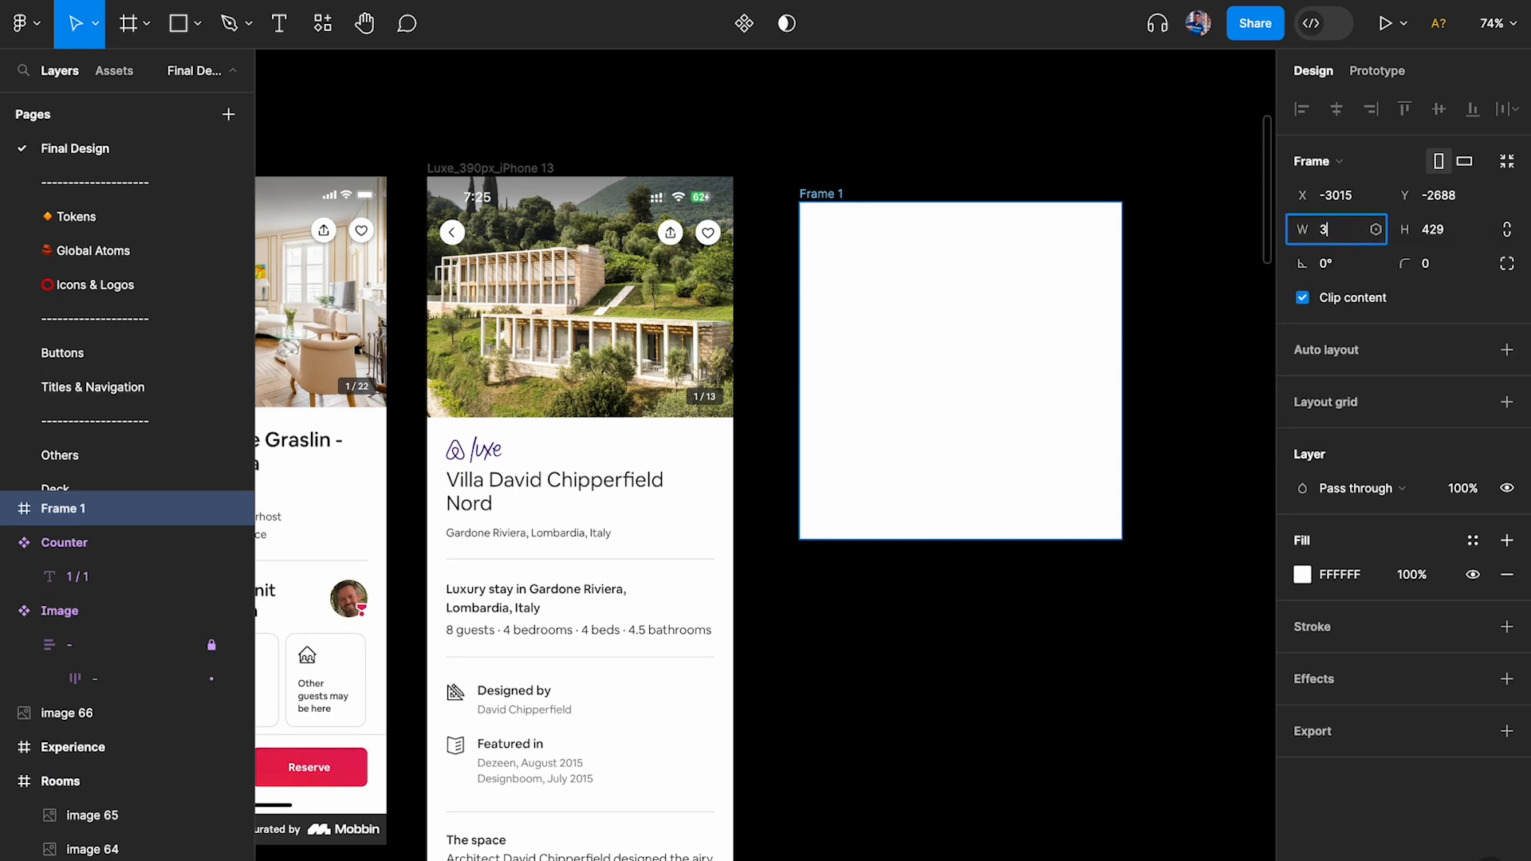
pyautogui.write('90')
pyautogui.press('Tab')
pyautogui.write('84')
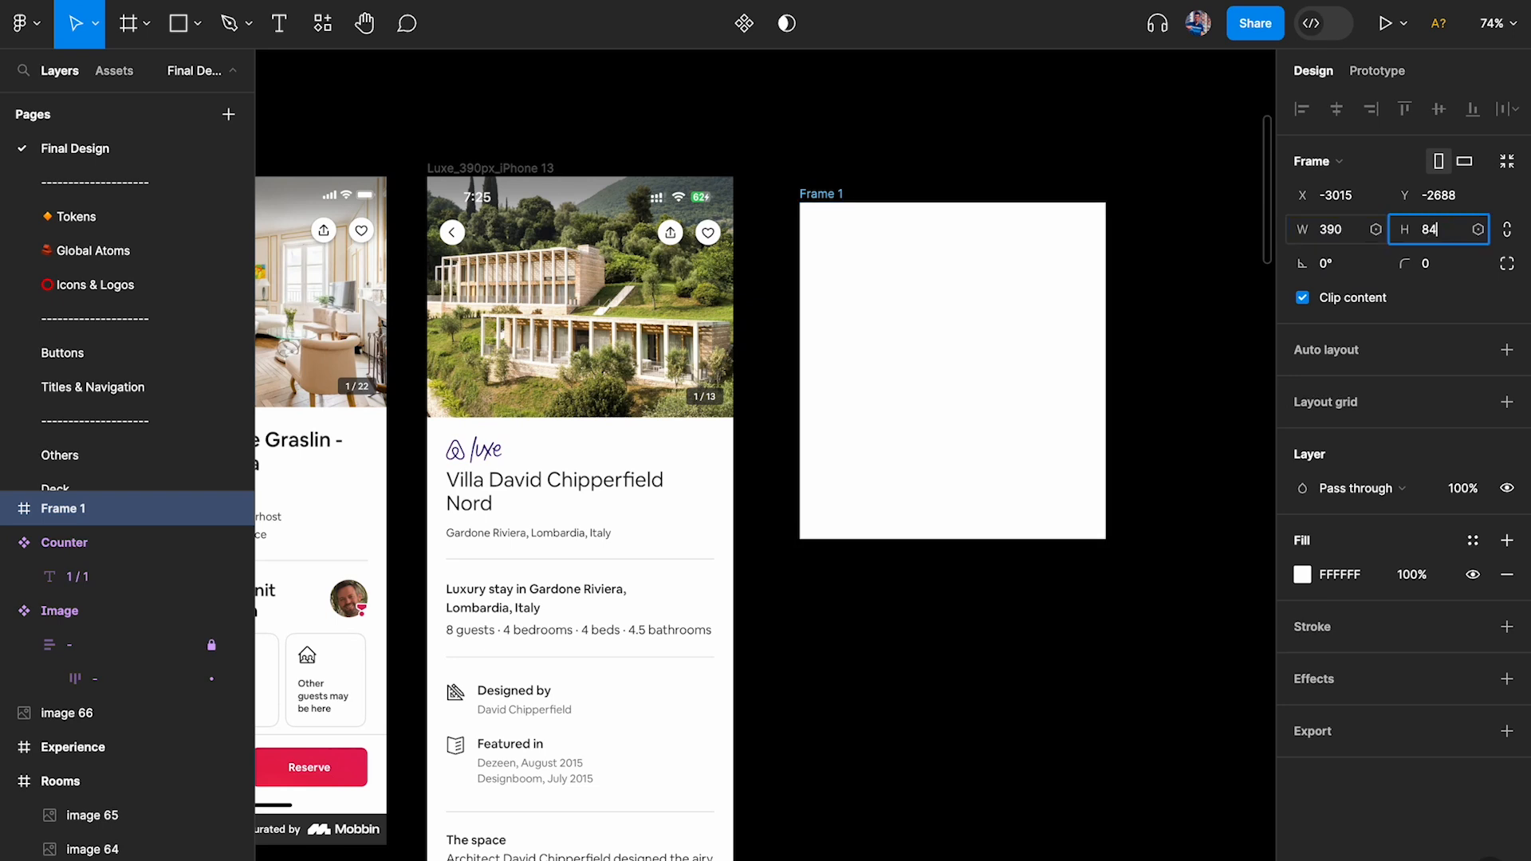
pyautogui.write('4')
pyautogui.press('Return')
pyautogui.moveTo(943, 324); pyautogui.dragTo(933, 299)
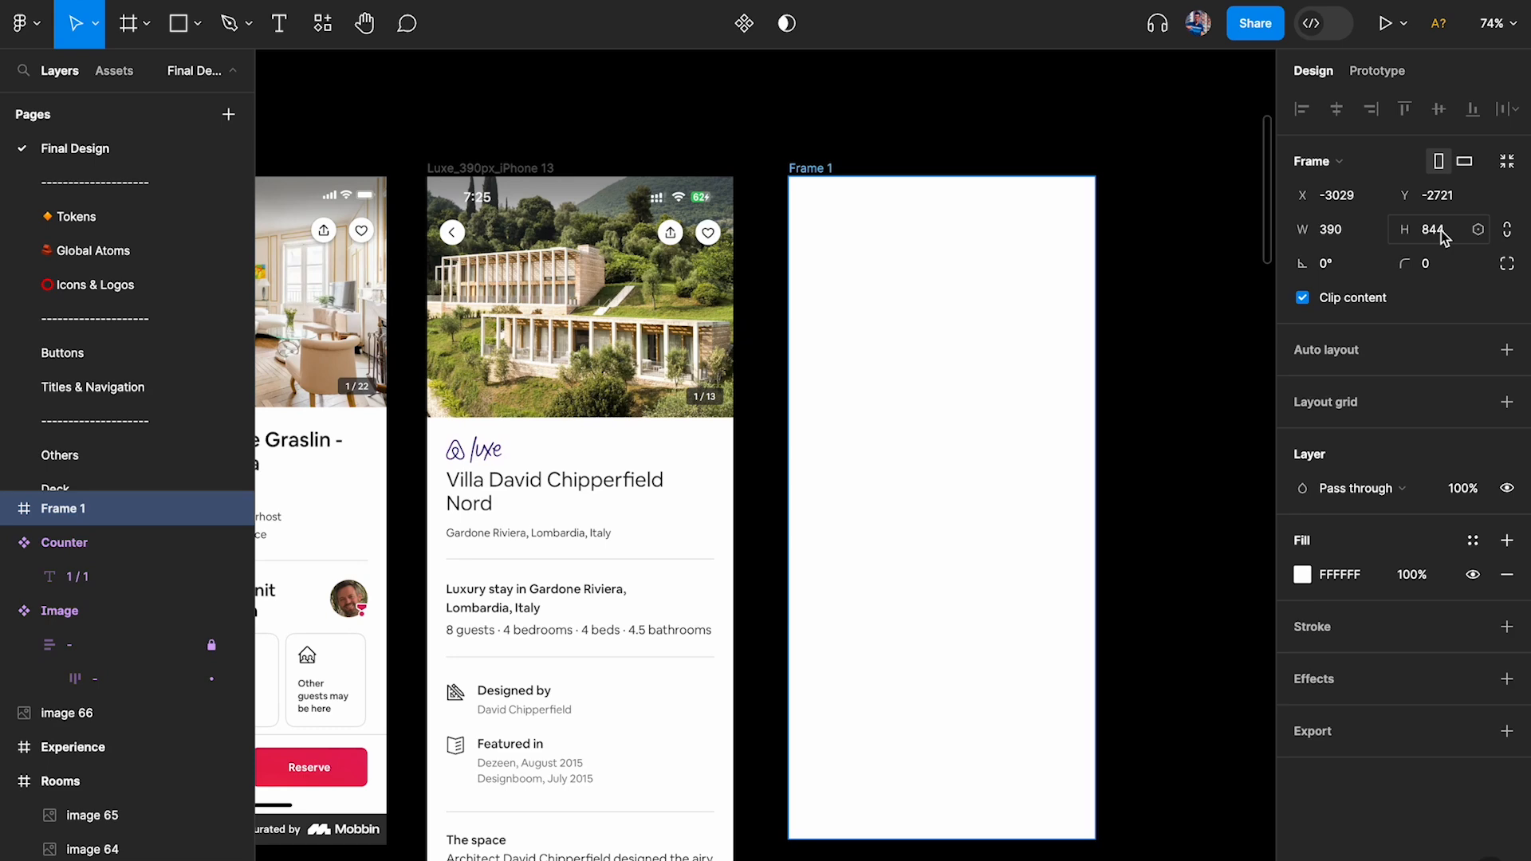
# Compare the Graslin screenshot's size and header area with the Luxe screen and the blank frame beside them.
pyautogui.hscroll(-5, 797, 311)
pyautogui.click(686, 311)
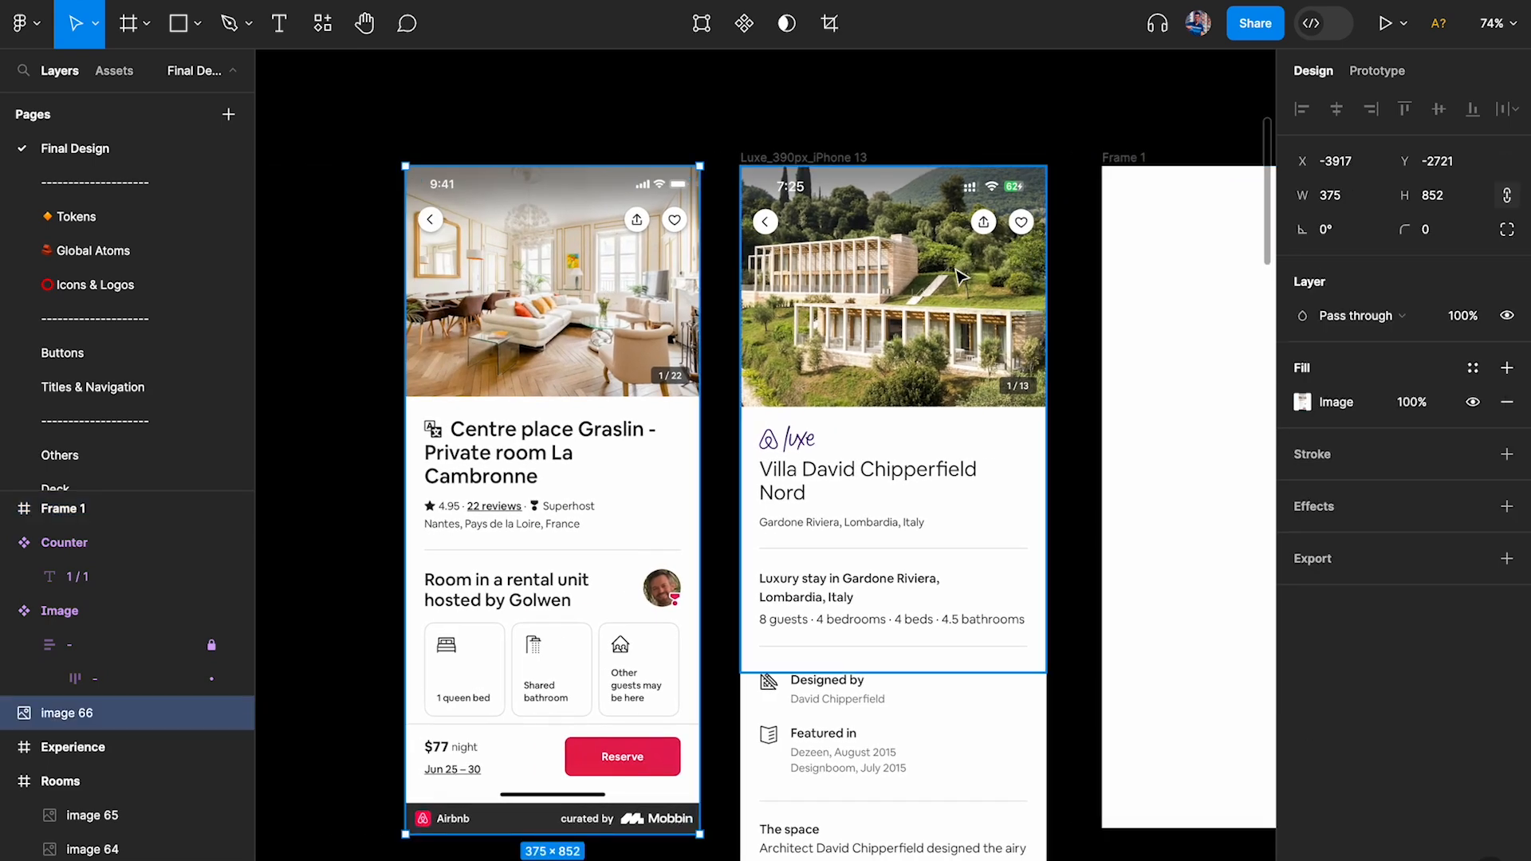
pyautogui.hscroll(8, 956, 273)
pyautogui.hscroll(-5, 909, 273)
pyautogui.scroll(-3, 877, 275)
pyautogui.scroll(-5, 765, 275)
pyautogui.scroll(5, 765, 275)
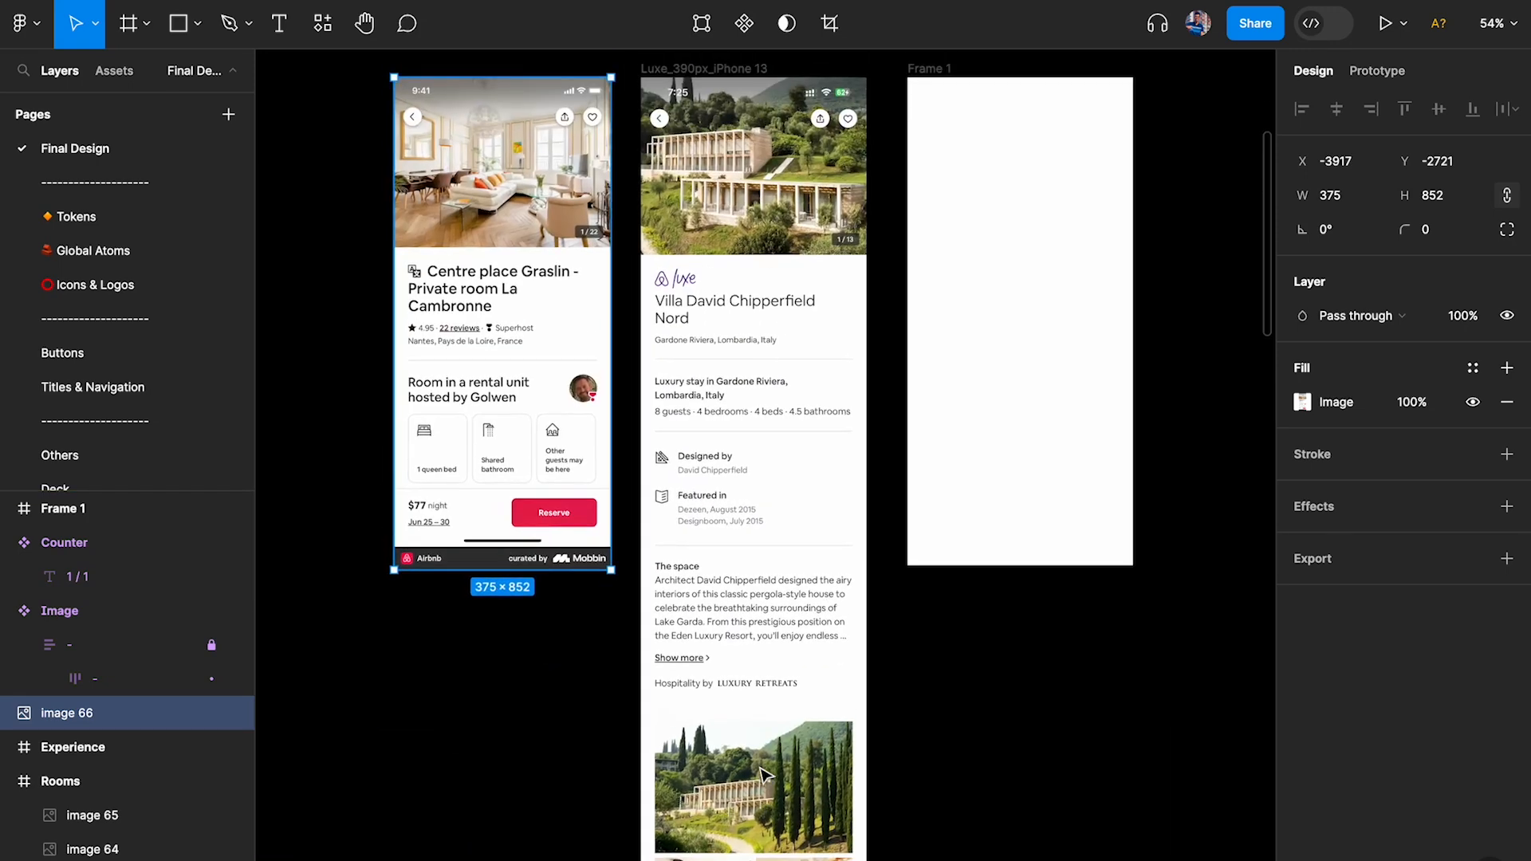
pyautogui.click(989, 398)
pyautogui.scroll(2, 992, 395)
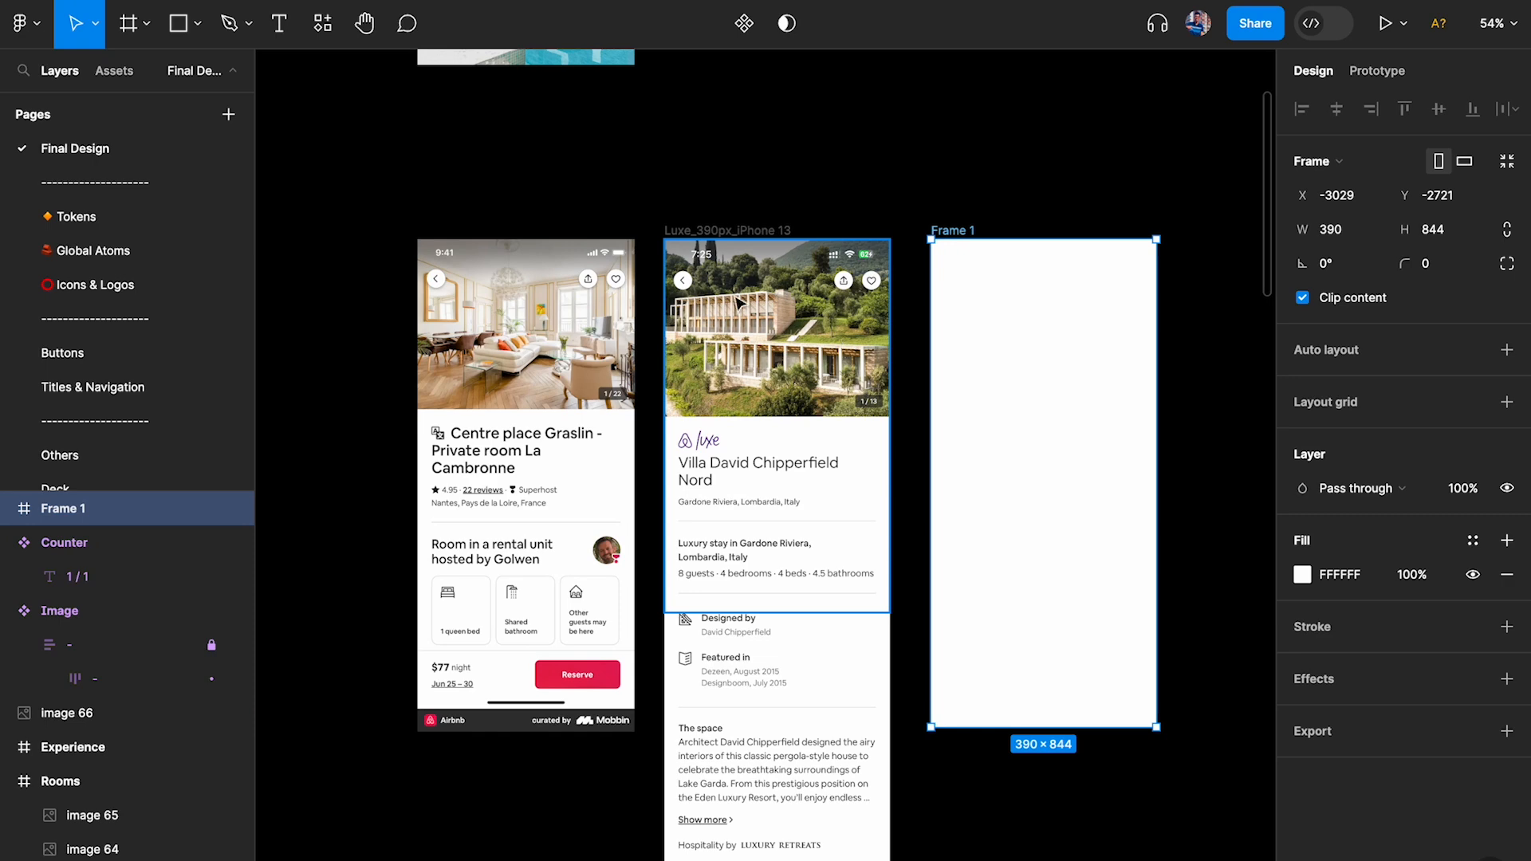
pyautogui.scroll(5, 775, 315)
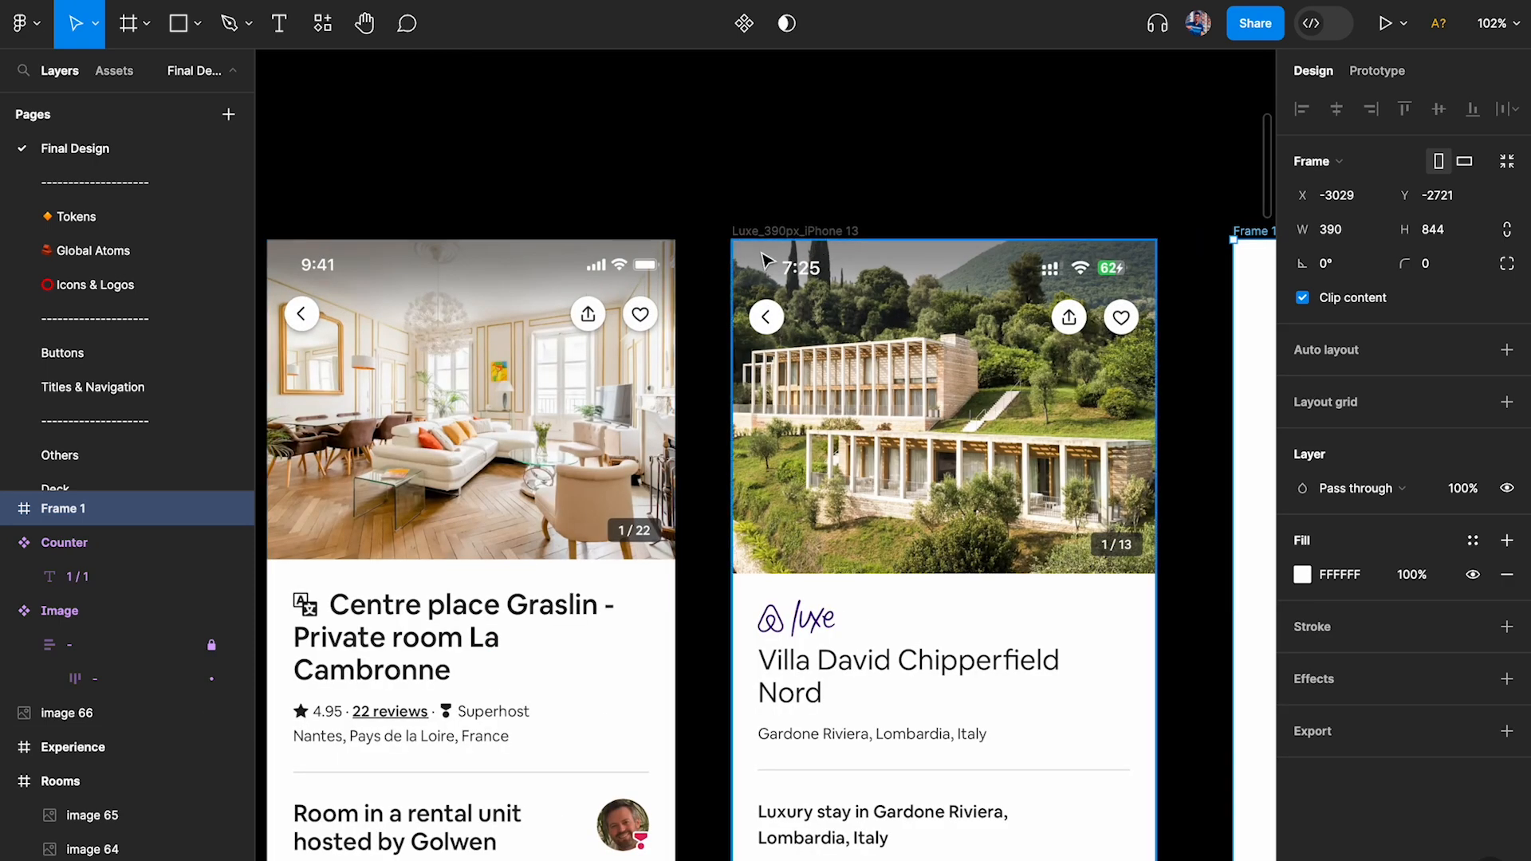
# Examine the status bars at the top of the two reference listing screens beside the empty Frame 1.
pyautogui.scroll(-3, 878, 267)
pyautogui.scroll(3, 877, 267)
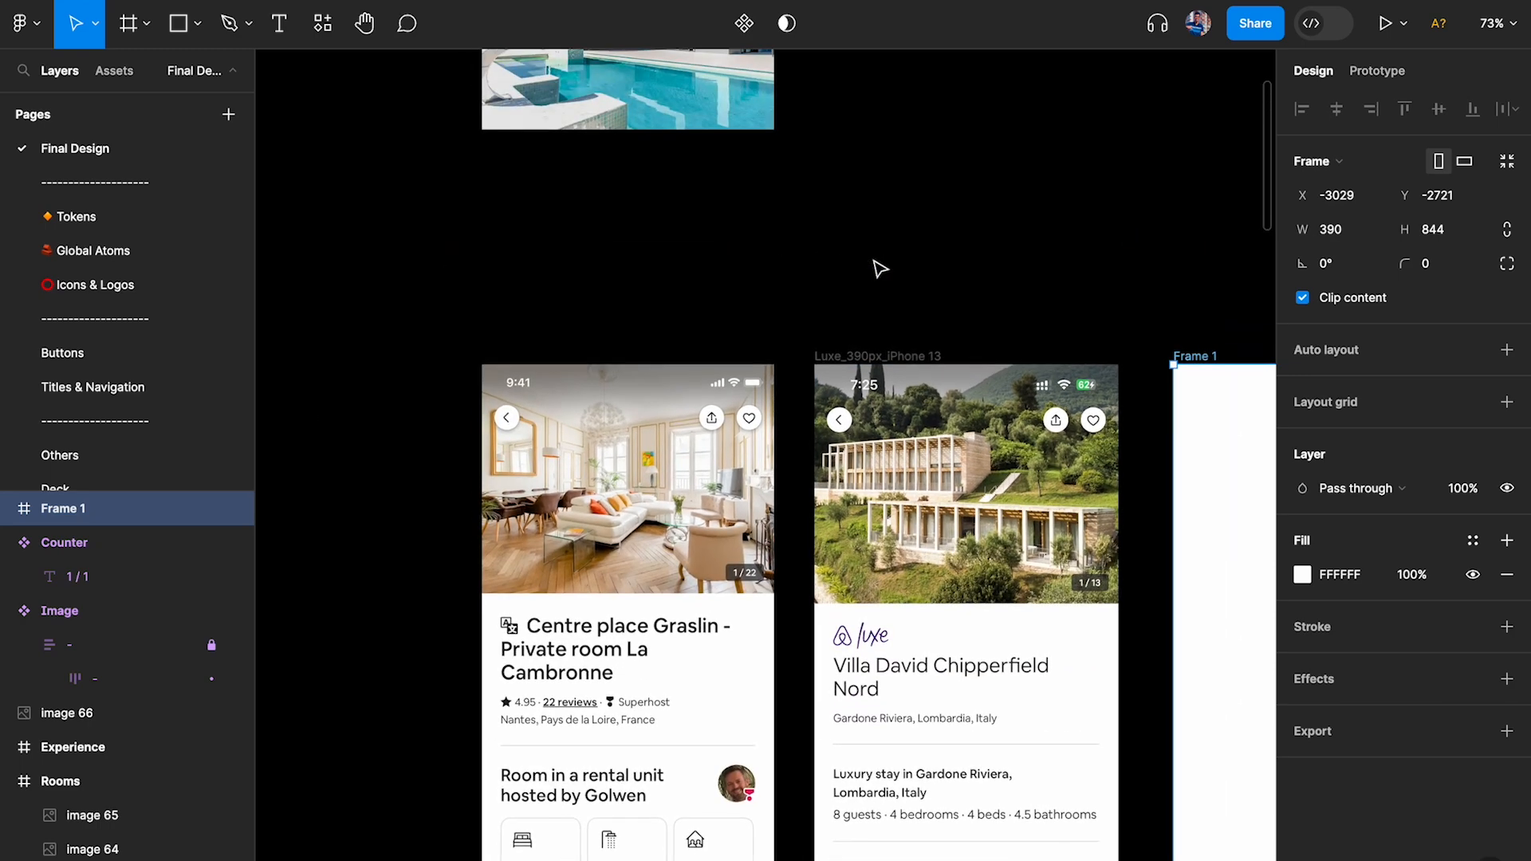
pyautogui.scroll(5, 752, 338)
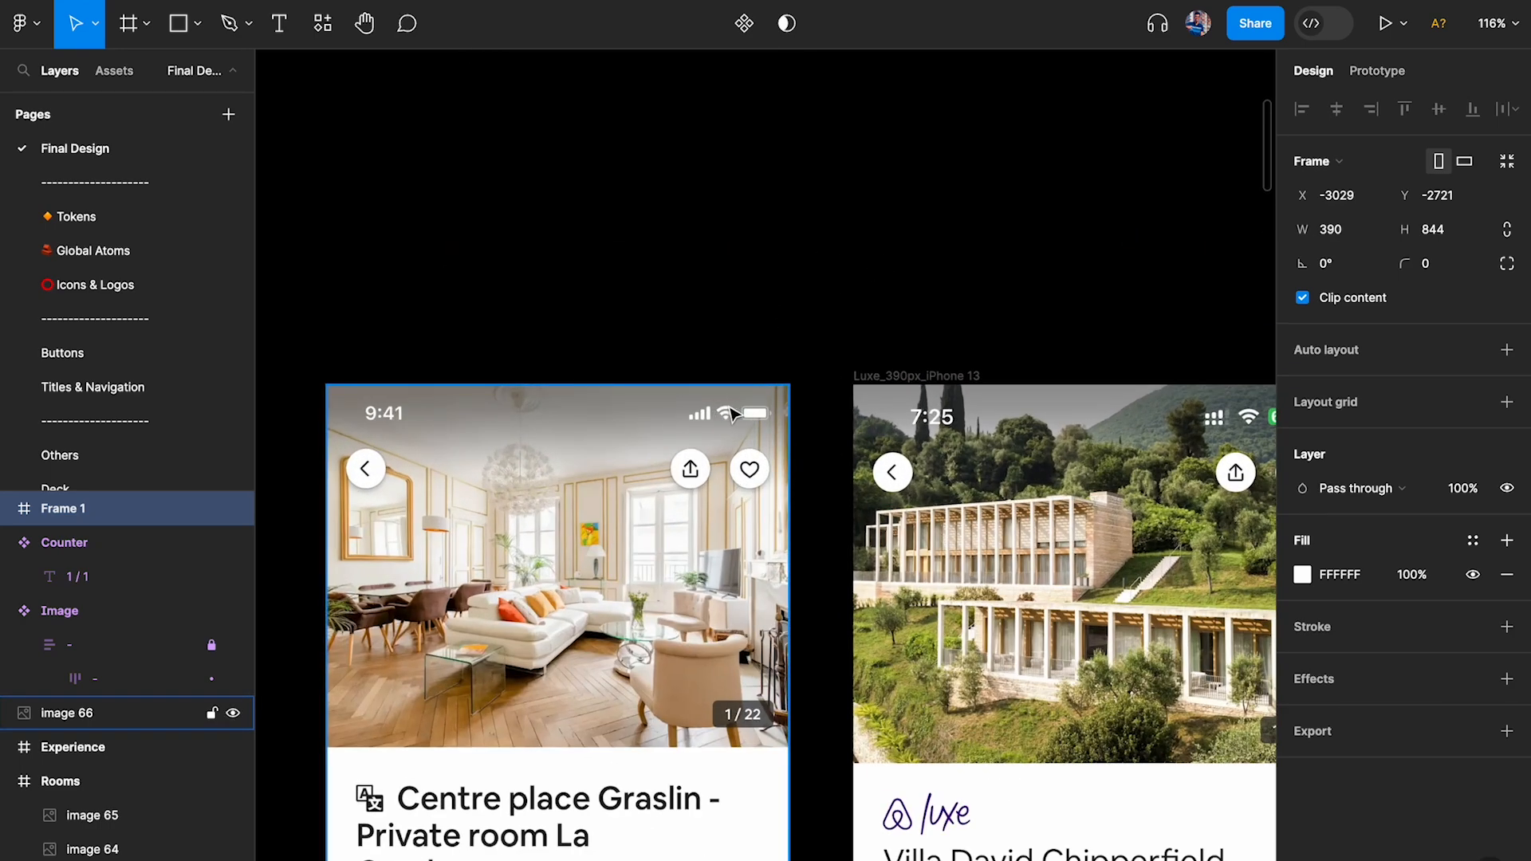
pyautogui.hscroll(5, 732, 413)
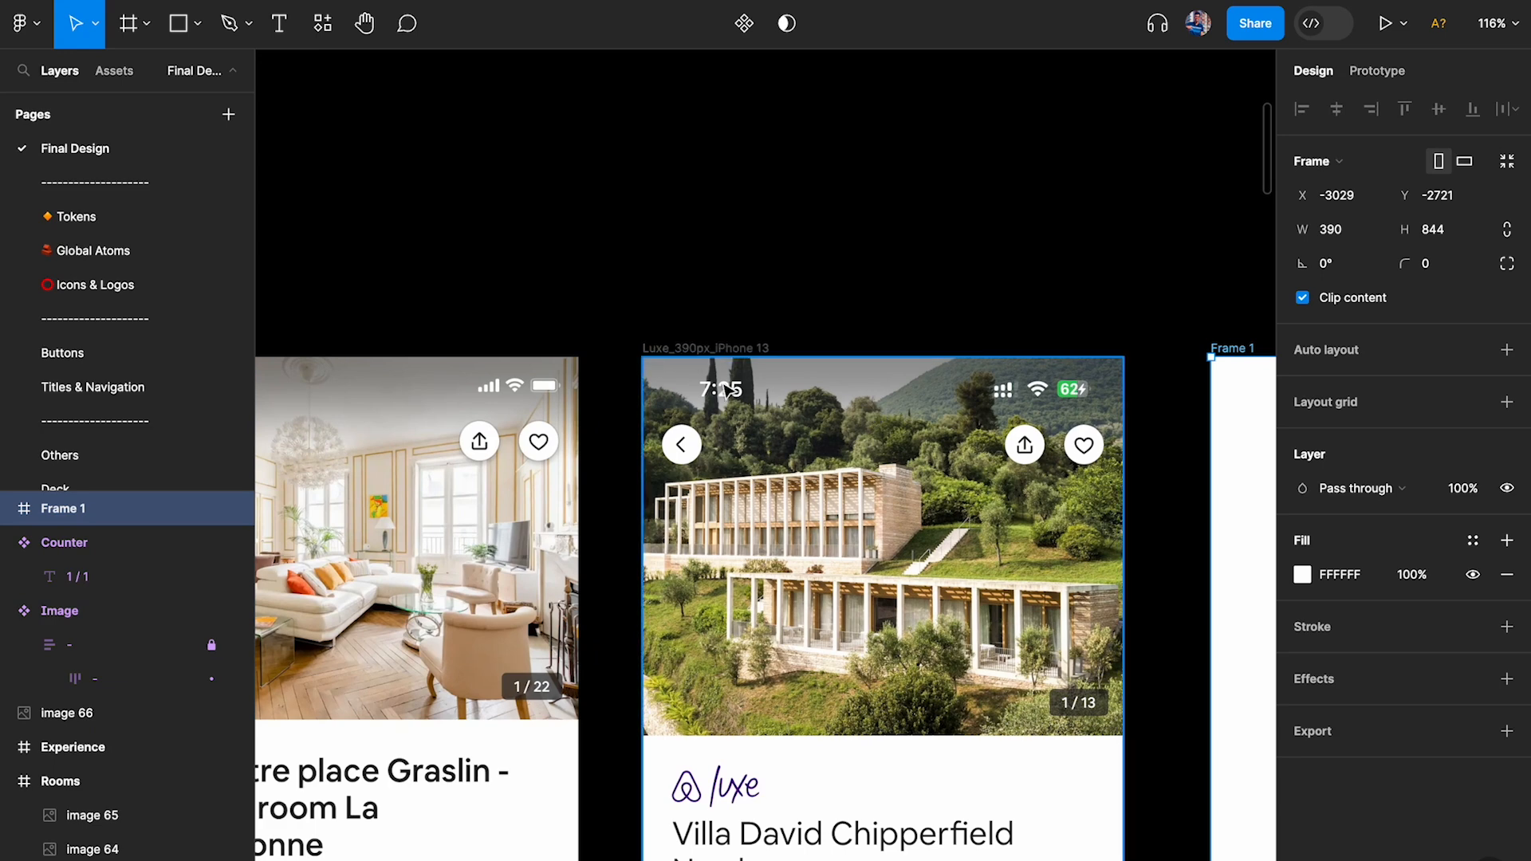
pyautogui.hscroll(3, 877, 410)
pyautogui.scroll(-3, 967, 391)
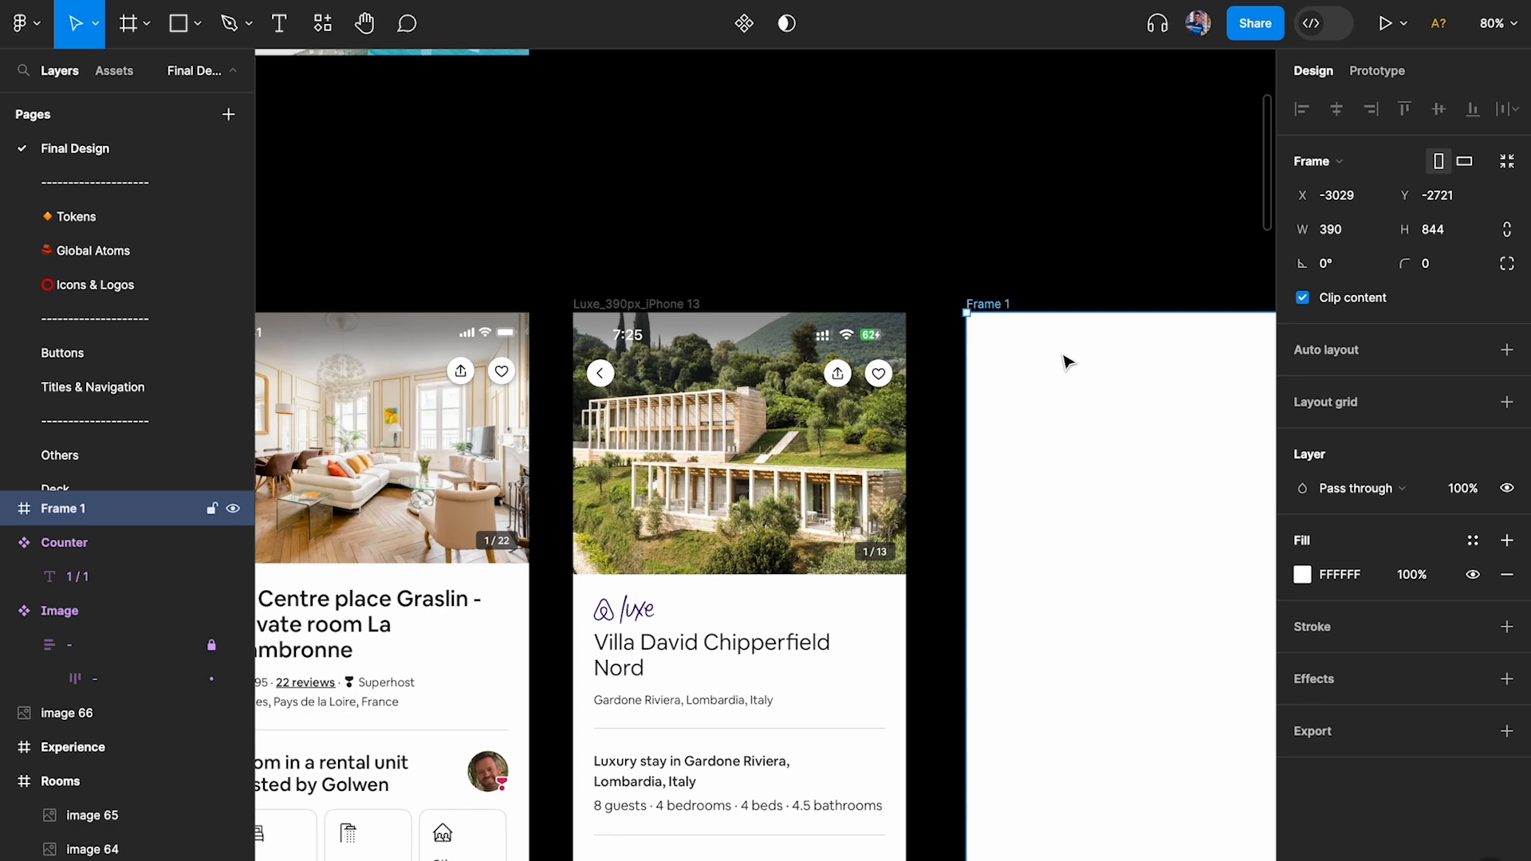
pyautogui.hscroll(-5, 759, 314)
pyautogui.scroll(5, 746, 408)
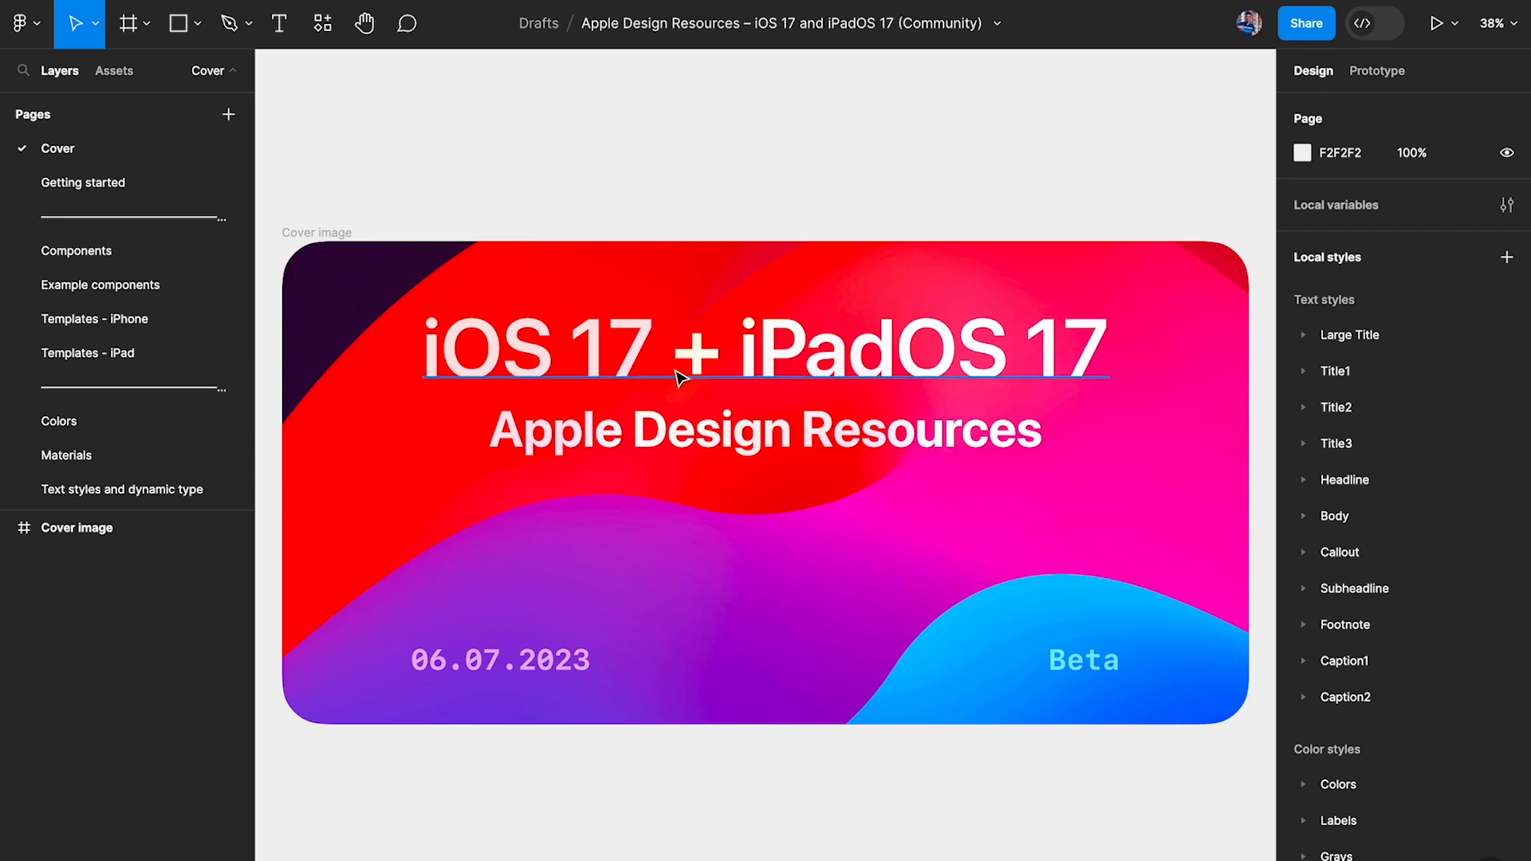
# Copy the light iPhone status bar variant with background from the Components page of the iOS 17 Apple Design Resources file.
pyautogui.scroll(-2, 131, 339)
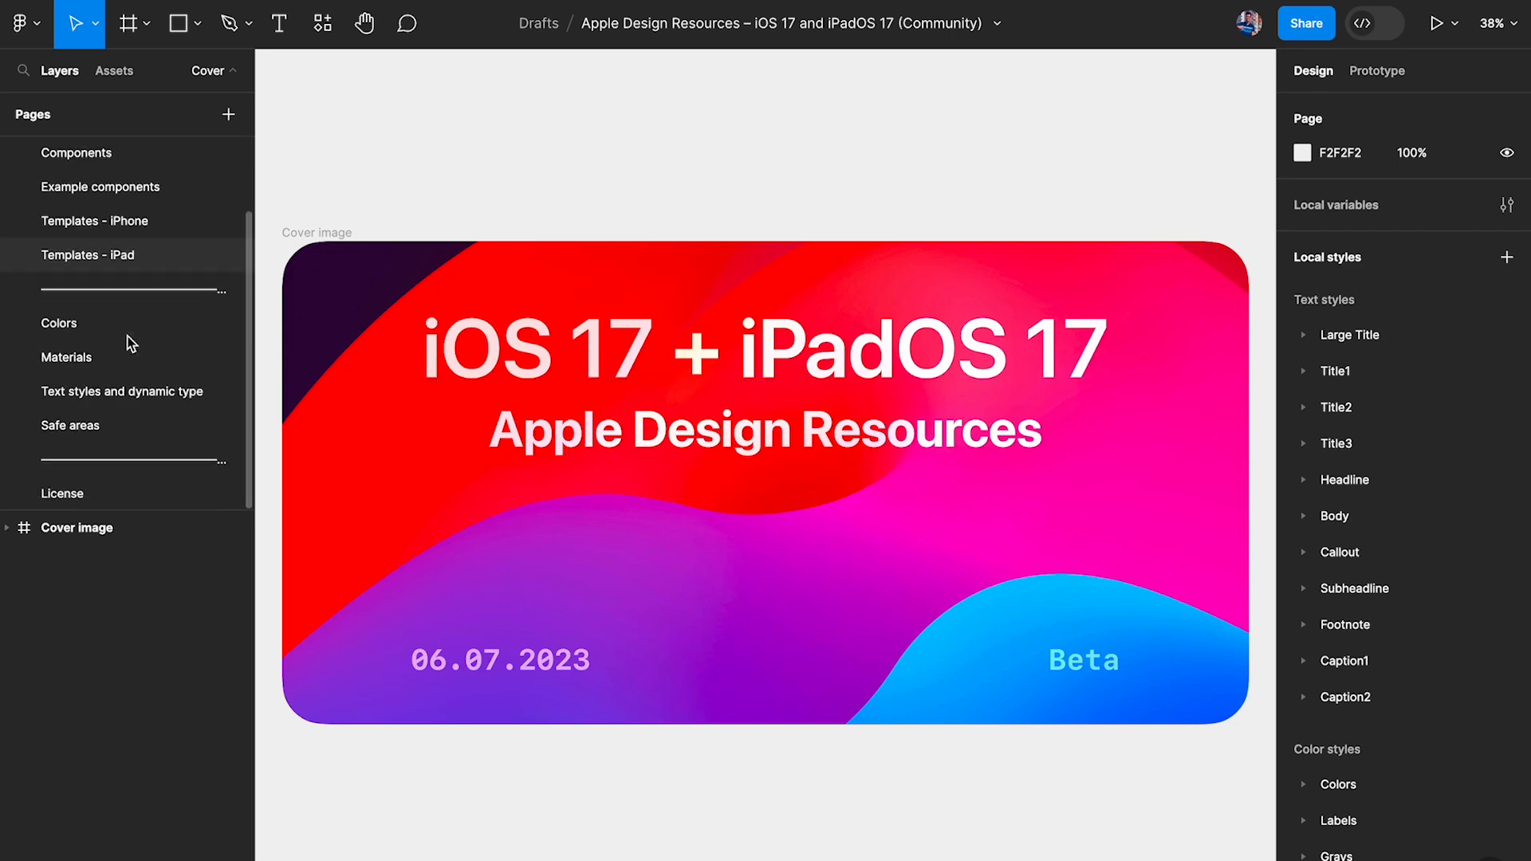
pyautogui.scroll(2, 128, 335)
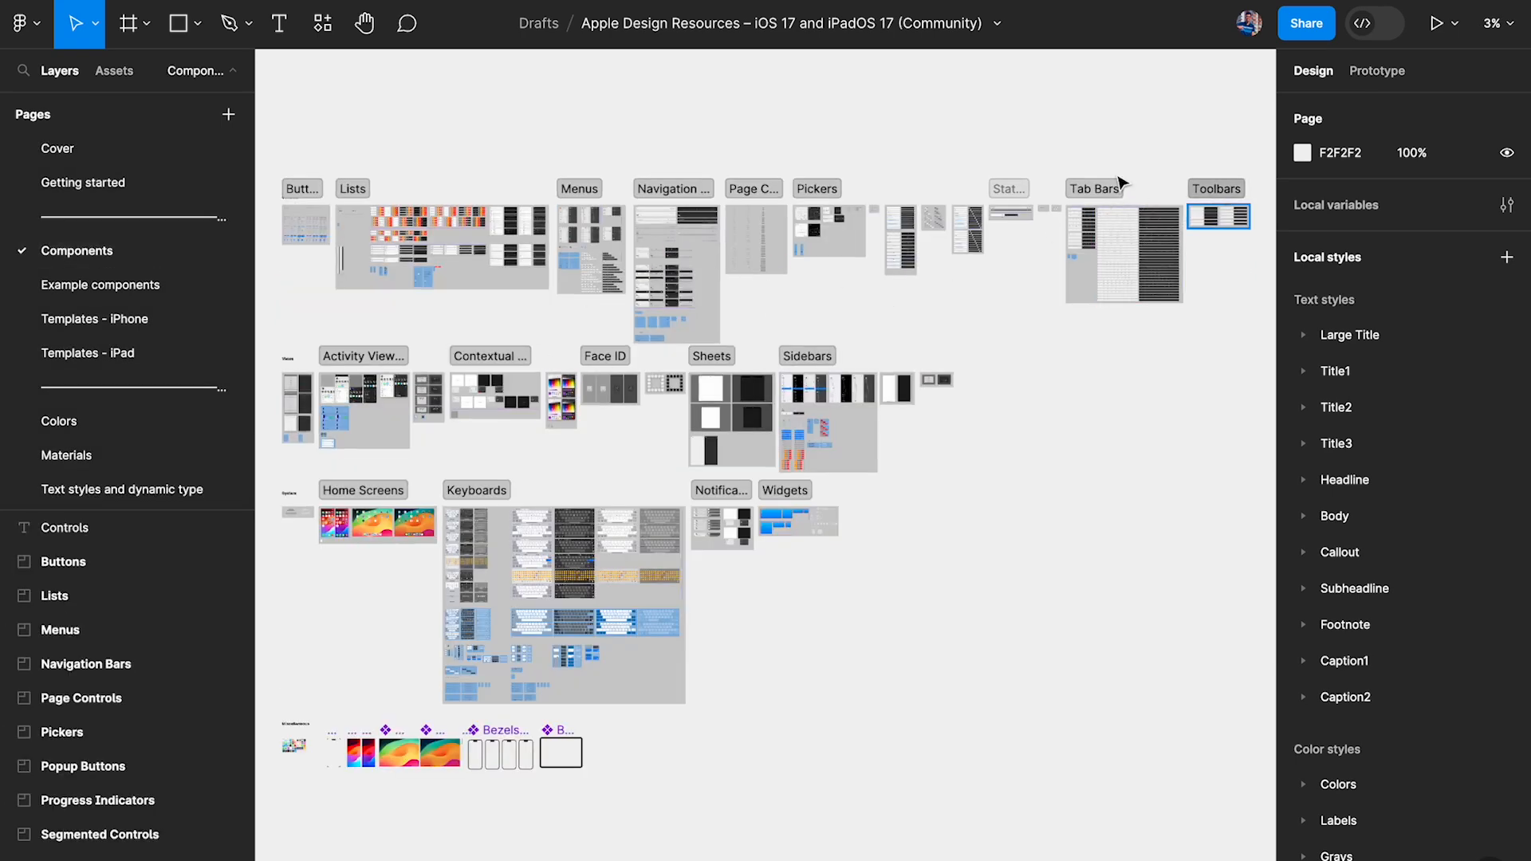
pyautogui.scroll(3, 1049, 190)
pyautogui.scroll(3, 974, 247)
pyautogui.scroll(5, 734, 321)
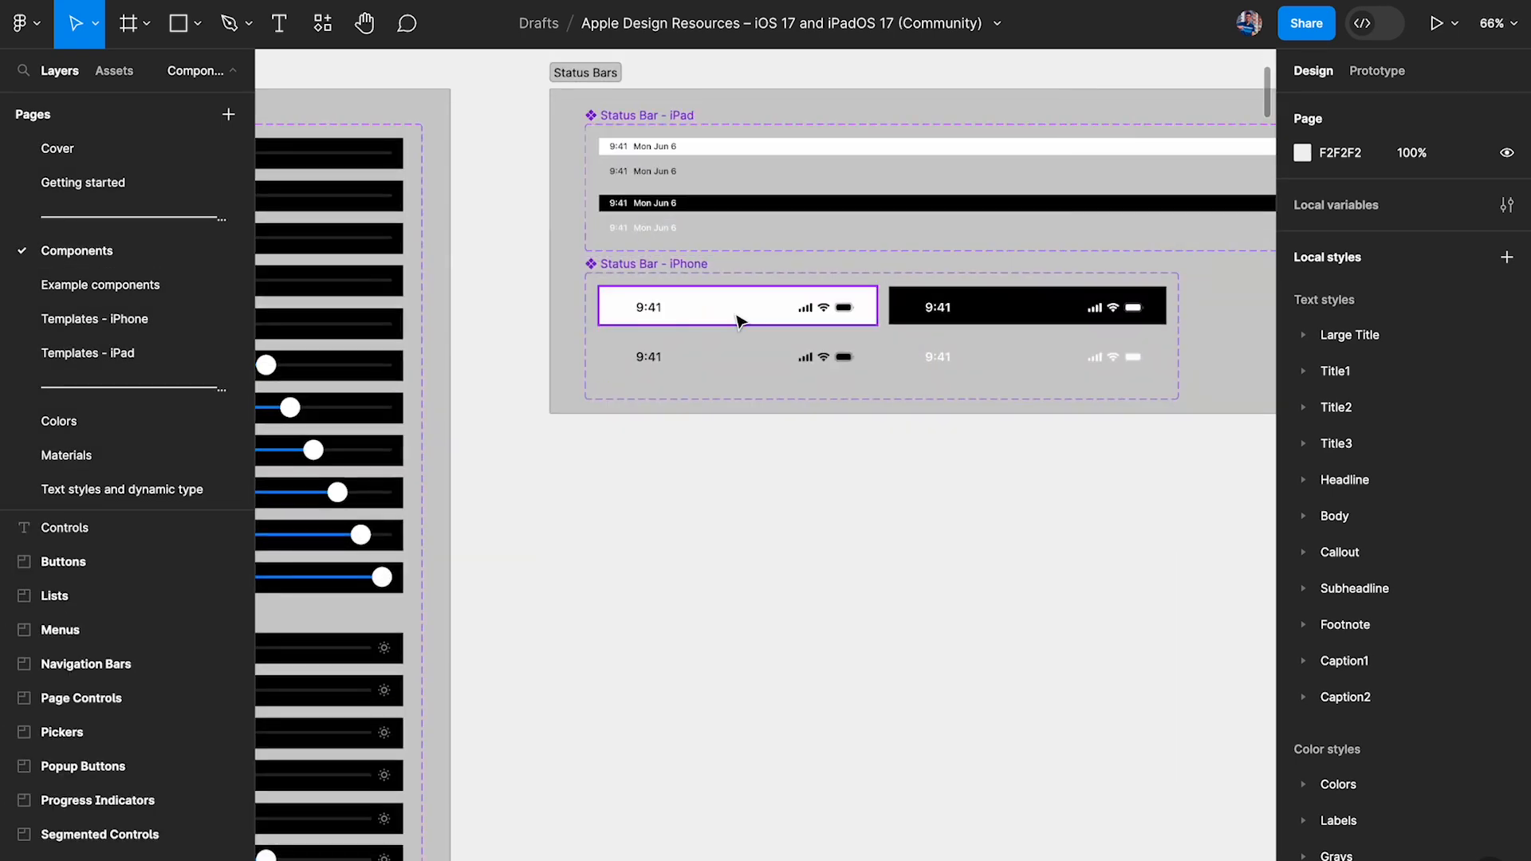
pyautogui.click(687, 323)
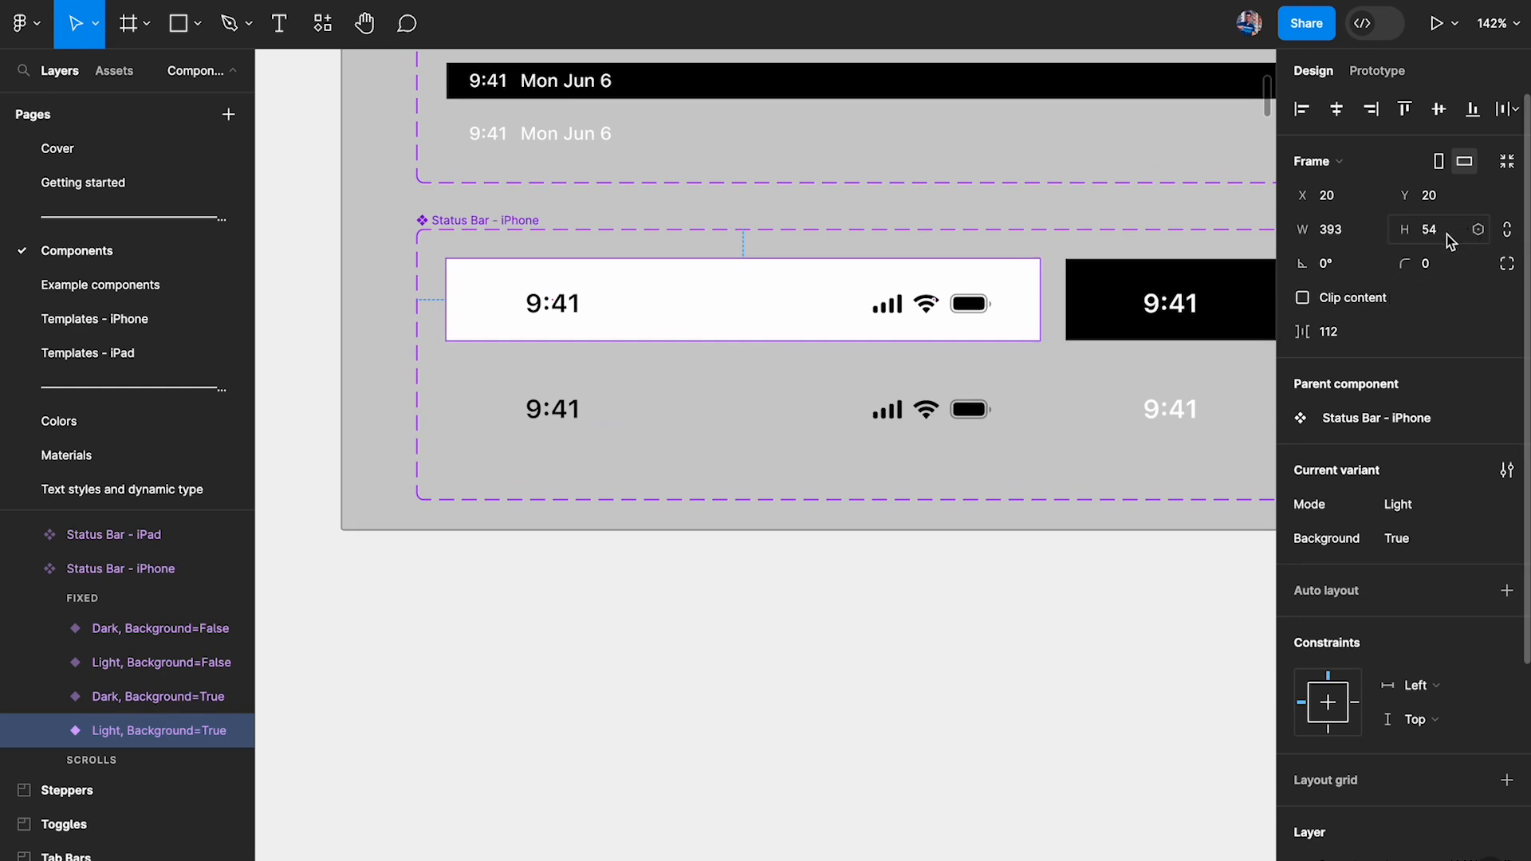
pyautogui.click(818, 430)
pyautogui.click(838, 333)
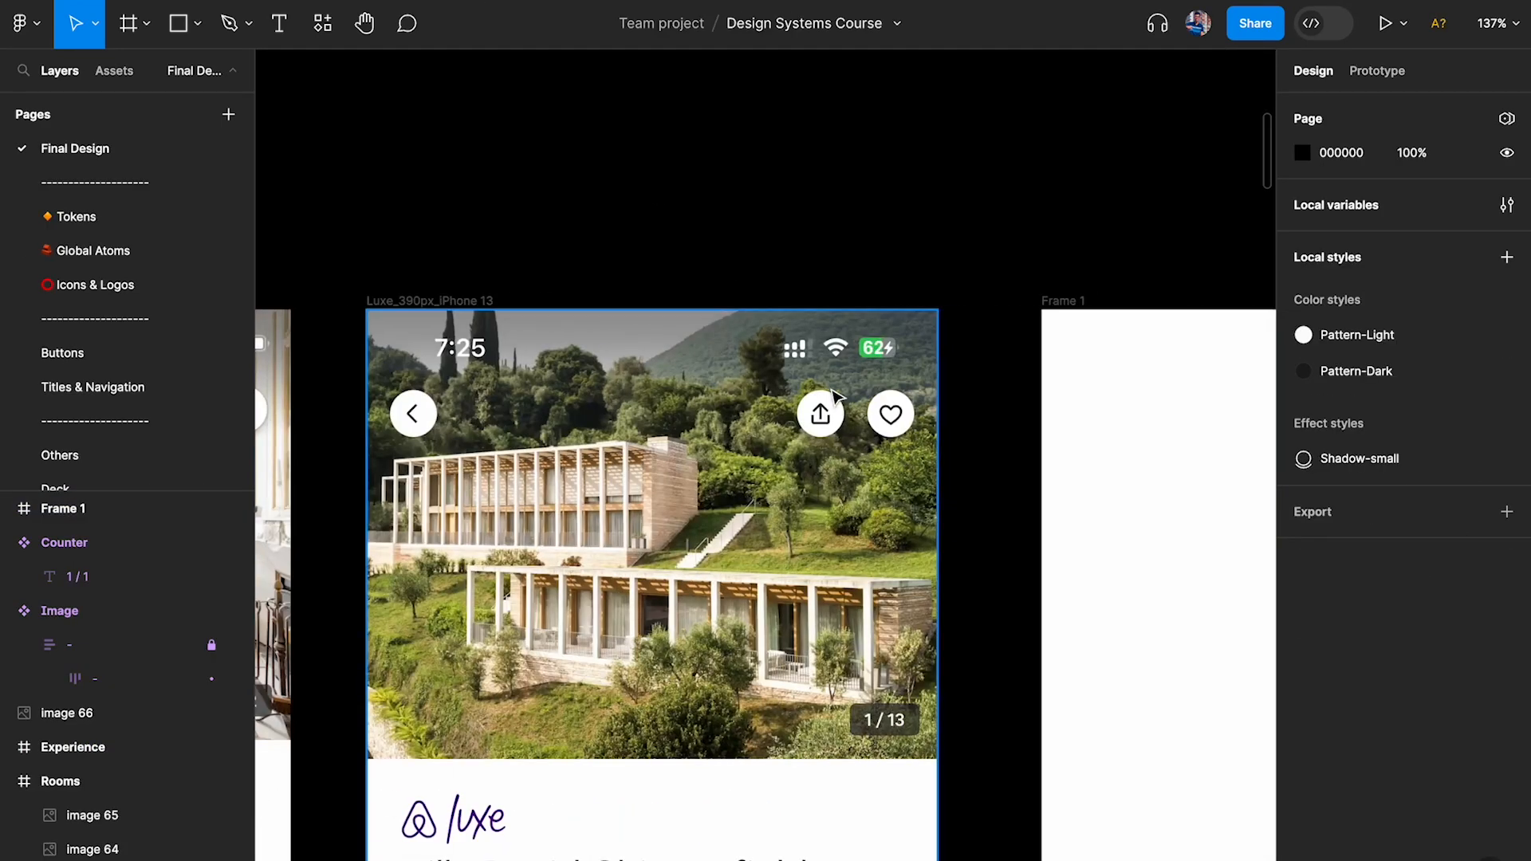
# Paste the status bar into the Final Design page of the Design Systems Course file, over the Luxe screen's photo.
pyautogui.hotkey('ctrl', 'v')
pyautogui.hscroll(-5, 835, 396)
pyautogui.scroll(-1, 984, 427)
pyautogui.moveTo(985, 428); pyautogui.dragTo(793, 393)
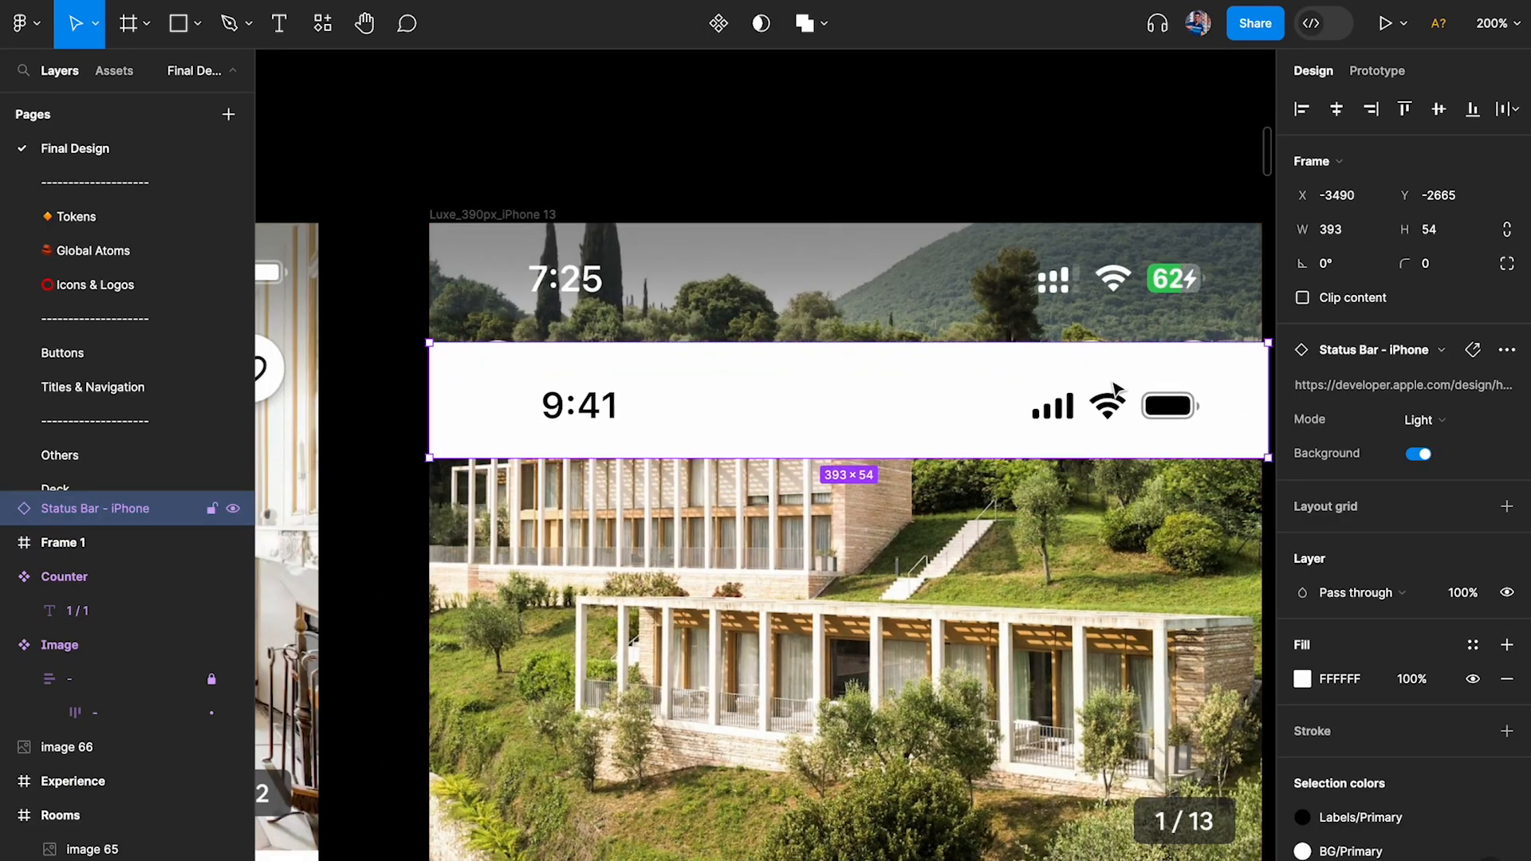
# Resize the pasted status bar to a width of 390 and a height of 47.
pyautogui.hscroll(3, 798, 398)
pyautogui.click(1355, 233)
pyautogui.write('390')
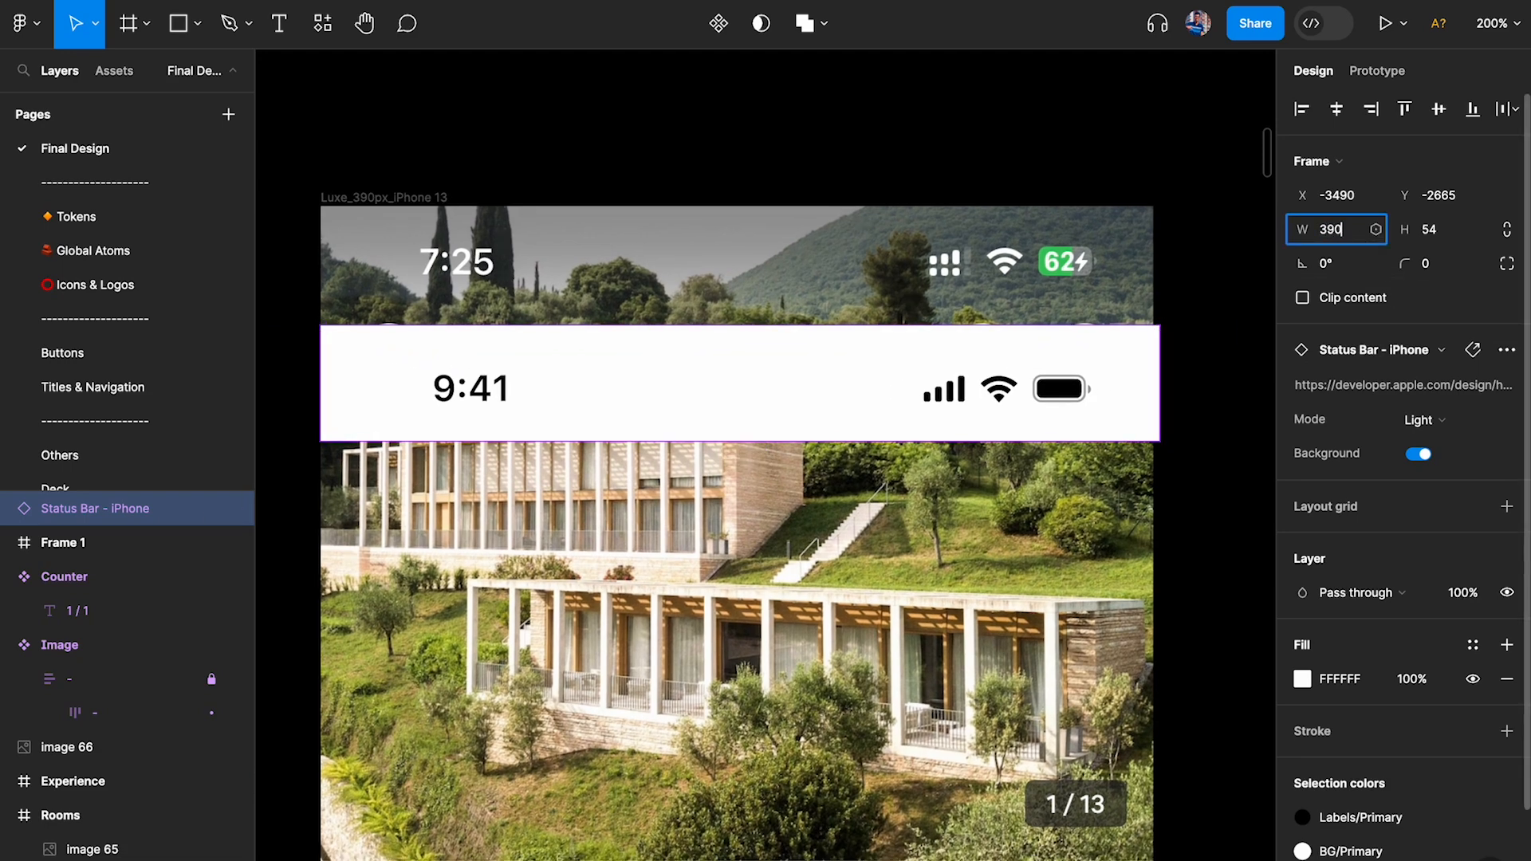
pyautogui.press('Return')
pyautogui.click(1460, 239)
pyautogui.write('4')
pyautogui.press('Return')
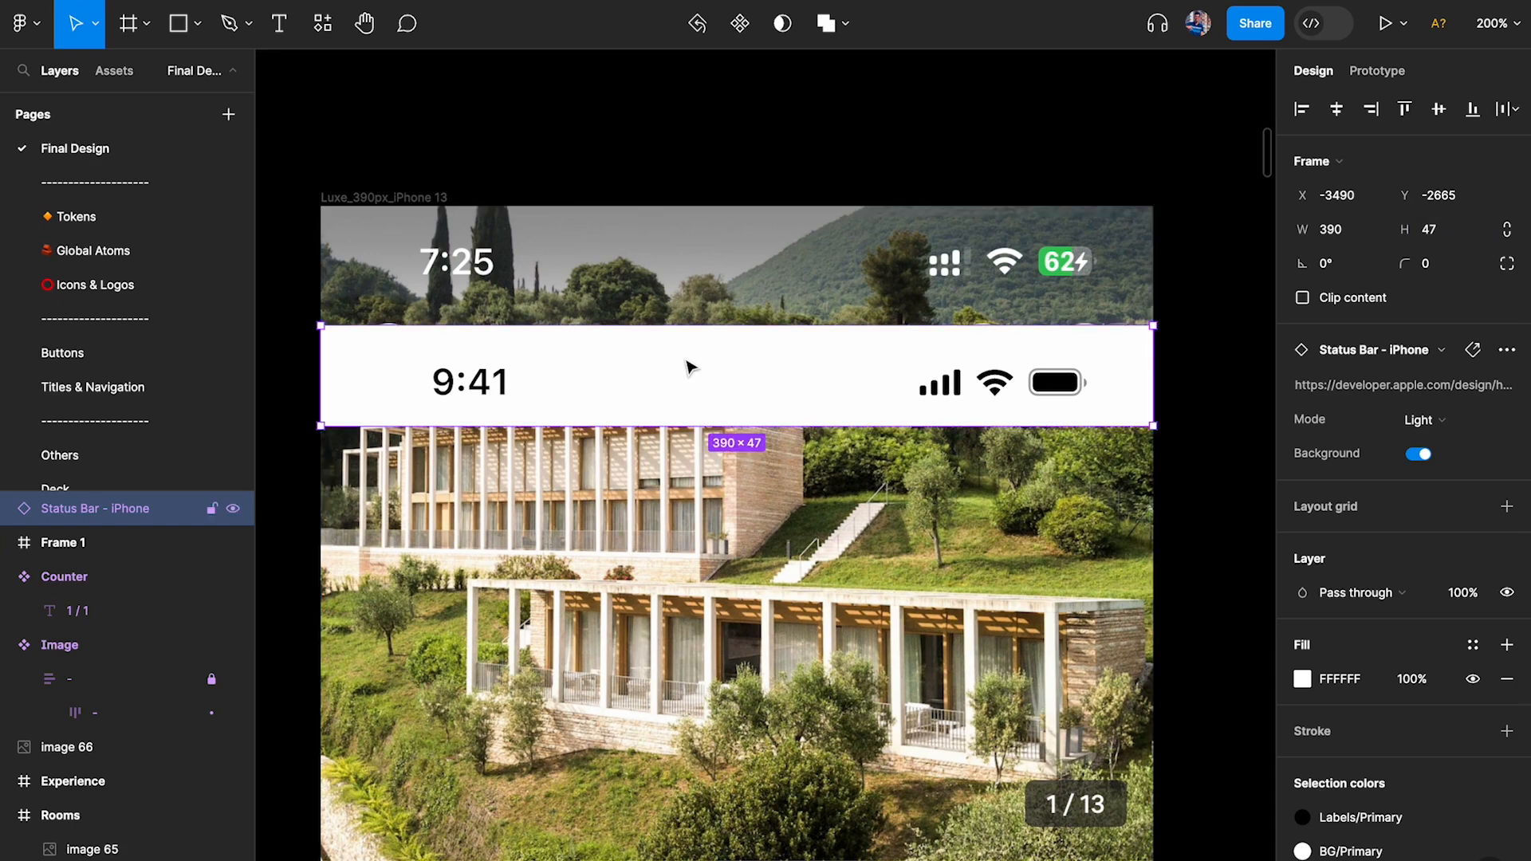
# Overlay the status bar on the Luxe screen's top edge, compare both at 50% opacity, and restore 100% opacity.
pyautogui.moveTo(666, 366); pyautogui.dragTo(660, 260)
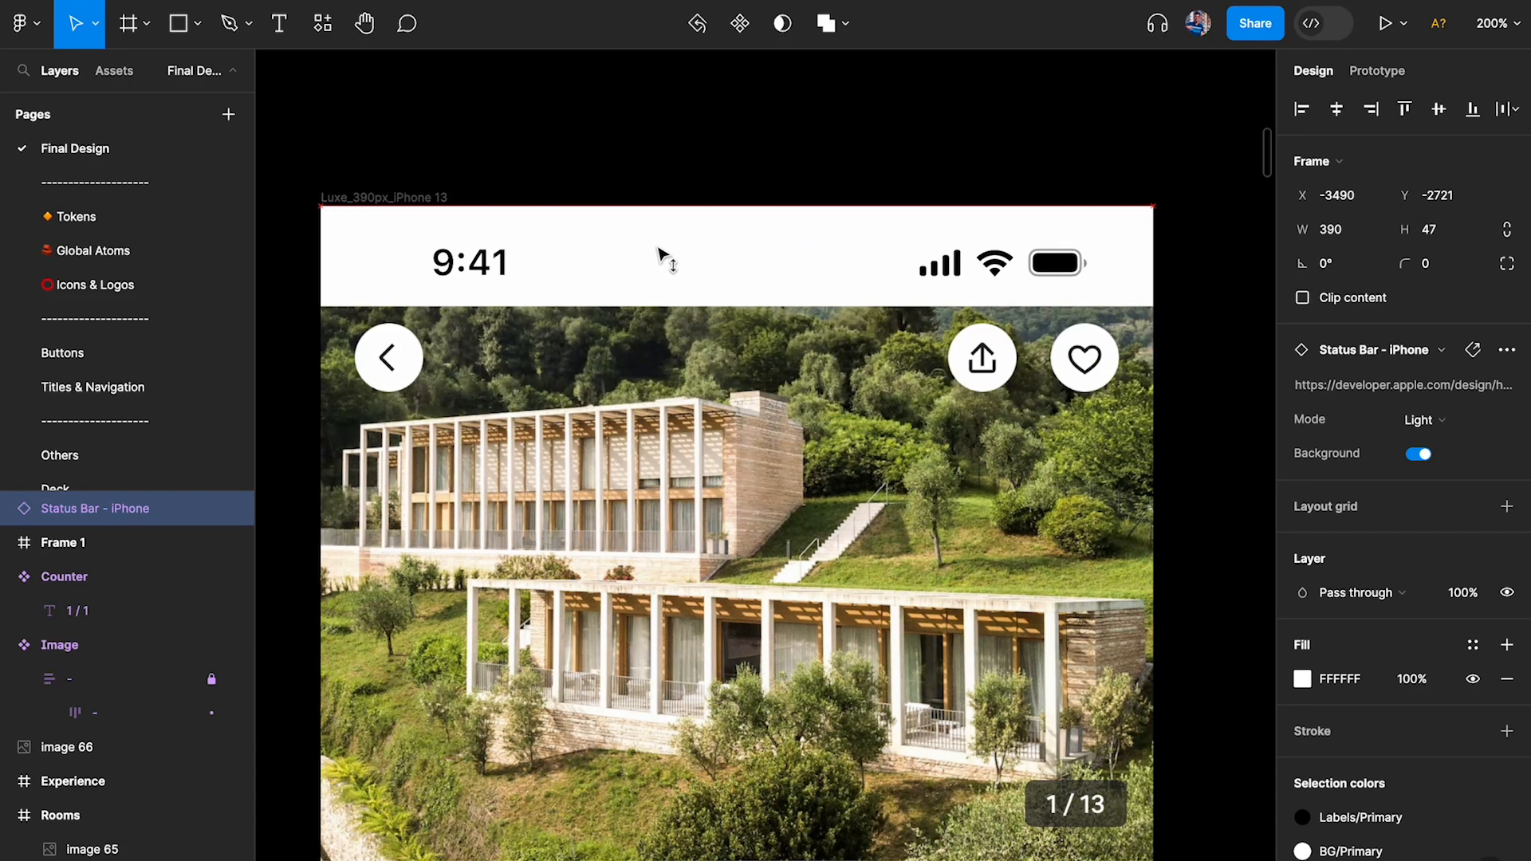
pyautogui.press('5')
pyautogui.scroll(5, 630, 271)
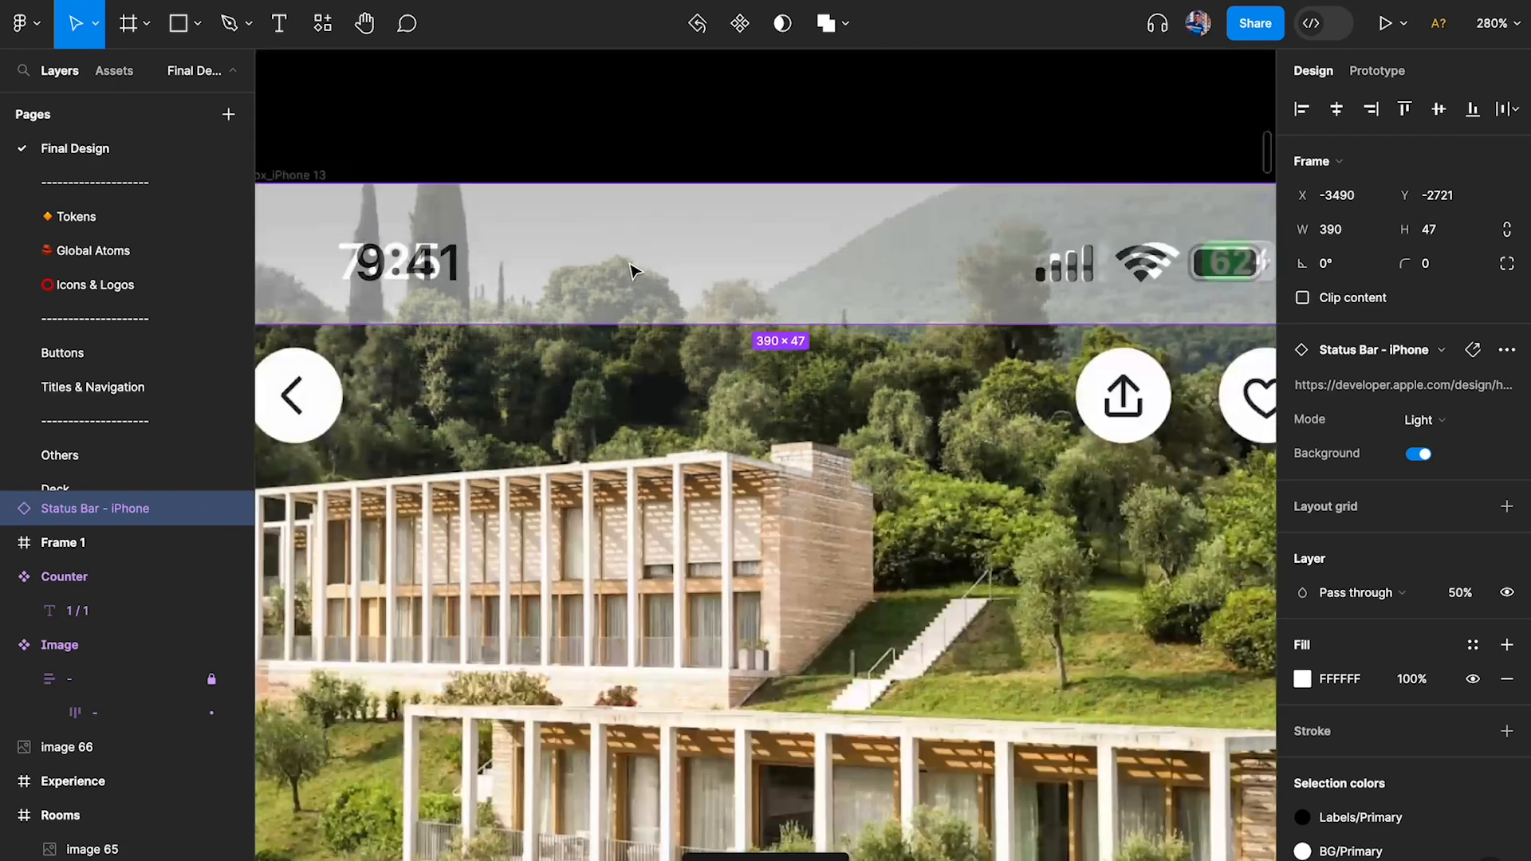
pyautogui.scroll(-8, 922, 257)
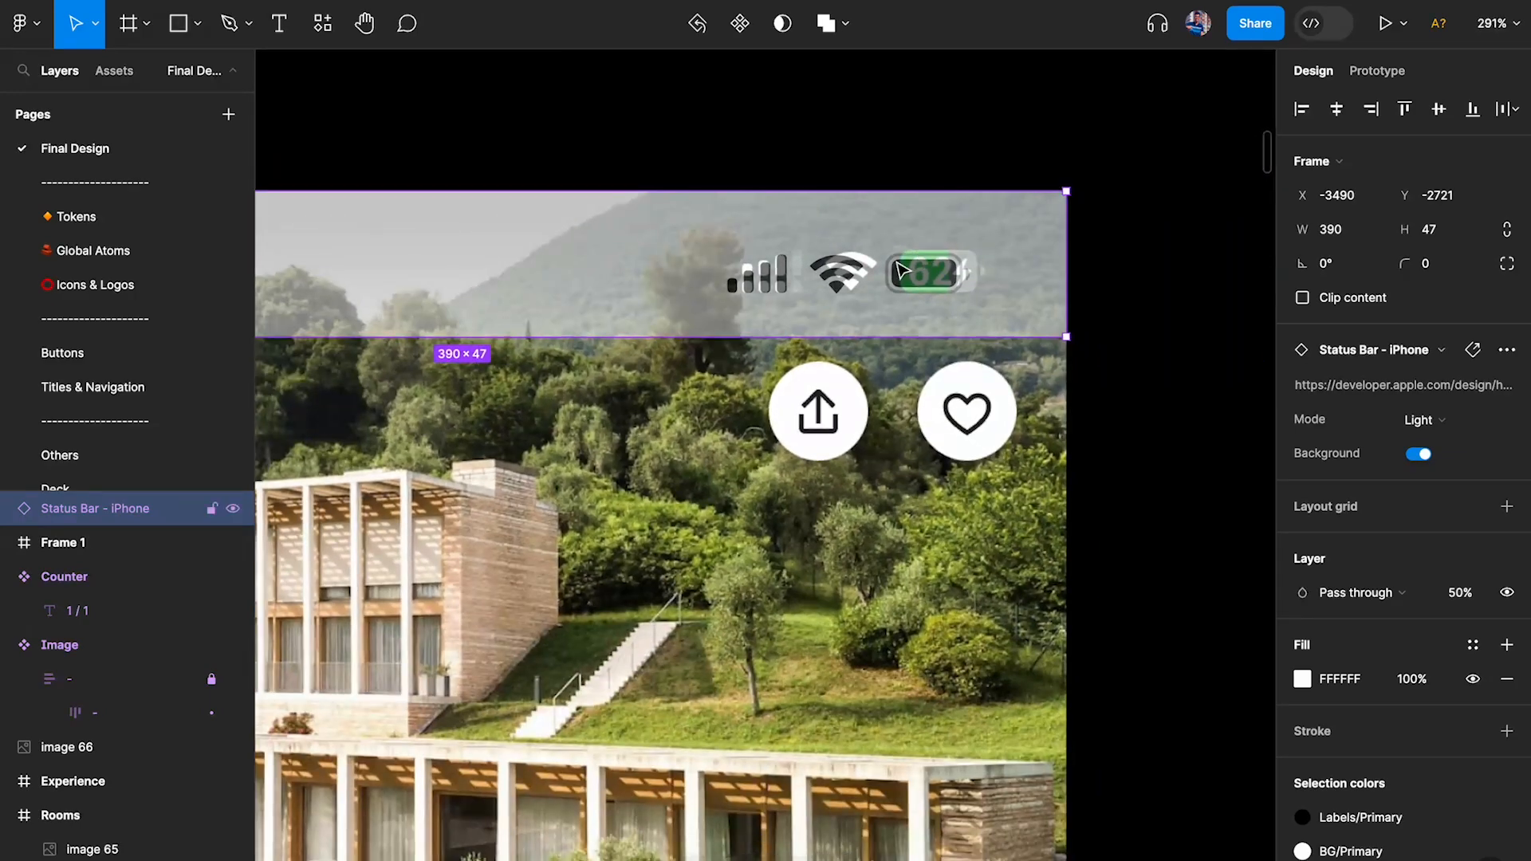
pyautogui.scroll(-4, 901, 268)
pyautogui.press('0')
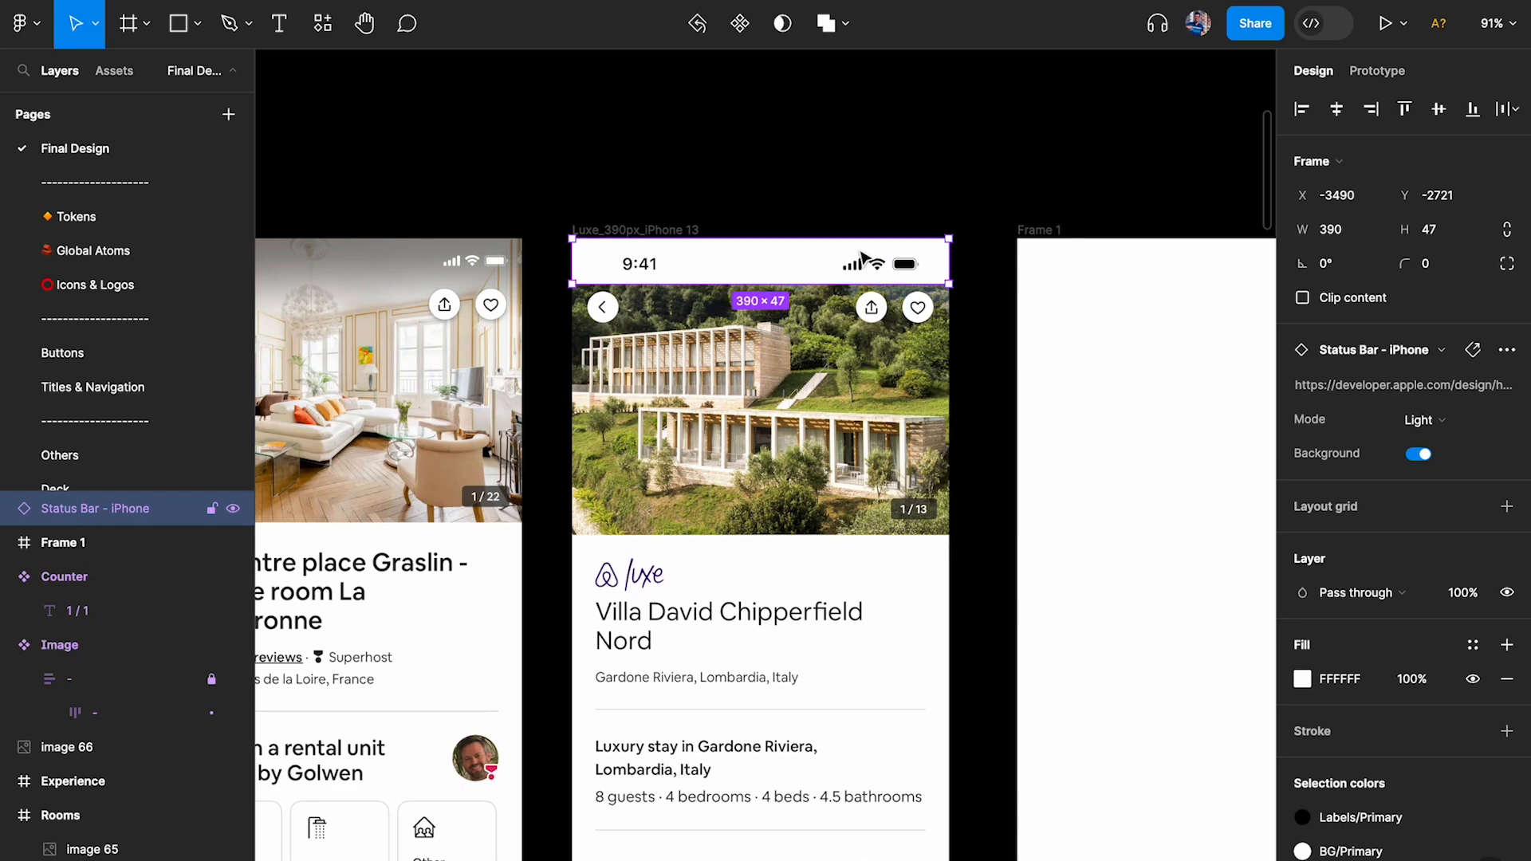
# Move the status bar onto the empty canvas above the Luxe screen and detach its instance.
pyautogui.scroll(-3, 862, 257)
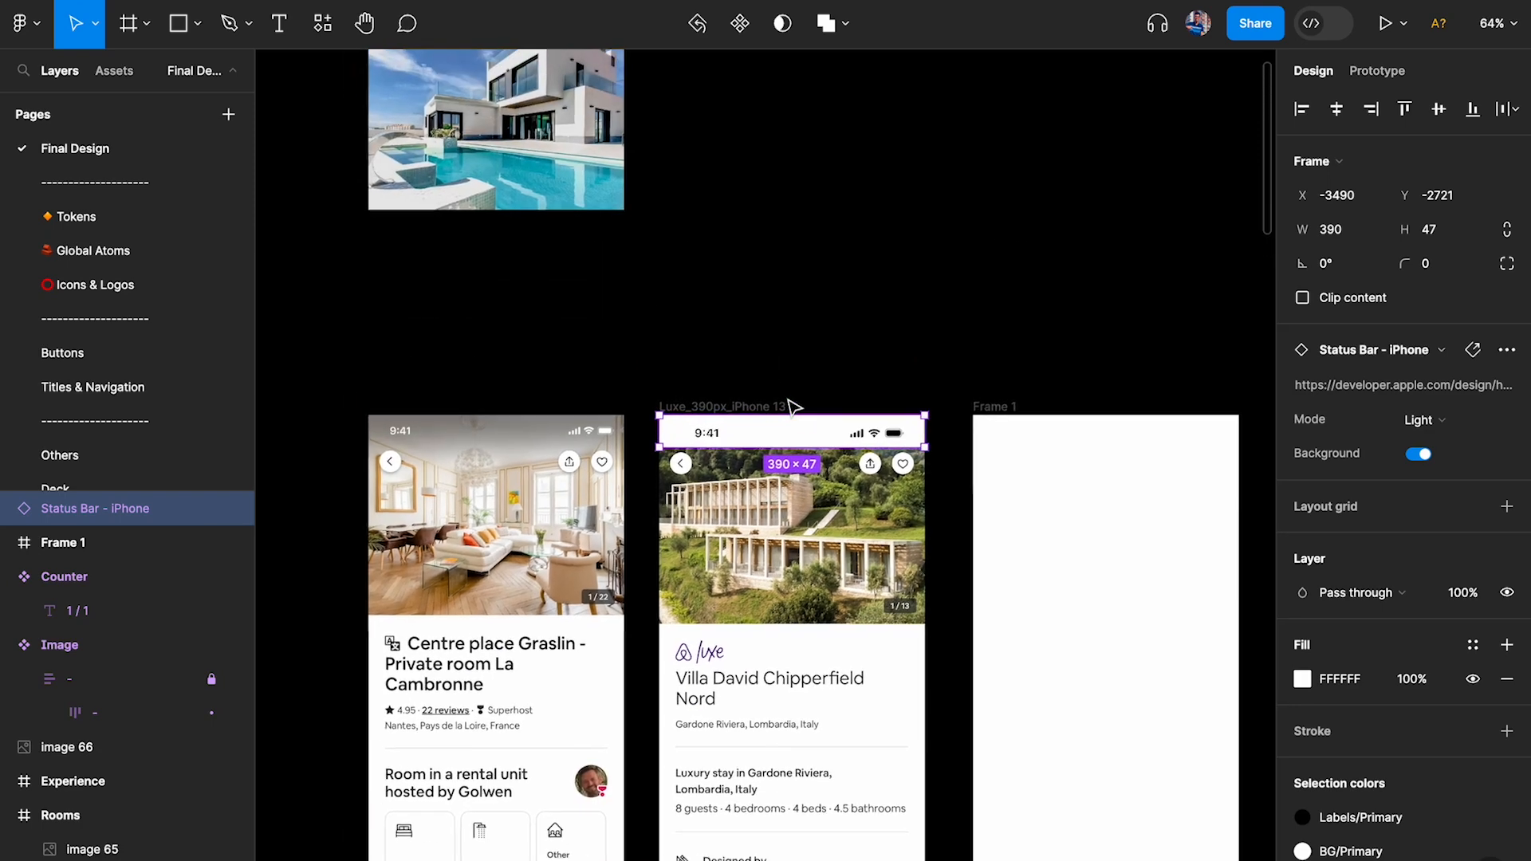
pyautogui.moveTo(789, 439); pyautogui.dragTo(793, 201)
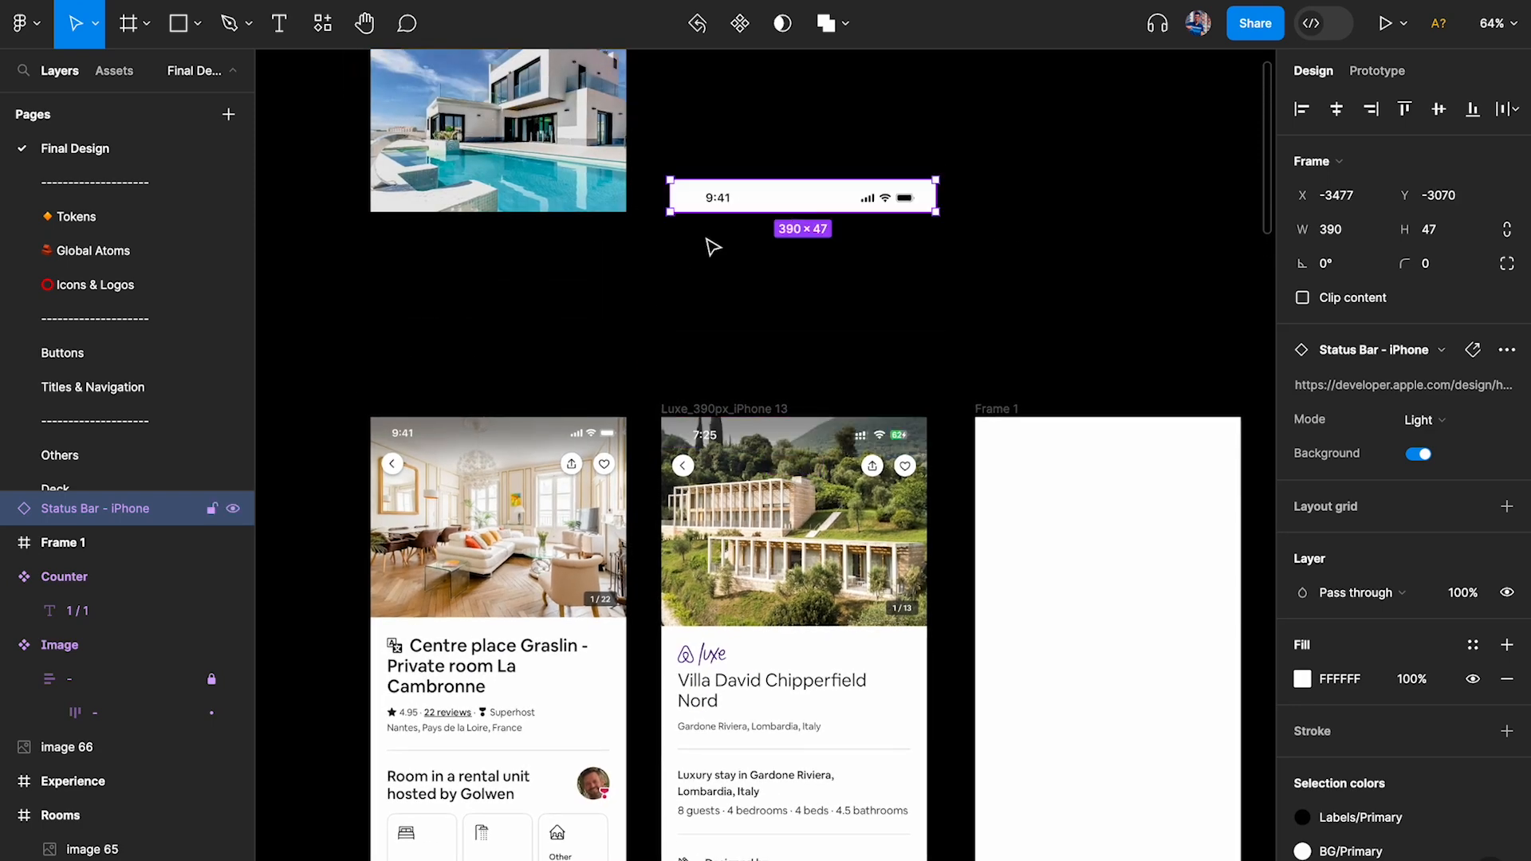
pyautogui.click(9, 510)
pyautogui.click(10, 510)
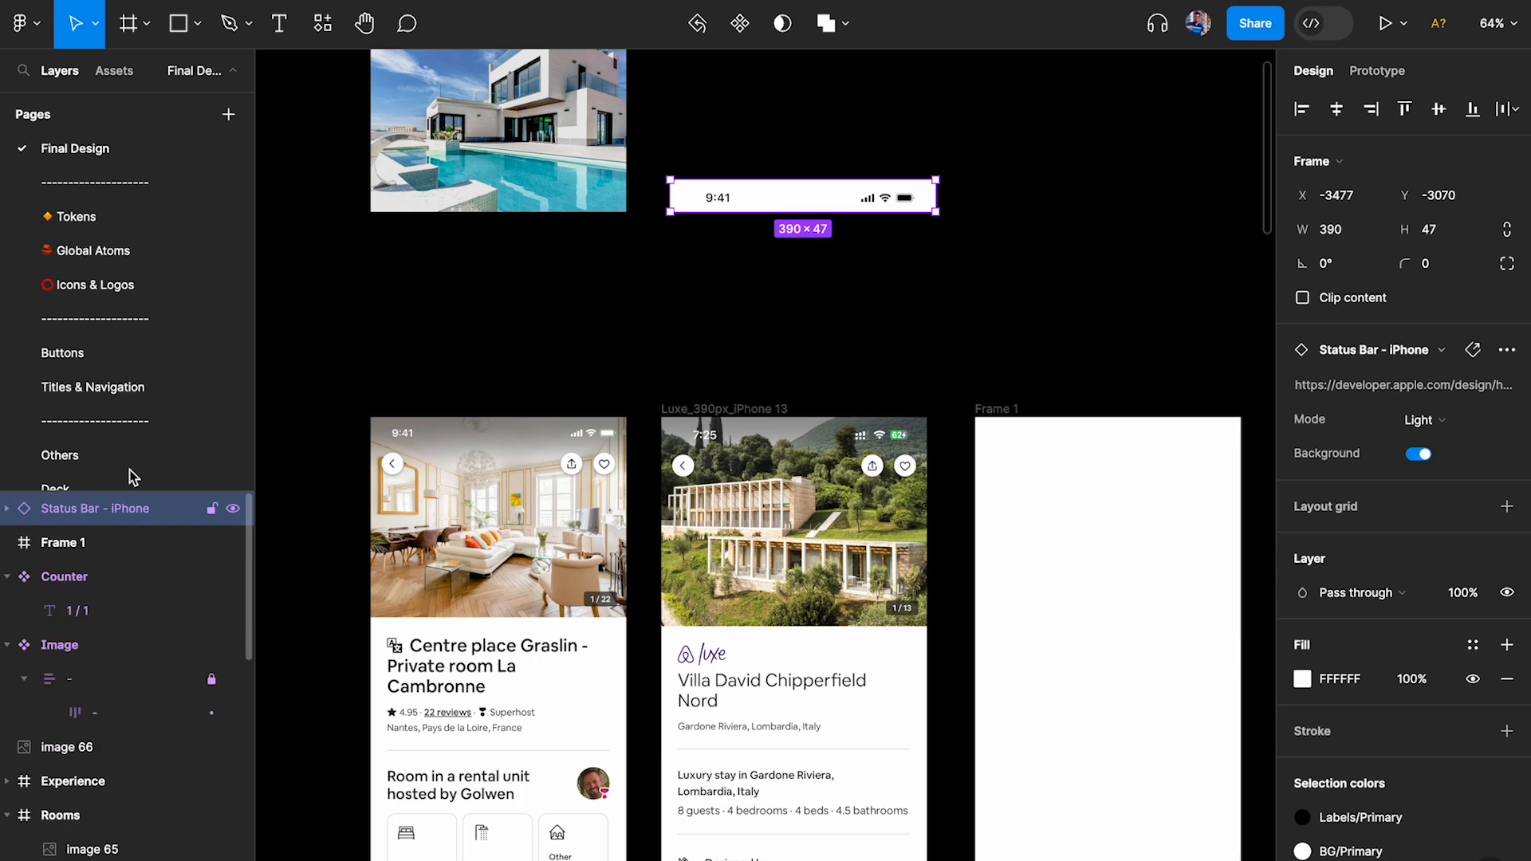
pyautogui.rightClick(763, 198)
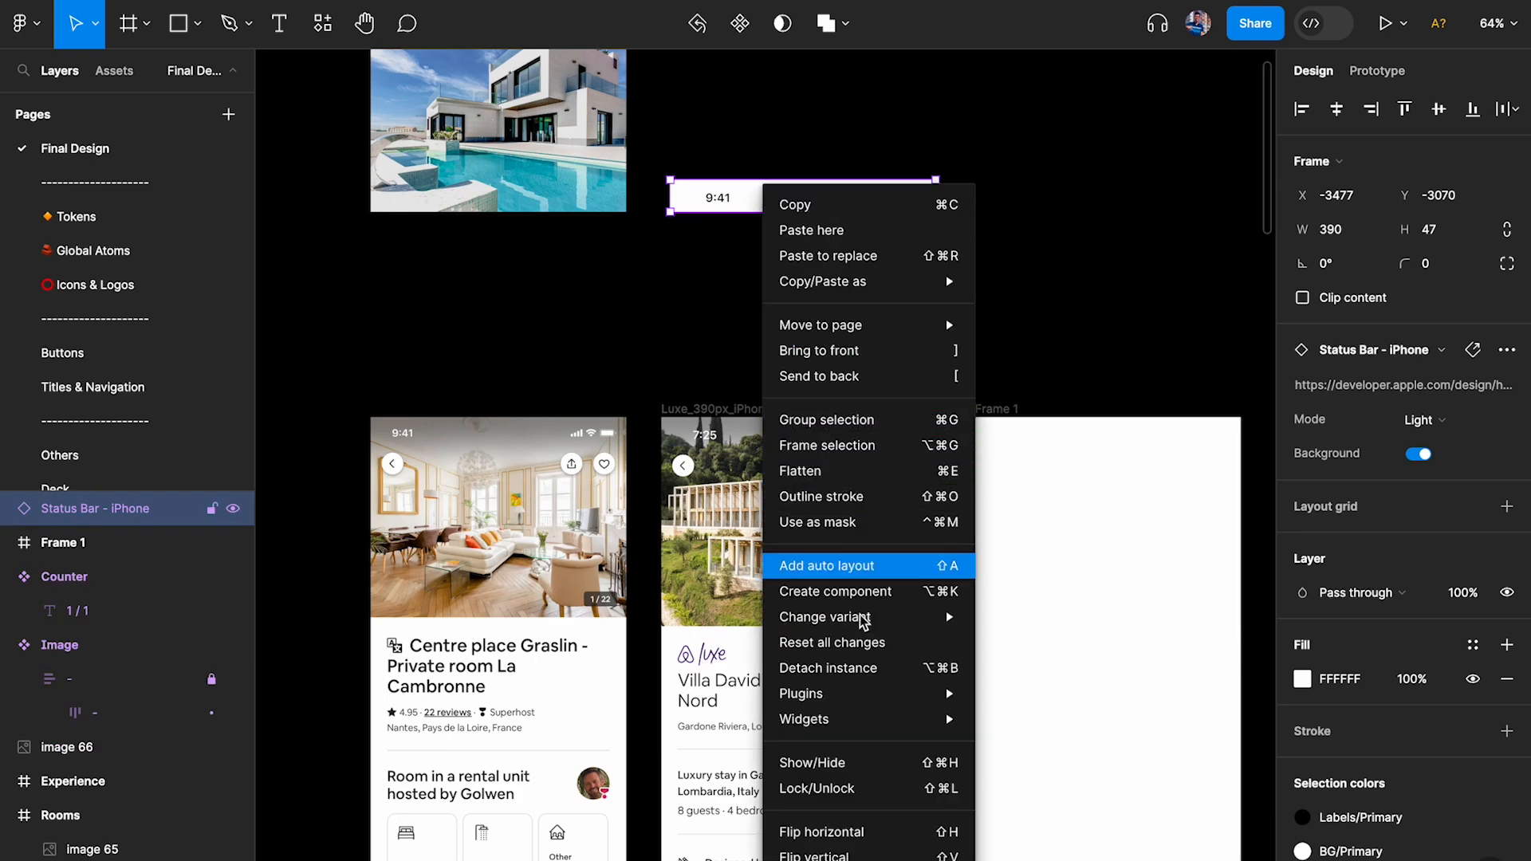
pyautogui.click(861, 668)
pyautogui.scroll(3, 757, 323)
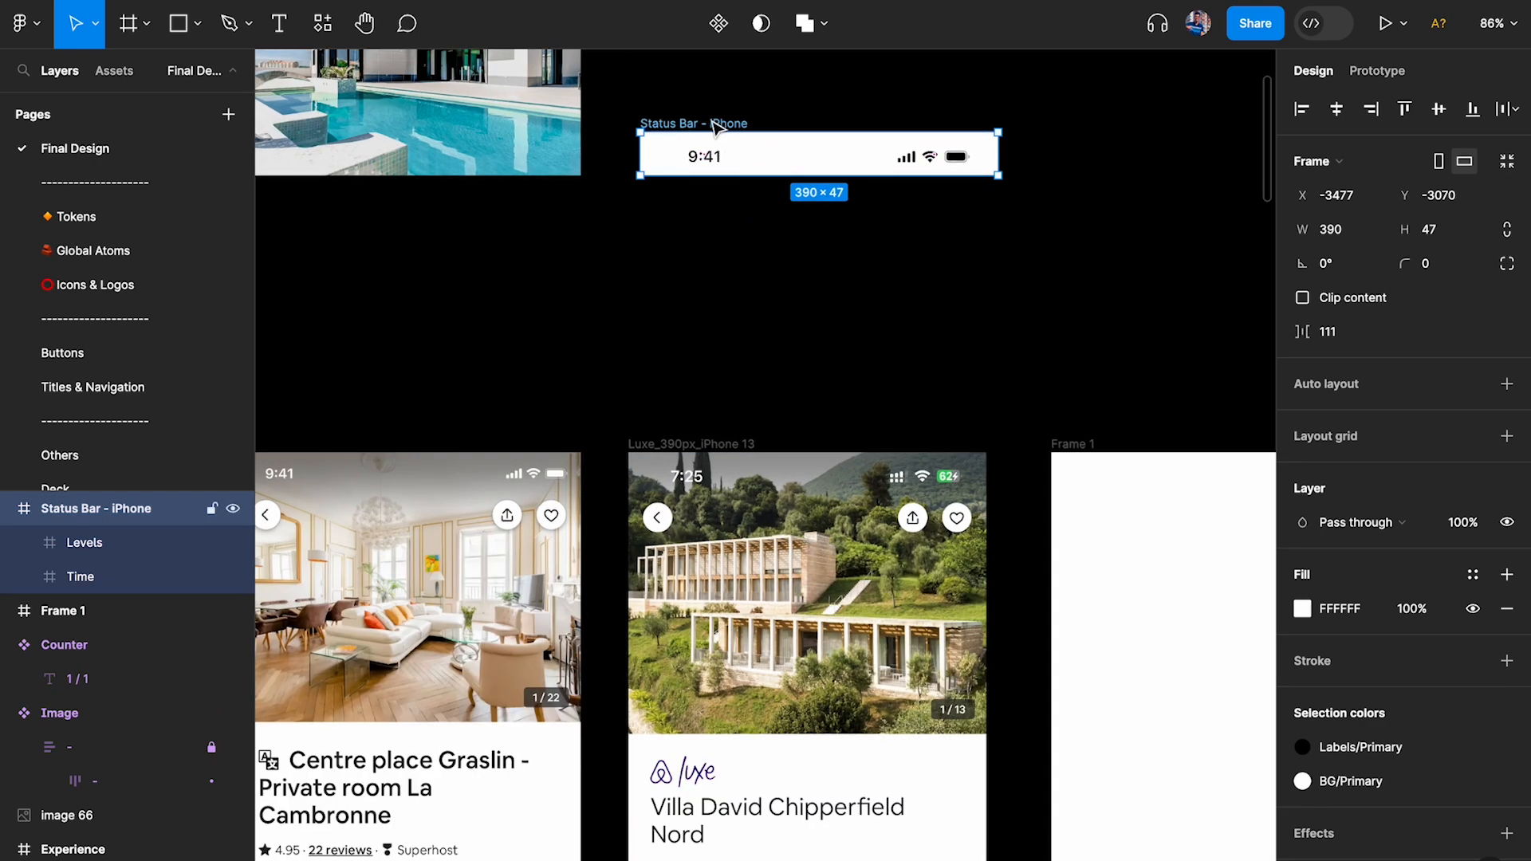
# Rename the detached status bar frame to "Status Bar".
pyautogui.doubleClick(712, 121)
pyautogui.moveTo(725, 122); pyautogui.dragTo(701, 123)
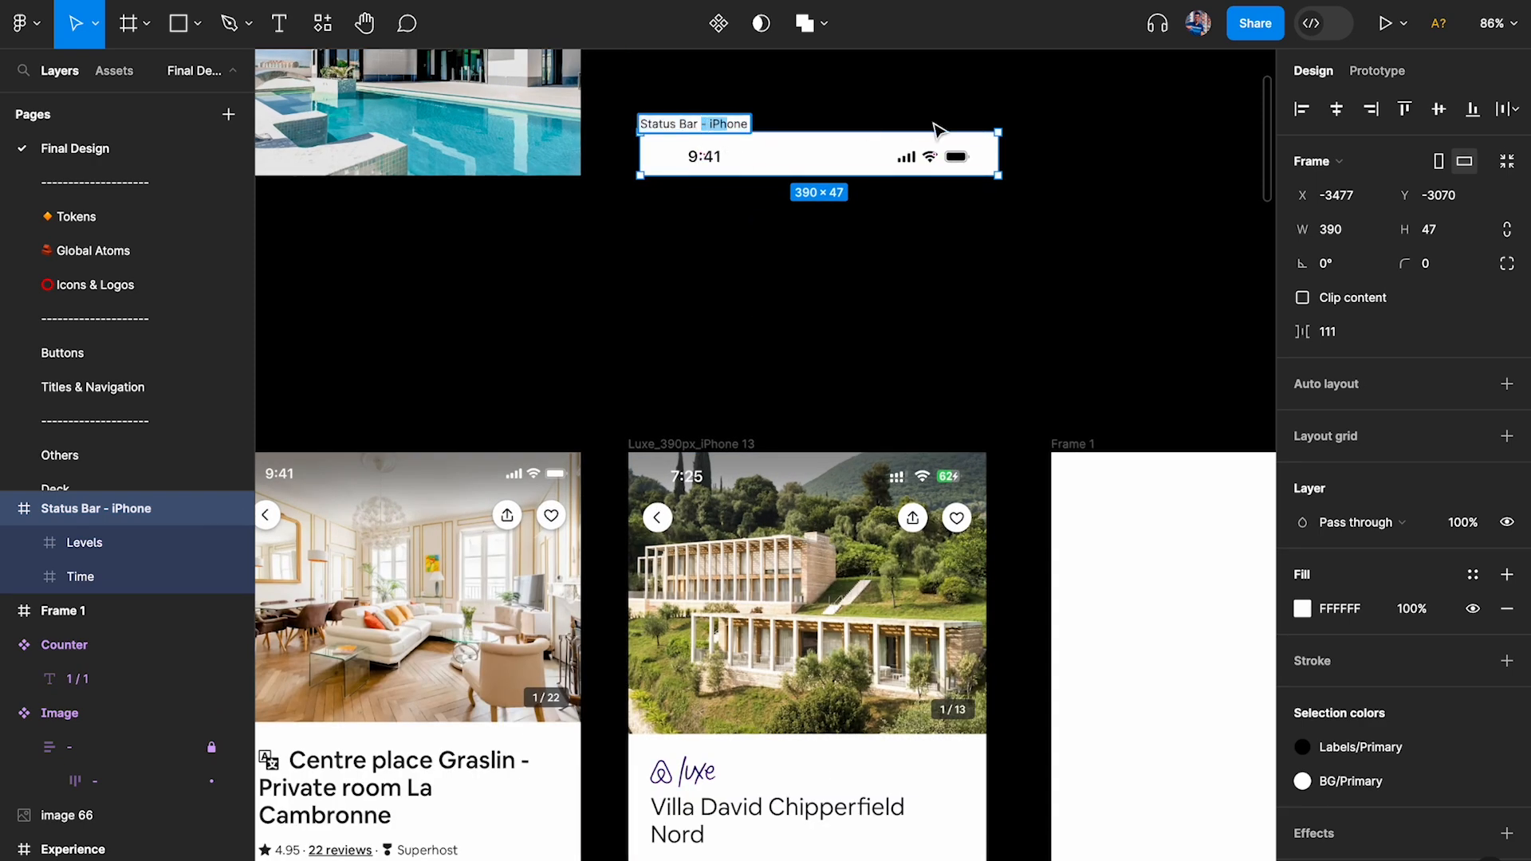
pyautogui.hotkey('shift', 'End')
pyautogui.press('BackSpace')
pyautogui.press('Return')
pyautogui.click(984, 266)
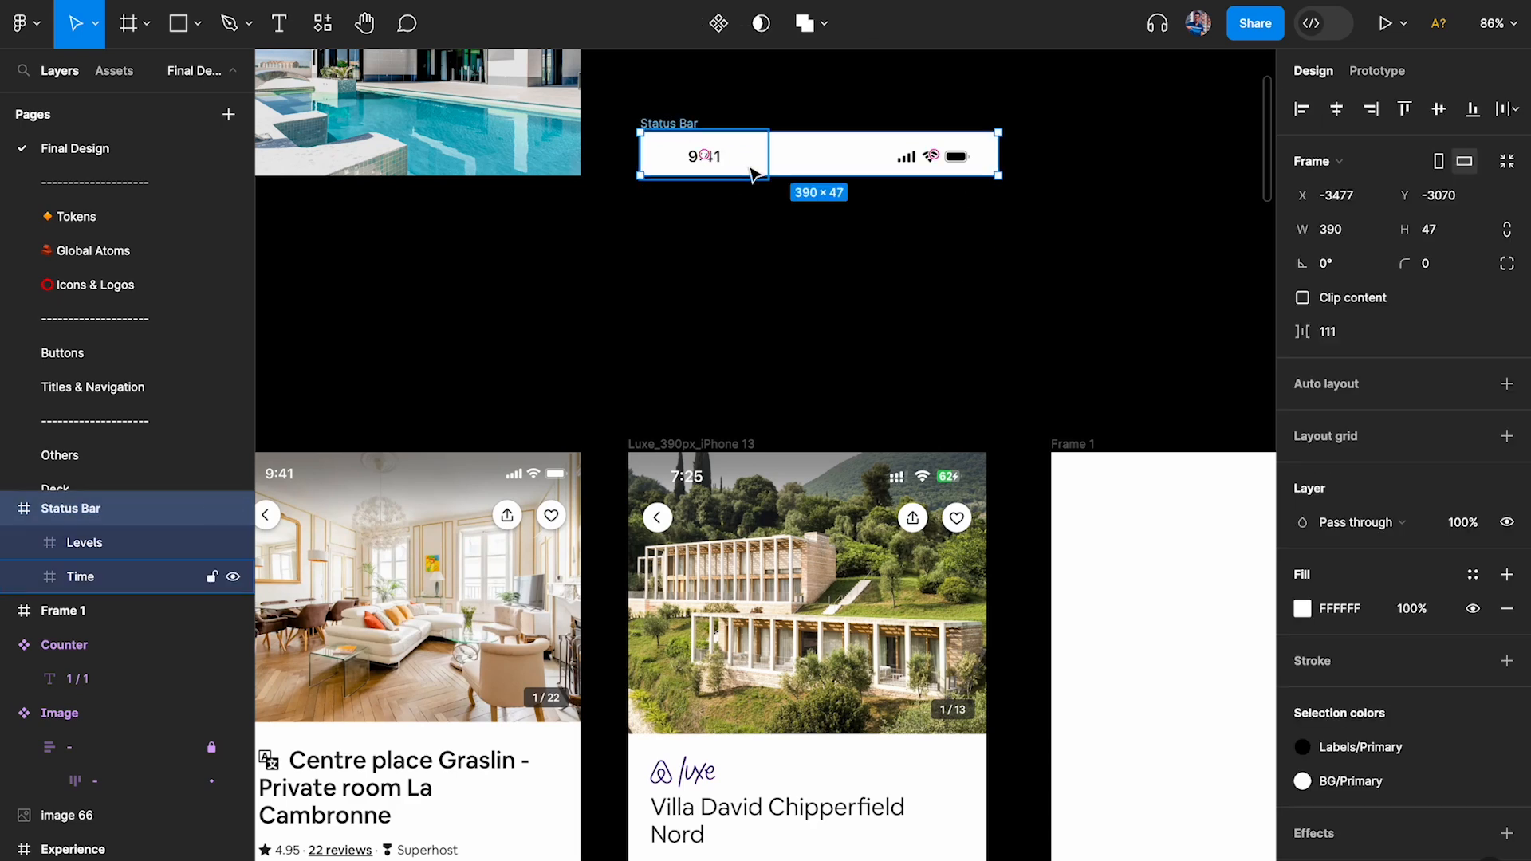
# Resize the Time frame vertically so its upper and lower edges match those of the Status Bar.
pyautogui.doubleClick(706, 157)
pyautogui.scroll(5, 749, 168)
pyautogui.scroll(3, 752, 173)
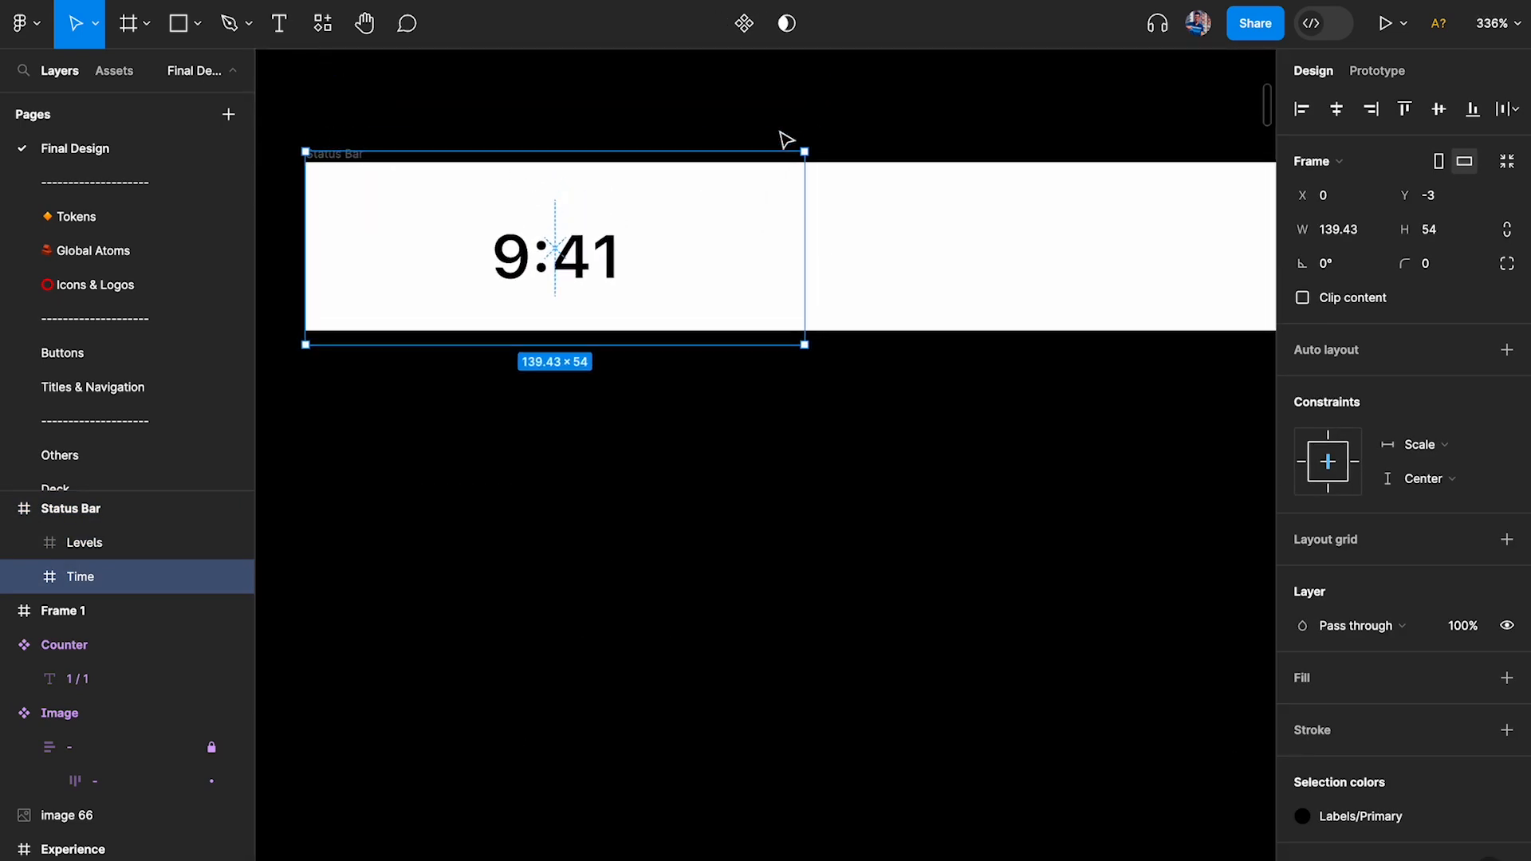
pyautogui.moveTo(755, 152); pyautogui.dragTo(752, 166)
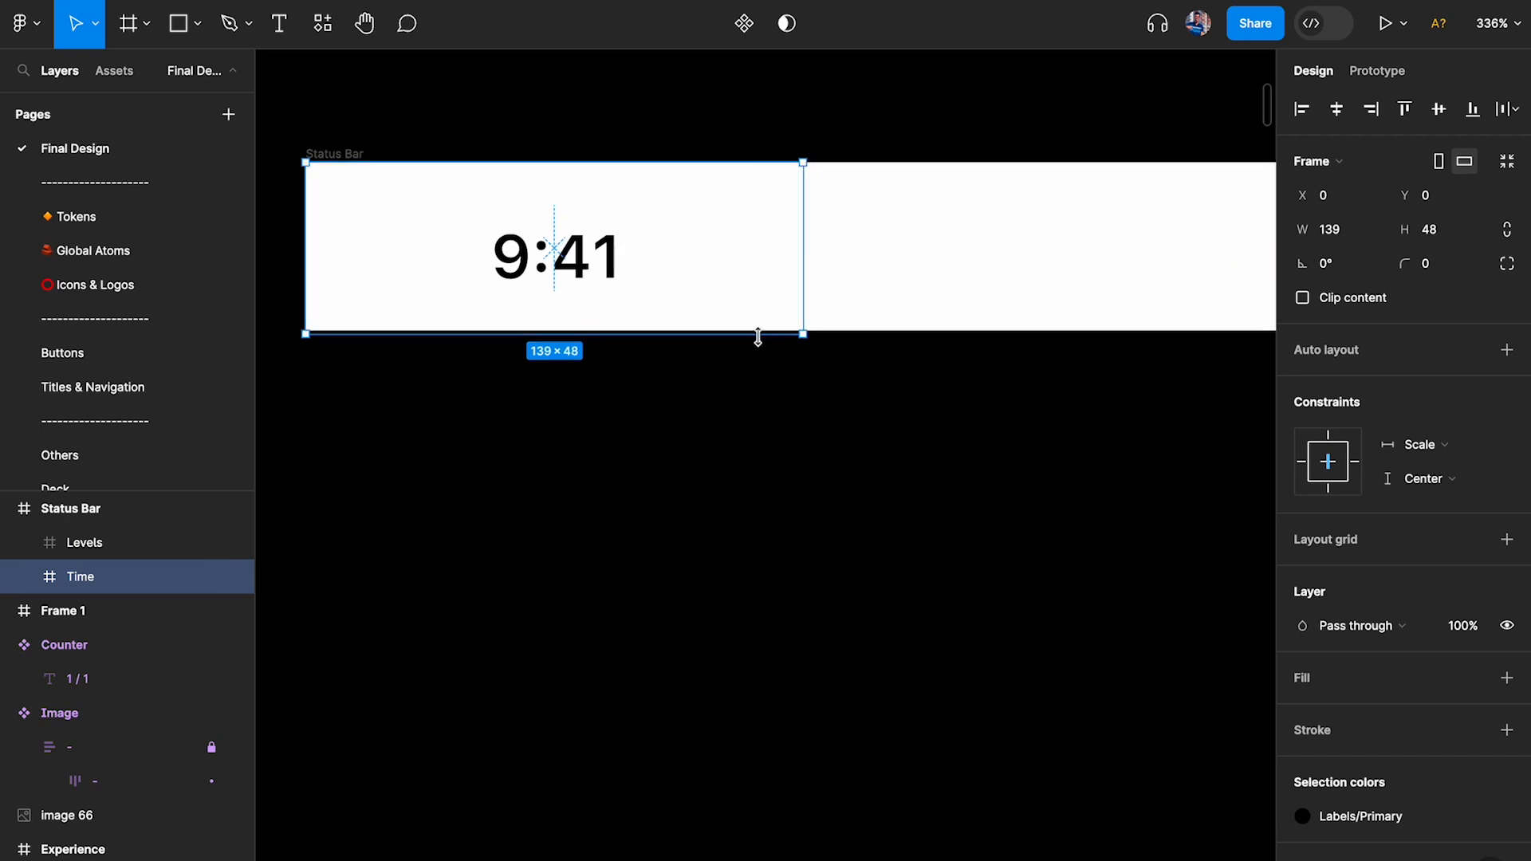
pyautogui.moveTo(757, 334); pyautogui.dragTo(758, 325)
# Resize the Levels frame vertically so its upper and lower edges match those of the Status Bar.
pyautogui.click(157, 551)
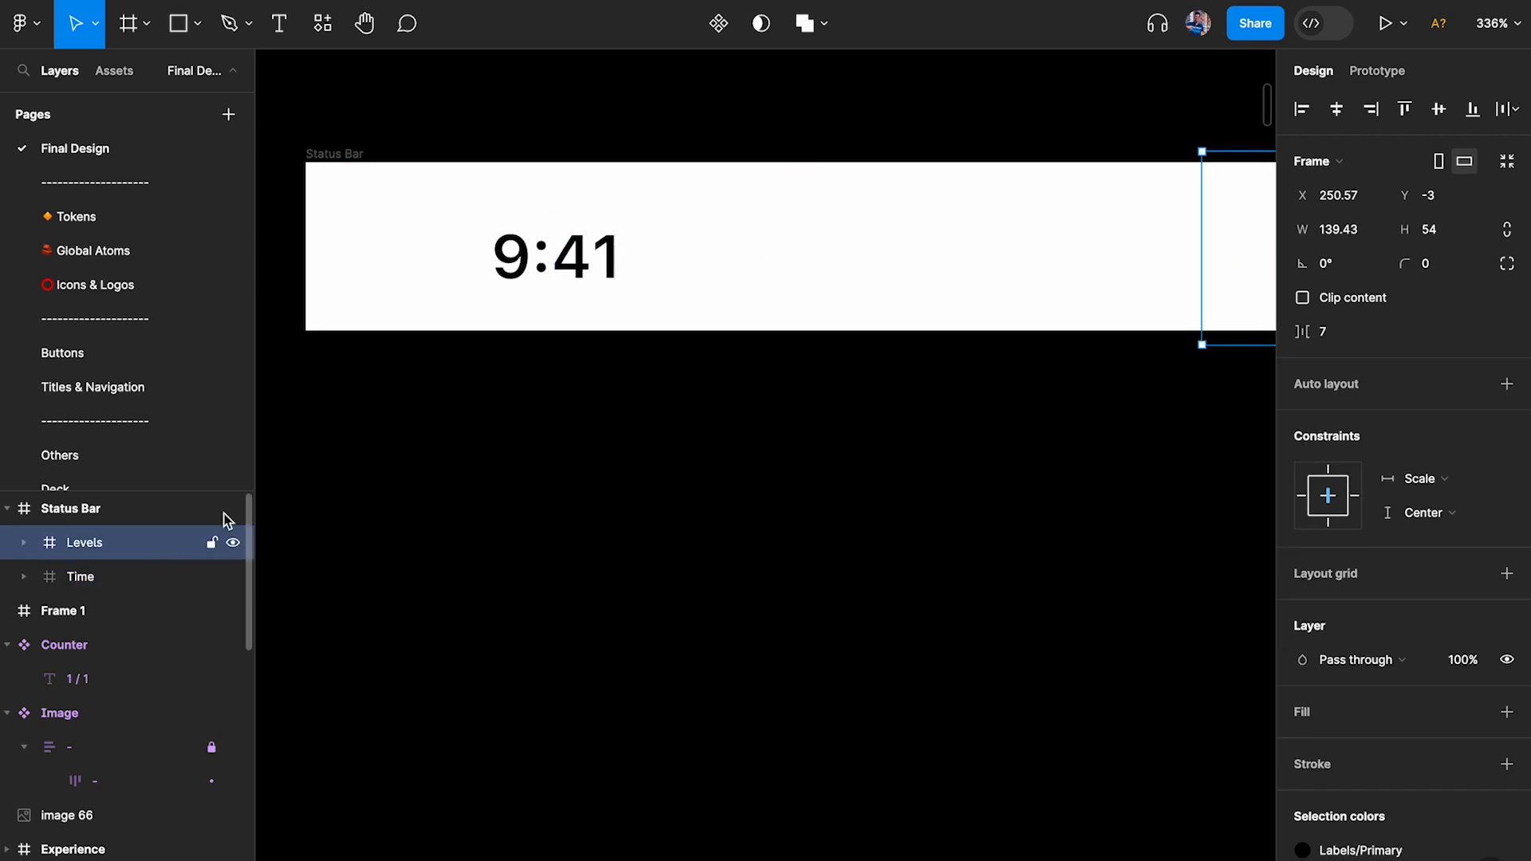
pyautogui.hscroll(5, 905, 341)
pyautogui.moveTo(886, 366); pyautogui.dragTo(885, 354)
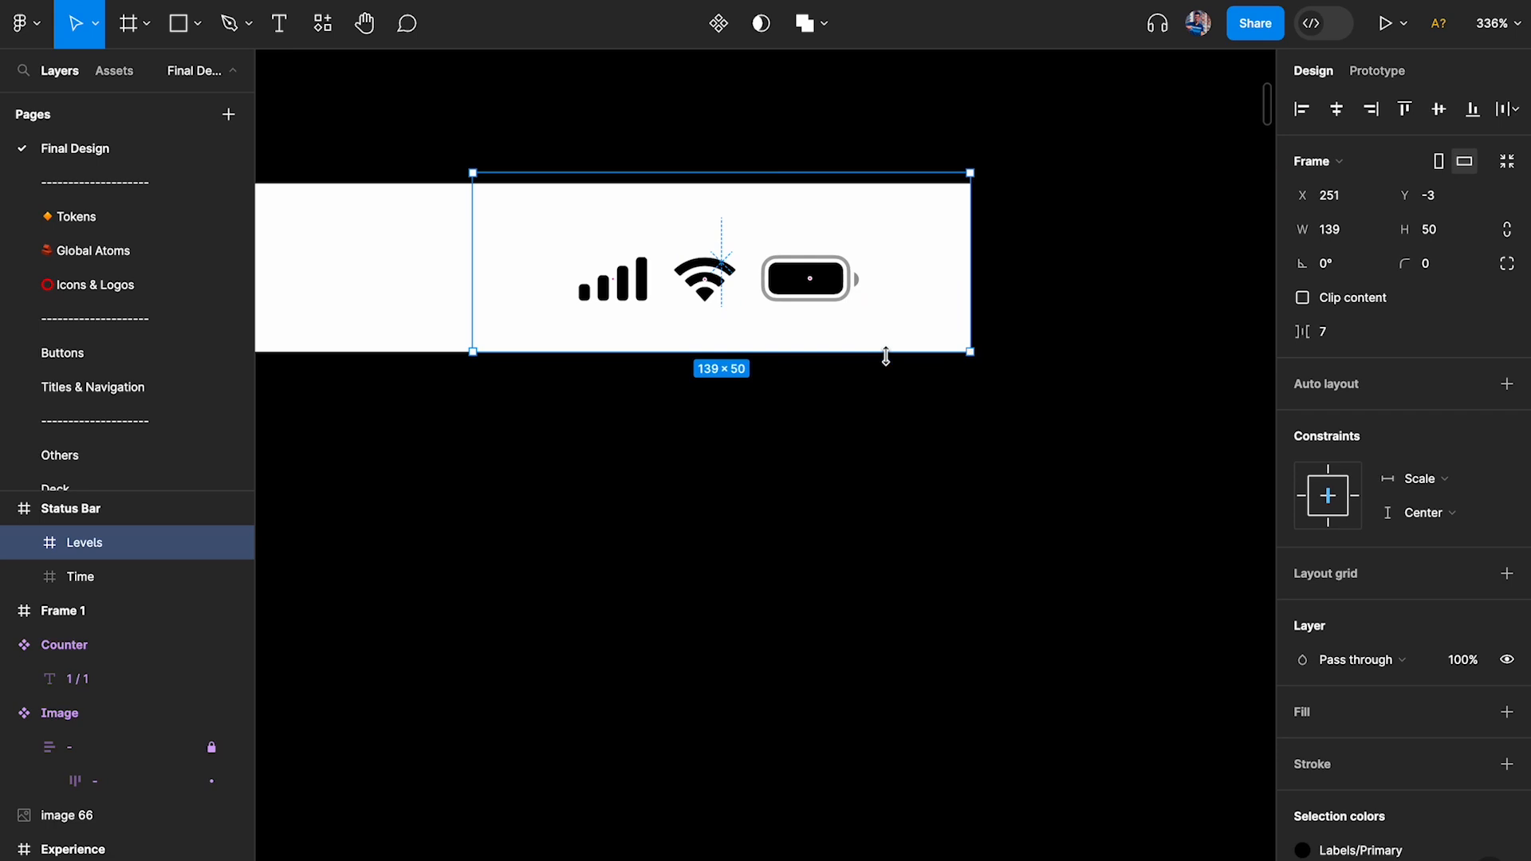
pyautogui.moveTo(902, 172); pyautogui.dragTo(903, 183)
pyautogui.click(461, 224)
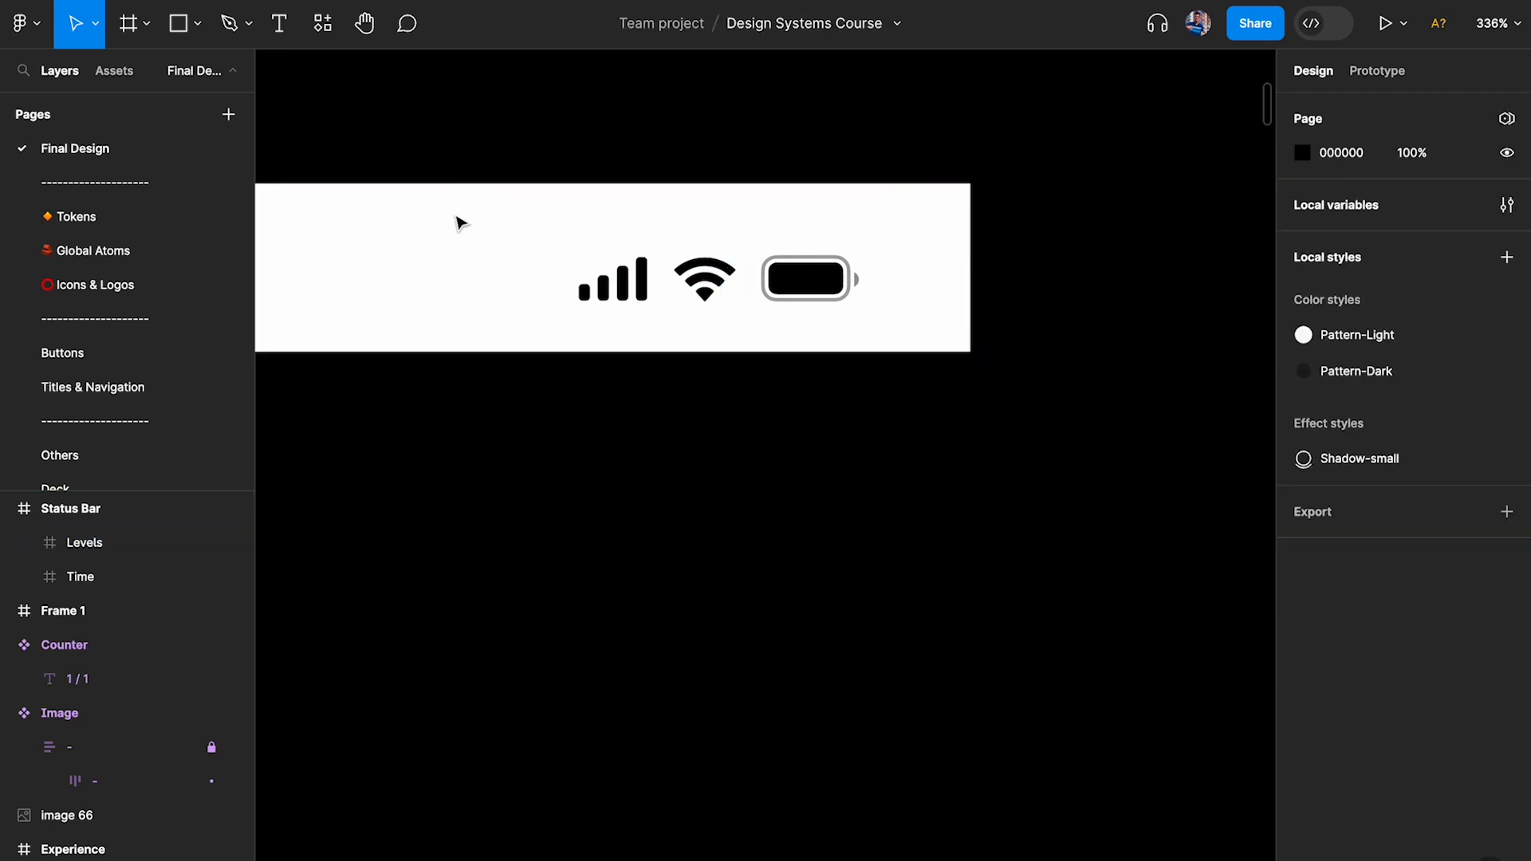
# Enable content clipping on the Status Bar frame.
pyautogui.scroll(-5, 461, 224)
pyautogui.click(406, 222)
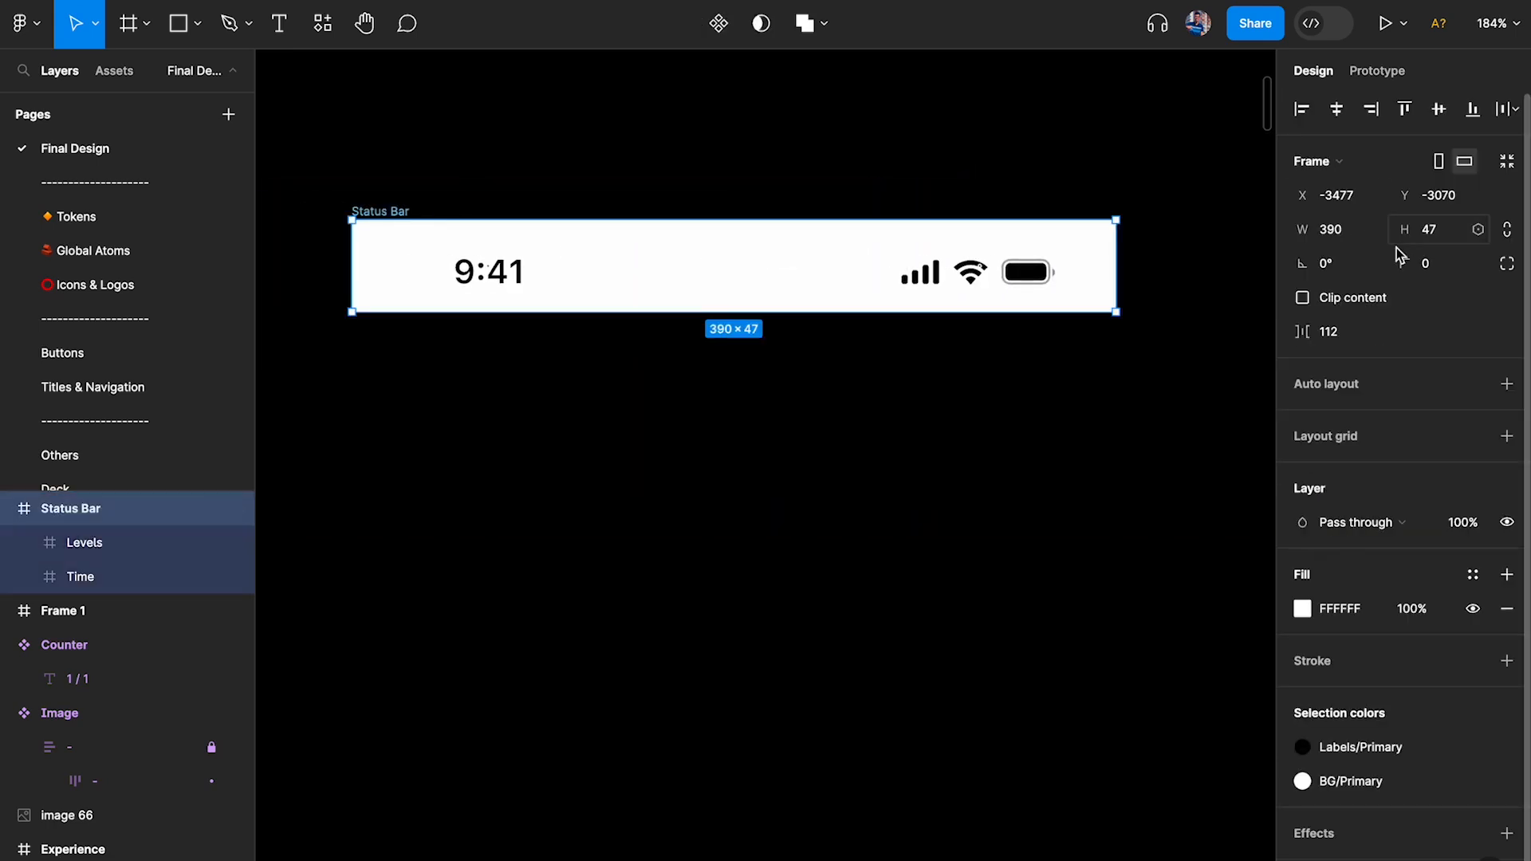
pyautogui.click(1172, 287)
pyautogui.doubleClick(1028, 273)
pyautogui.click(1047, 173)
# Turn the Status Bar frame into a component and place it directly below the Counter component, aligned to its left edge.
pyautogui.scroll(-8, 1048, 173)
pyautogui.click(797, 171)
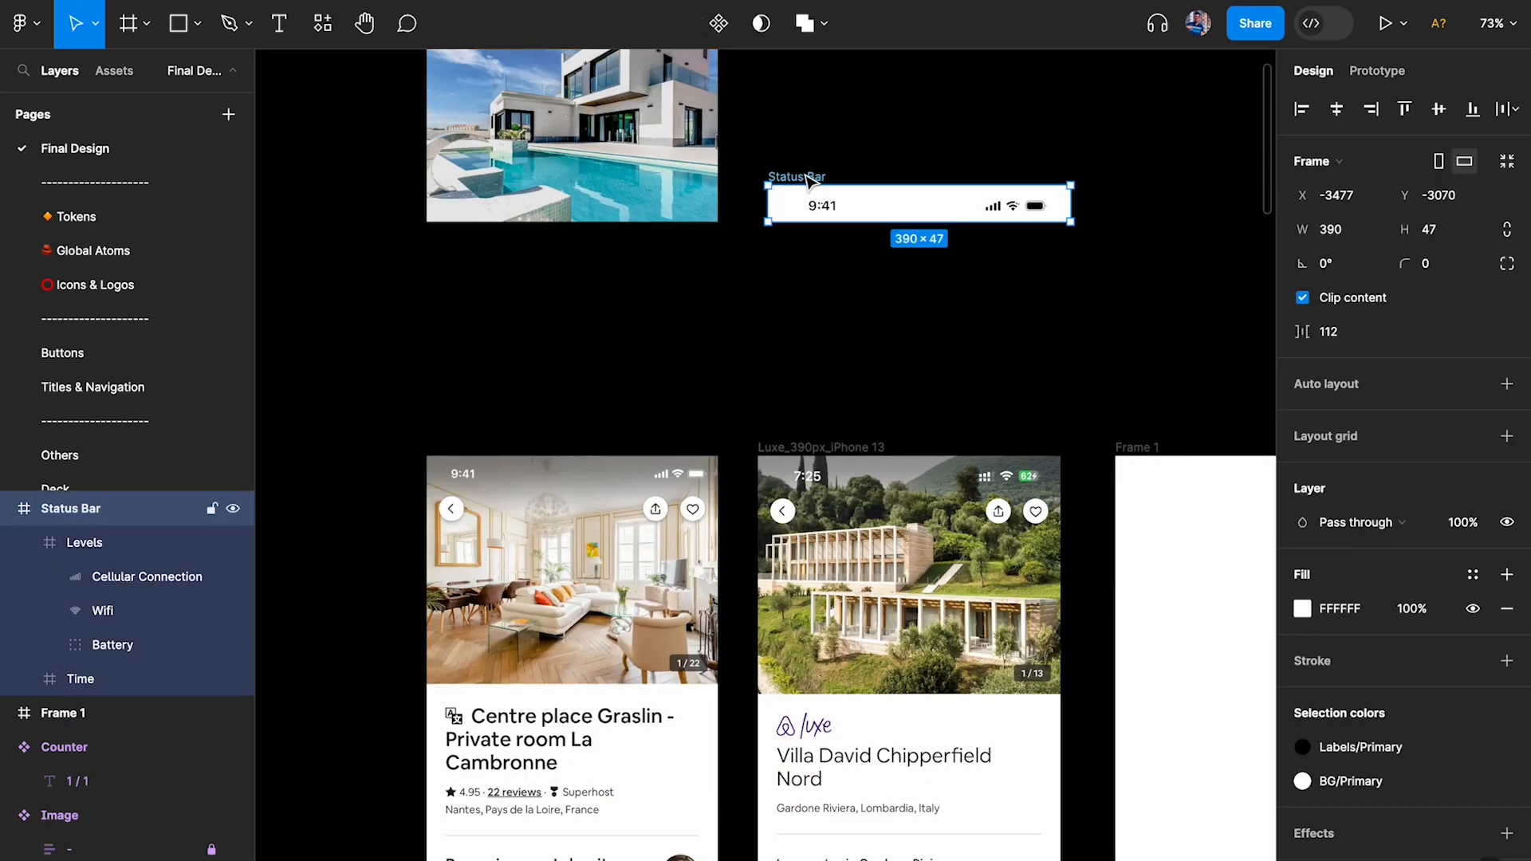
pyautogui.scroll(3, 793, 239)
pyautogui.scroll(4, 794, 298)
pyautogui.click(718, 23)
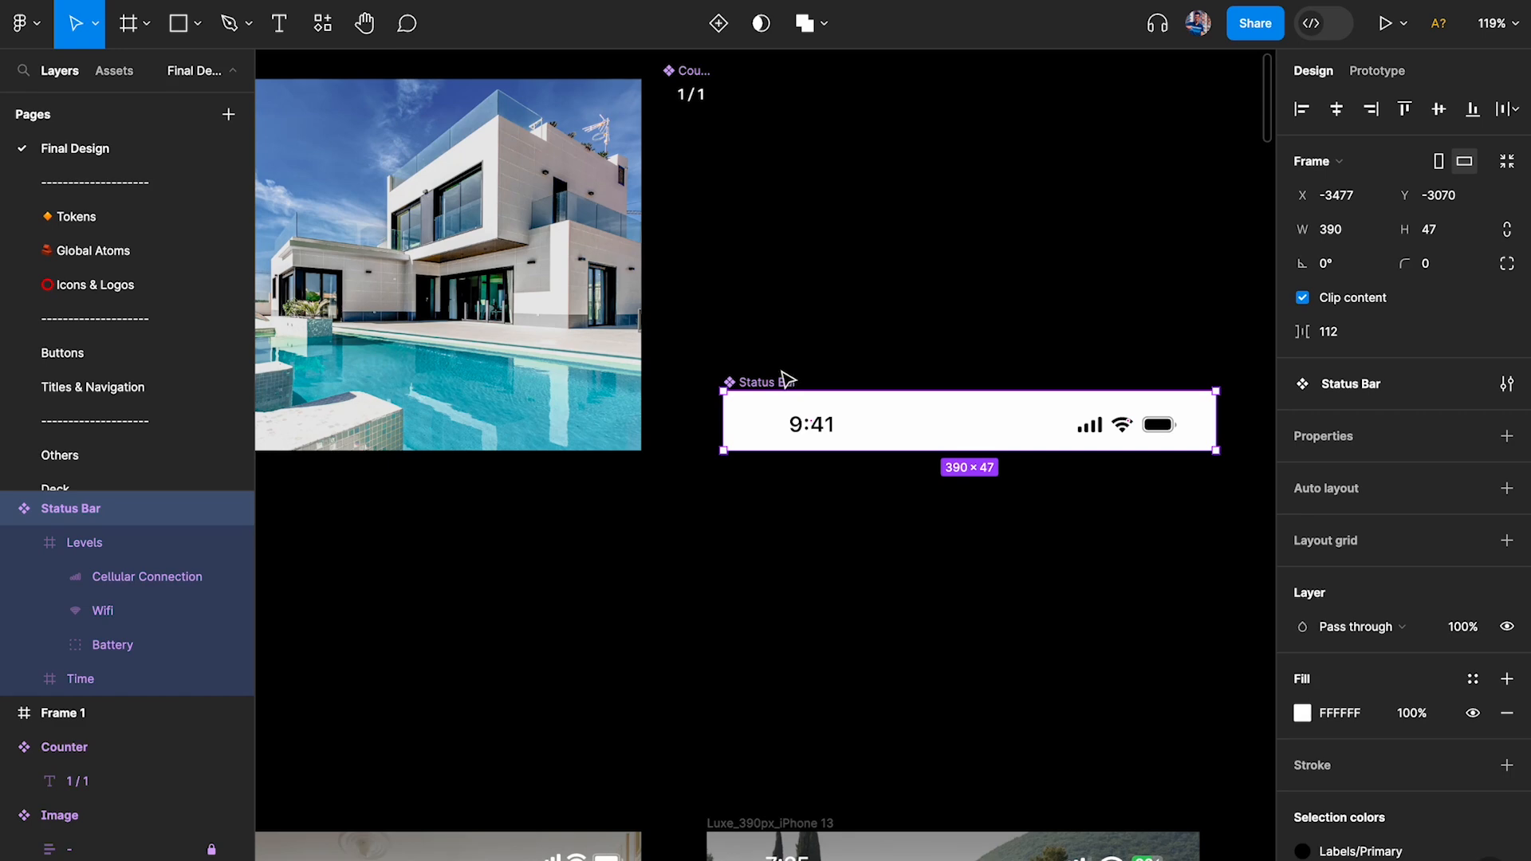
pyautogui.moveTo(773, 381); pyautogui.dragTo(712, 154)
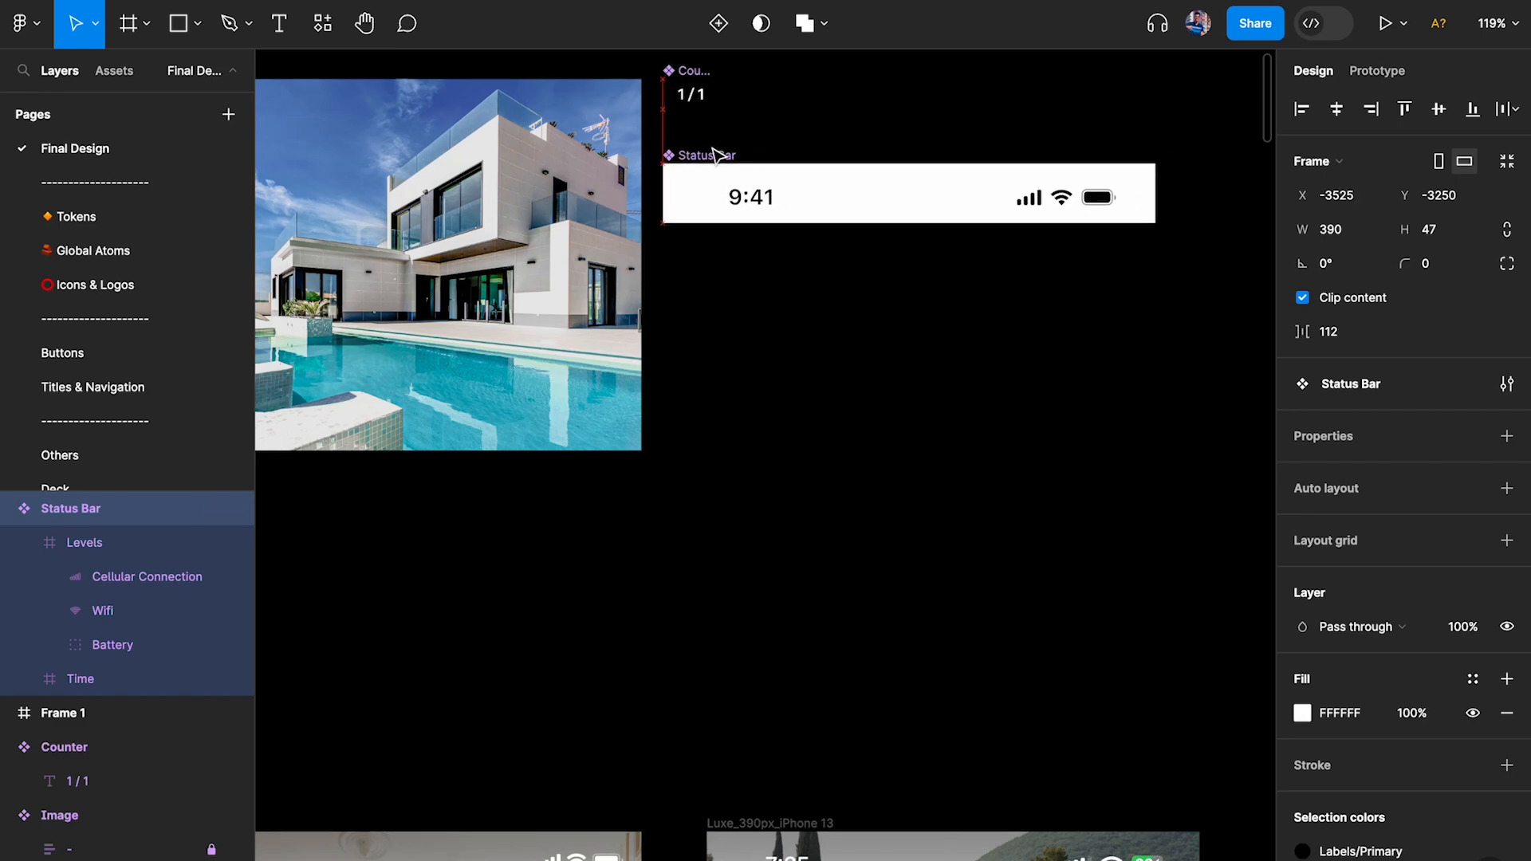
pyautogui.scroll(3, 875, 205)
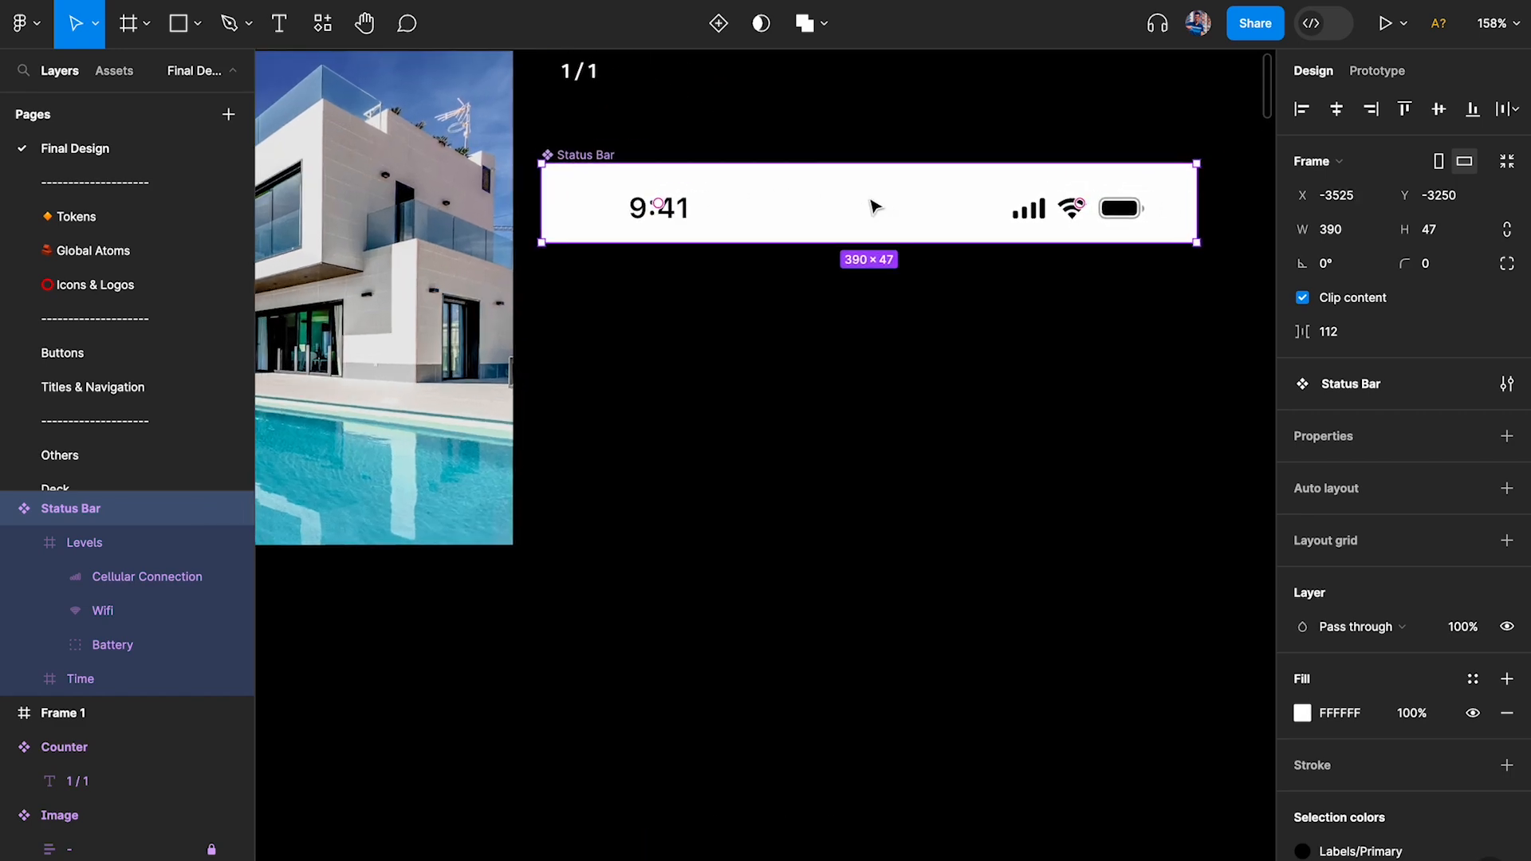
pyautogui.scroll(-2, 1459, 472)
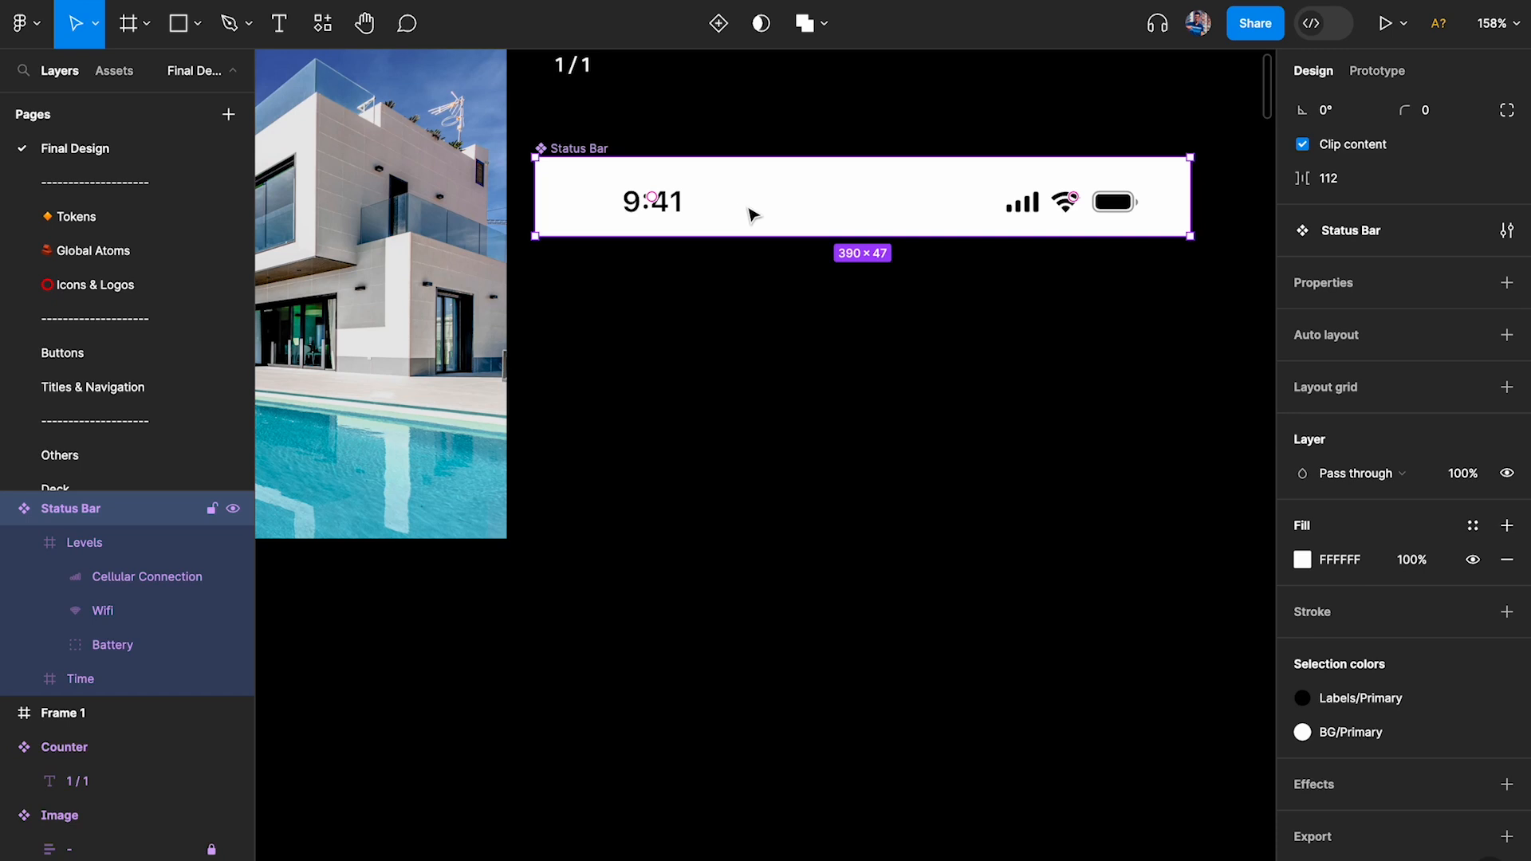
# Apply the White colour style to the Status Bar's fill and the Black style to its Labels/Primary content.
pyautogui.click(1471, 527)
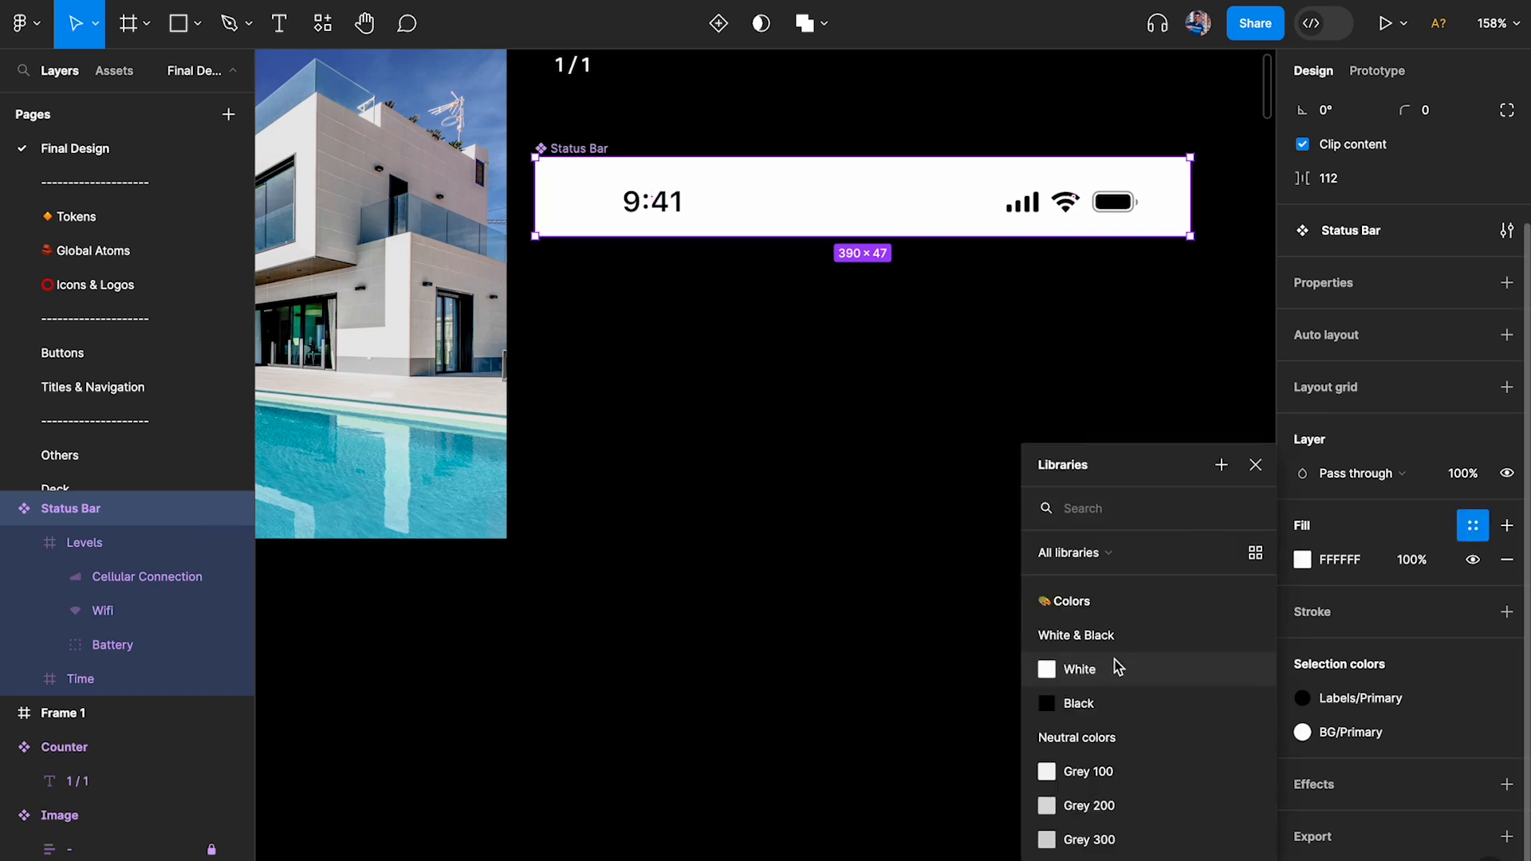
pyautogui.click(1080, 671)
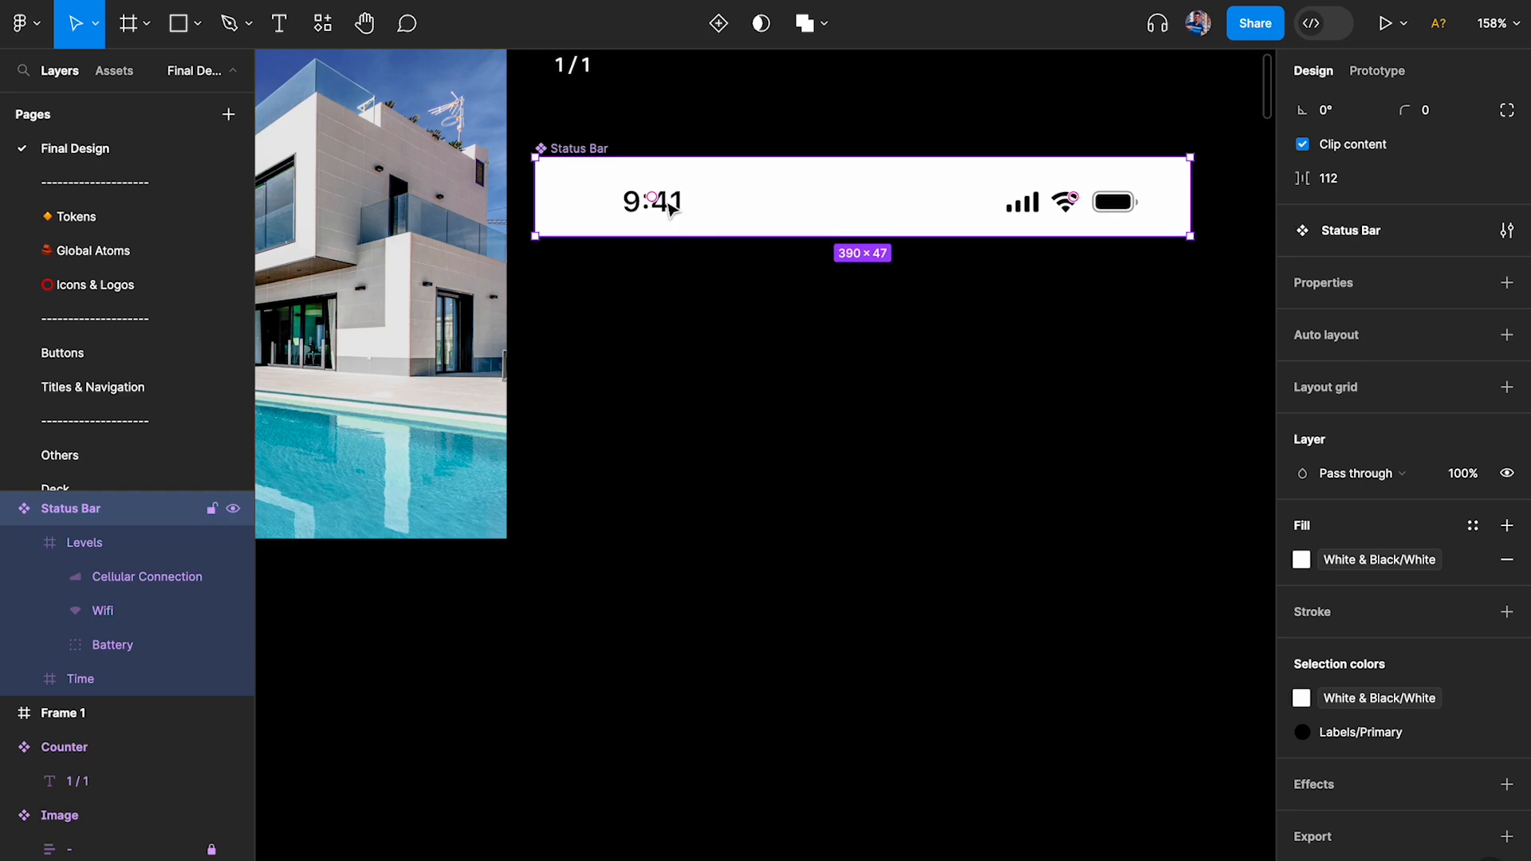
pyautogui.click(1336, 733)
pyautogui.click(1089, 704)
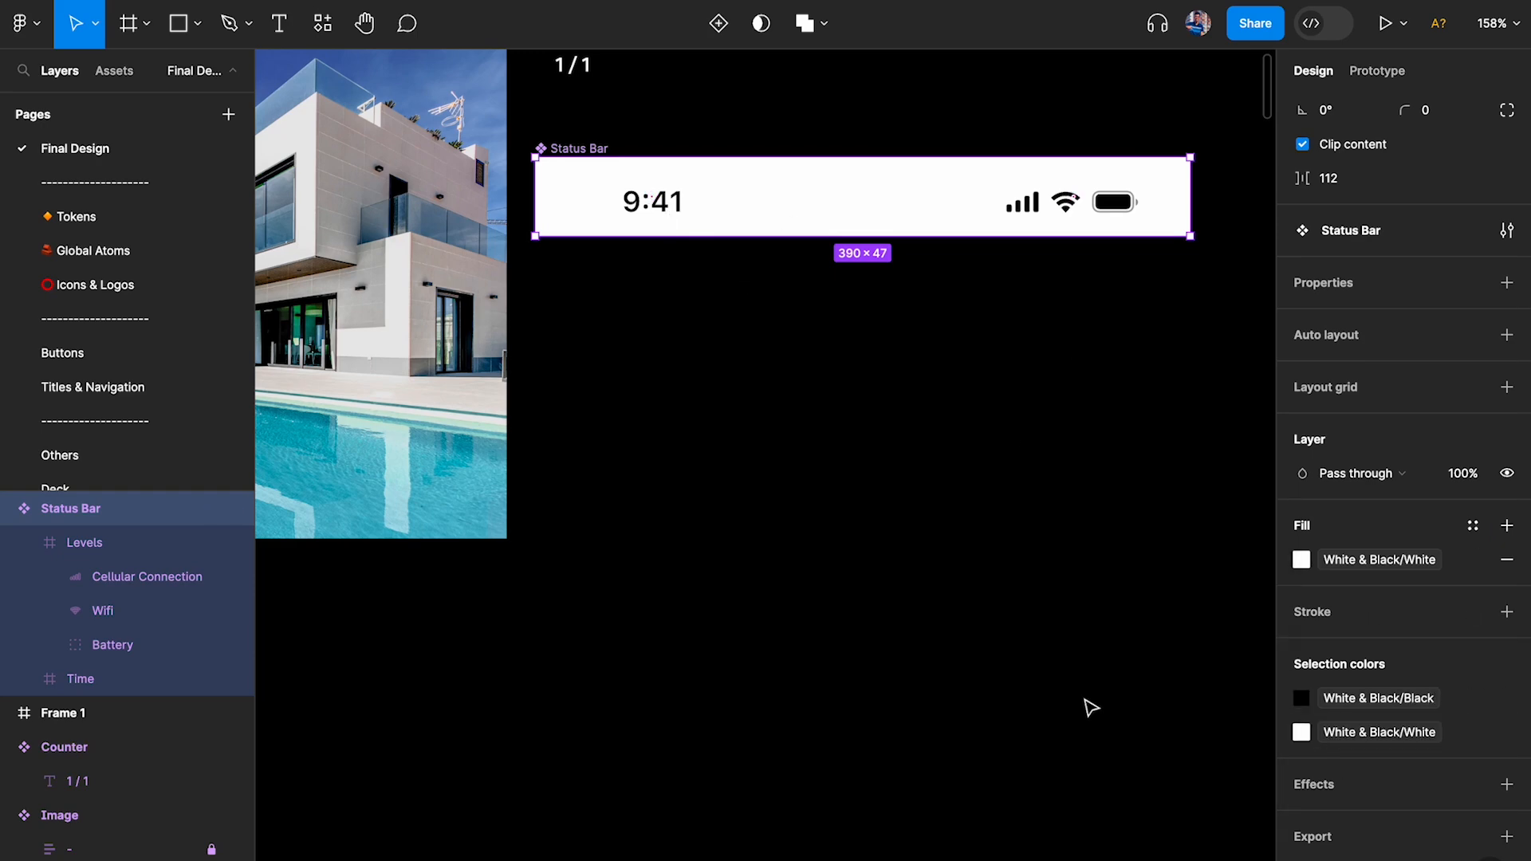
pyautogui.click(937, 421)
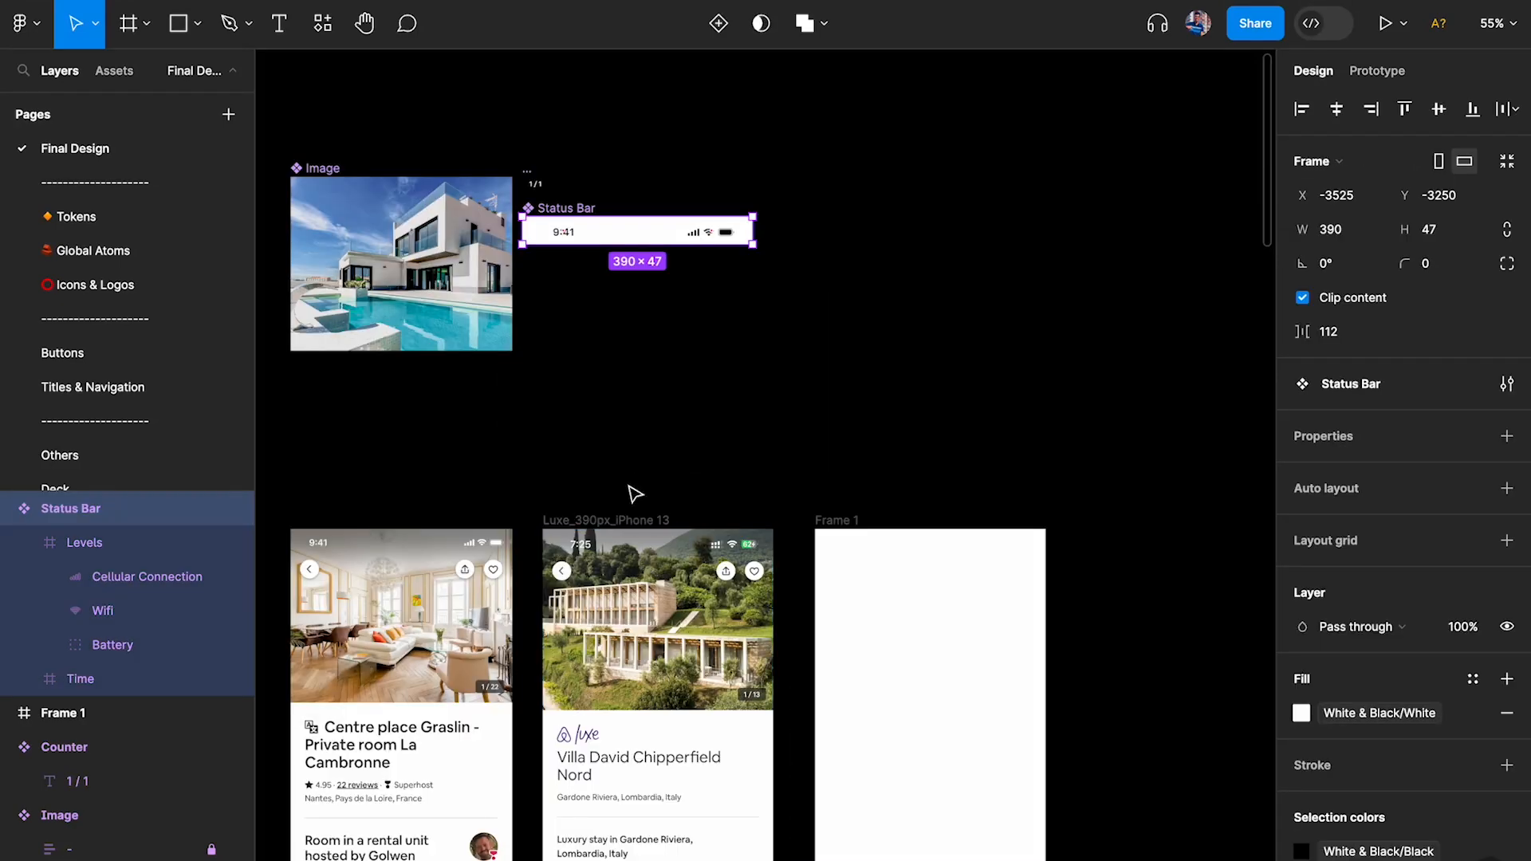
# Create an instance of the Image component and place it beside the Centre place Graslin screen, level with its upper edge.
pyautogui.scroll(-1, 630, 487)
pyautogui.hscroll(-1, 630, 487)
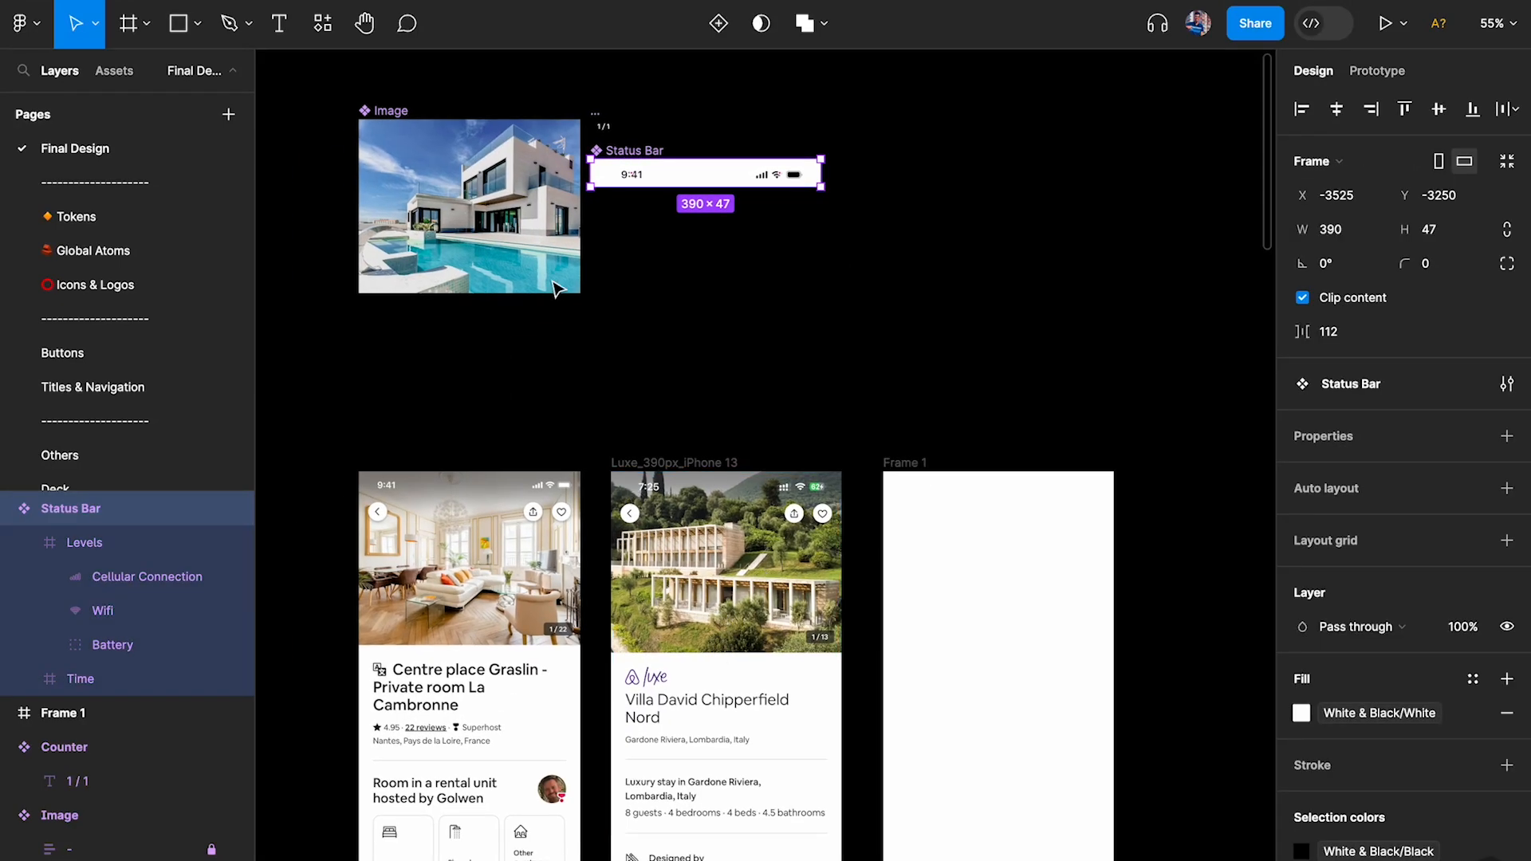
pyautogui.moveTo(399, 153); pyautogui.dragTo(920, 542)
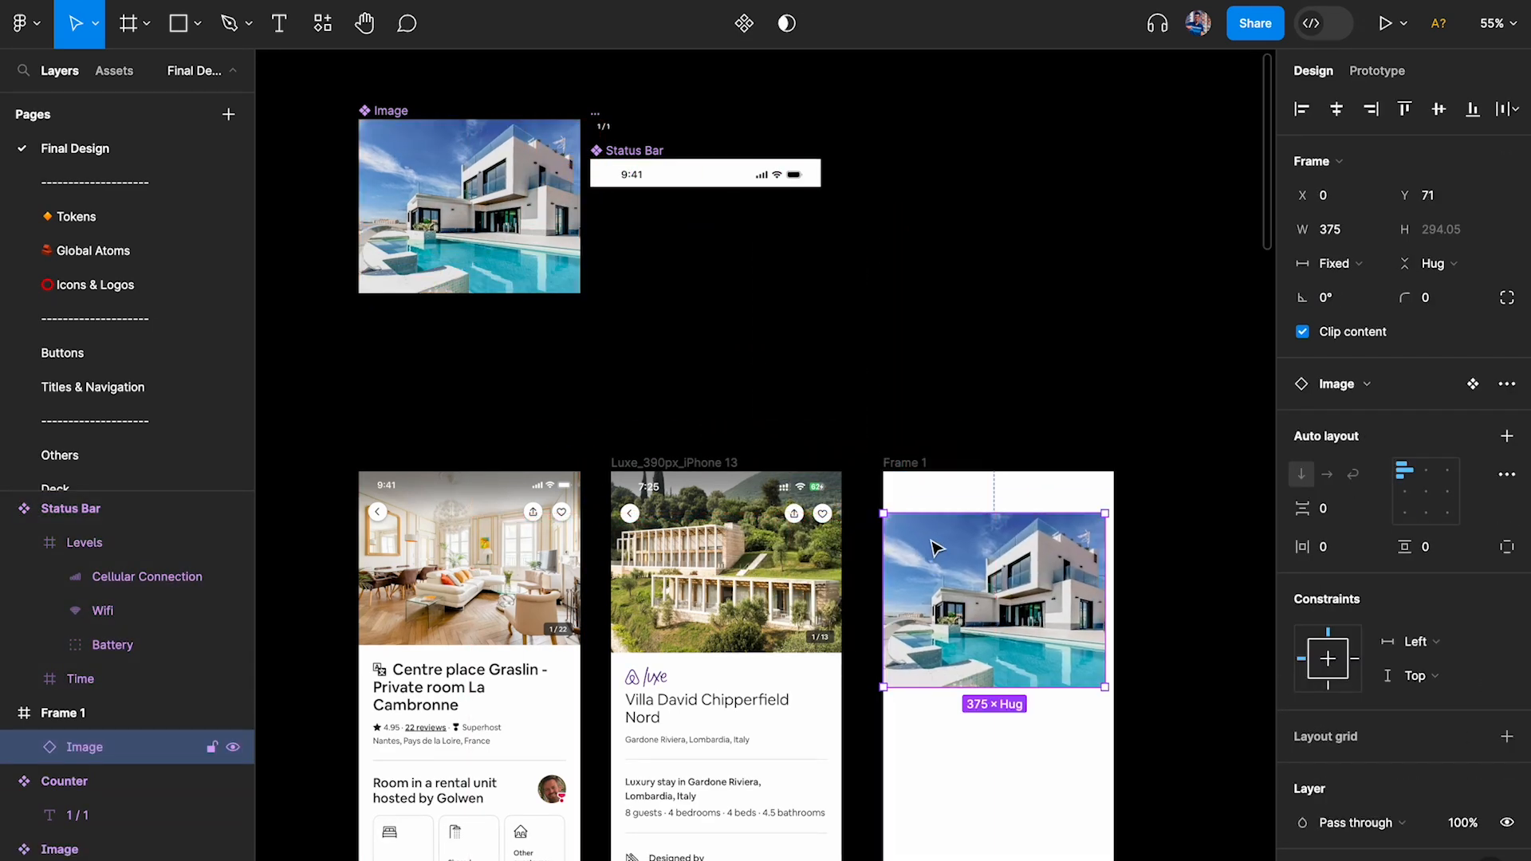
pyautogui.moveTo(1047, 582); pyautogui.dragTo(526, 554)
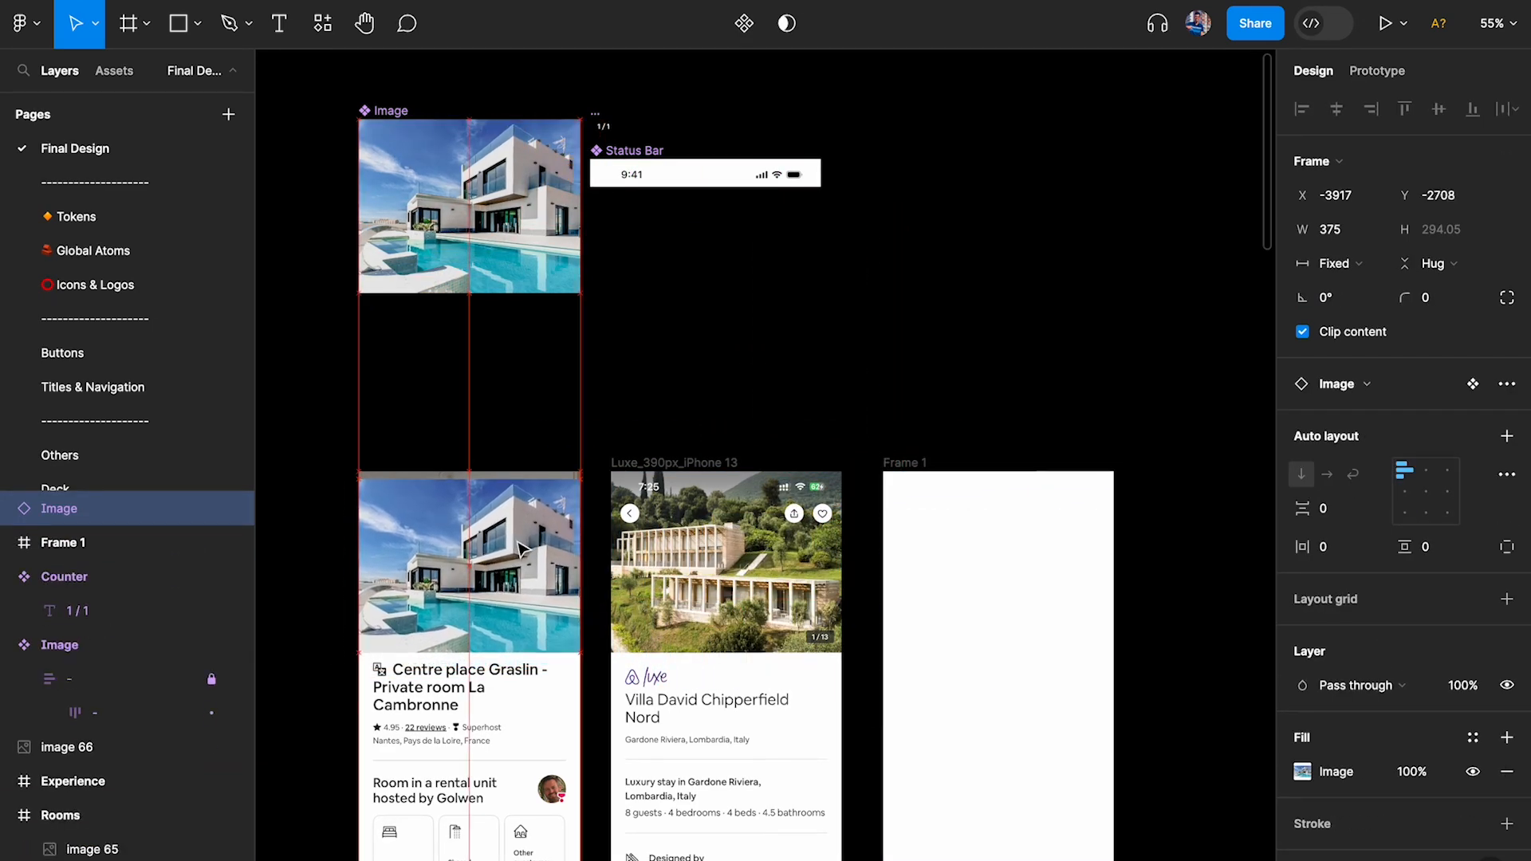
pyautogui.scroll(3, 527, 543)
pyautogui.hscroll(-4, 527, 544)
pyautogui.moveTo(800, 514); pyautogui.dragTo(431, 504)
# Place an instance of the Counter component over the lower-right corner of the new image instance.
pyautogui.scroll(5, 496, 471)
pyautogui.scroll(-3, 1012, 273)
pyautogui.moveTo(1006, 275); pyautogui.dragTo(683, 829)
pyautogui.scroll(3, 684, 829)
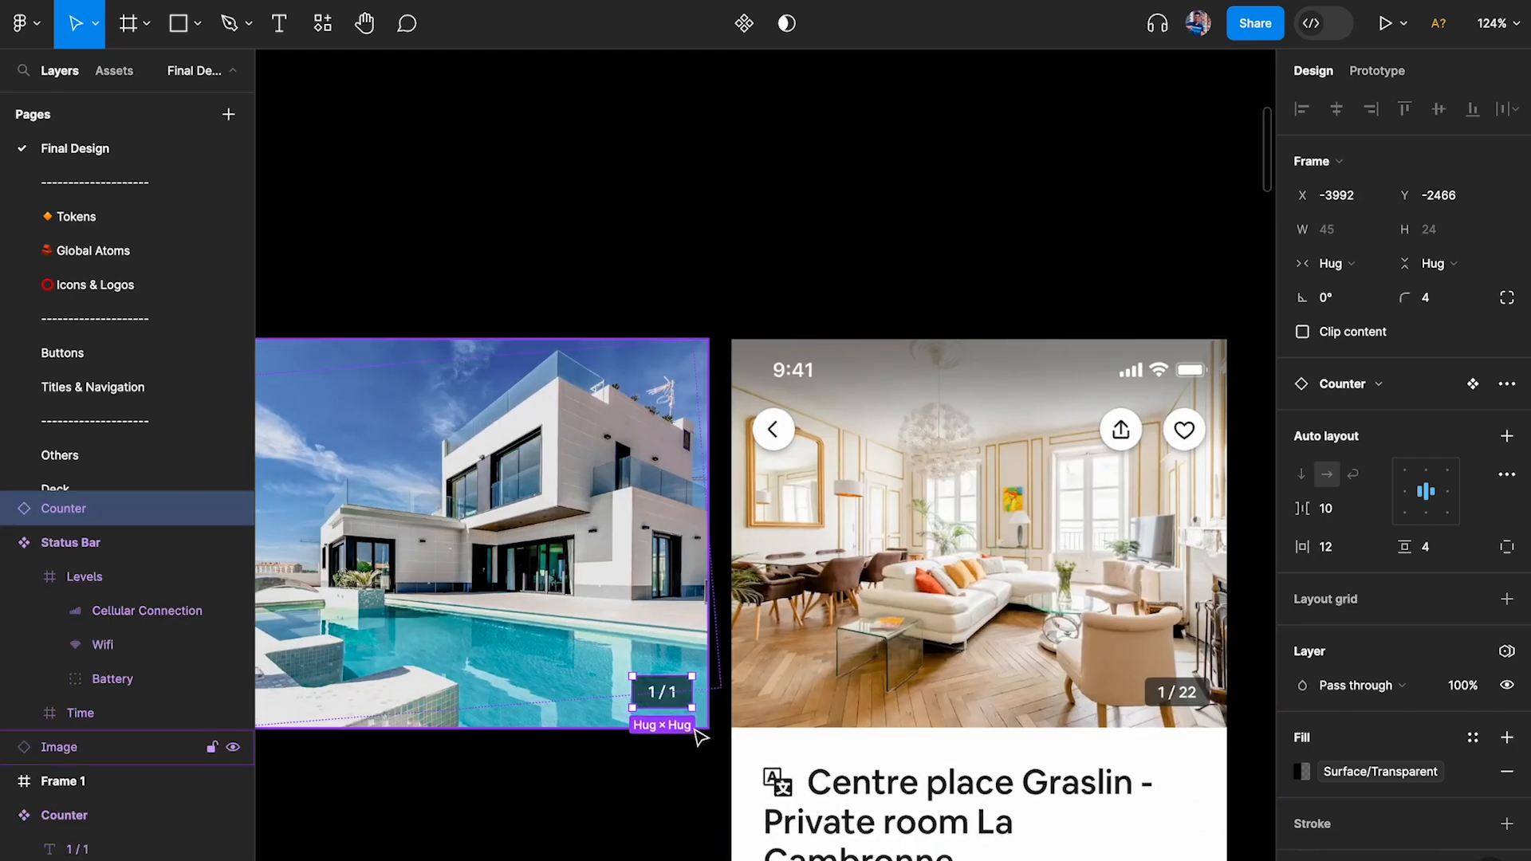
# Place an instance of the Status Bar component over the image instance, aligned to its upper-left corner.
pyautogui.scroll(-4, 698, 729)
pyautogui.scroll(2, 825, 590)
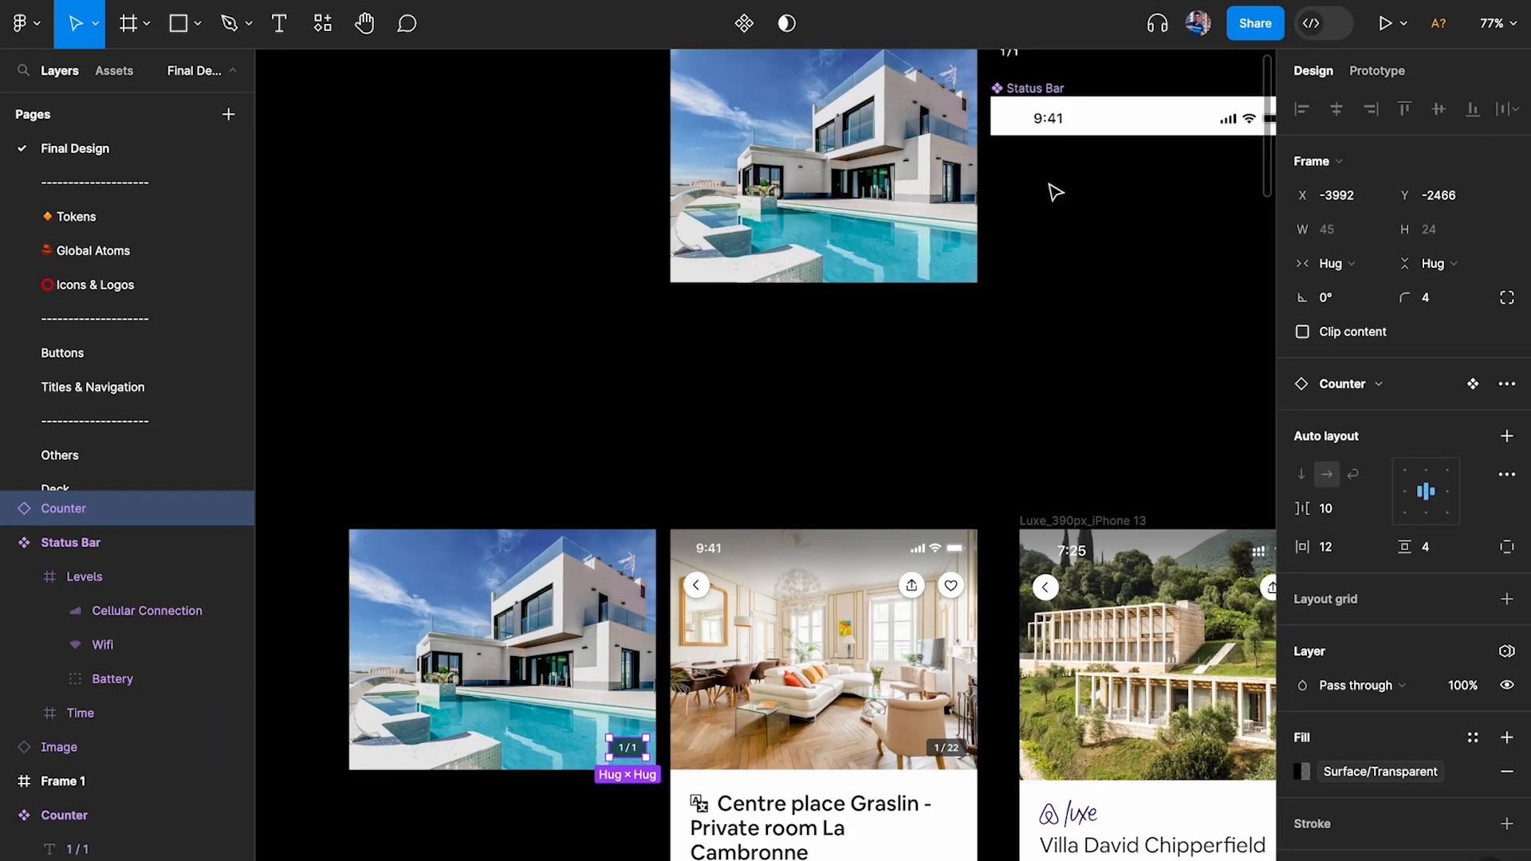
pyautogui.click(1054, 102)
pyautogui.moveTo(1060, 118); pyautogui.dragTo(411, 529)
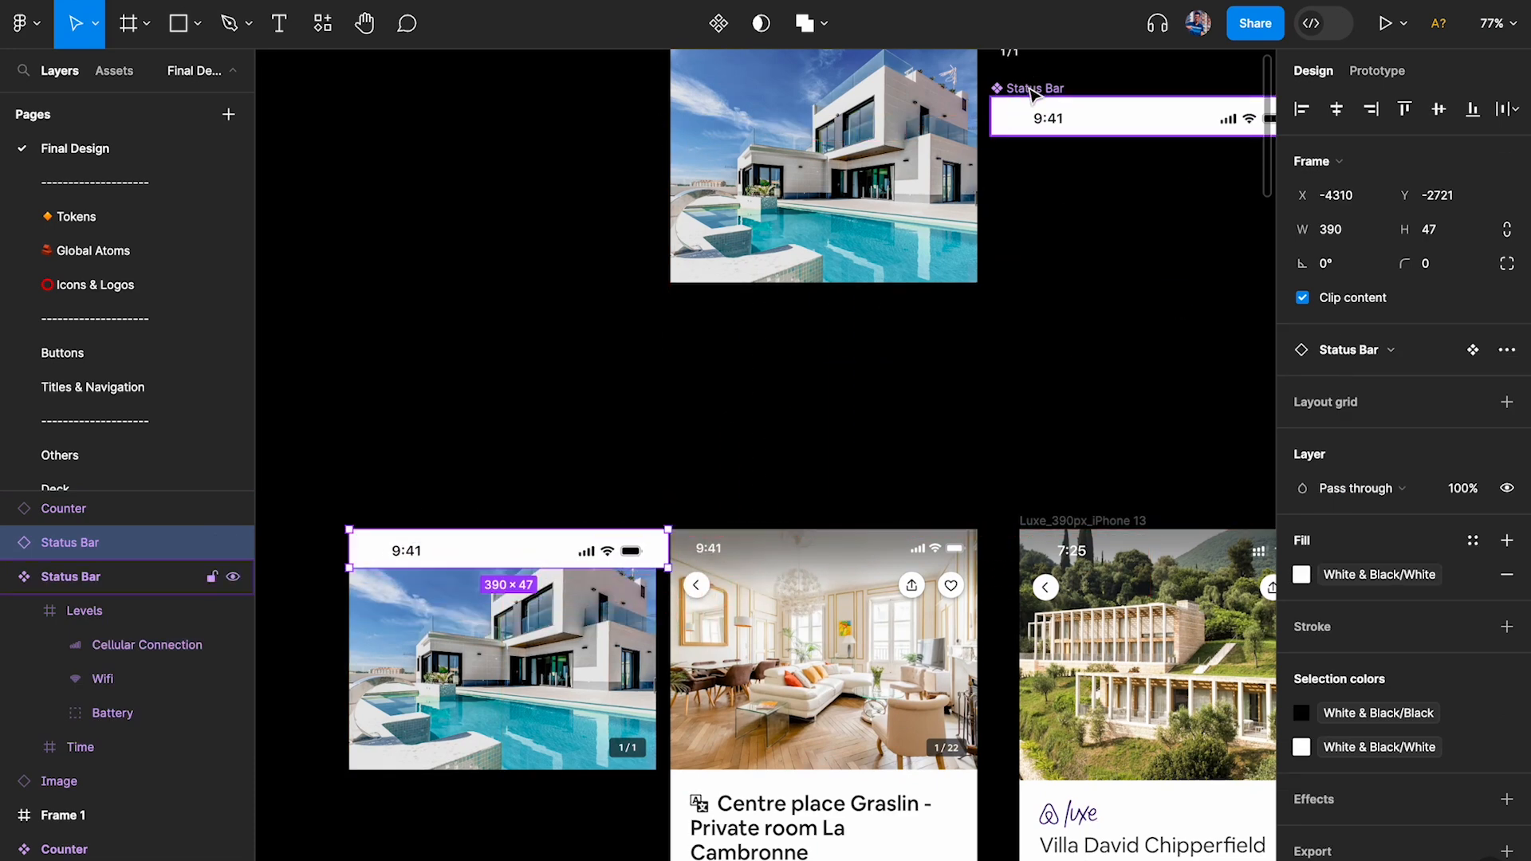
# Set the width of the main Status Bar component to 375.
pyautogui.click(1031, 93)
pyautogui.hscroll(5, 1031, 93)
pyautogui.scroll(1, 1031, 93)
pyautogui.click(1370, 231)
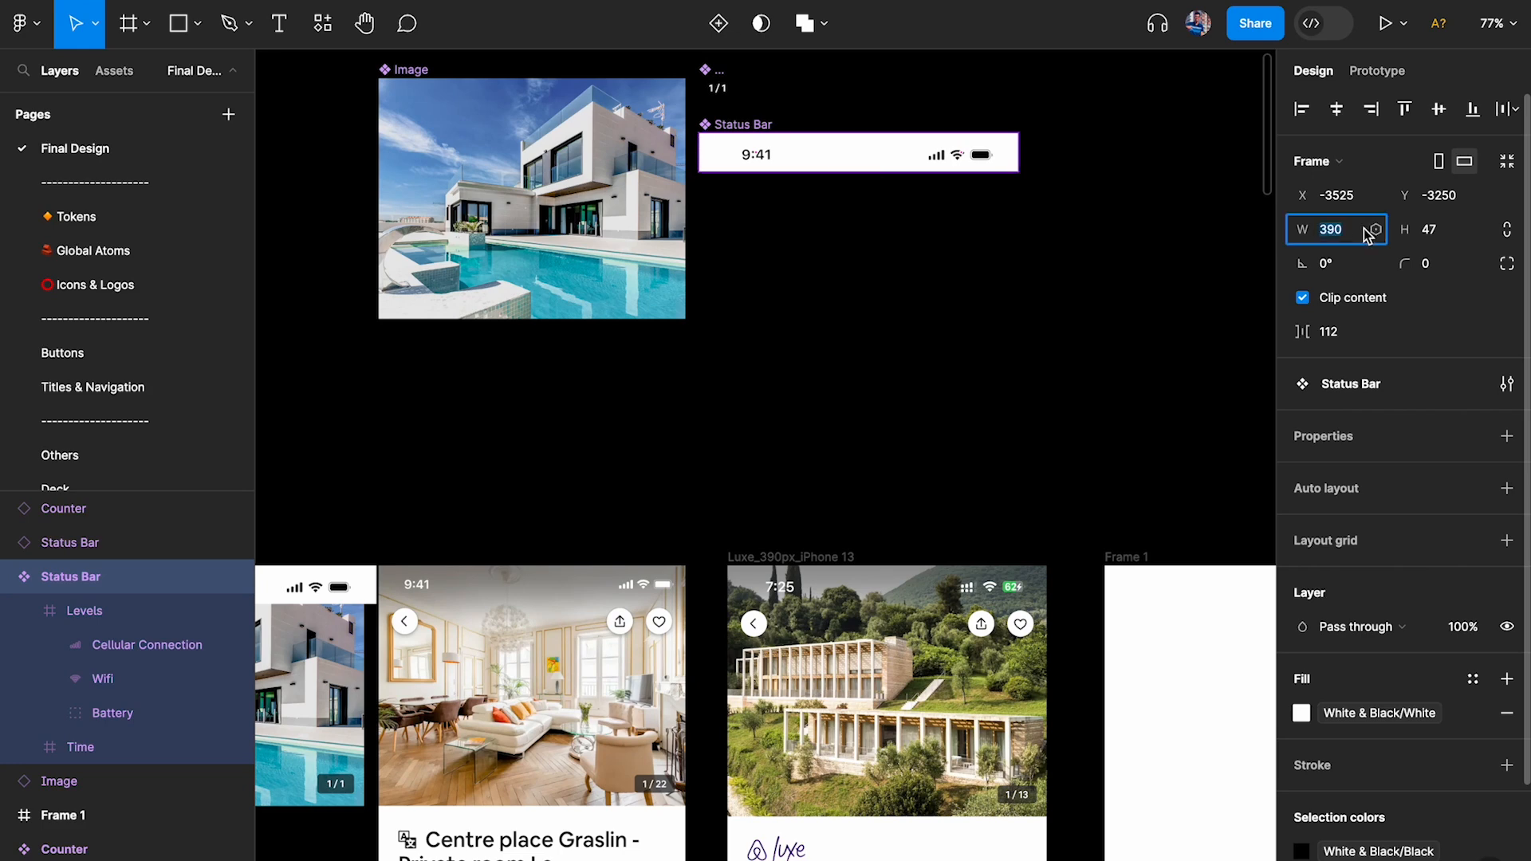
pyautogui.write('37')
pyautogui.press('Escape')
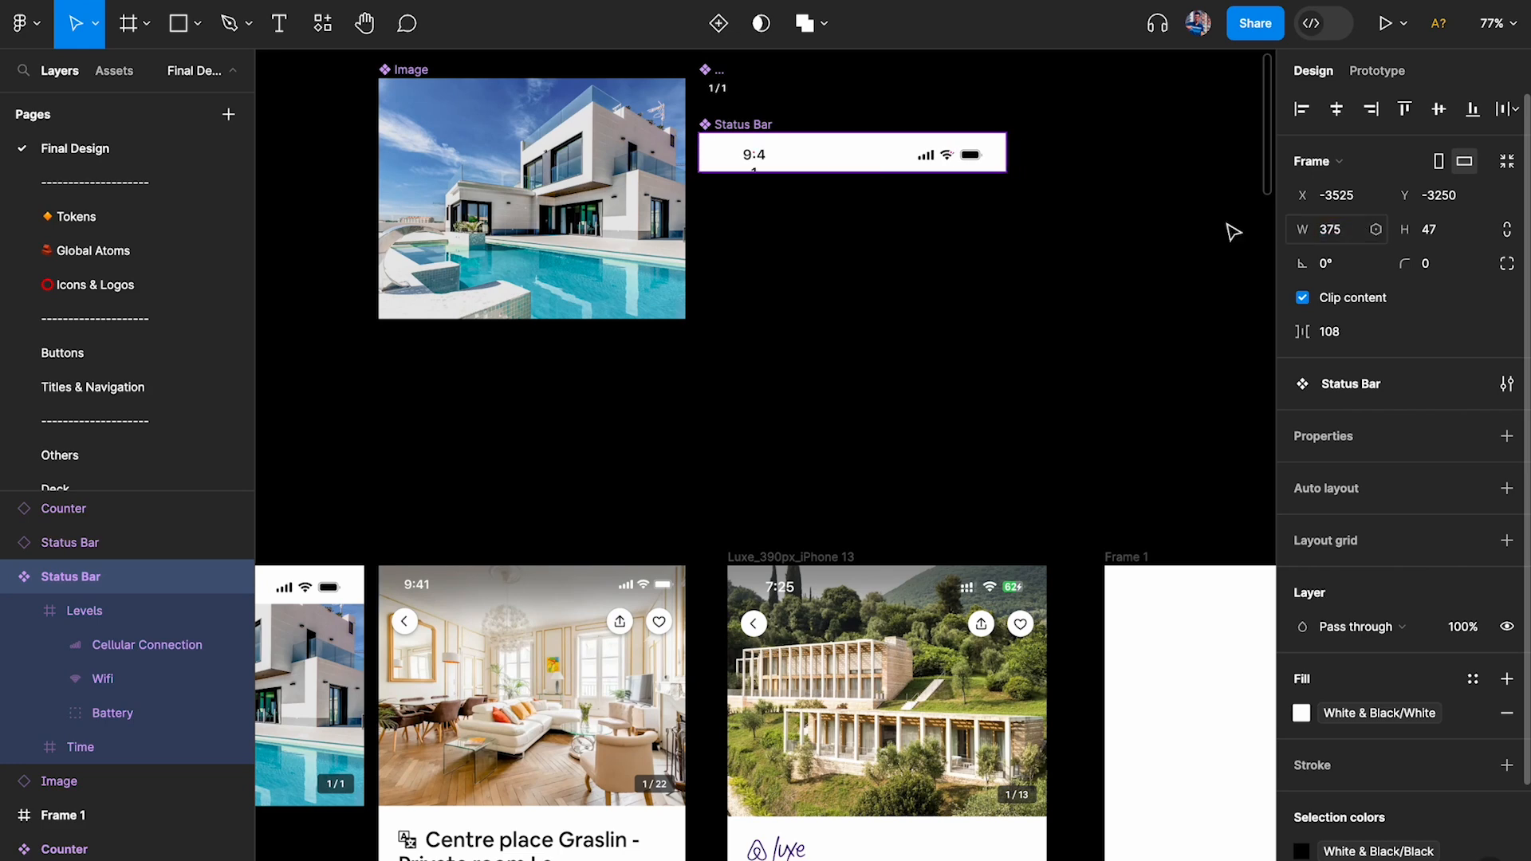
# Set the 9:41 text in the main Status Bar component to auto width so it fits on one line.
pyautogui.scroll(5, 842, 188)
pyautogui.doubleClick(677, 120)
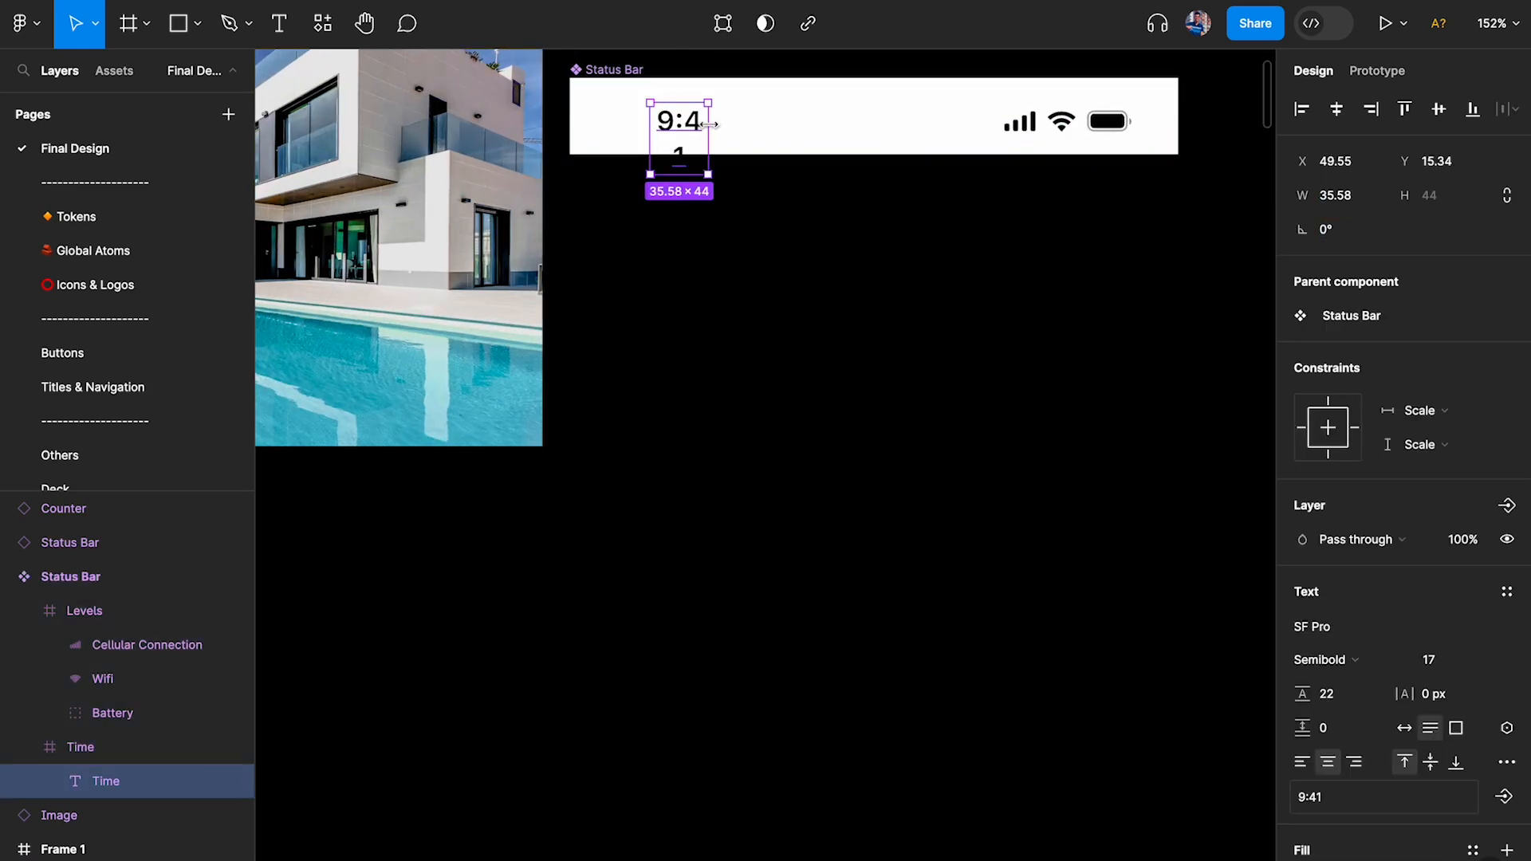
pyautogui.doubleClick(708, 125)
# Find the Navigation Bar in the component library and insert an instance across the image instance, aligned to its side edges.
pyautogui.scroll(-3, 707, 505)
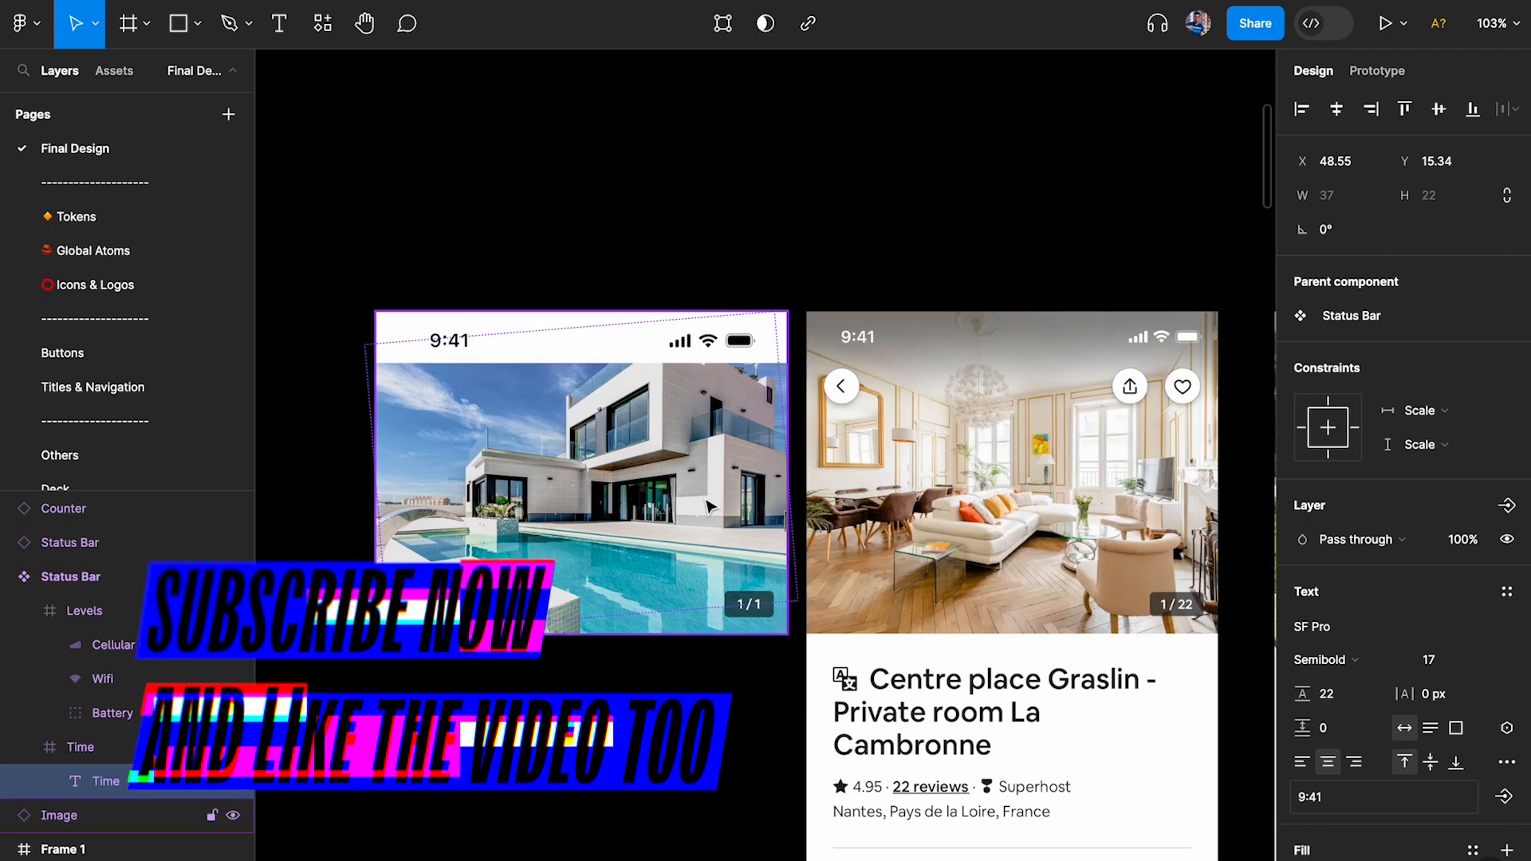
pyautogui.hotkey('shift', 'i')
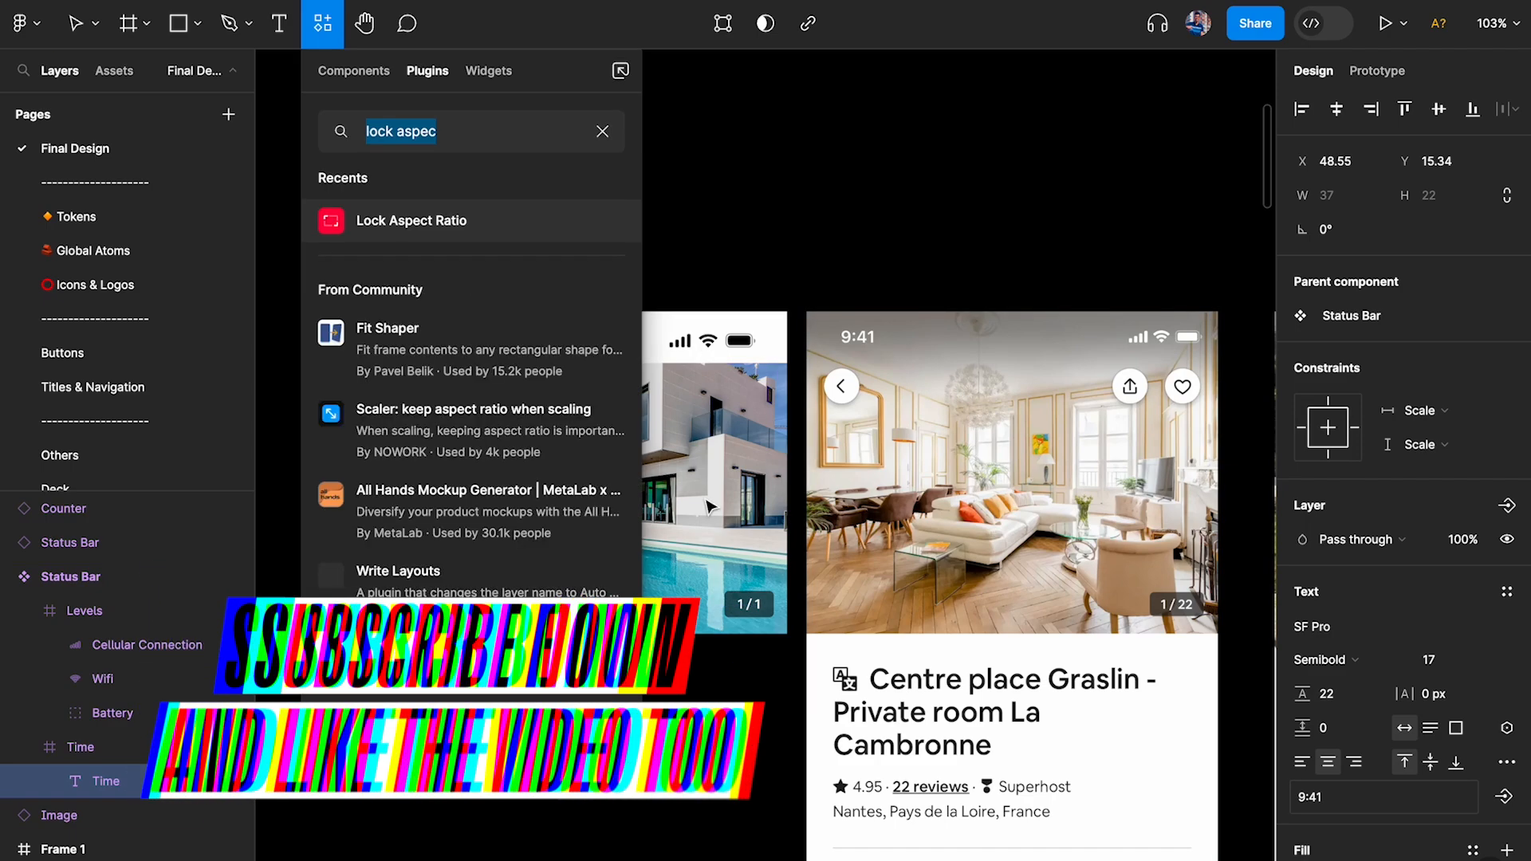
pyautogui.click(352, 74)
pyautogui.write('na')
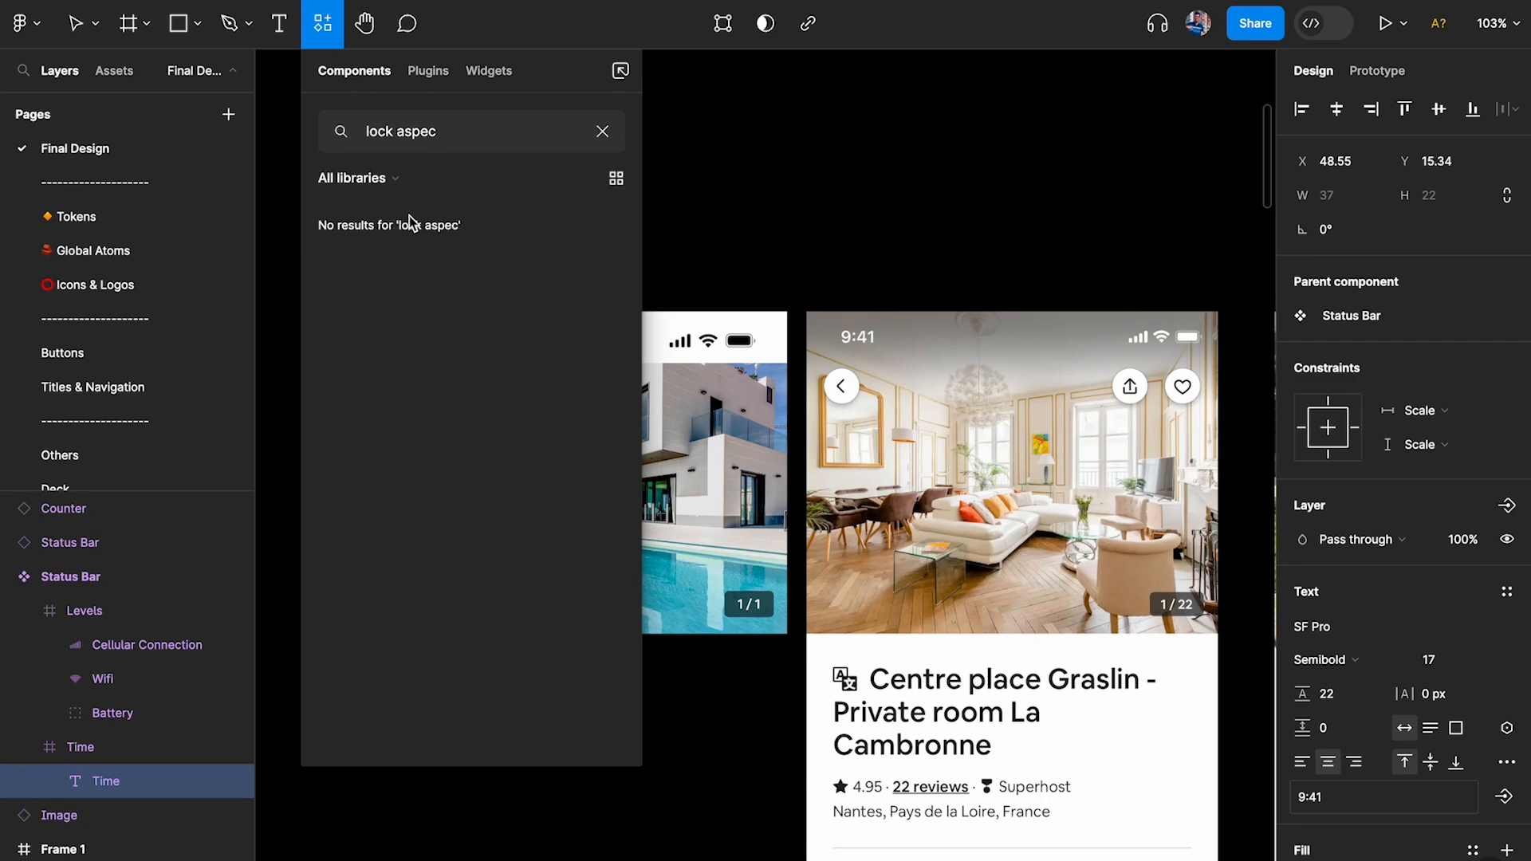
pyautogui.hotkey('ctrl', 'a')
pyautogui.write('n')
pyautogui.moveTo(367, 222); pyautogui.dragTo(634, 434)
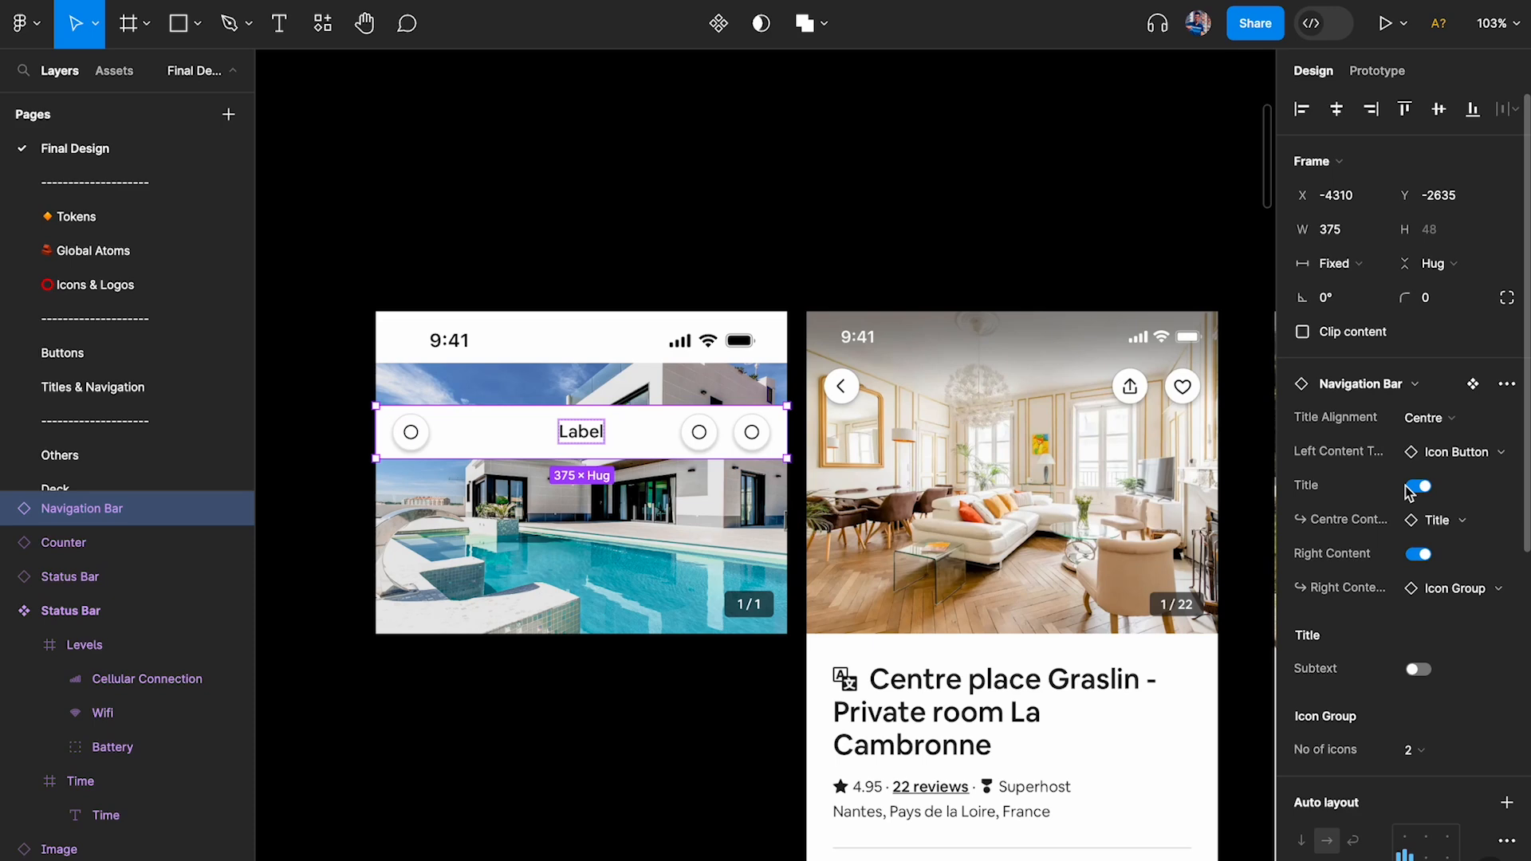
# Remove the Surface/Primary fill from the Navigation Bar instance and turn off its title.
pyautogui.scroll(-5, 1456, 677)
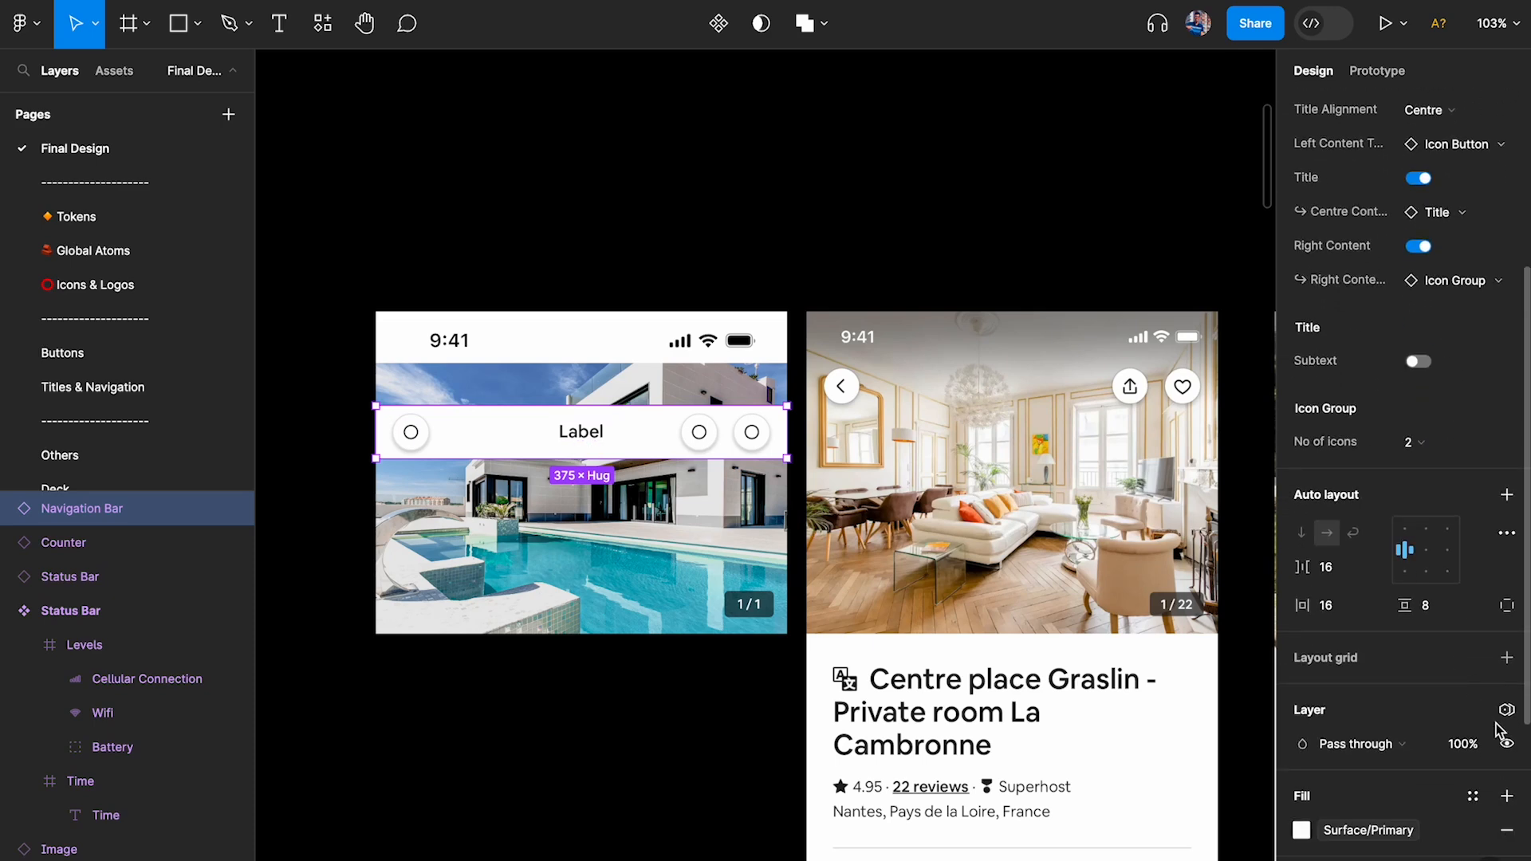
pyautogui.click(1507, 829)
pyautogui.scroll(2, 1399, 558)
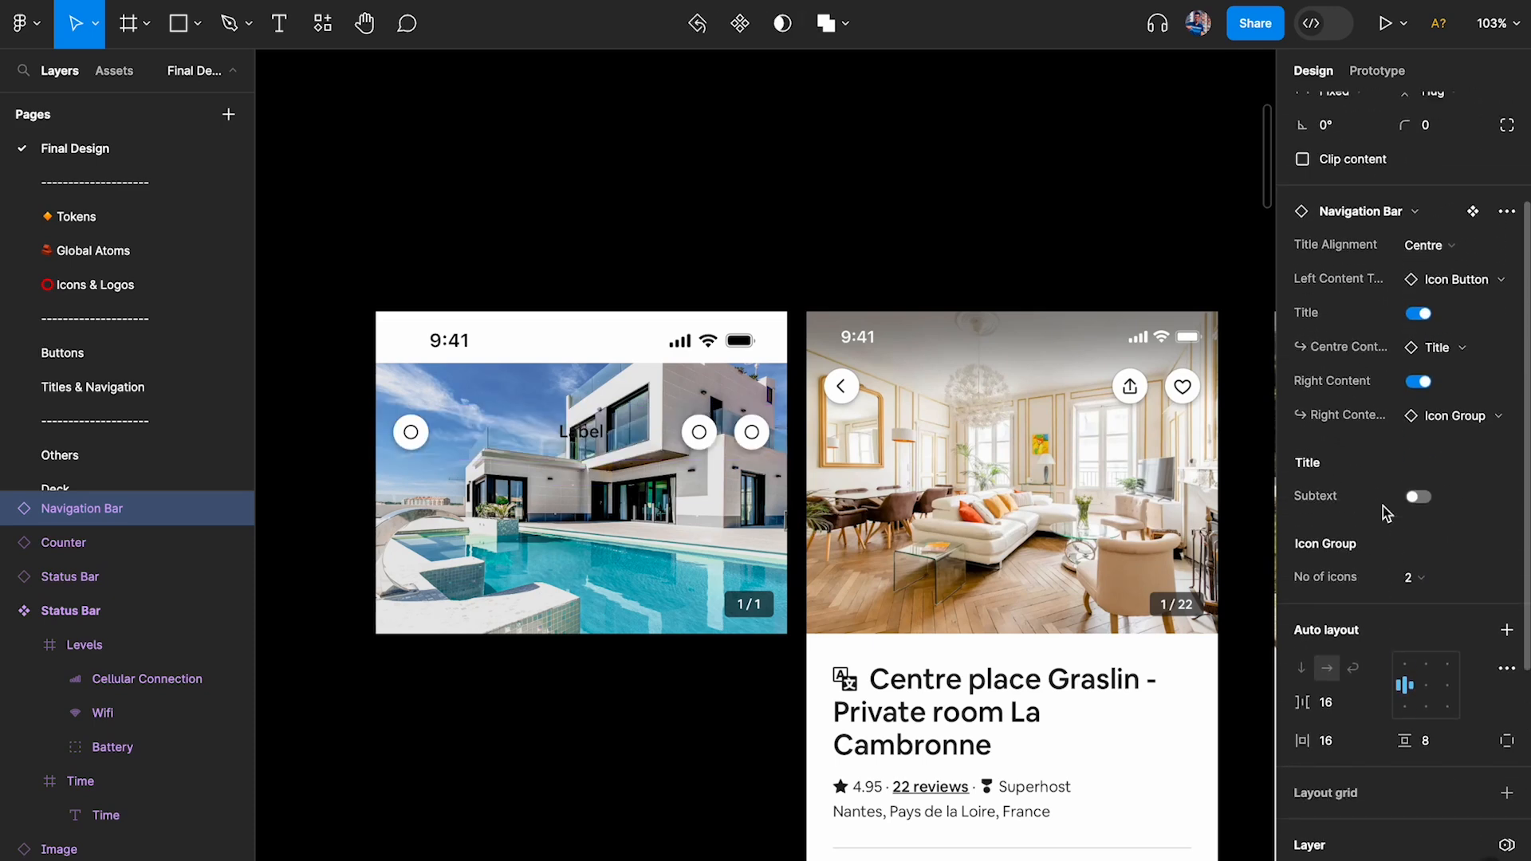
pyautogui.click(1418, 330)
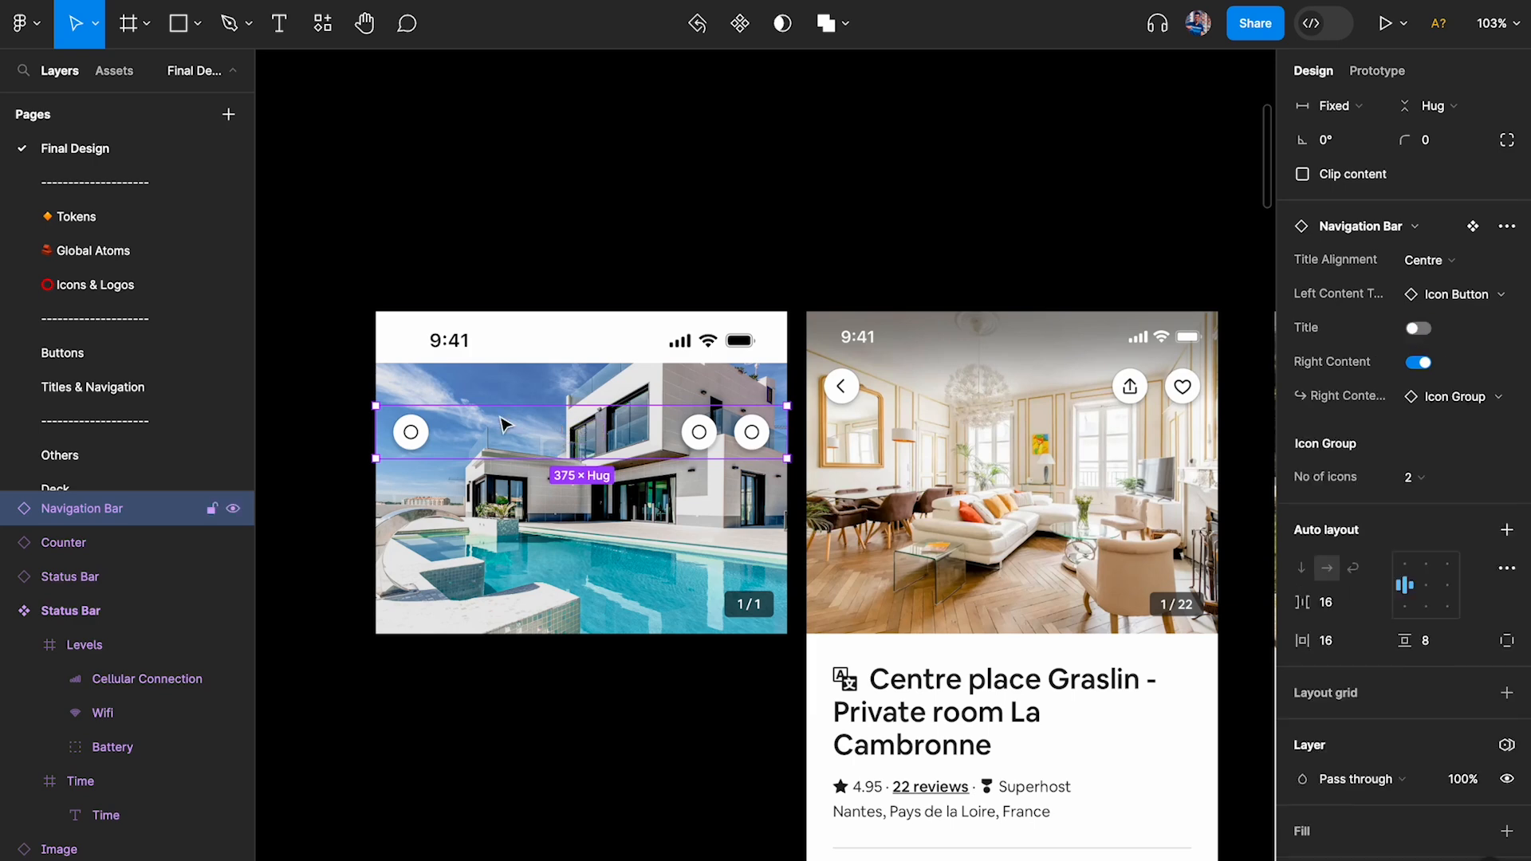
# Swap the placeholder icon of the Navigation Bar's left icon button for Chevron_Left.
pyautogui.doubleClick(414, 438)
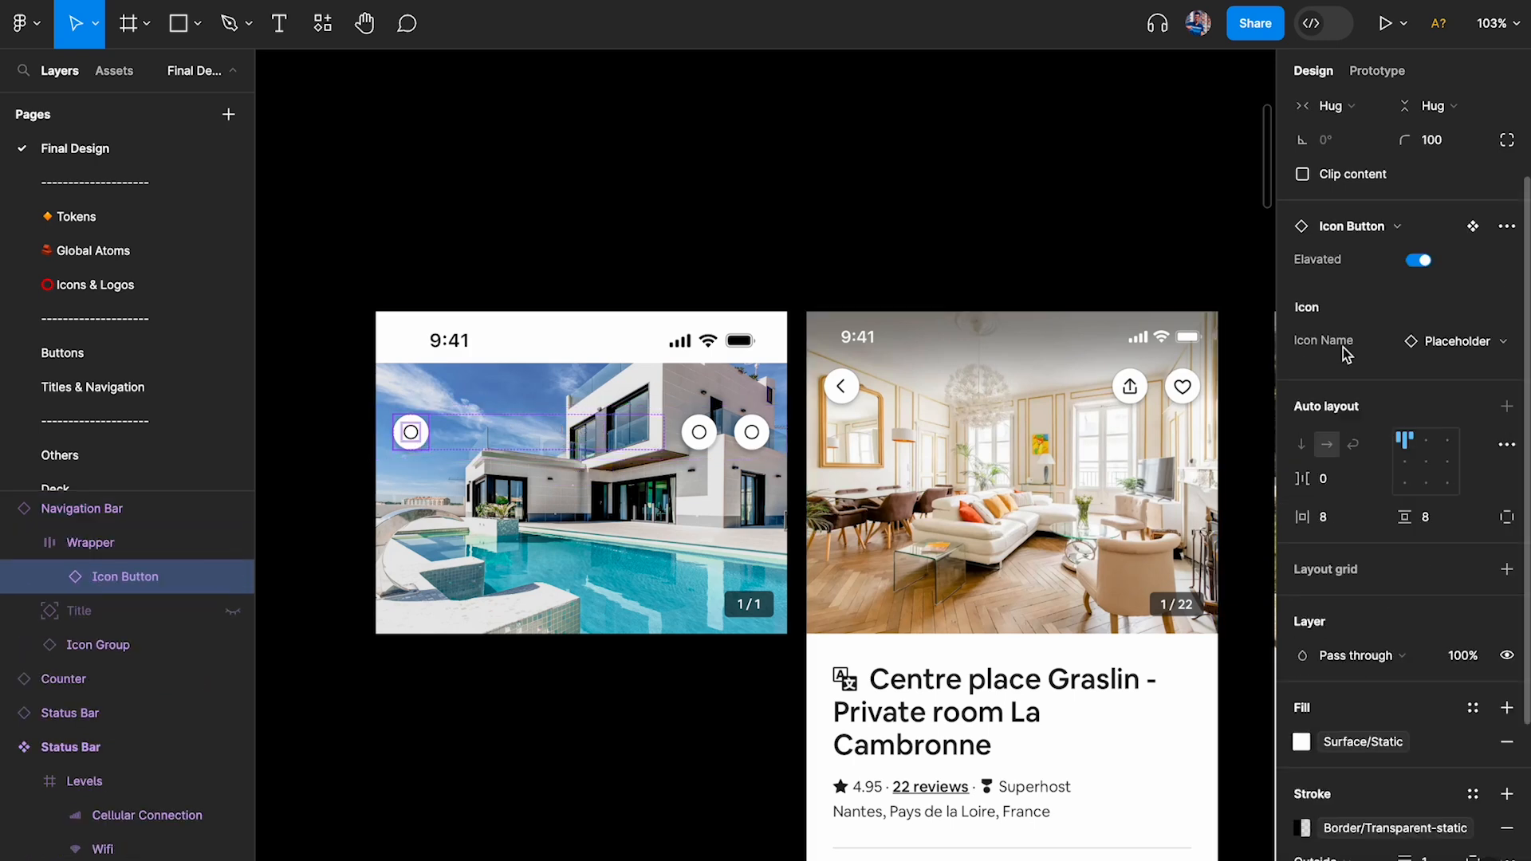
pyautogui.click(1447, 342)
pyautogui.write('che')
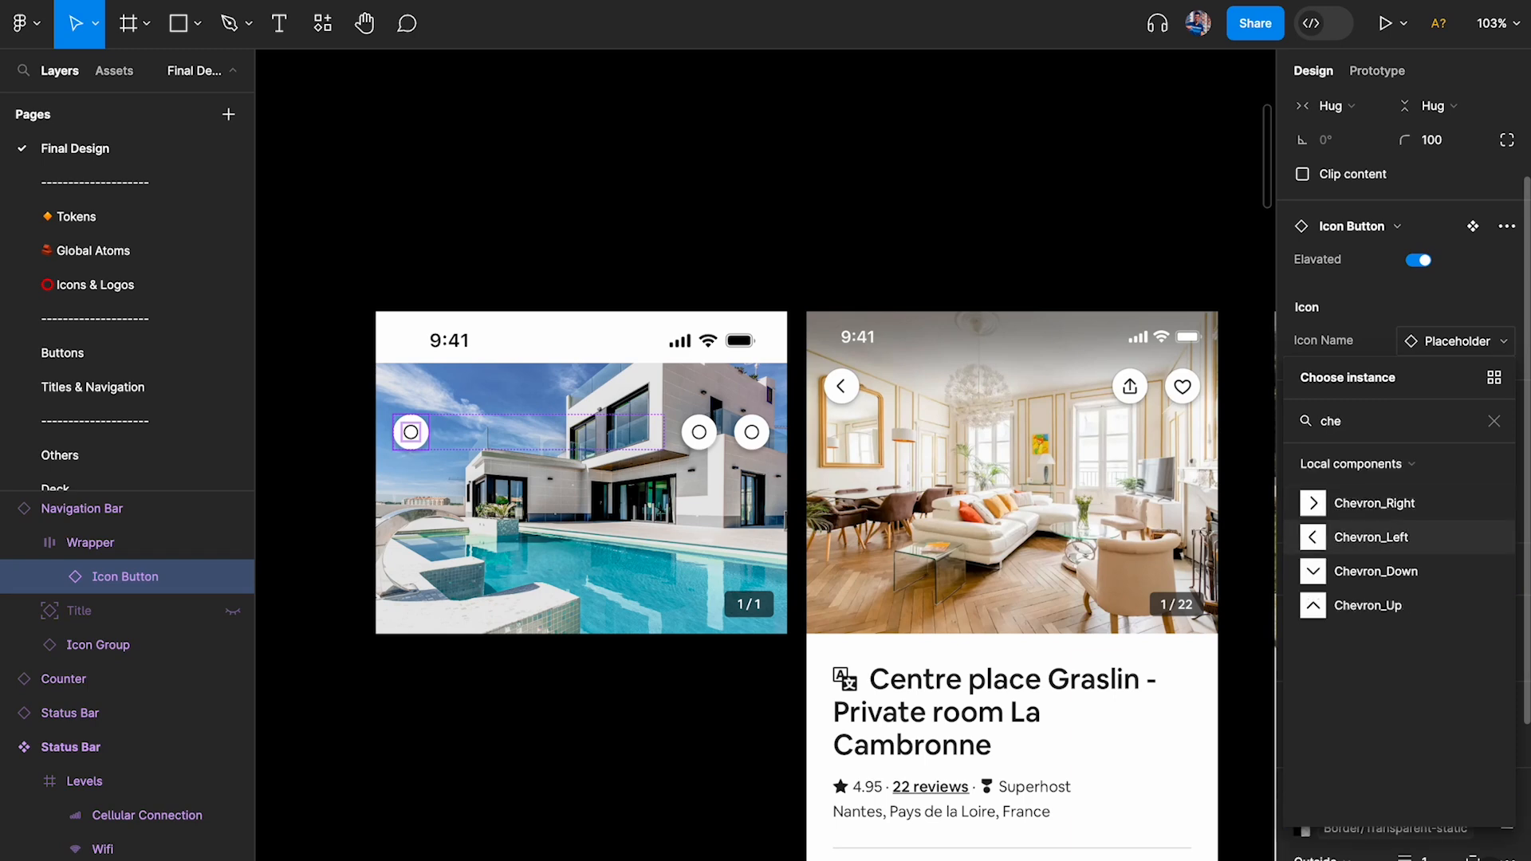
pyautogui.click(1371, 537)
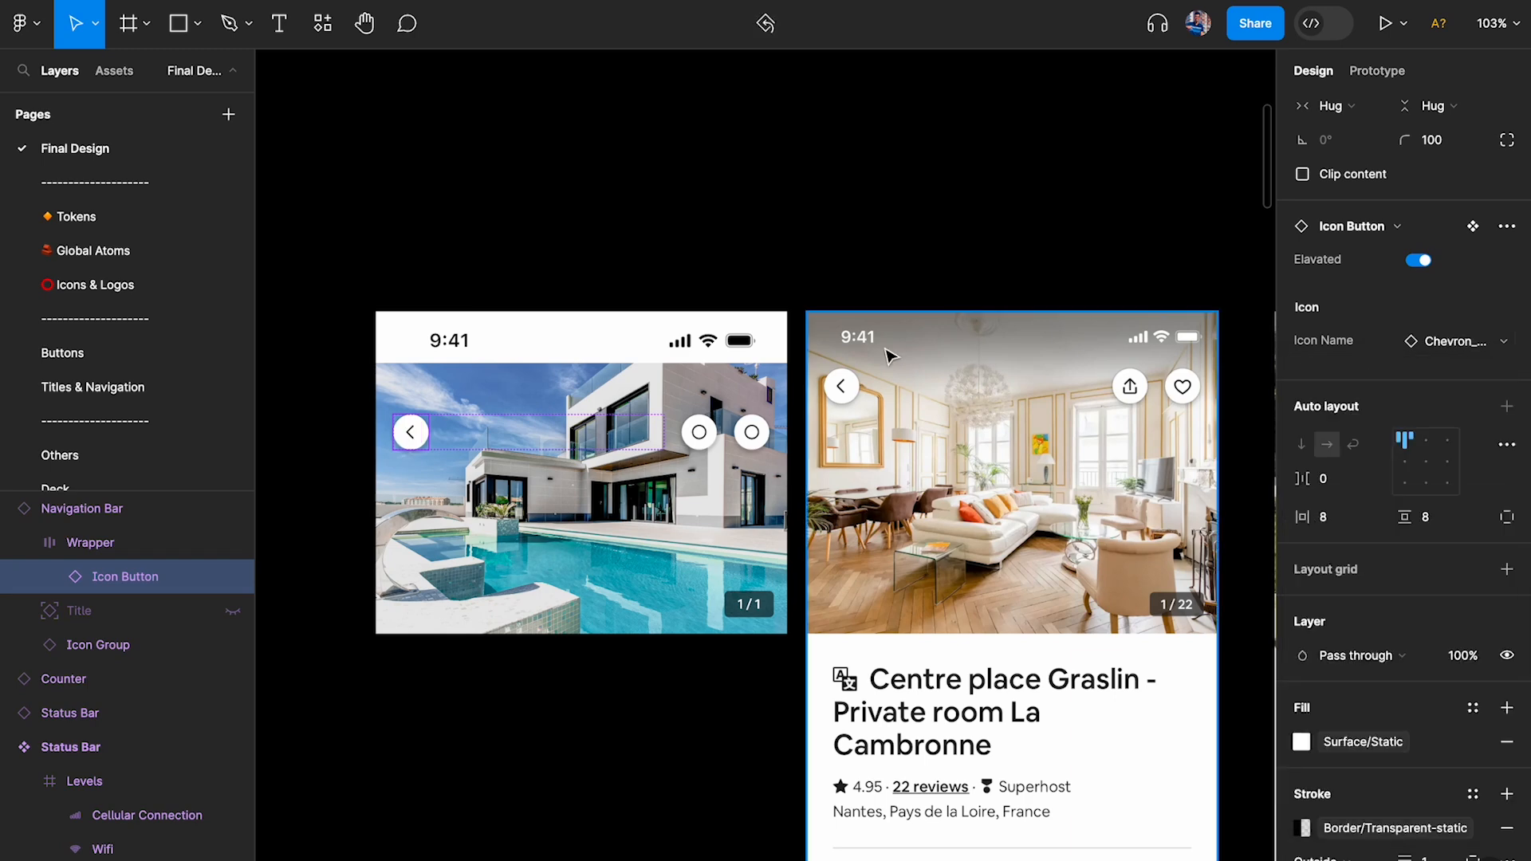
# Swap the placeholder icon of the first button in the Navigation Bar's icon group for Share.
pyautogui.doubleClick(698, 431)
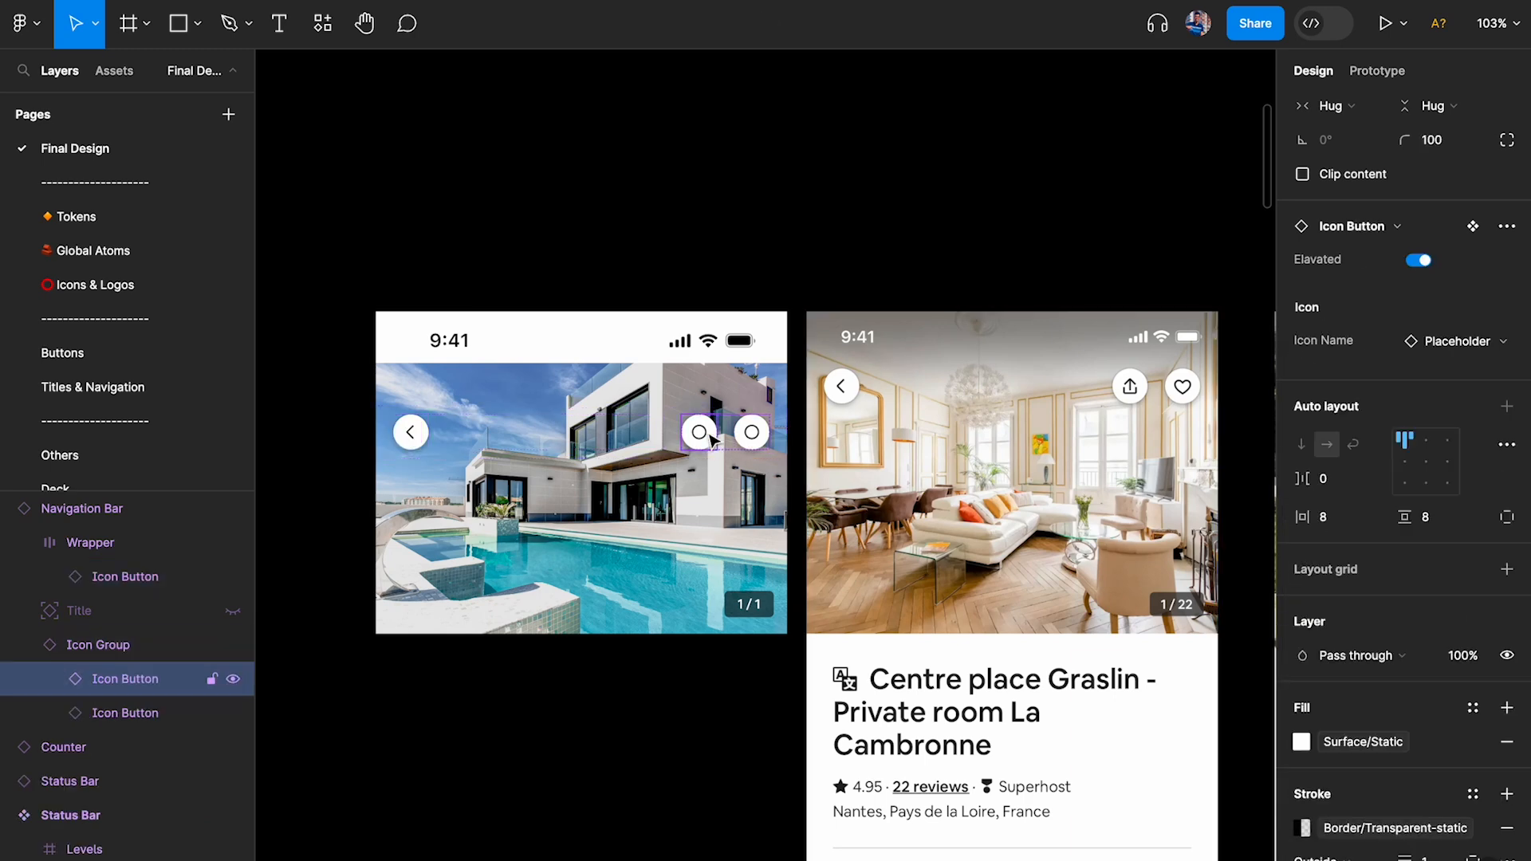
pyautogui.click(1470, 341)
pyautogui.write('share')
pyautogui.click(1308, 499)
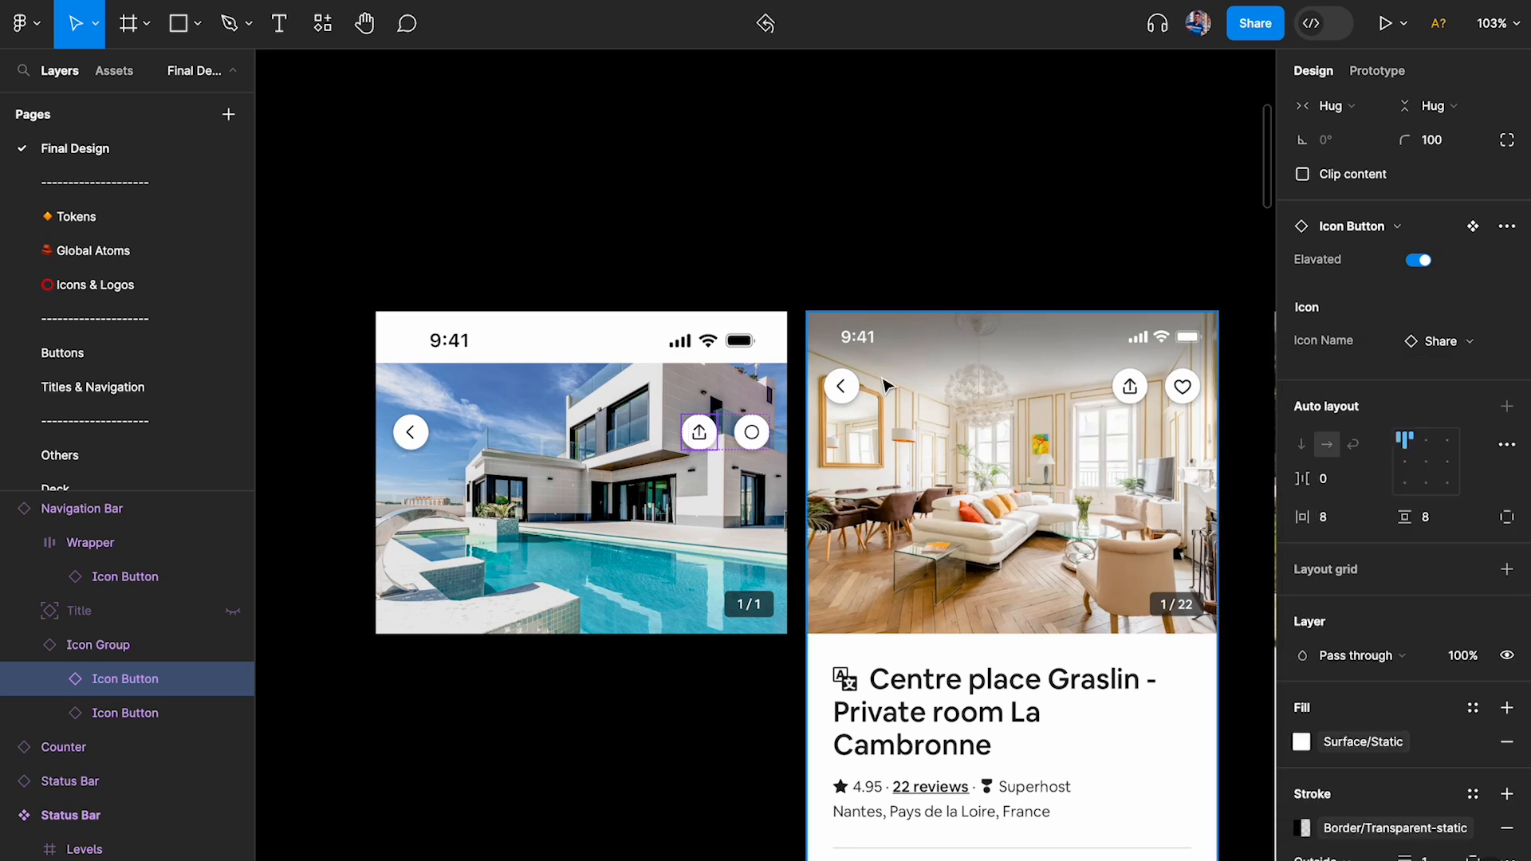
# Swap the placeholder icon of the second button in the Navigation Bar's icon group for the heart icon.
pyautogui.click(751, 431)
pyautogui.click(1471, 343)
pyautogui.write('hear')
pyautogui.click(1349, 503)
pyautogui.click(909, 266)
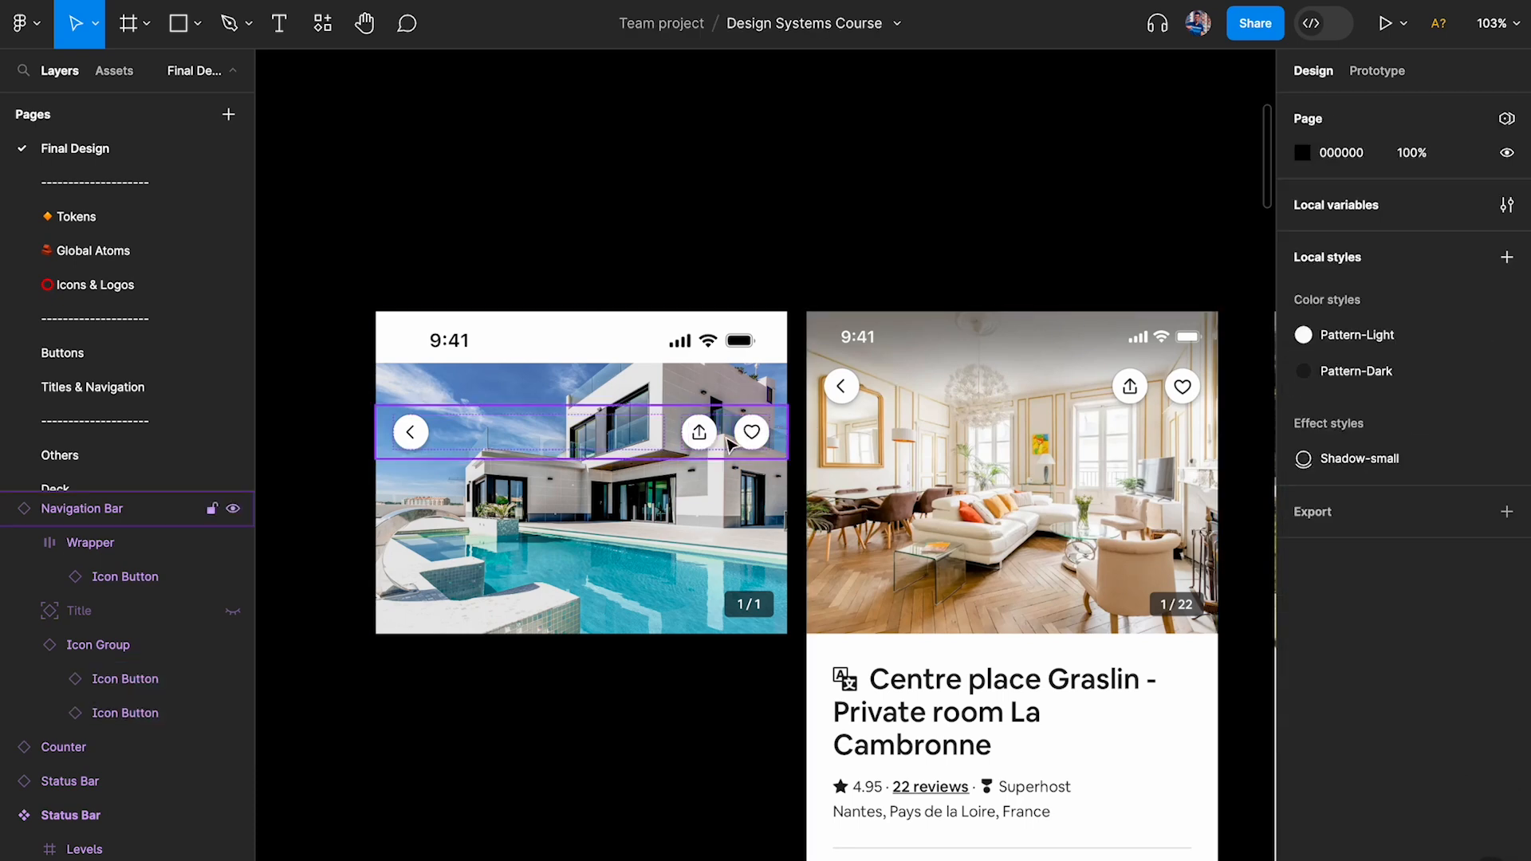
# Move the Navigation Bar instance up over the image so it sits directly below the Status Bar.
pyautogui.click(730, 447)
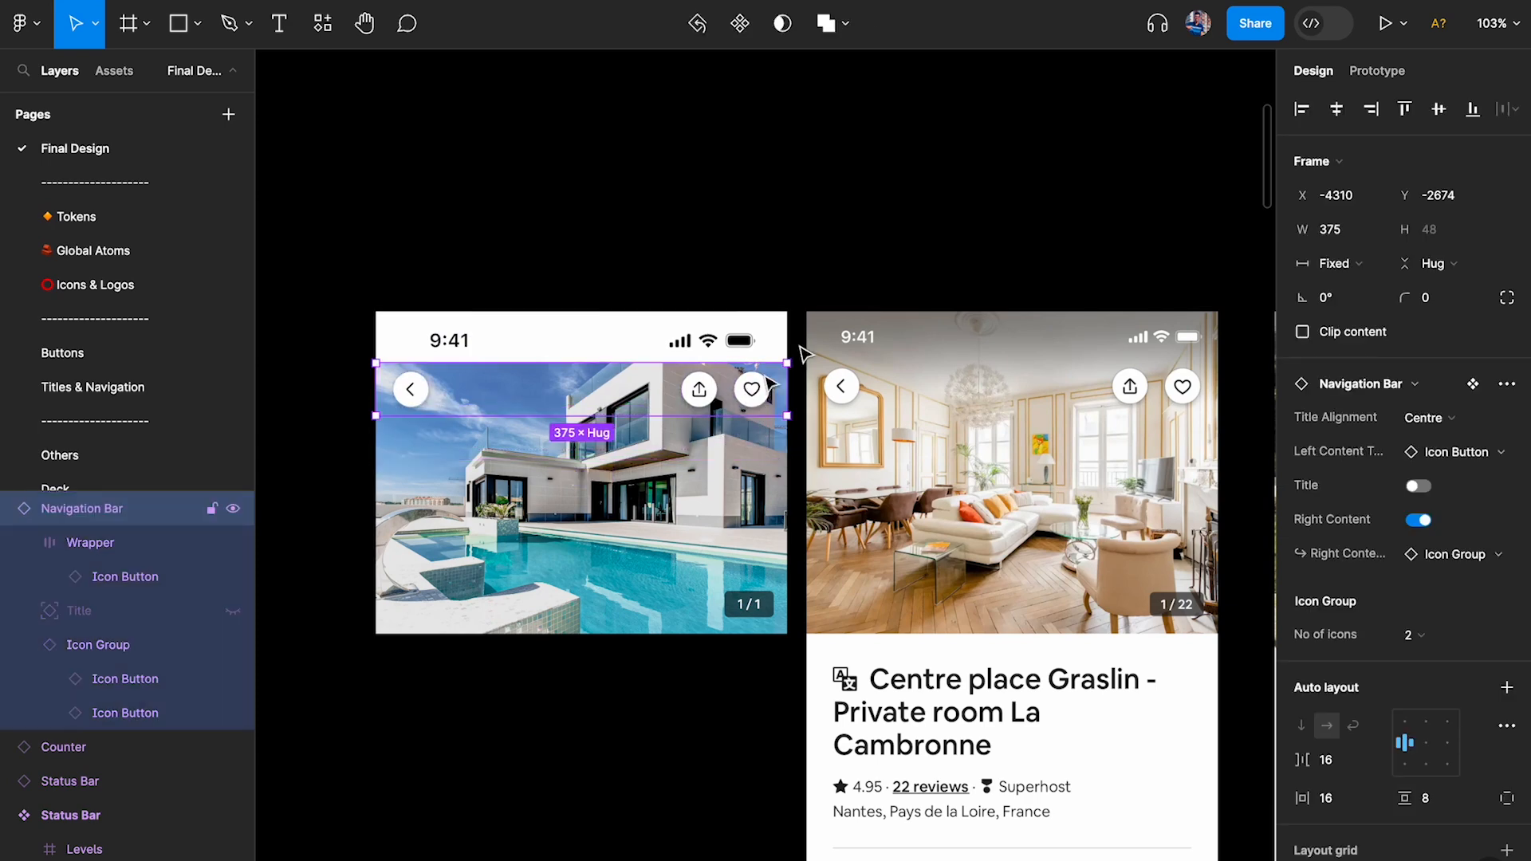
pyautogui.click(891, 259)
# Move the image, counter, status and navigation bar instances about 118 px further left and wrap them together in an auto layout frame.
pyautogui.scroll(-3, 891, 259)
pyautogui.moveTo(544, 261); pyautogui.dragTo(839, 588)
pyautogui.moveTo(765, 426); pyautogui.dragTo(675, 427)
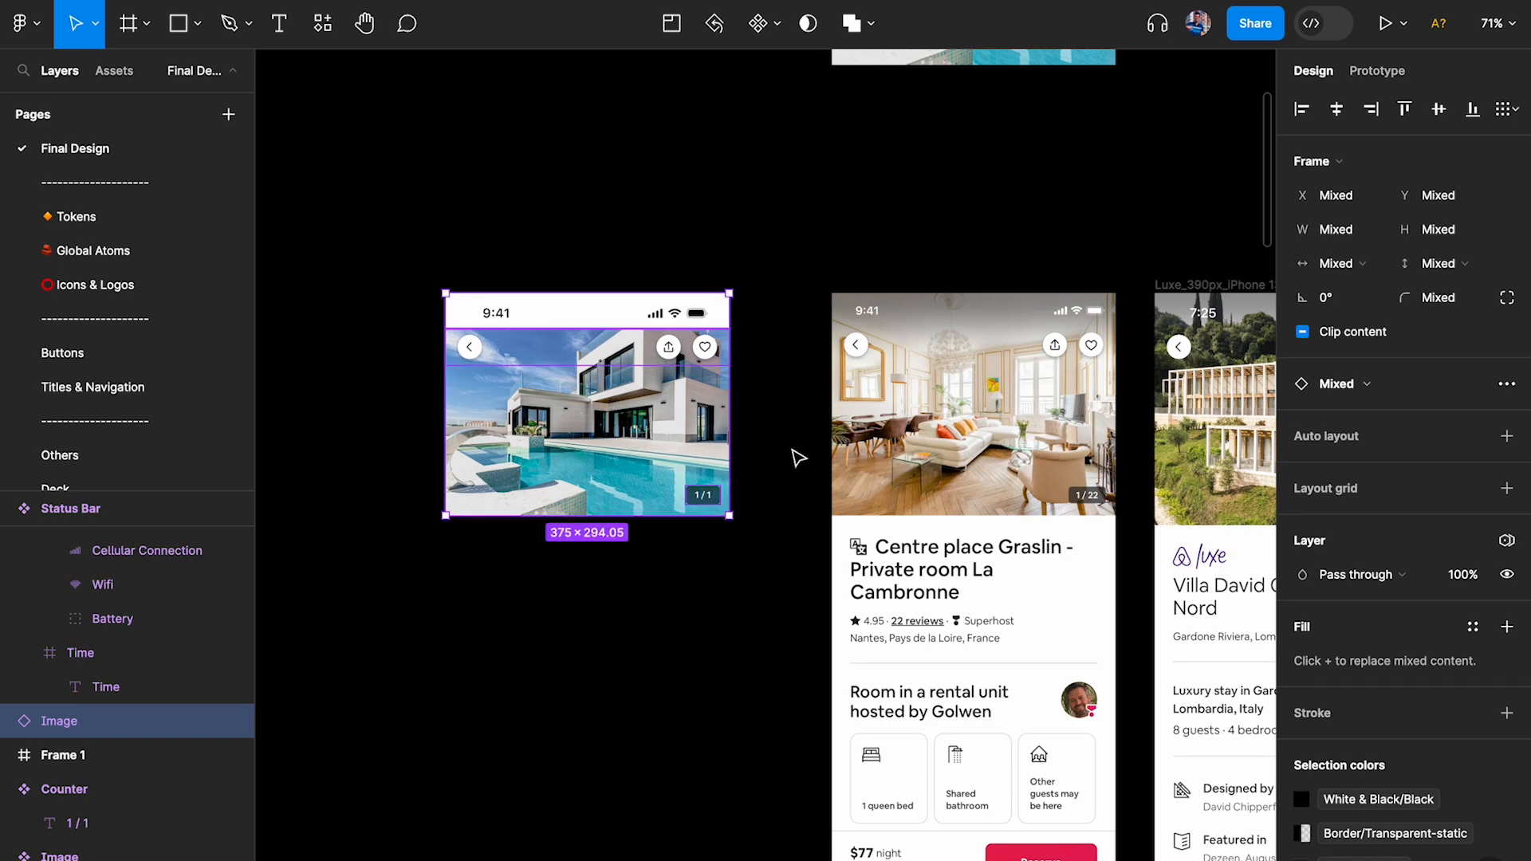
pyautogui.hotkey('shift', 'a')
pyautogui.click(4, 511)
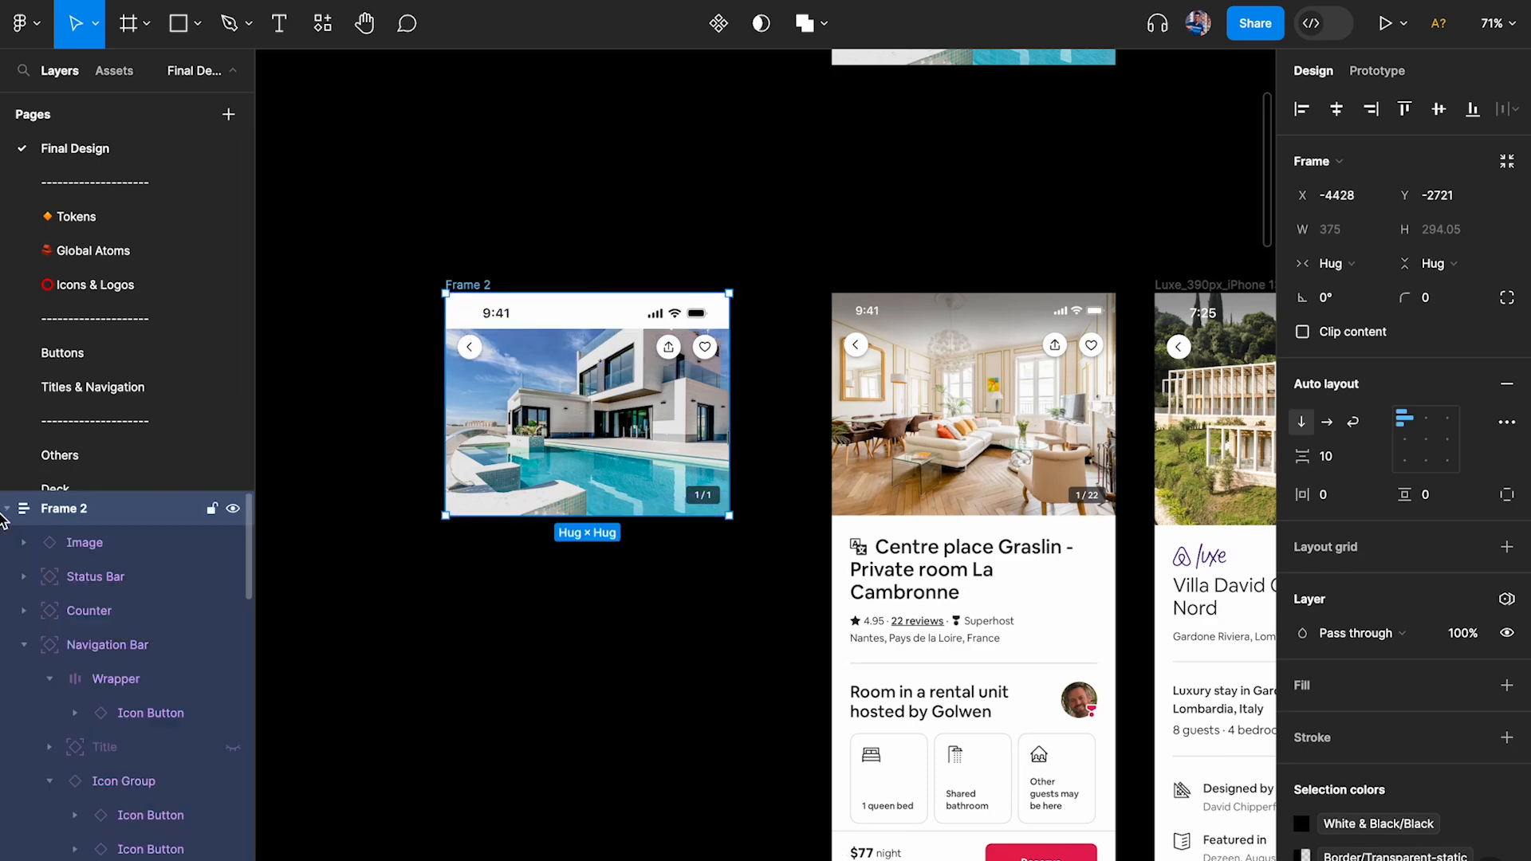
# Turn off absolute positioning for the Status Bar instance inside the auto layout frame and turn it back on.
pyautogui.click(85, 542)
pyautogui.scroll(3, 601, 367)
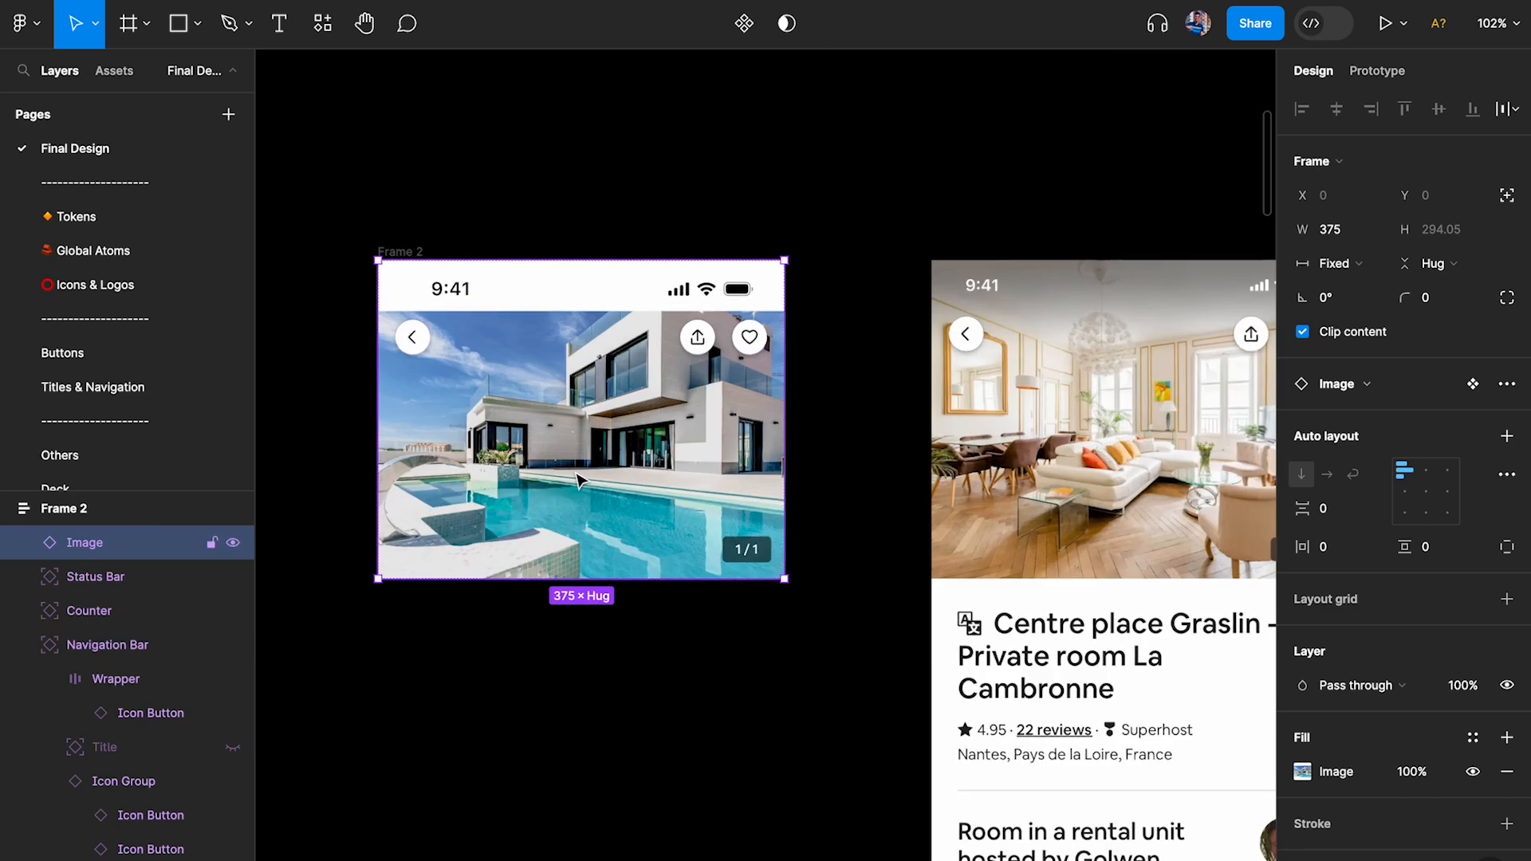
pyautogui.click(105, 584)
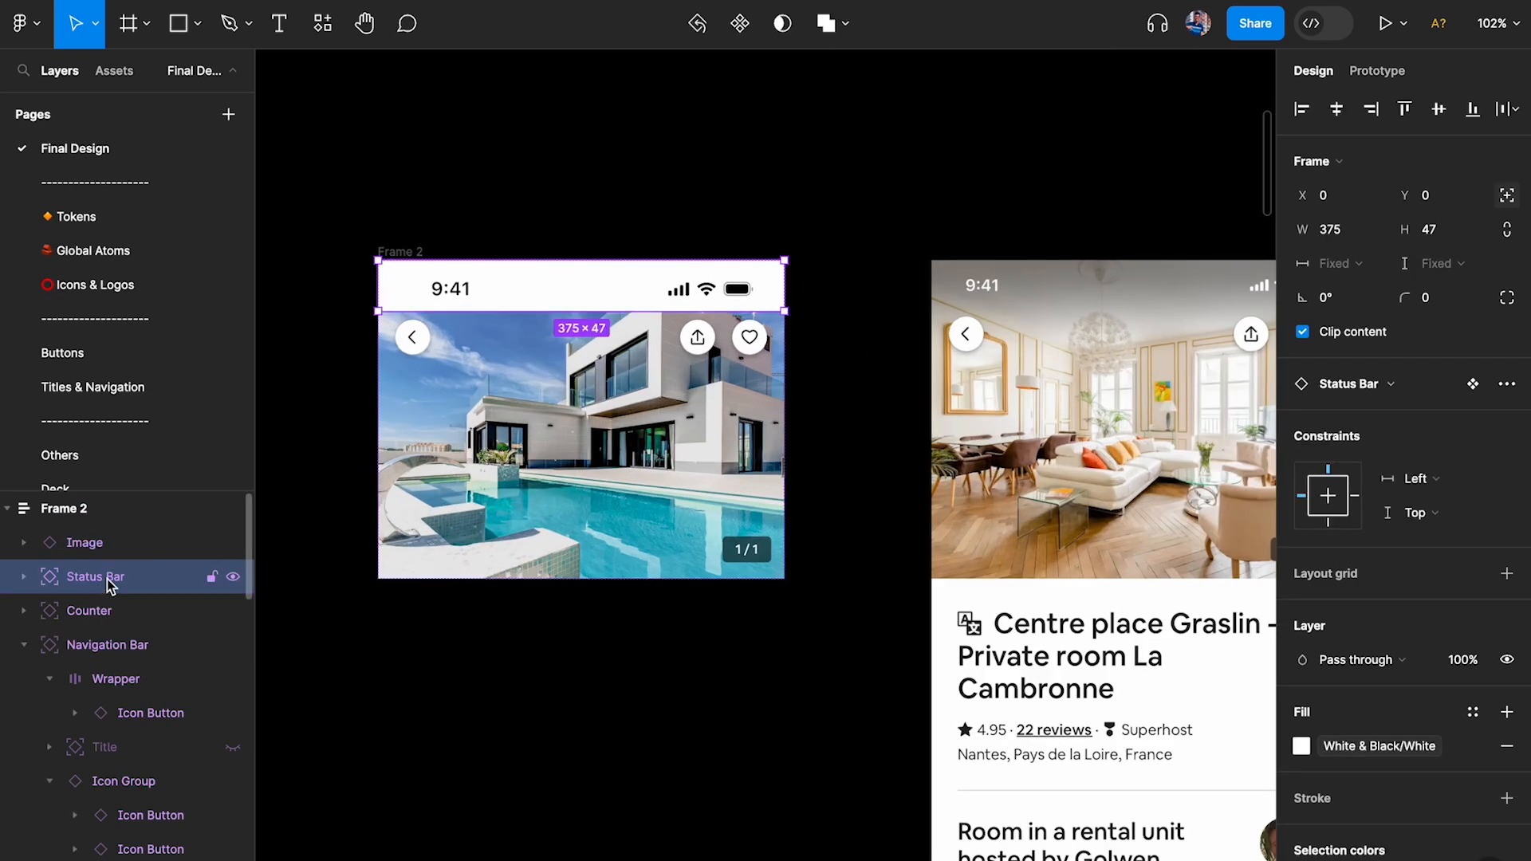
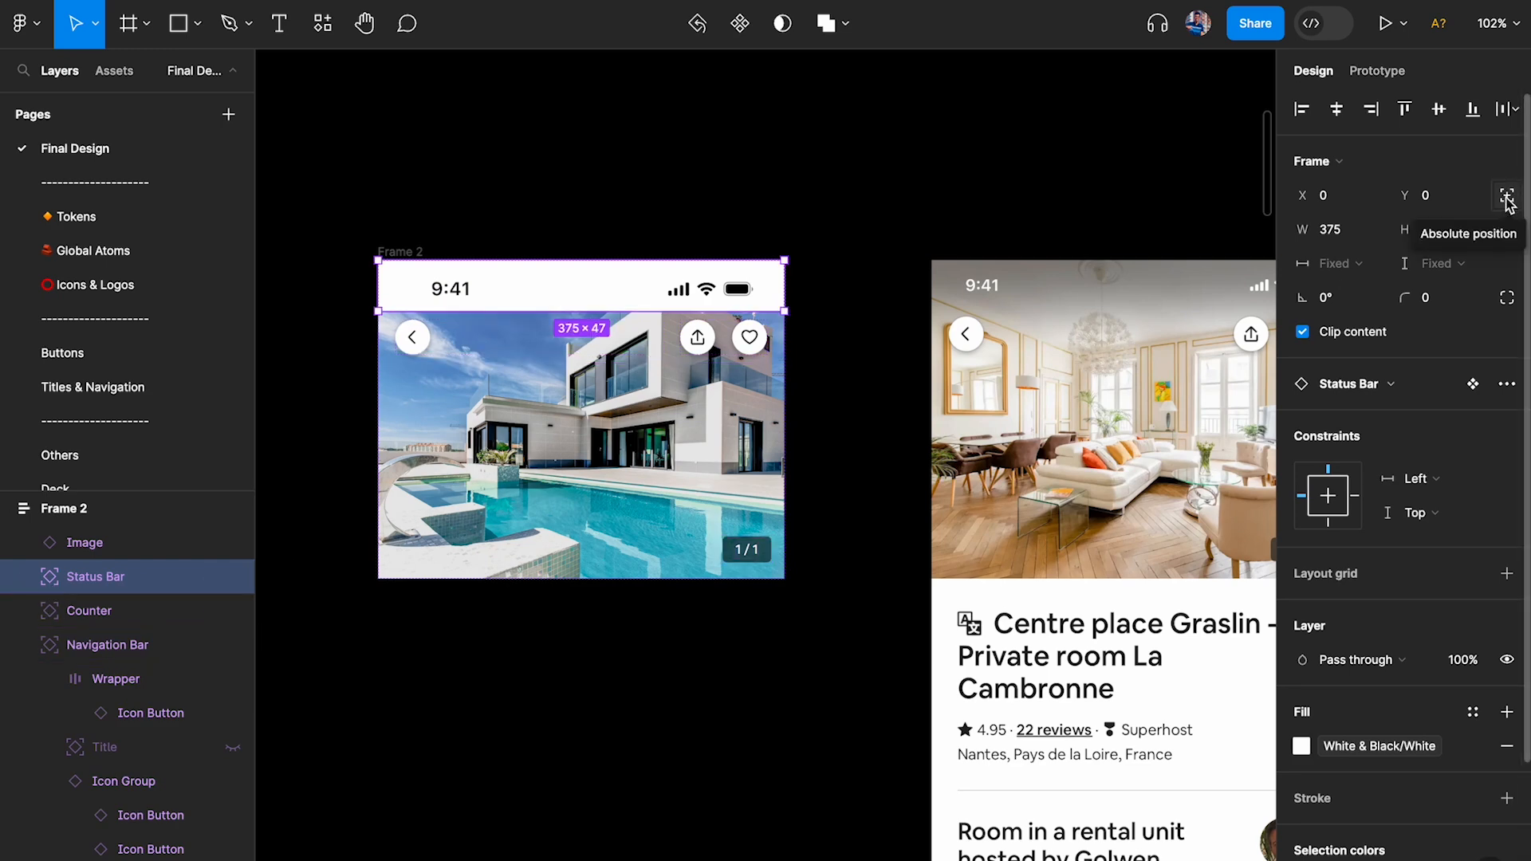
pyautogui.click(1507, 198)
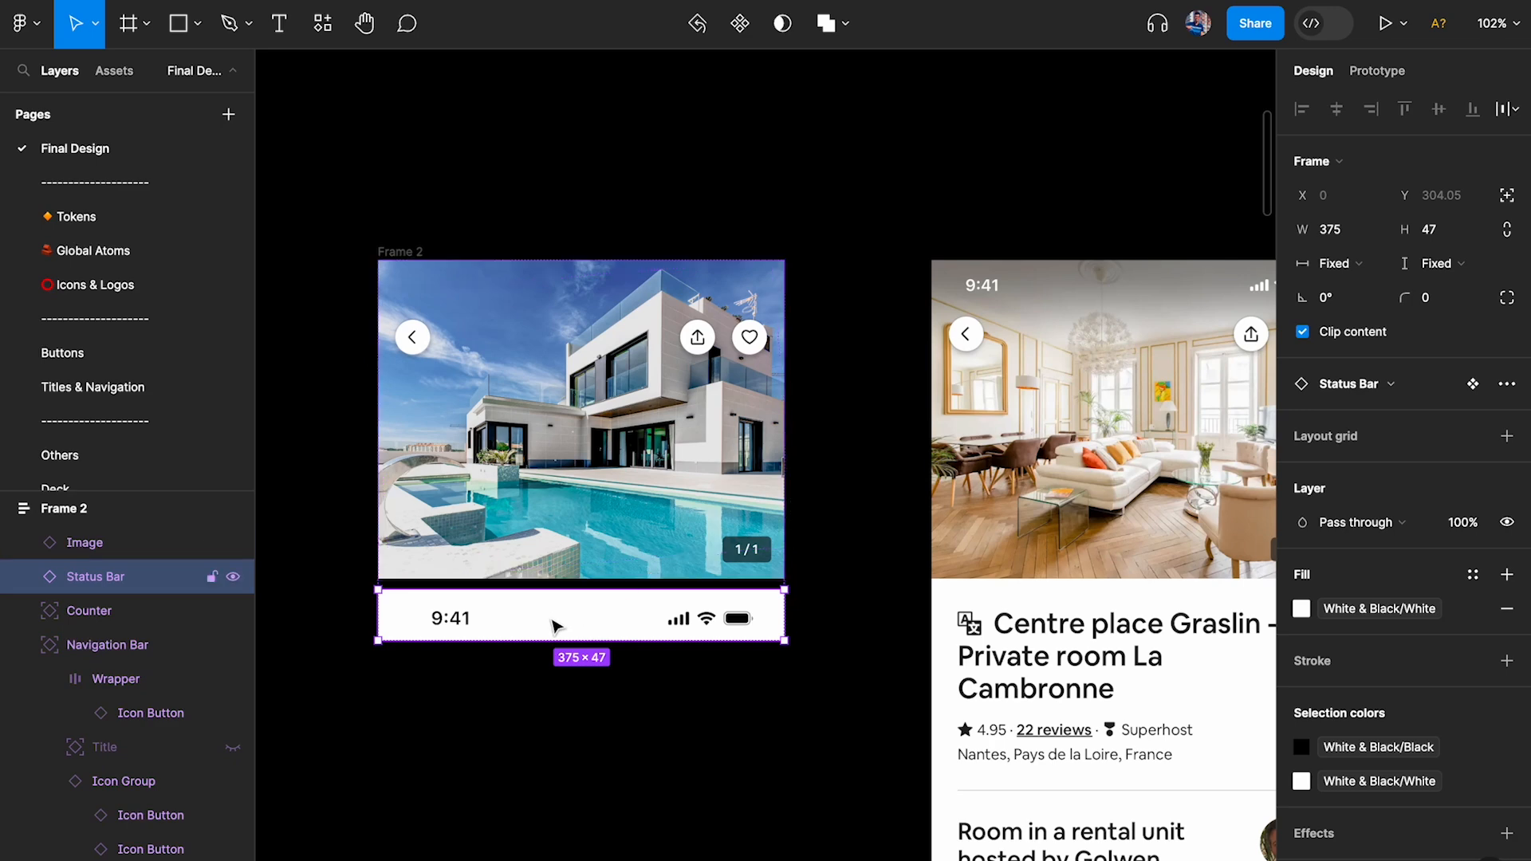
pyautogui.click(1507, 195)
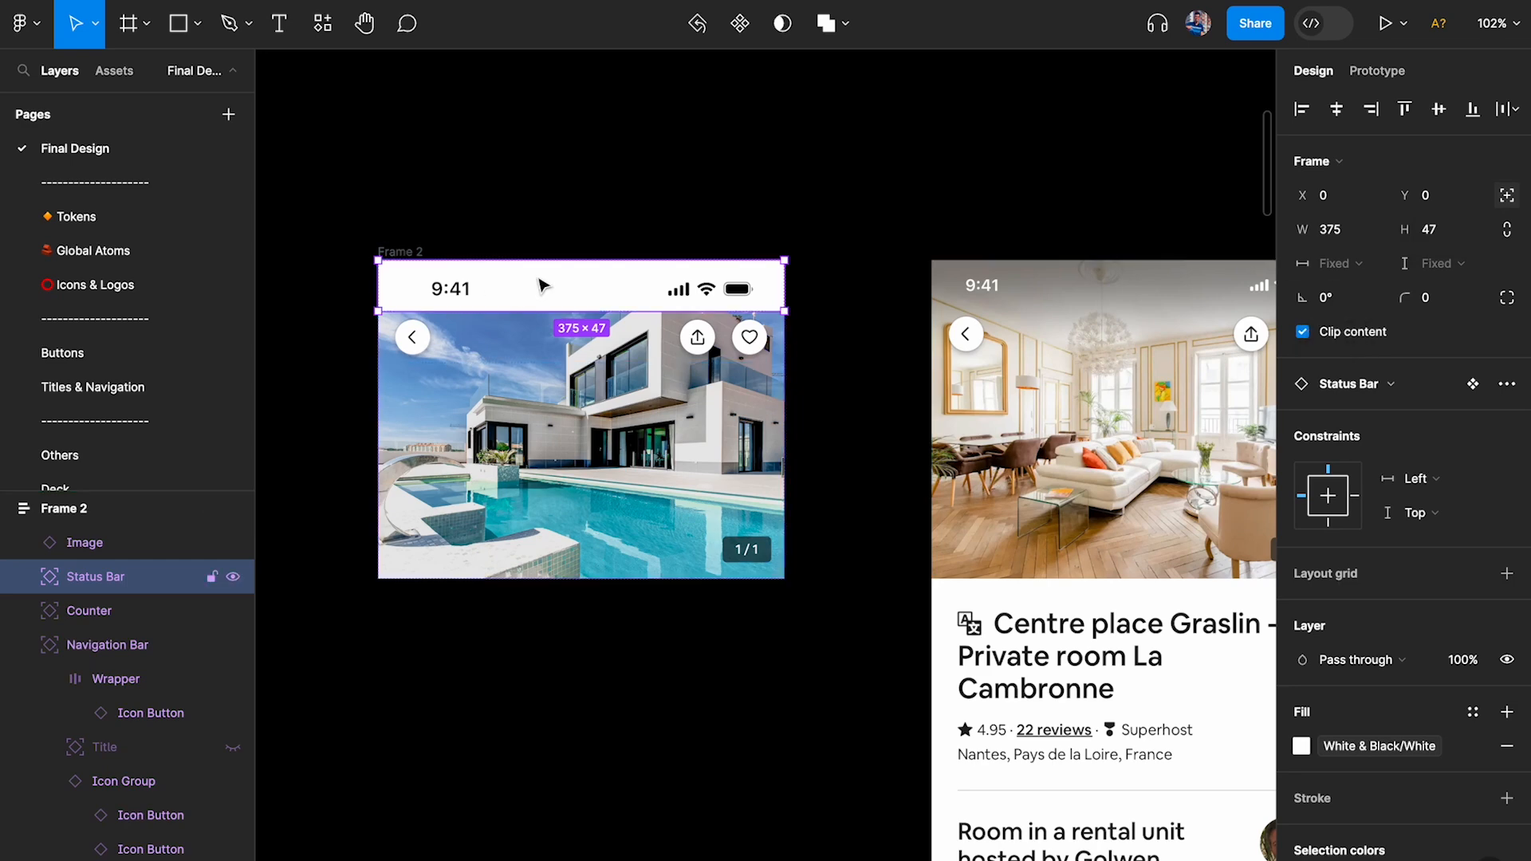
# Add a second variant to the Status Bar main component.
pyautogui.scroll(-5, 567, 294)
pyautogui.scroll(5, 706, 176)
pyautogui.click(685, 187)
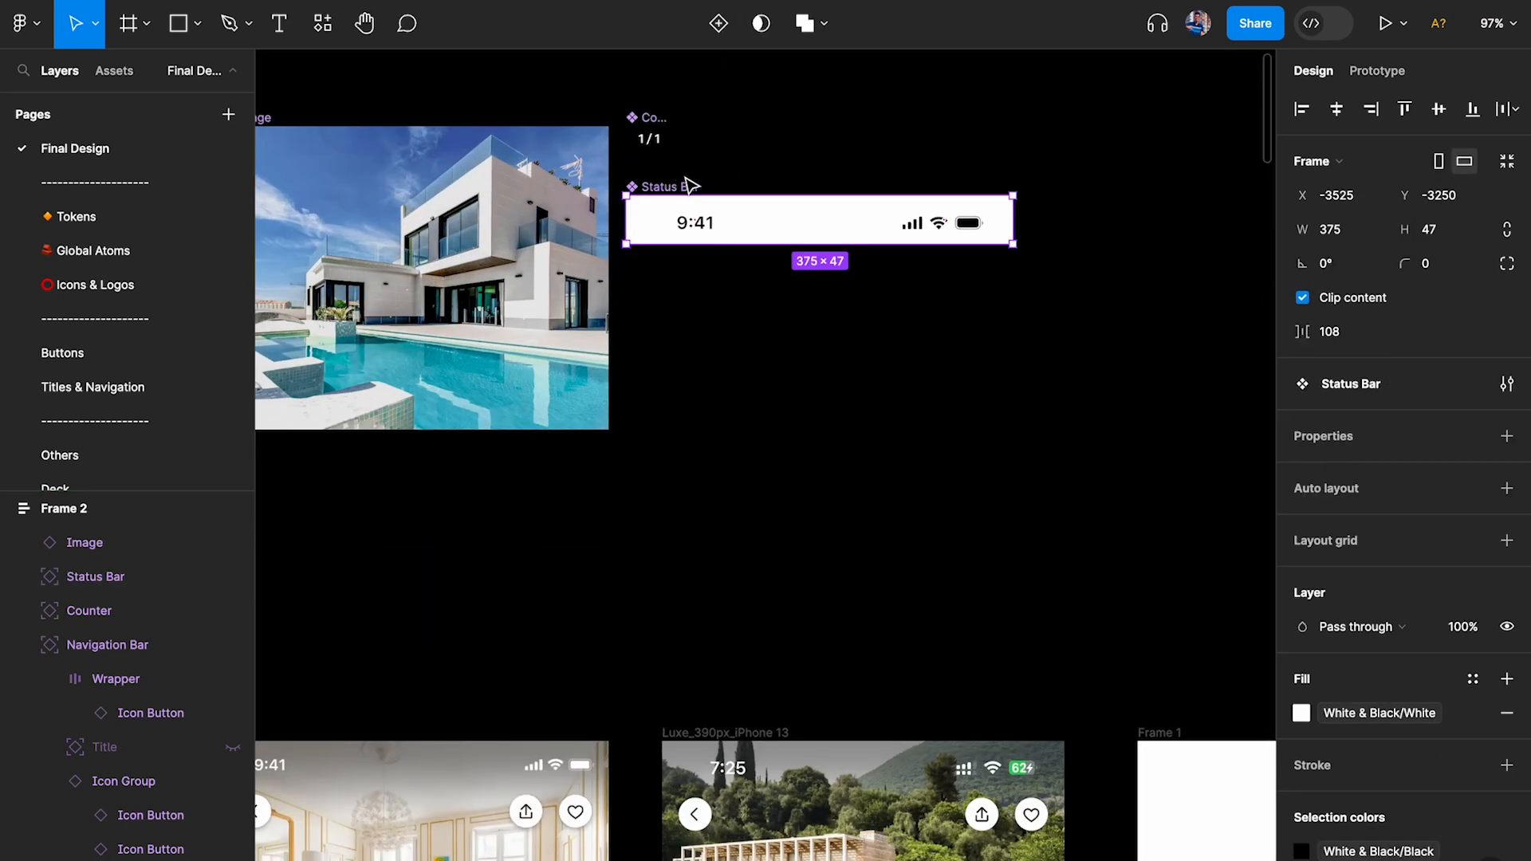
pyautogui.click(720, 27)
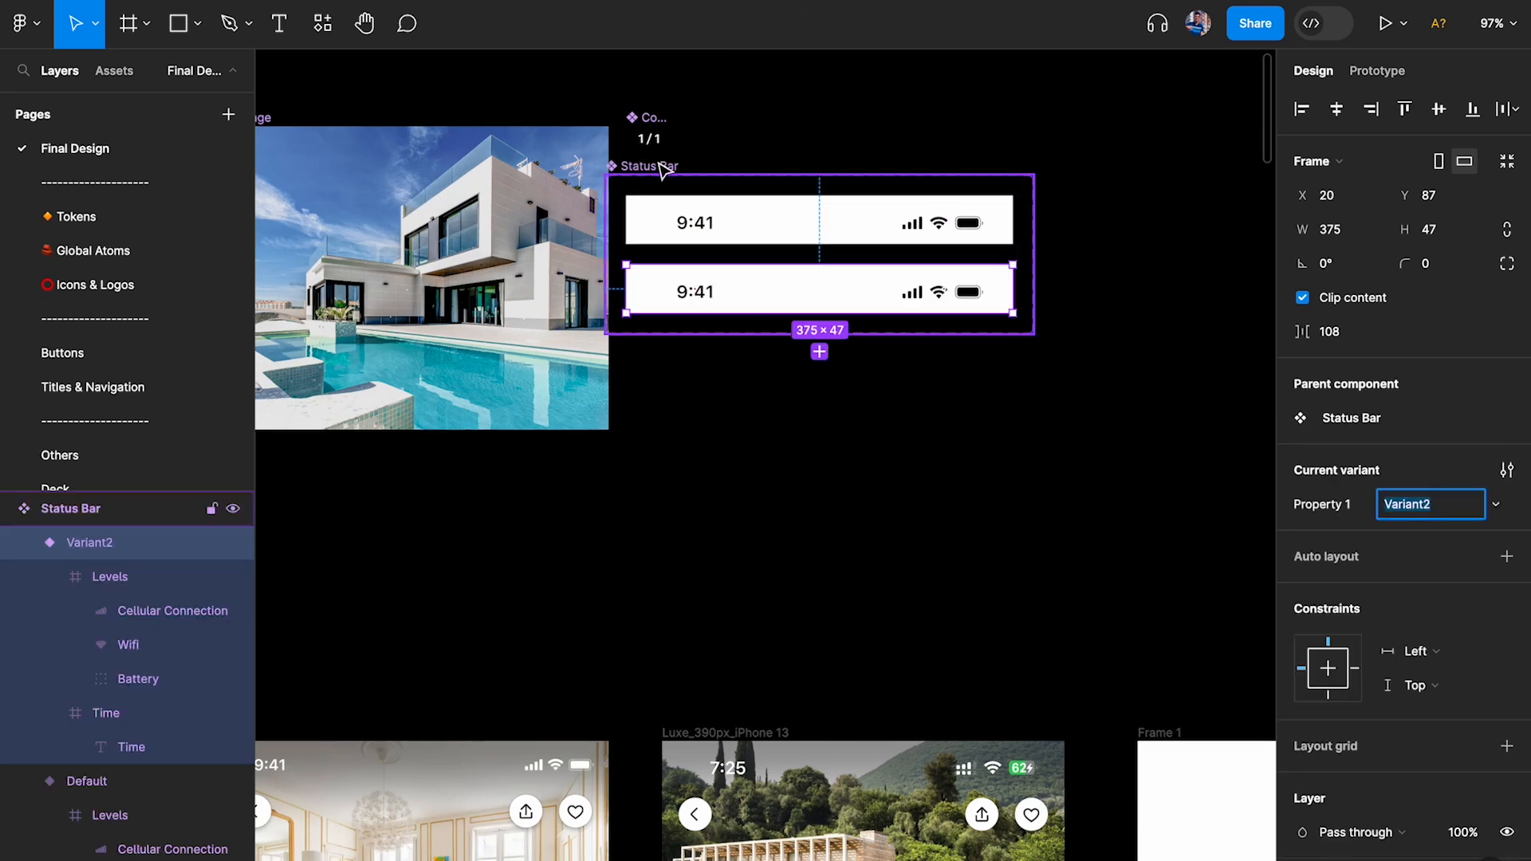
pyautogui.click(682, 180)
# Change the background fill of the second Status Bar variant to White & Black/Black.
pyautogui.click(779, 301)
pyautogui.scroll(-5, 1369, 502)
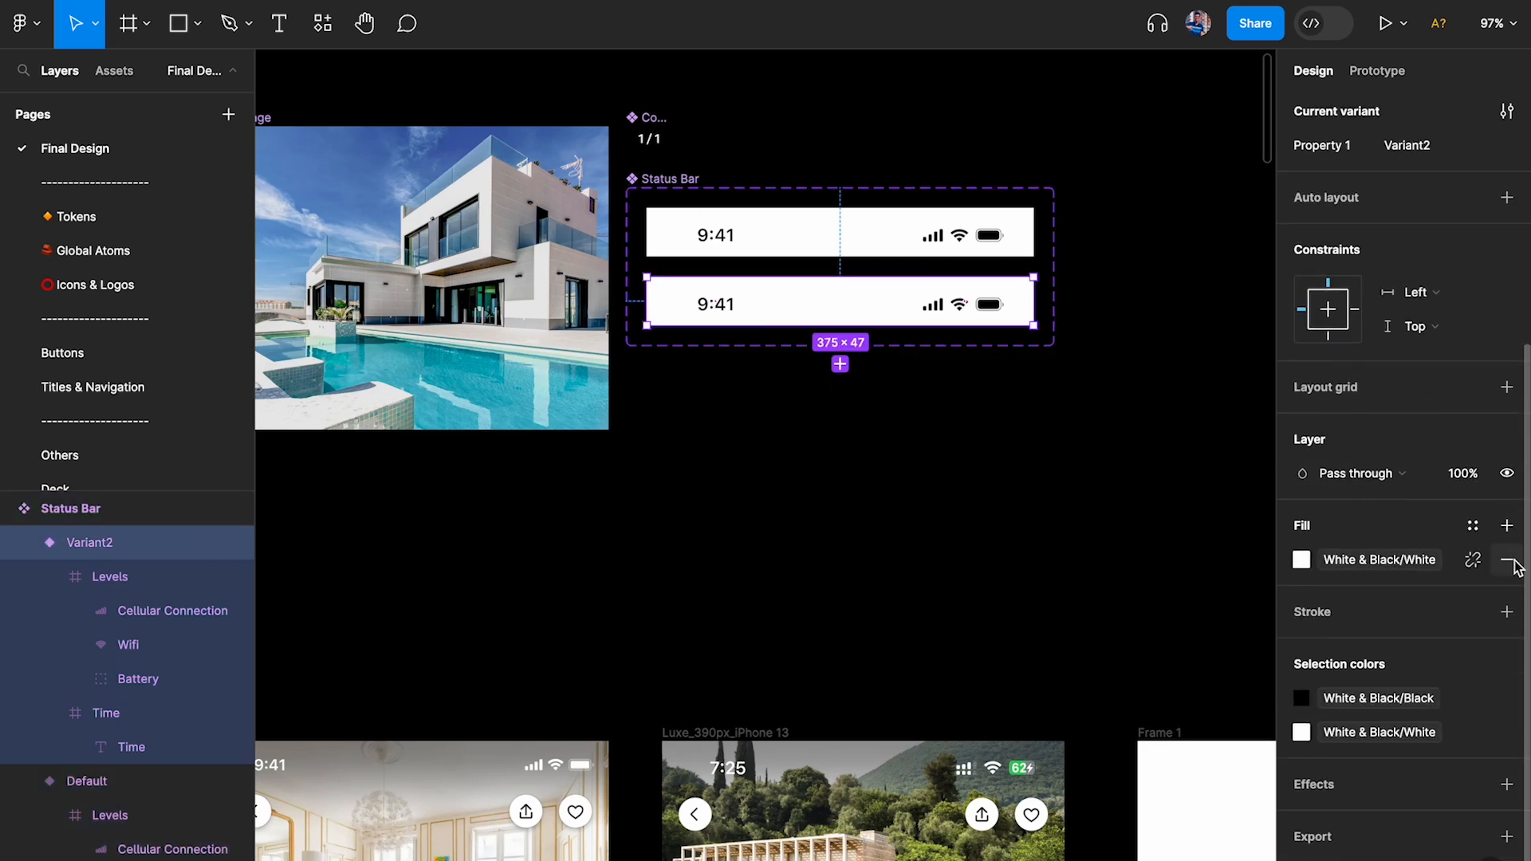
pyautogui.click(1307, 560)
pyautogui.click(1102, 698)
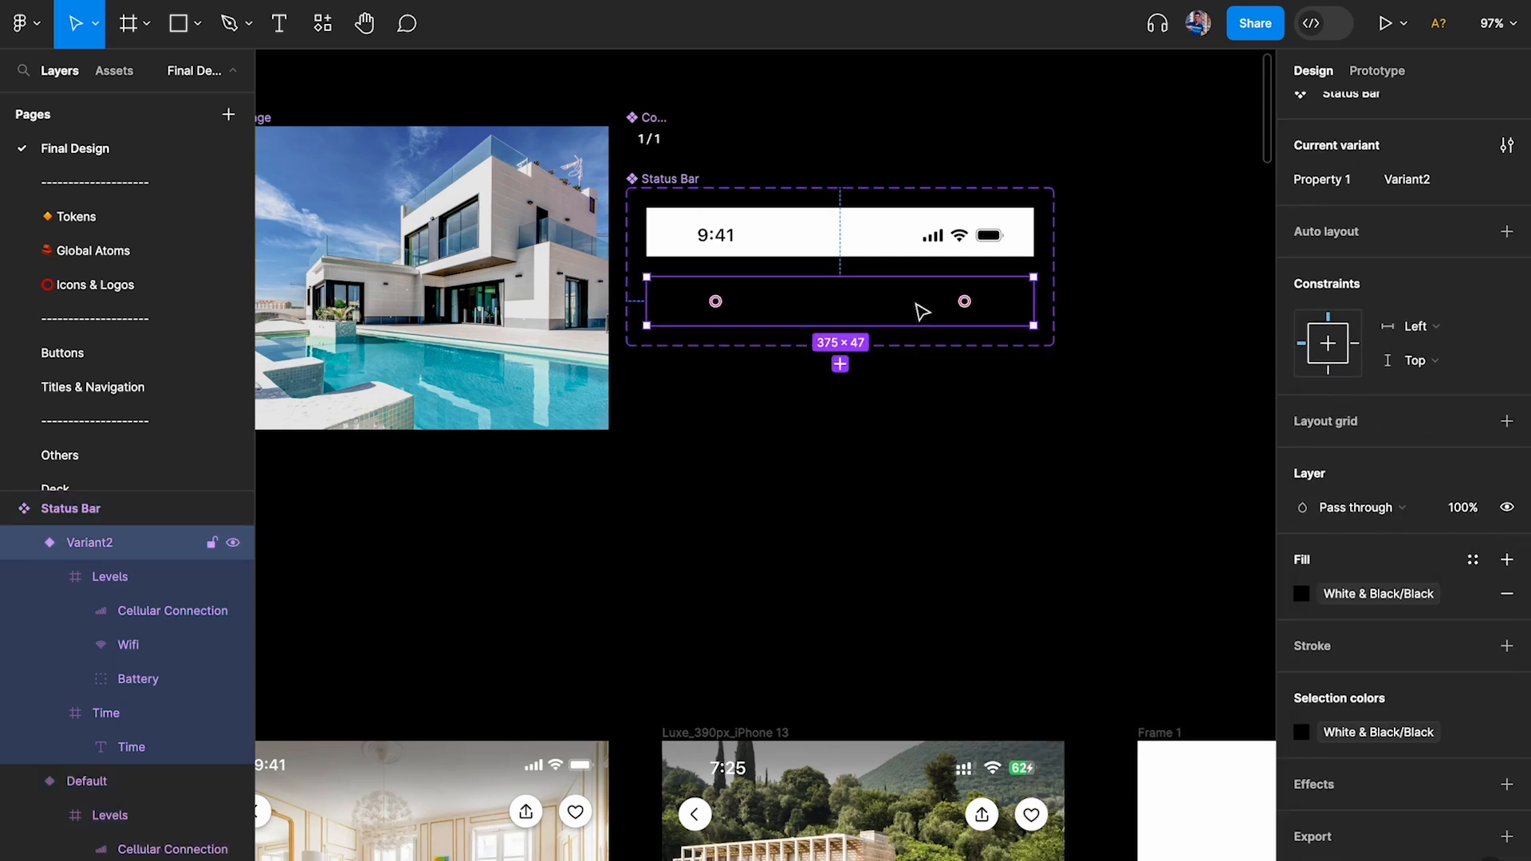
# Recolor the time and level icons of the second Status Bar variant to White & Black/White.
pyautogui.press('Return')
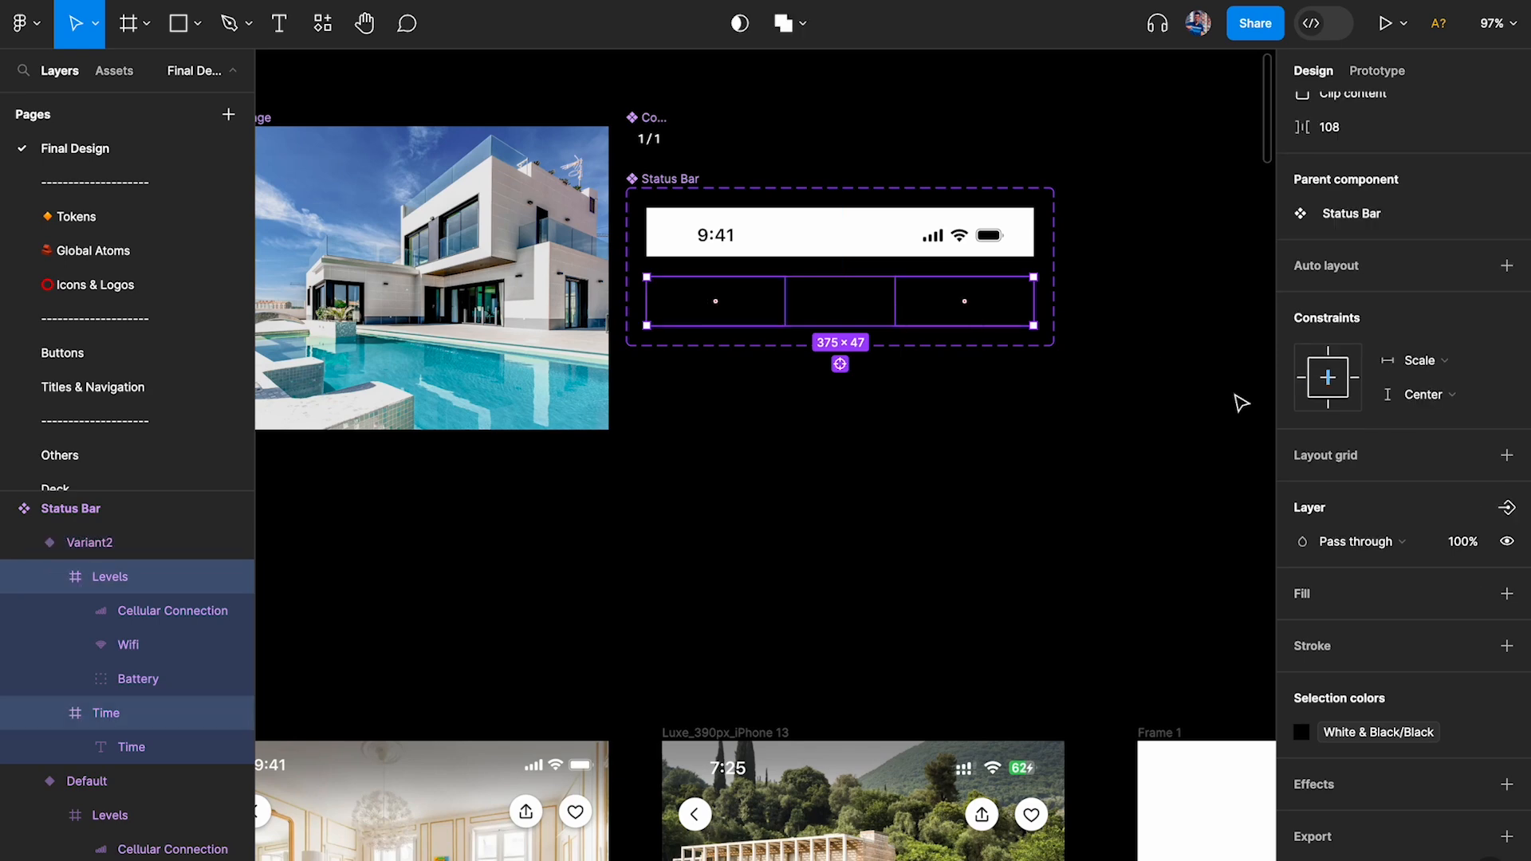
pyautogui.click(1361, 735)
pyautogui.click(1082, 667)
pyautogui.click(986, 411)
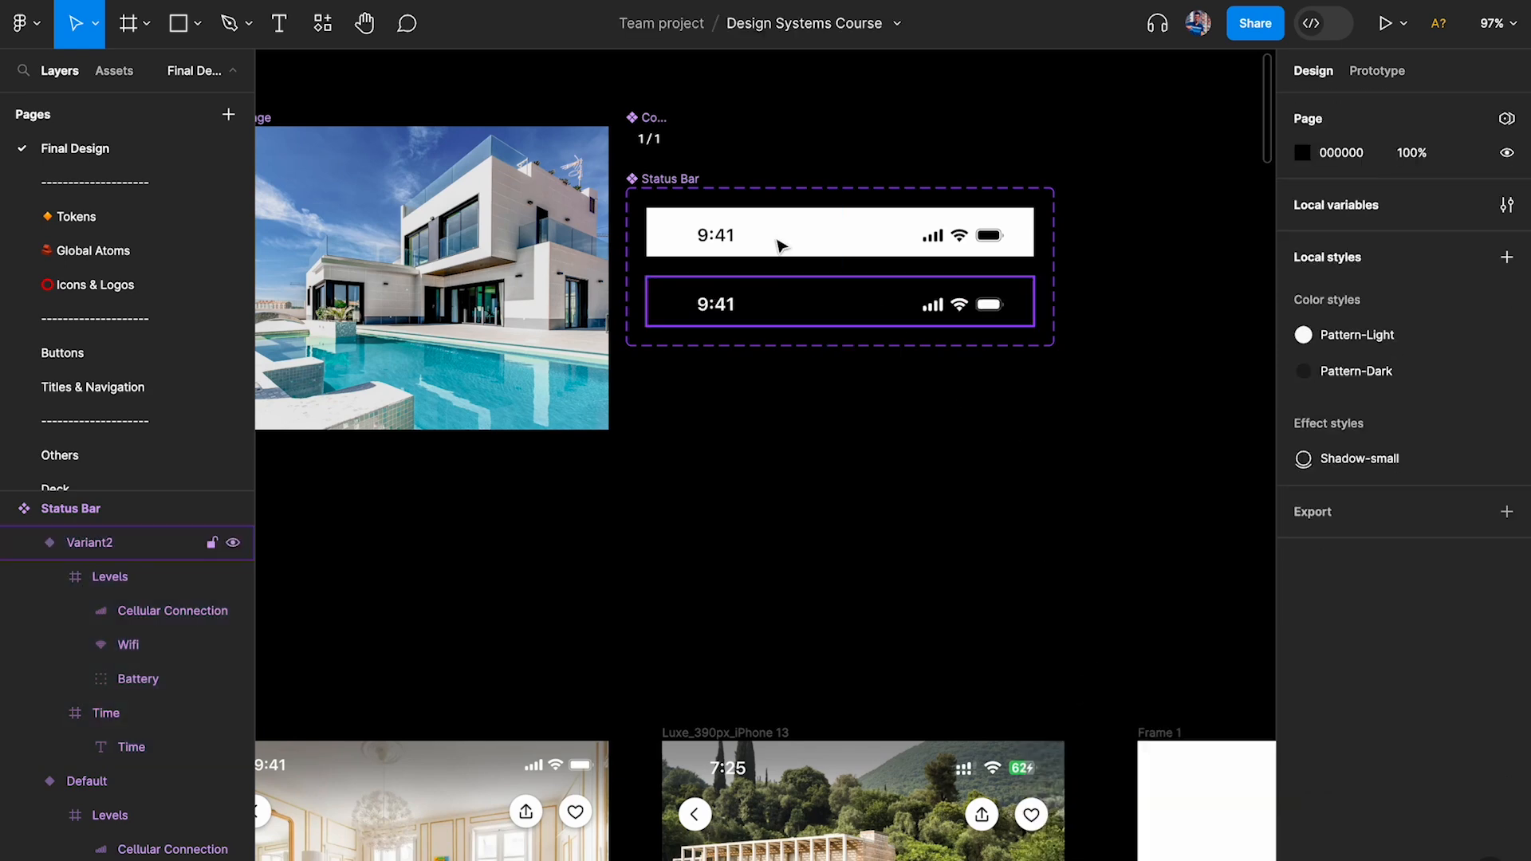
# Rename the variant property of the Status Bar component set to Theme.
pyautogui.click(680, 179)
pyautogui.doubleClick(1341, 438)
pyautogui.press('Return')
# Name the Theme value of the white Status Bar variant Light Mode and that of the black variant Dark Mode.
pyautogui.click(839, 236)
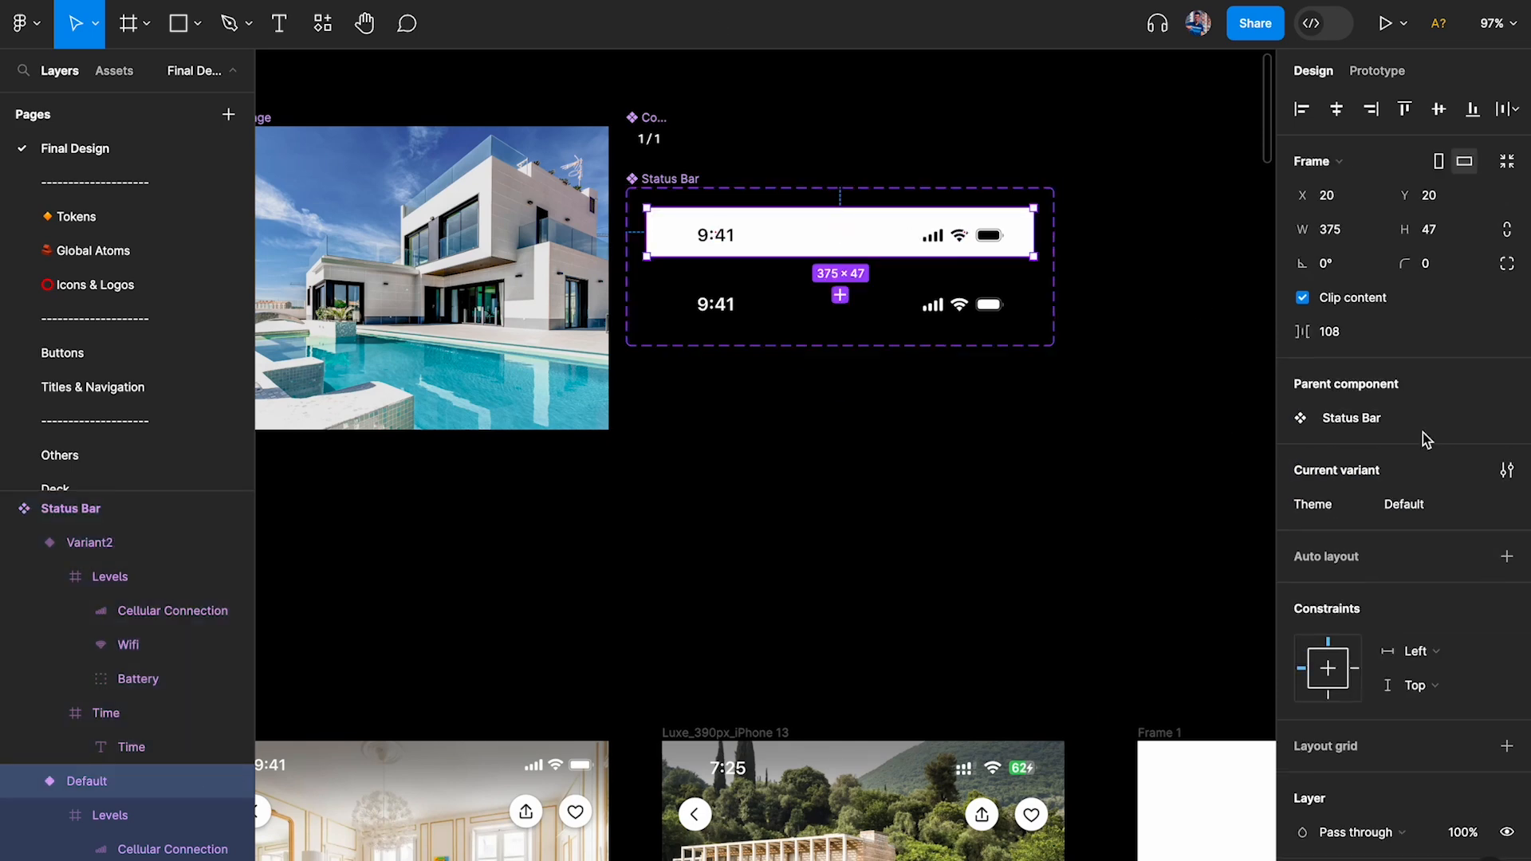
pyautogui.click(1425, 511)
pyautogui.write('Light Mode')
pyautogui.click(941, 319)
pyautogui.click(1427, 504)
pyautogui.write('Dark Mode')
pyautogui.press('Return')
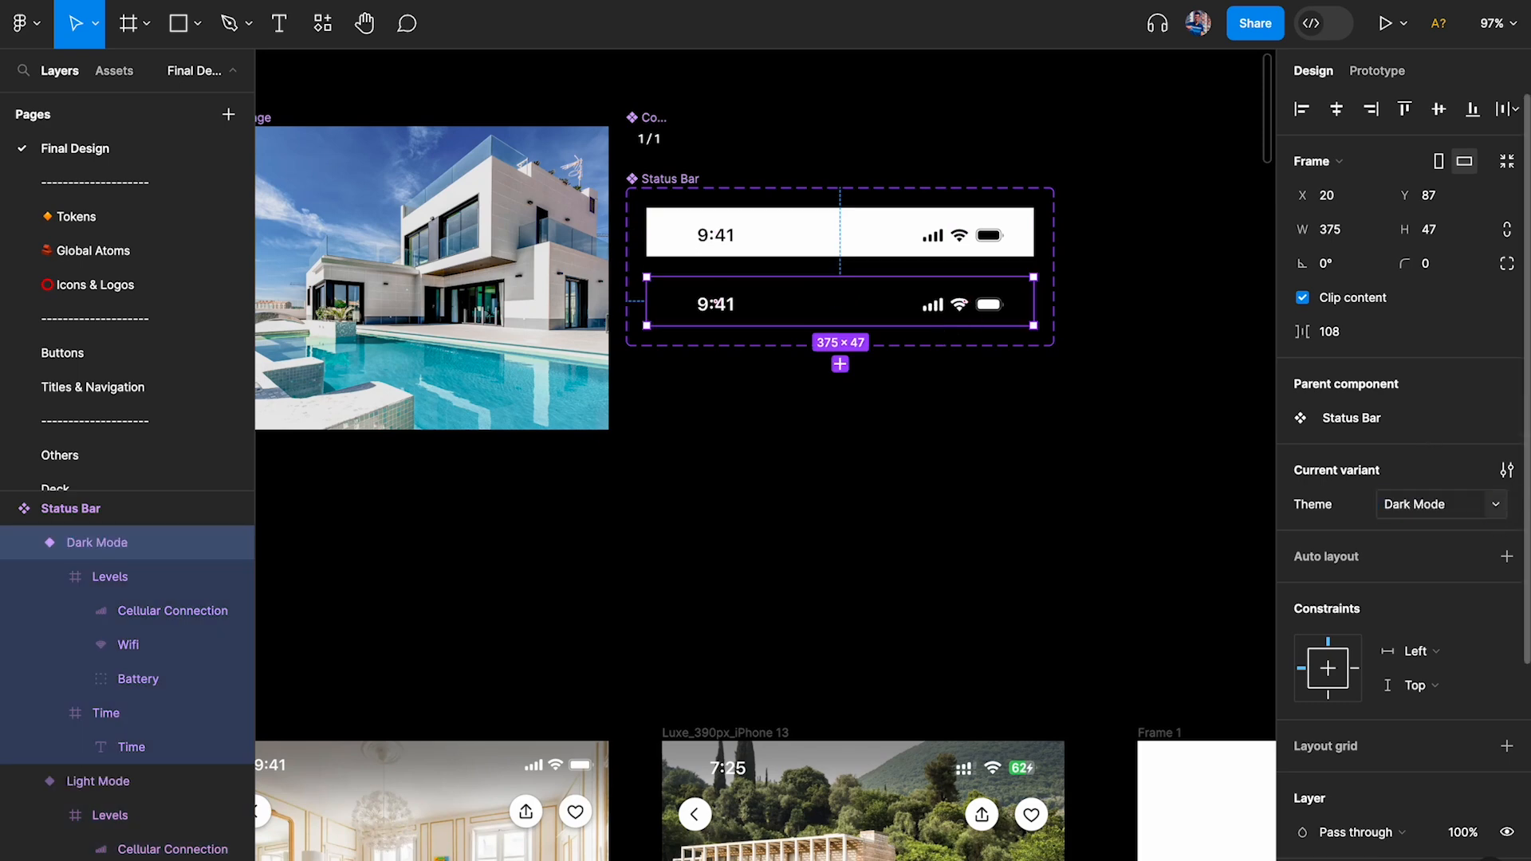
# Switch the Status Bar instance inside Frame 2 to the Dark Mode theme.
pyautogui.moveTo(686, 185); pyautogui.dragTo(696, 196)
pyautogui.scroll(-3, 696, 196)
pyautogui.scroll(-5, 602, 428)
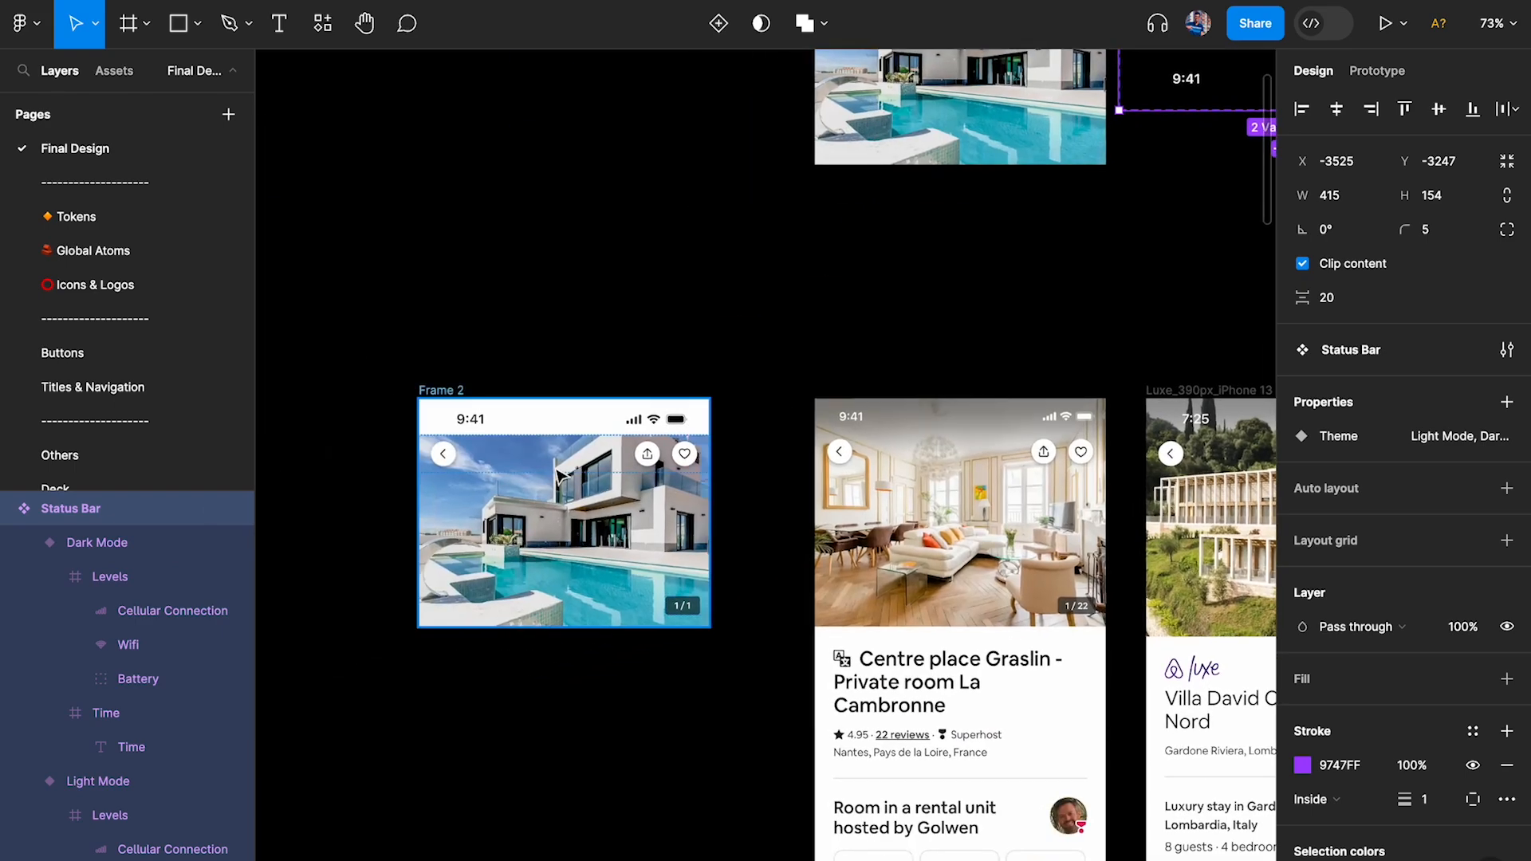
pyautogui.click(602, 428)
pyautogui.scroll(5, 602, 428)
pyautogui.click(1439, 417)
pyautogui.click(1451, 437)
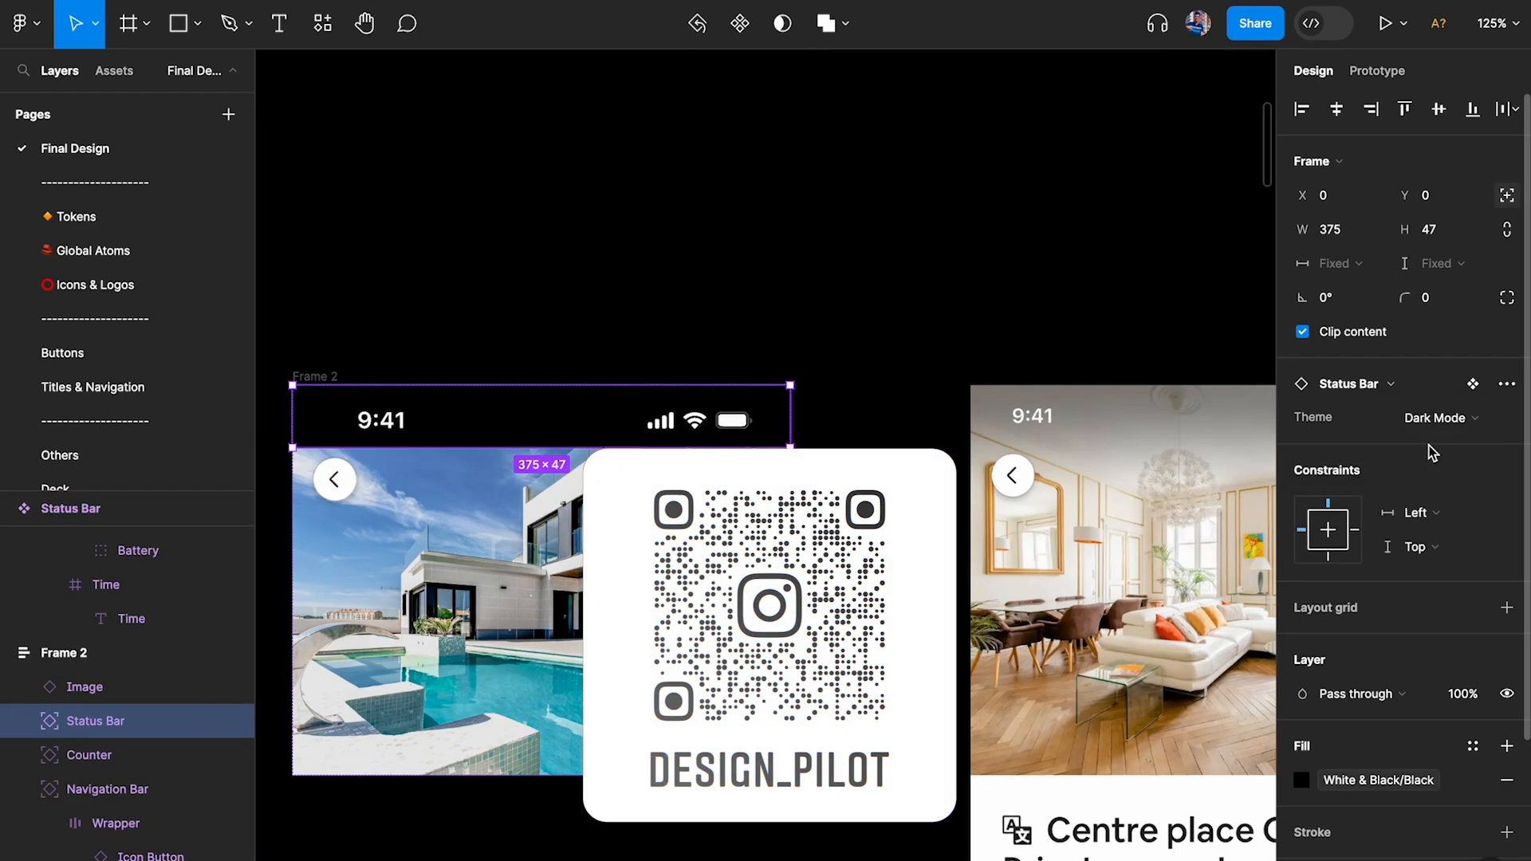
# Remove the fill of the Status Bar instance in Frame 2 so the image shows through behind it.
pyautogui.scroll(-3, 1396, 612)
pyautogui.scroll(3, 1503, 562)
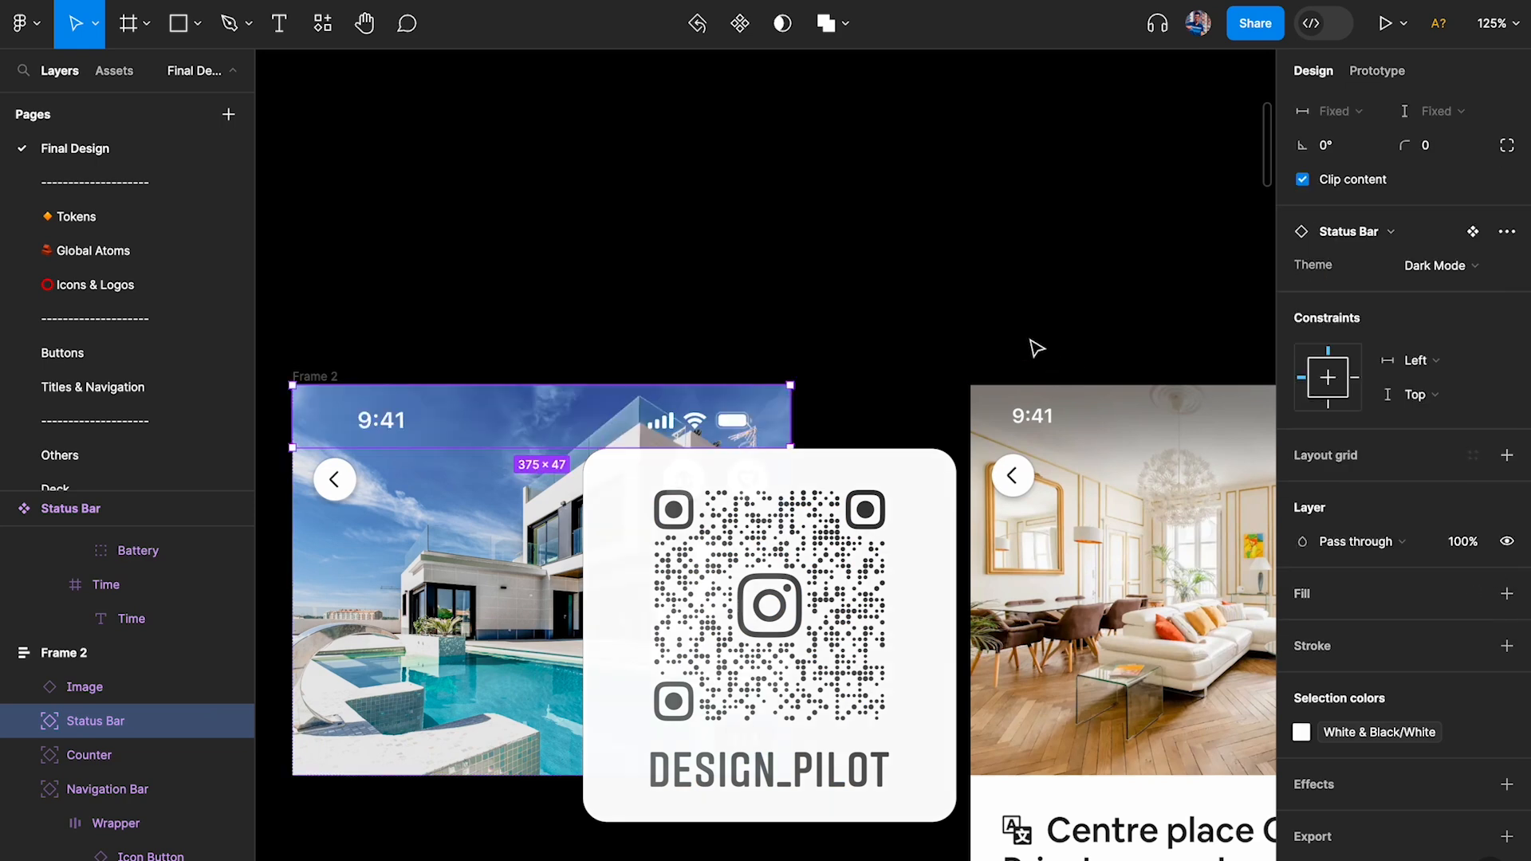
pyautogui.click(1030, 340)
# Examine the sizing and layout settings of the Navigation Bar and Status Bar instances in Frame 2.
pyautogui.scroll(-3, 1030, 340)
pyautogui.scroll(3, 948, 489)
pyautogui.click(797, 399)
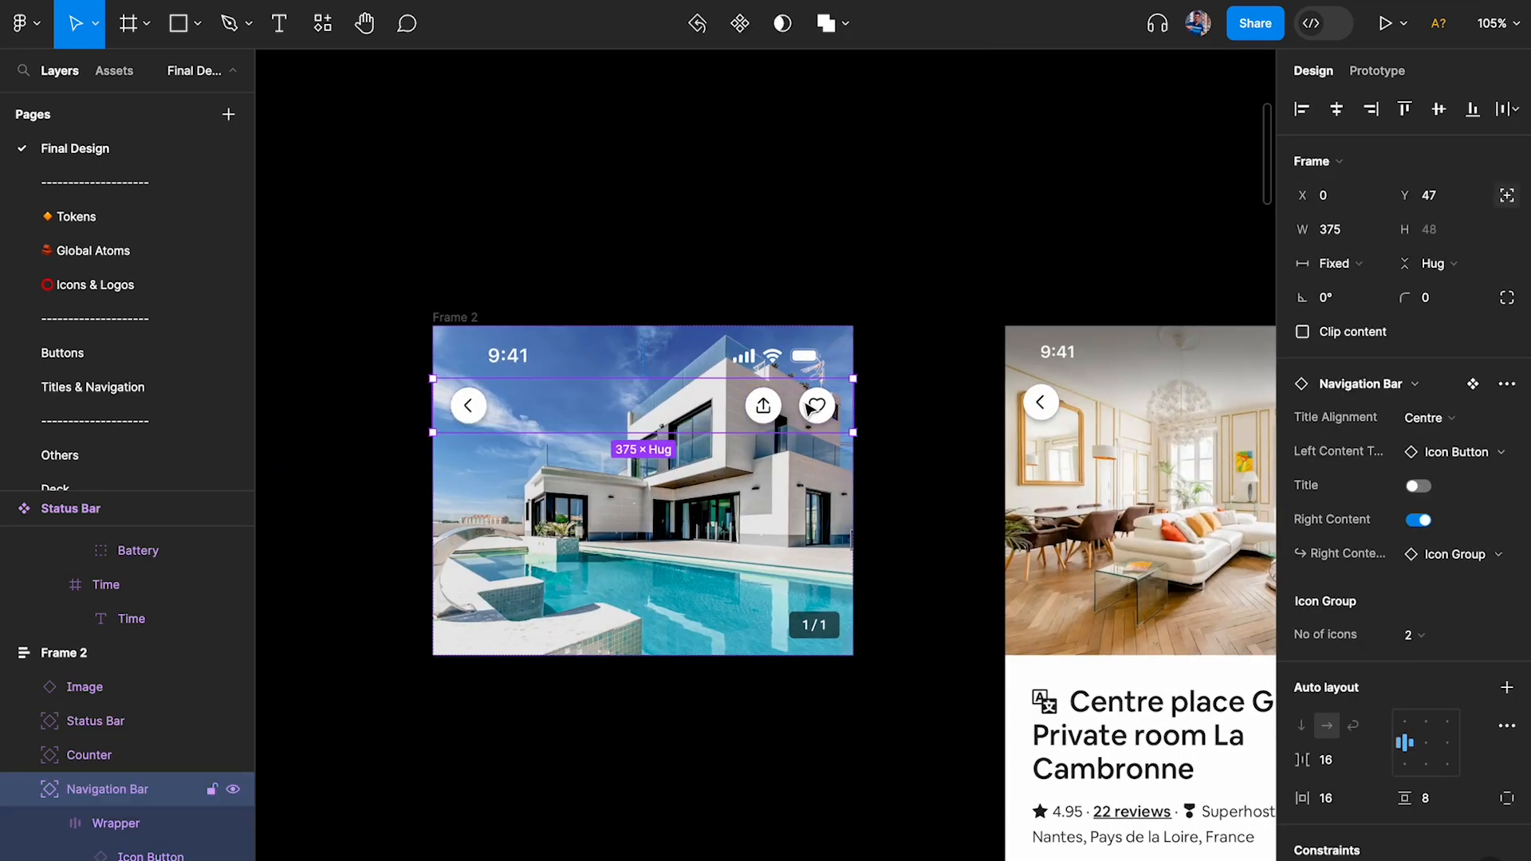
pyautogui.scroll(3, 803, 314)
pyautogui.click(802, 315)
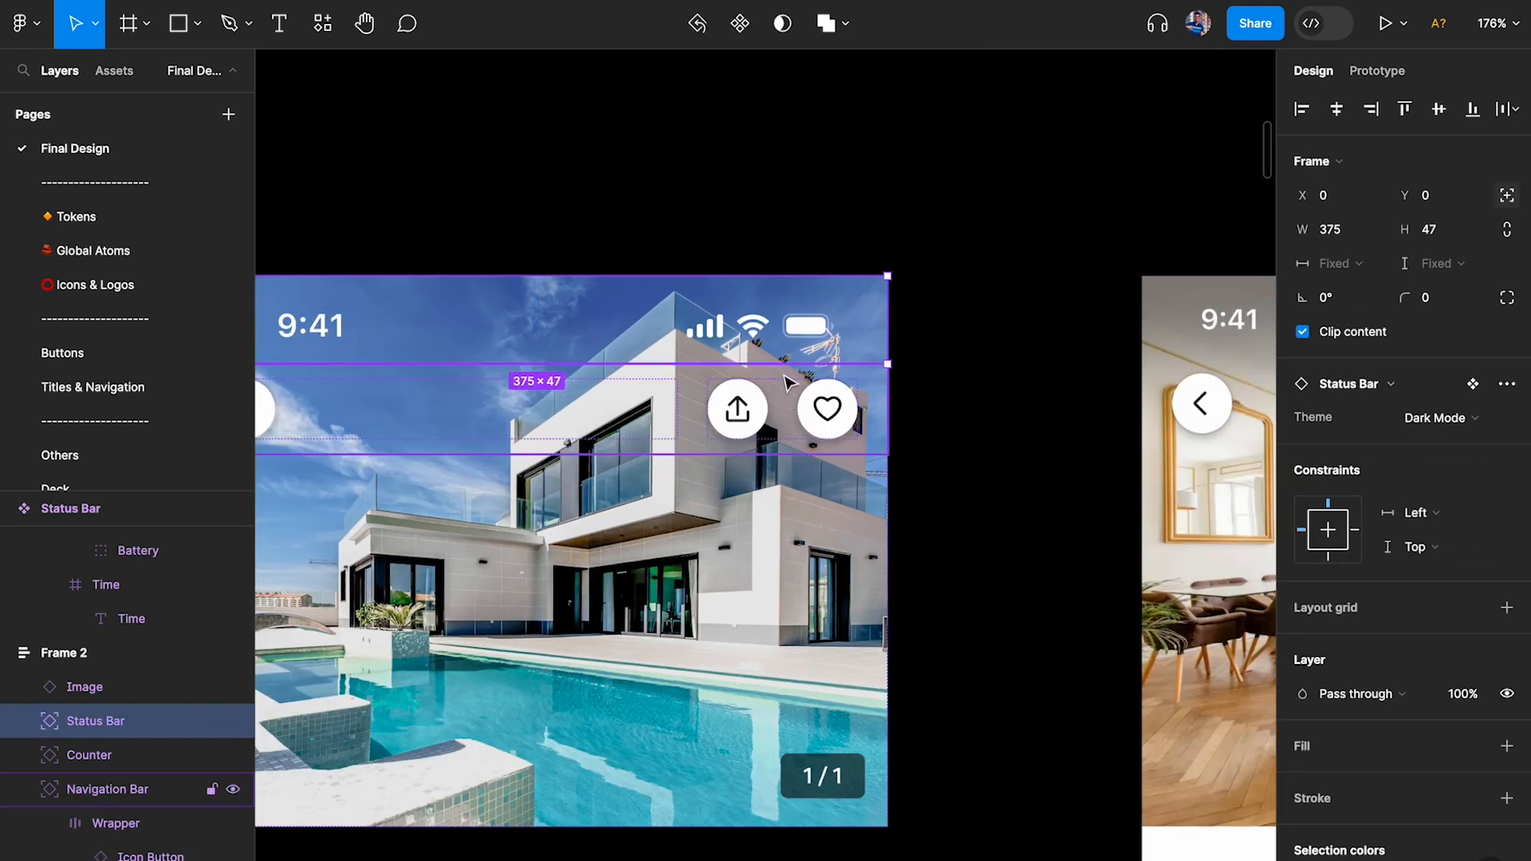
pyautogui.click(791, 423)
pyautogui.keyDown('shift'); pyautogui.click(796, 333); pyautogui.keyUp('shift')
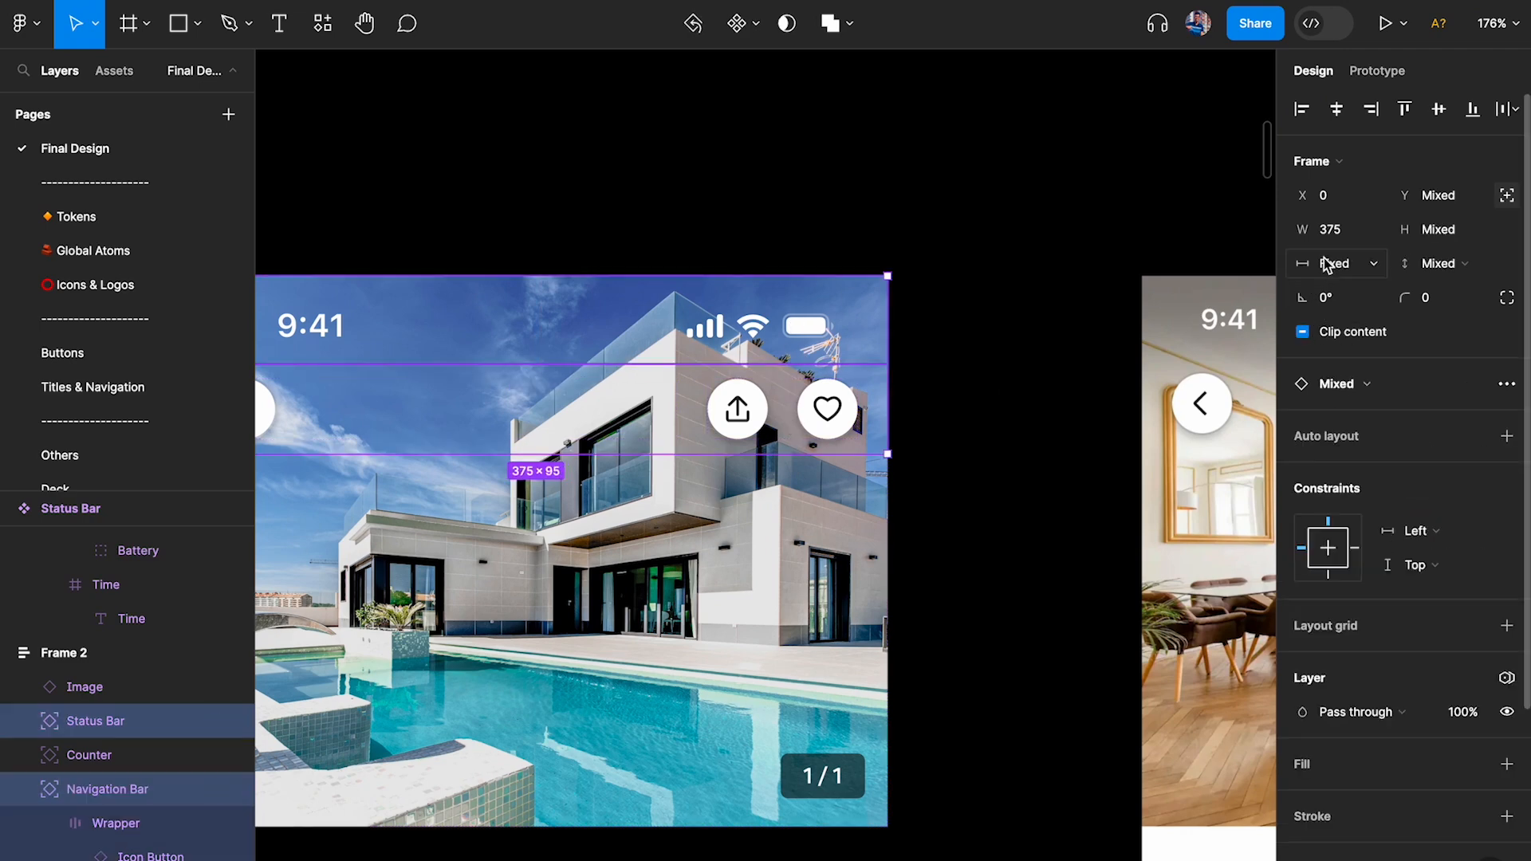
pyautogui.click(1007, 297)
pyautogui.scroll(-3, 1007, 297)
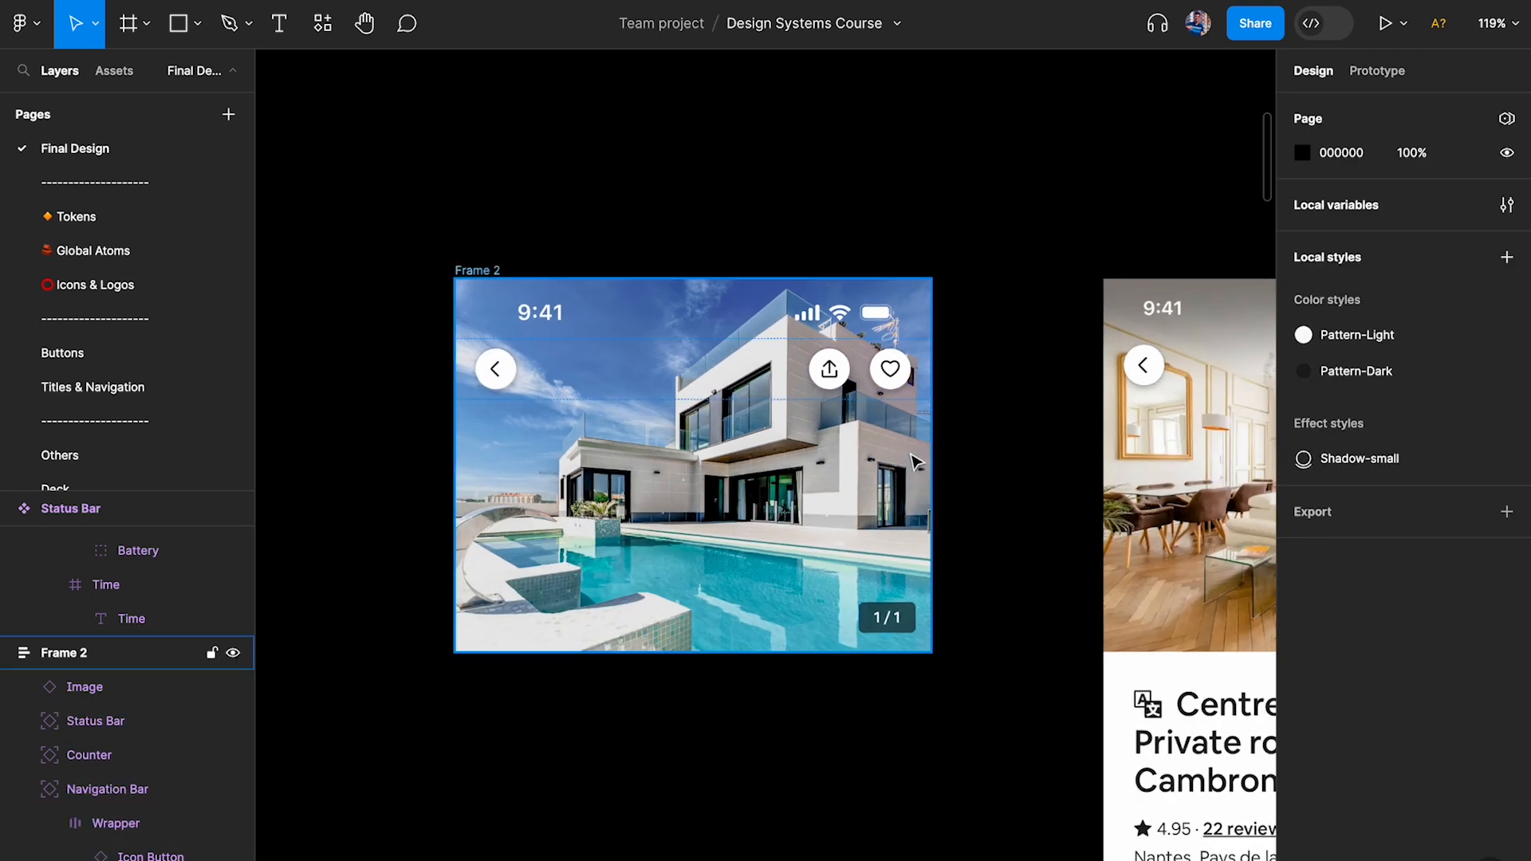
# Draw a 13 × 3 px rectangle to measure the gap between the reference screen's 1 / 22 counter and the image's right edge.
pyautogui.scroll(-2, 916, 492)
pyautogui.hscroll(2, 916, 492)
pyautogui.click(771, 520)
pyautogui.scroll(2, 778, 518)
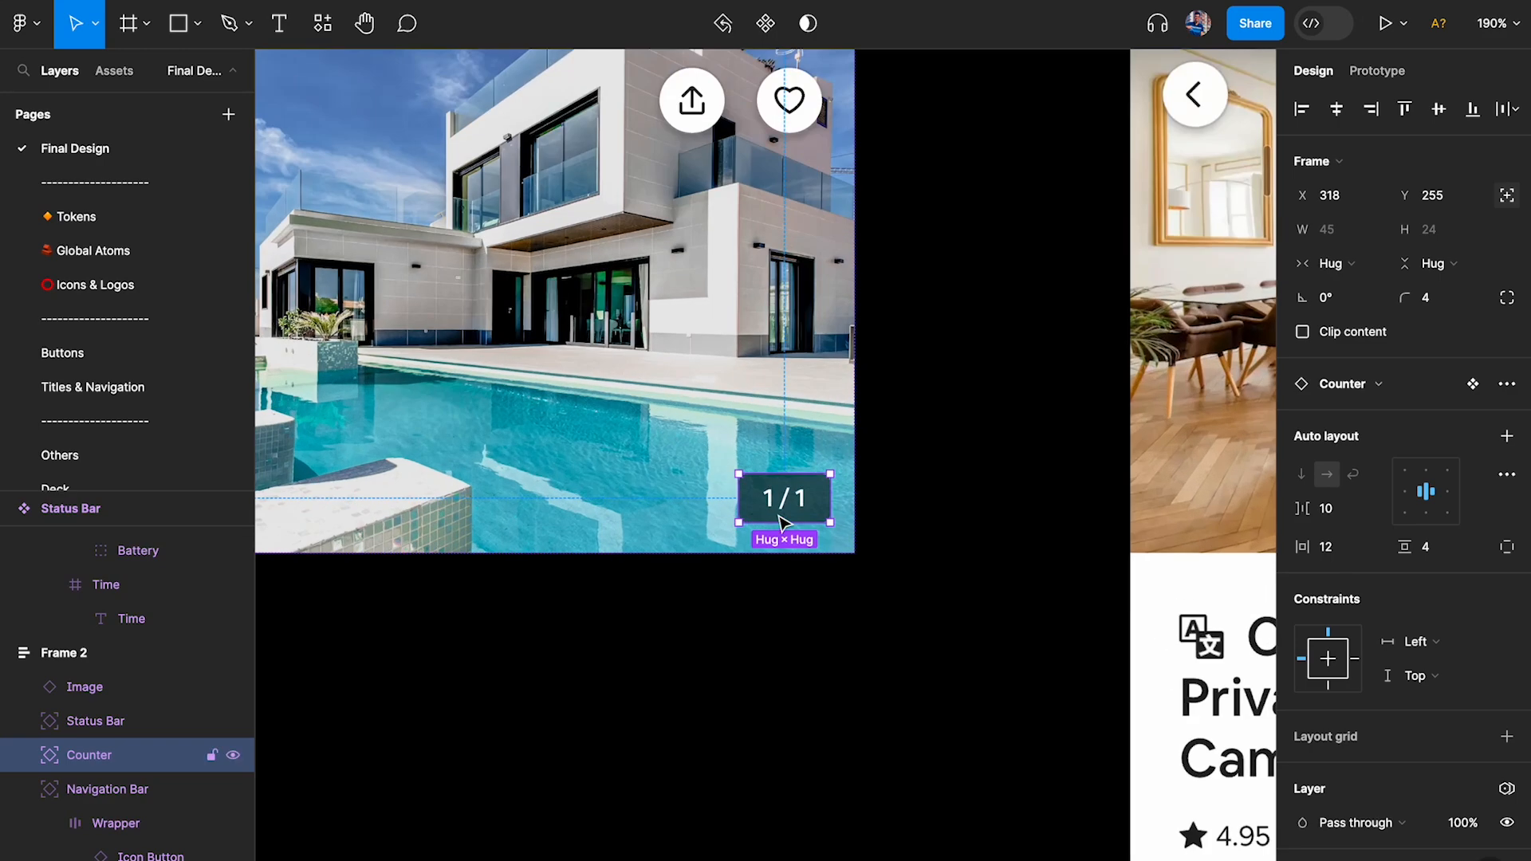
pyautogui.scroll(3, 779, 519)
pyautogui.scroll(-3, 670, 446)
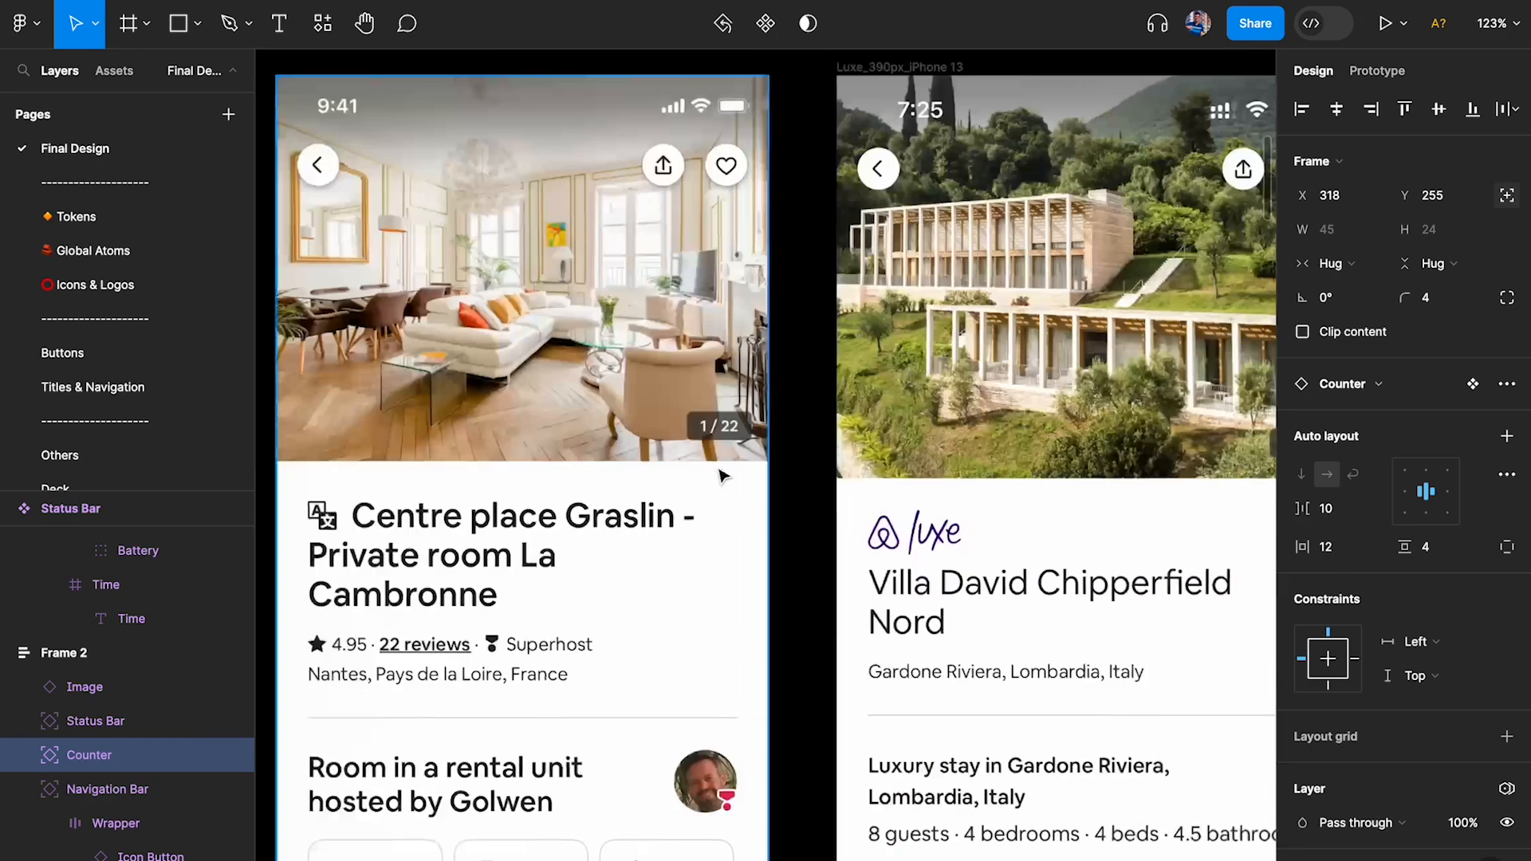
pyautogui.scroll(5, 718, 399)
pyautogui.scroll(3, 917, 437)
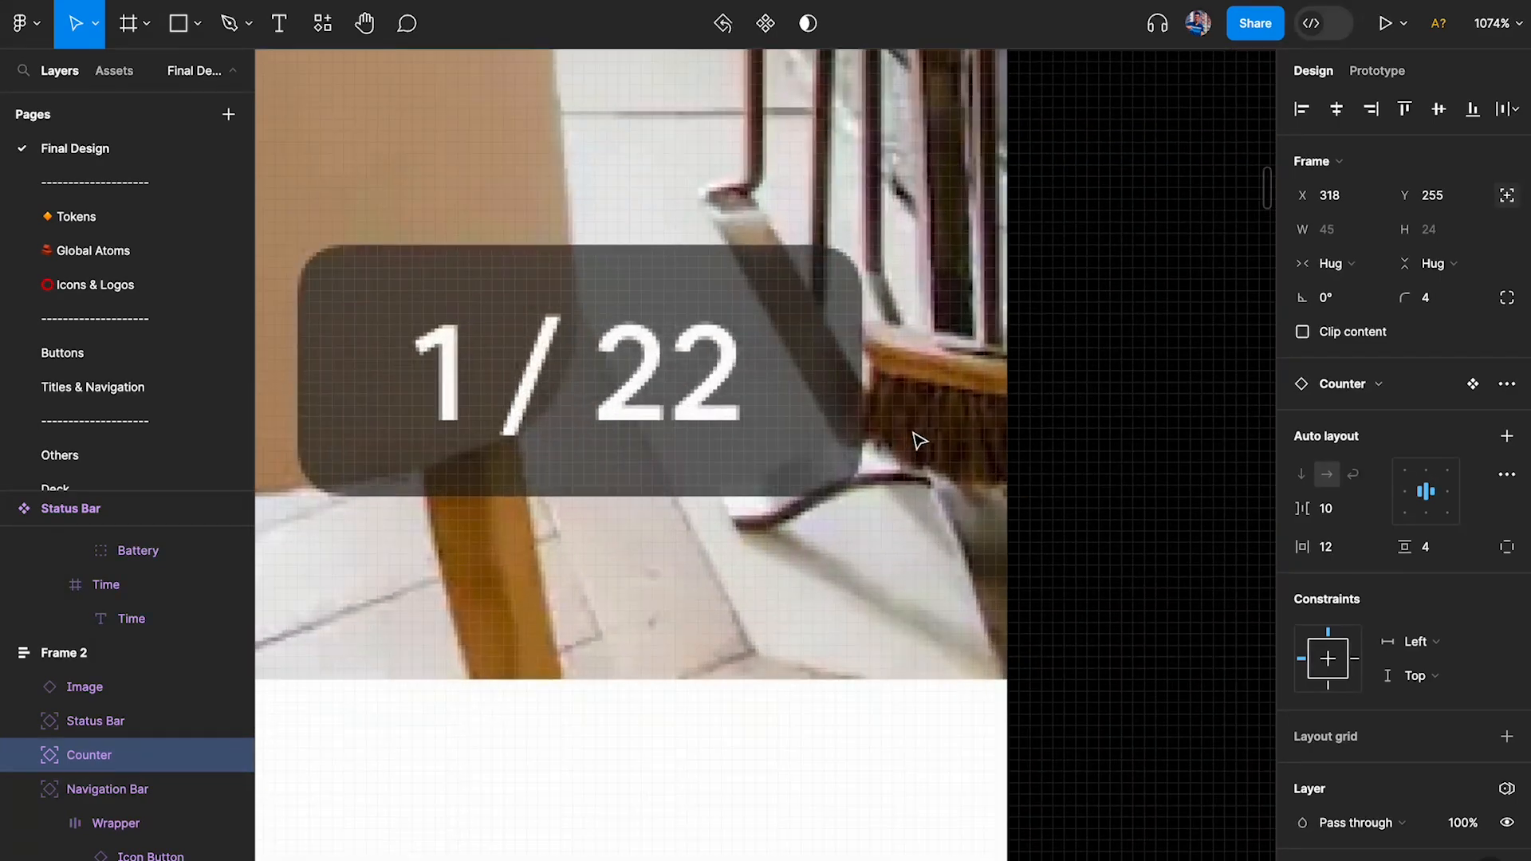
pyautogui.press('r')
pyautogui.moveTo(858, 360); pyautogui.dragTo(1007, 394)
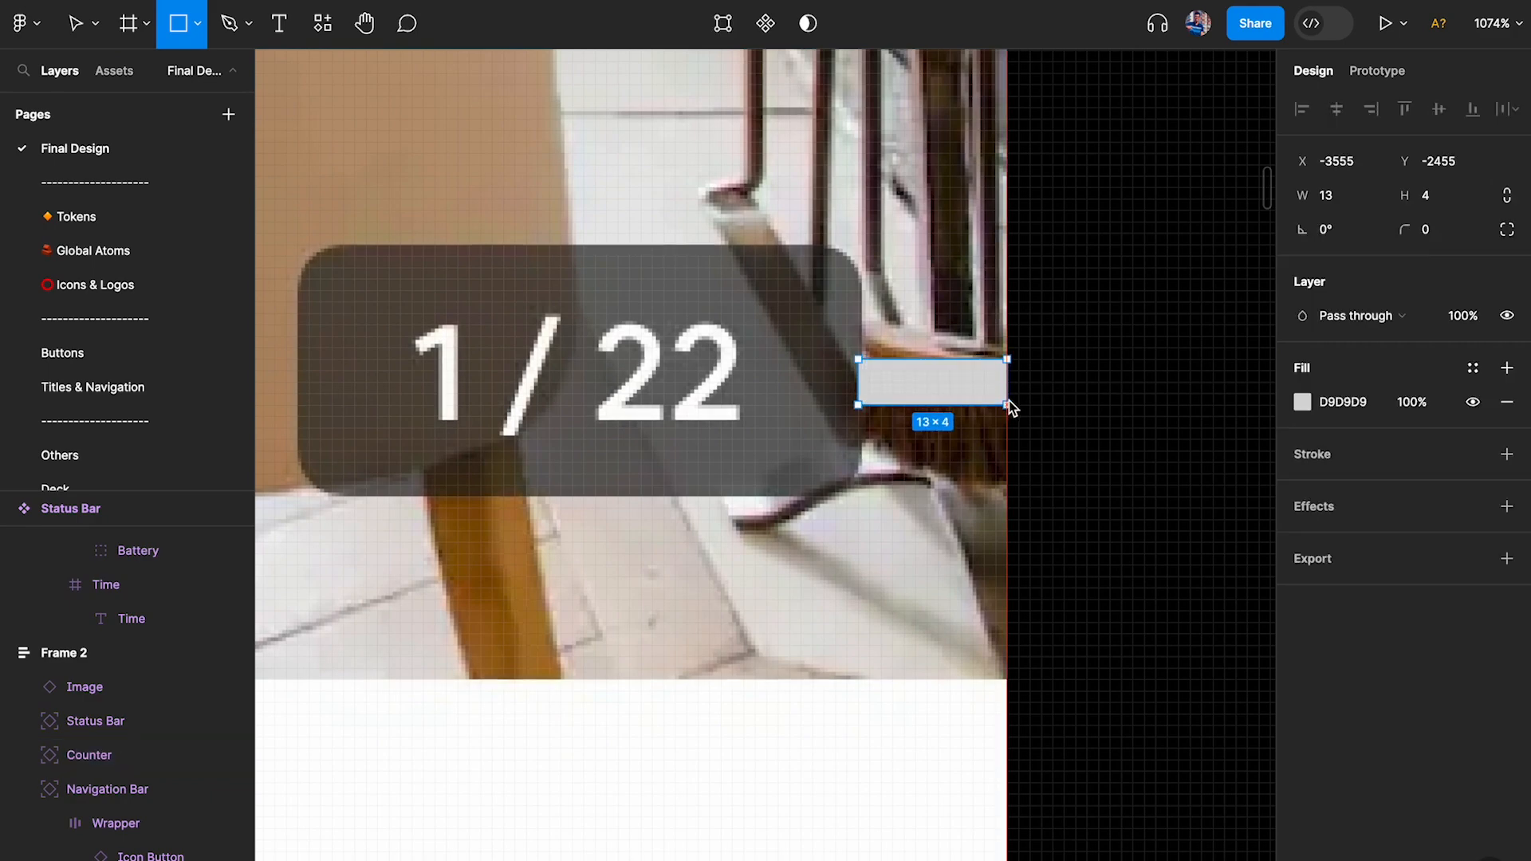
pyautogui.scroll(5, 878, 373)
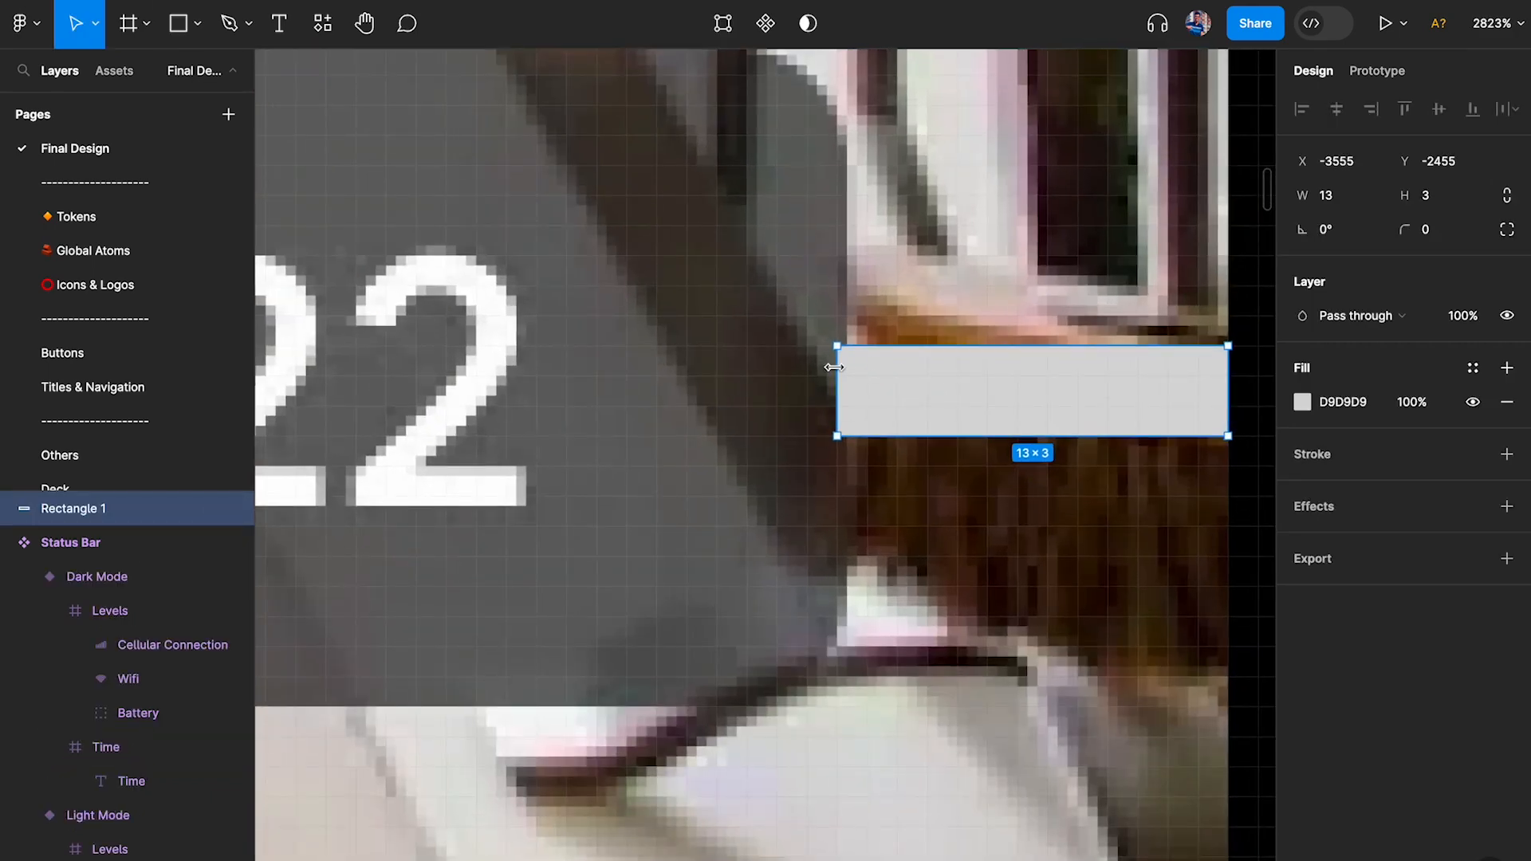
pyautogui.scroll(-4, 958, 423)
pyautogui.scroll(-2, 957, 423)
pyautogui.hscroll(-2, 958, 422)
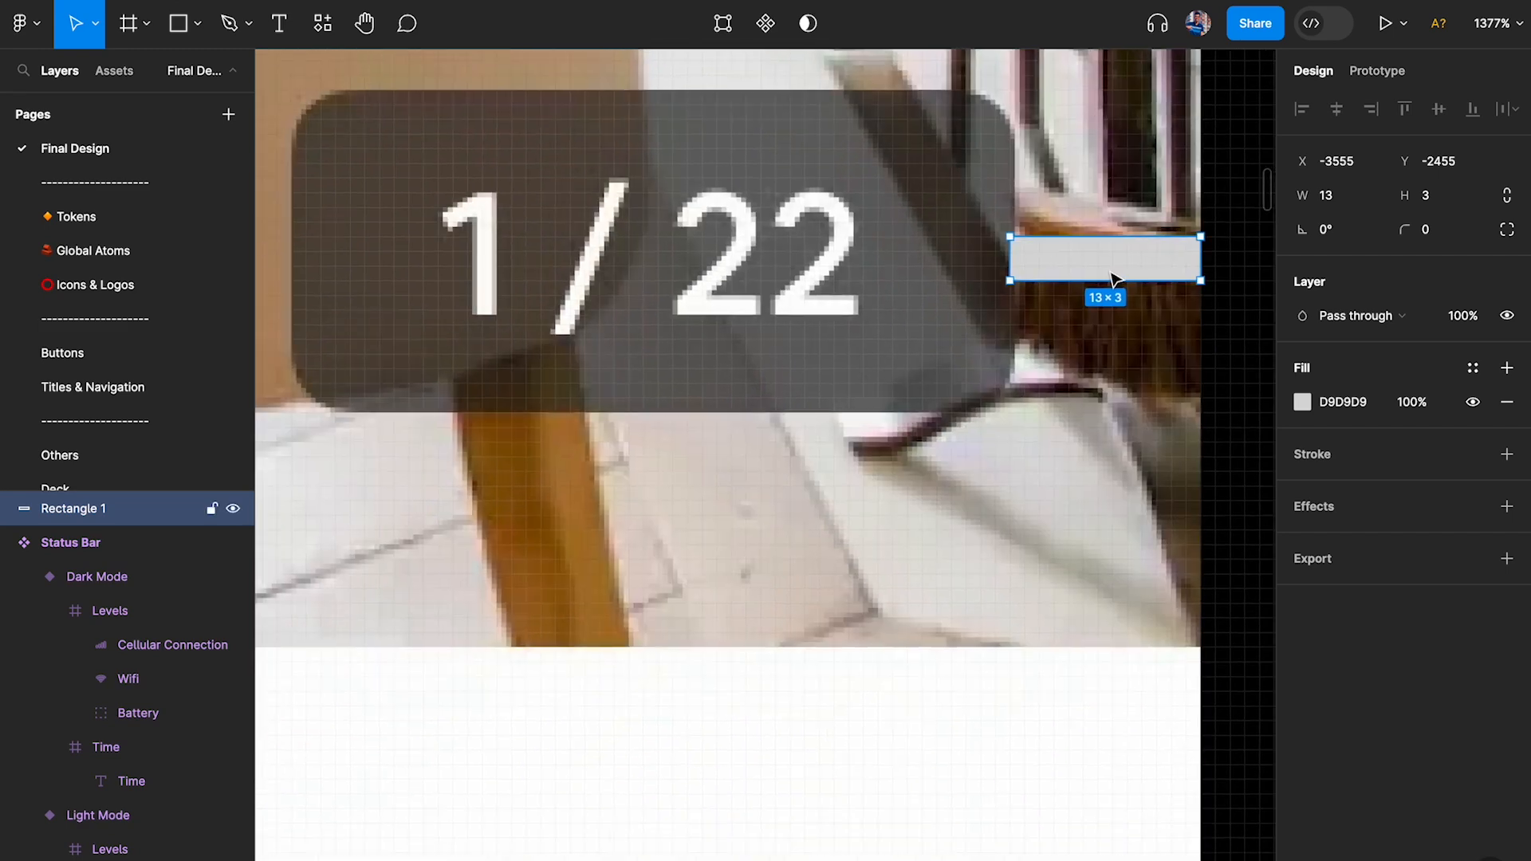
# Measure the gap below the 1 / 22 counter with a 5 × 16 px rectangle and delete both measuring rectangles.
pyautogui.press('r')
pyautogui.moveTo(761, 415); pyautogui.dragTo(838, 652)
pyautogui.scroll(-3, 837, 650)
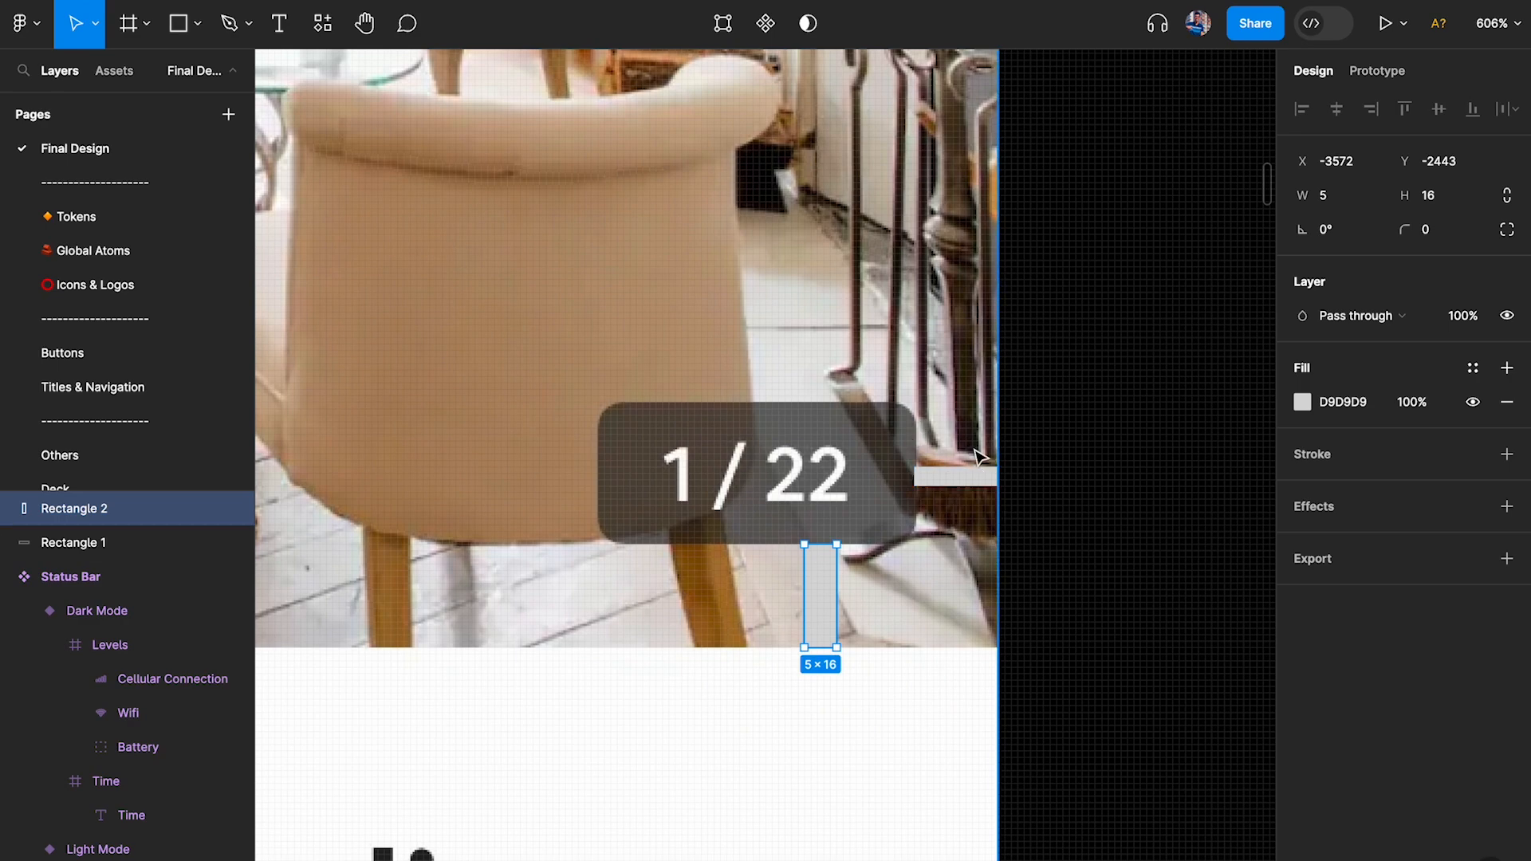
pyautogui.keyDown('shift'); pyautogui.click(985, 477); pyautogui.keyUp('shift')
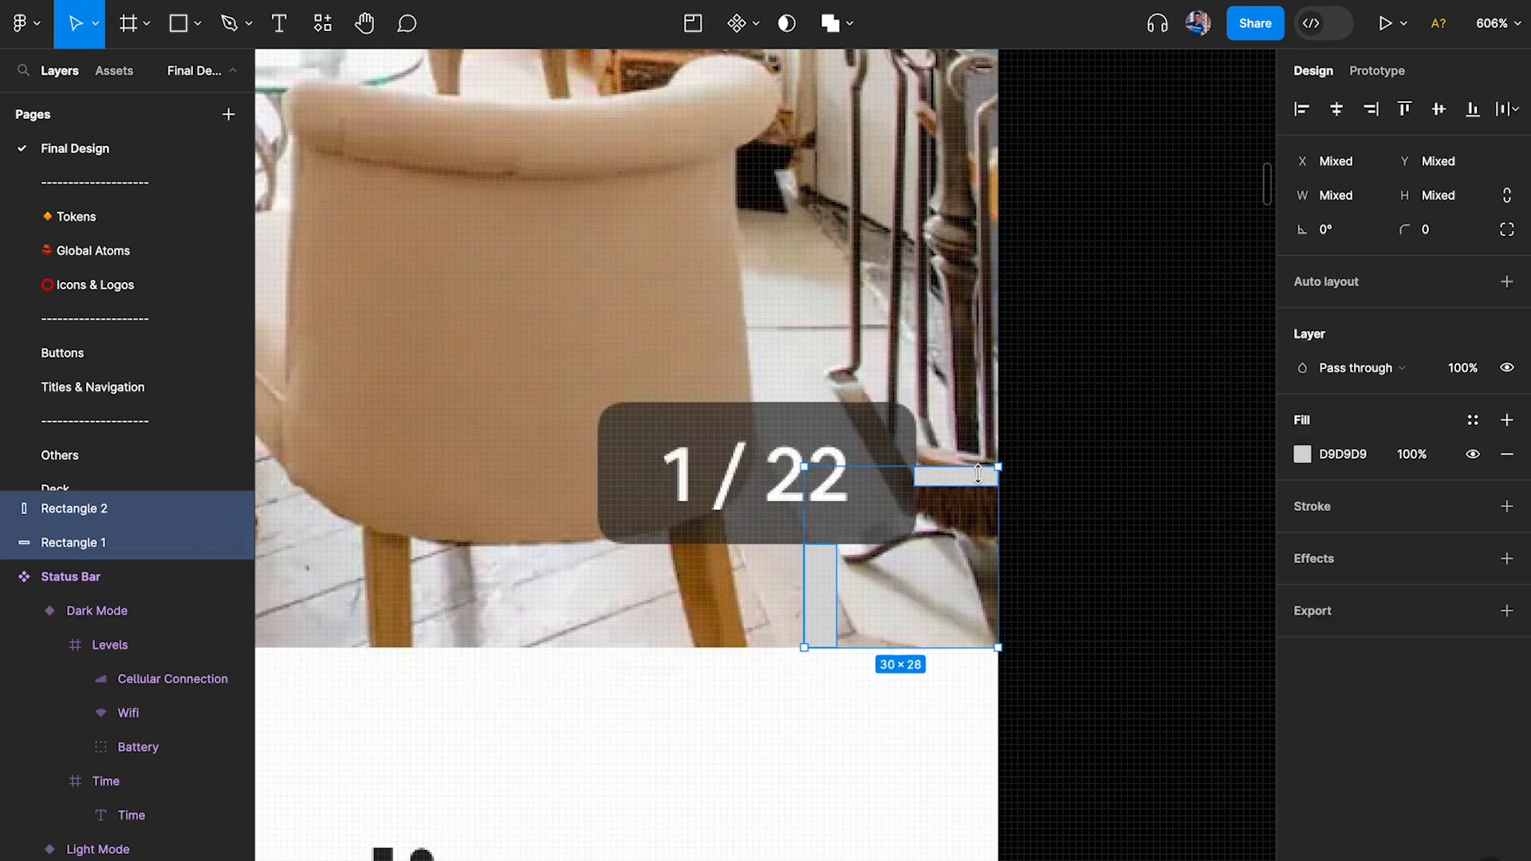
pyautogui.press('Delete')
# Reposition the Counter instance in Frame 2 to X 314 and Y 256.
pyautogui.scroll(-5, 984, 479)
pyautogui.hscroll(-5, 984, 482)
pyautogui.click(621, 476)
pyautogui.scroll(3, 621, 476)
pyautogui.press('alt')
pyautogui.press('Down')
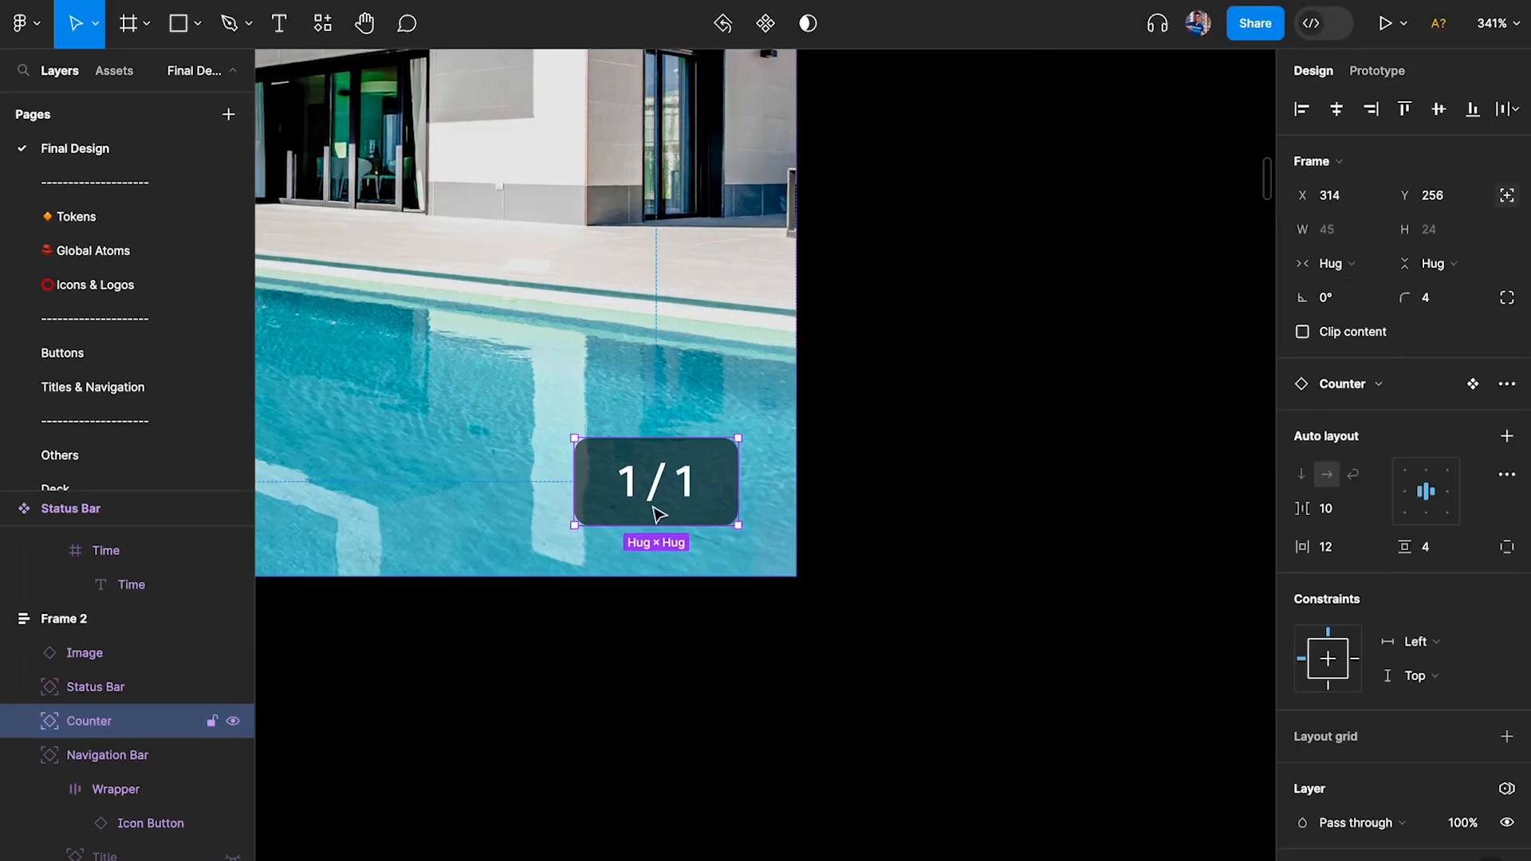
# Check the Counter's distances to the frame edges and nudge it up 2 px to Y 254.
pyautogui.click(688, 348)
pyautogui.click(663, 509)
pyautogui.scroll(3, 693, 578)
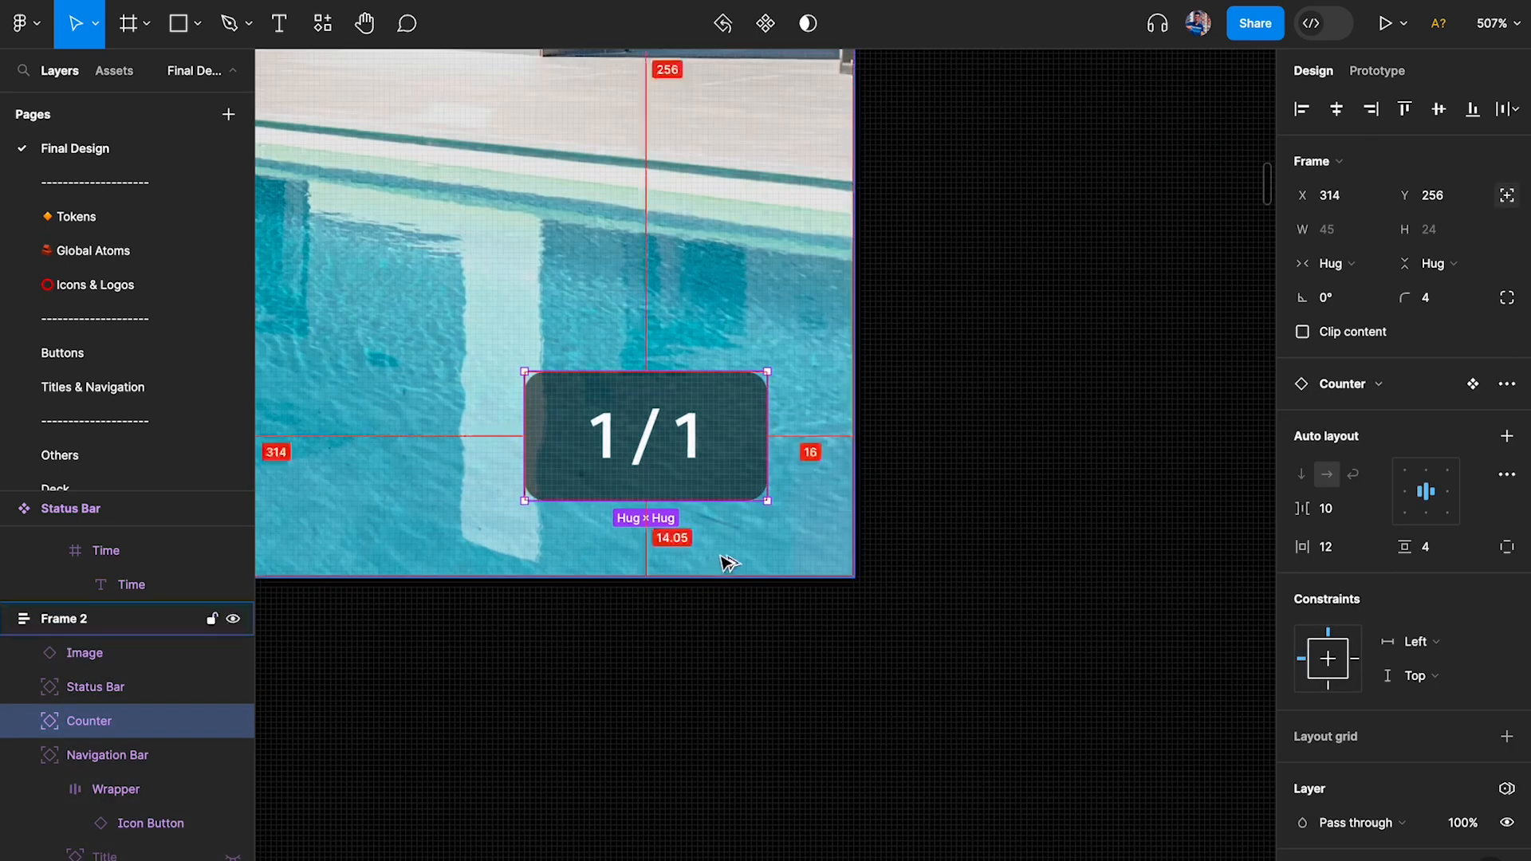
pyautogui.click(724, 557)
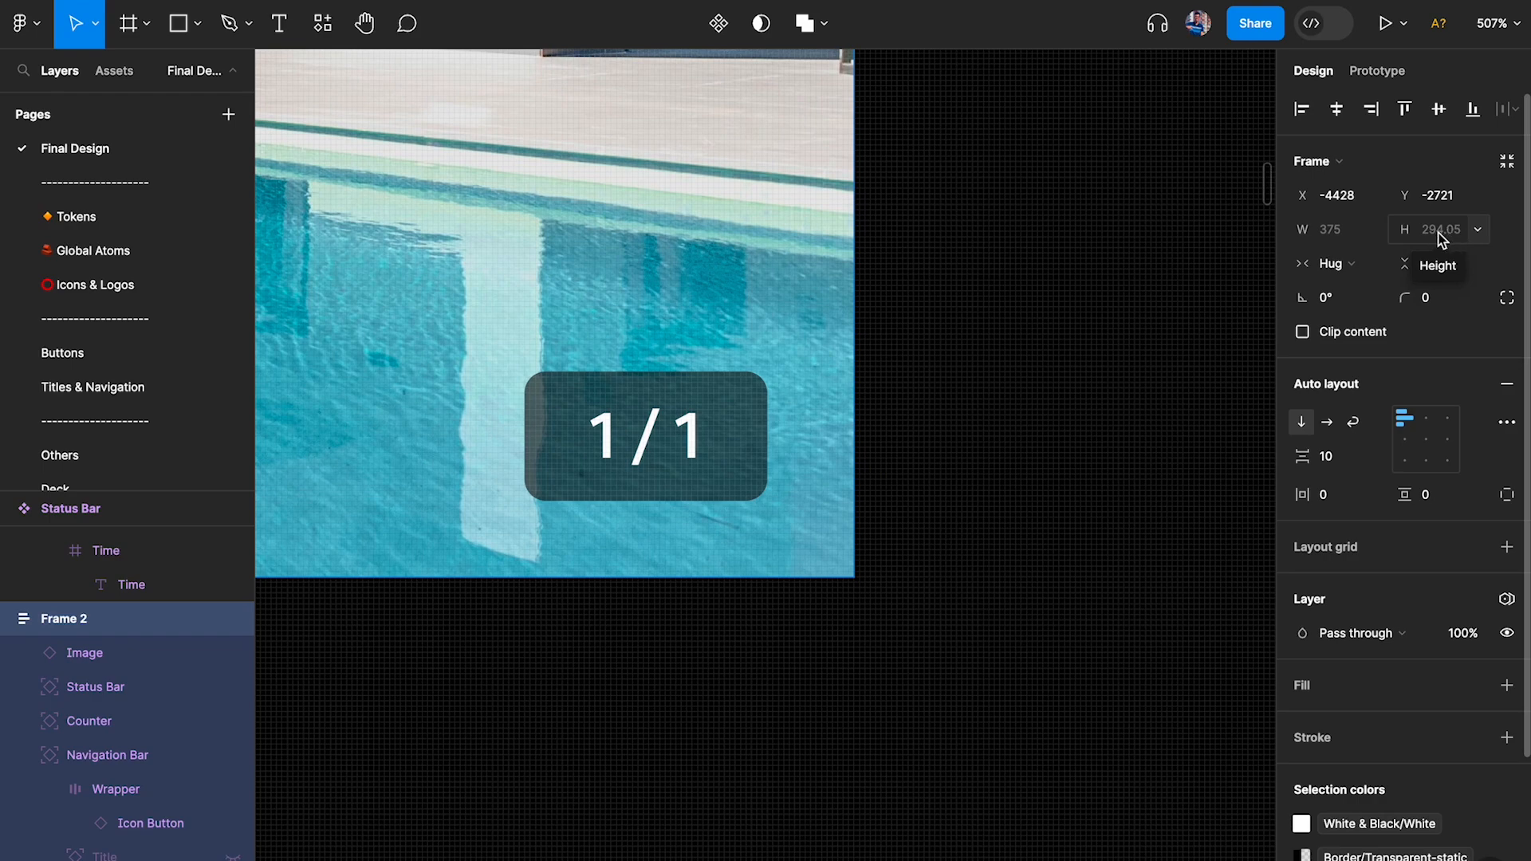
pyautogui.click(738, 482)
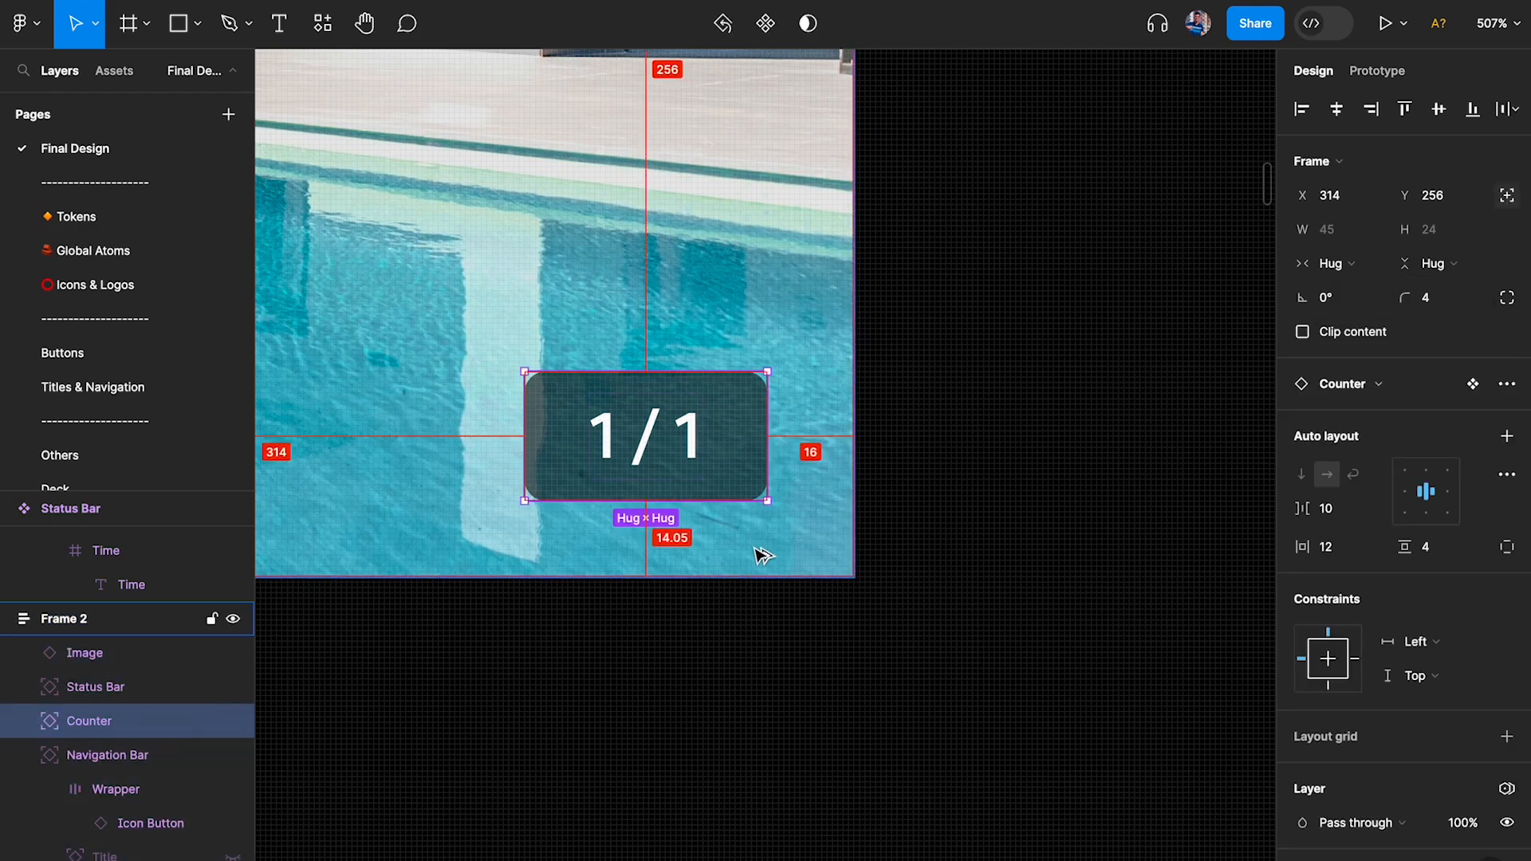
pyautogui.press('Up')
pyautogui.press('Up')
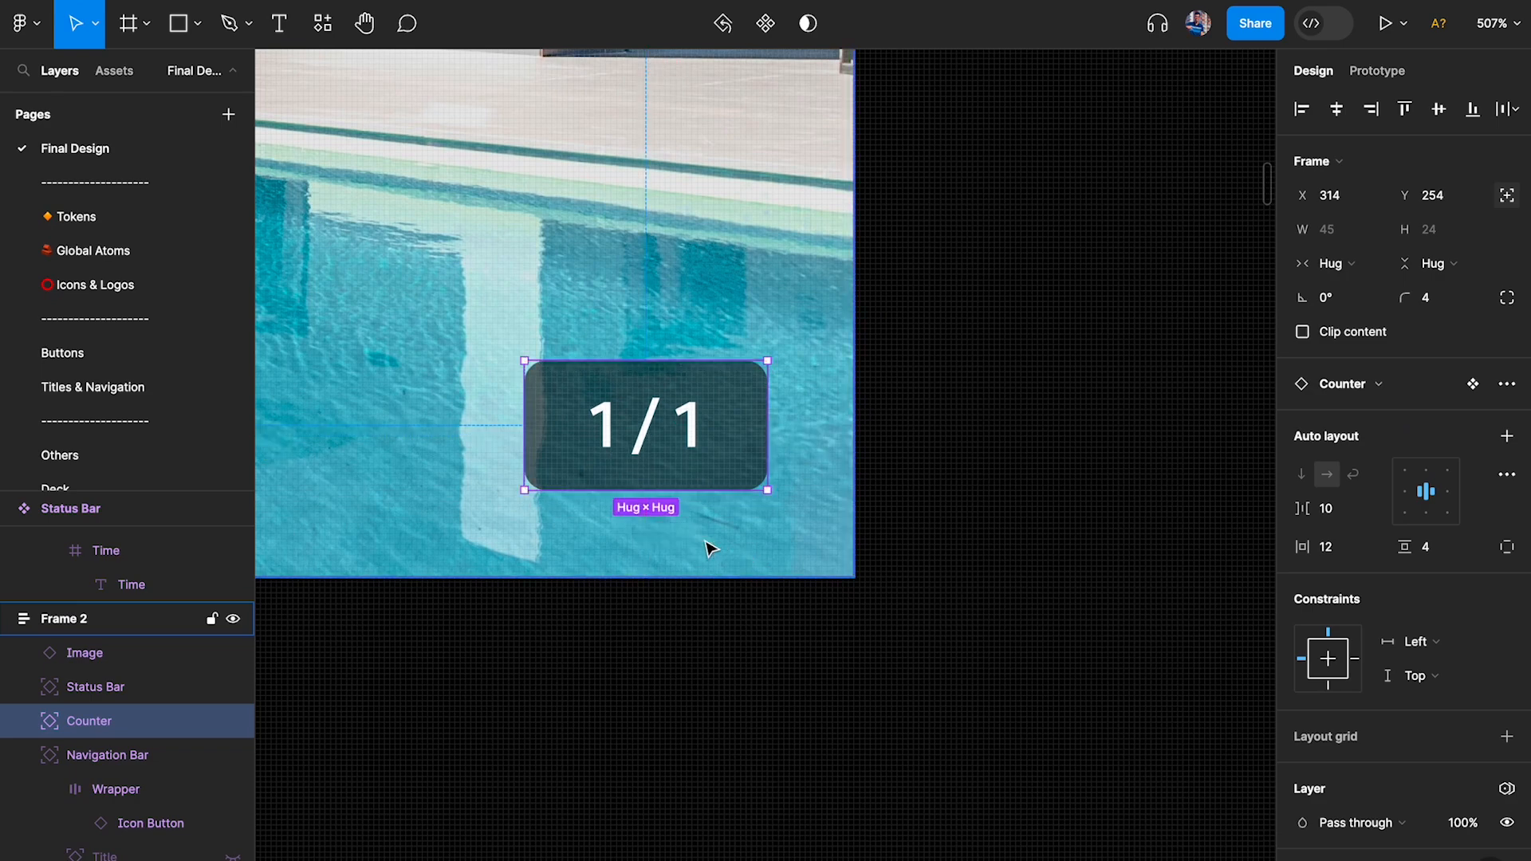
pyautogui.click(922, 447)
# Turn Frame 2 into a component named Hero Card and move it about 137 px further left.
pyautogui.scroll(-10, 923, 447)
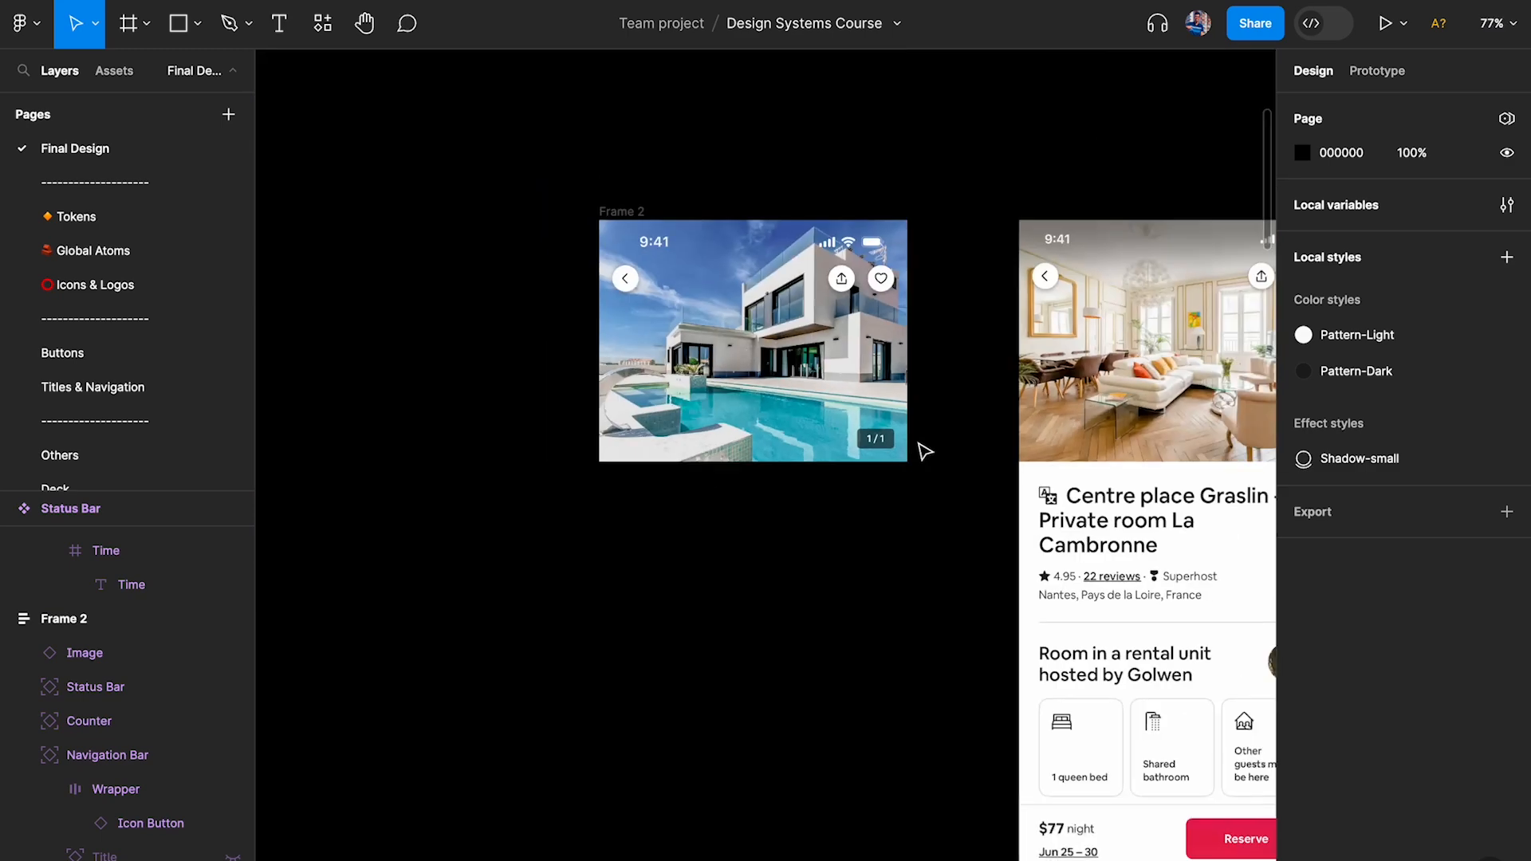
pyautogui.click(610, 209)
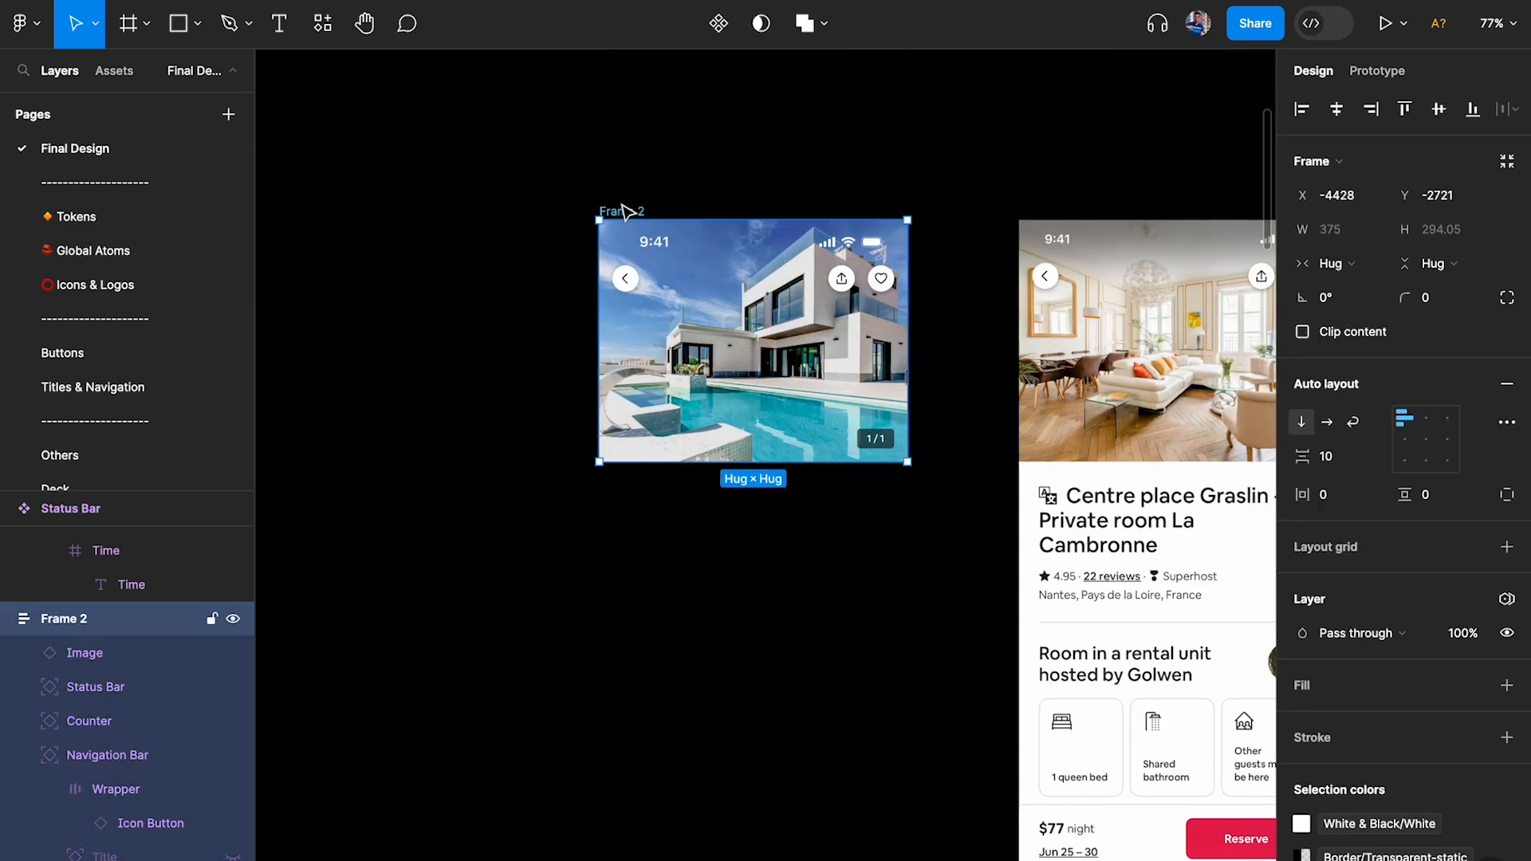
pyautogui.click(718, 23)
pyautogui.doubleClick(638, 211)
pyautogui.write('Hero Card')
pyautogui.press('Return')
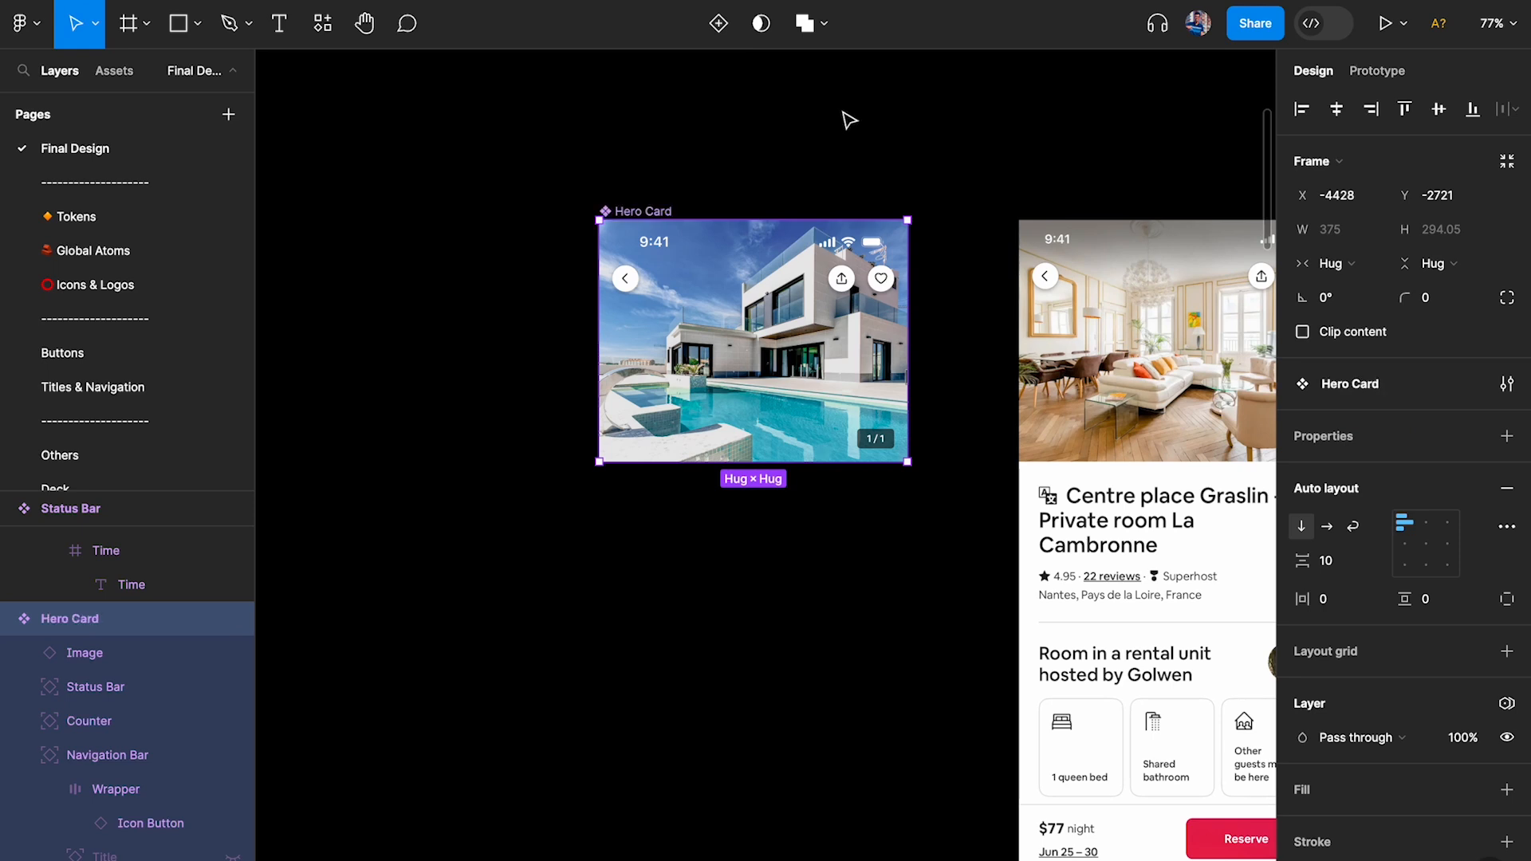
pyautogui.click(753, 171)
pyautogui.moveTo(644, 212); pyautogui.dragTo(484, 207)
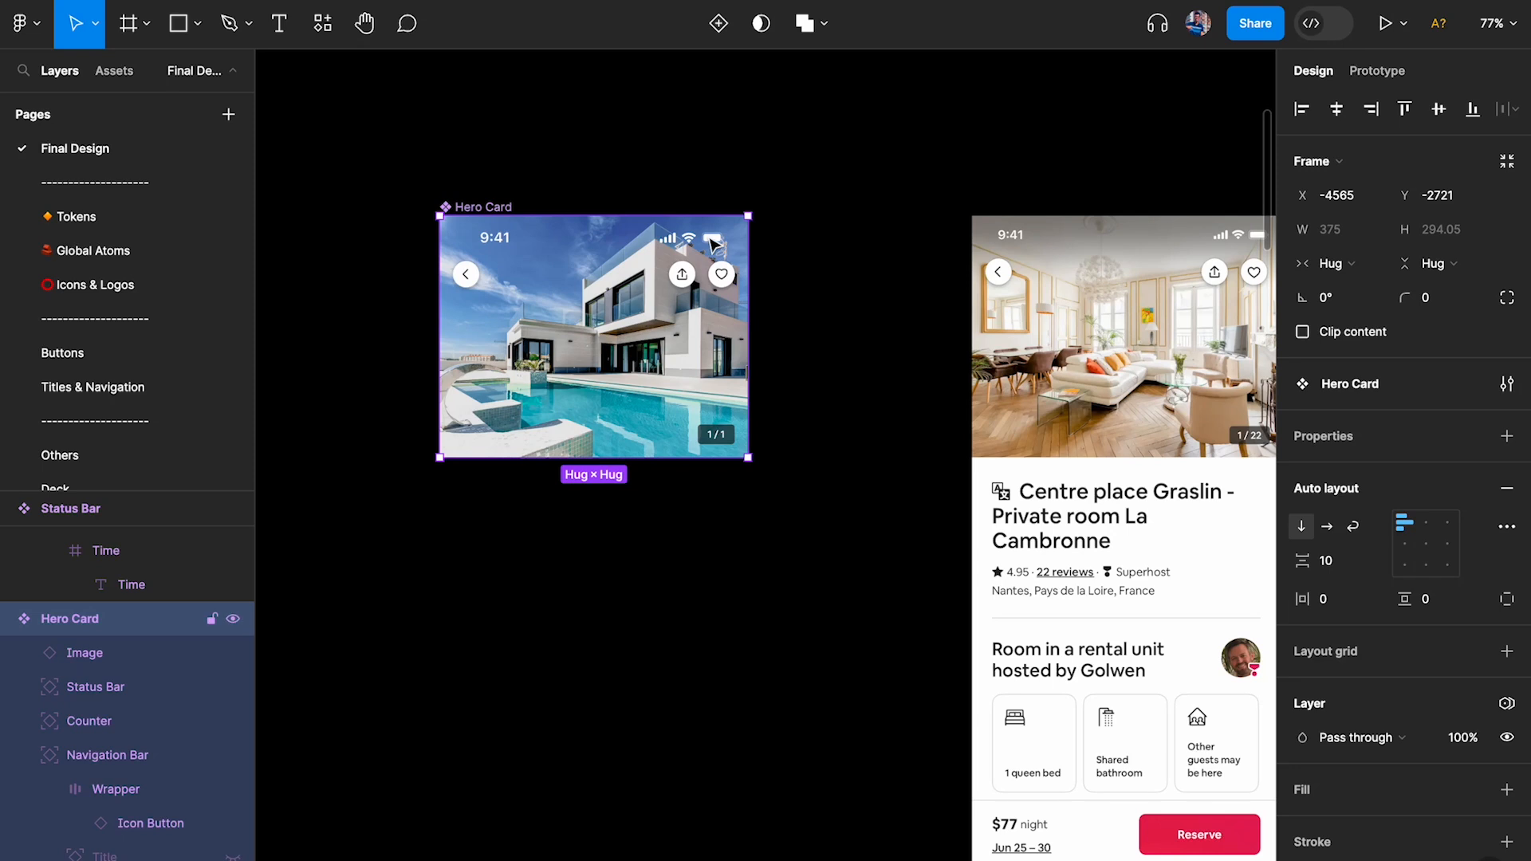
# Try widening the Hero Card component to 560 px and undo the resize.
pyautogui.moveTo(750, 251); pyautogui.dragTo(900, 248)
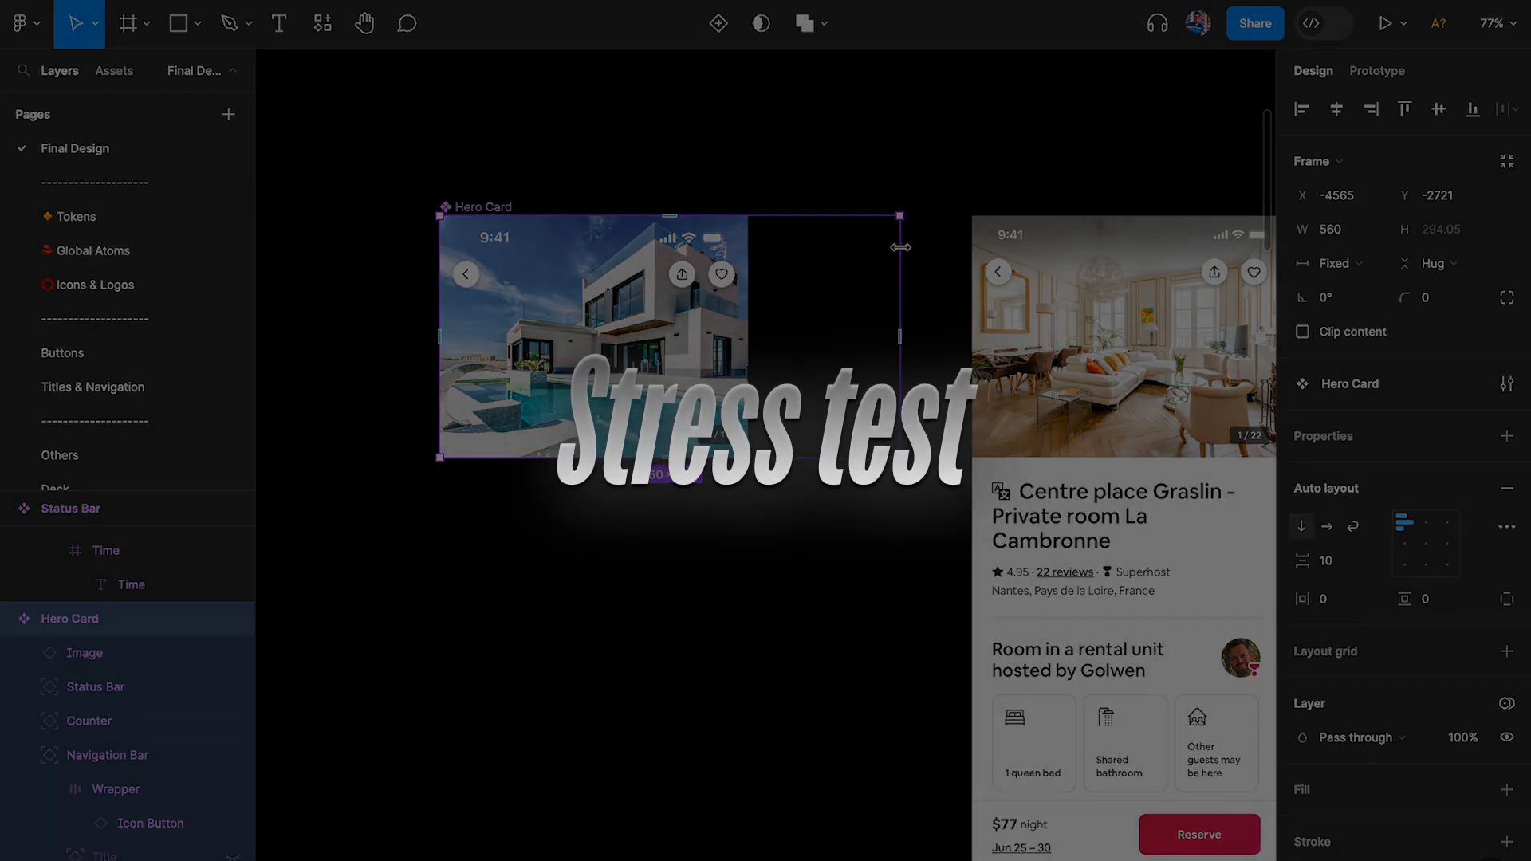
pyautogui.hotkey('ctrl', 'z')
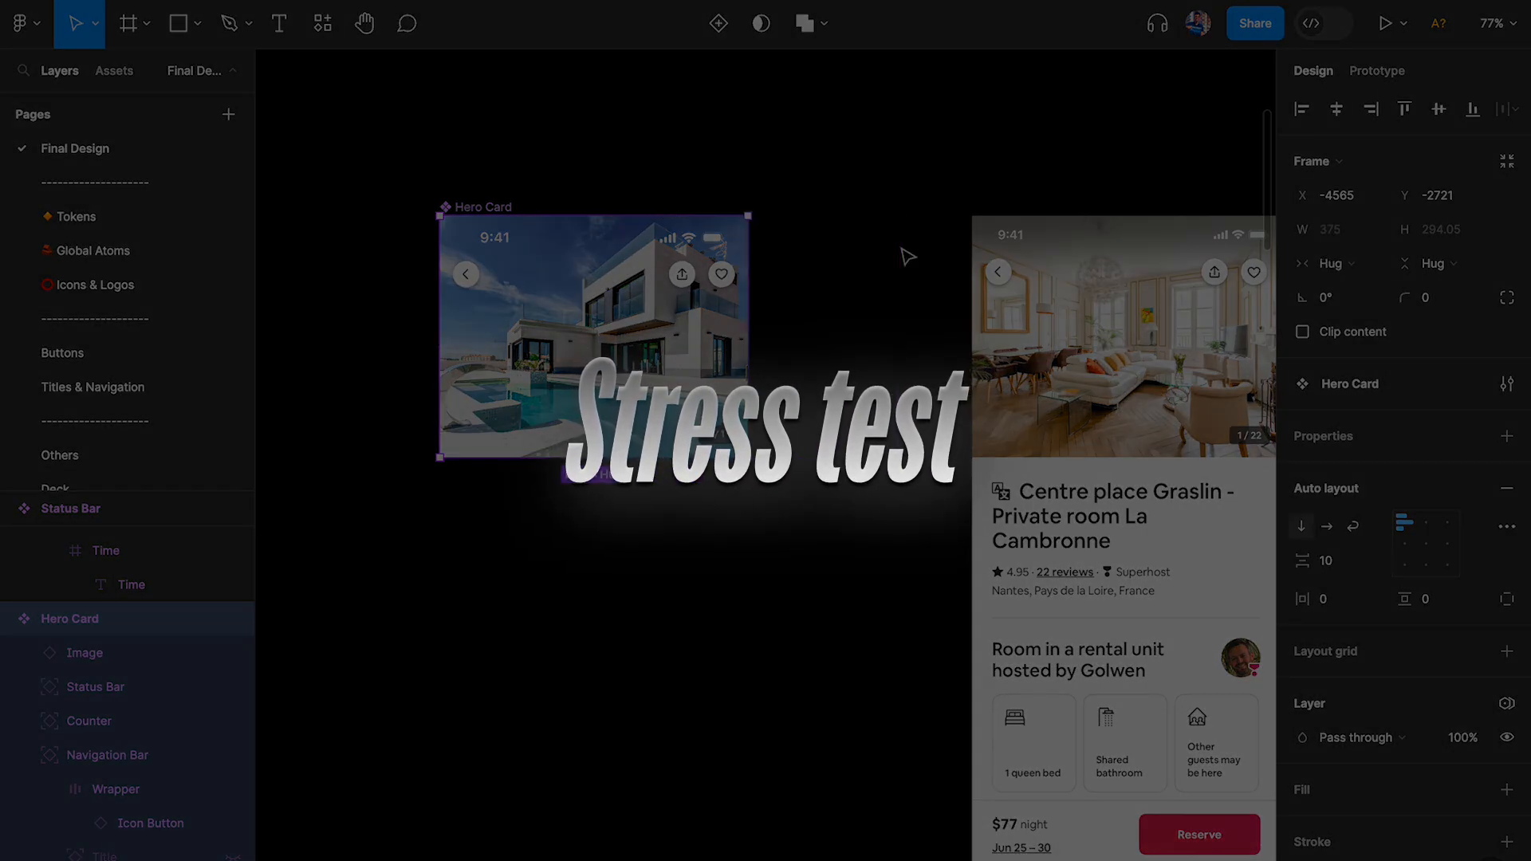
# Set the horizontal sizing of the Image instance inside the Hero Card component to Fill container.
pyautogui.click(84, 653)
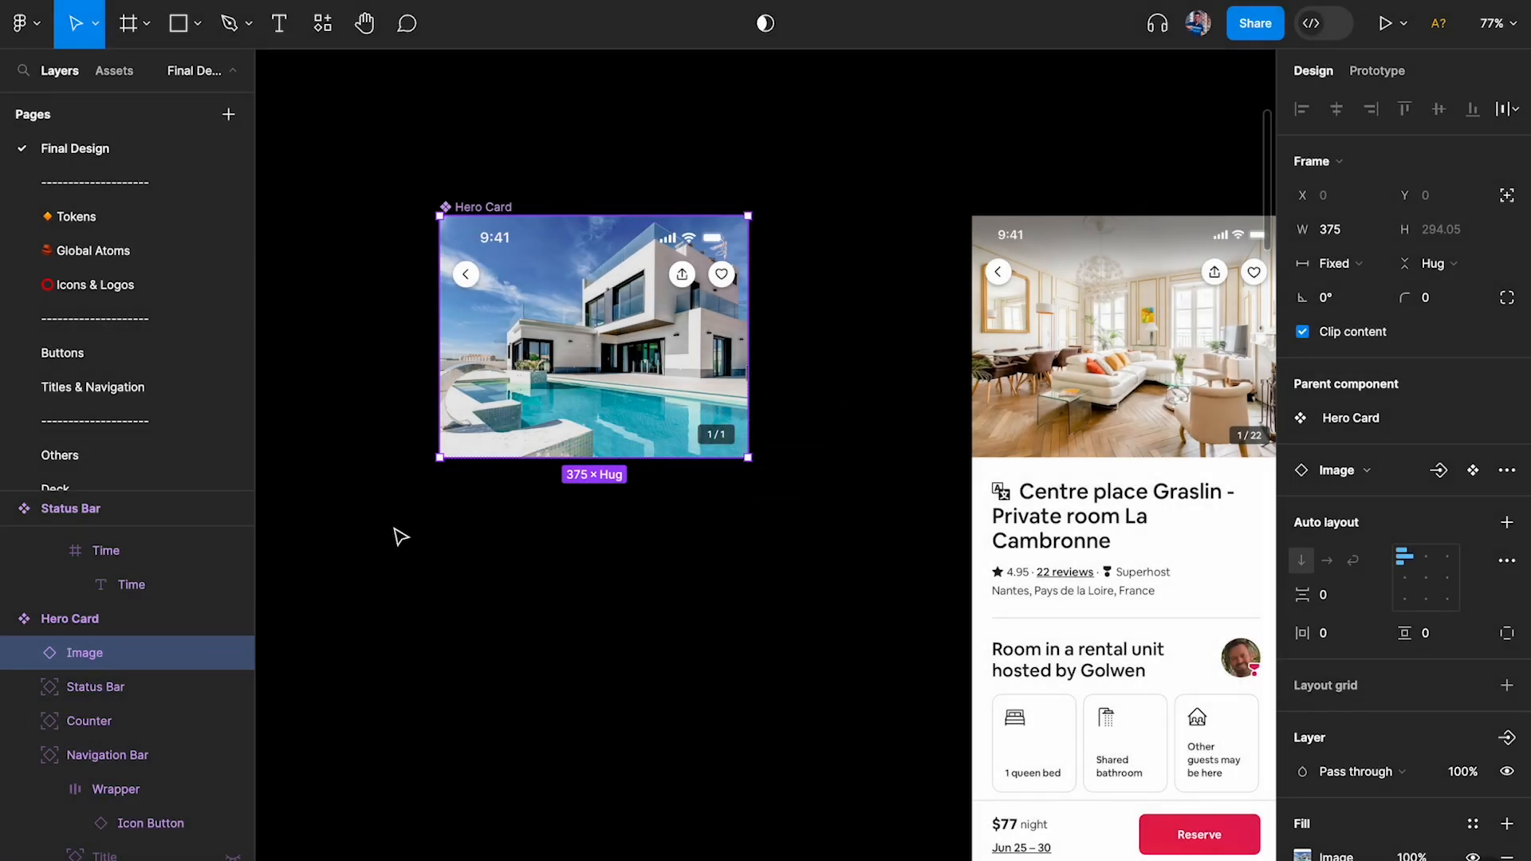
pyautogui.click(1340, 265)
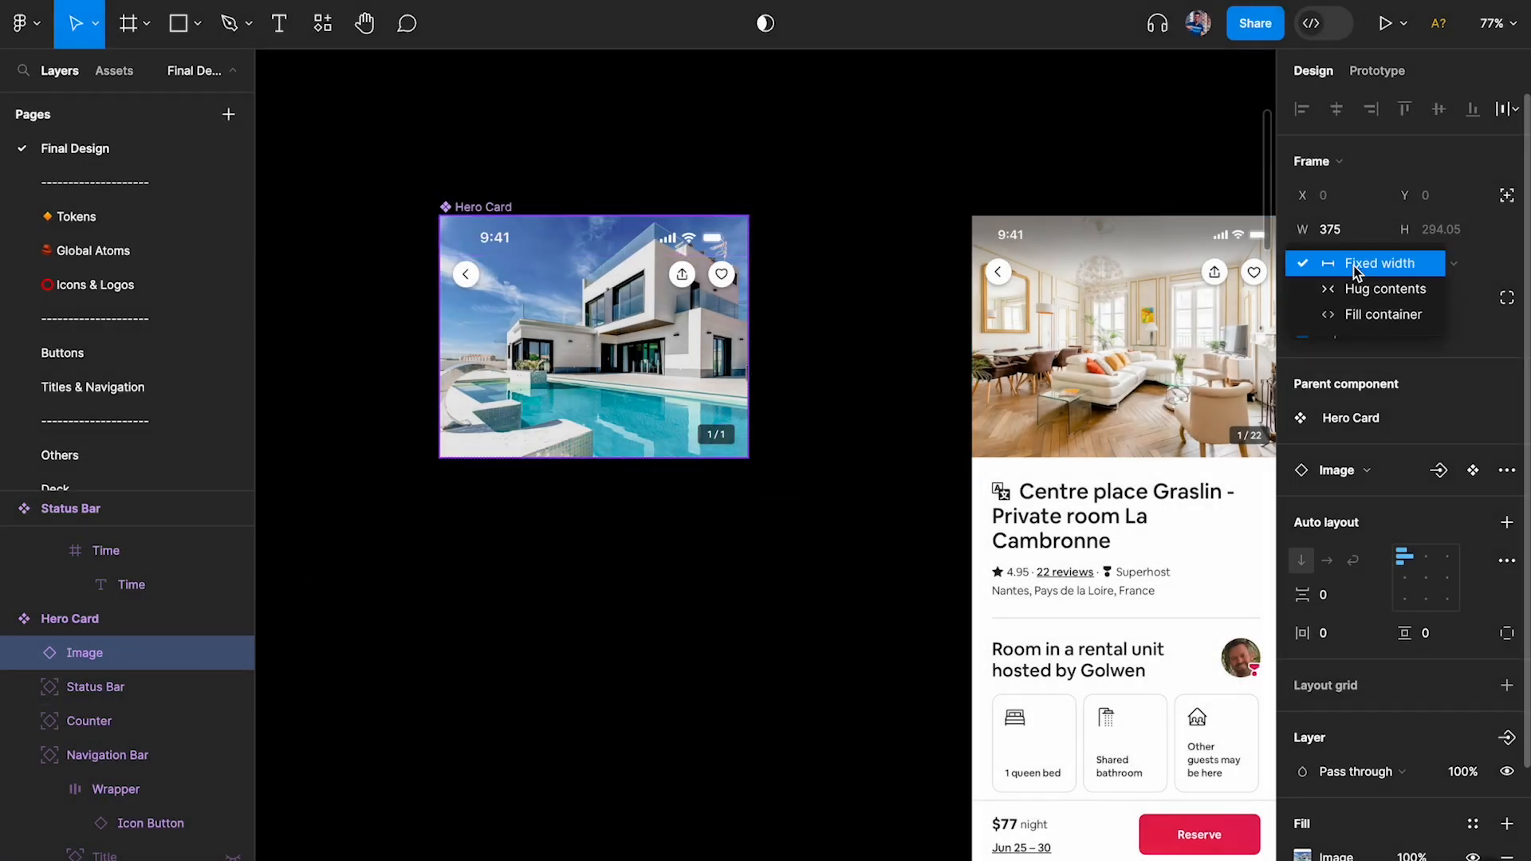
pyautogui.click(1355, 316)
pyautogui.click(844, 338)
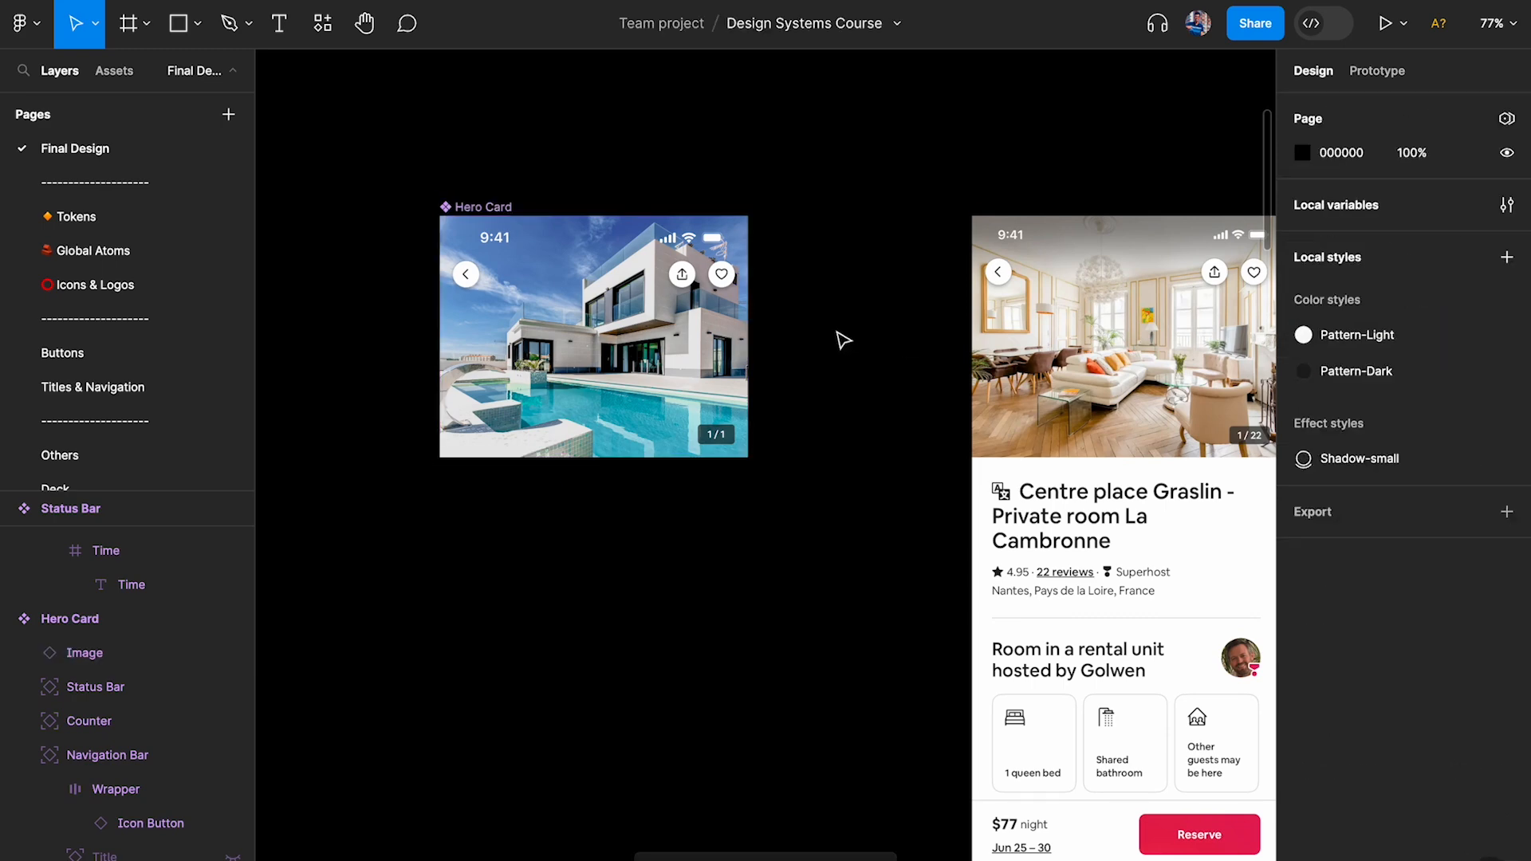
# Try widening the Hero Card component to test how its image resizes, and undo the resize.
pyautogui.click(511, 216)
pyautogui.moveTo(751, 268); pyautogui.dragTo(898, 260)
pyautogui.hotkey('ctrl', 'z')
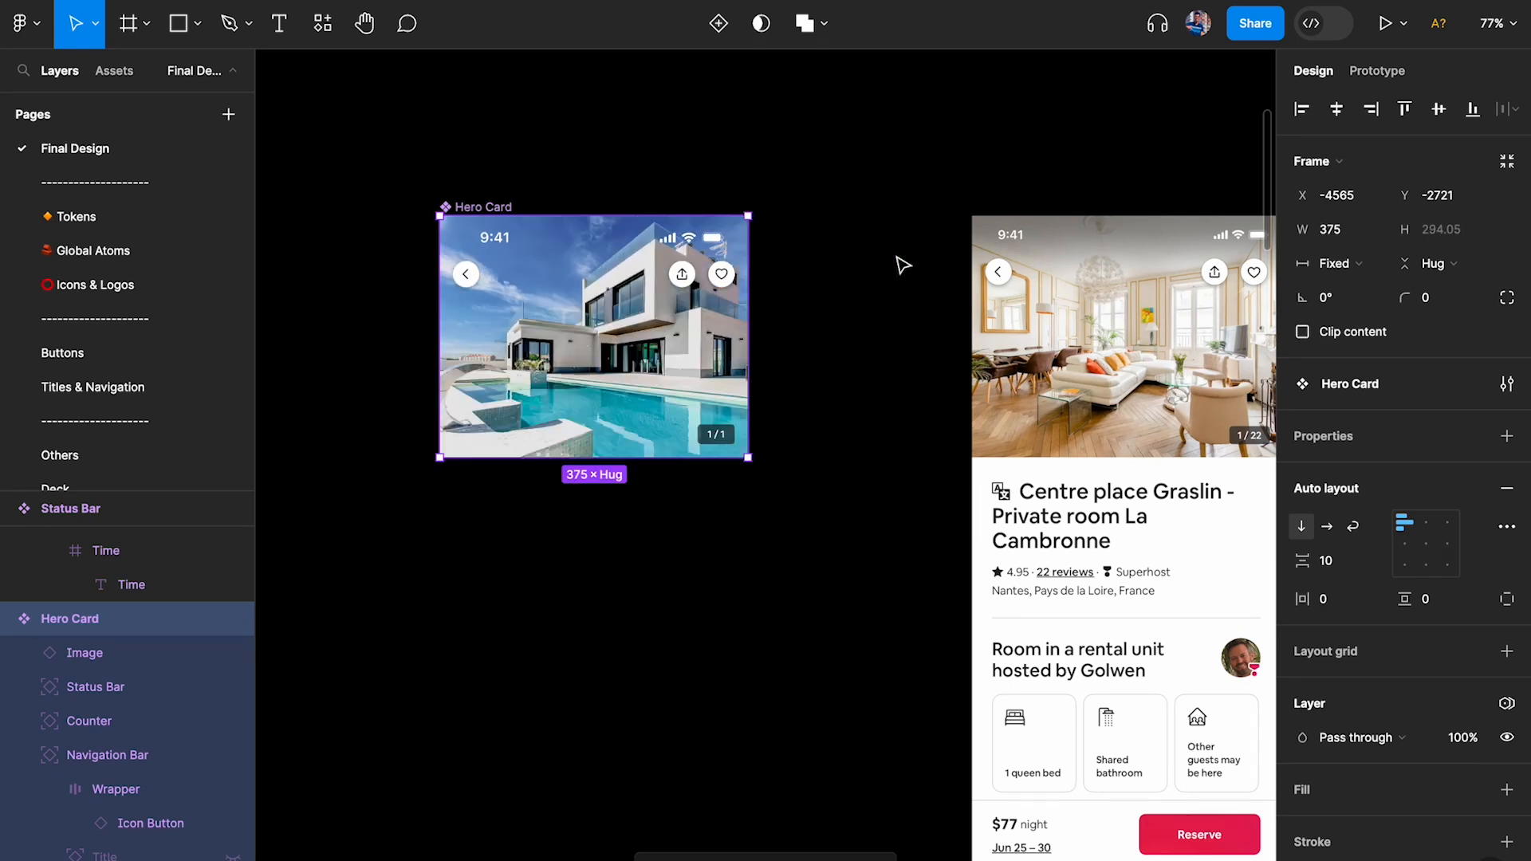
# Place an instance of Hero Card below the main component, aligned at X -4565 and Y -2368, and widen it to 498 px.
pyautogui.moveTo(499, 207); pyautogui.dragTo(525, 510)
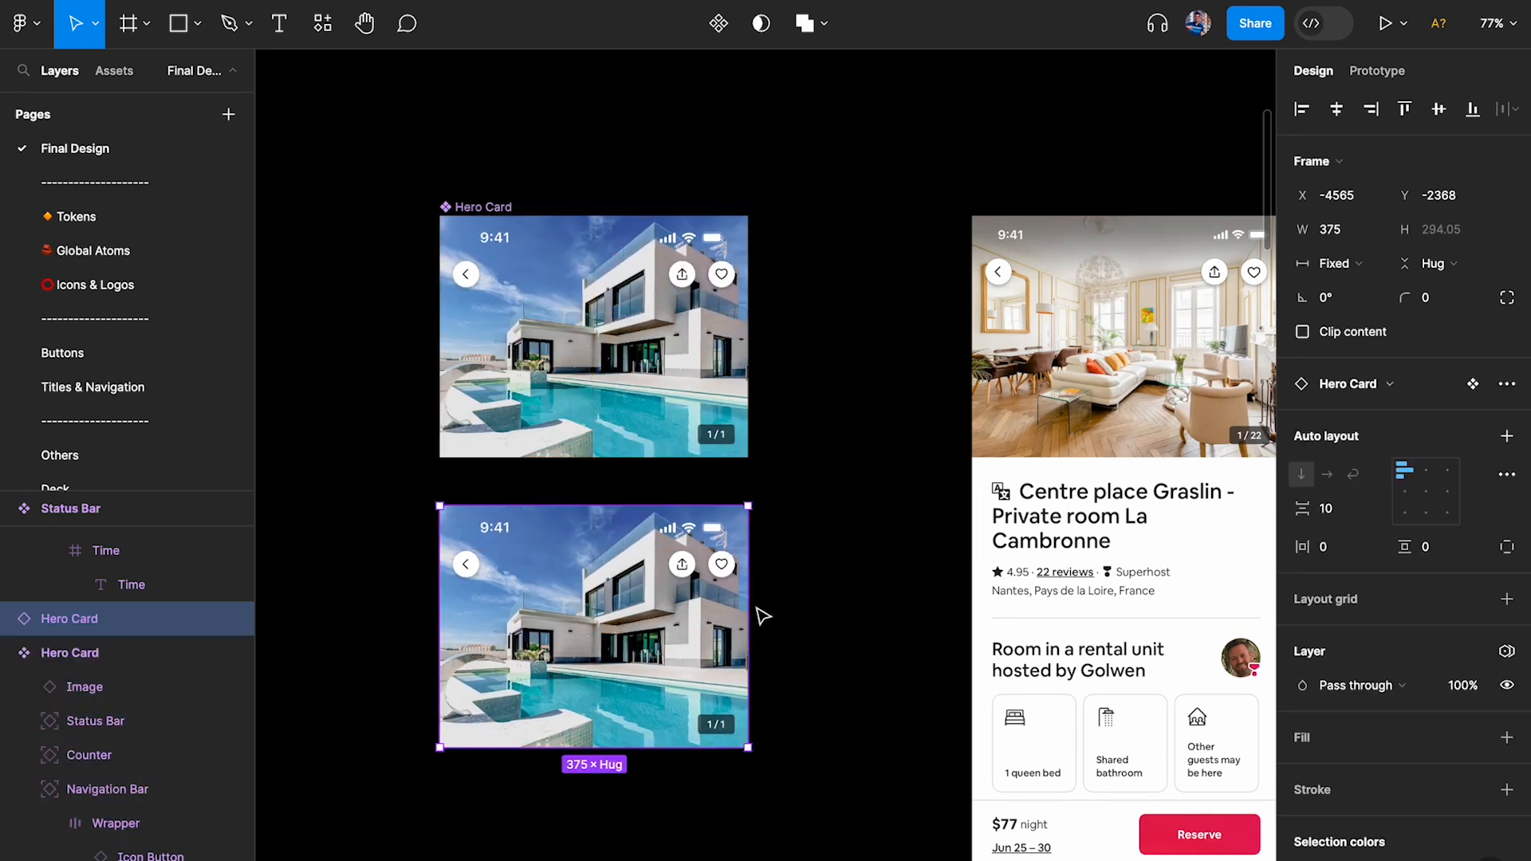
pyautogui.moveTo(746, 597); pyautogui.dragTo(849, 554)
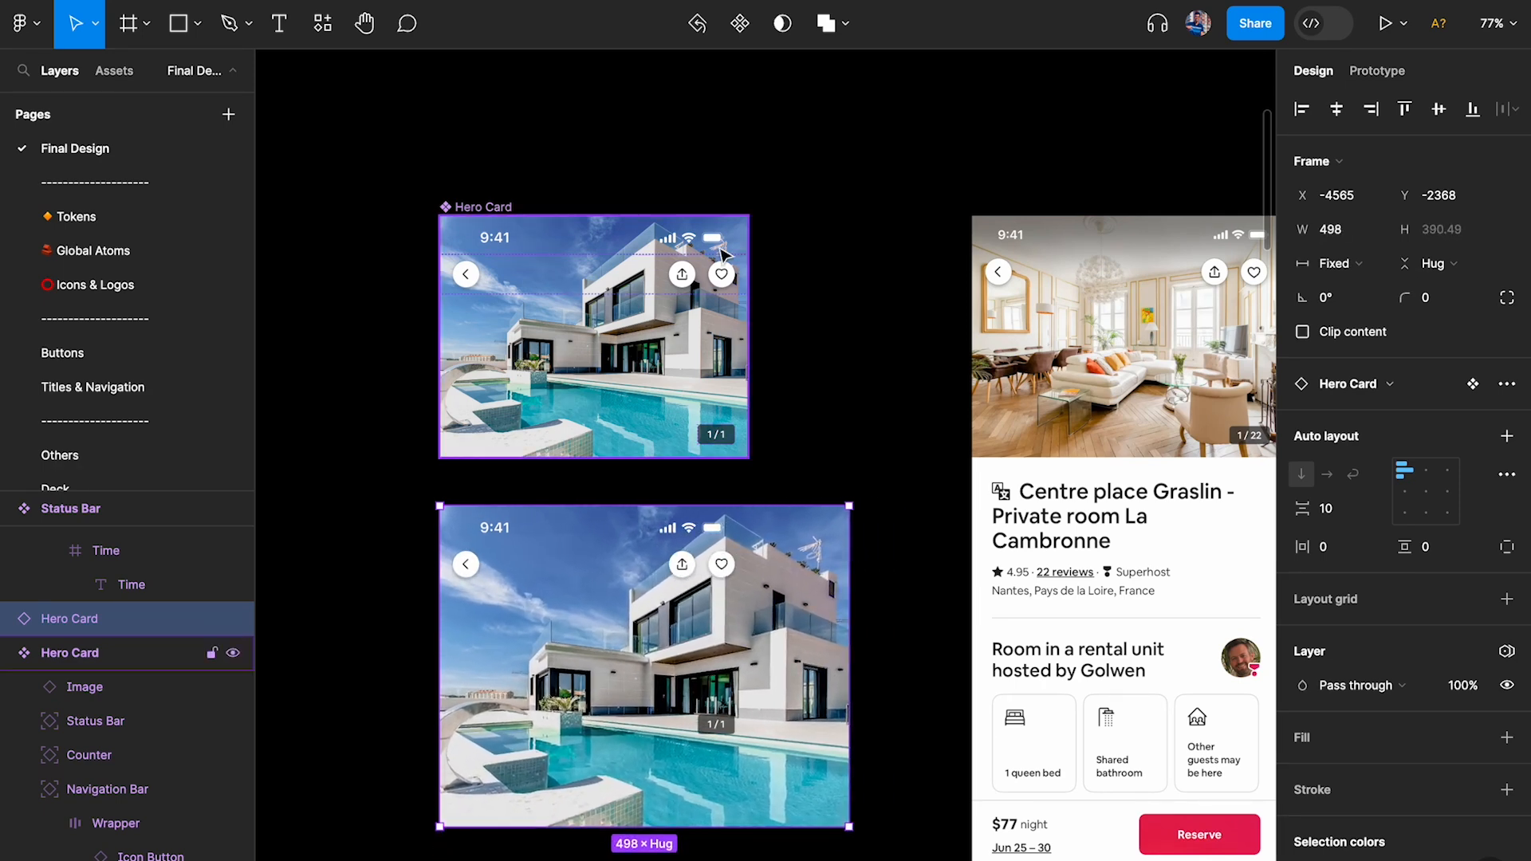
# Set the horizontal constraint of the main component's Status Bar to Left and right and check the Status Bar in the widened instance.
pyautogui.click(677, 249)
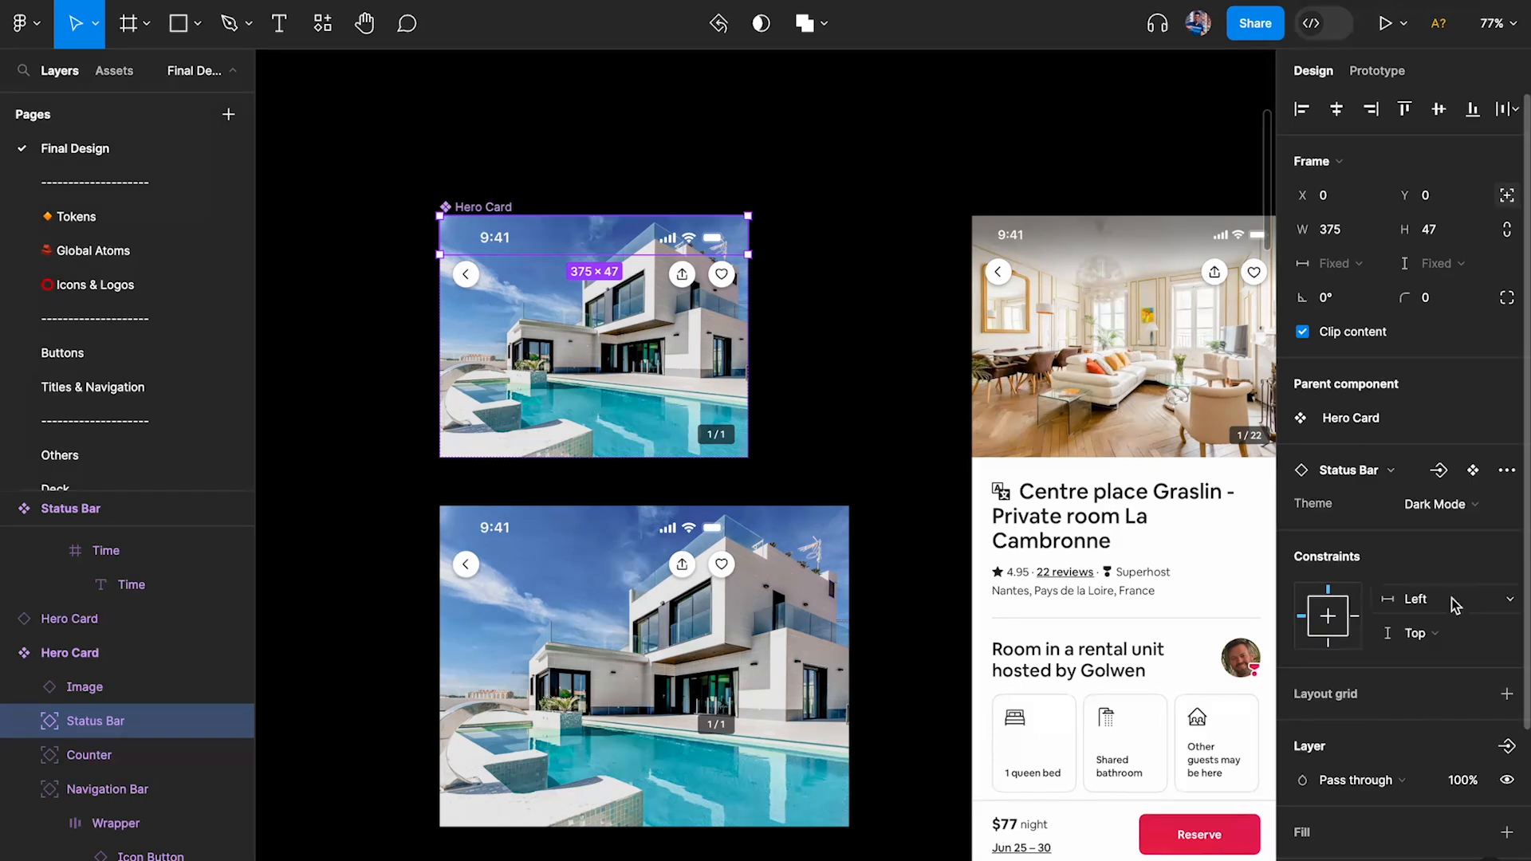
pyautogui.click(1415, 603)
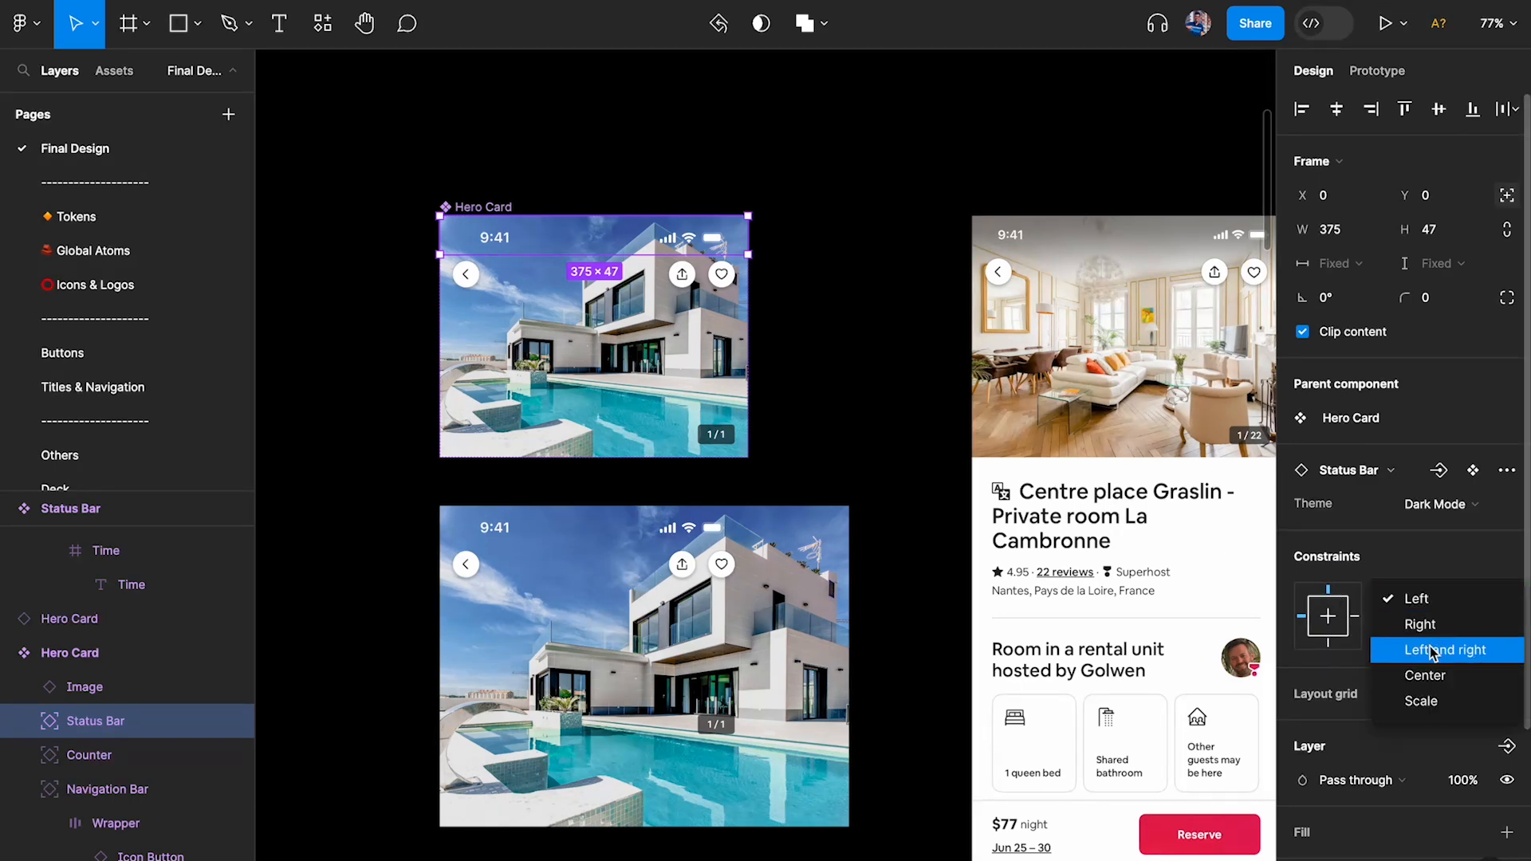
pyautogui.click(1433, 646)
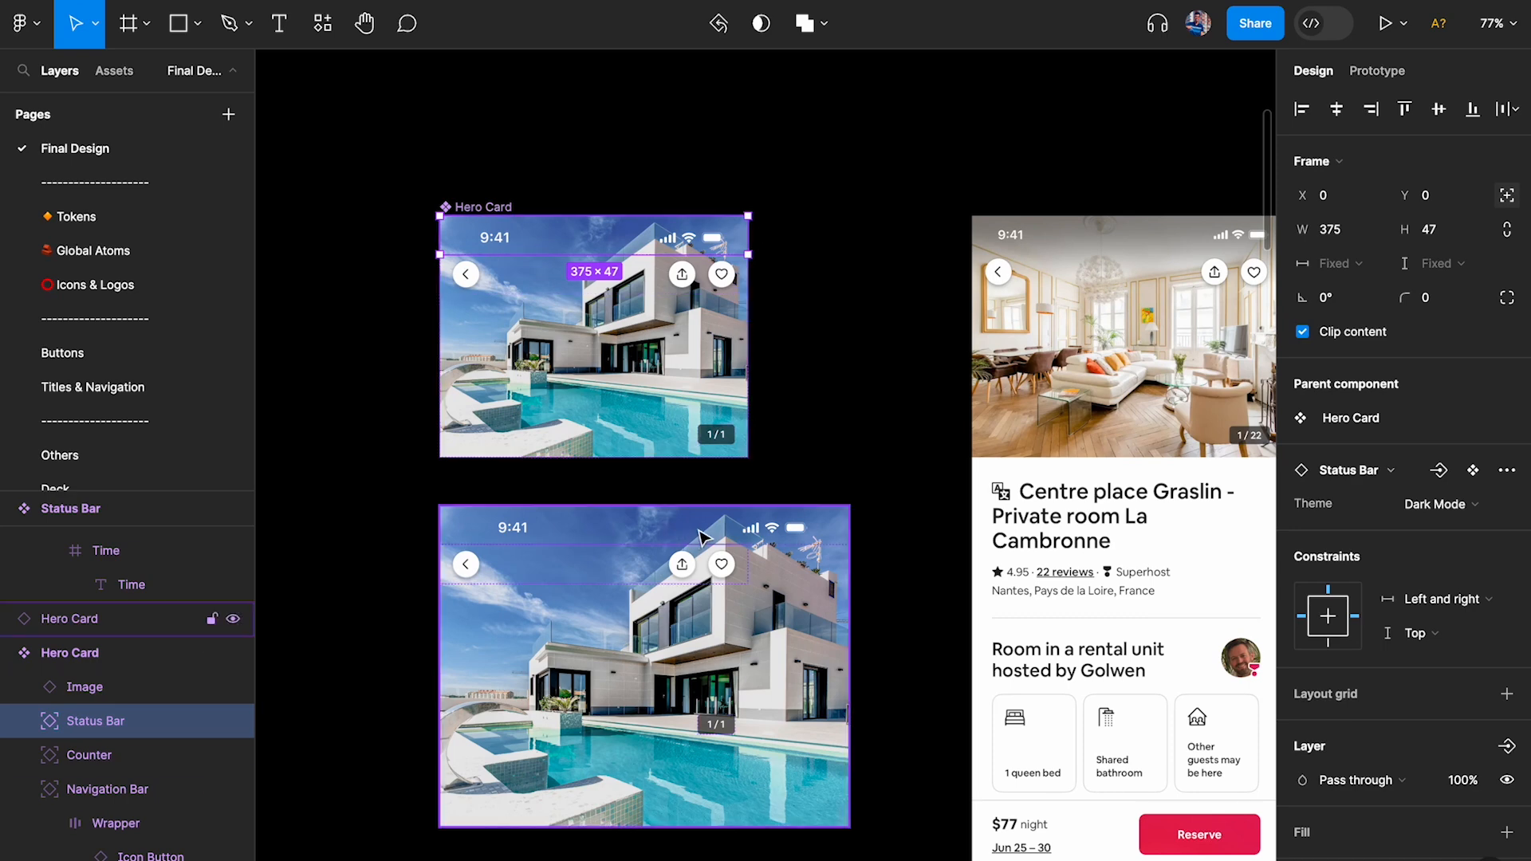
pyautogui.click(702, 536)
pyautogui.click(699, 232)
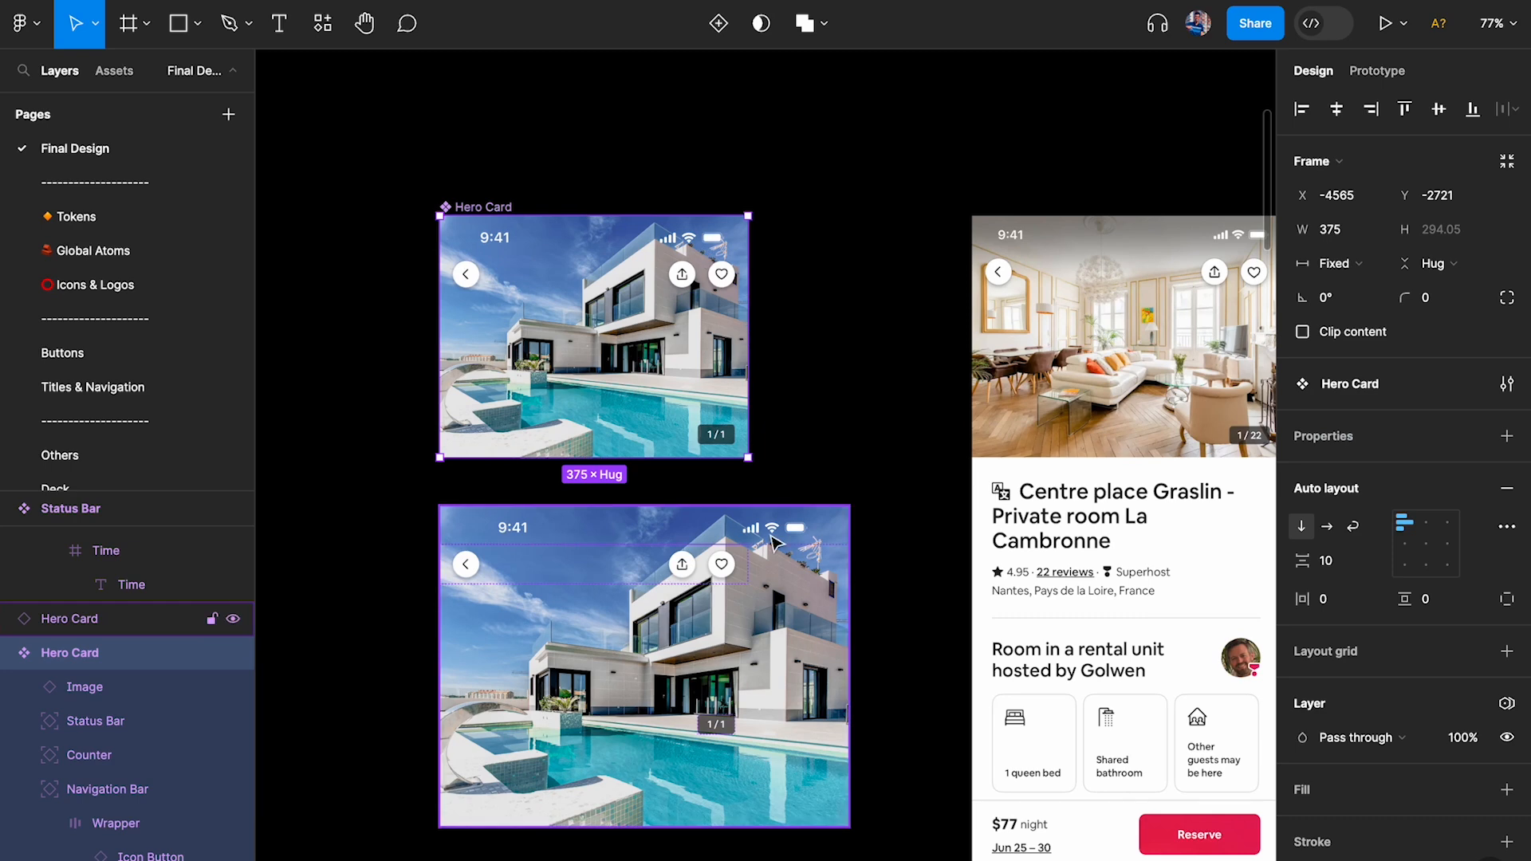
pyautogui.click(802, 537)
pyautogui.click(806, 536)
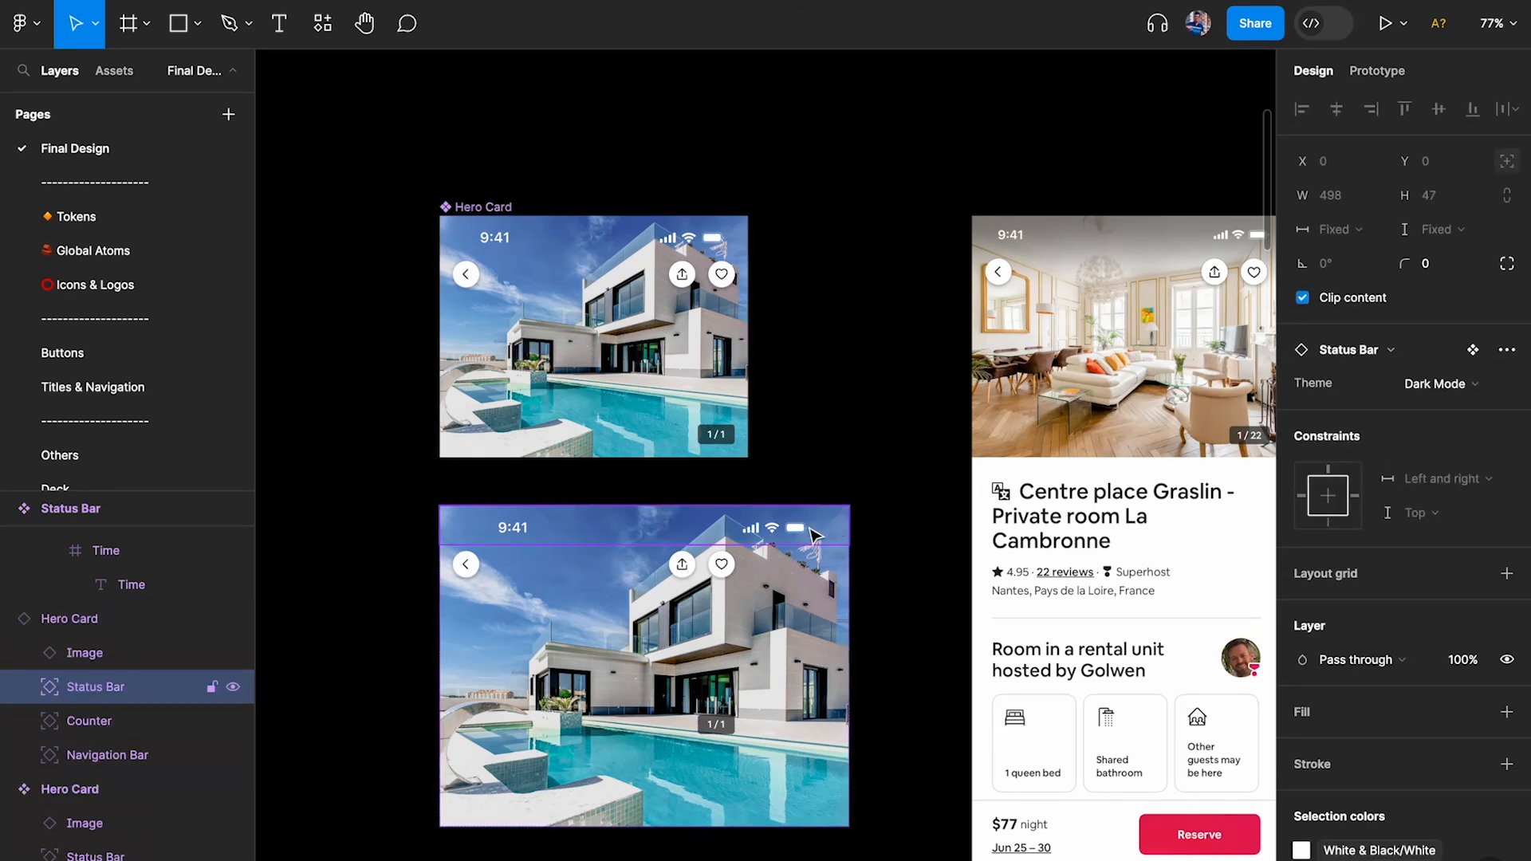
# Set the horizontal constraint of the Navigation Bar in the main Hero Card component to Left and right.
pyautogui.click(696, 284)
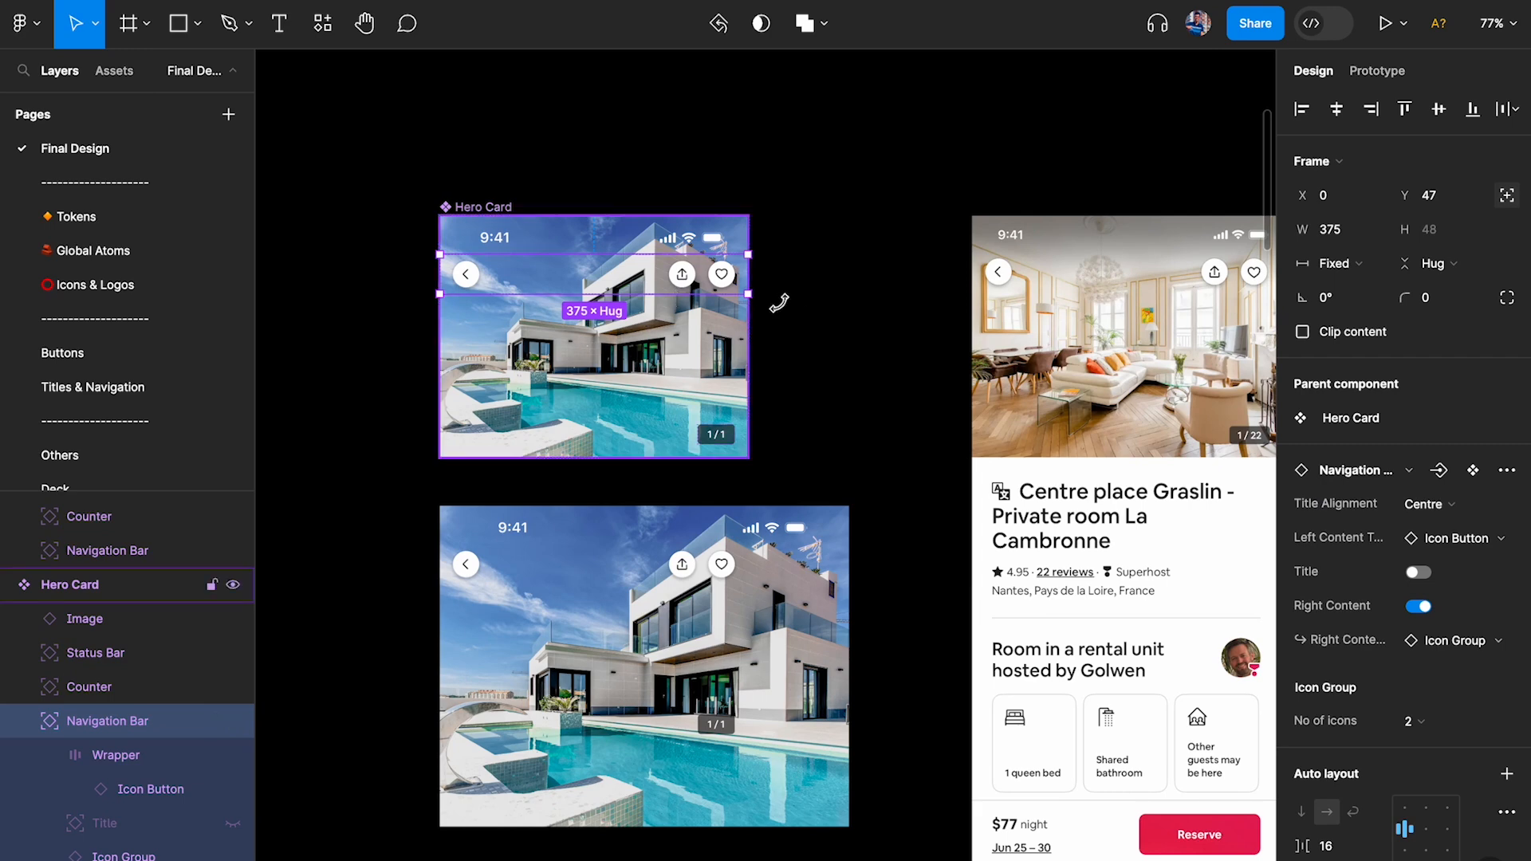
pyautogui.scroll(-1, 1429, 643)
pyautogui.scroll(-5, 1430, 654)
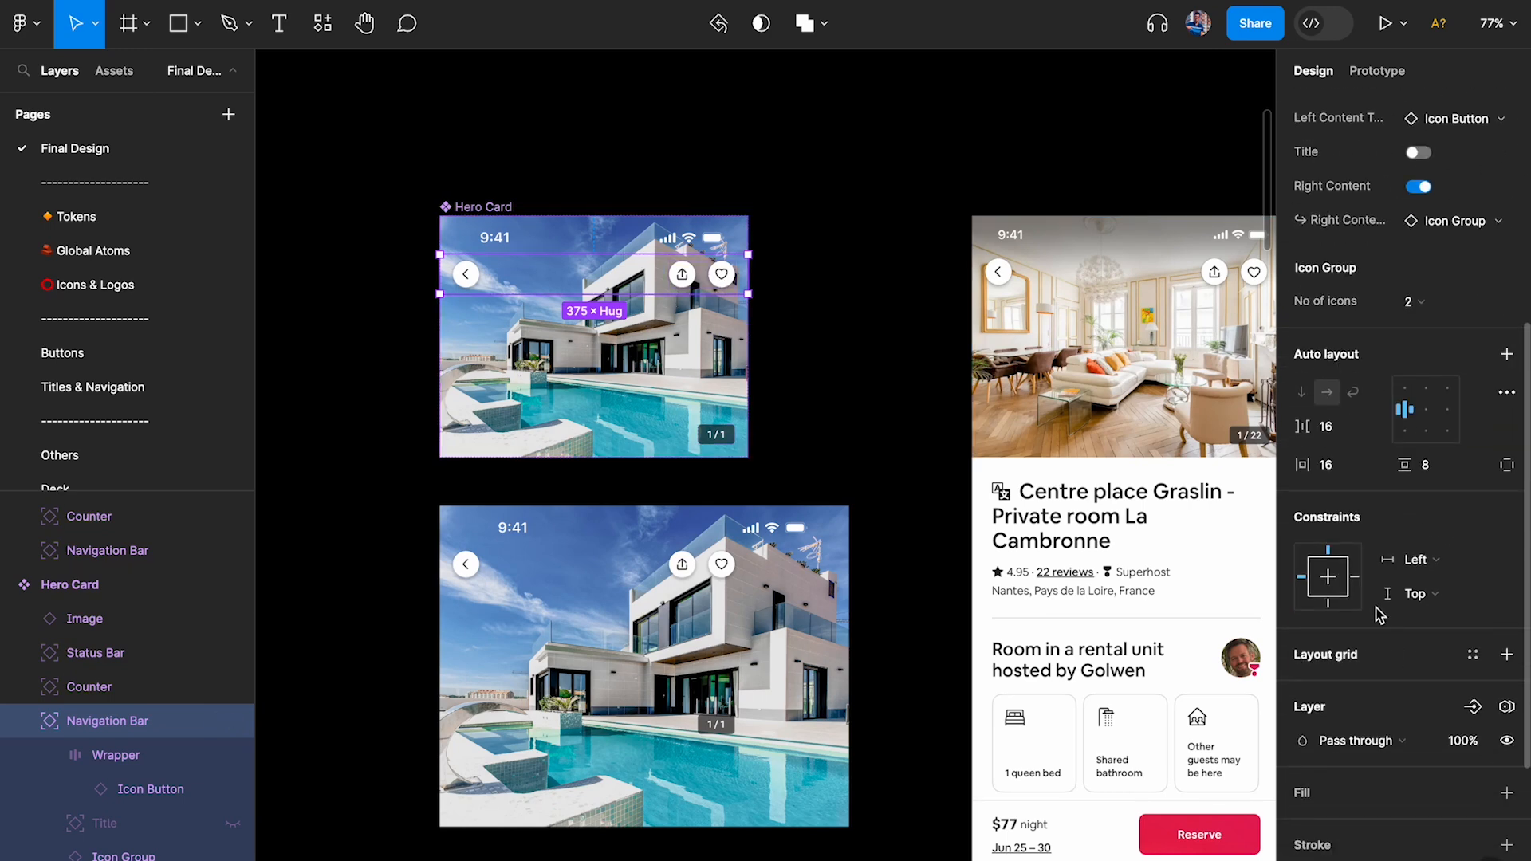
pyautogui.click(1415, 563)
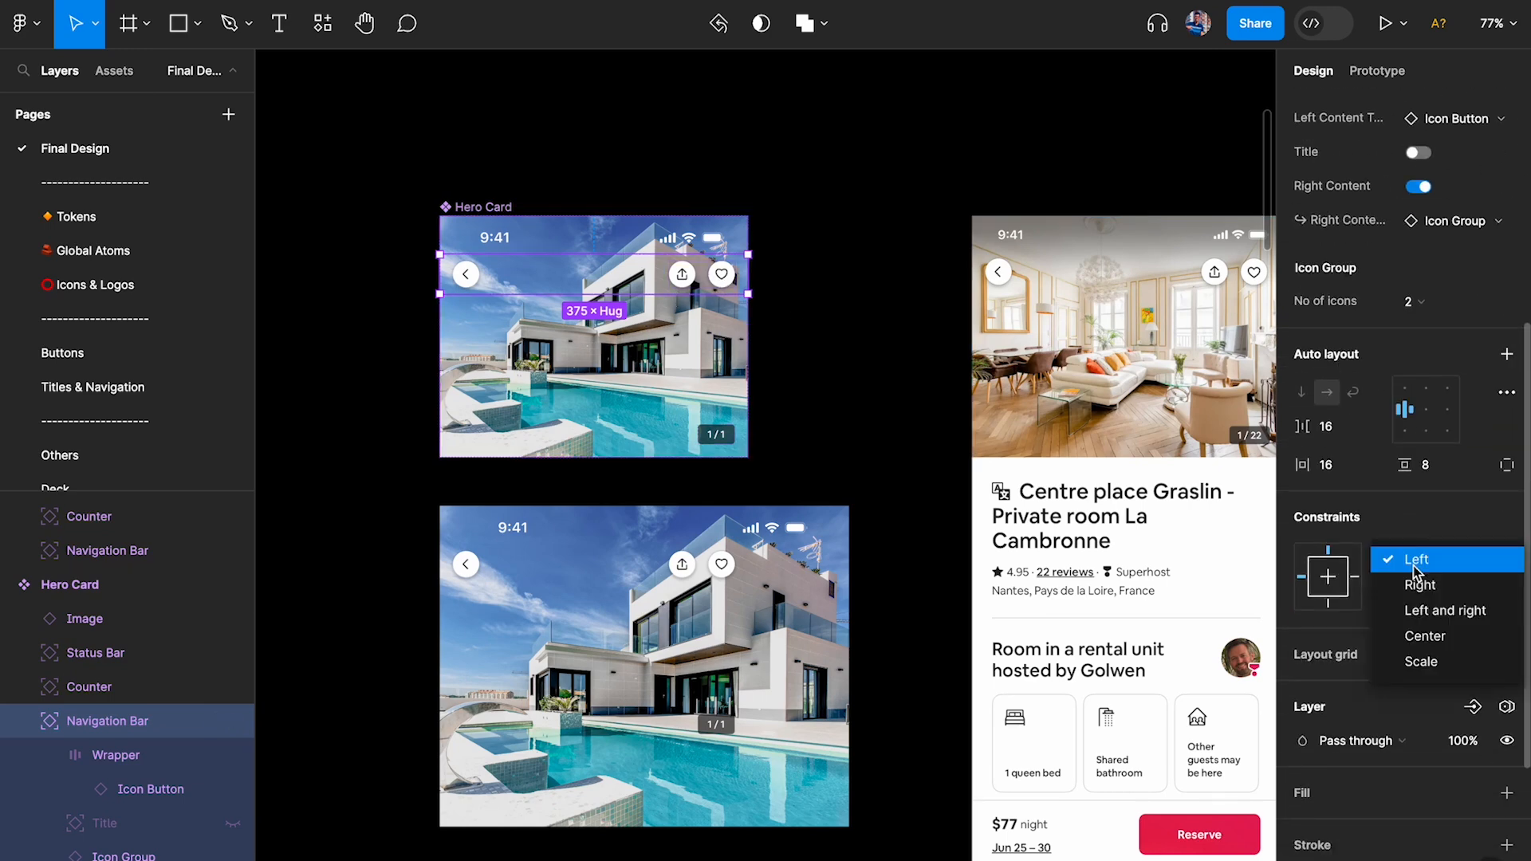
pyautogui.click(1427, 612)
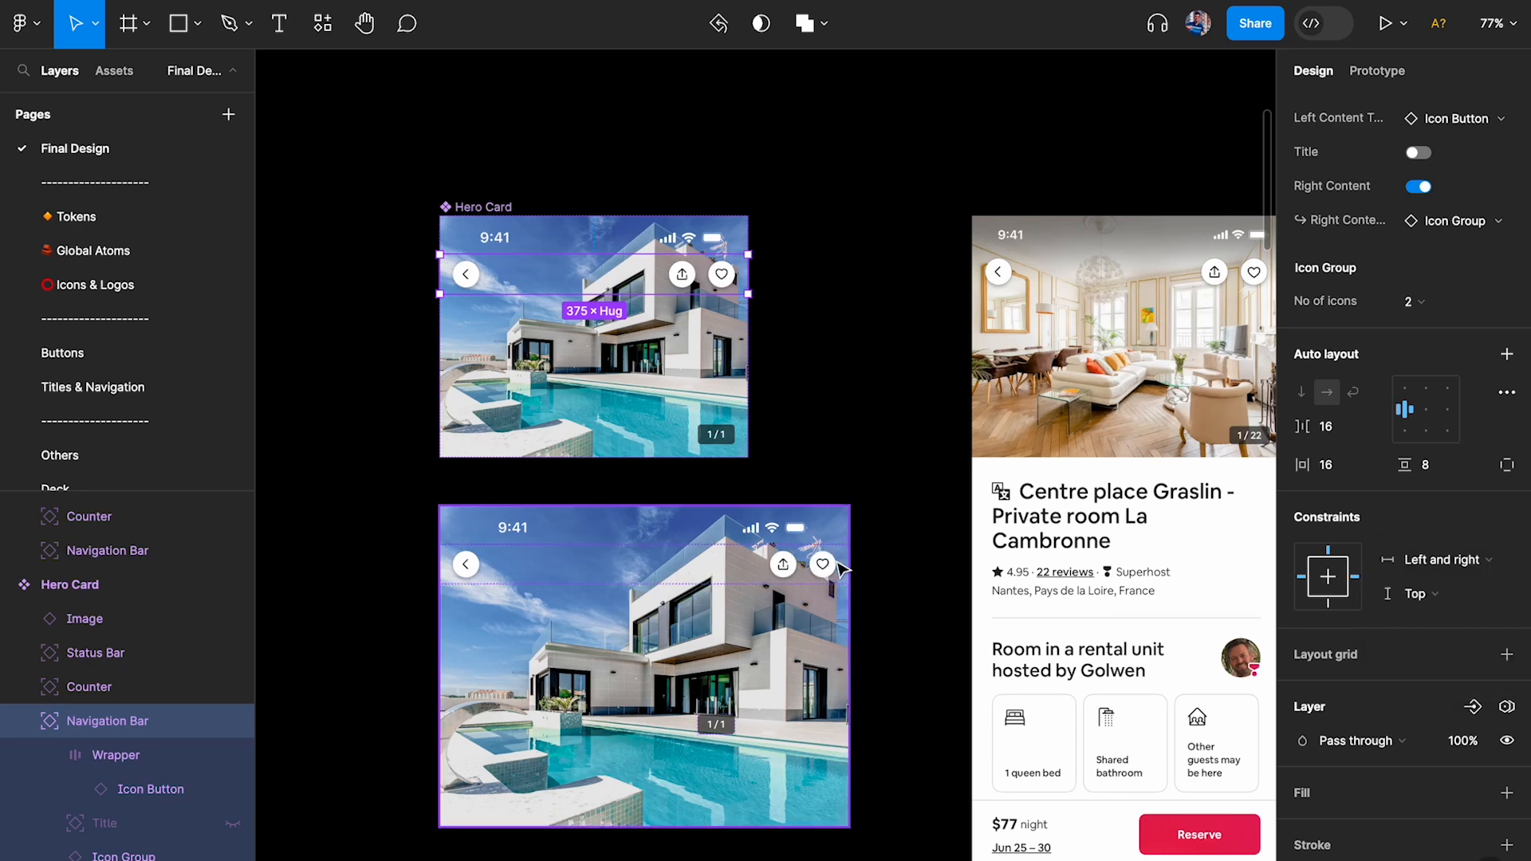
# Constrain the Counter in the main Hero Card component to Right and Bottom and check its corner placement.
pyautogui.click(716, 434)
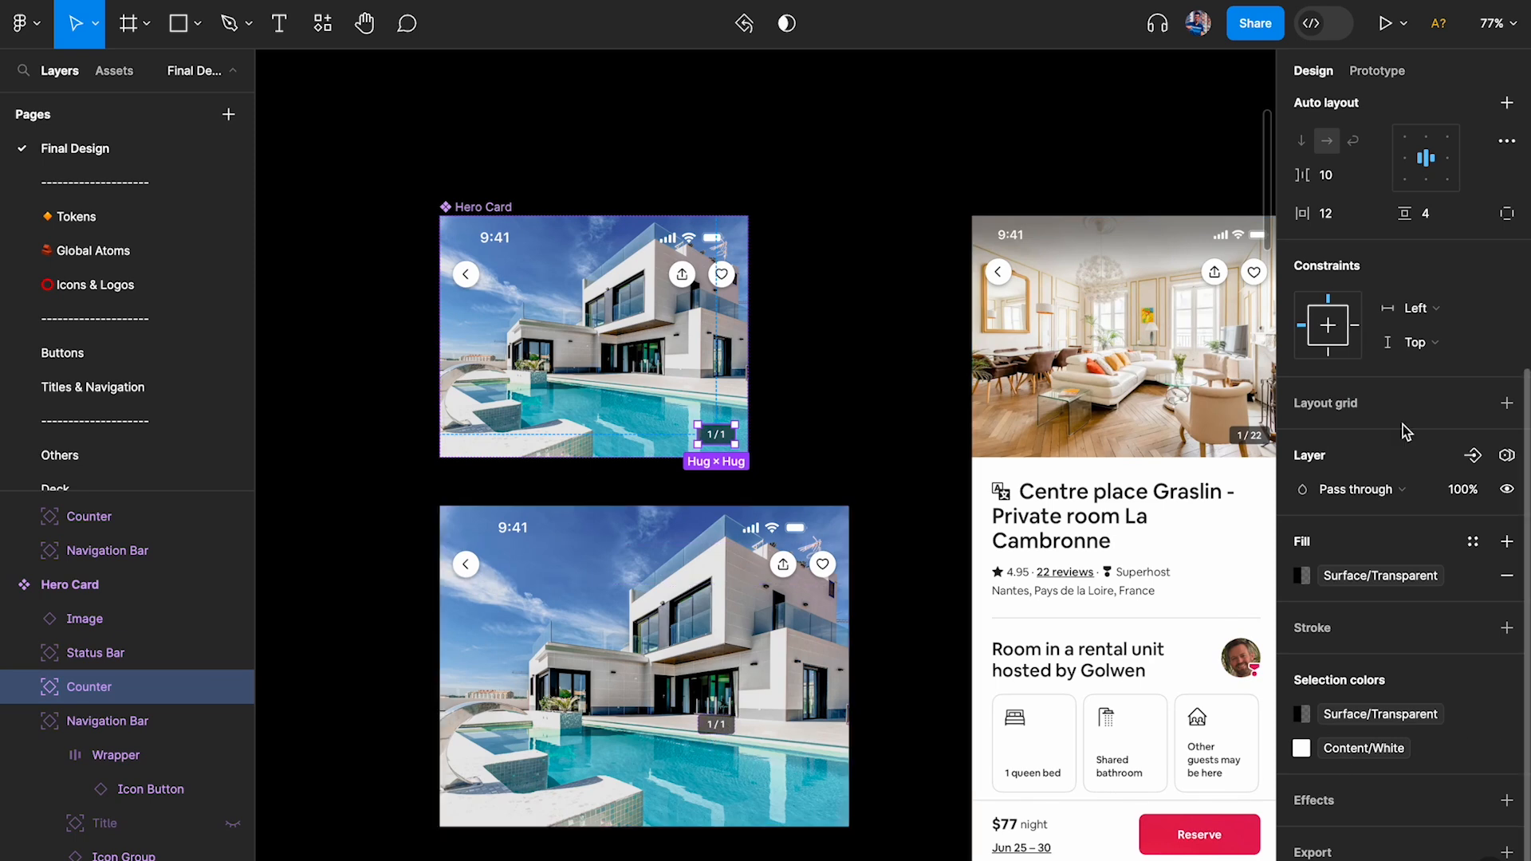
pyautogui.click(1415, 343)
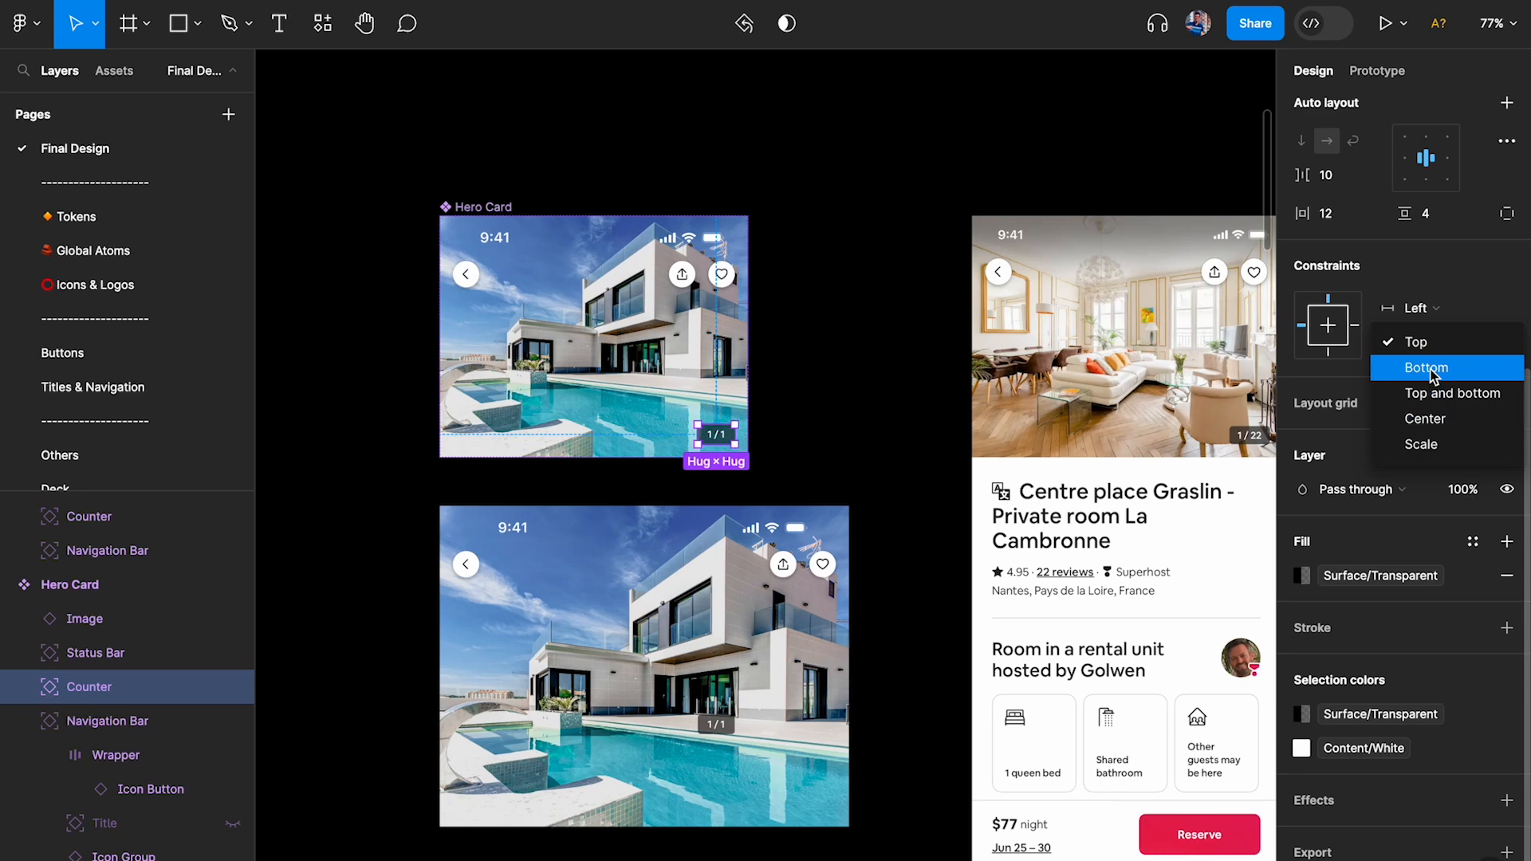
pyautogui.click(1433, 370)
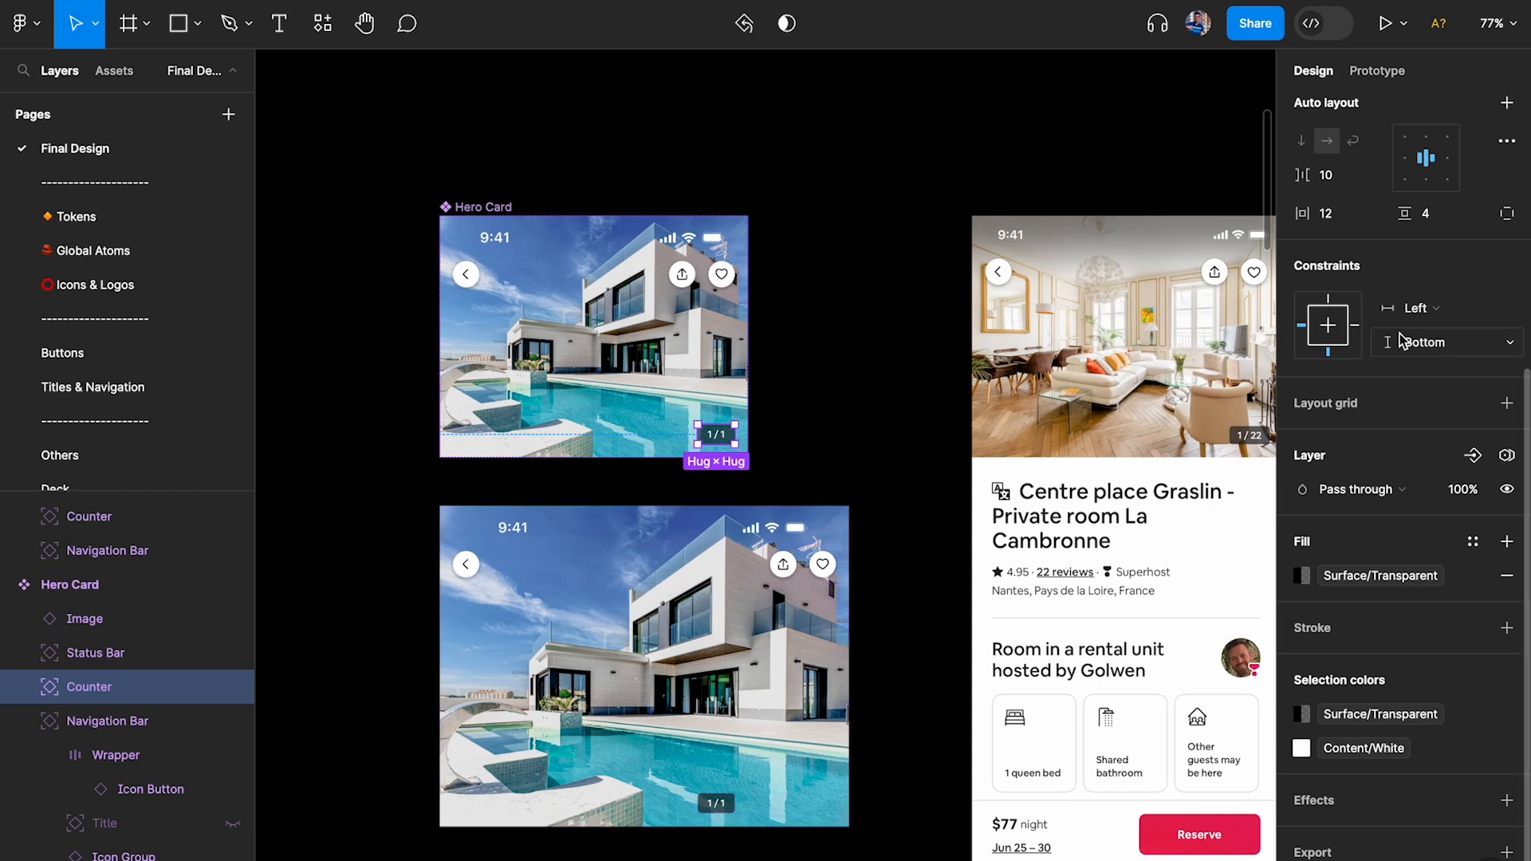
pyautogui.click(1416, 308)
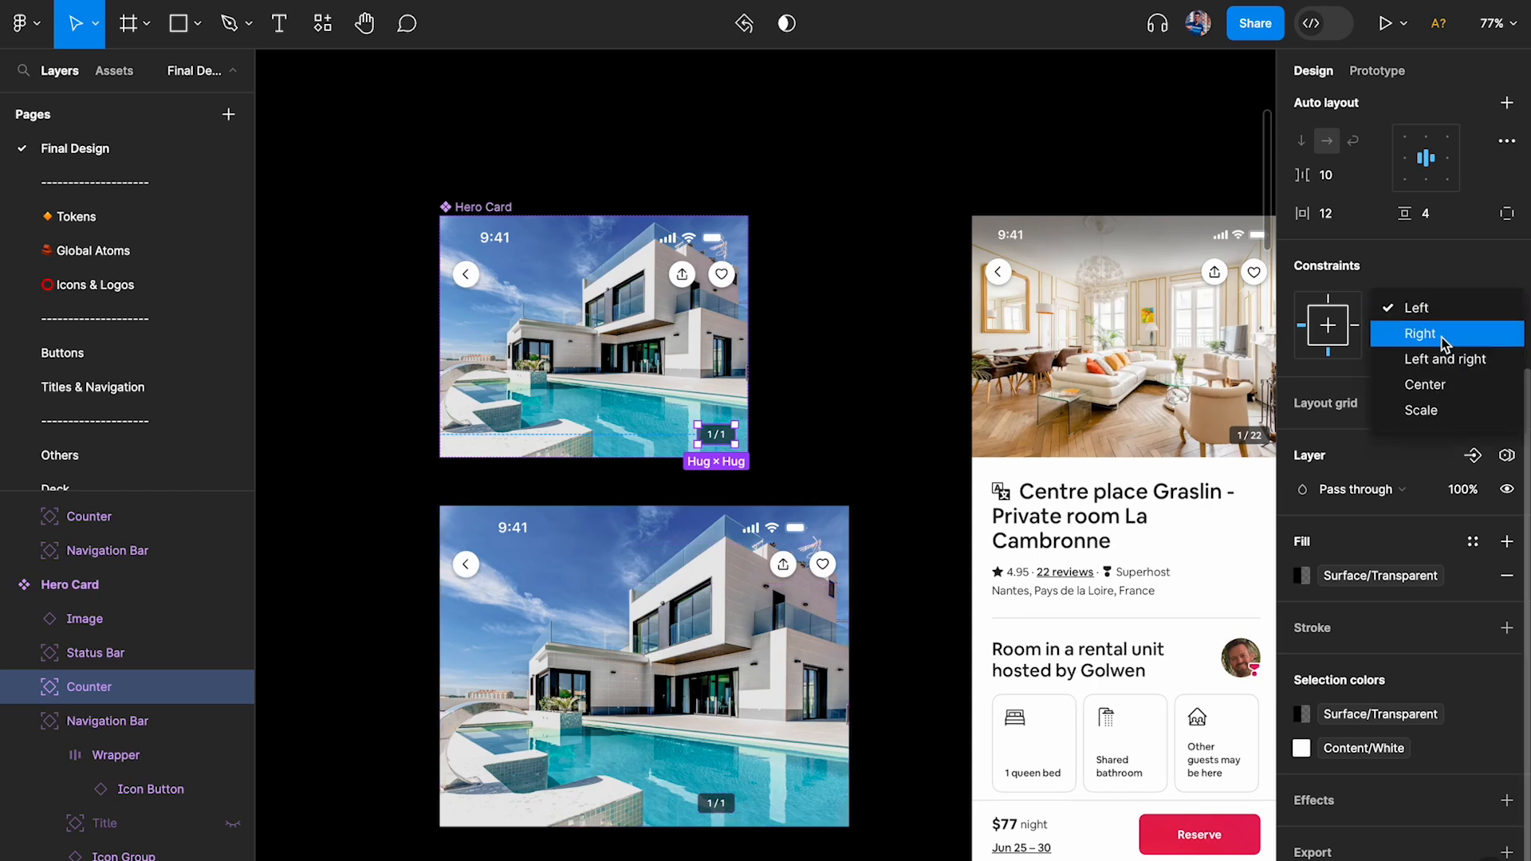
pyautogui.click(1442, 336)
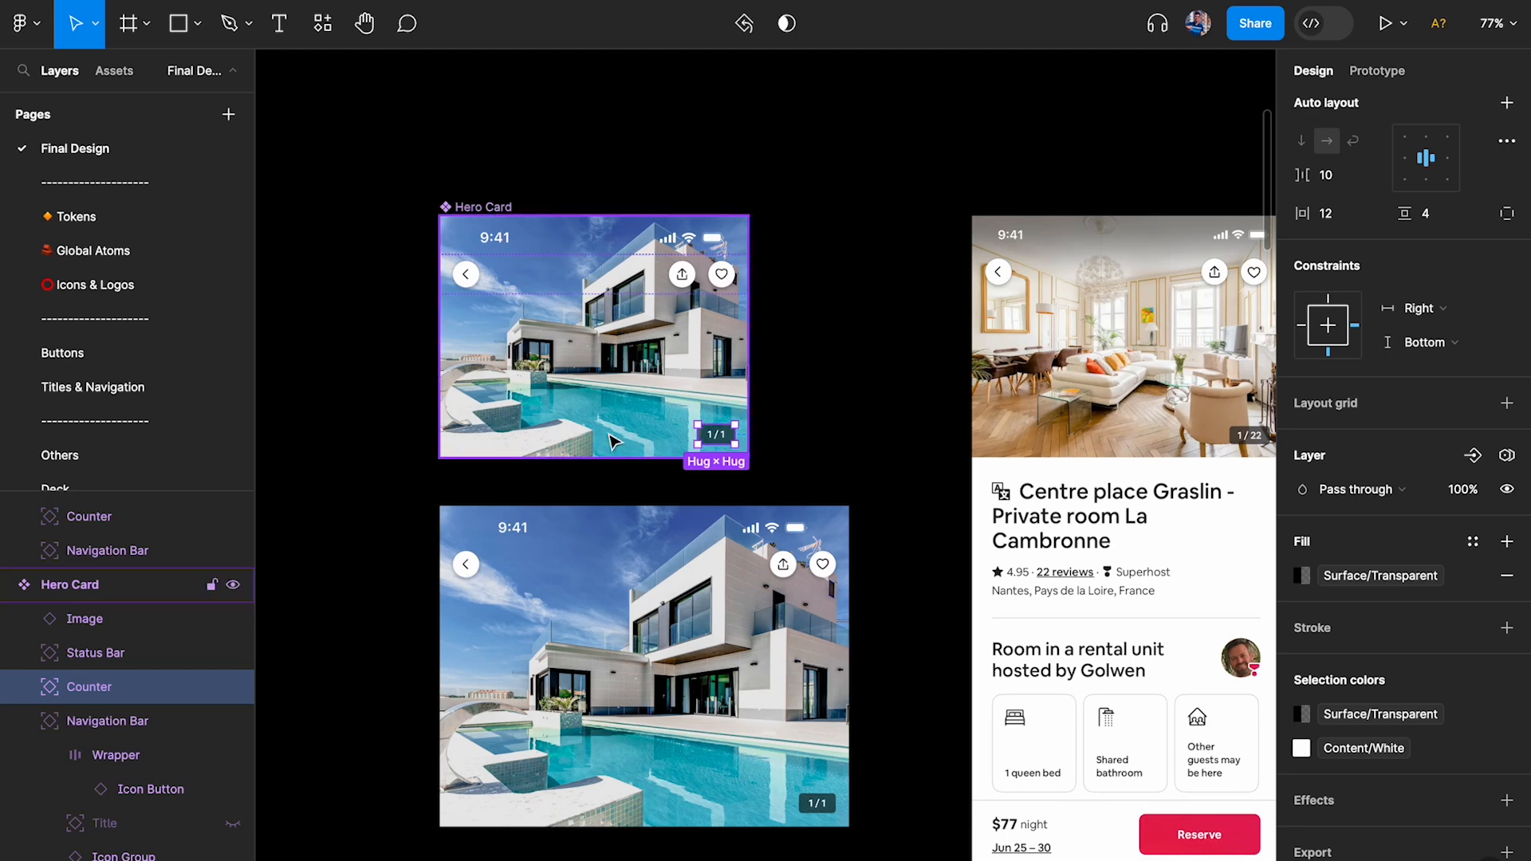
pyautogui.scroll(5, 758, 435)
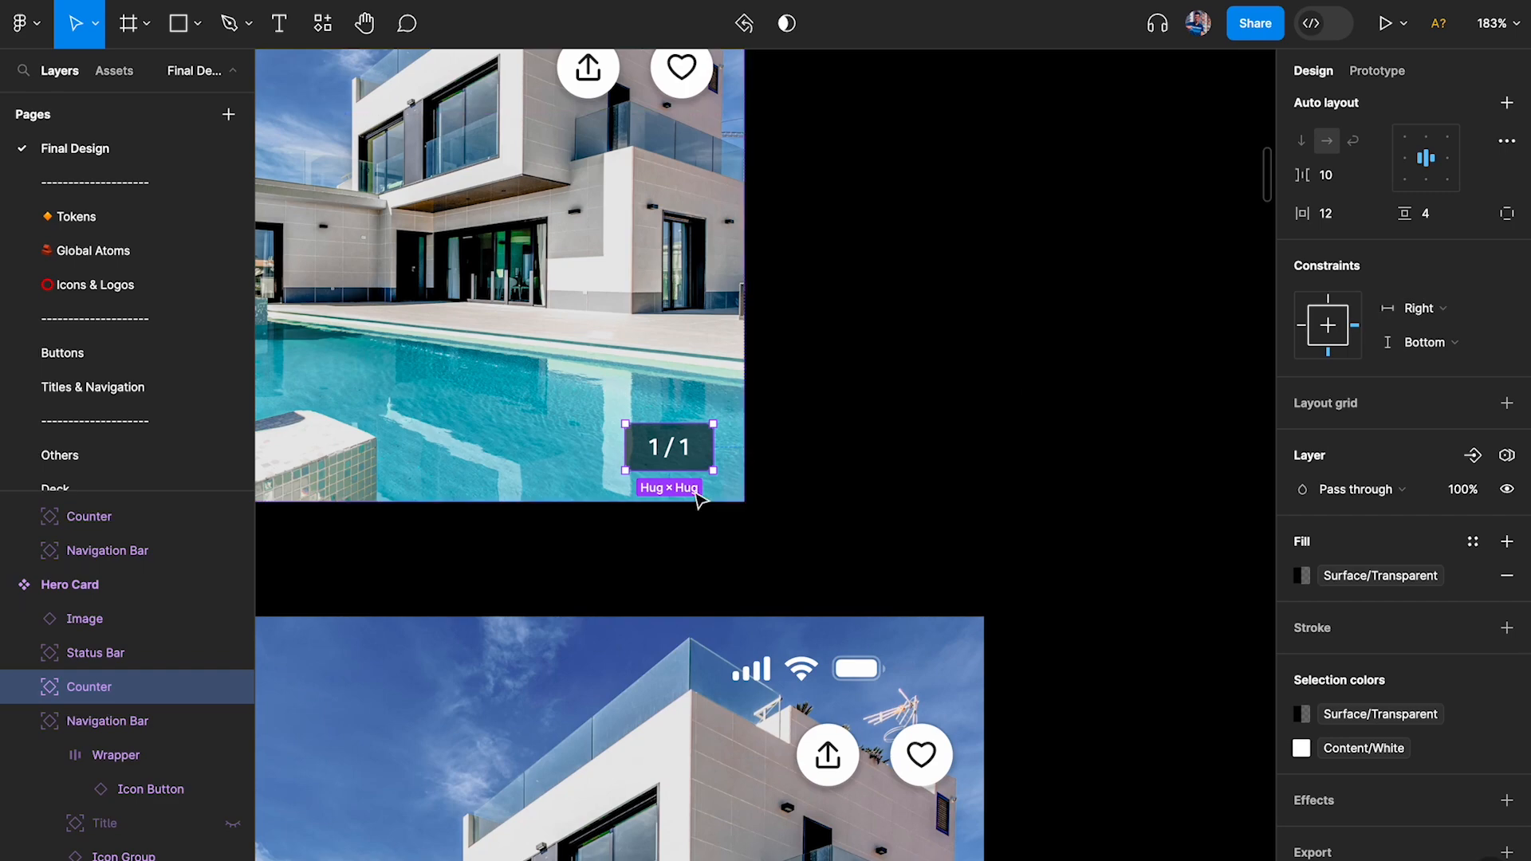
pyautogui.hotkey('shift', '0')
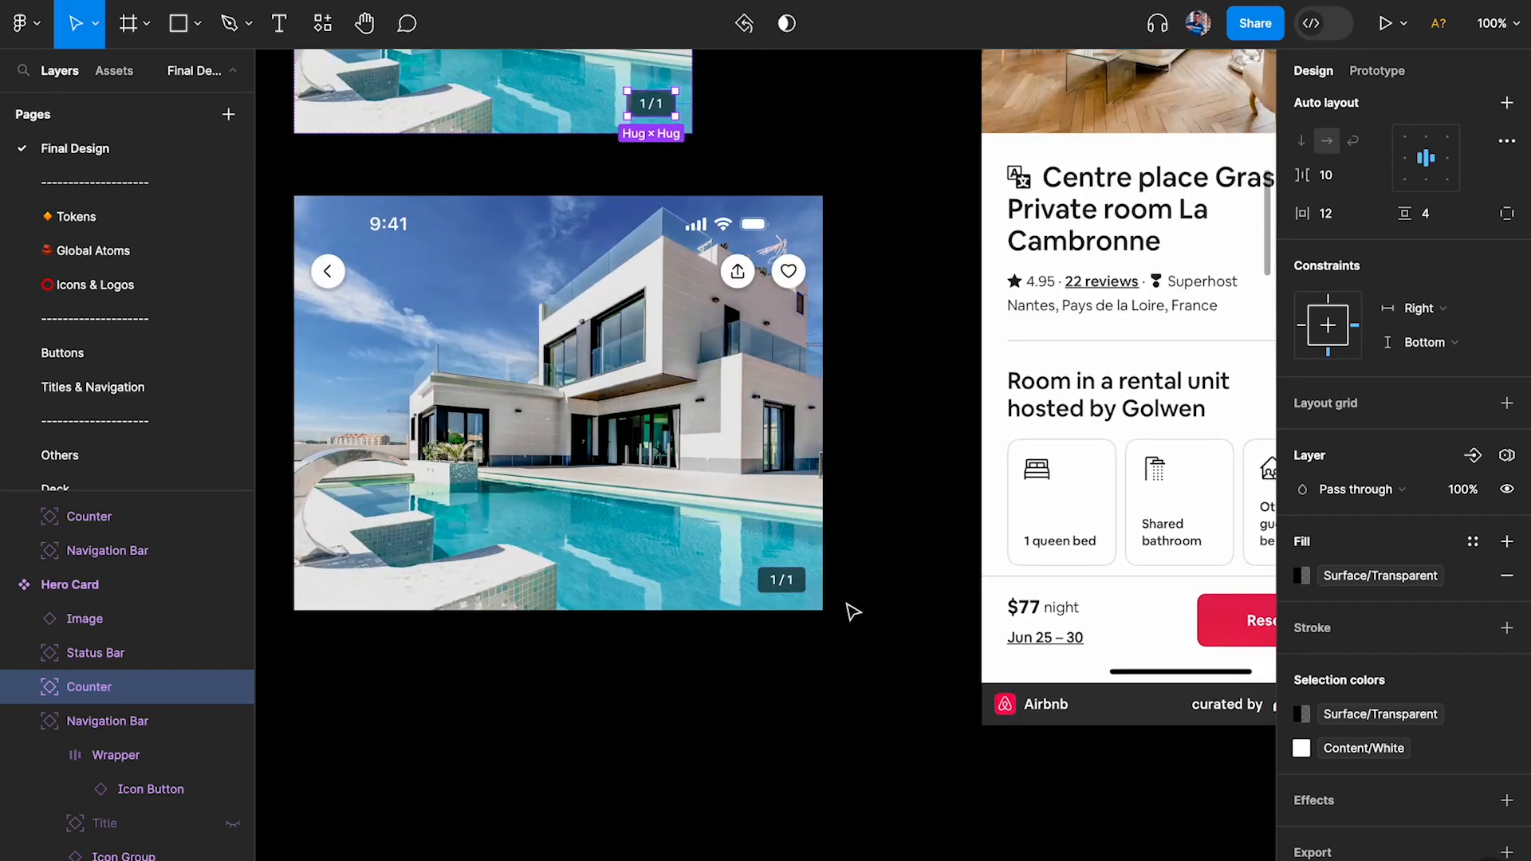
# Move the Hero Card instance into Frame 1, aligned to the frame's origin at X 0 and Y 0.
pyautogui.scroll(-3, 837, 638)
pyautogui.click(672, 531)
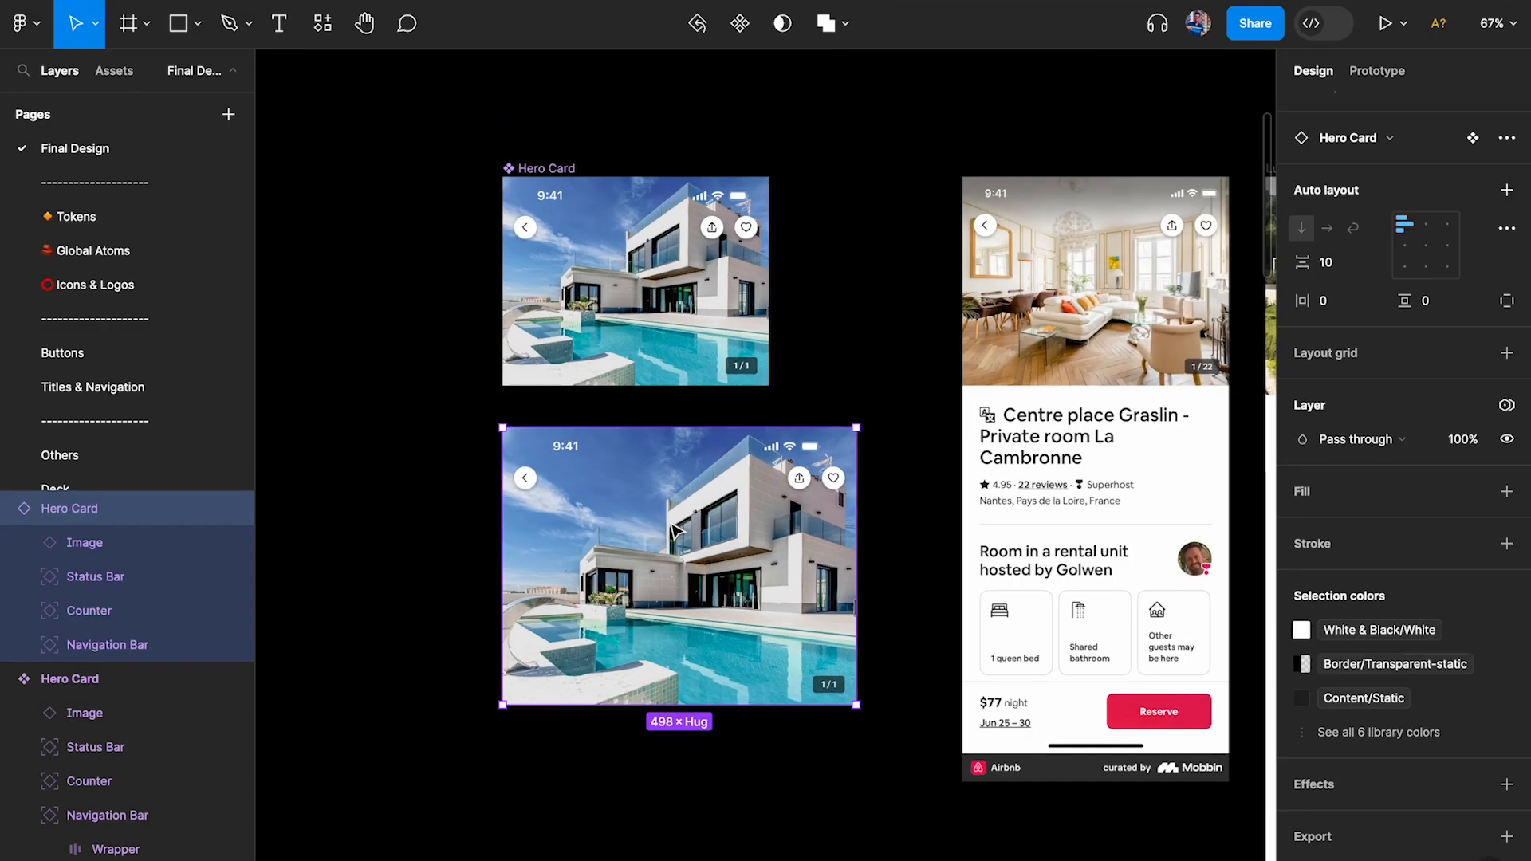
pyautogui.scroll(-3, 672, 530)
pyautogui.hscroll(3, 558, 527)
pyautogui.moveTo(443, 492); pyautogui.dragTo(1003, 369)
pyautogui.scroll(3, 1001, 367)
pyautogui.hscroll(3, 1003, 369)
pyautogui.scroll(1, 1347, 189)
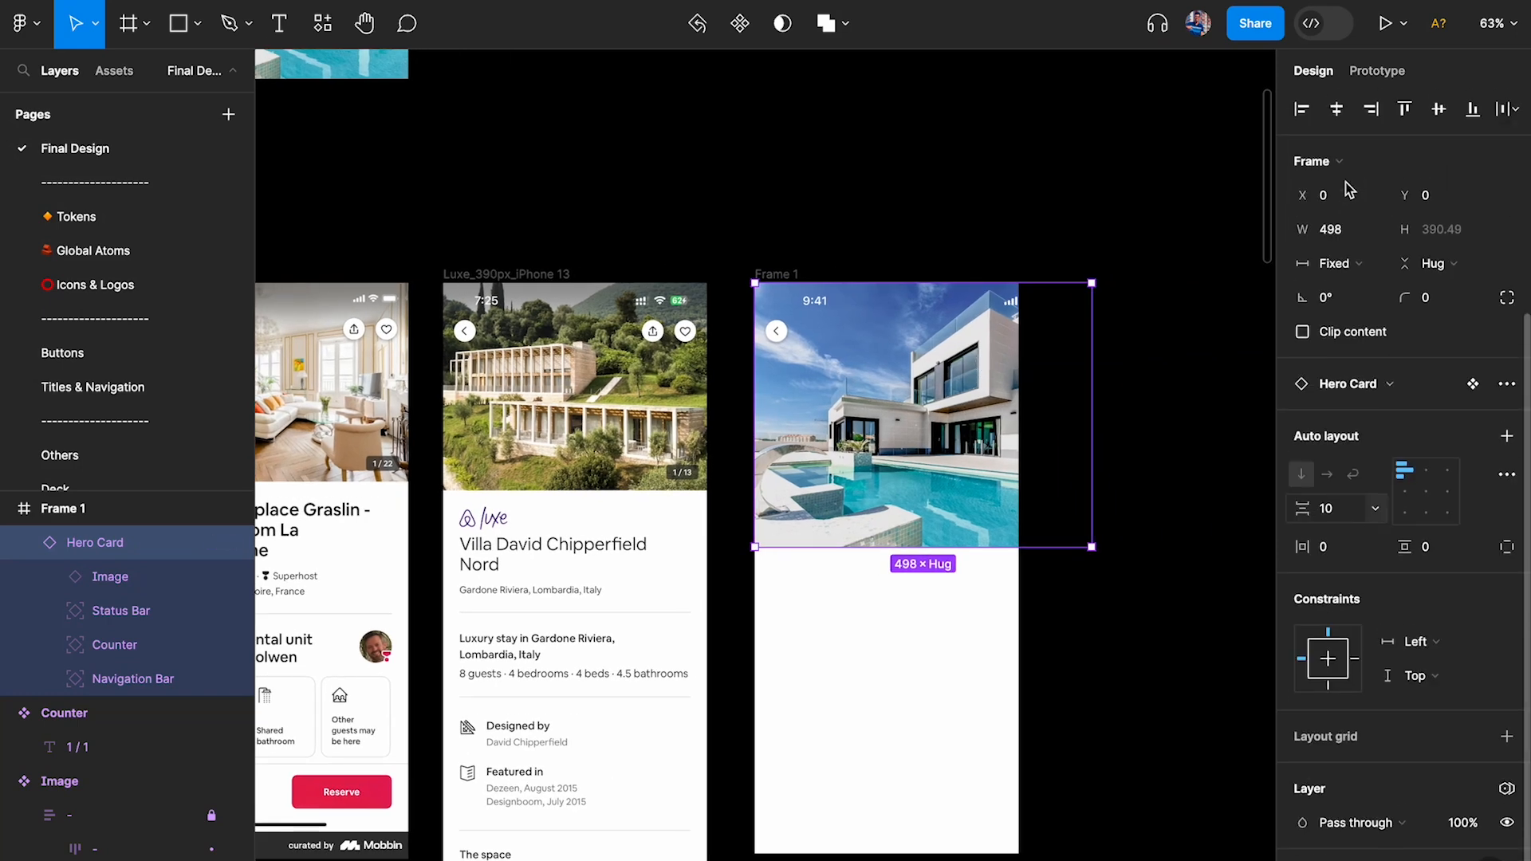
# Set the width of the Hero Card instance in Frame 1 to 390 px.
pyautogui.click(1354, 230)
pyautogui.write('390')
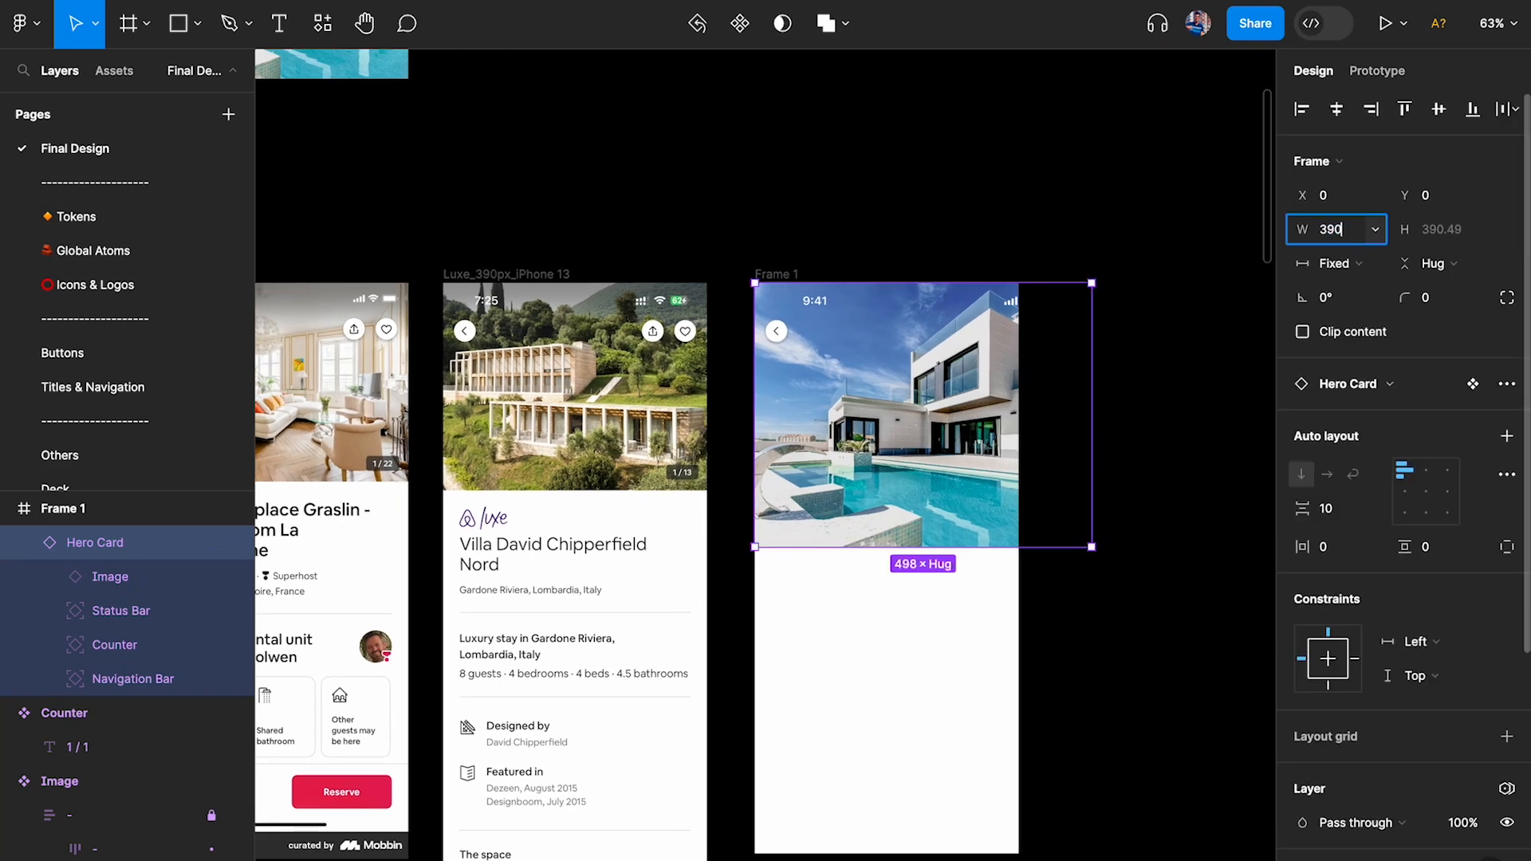
pyautogui.press('Return')
pyautogui.keyDown('ctrl'); pyautogui.scroll(3, 1060, 382); pyautogui.keyUp('ctrl')
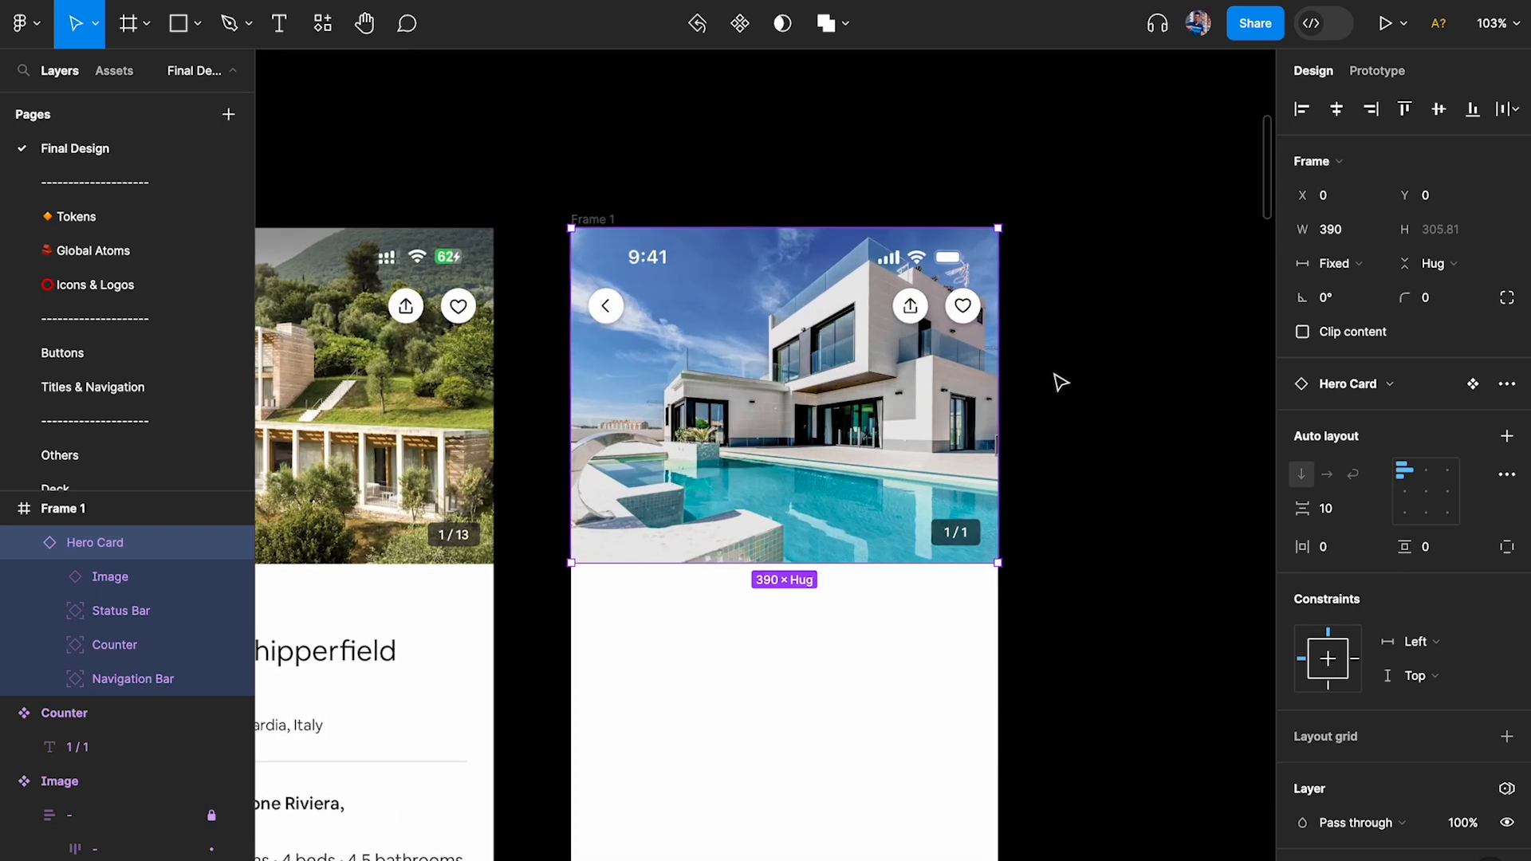
# Overlay the Hero Card instance on the Luxe_390px_iPhone 13 screen to compare their image heights, and return it to Frame 1.
pyautogui.hscroll(-5, 1060, 383)
pyautogui.moveTo(1144, 351); pyautogui.dragTo(644, 349)
pyautogui.keyDown('ctrl'); pyautogui.scroll(10, 849, 638); pyautogui.keyUp('ctrl')
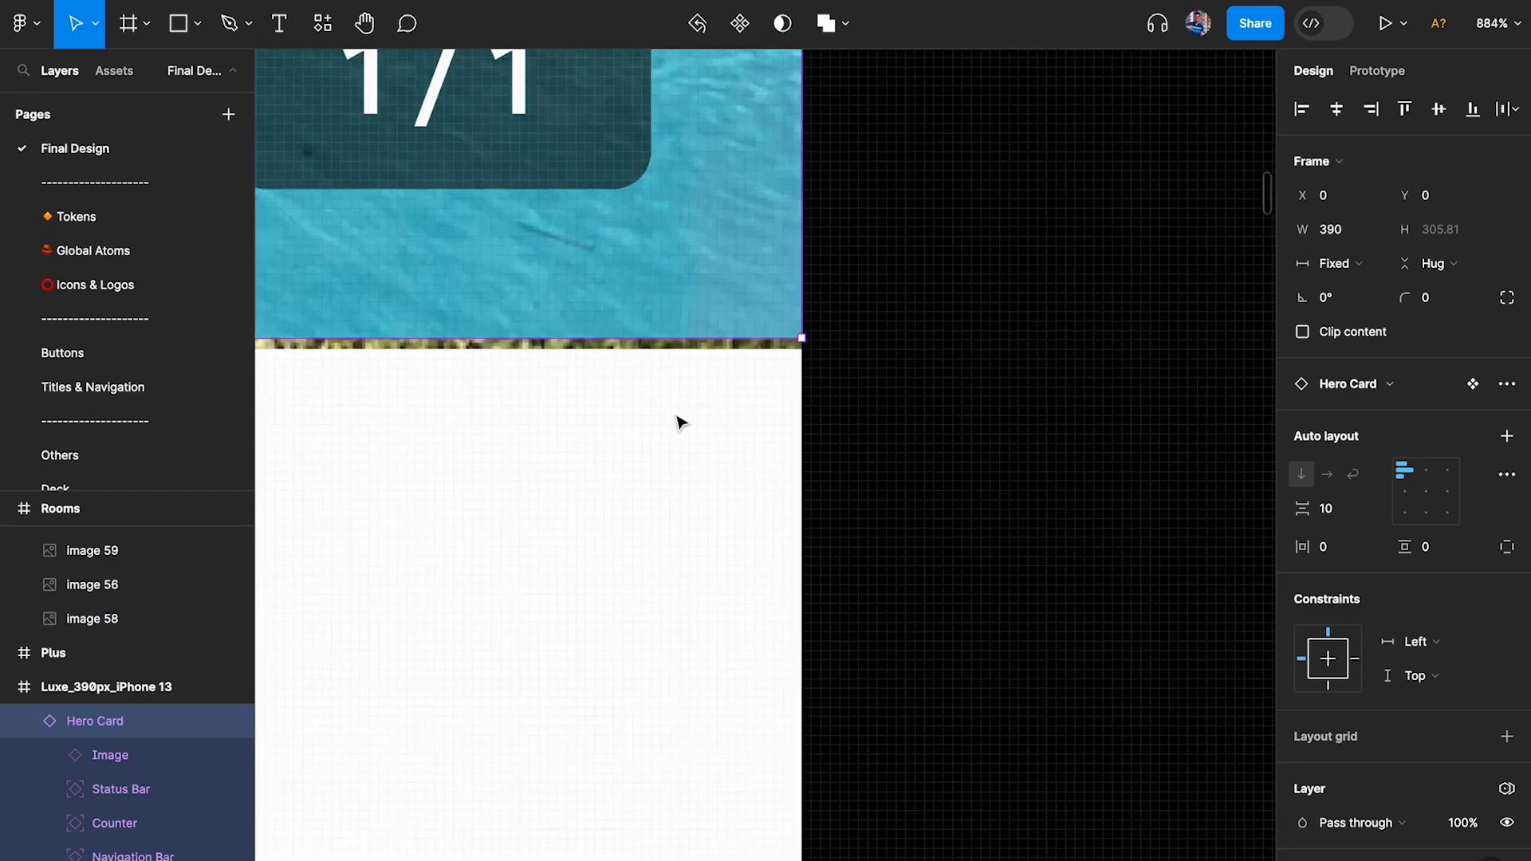
pyautogui.keyDown('ctrl'); pyautogui.scroll(5, 677, 421); pyautogui.keyUp('ctrl')
pyautogui.keyDown('ctrl'); pyautogui.scroll(-20, 720, 263); pyautogui.keyUp('ctrl')
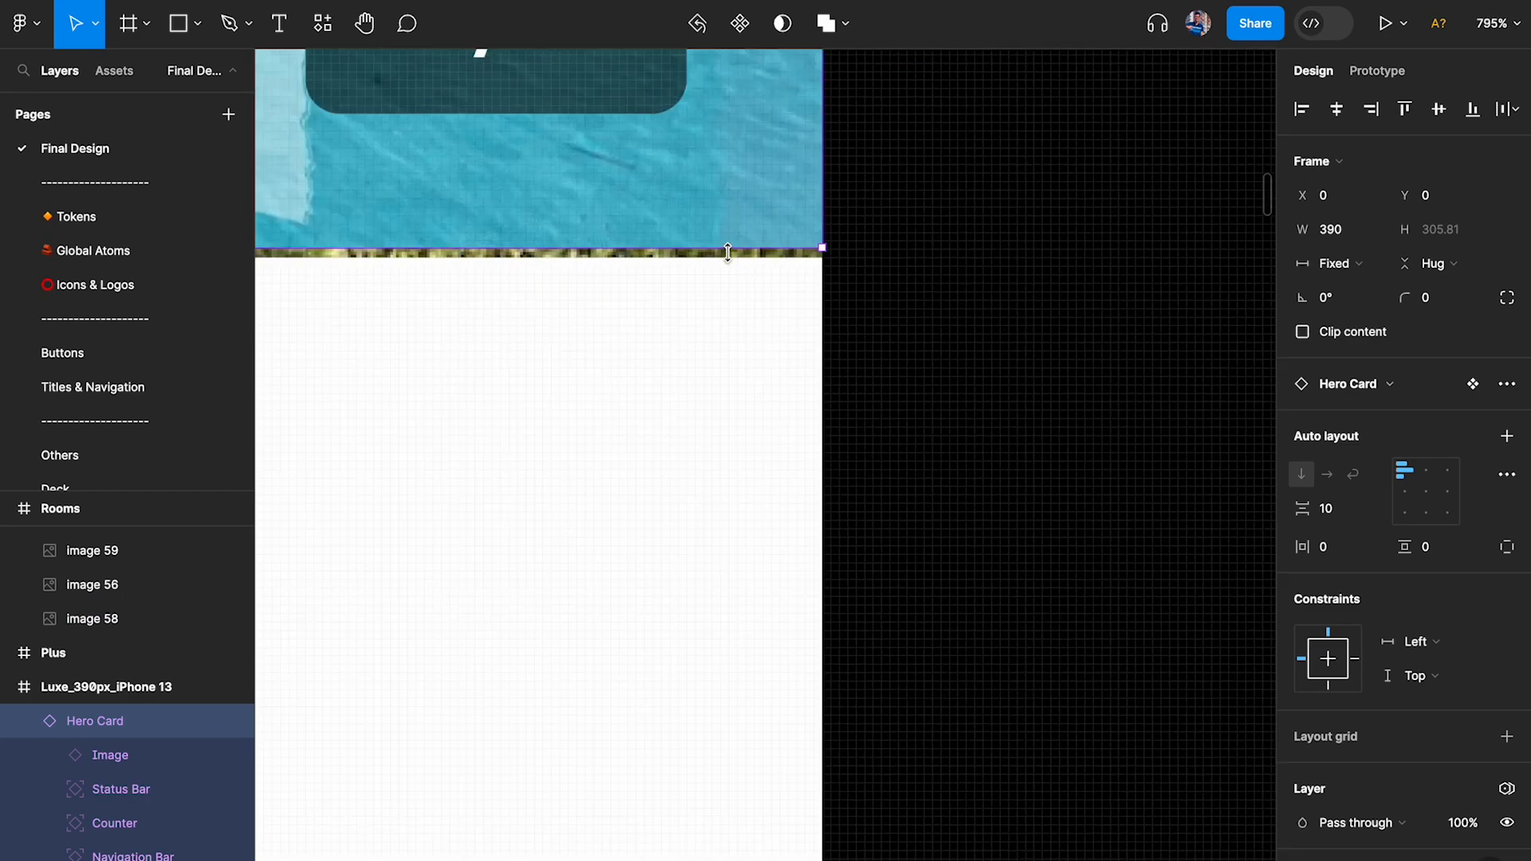
pyautogui.hotkey('ctrl', 'x')
pyautogui.hotkey('ctrl', 'v')
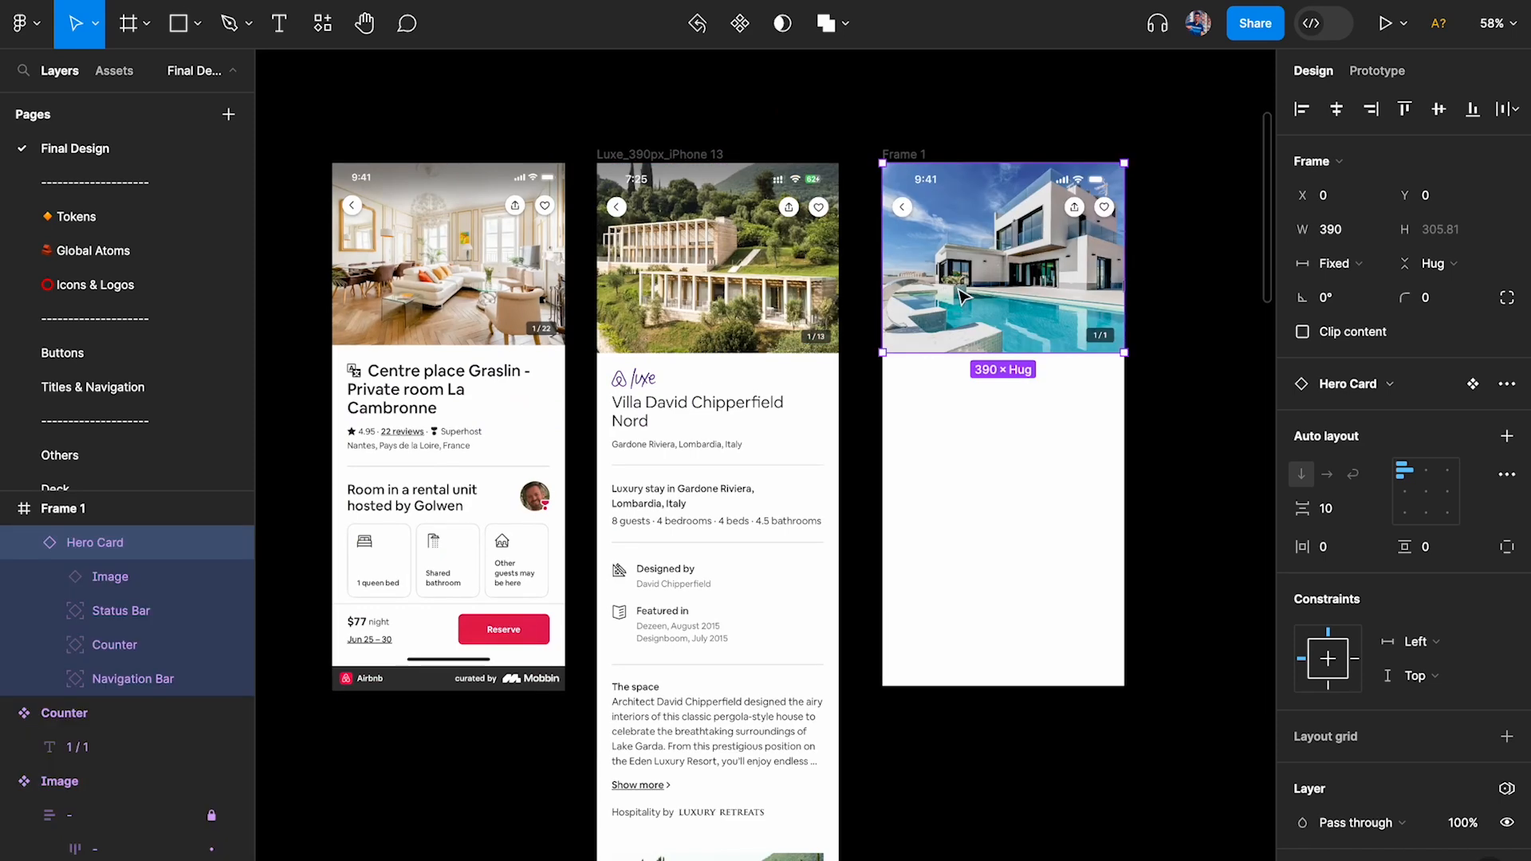
# Change the Counter text of the Hero Card instance in Frame 1 to 1 / 13.
pyautogui.keyDown('ctrl'); pyautogui.scroll(5, 1100, 267); pyautogui.keyUp('ctrl')
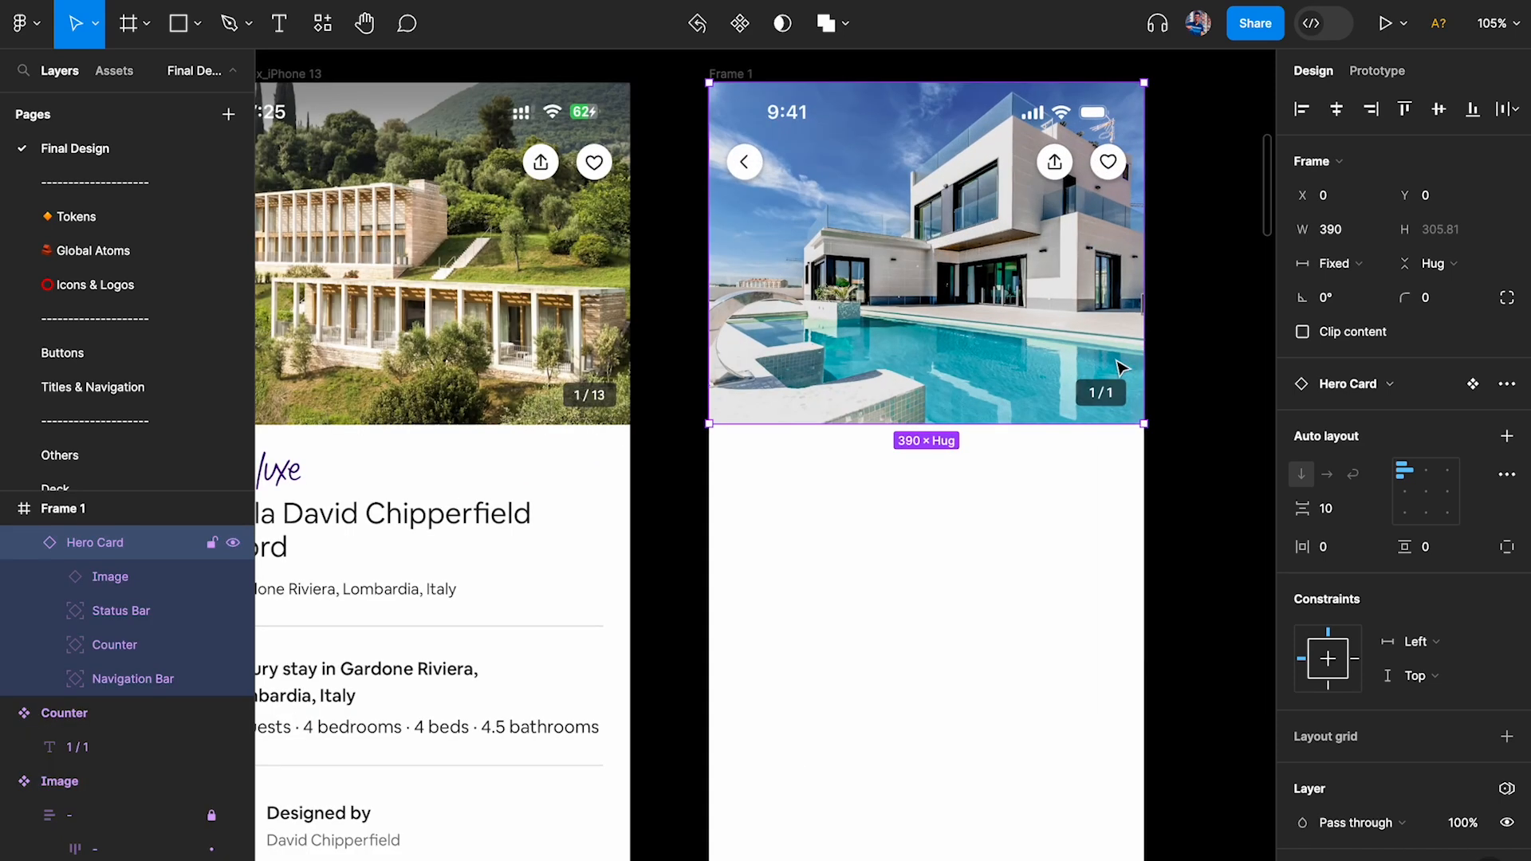
pyautogui.keyDown('ctrl'); pyautogui.scroll(2, 1114, 342); pyautogui.keyUp('ctrl')
pyautogui.doubleClick(1101, 399)
pyautogui.press('Right')
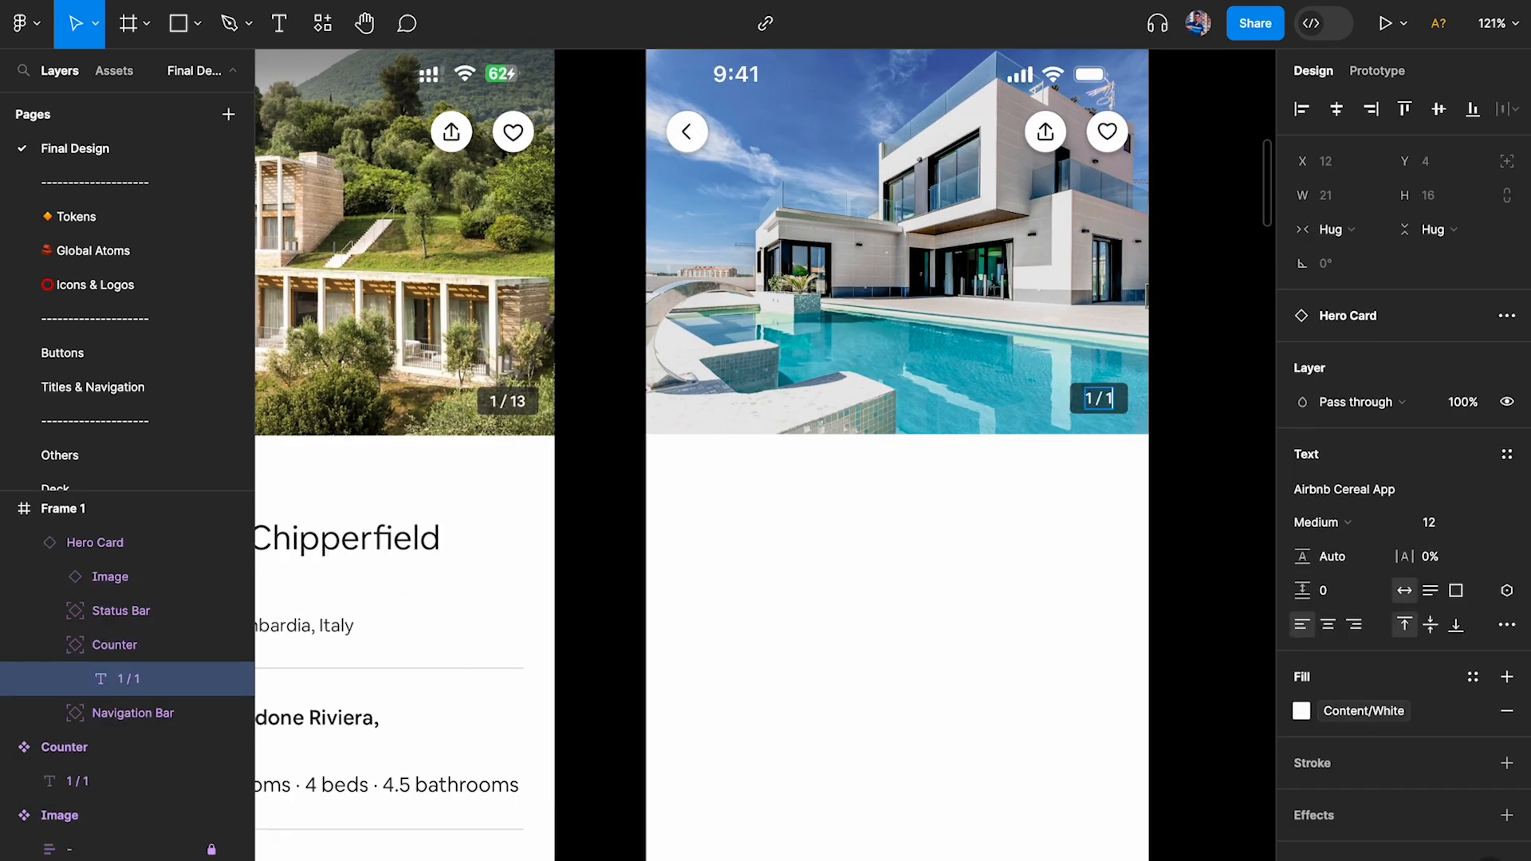
pyautogui.write('3')
pyautogui.click(1099, 534)
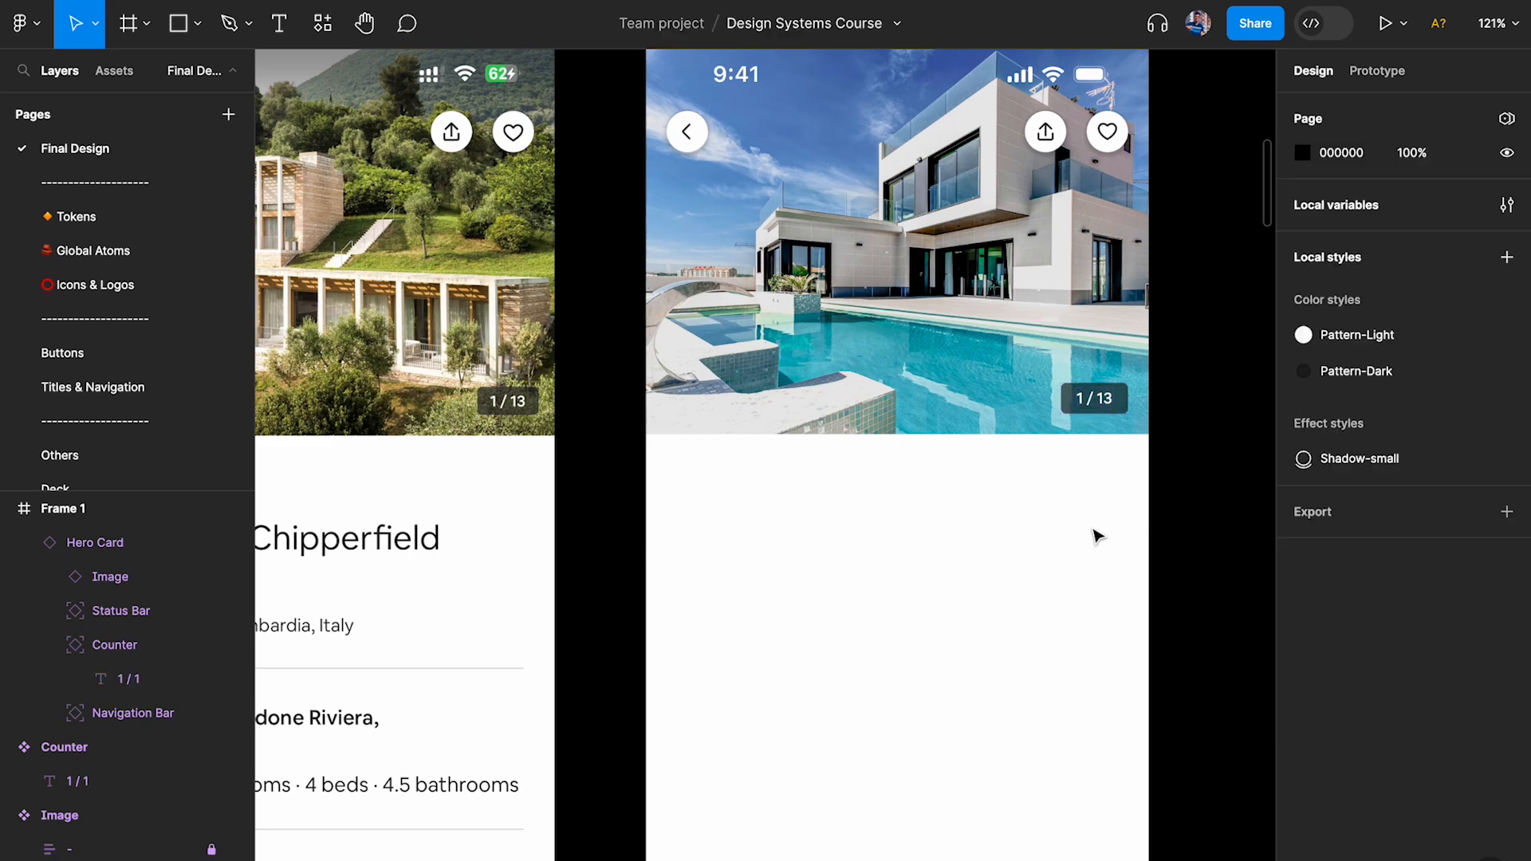
# Rename Frame 1 as Light Mode.
pyautogui.keyDown('ctrl'); pyautogui.scroll(-5, 1097, 536); pyautogui.keyUp('ctrl')
pyautogui.hscroll(2, 1099, 536)
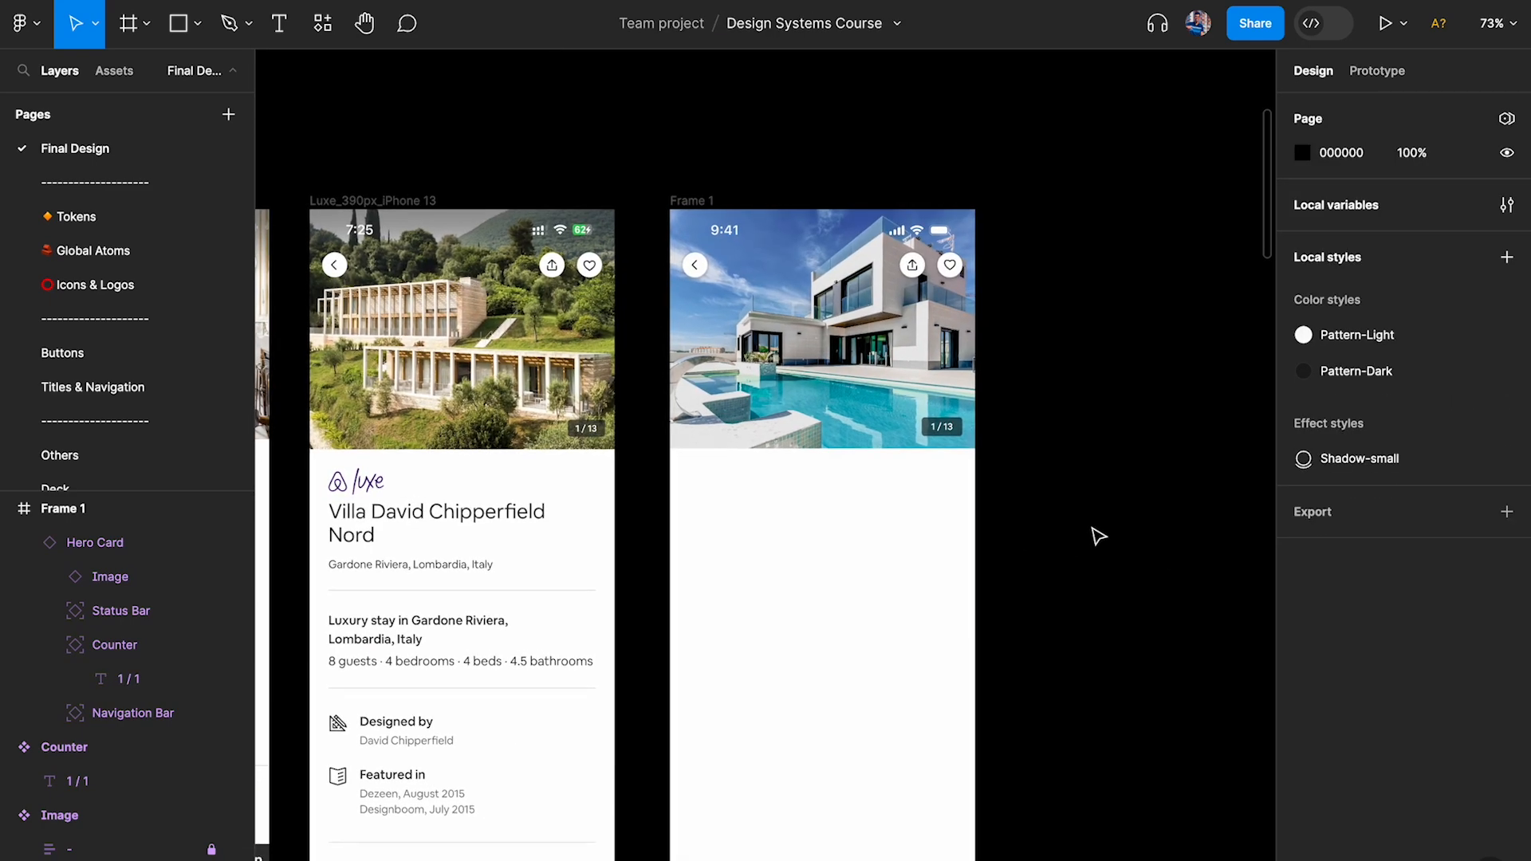
pyautogui.doubleClick(704, 200)
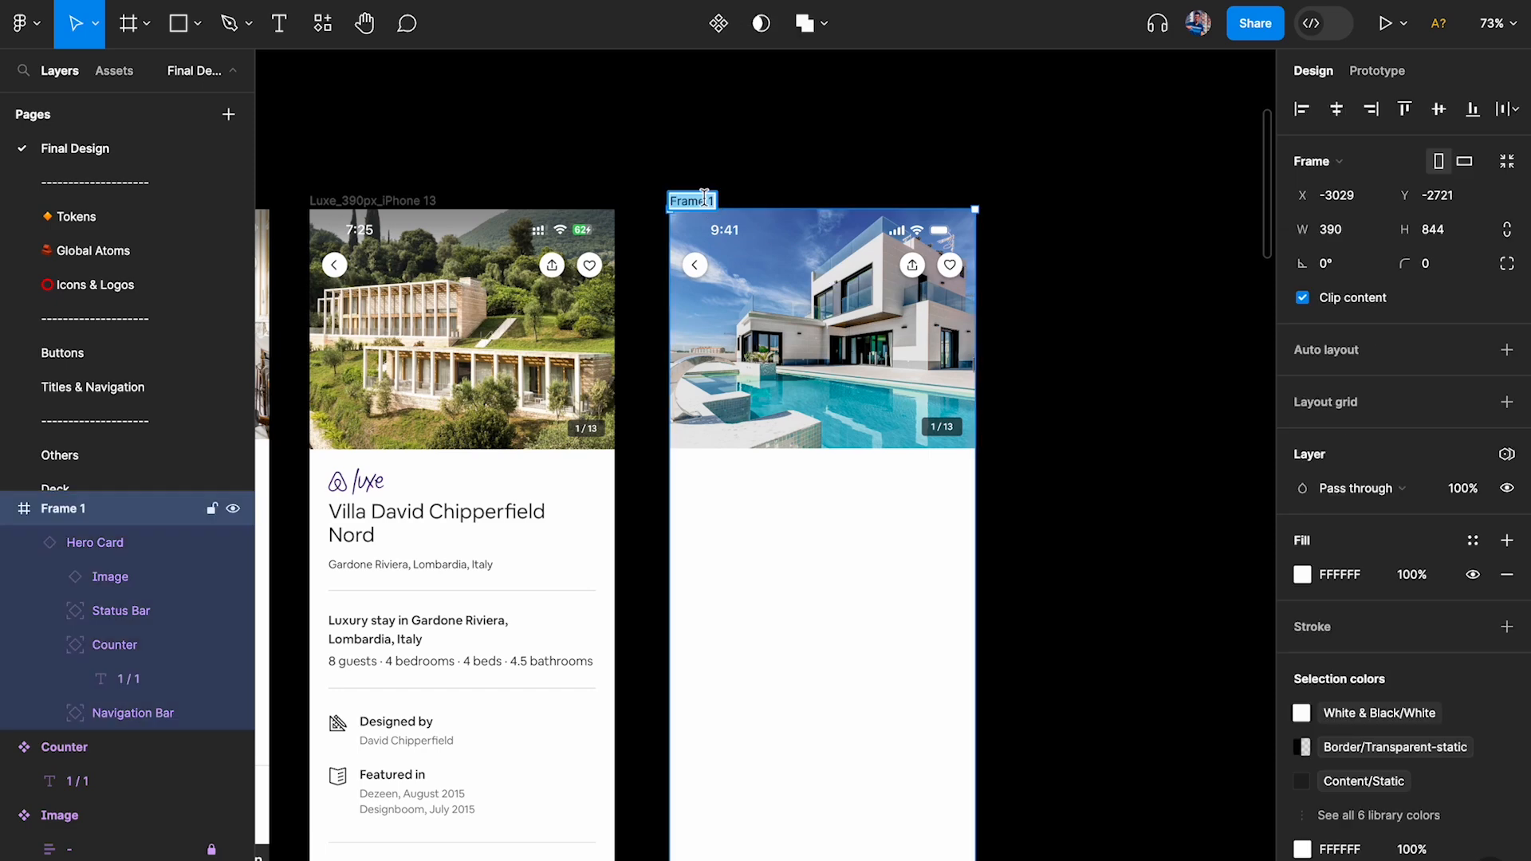
pyautogui.write('Light Mode')
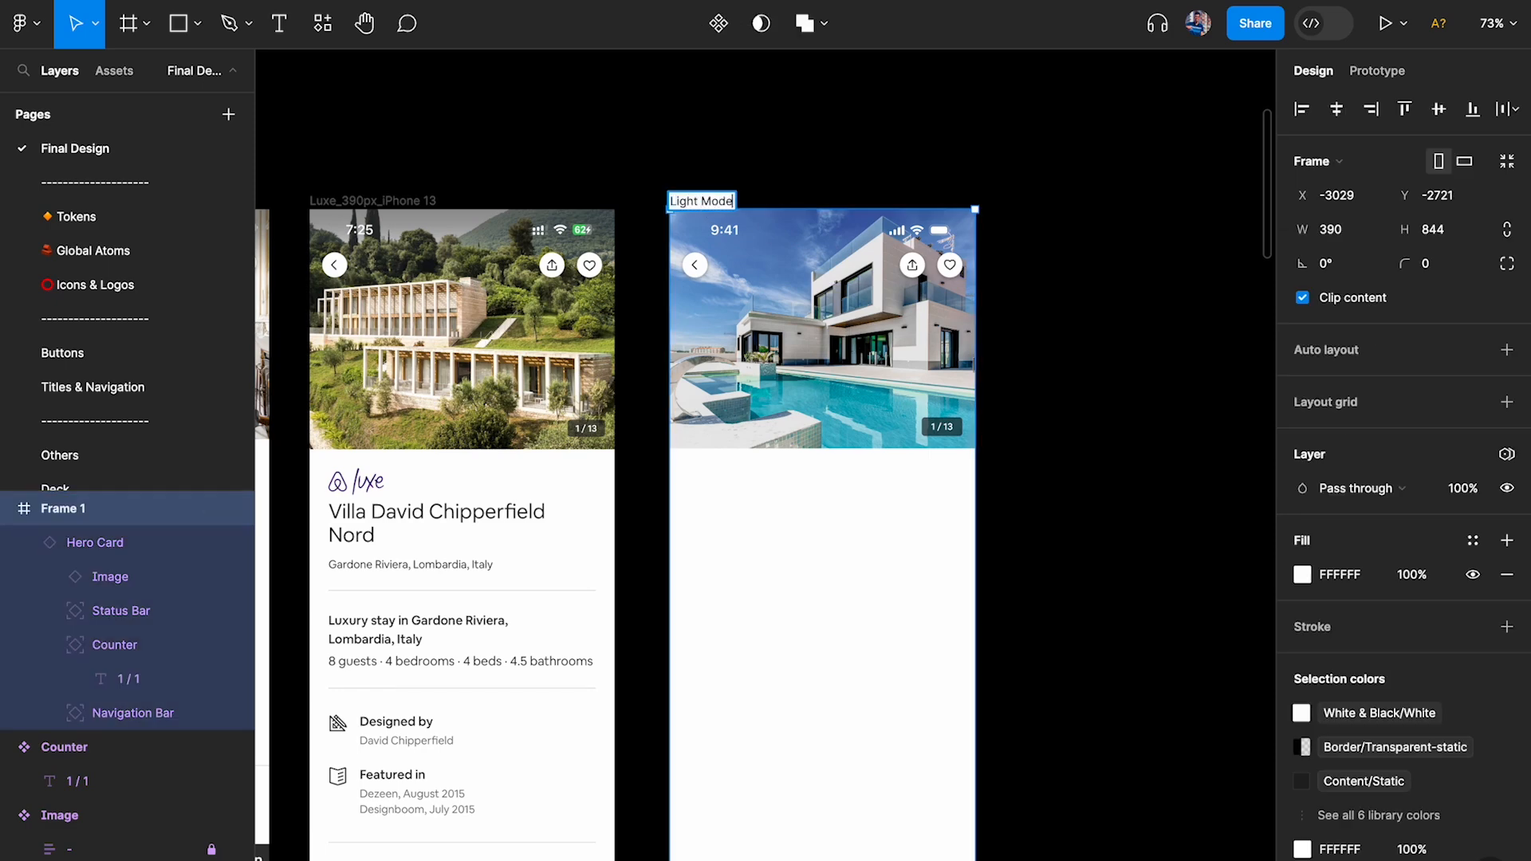
pyautogui.press('Return')
# Duplicate the Light Mode frame to its right and rename the copy Dark Mode.
pyautogui.scroll(-3, 694, 191)
pyautogui.moveTo(668, 194); pyautogui.dragTo(925, 194)
pyautogui.scroll(3, 925, 193)
pyautogui.doubleClick(924, 195)
pyautogui.doubleClick(897, 196)
pyautogui.write('Dark')
pyautogui.click(1038, 145)
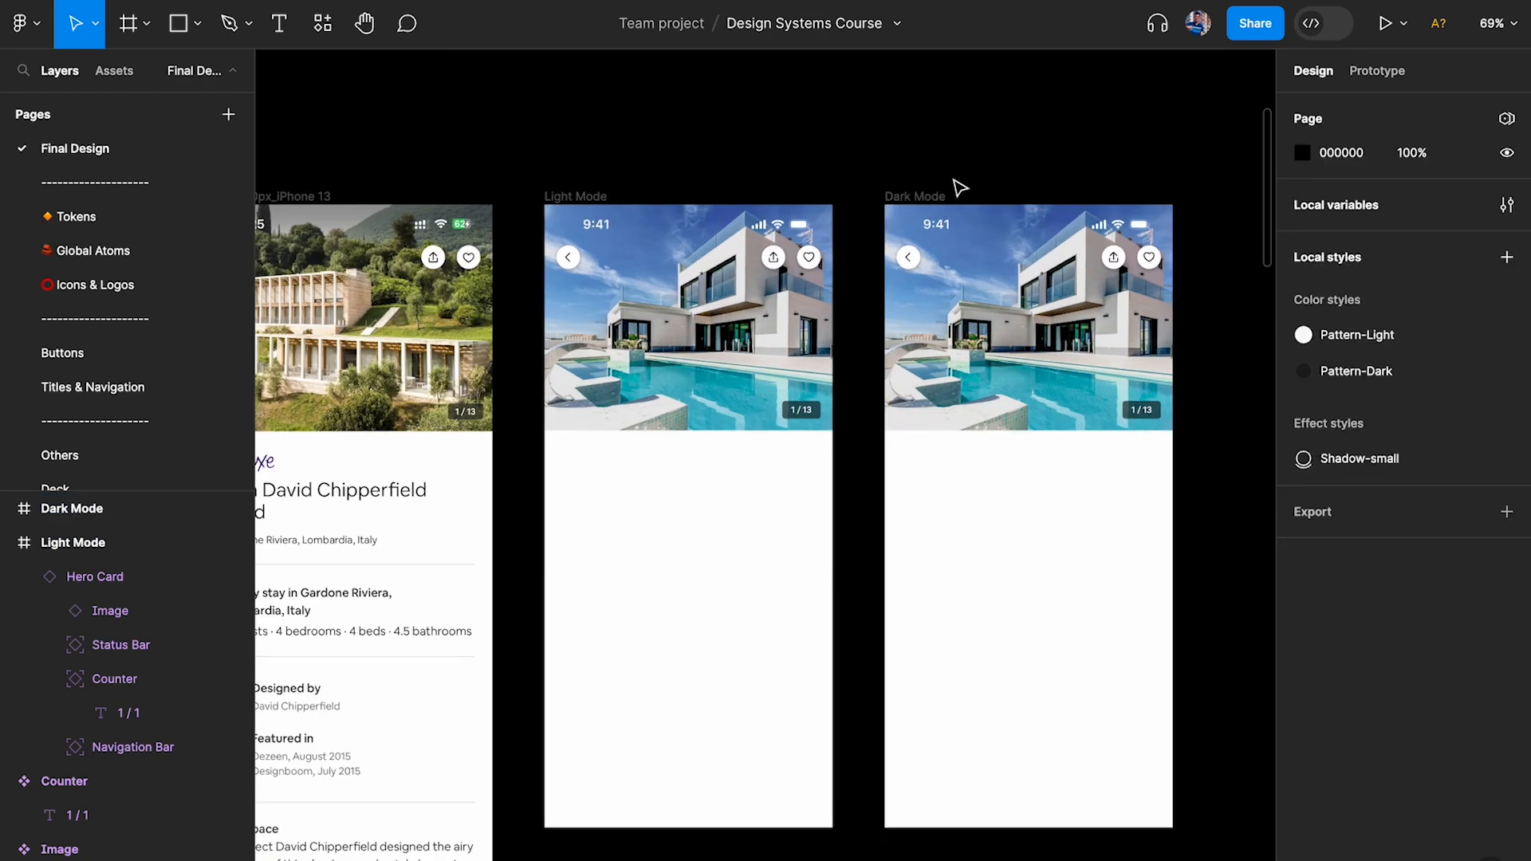
# Apply the Surface/Primary color variable to the fill of the Light Mode frame.
pyautogui.click(584, 198)
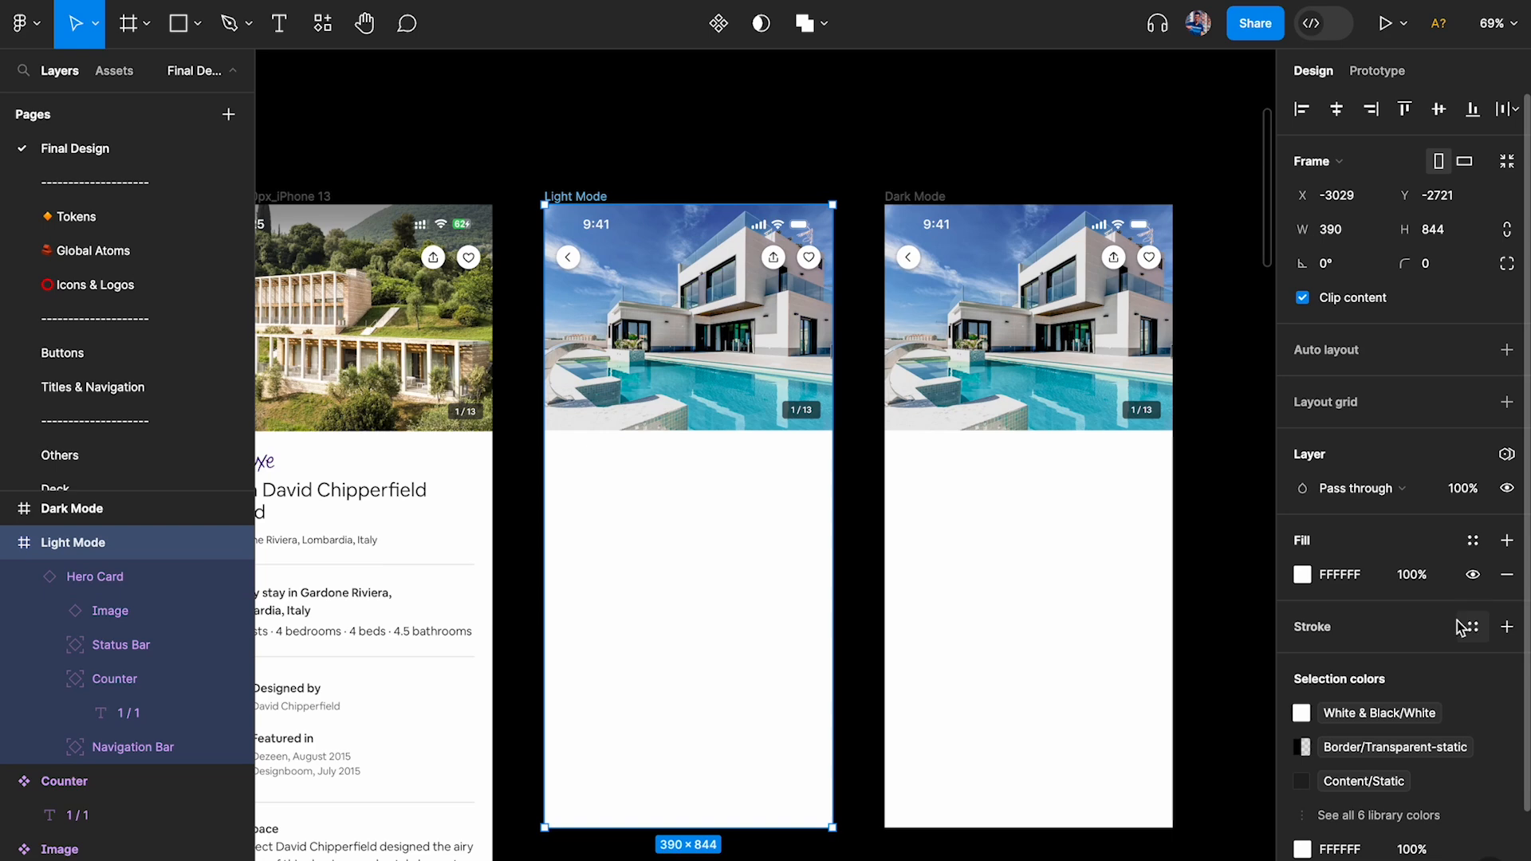
pyautogui.scroll(-2, 1473, 622)
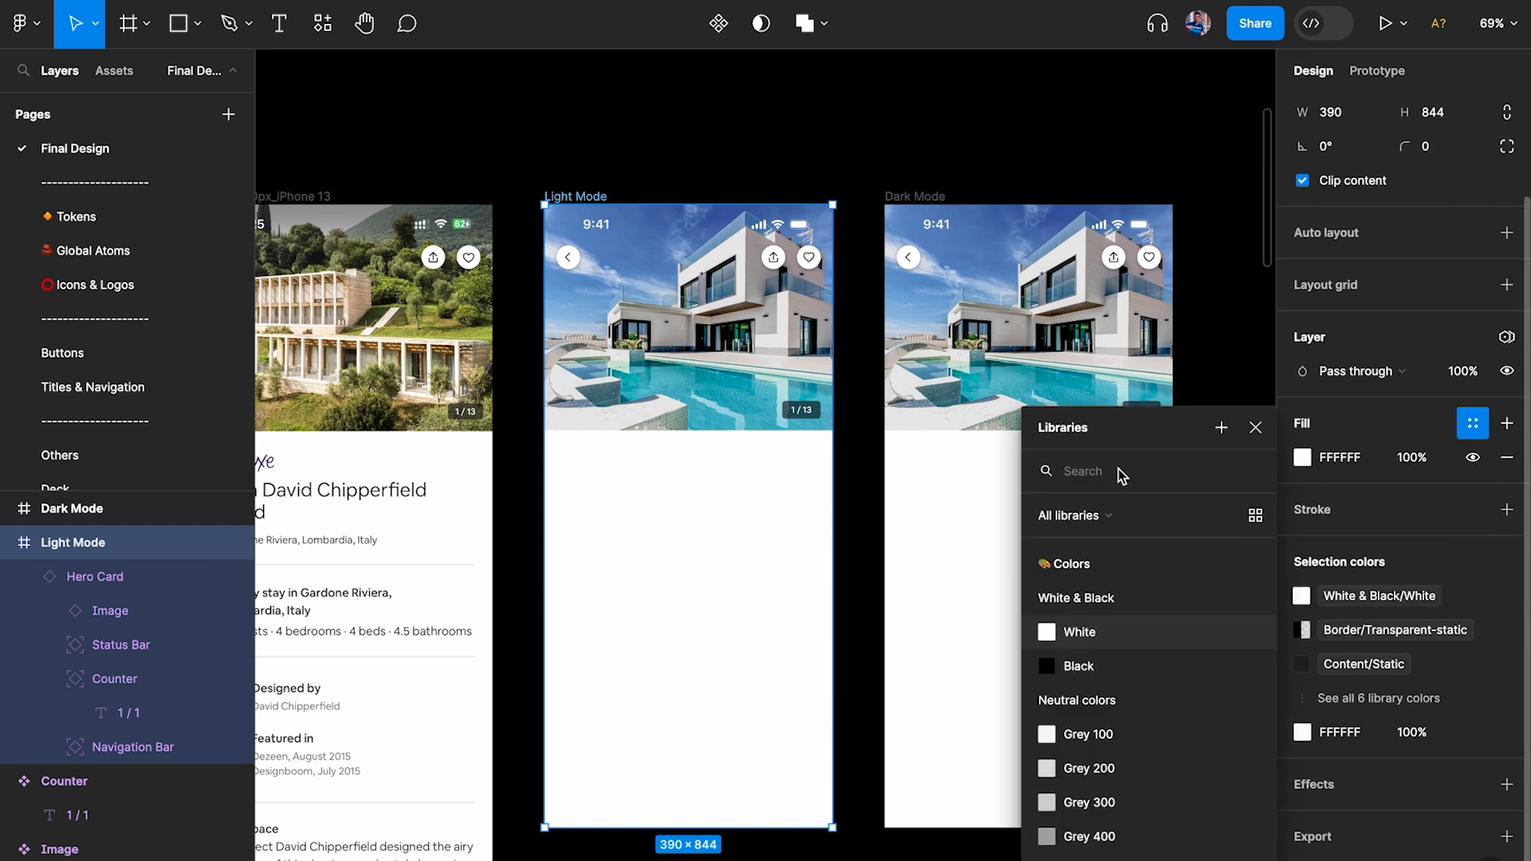
pyautogui.write('sur')
pyautogui.click(1084, 598)
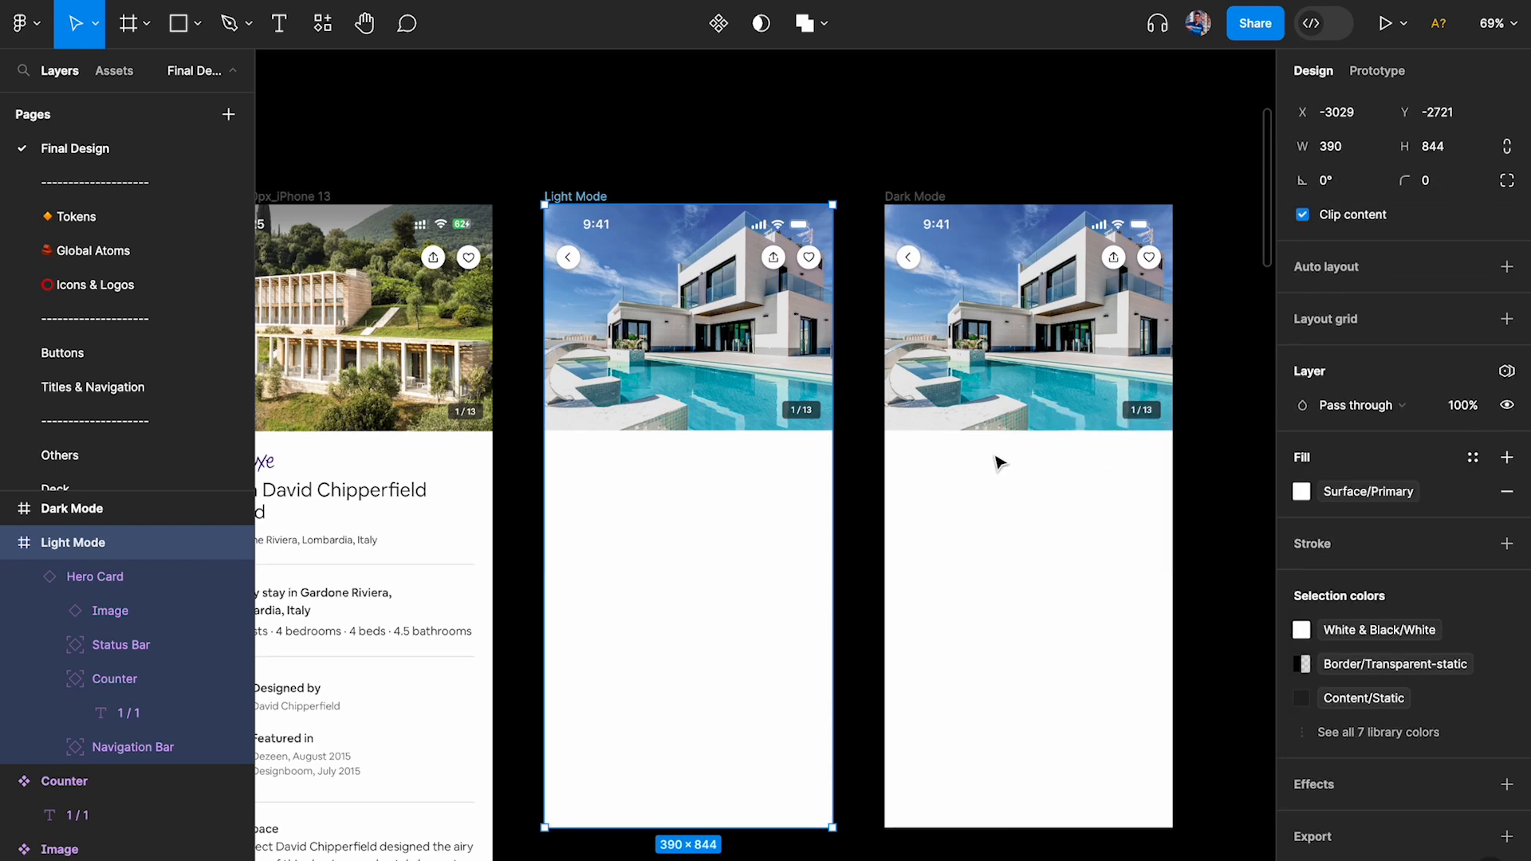
# Apply the Surface/Primary color variable to the fill of the Dark Mode frame.
pyautogui.click(916, 196)
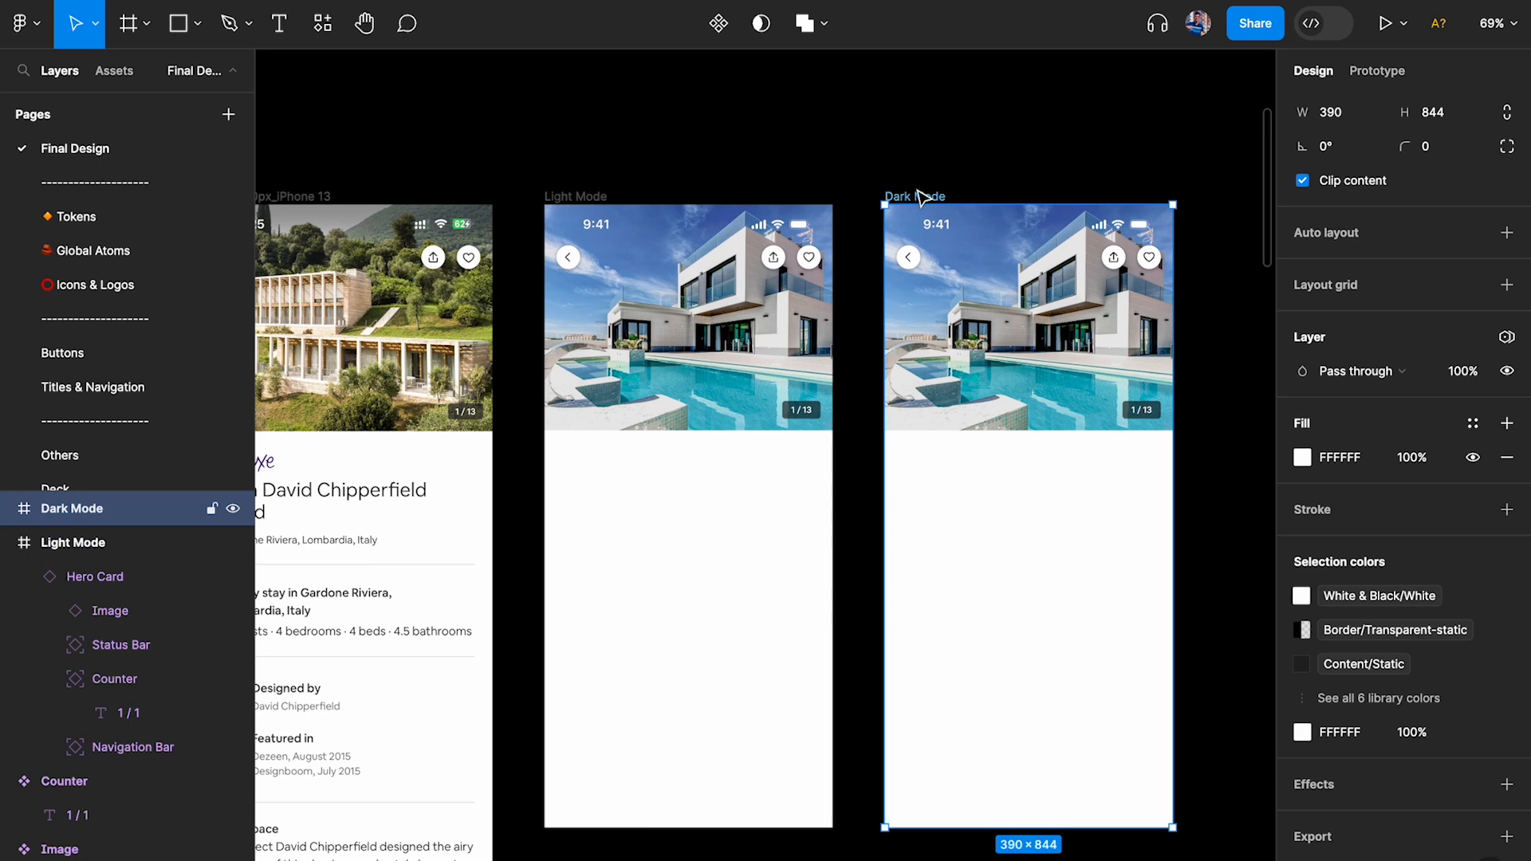
pyautogui.click(1473, 423)
pyautogui.write('sur')
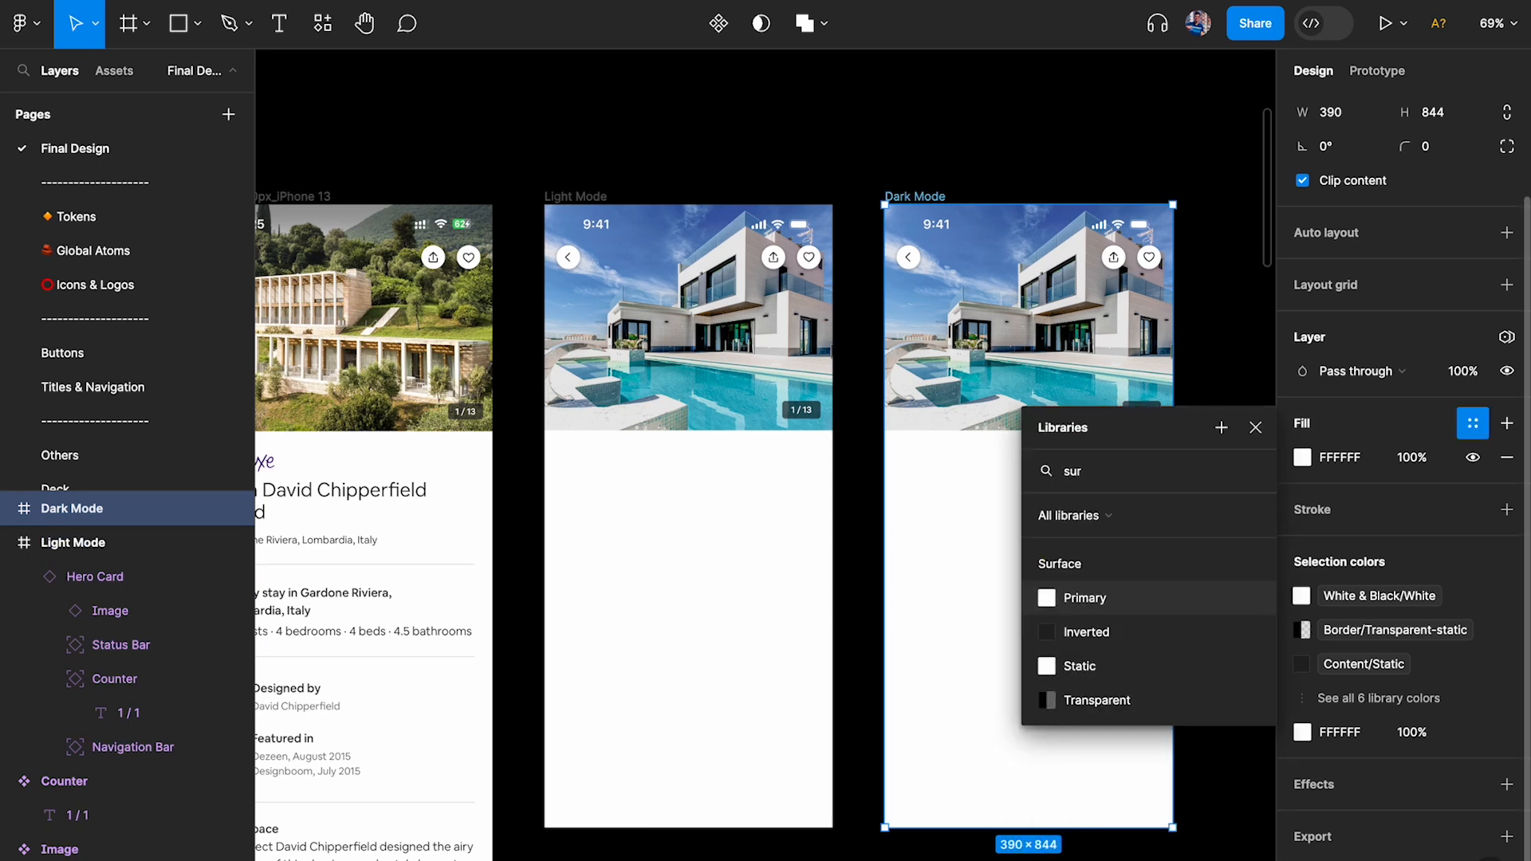
pyautogui.click(1084, 597)
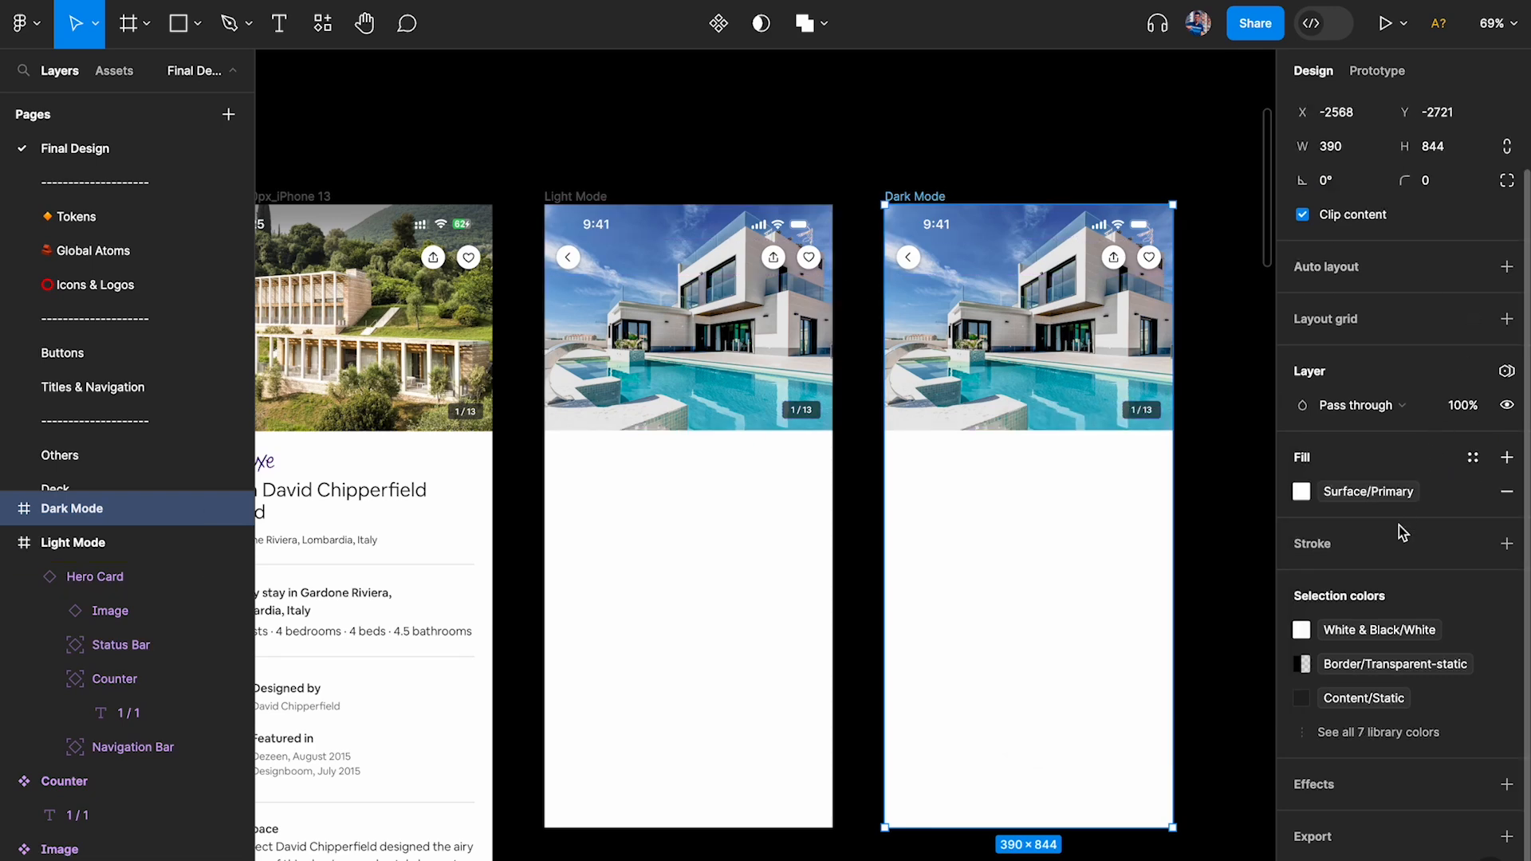
# Set the Tokens variable mode of the Dark Mode frame to Dark Mode.
pyautogui.click(1507, 371)
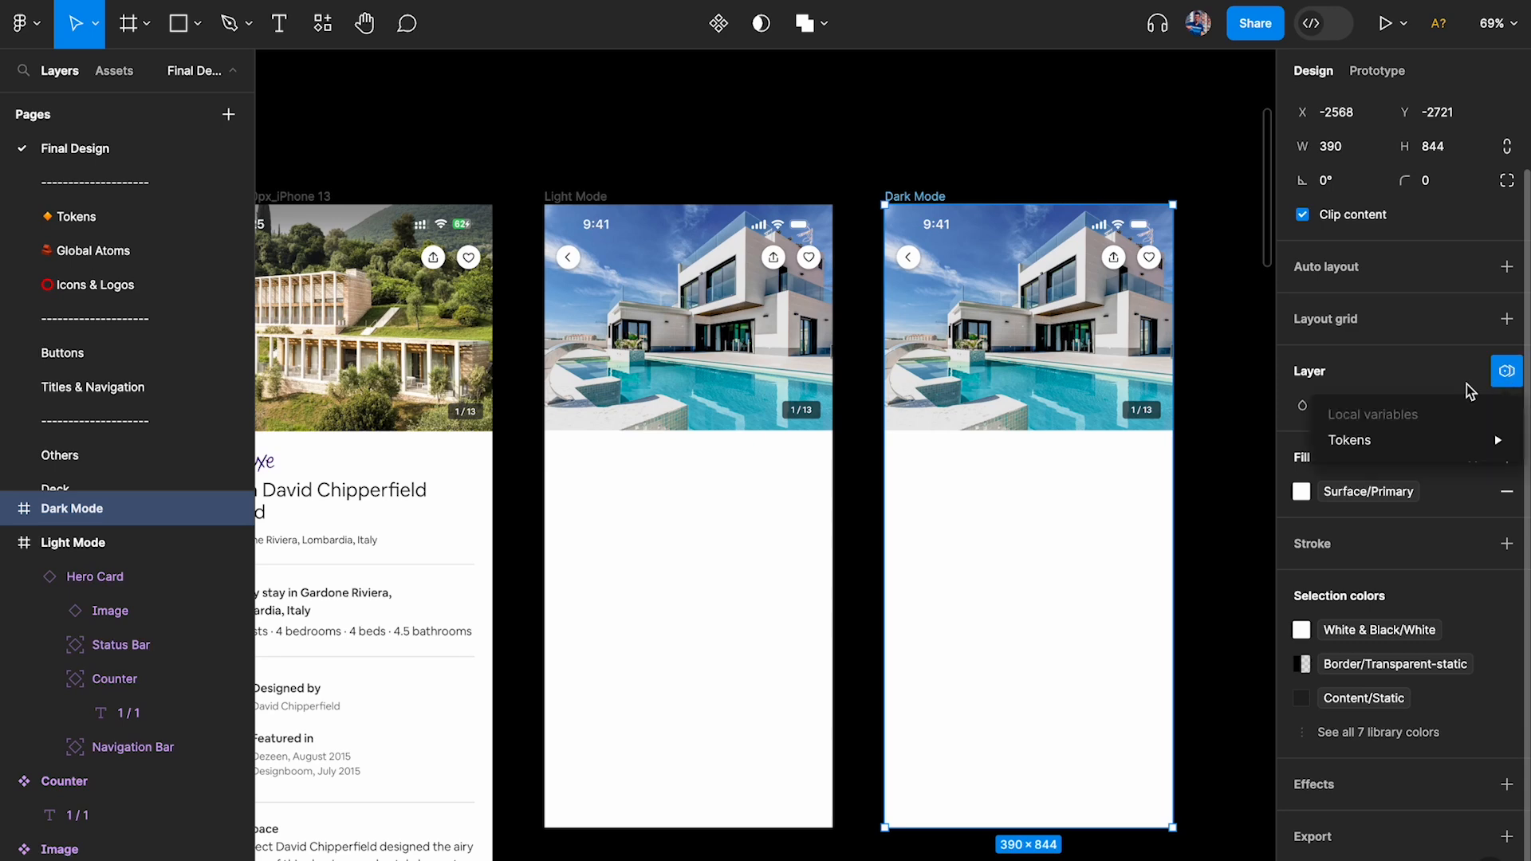
pyautogui.moveTo(1405, 443)
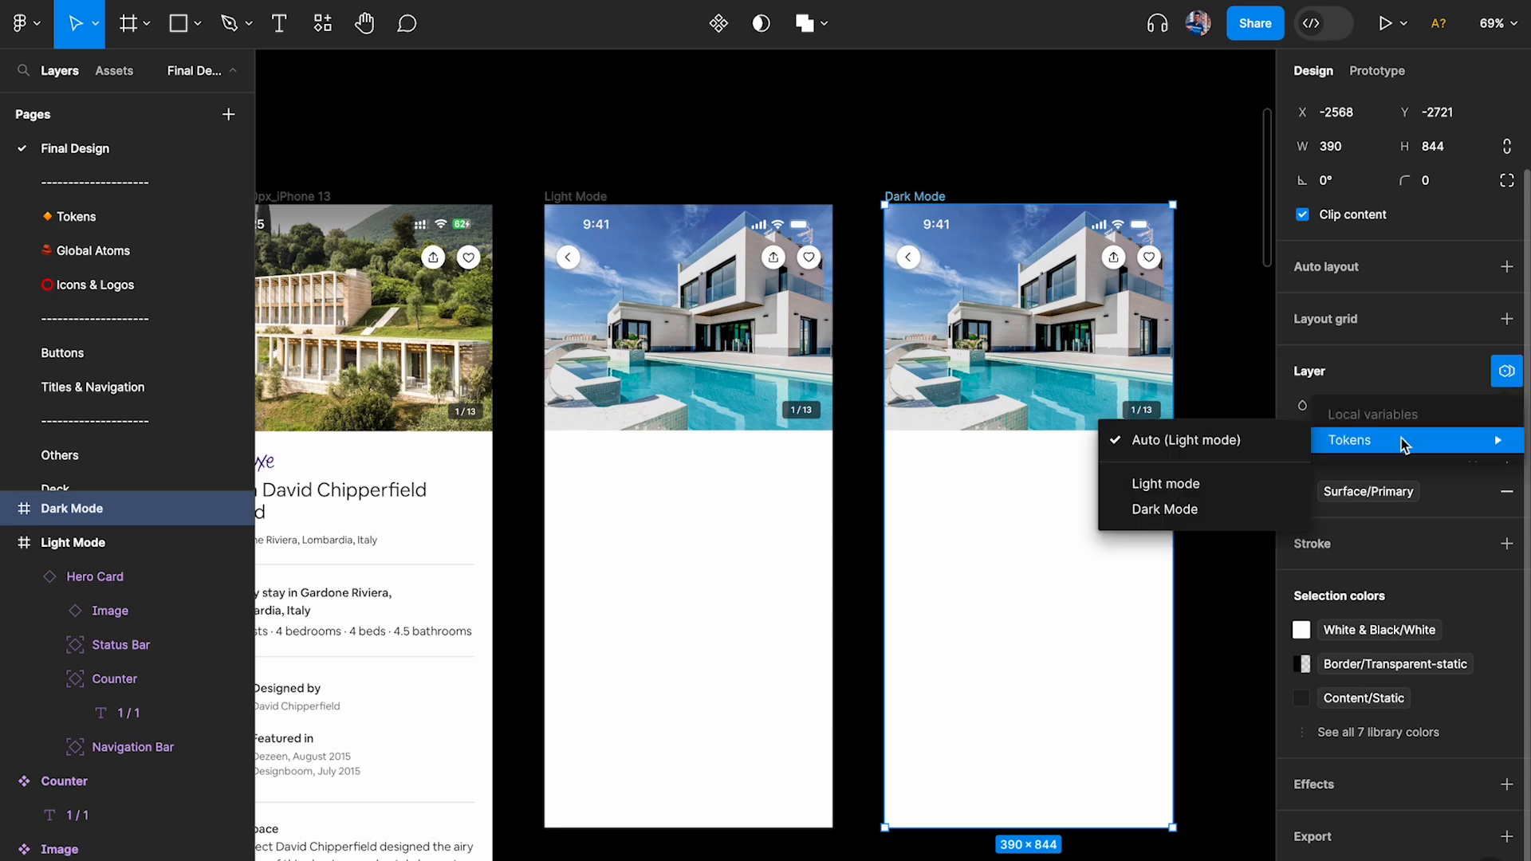
pyautogui.click(1214, 511)
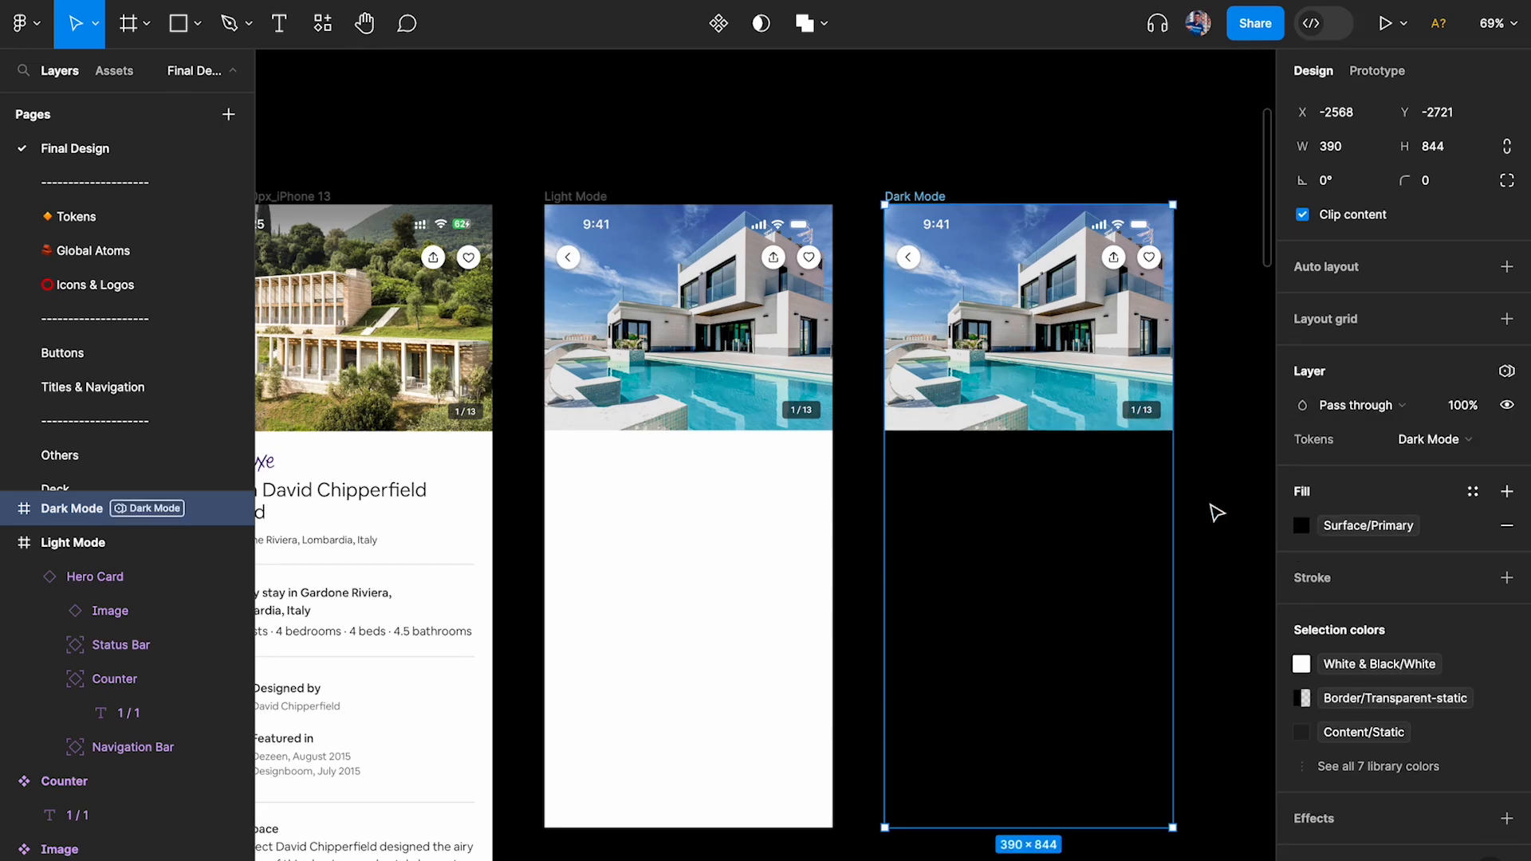
pyautogui.click(1222, 153)
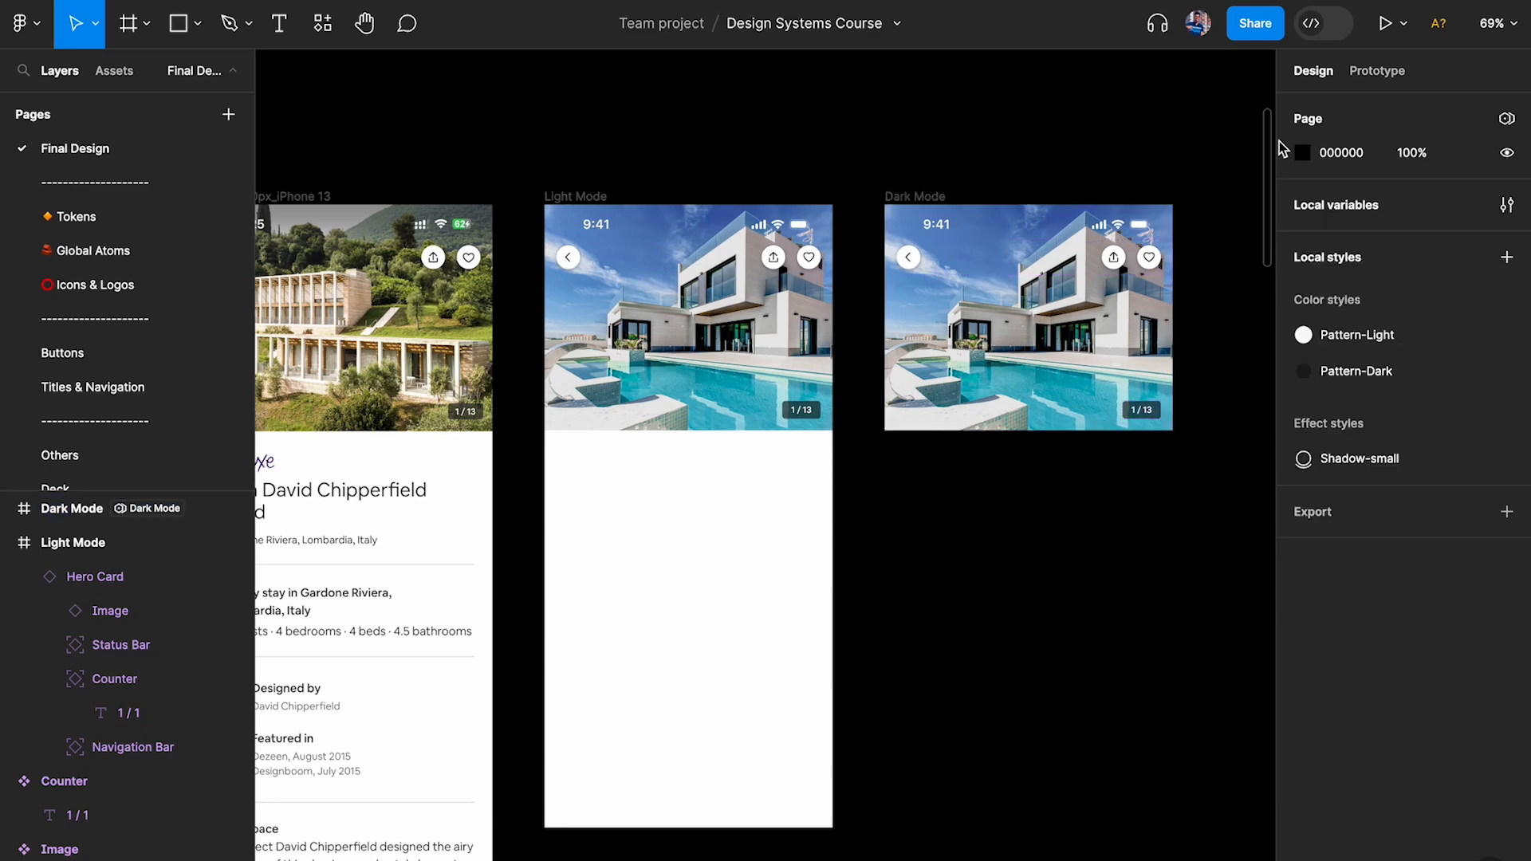
# Change the page background color to 151515.
pyautogui.click(1302, 153)
pyautogui.hotkey('ctrl', 'v')
pyautogui.press('Return')
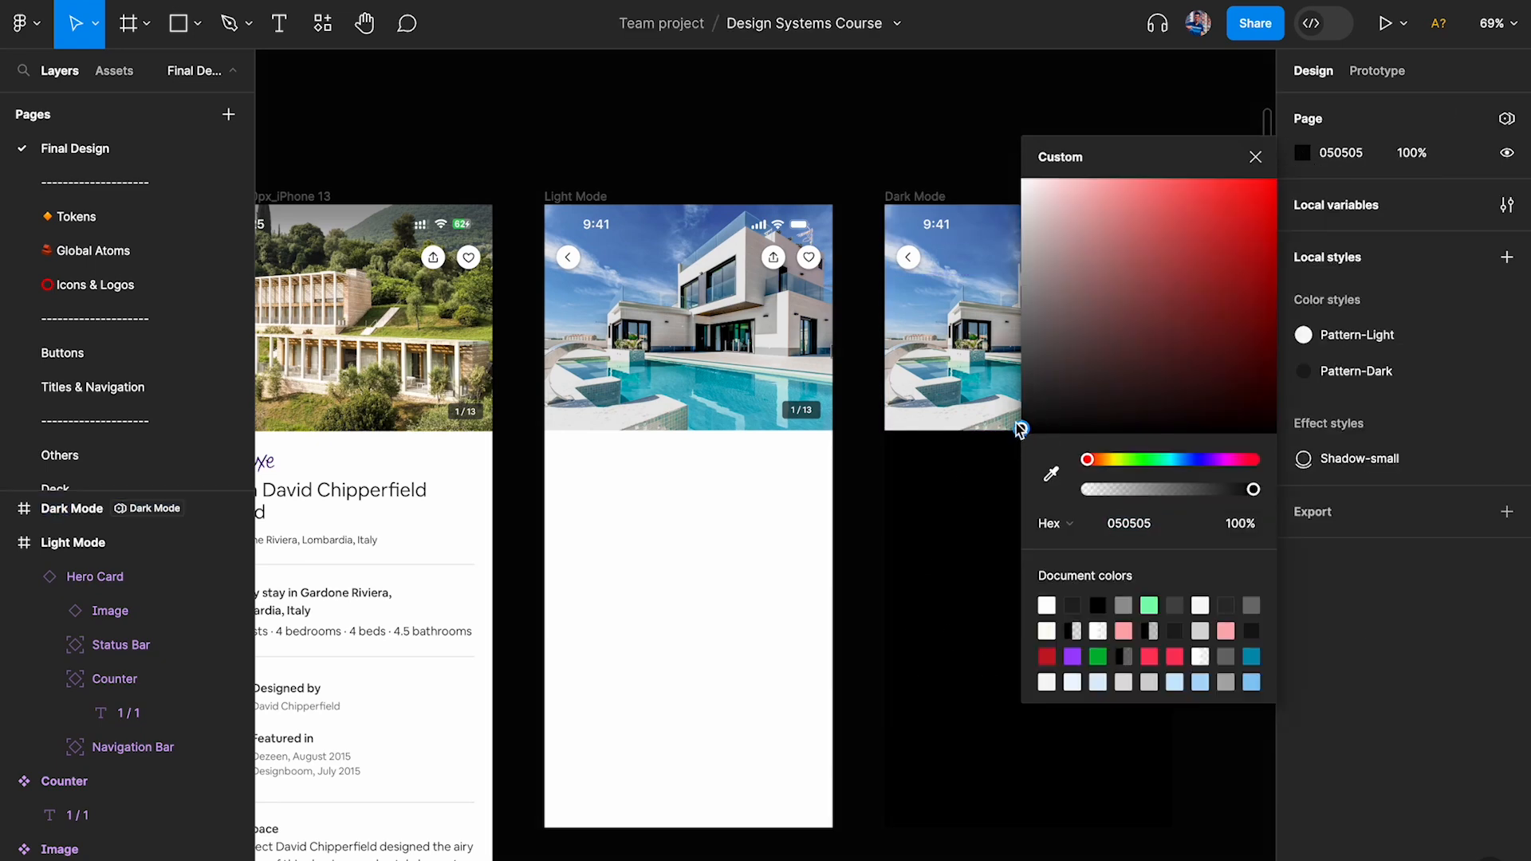
pyautogui.click(953, 131)
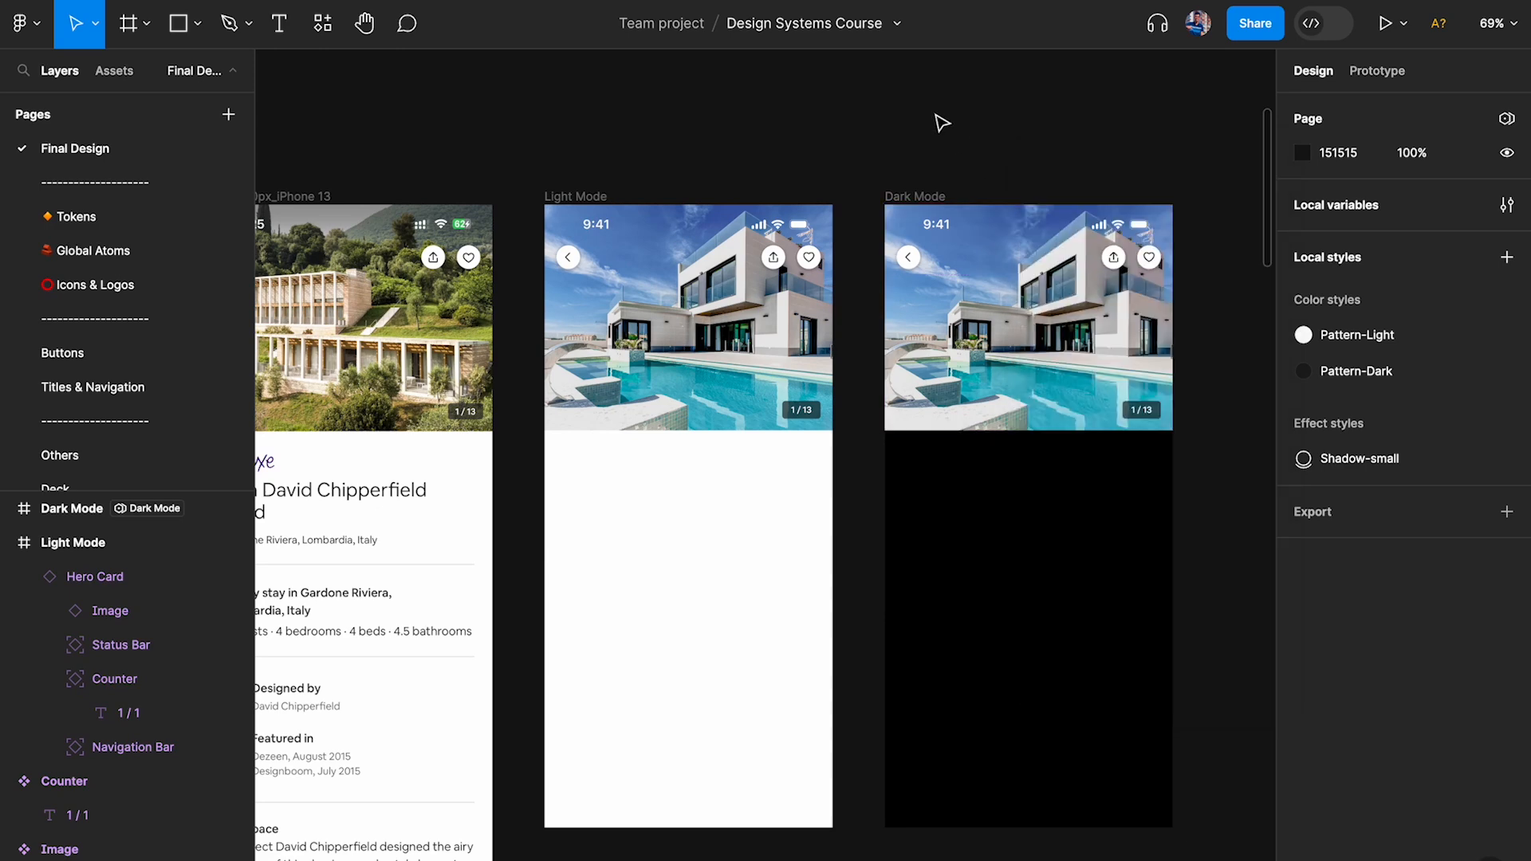
# Try switching the Elavated property of the back Icon Button in the Dark Mode frame's Hero Card off and on again.
pyautogui.click(1052, 231)
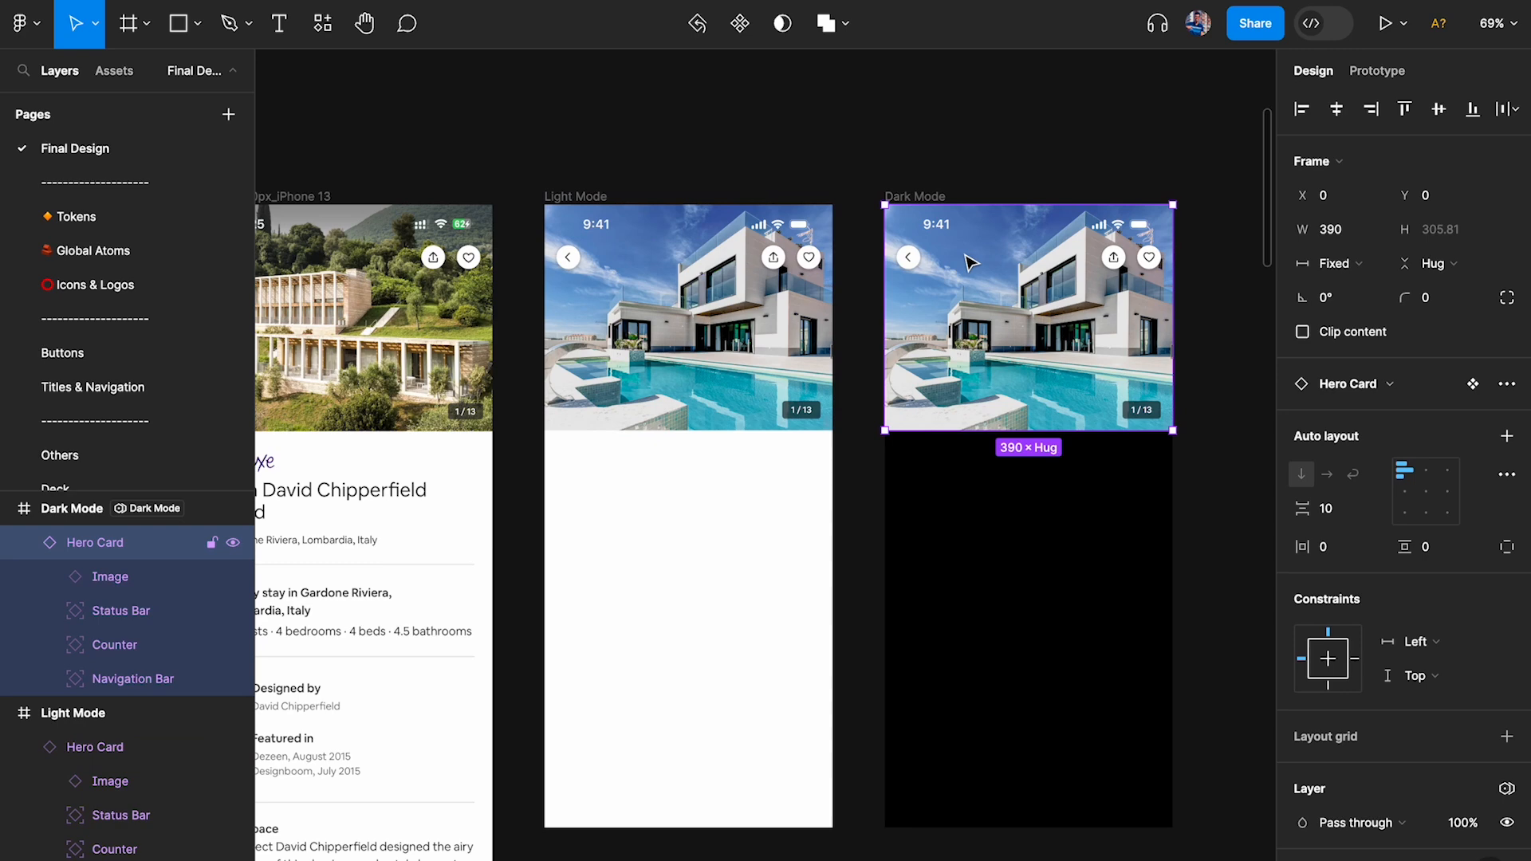
pyautogui.scroll(3, 973, 258)
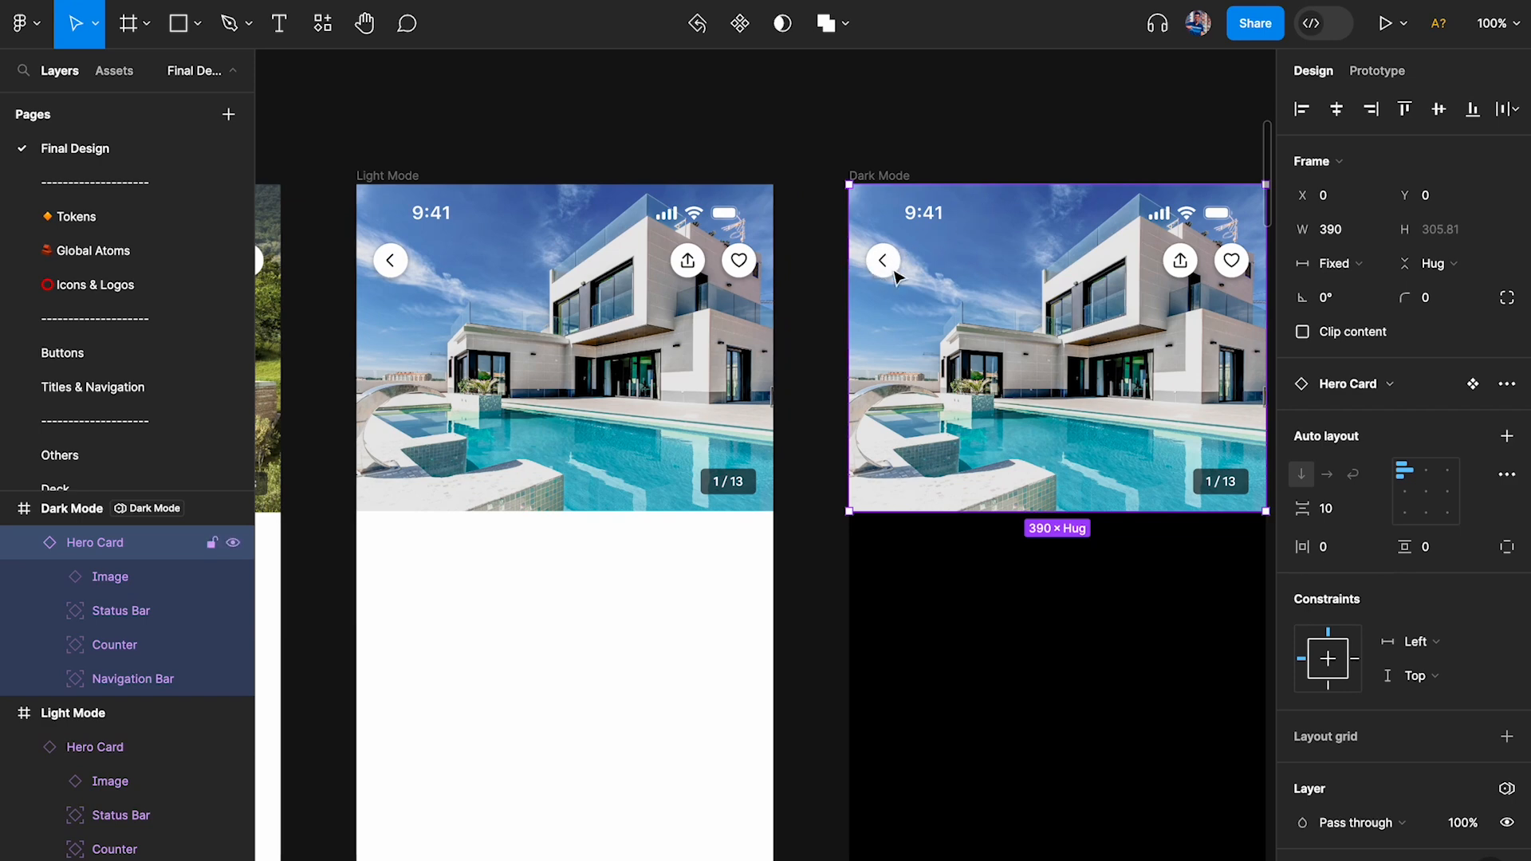
pyautogui.scroll(-2, 894, 276)
pyautogui.hscroll(2, 894, 277)
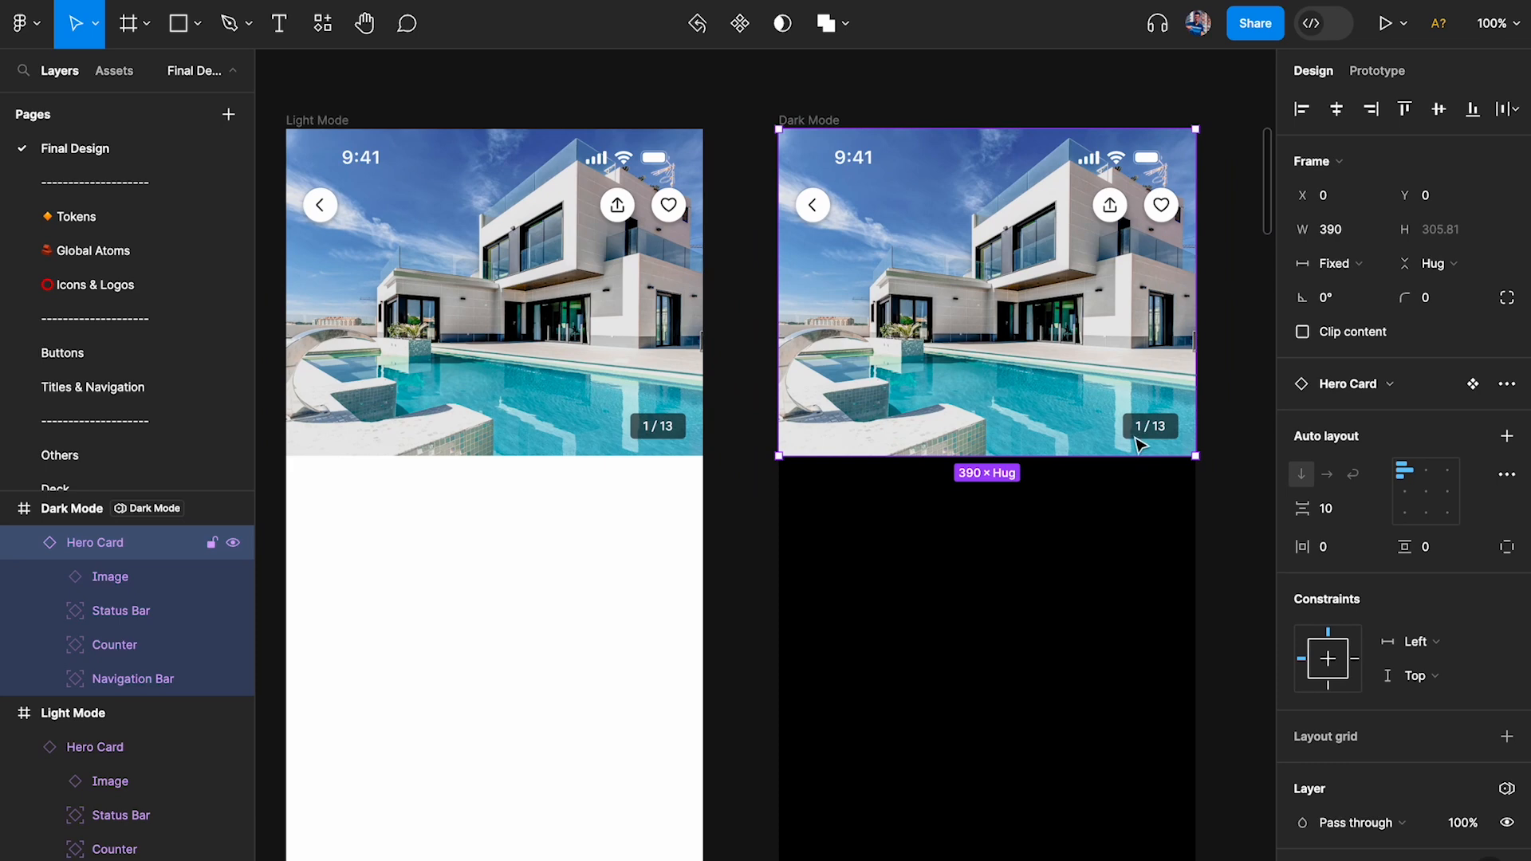
pyautogui.scroll(3, 793, 212)
pyautogui.click(801, 217)
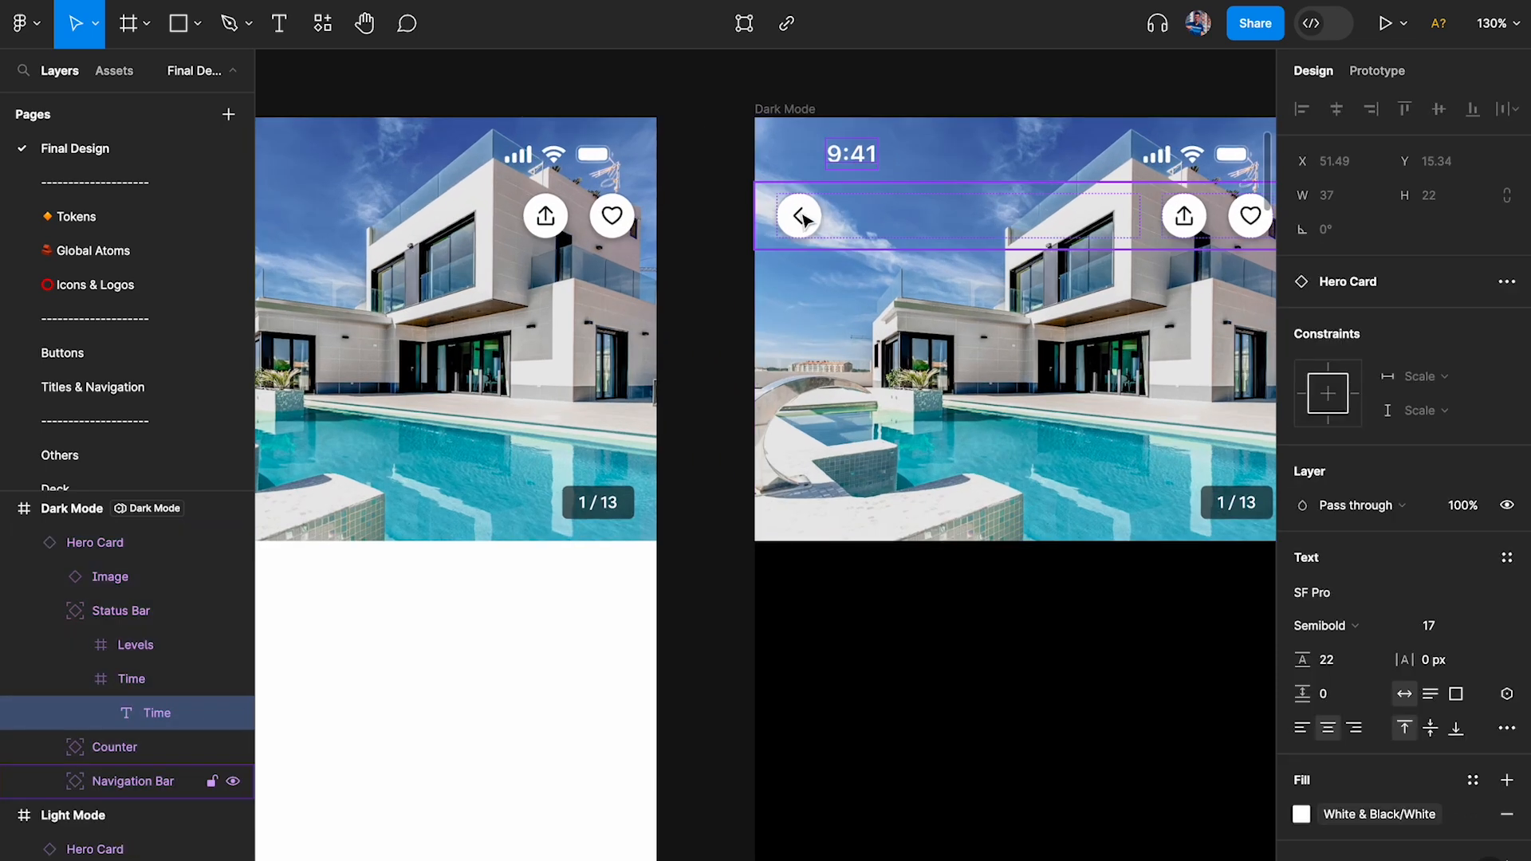
pyautogui.doubleClick(804, 218)
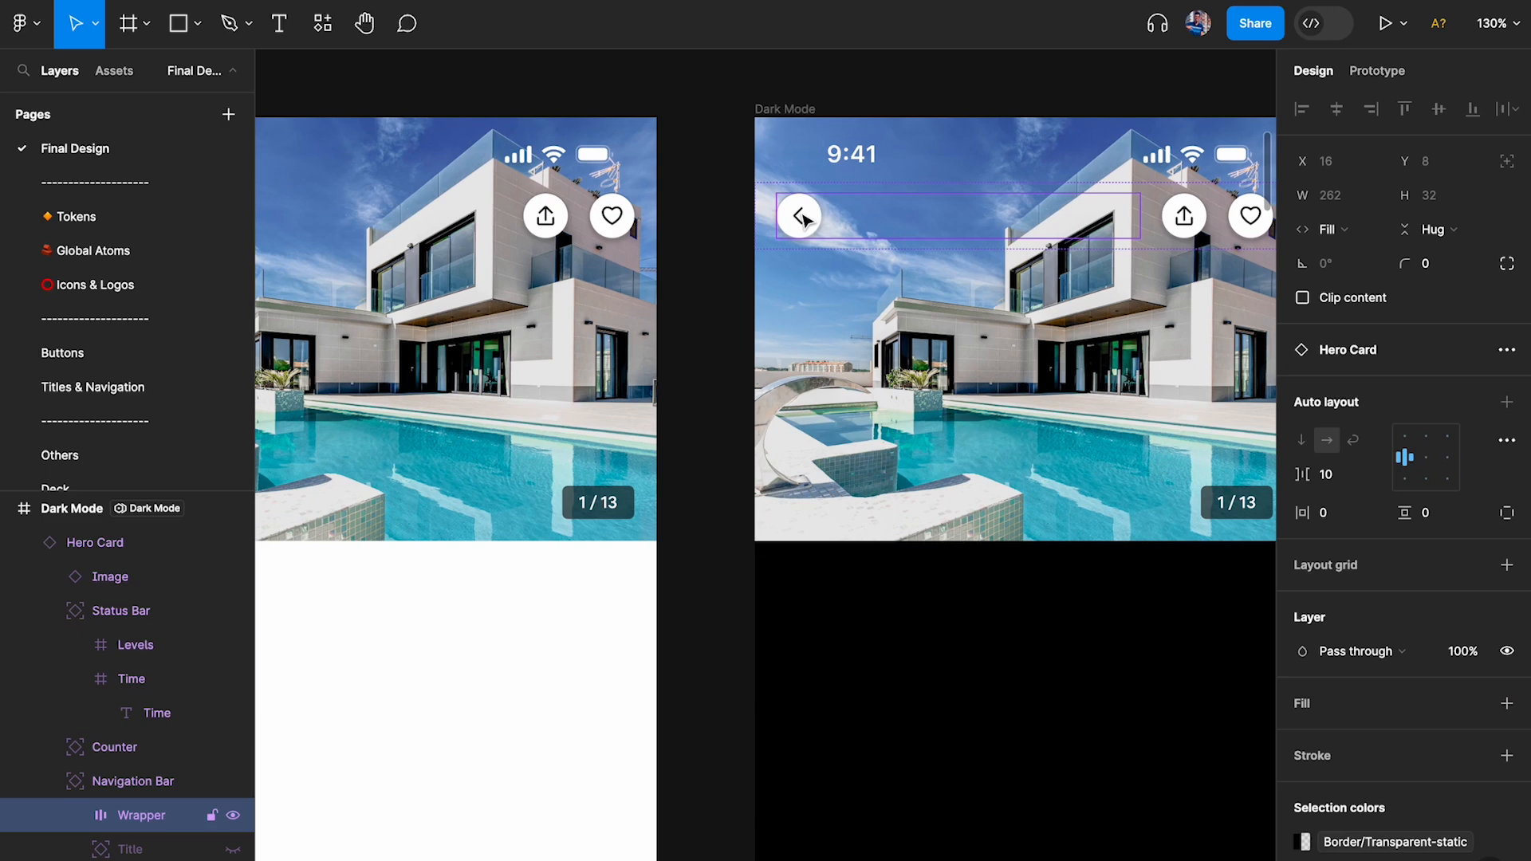
pyautogui.doubleClick(804, 218)
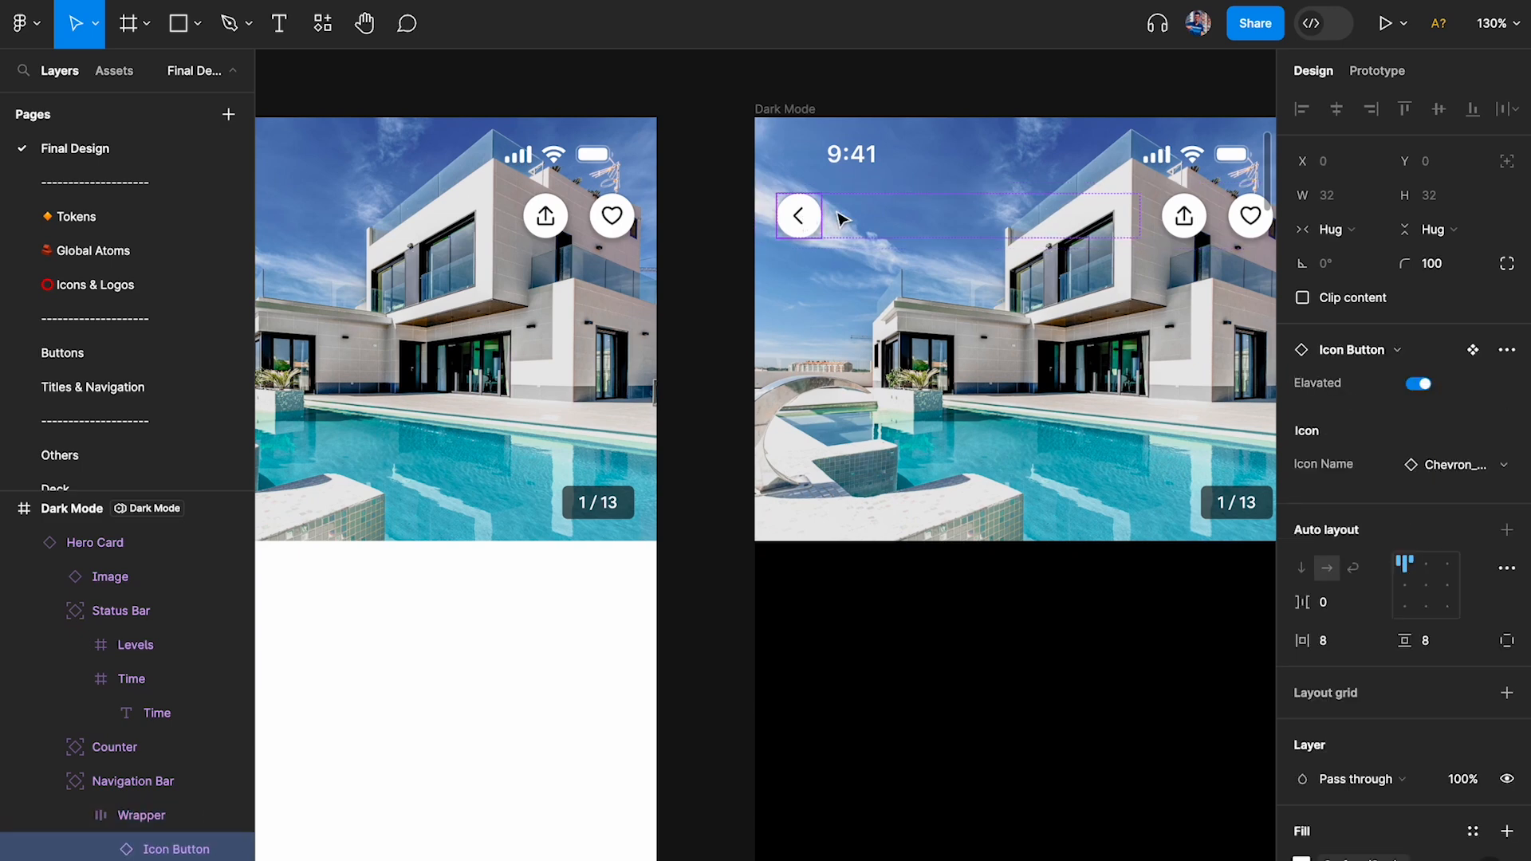
pyautogui.click(1419, 384)
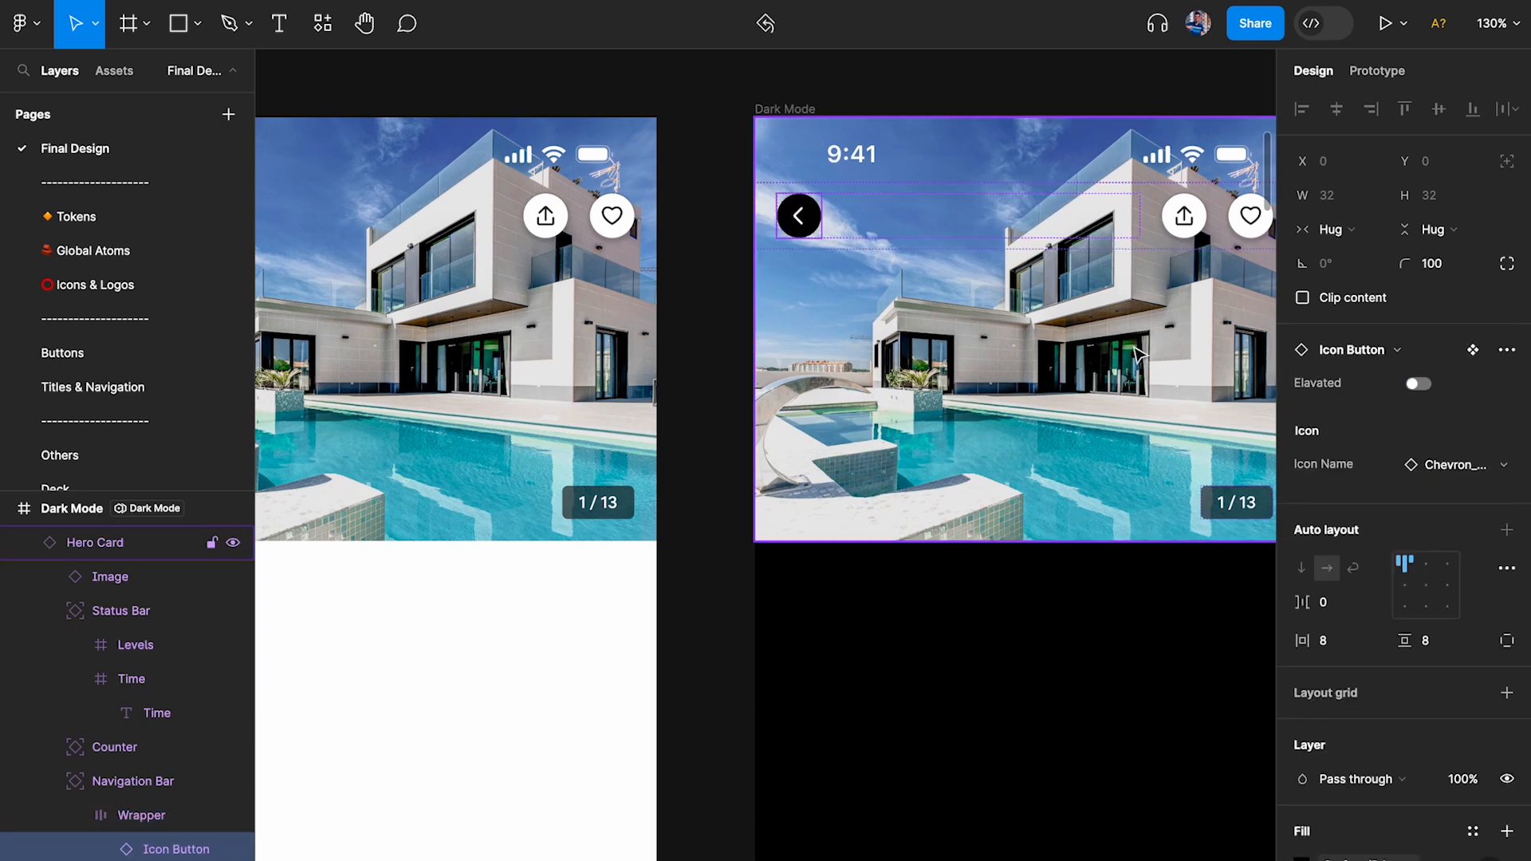
pyautogui.click(1419, 384)
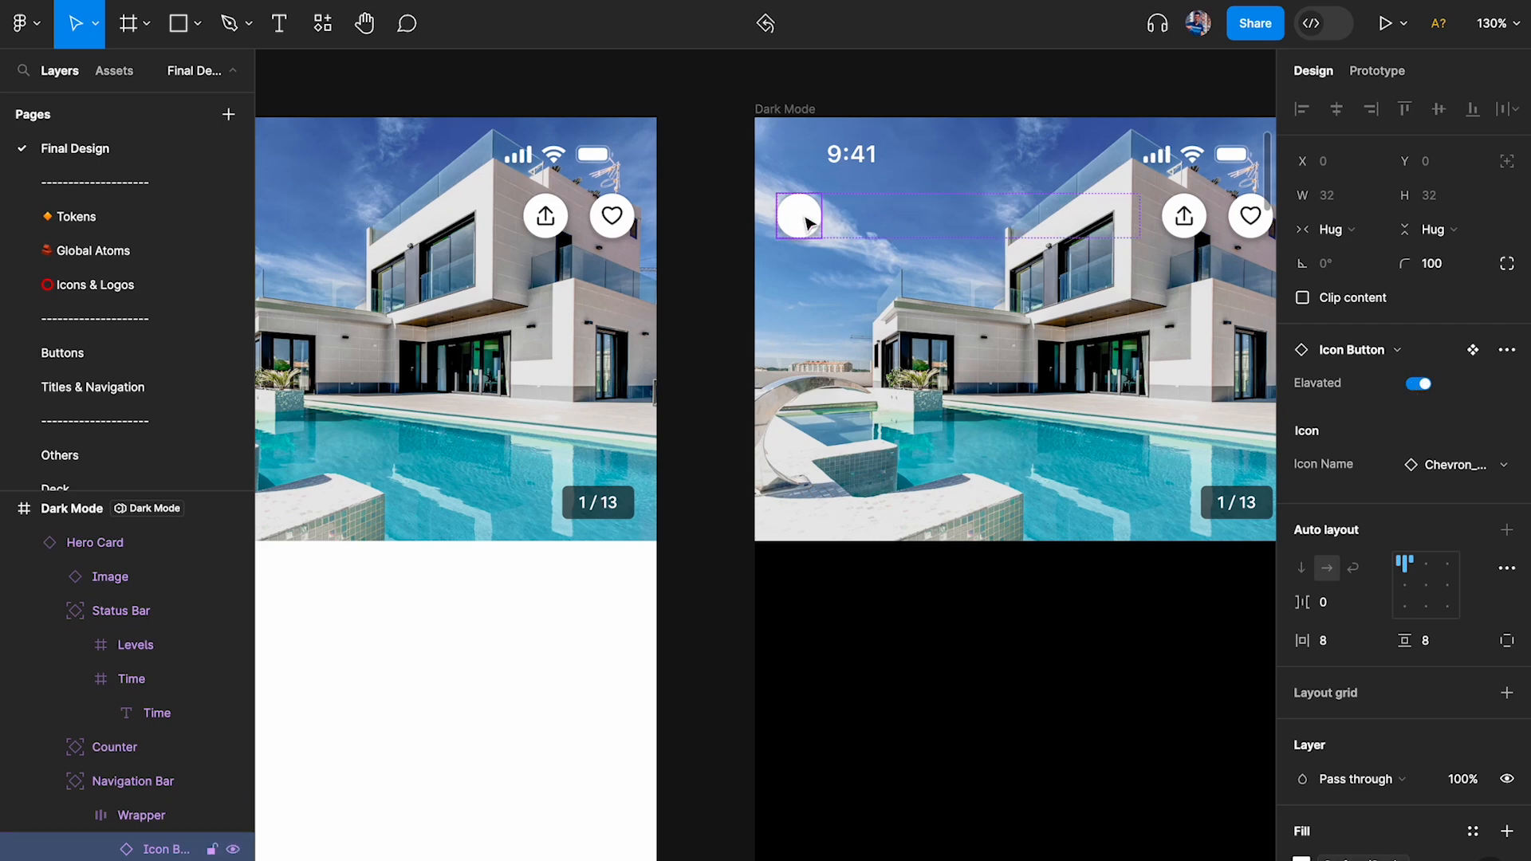
# Replace the Hero Card in the Dark Mode frame with a copy of the Light Mode frame's Hero Card instance.
pyautogui.scroll(-5, 809, 223)
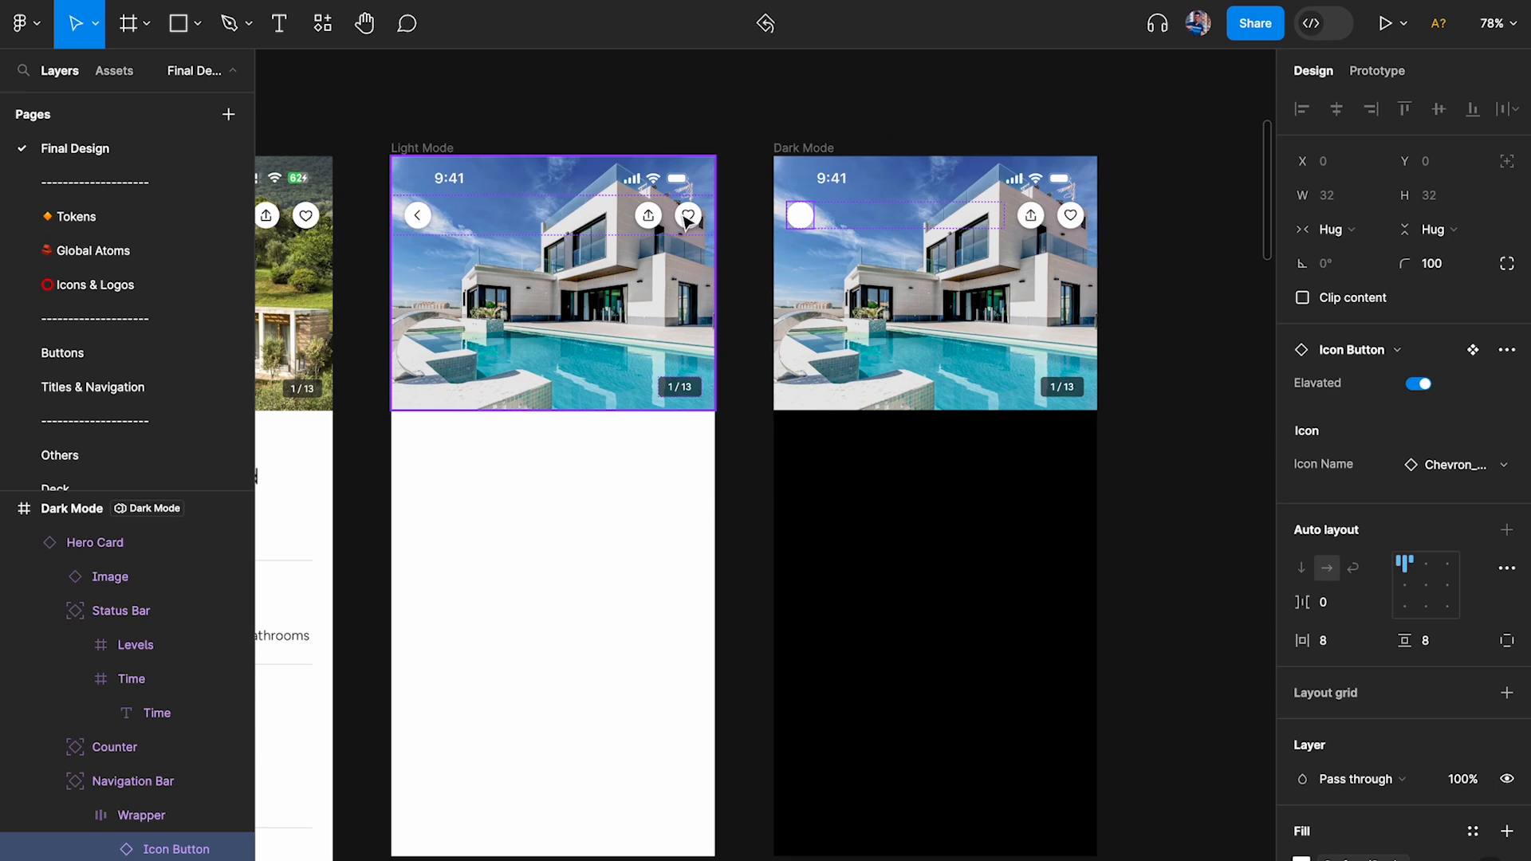
pyautogui.click(687, 219)
pyautogui.scroll(3, 806, 256)
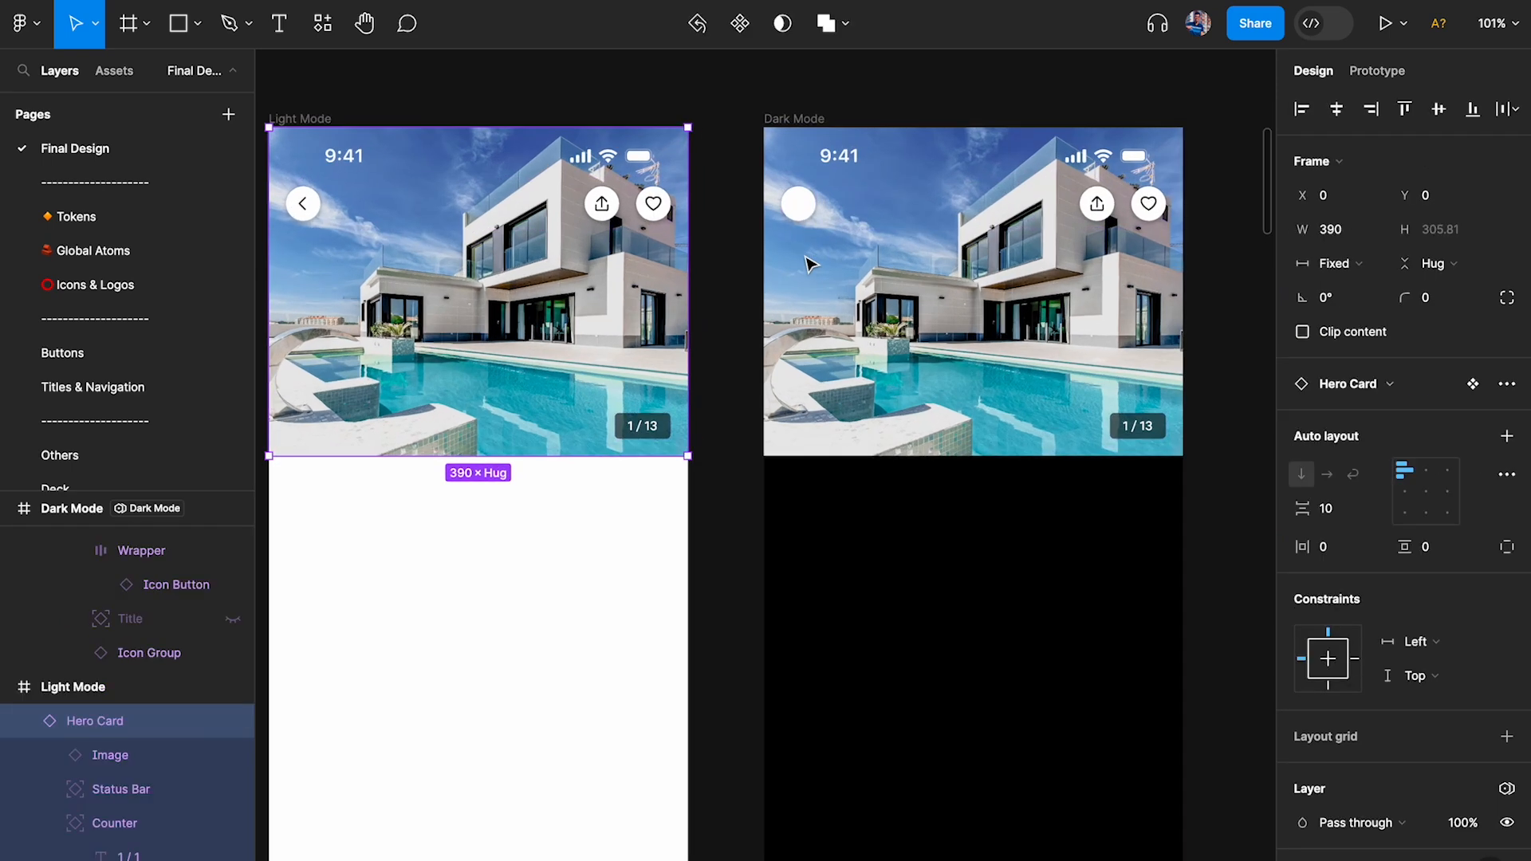
pyautogui.click(877, 259)
pyautogui.press('Delete')
pyautogui.click(802, 118)
pyautogui.press('Escape')
pyautogui.press('Escape')
pyautogui.click(799, 134)
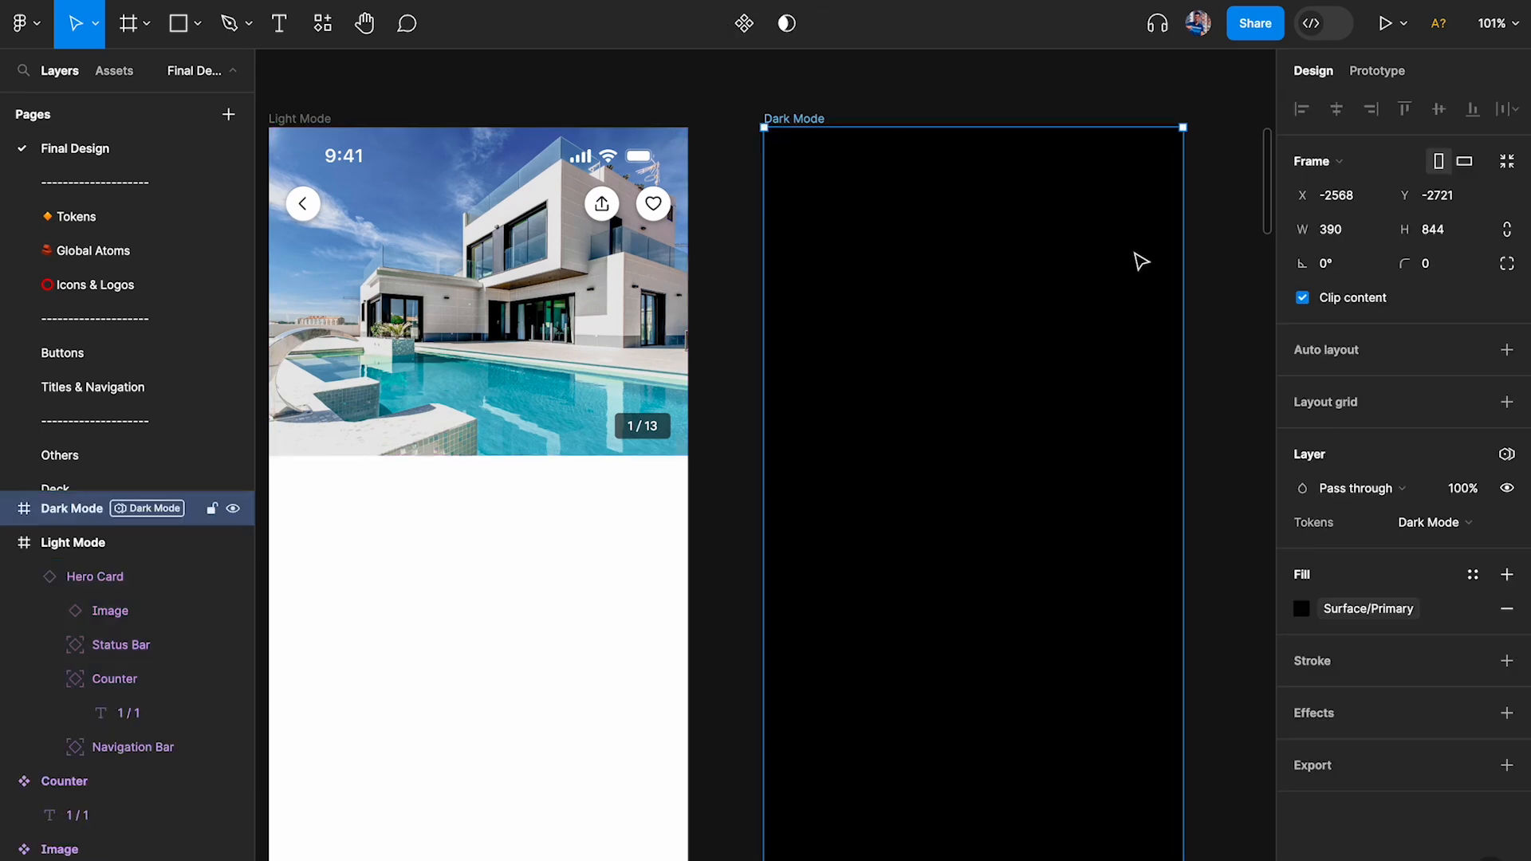
pyautogui.hotkey('ctrl', 'v')
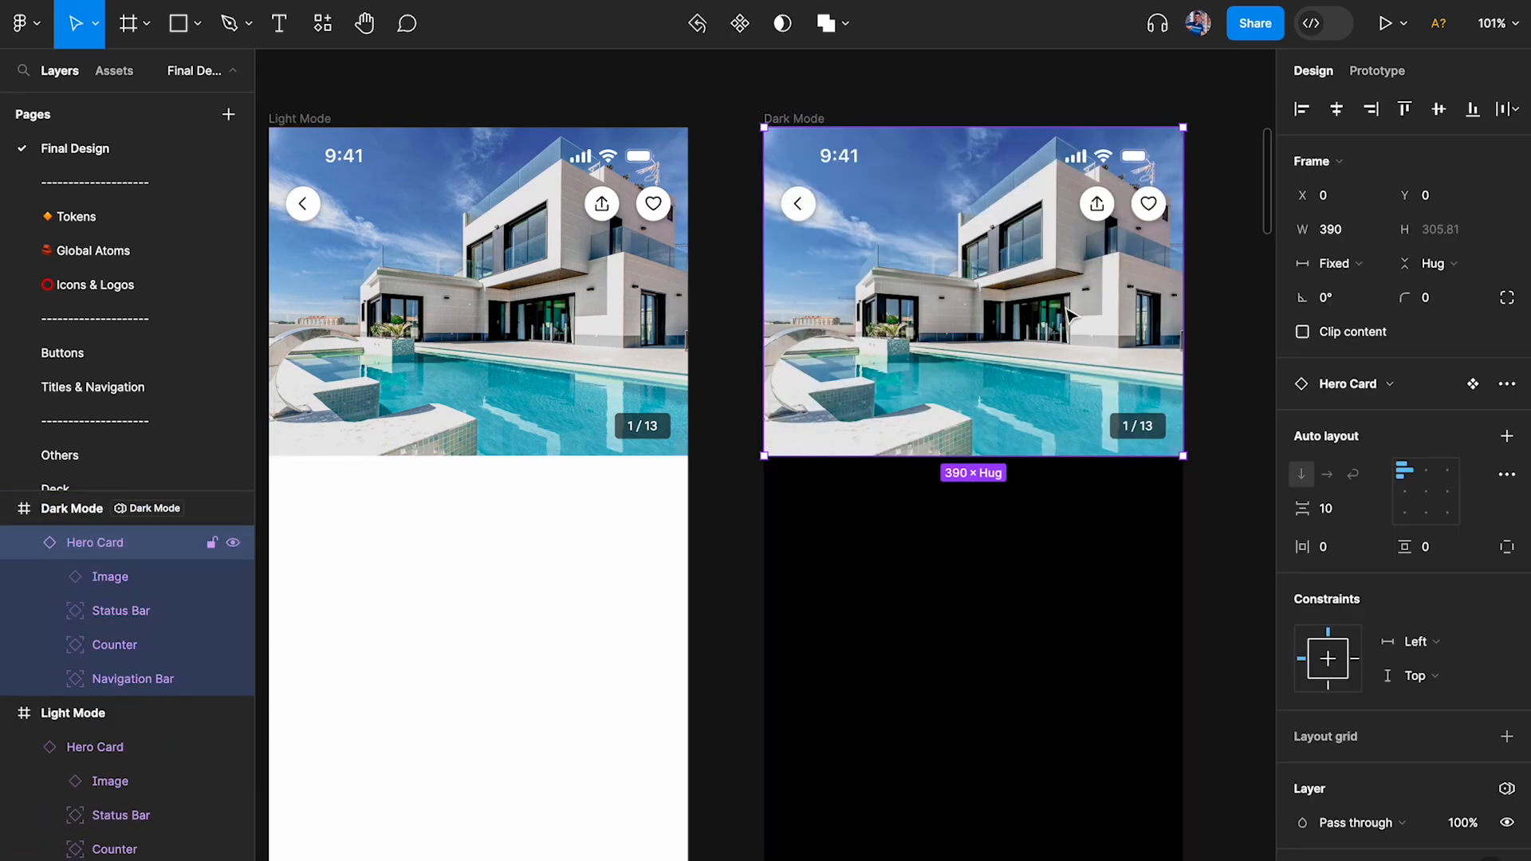
pyautogui.doubleClick(1156, 137)
pyautogui.press('Escape')
# Move the main Hero Card component up beside the Image component, aligned with its top.
pyautogui.scroll(-5, 903, 408)
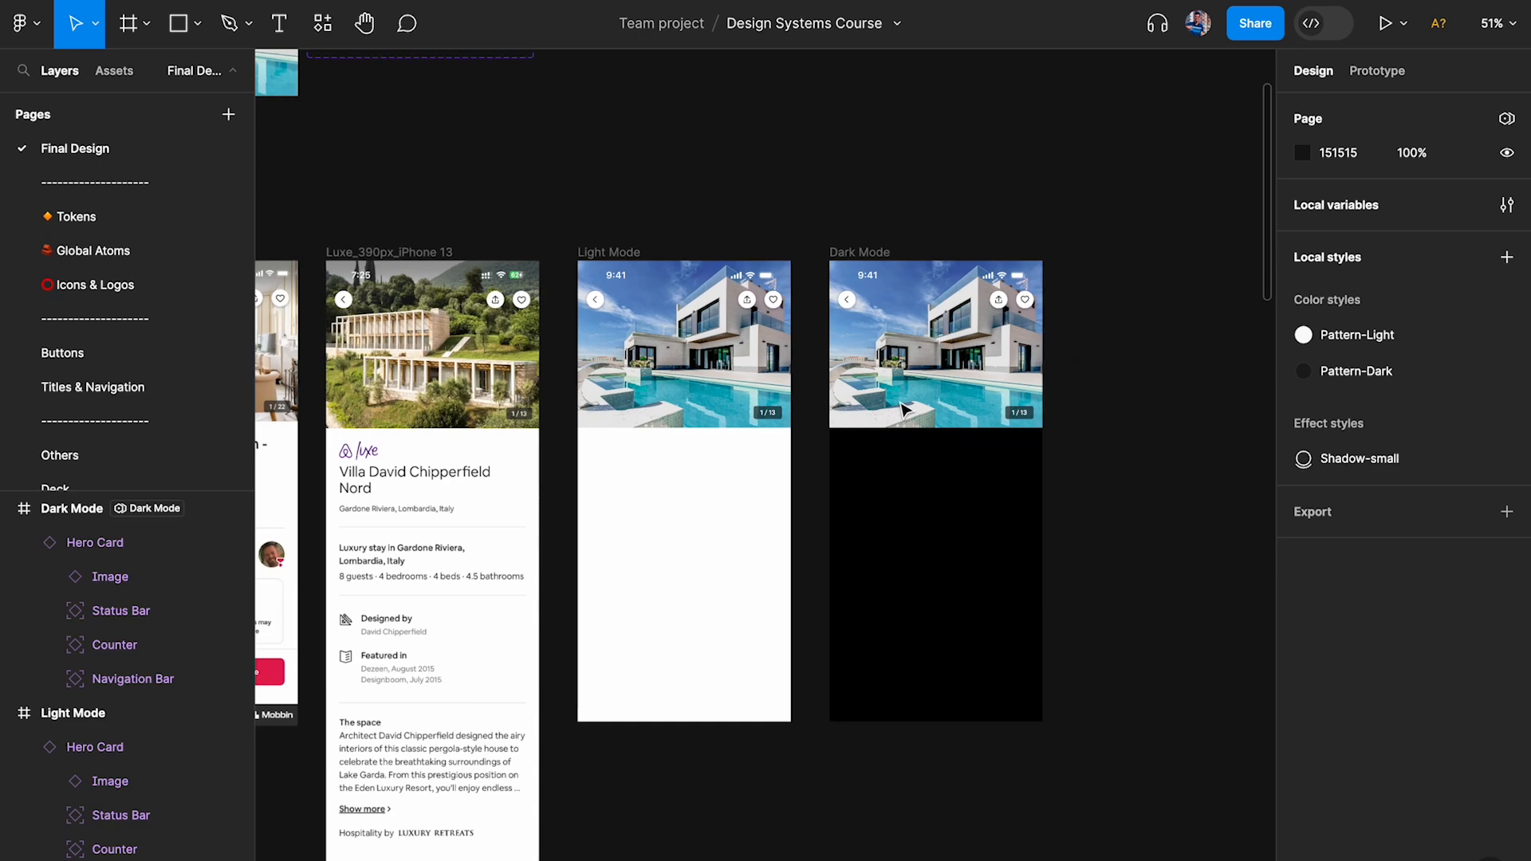
pyautogui.scroll(-4, 903, 408)
pyautogui.scroll(4, 659, 448)
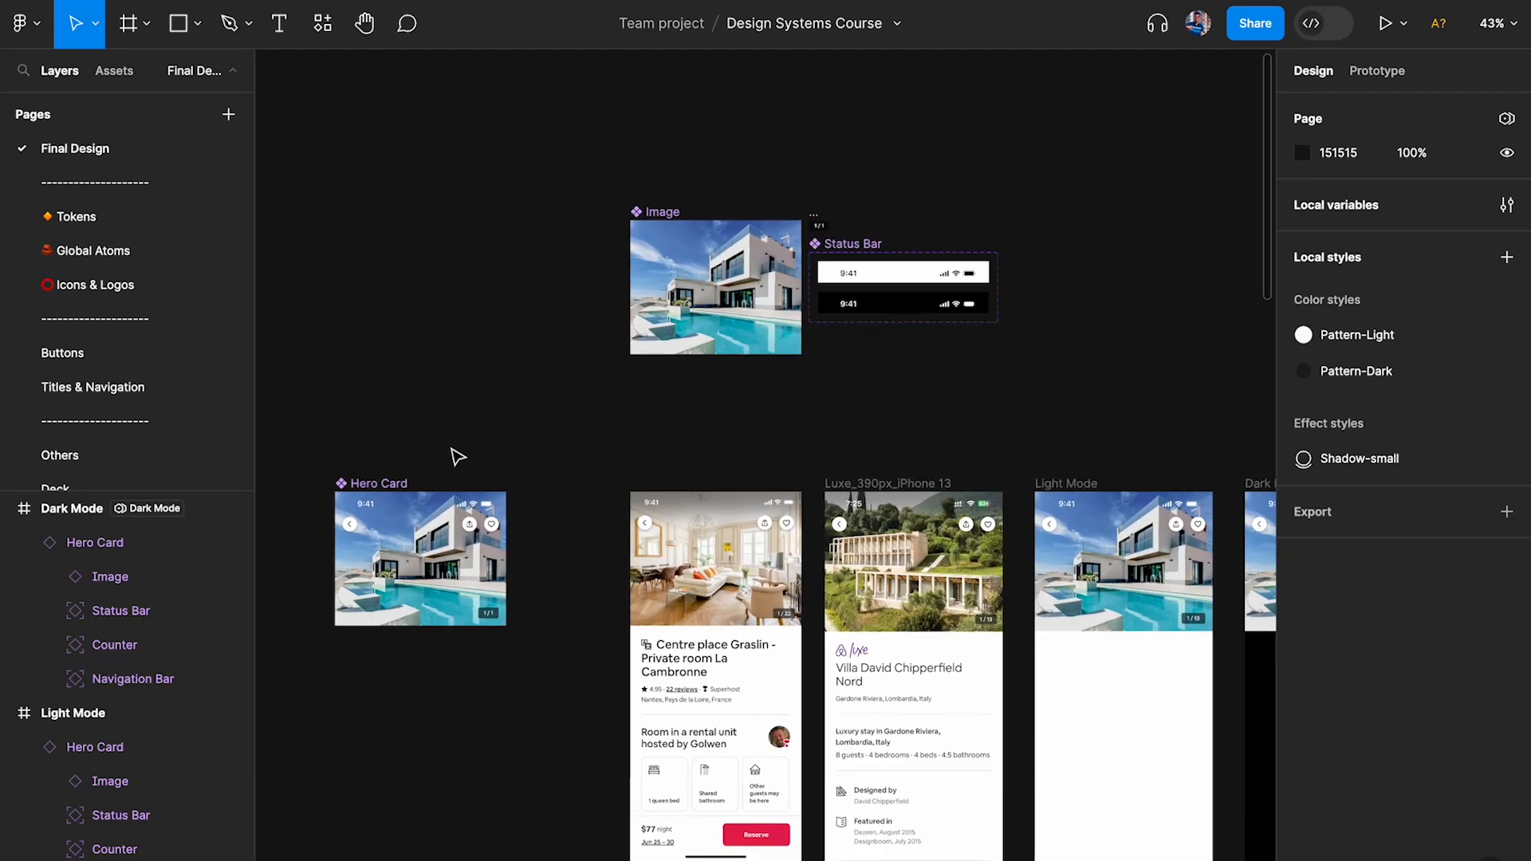
pyautogui.moveTo(391, 484); pyautogui.dragTo(489, 211)
pyautogui.click(750, 191)
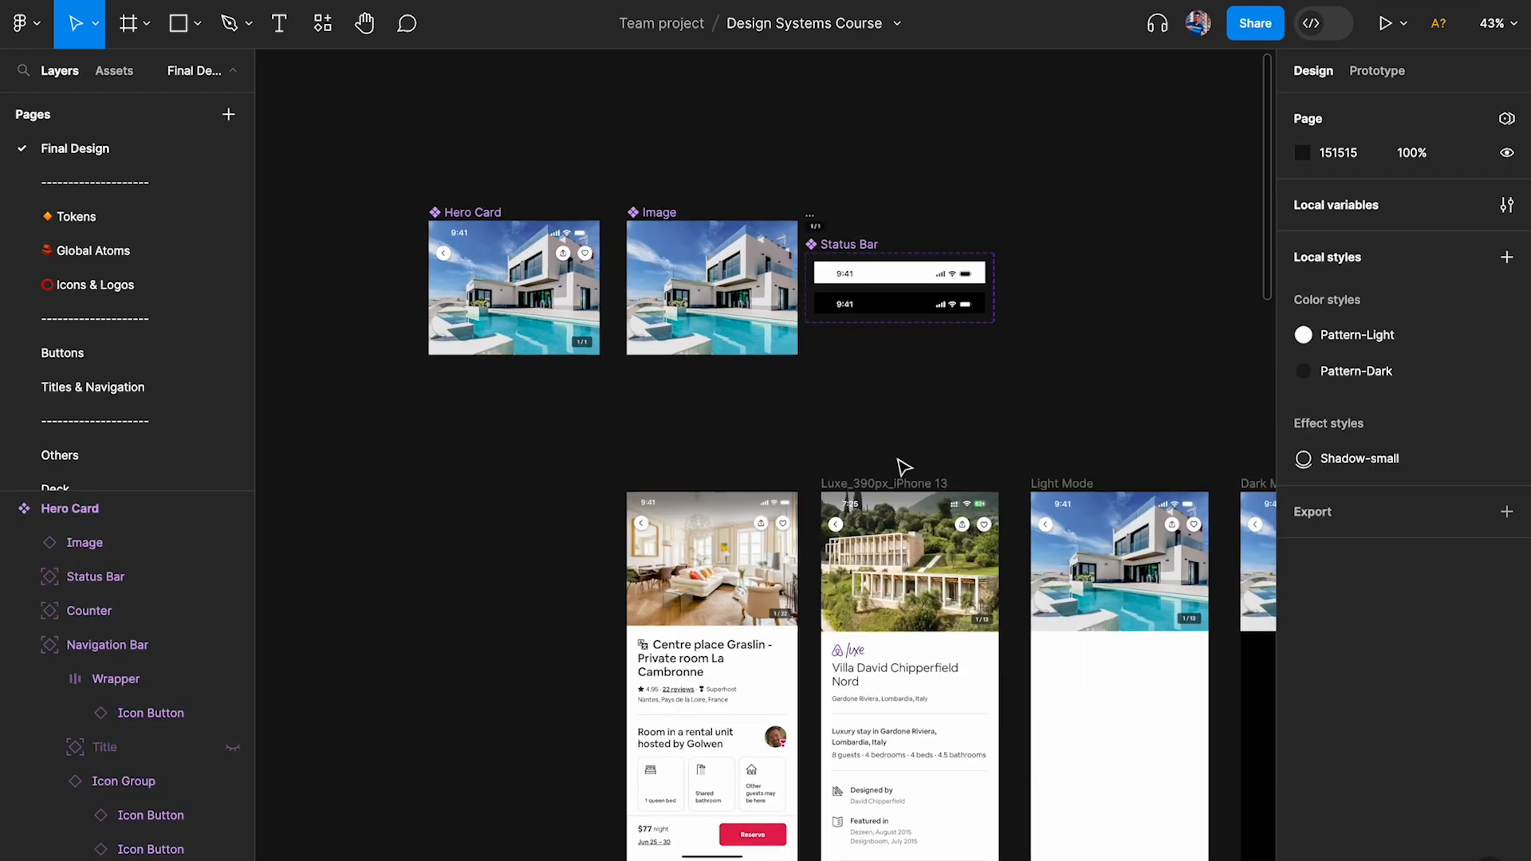
# Duplicate the Light Mode and Dark Mode frames together and place the copies beside the Plus screen.
pyautogui.scroll(-3, 903, 466)
pyautogui.click(711, 420)
pyautogui.keyDown('shift'); pyautogui.click(814, 423); pyautogui.keyUp('shift')
pyautogui.scroll(-2, 813, 423)
pyautogui.moveTo(499, 446); pyautogui.dragTo(895, 446)
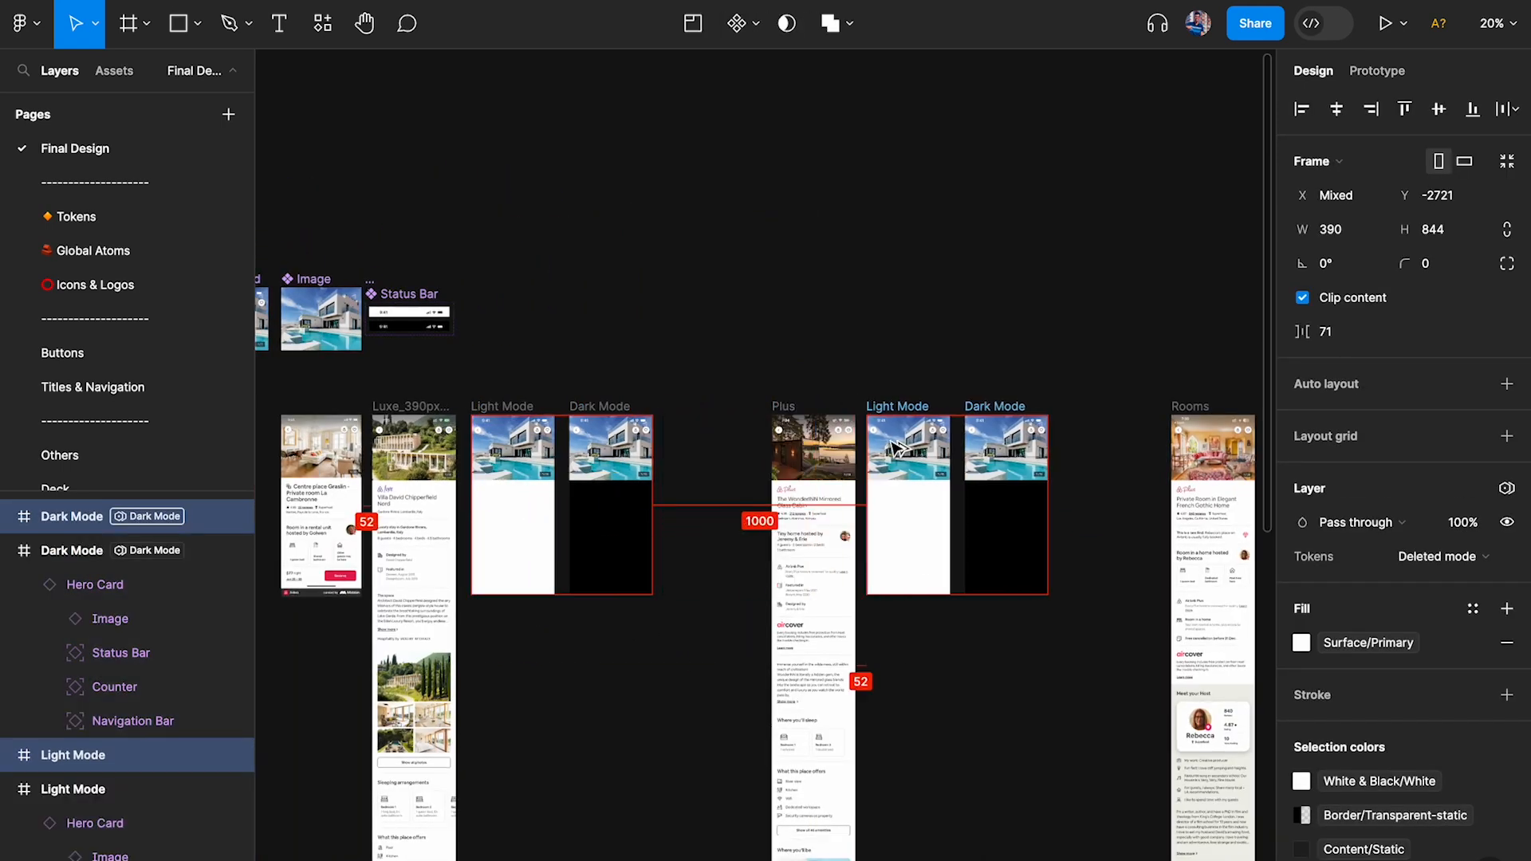
# Place further copies of the Light Mode and Dark Mode frame pair beside the Rooms and Experience screens.
pyautogui.scroll(-2, 696, 455)
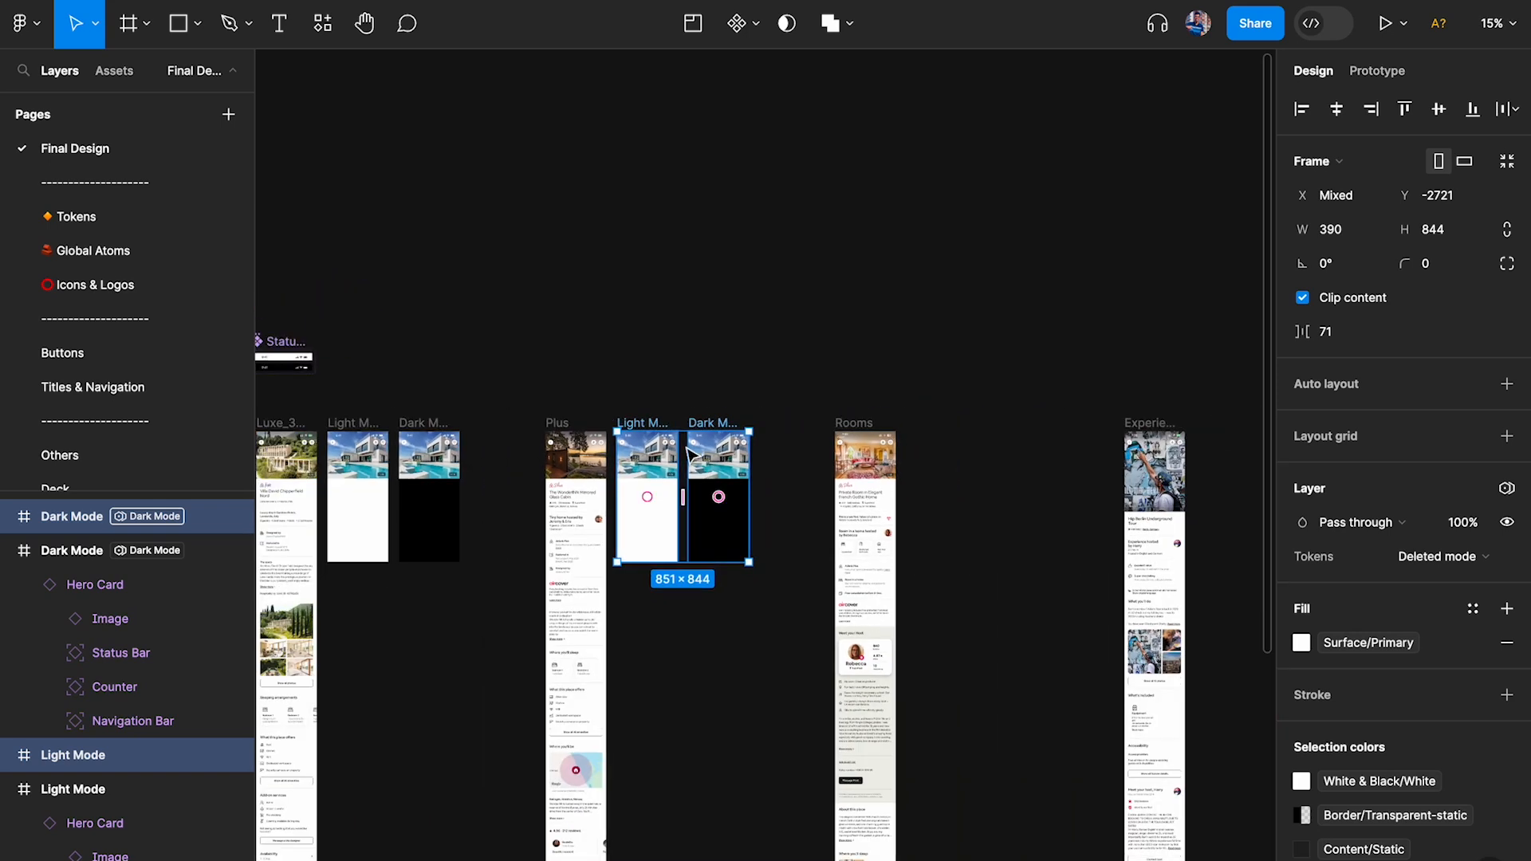
pyautogui.moveTo(696, 455); pyautogui.dragTo(941, 463)
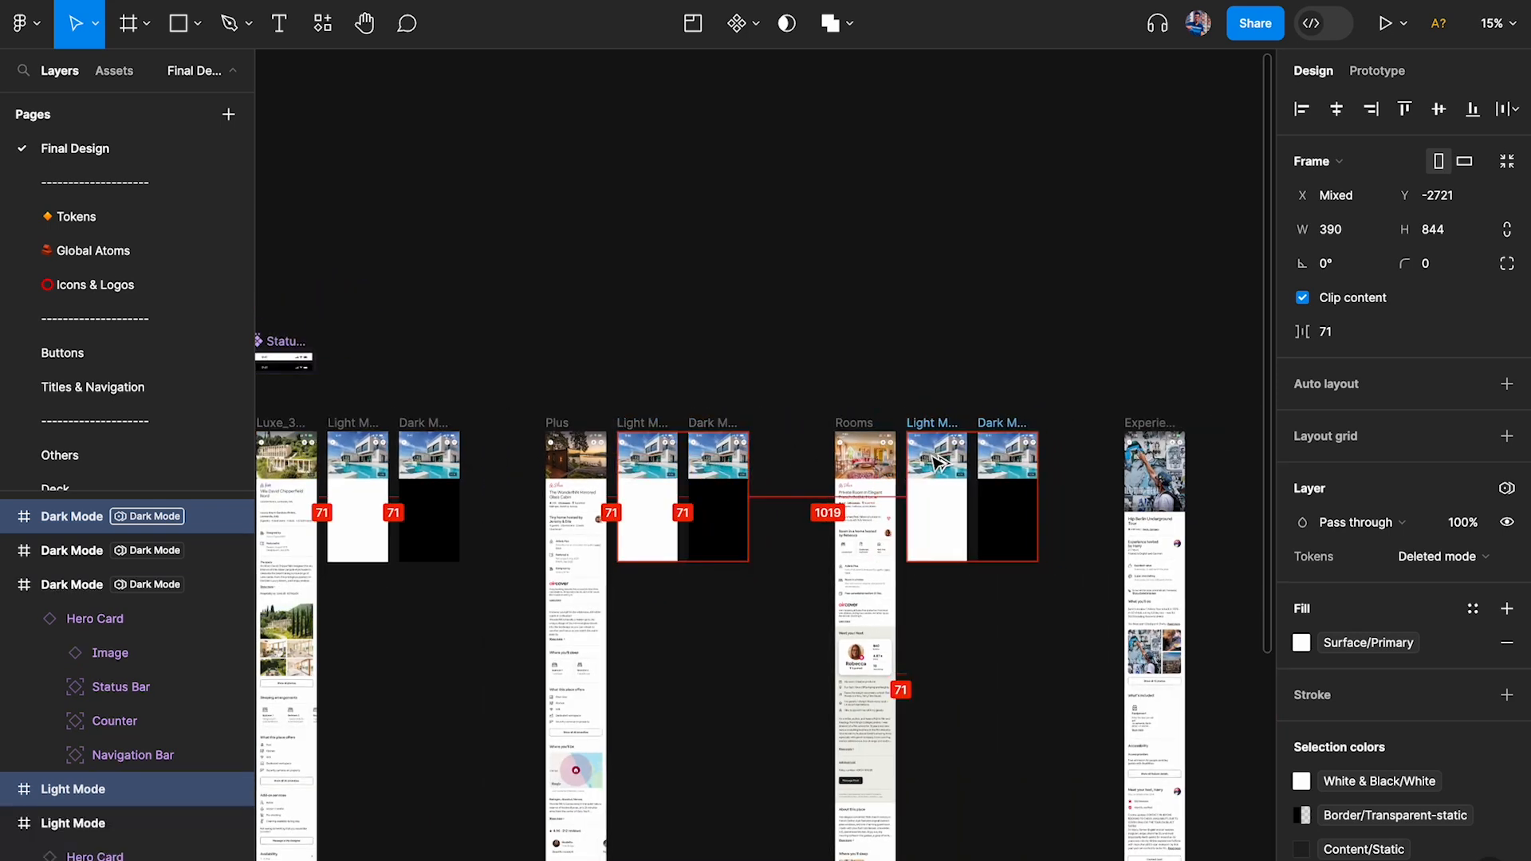
pyautogui.hscroll(5, 941, 463)
pyautogui.moveTo(696, 450); pyautogui.dragTo(1006, 456)
pyautogui.scroll(3, 1008, 466)
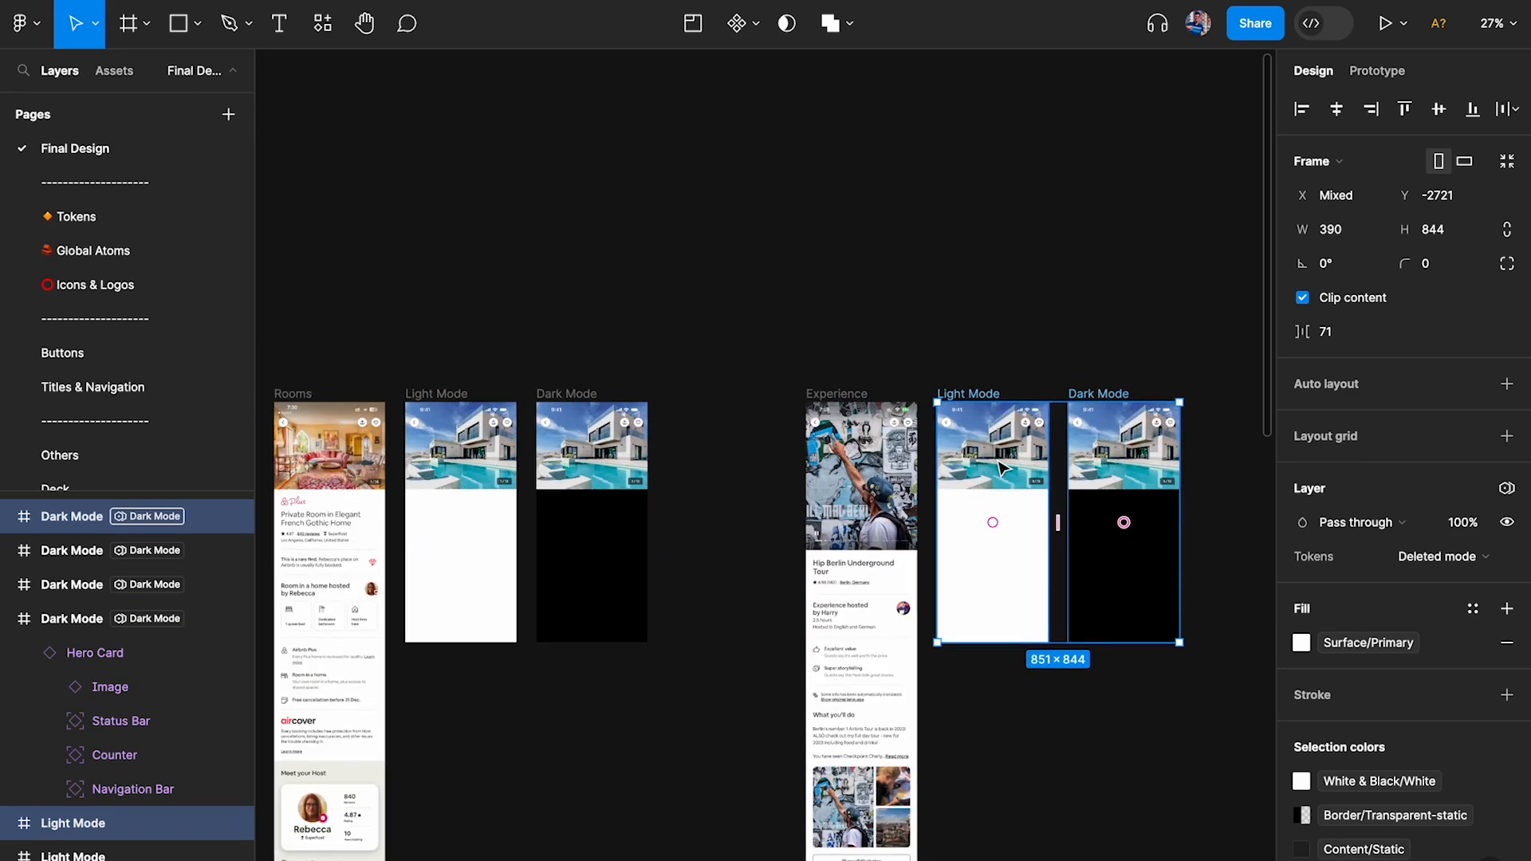
# Delete the Hero Cards from the Light Mode and Dark Mode frames beside the Experience screen.
pyautogui.click(1011, 466)
pyautogui.keyDown('shift'); pyautogui.click(1124, 450); pyautogui.keyUp('shift')
pyautogui.press('Delete')
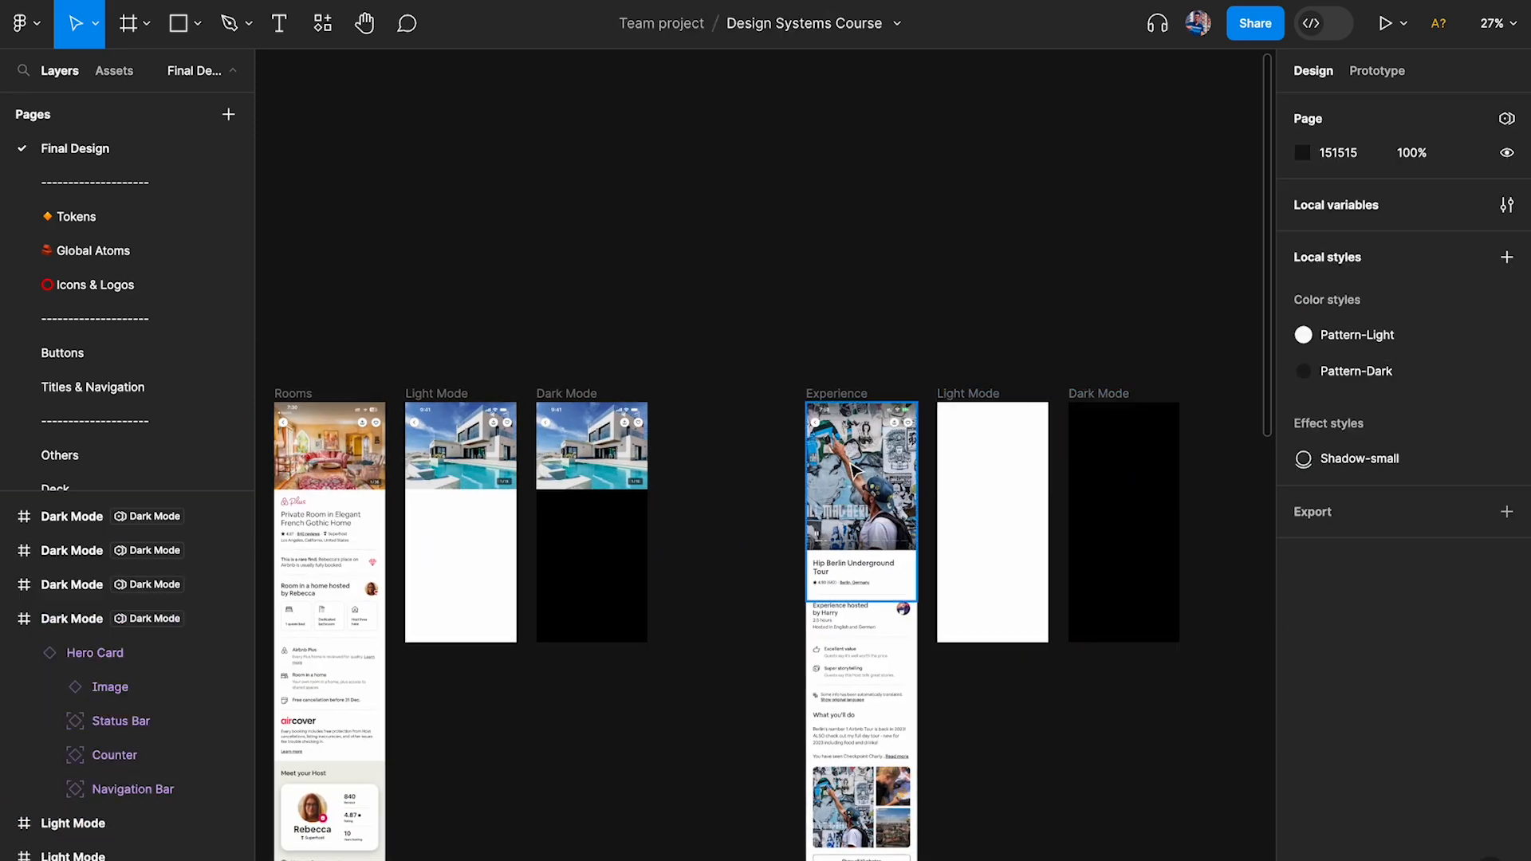
# Set the image counter to 1 / 34 in the Light Mode and Dark Mode Hero Cards beside the Plus screen.
pyautogui.scroll(-2, 855, 468)
pyautogui.hscroll(-5, 820, 451)
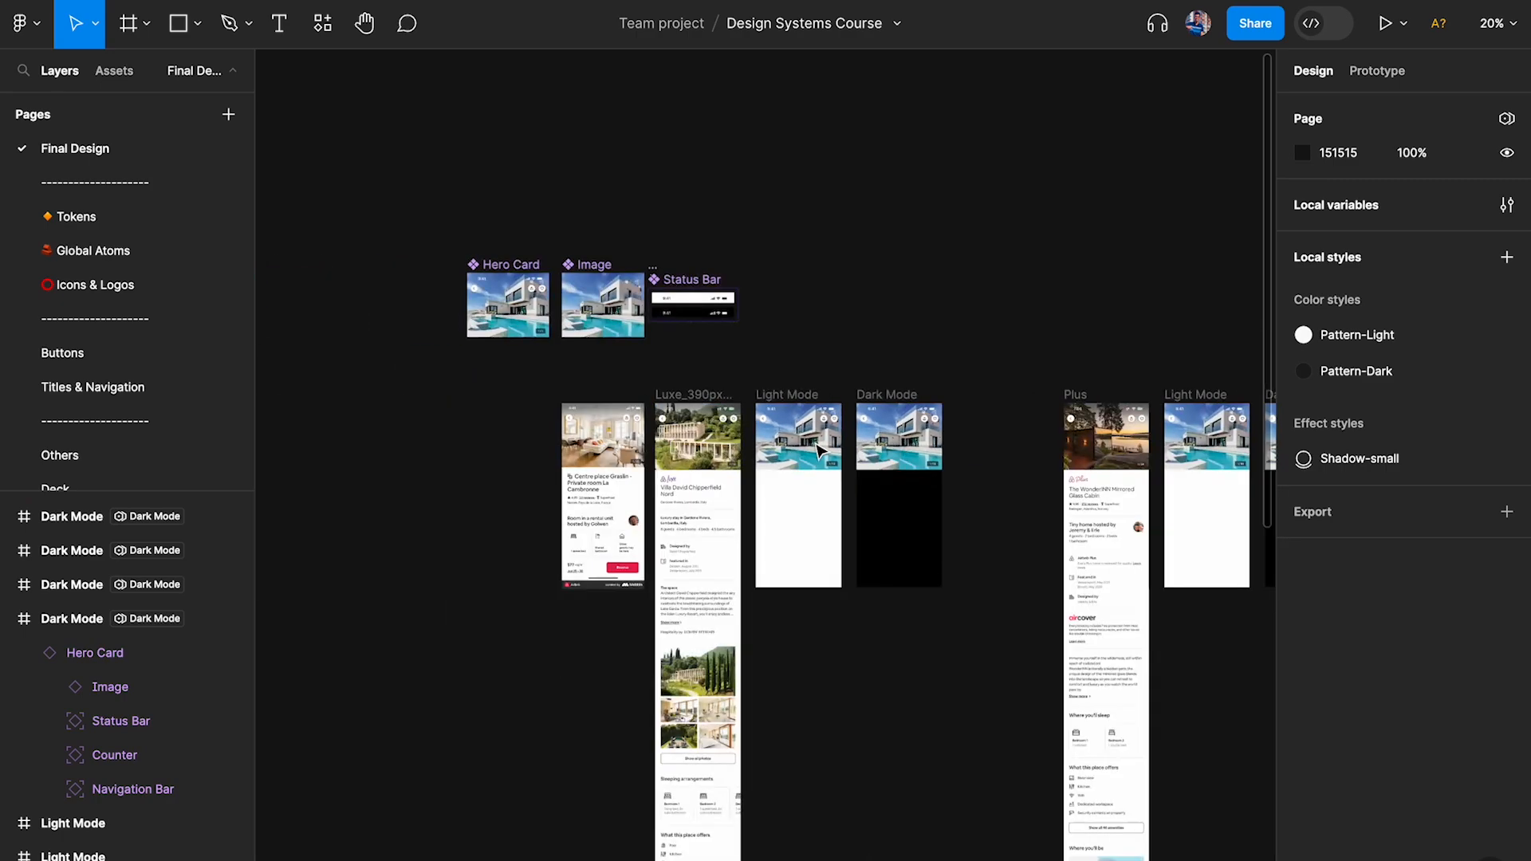
pyautogui.scroll(5, 817, 450)
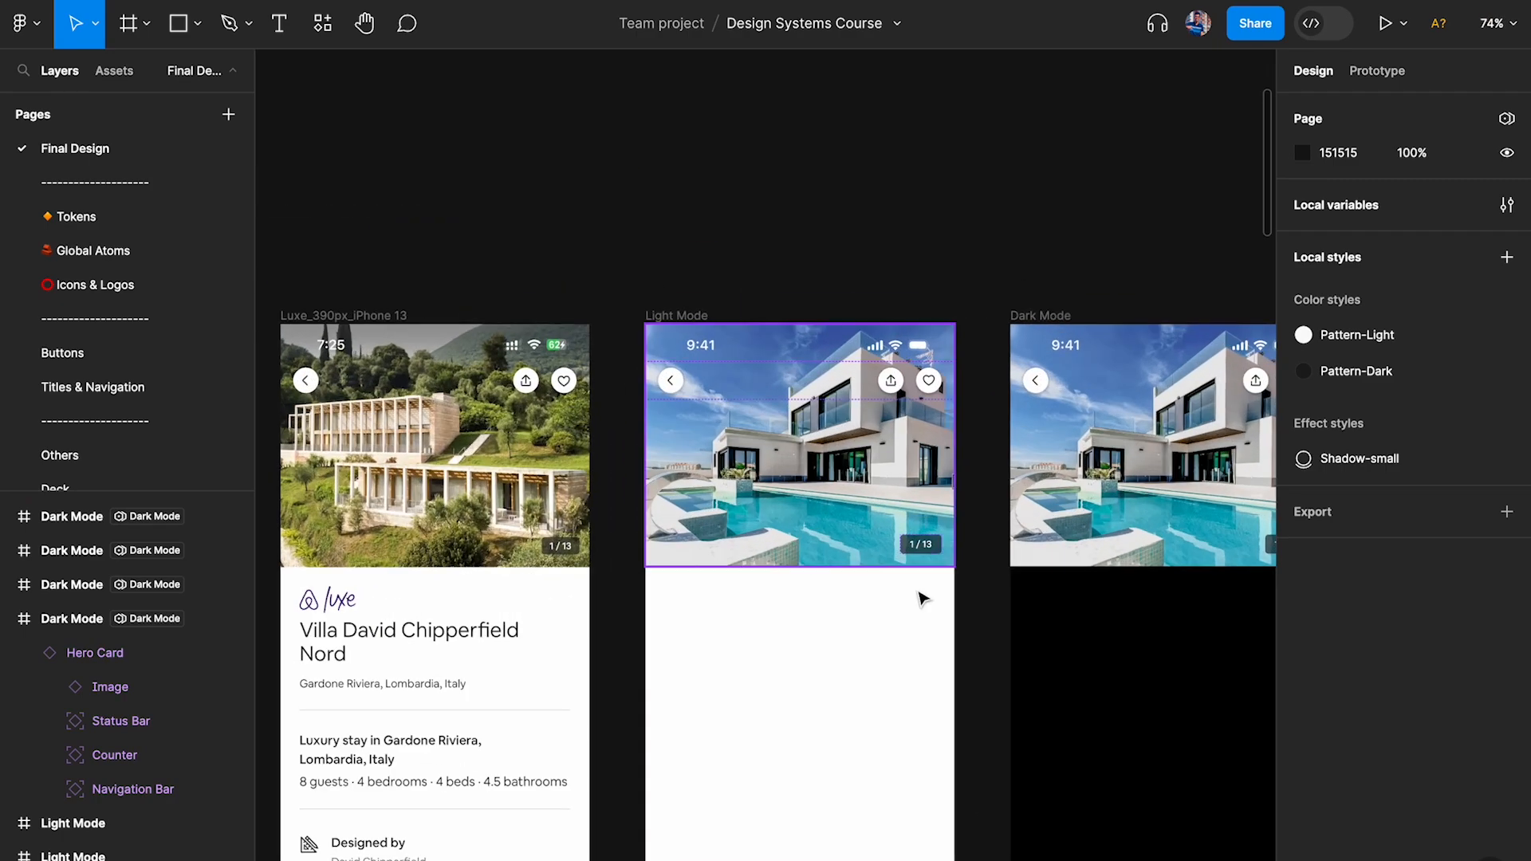
pyautogui.hscroll(15, 1084, 558)
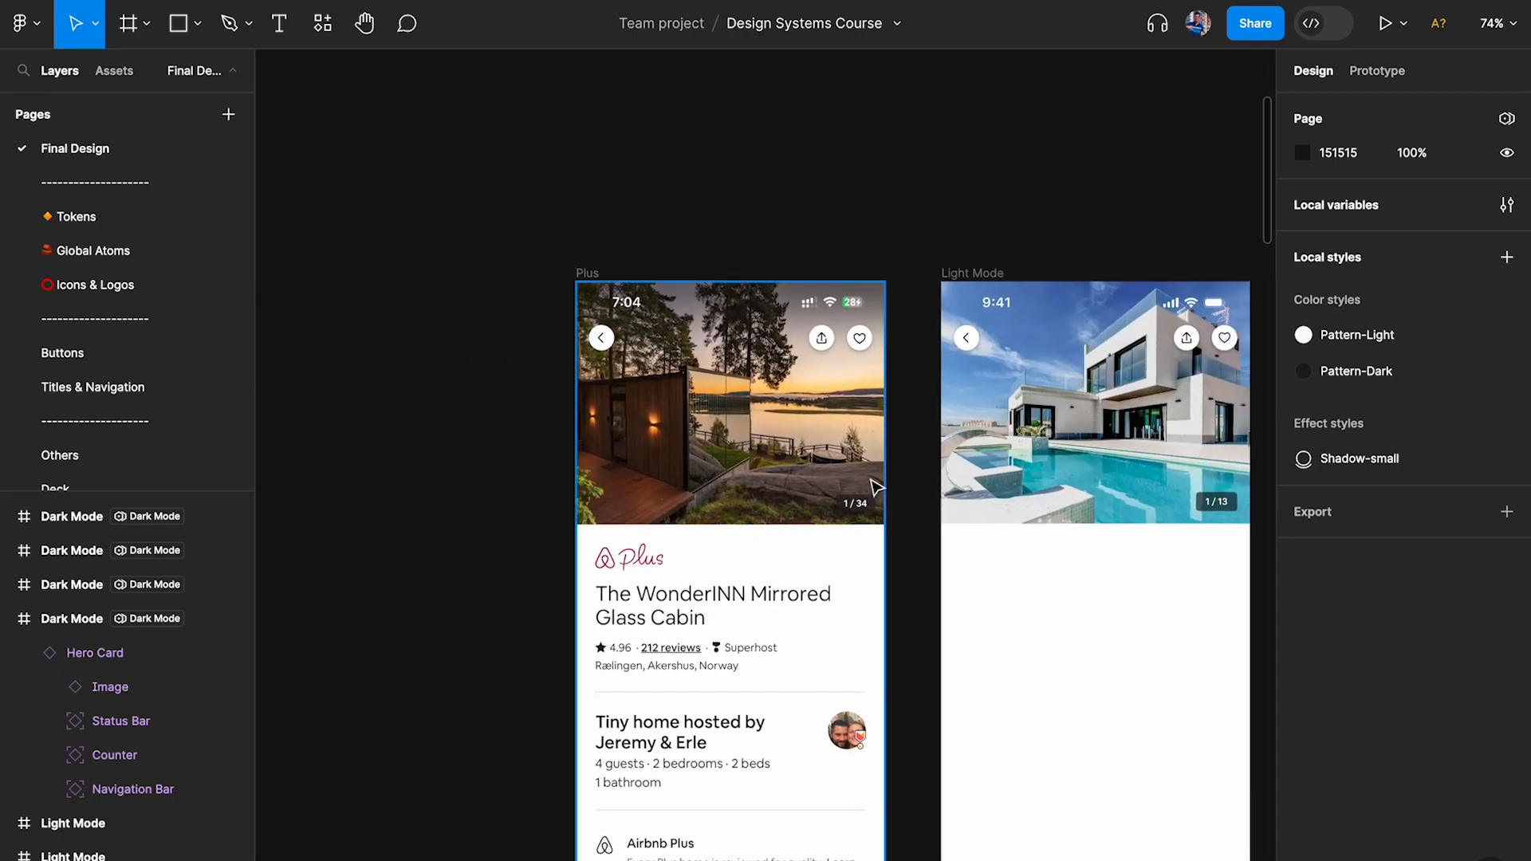
pyautogui.scroll(3, 875, 486)
pyautogui.hscroll(8, 876, 487)
pyautogui.doubleClick(869, 491)
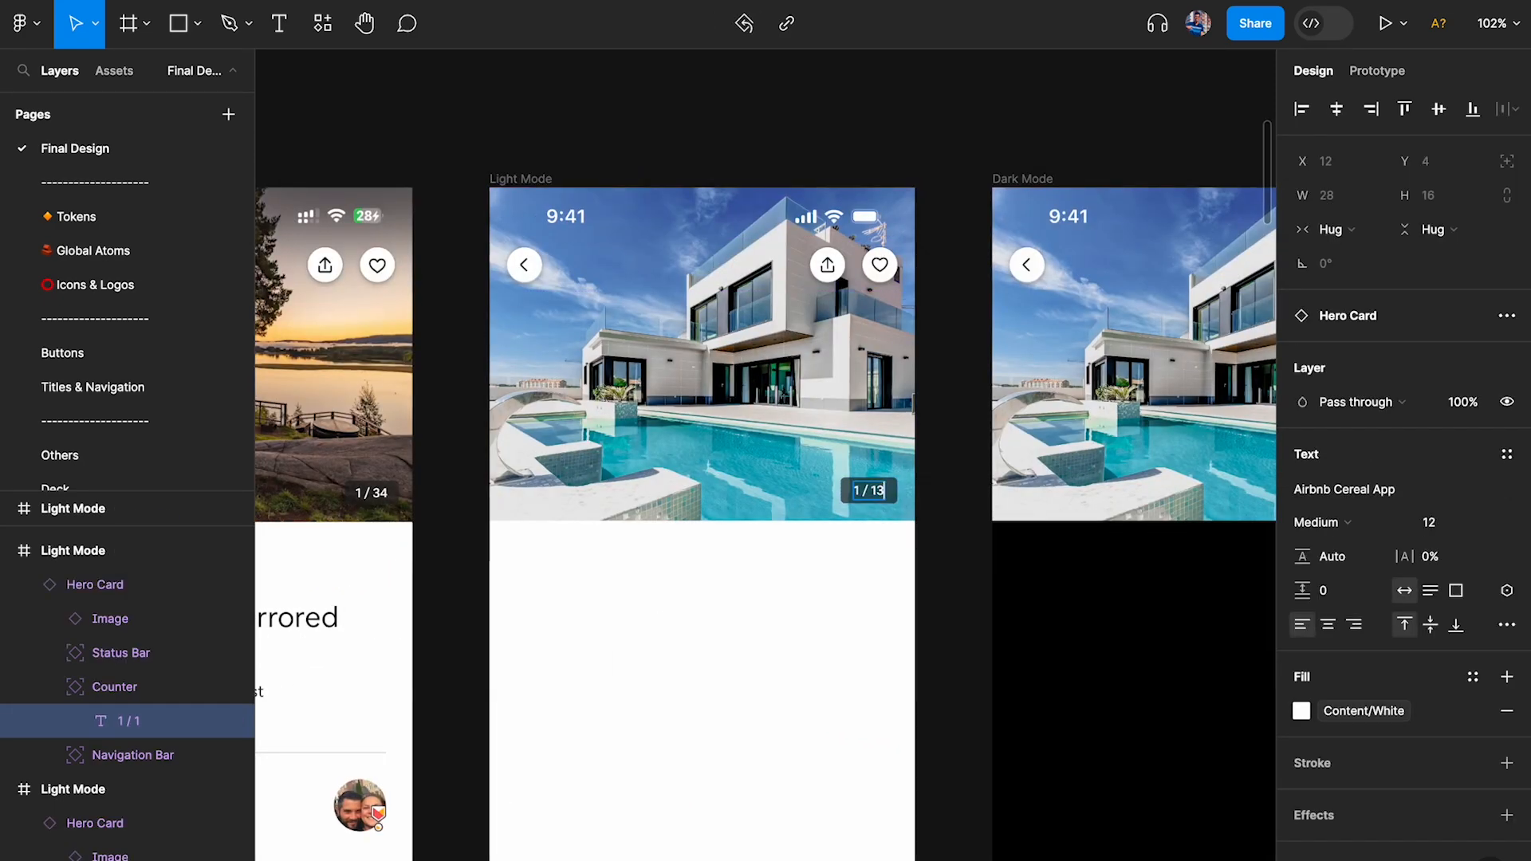
pyautogui.hscroll(10, 798, 488)
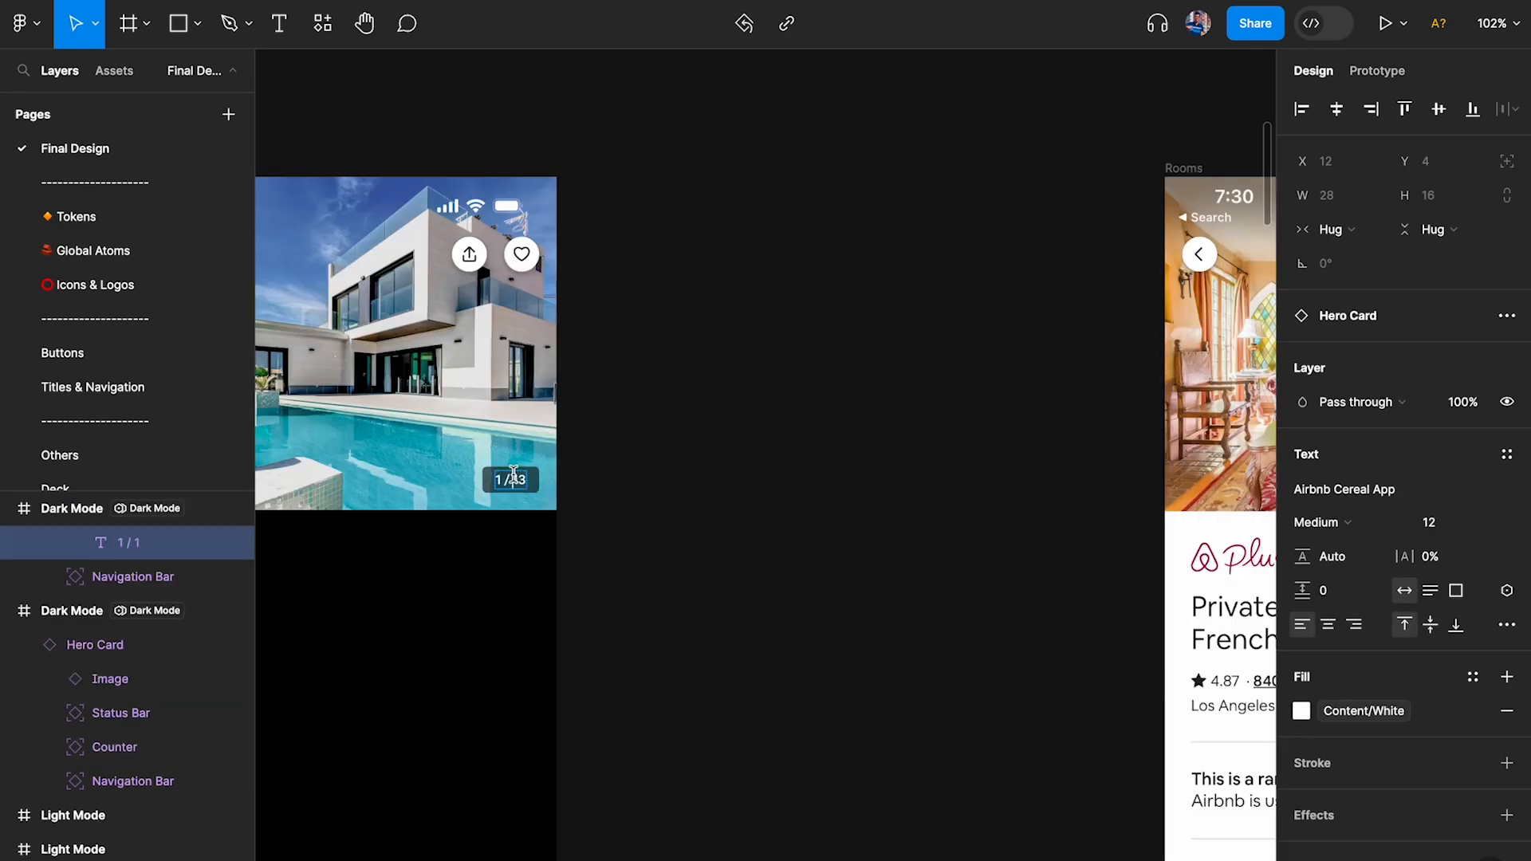
# Set the image counter to 1 / 26 in the Light Mode and Dark Mode Hero Cards beside the Rooms screen.
pyautogui.scroll(-5, 513, 476)
pyautogui.hscroll(-10, 517, 479)
pyautogui.scroll(-5, 710, 303)
pyautogui.hscroll(5, 747, 306)
pyautogui.scroll(10, 1032, 396)
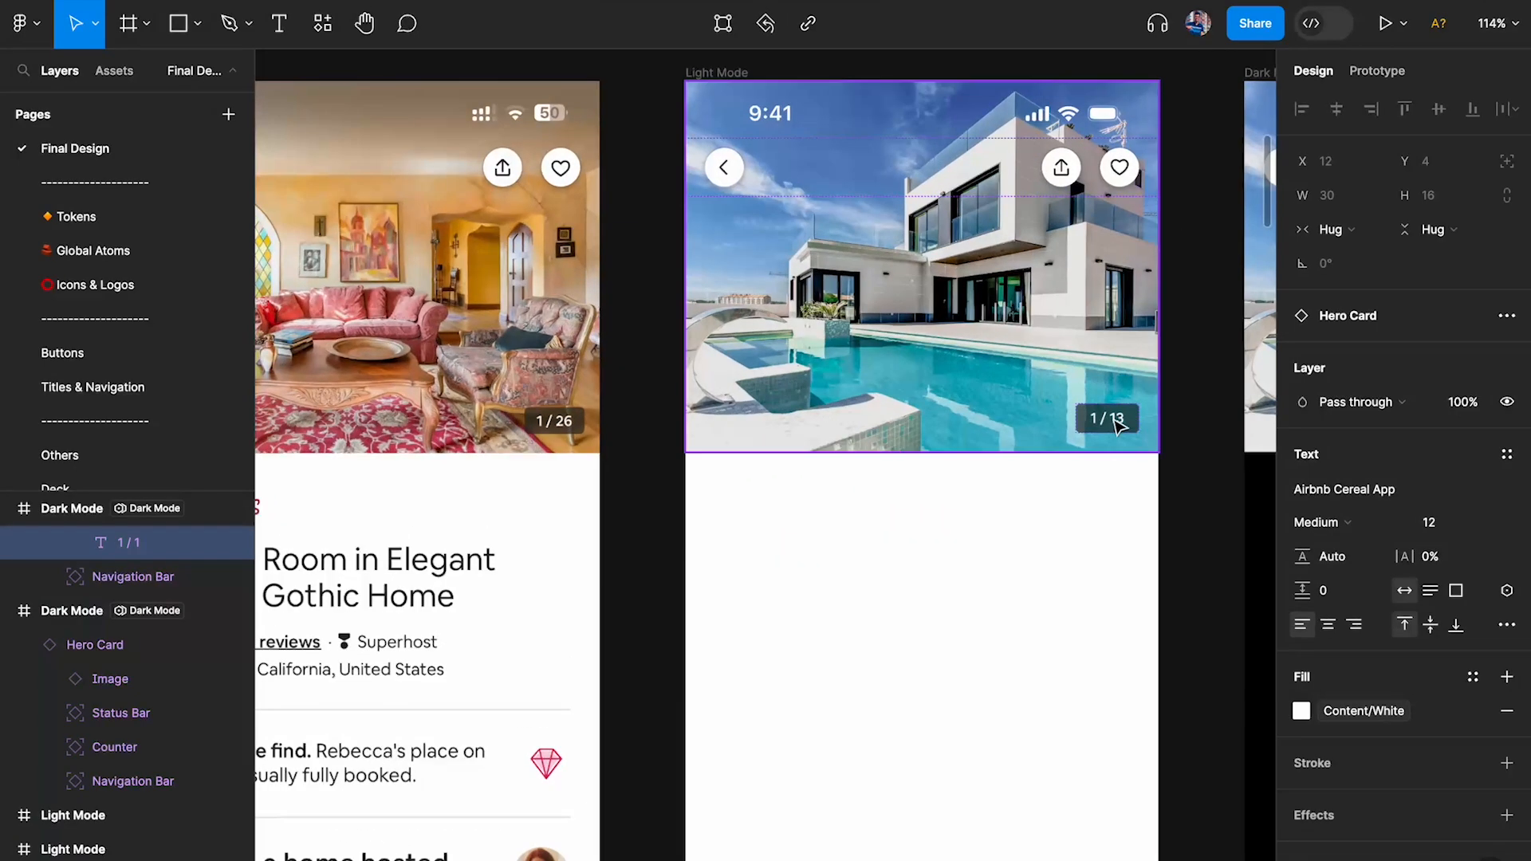
pyautogui.doubleClick(1107, 420)
pyautogui.write('1 / 26')
pyautogui.hscroll(5, 1260, 423)
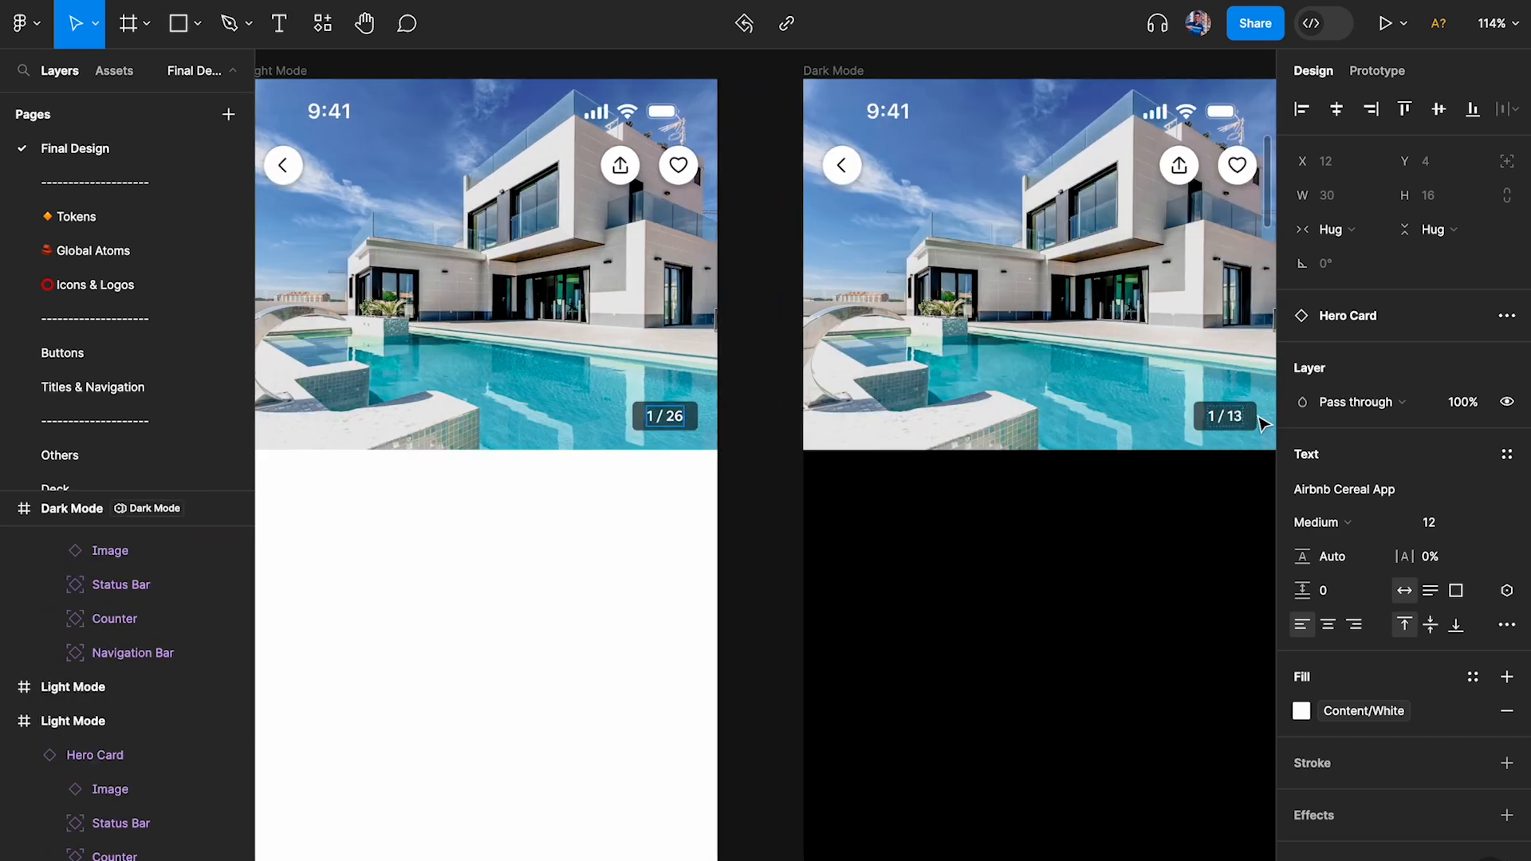
pyautogui.doubleClick(1248, 422)
pyautogui.write('1 / 26')
pyautogui.scroll(-10, 1059, 424)
pyautogui.hscroll(-3, 977, 284)
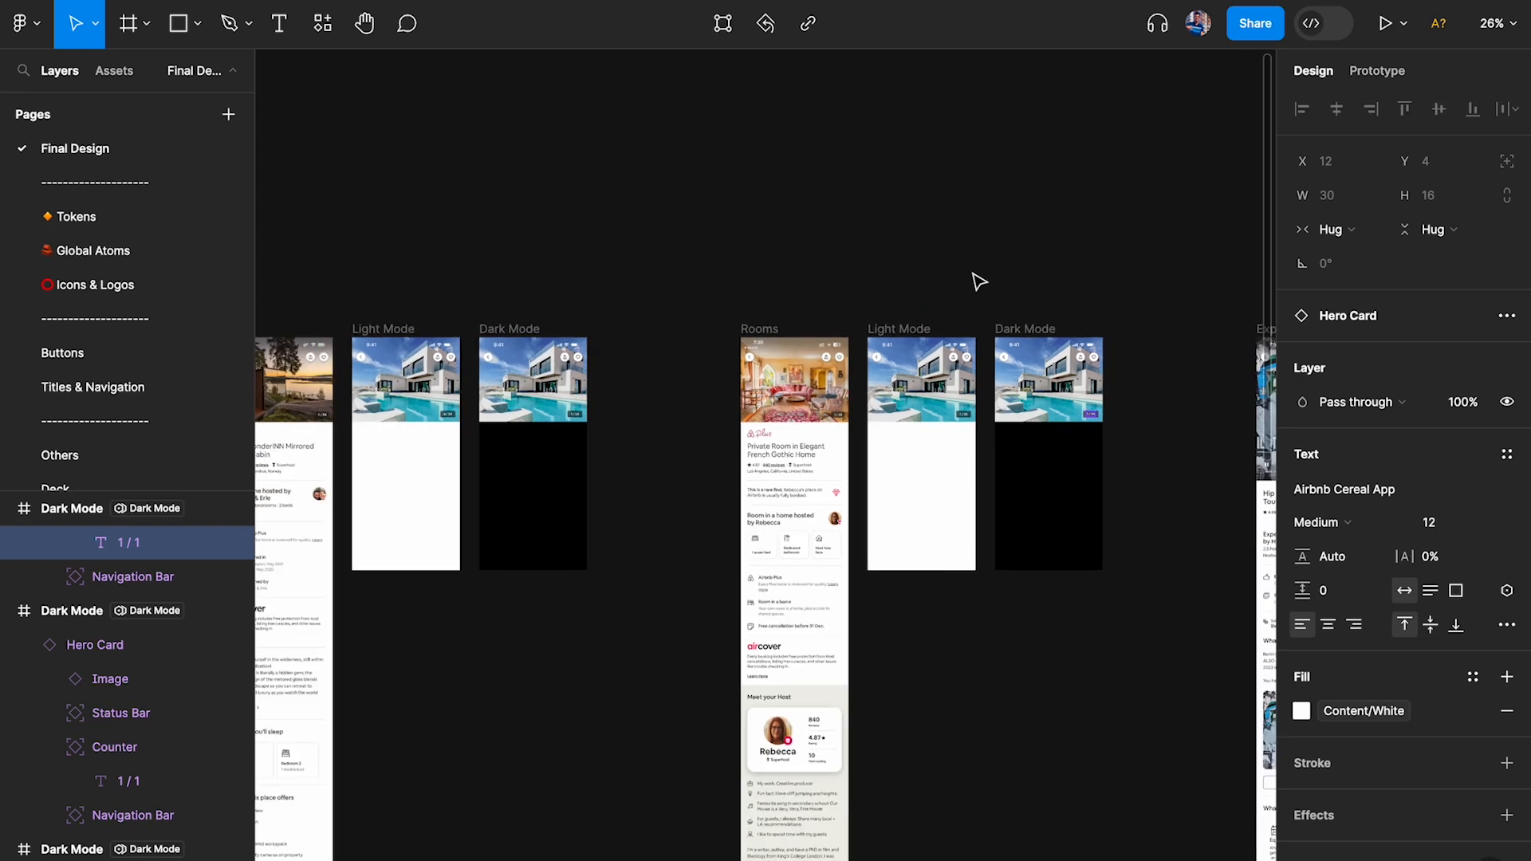
# Find and run the Unsplash plugin.
pyautogui.click(977, 284)
pyautogui.scroll(-5, 977, 284)
pyautogui.scroll(4, 977, 284)
pyautogui.scroll(5, 909, 323)
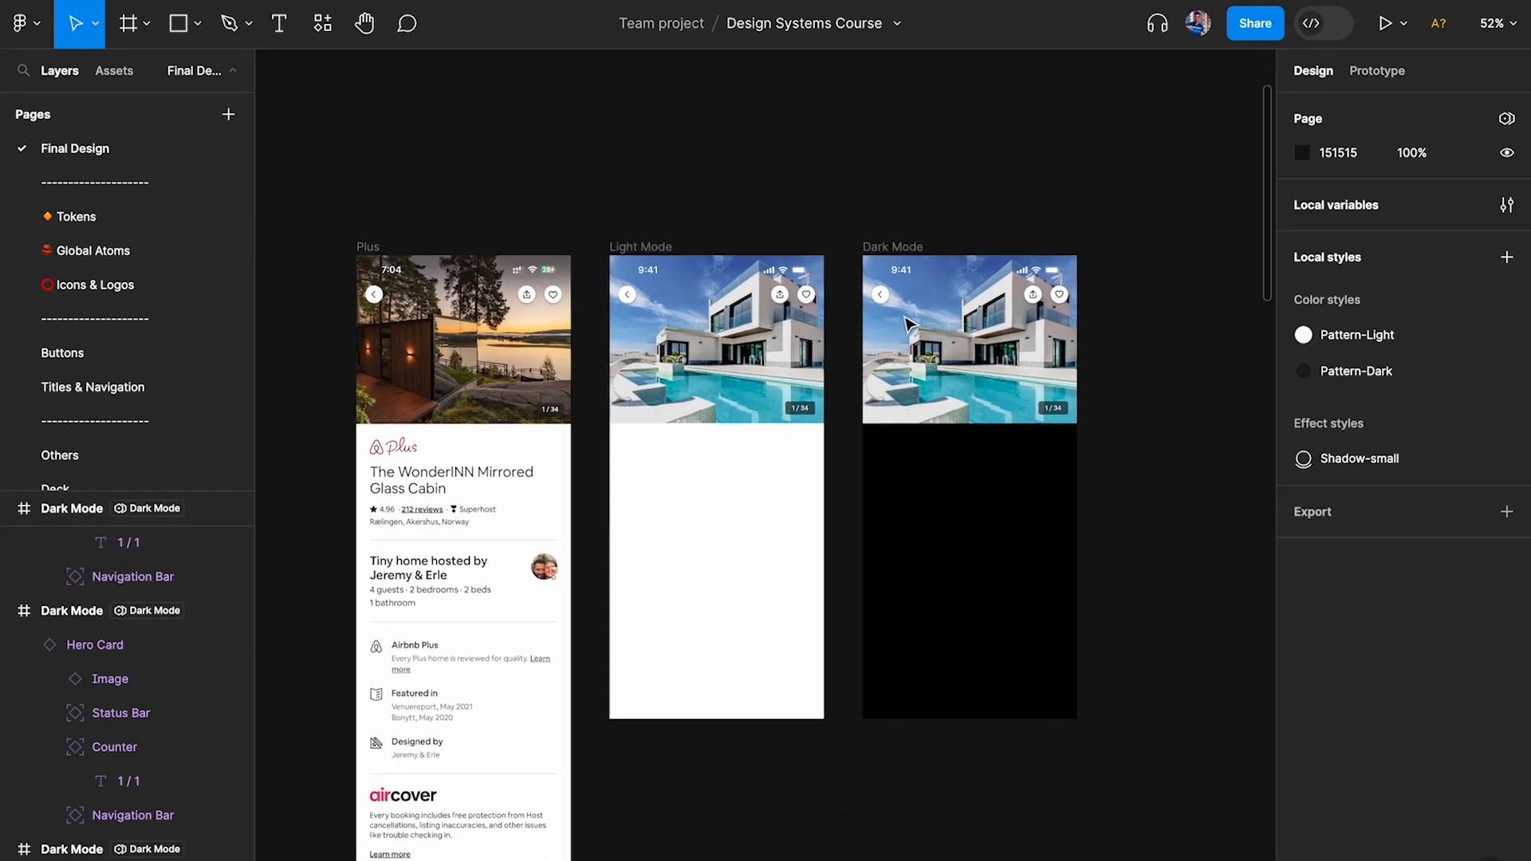
pyautogui.click(323, 23)
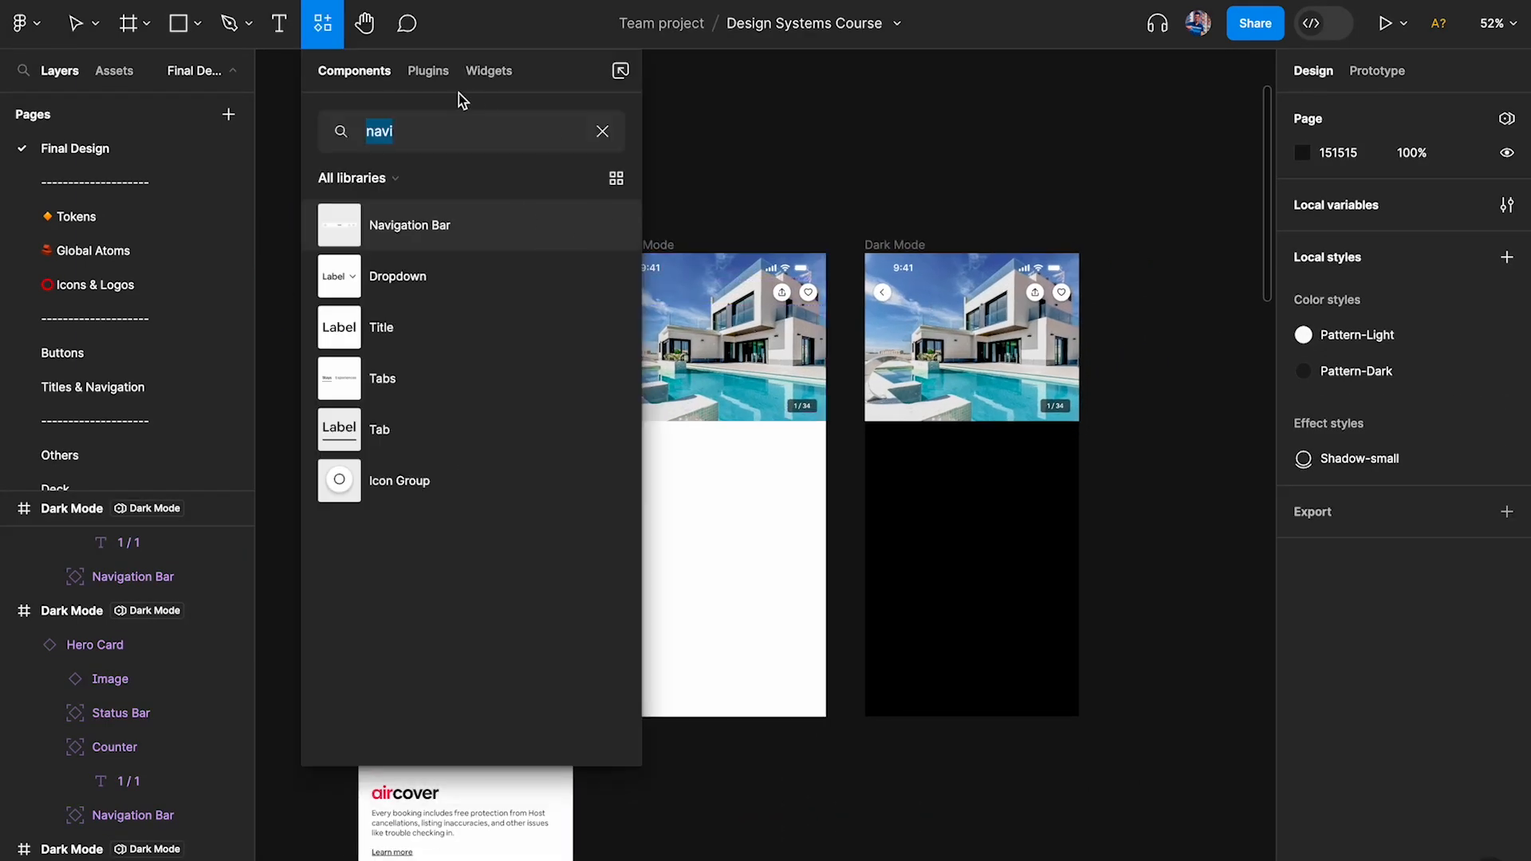
pyautogui.click(428, 71)
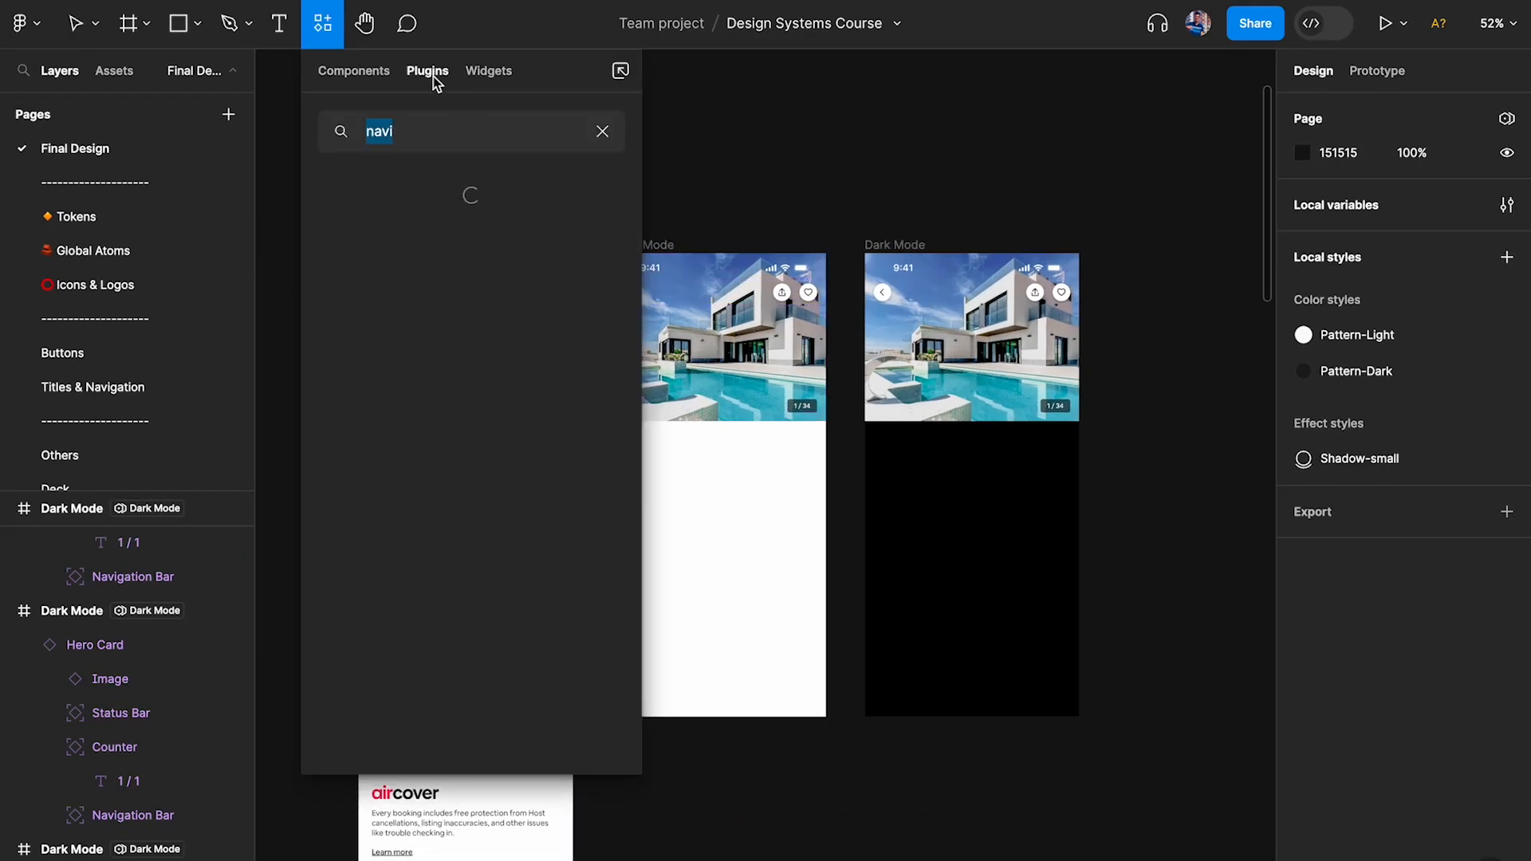
pyautogui.click(379, 76)
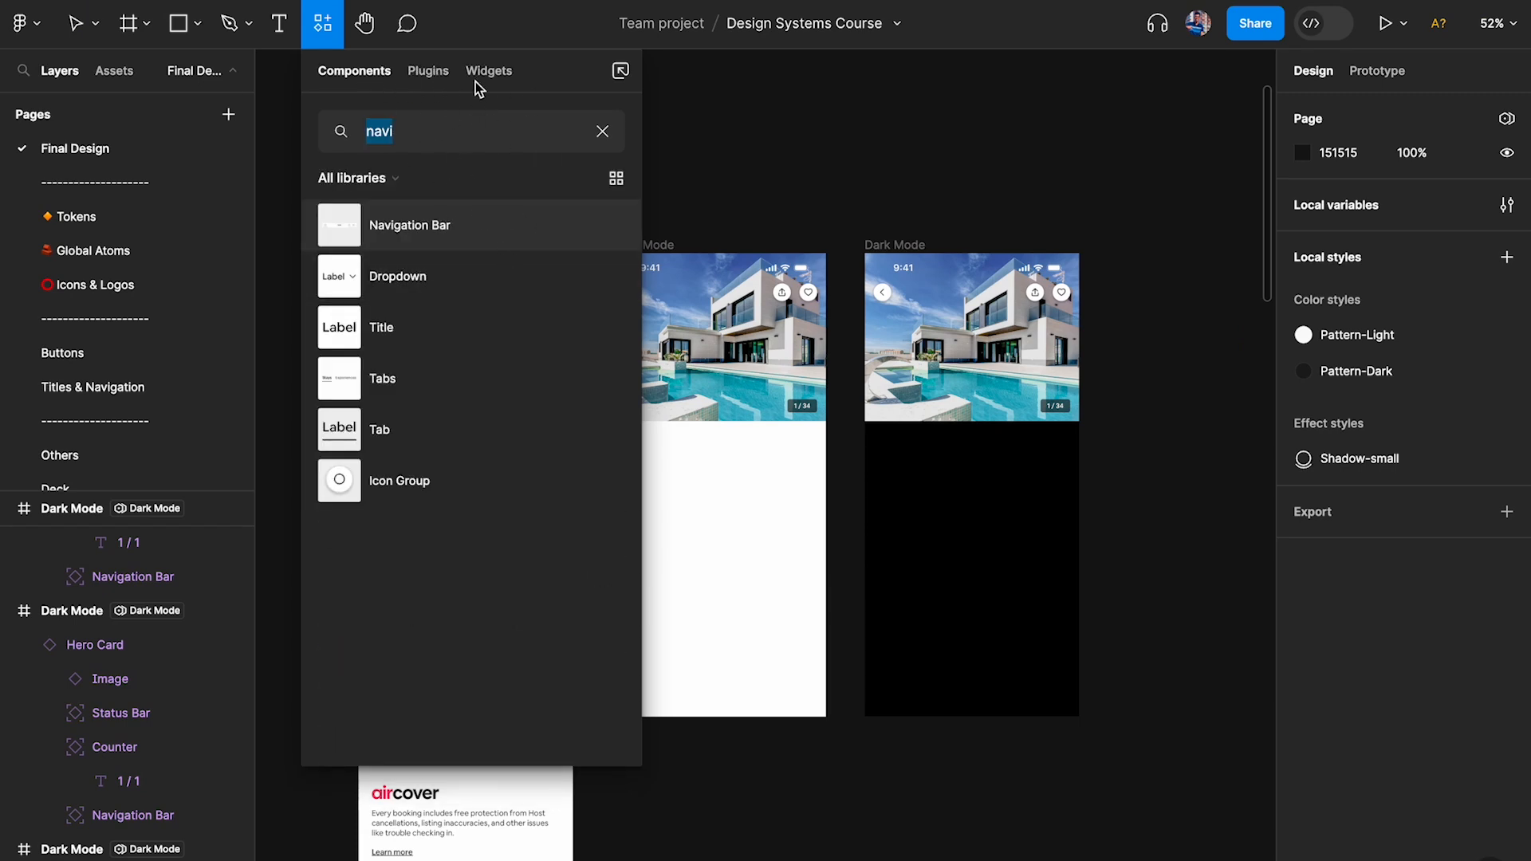
pyautogui.click(436, 74)
pyautogui.write('p')
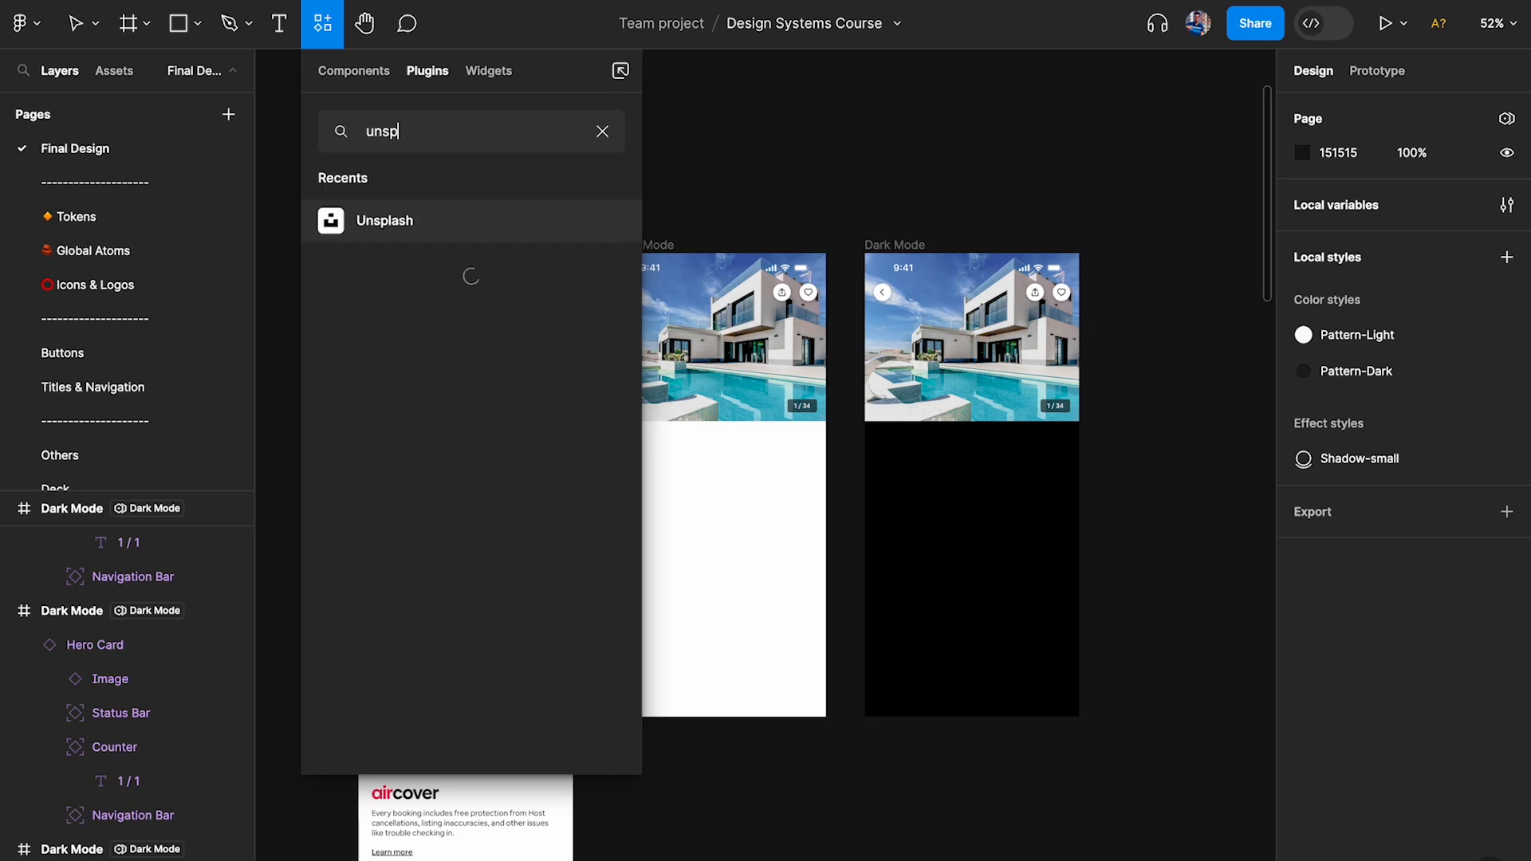
pyautogui.click(369, 236)
pyautogui.click(437, 366)
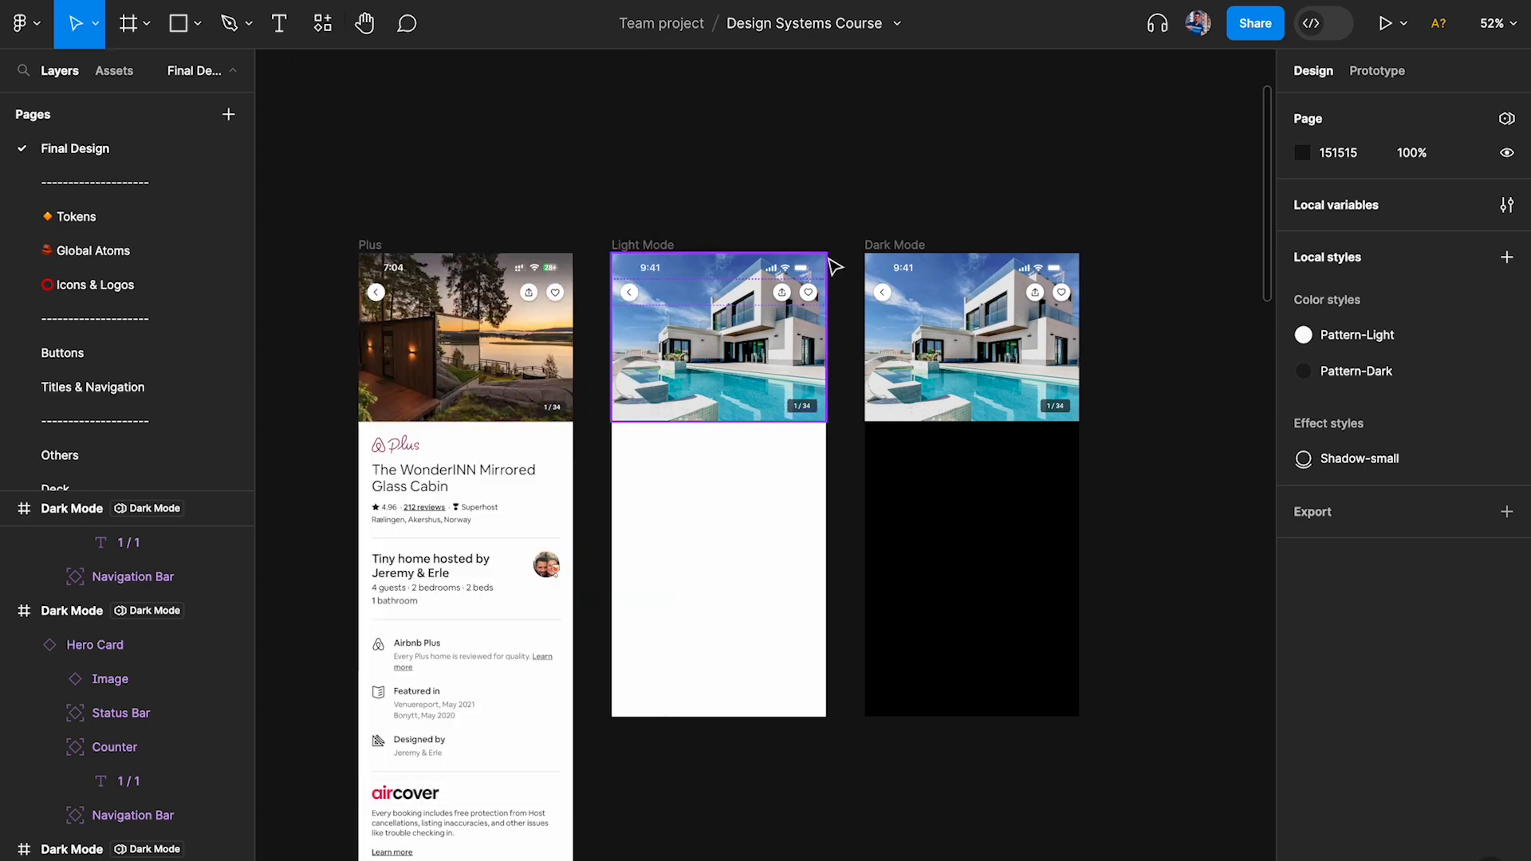
# Search Unsplash for "mansion" and insert the photo of the white mansion behind a large blue pool.
pyautogui.scroll(-2, 560, 191)
pyautogui.scroll(-3, 559, 191)
pyautogui.click(997, 183)
pyautogui.write('ma')
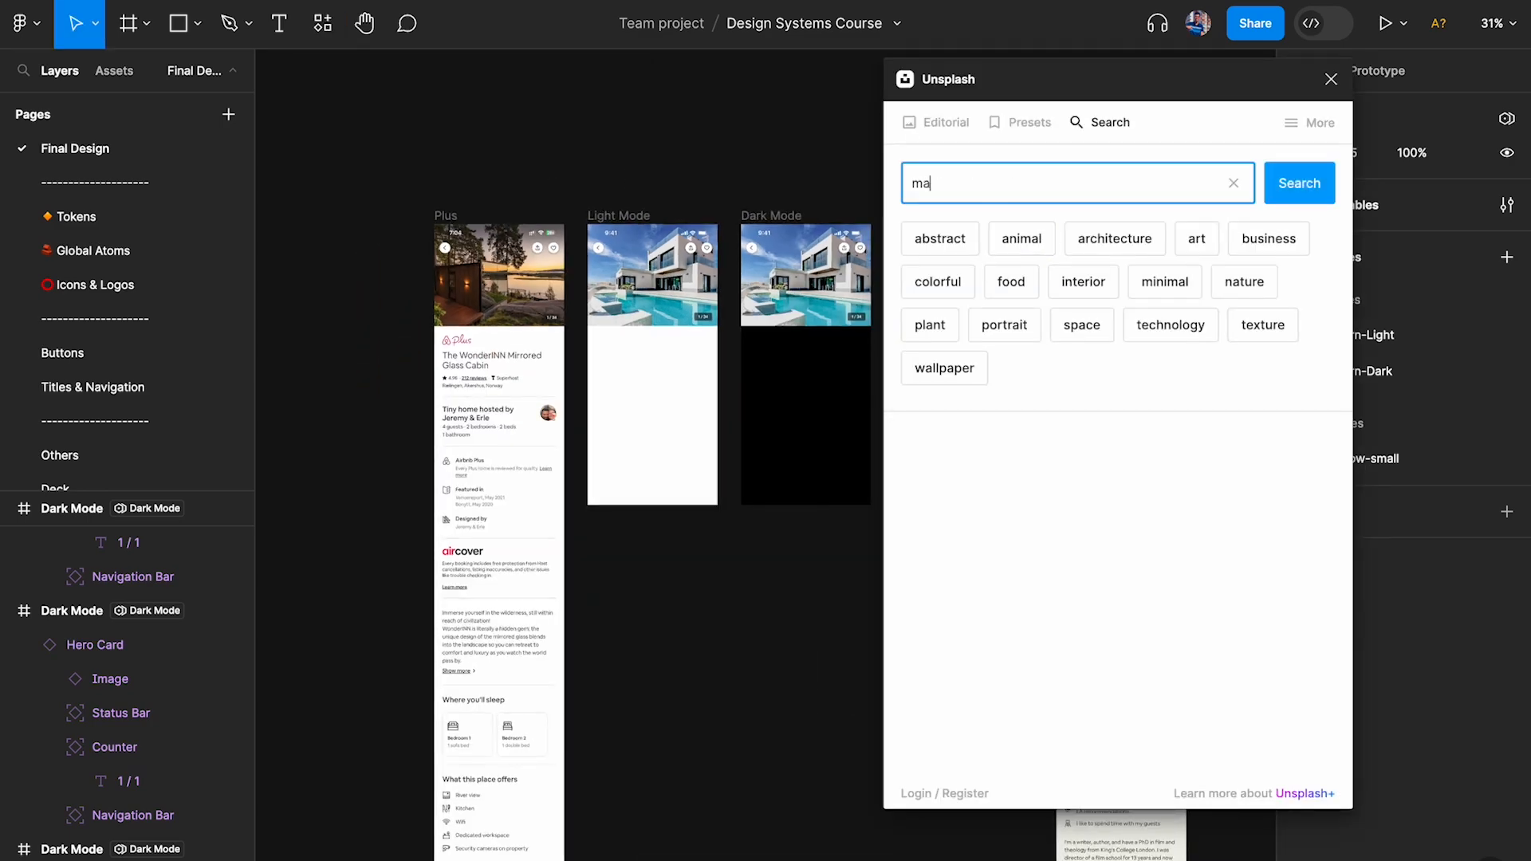
pyautogui.press('Return')
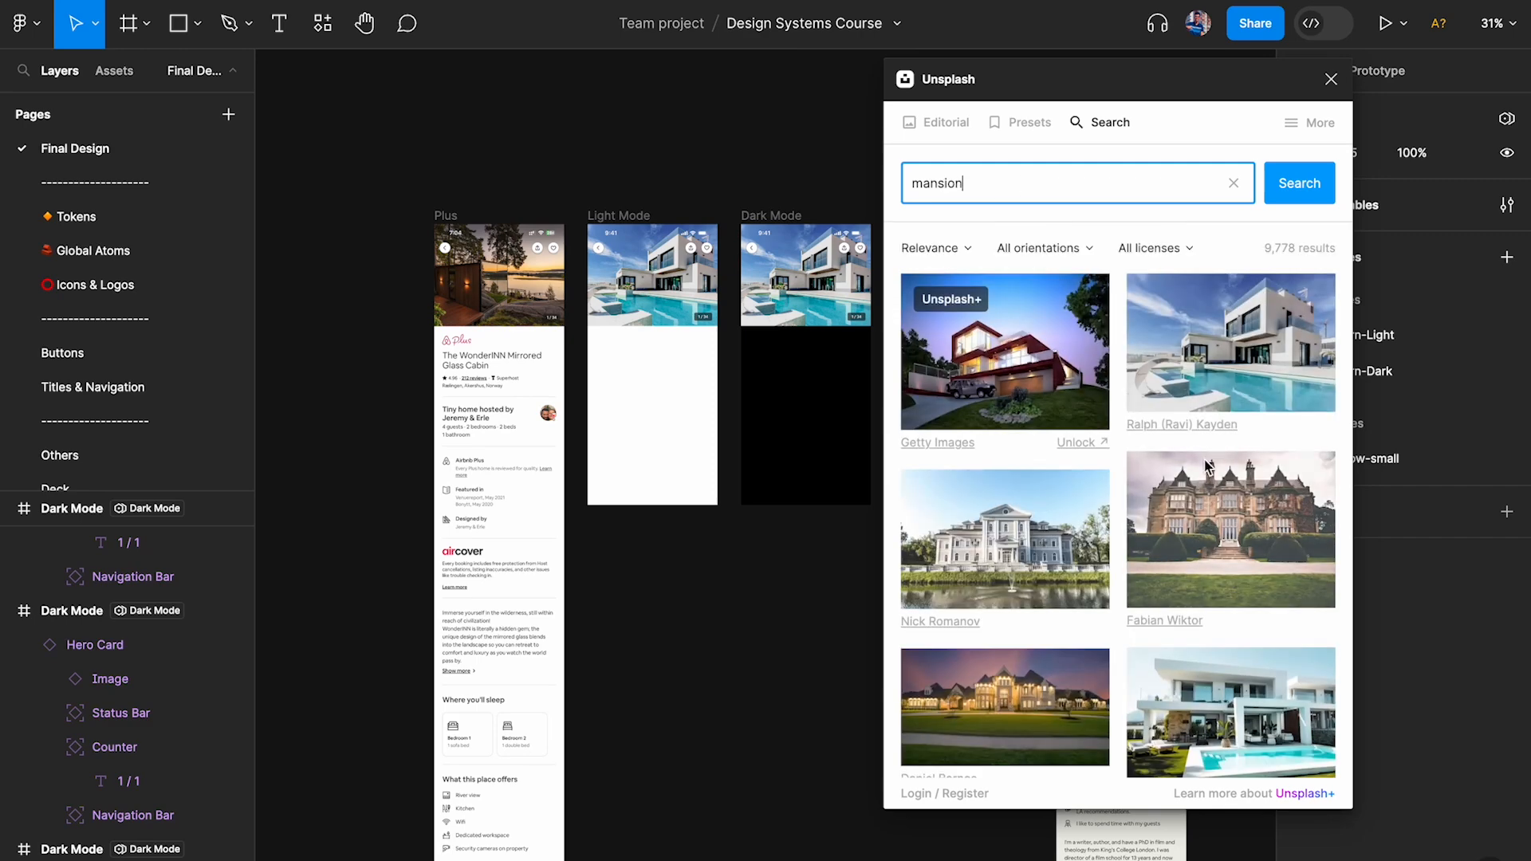
pyautogui.scroll(-5, 1116, 486)
pyautogui.scroll(-4, 1114, 484)
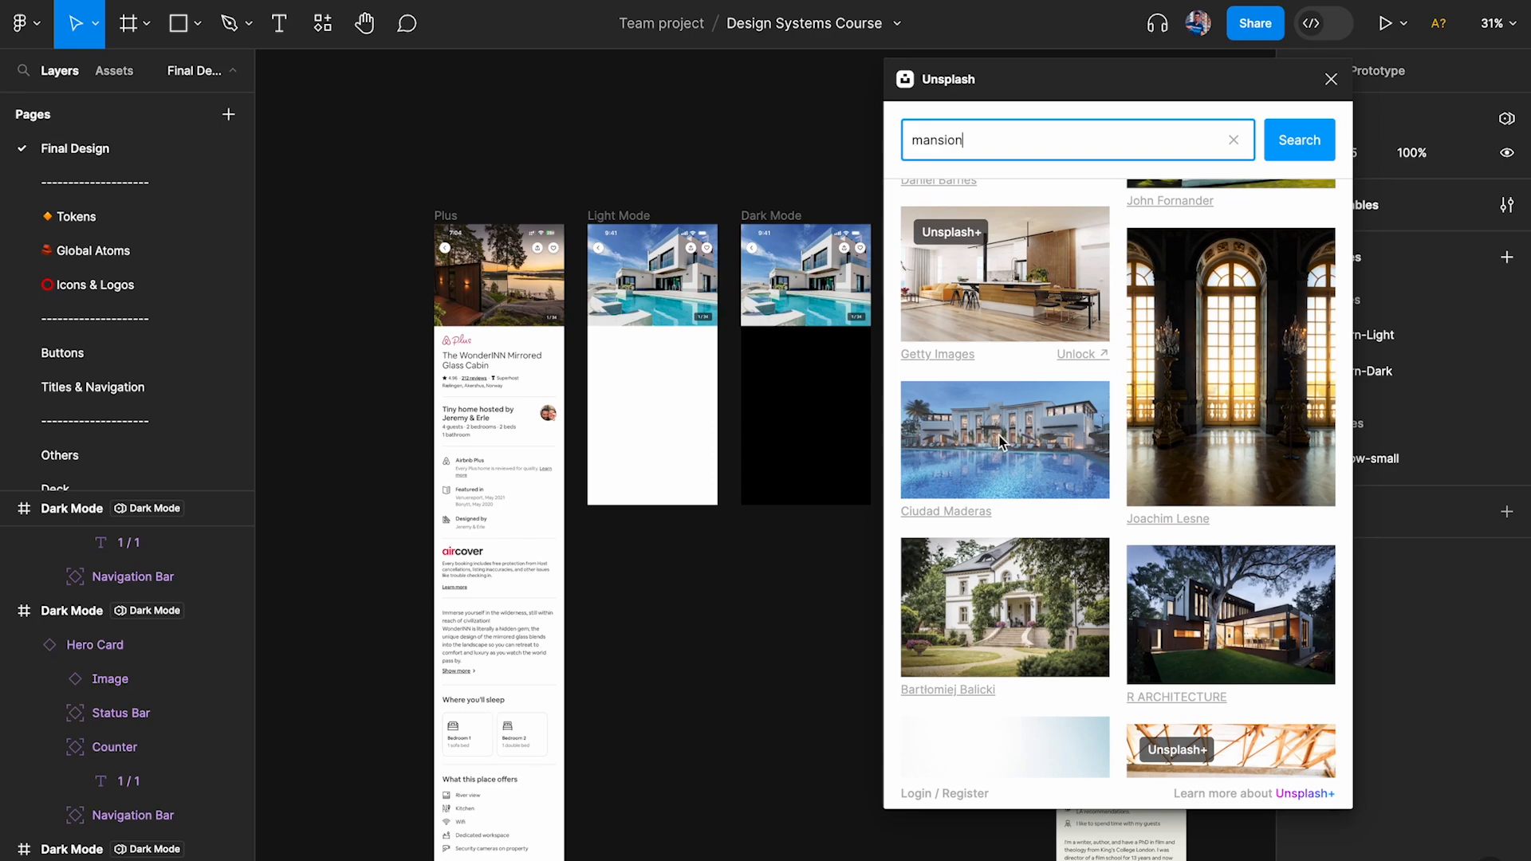
pyautogui.click(986, 420)
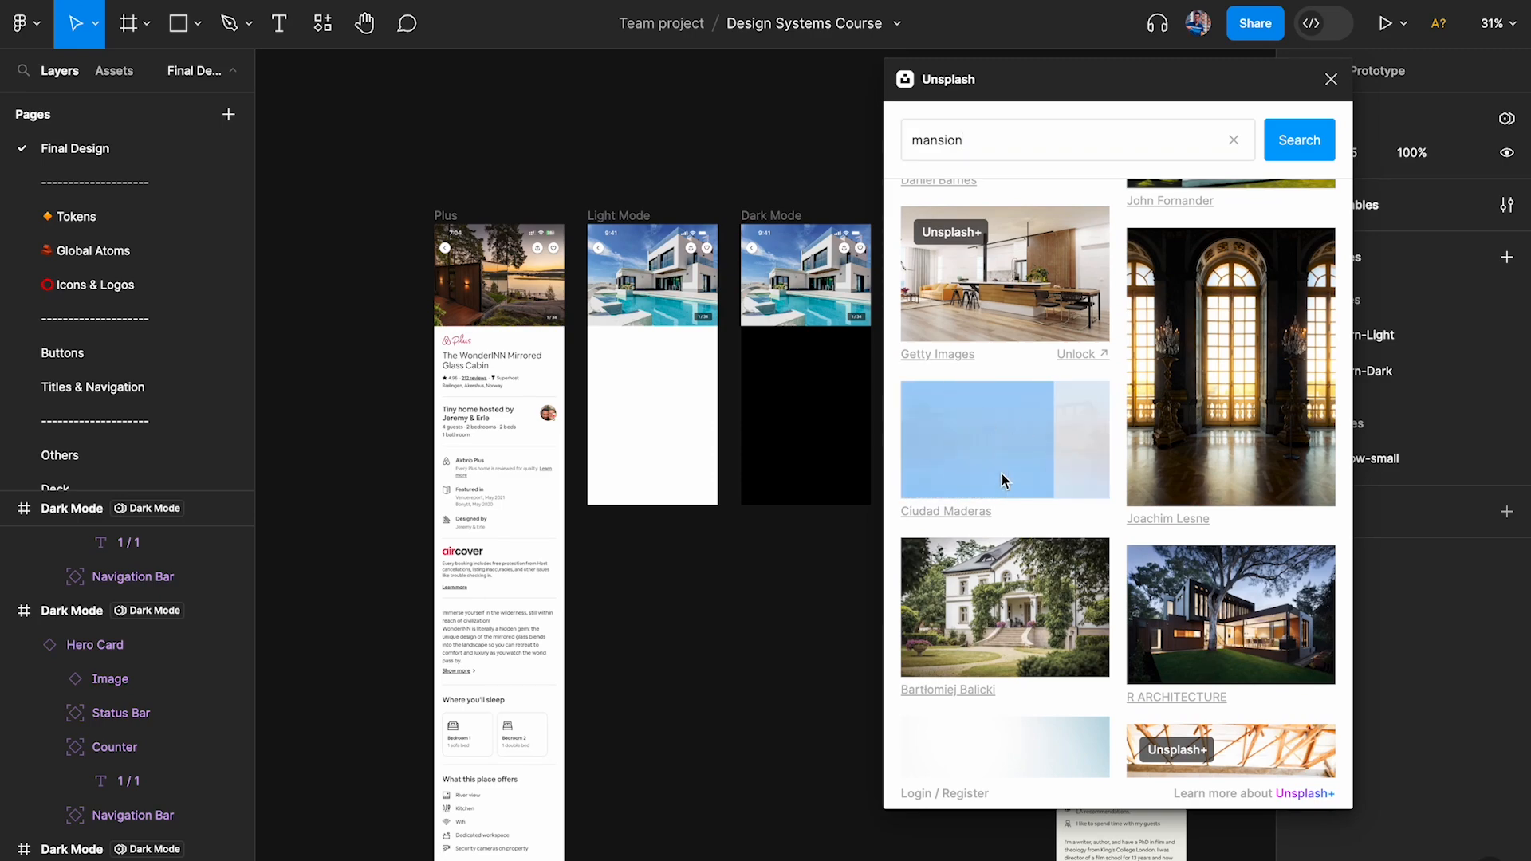
# Search Unsplash for "big house", insert the aerial photo of the grey-roofed house and close the plugin.
pyautogui.scroll(-8, 1065, 598)
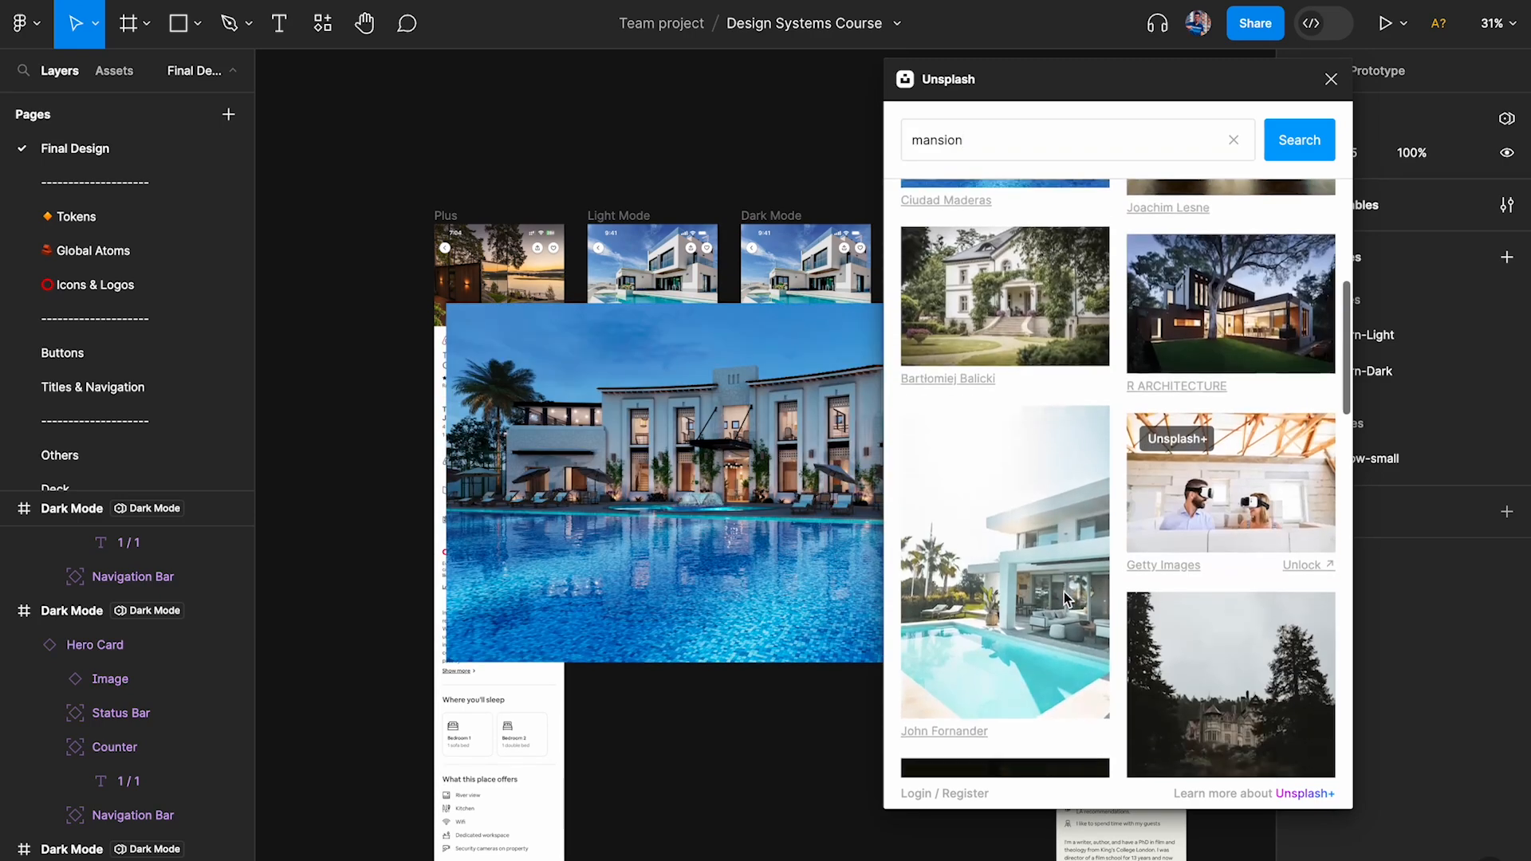
pyautogui.scroll(-5, 1065, 598)
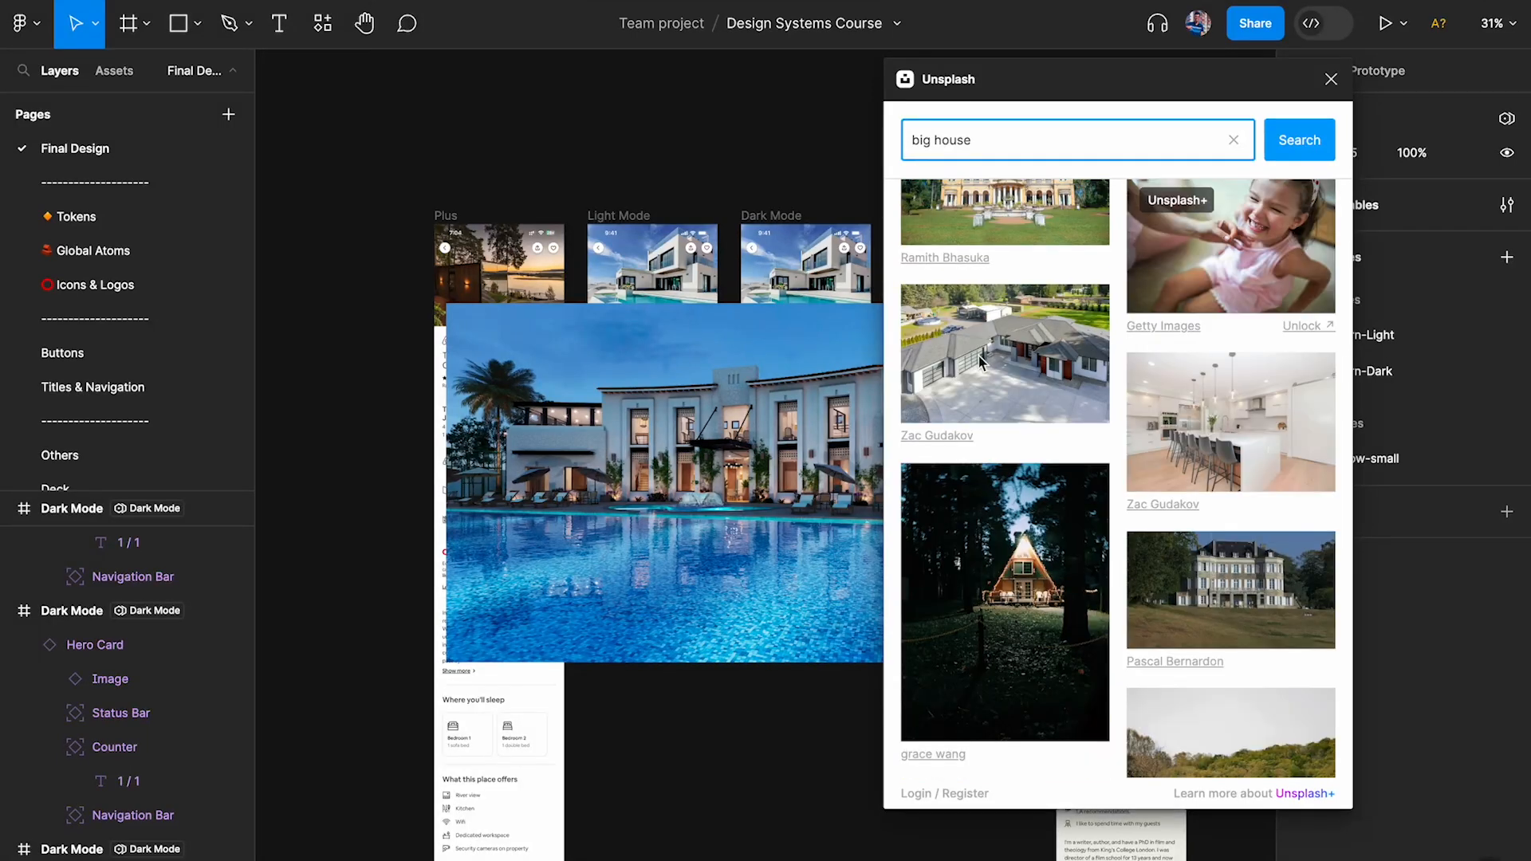
pyautogui.click(980, 361)
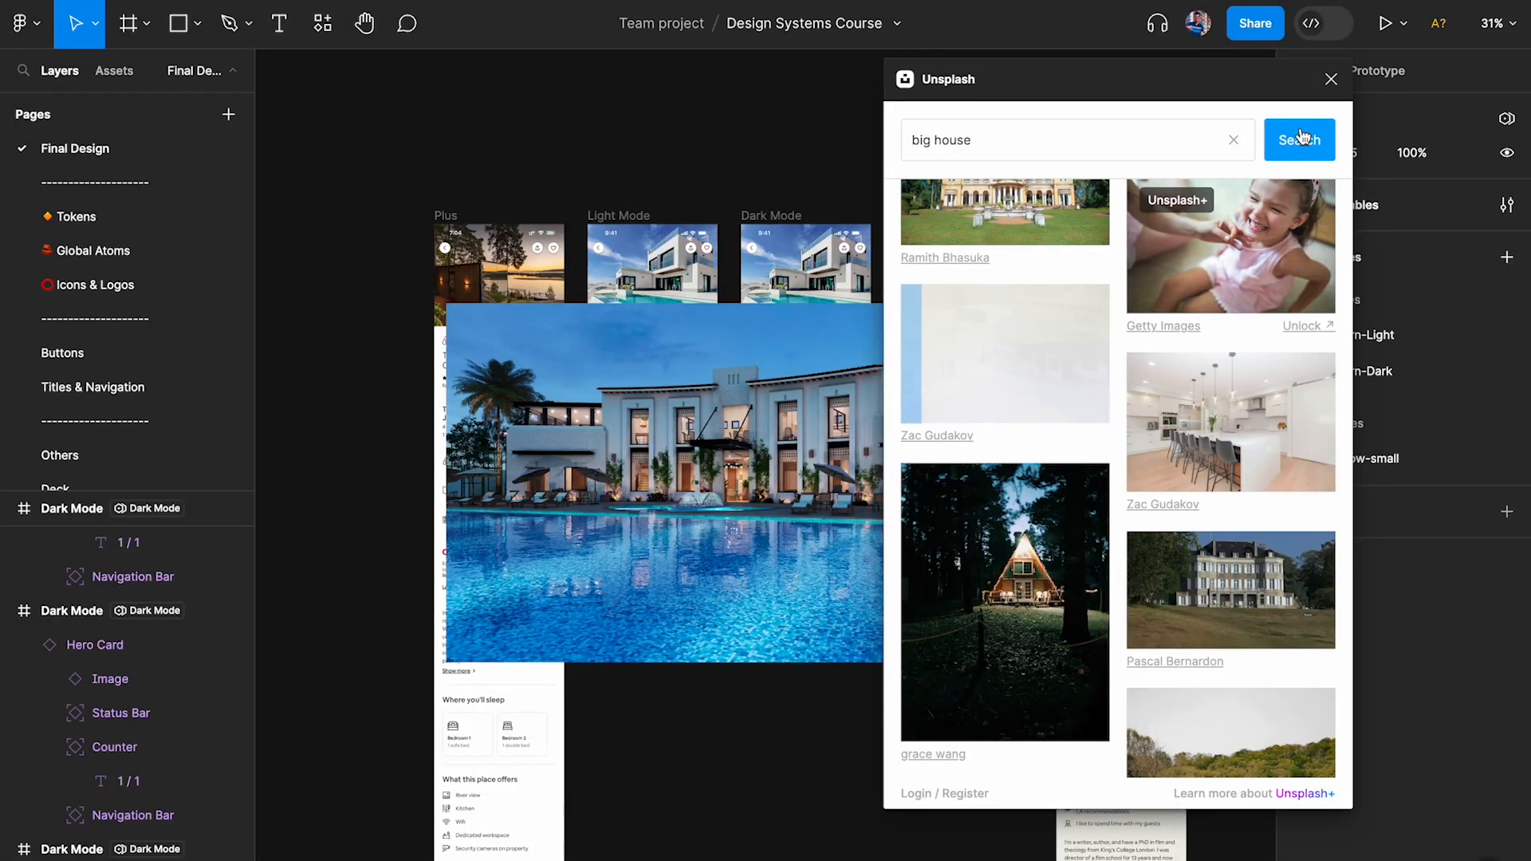
pyautogui.click(1331, 79)
# Cut the image fill from the pool mansion photo and use it to replace the image fill in both Hero Cards beside the Plus screen.
pyautogui.moveTo(797, 447); pyautogui.dragTo(756, 500)
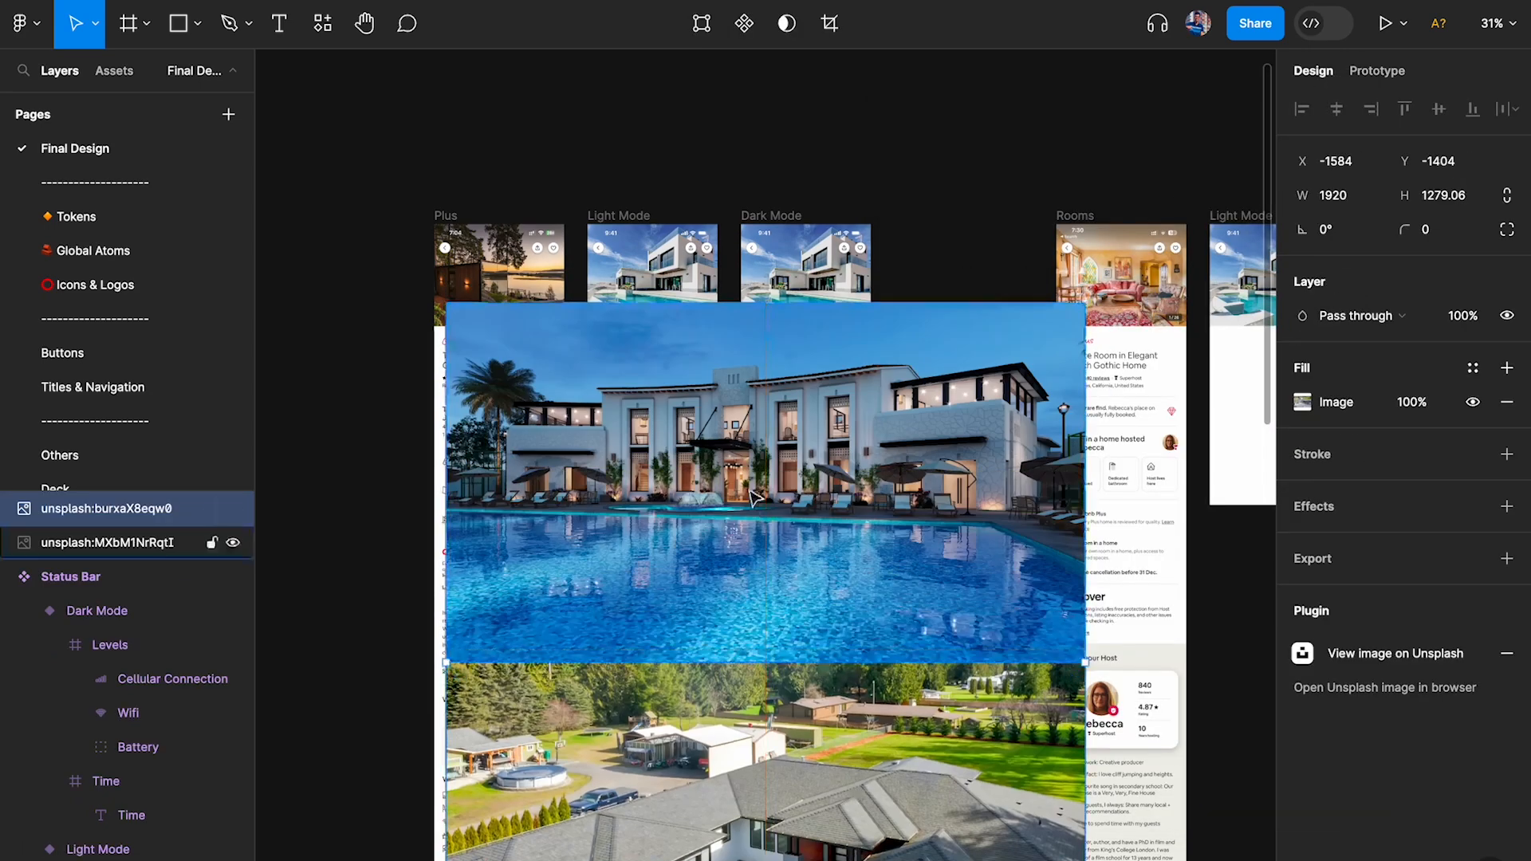
pyautogui.click(755, 500)
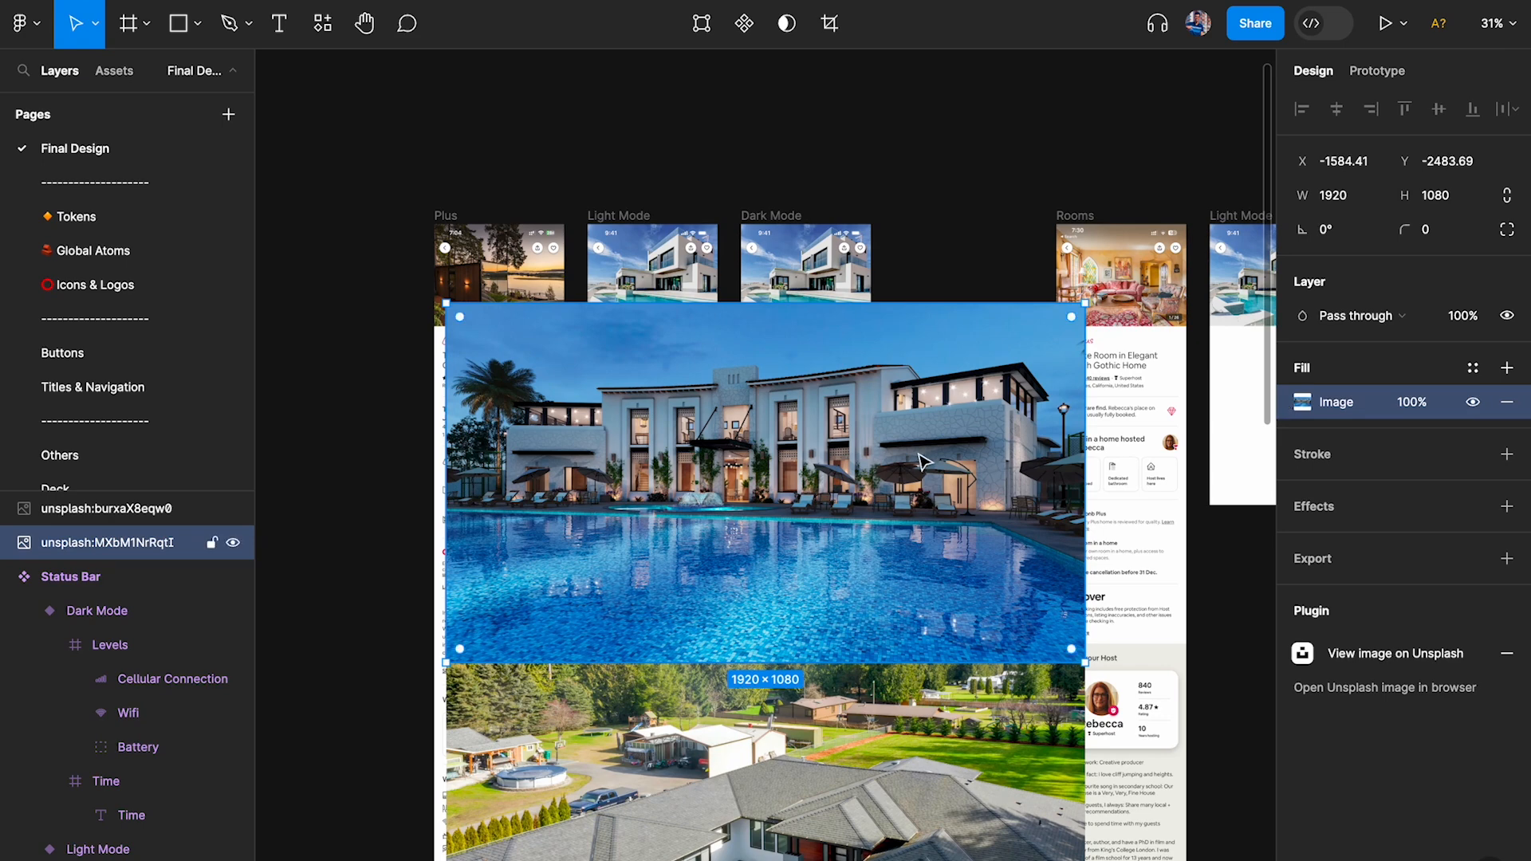
pyautogui.press('Delete')
pyautogui.keyDown('ctrl'); pyautogui.click(652, 275); pyautogui.keyUp('ctrl')
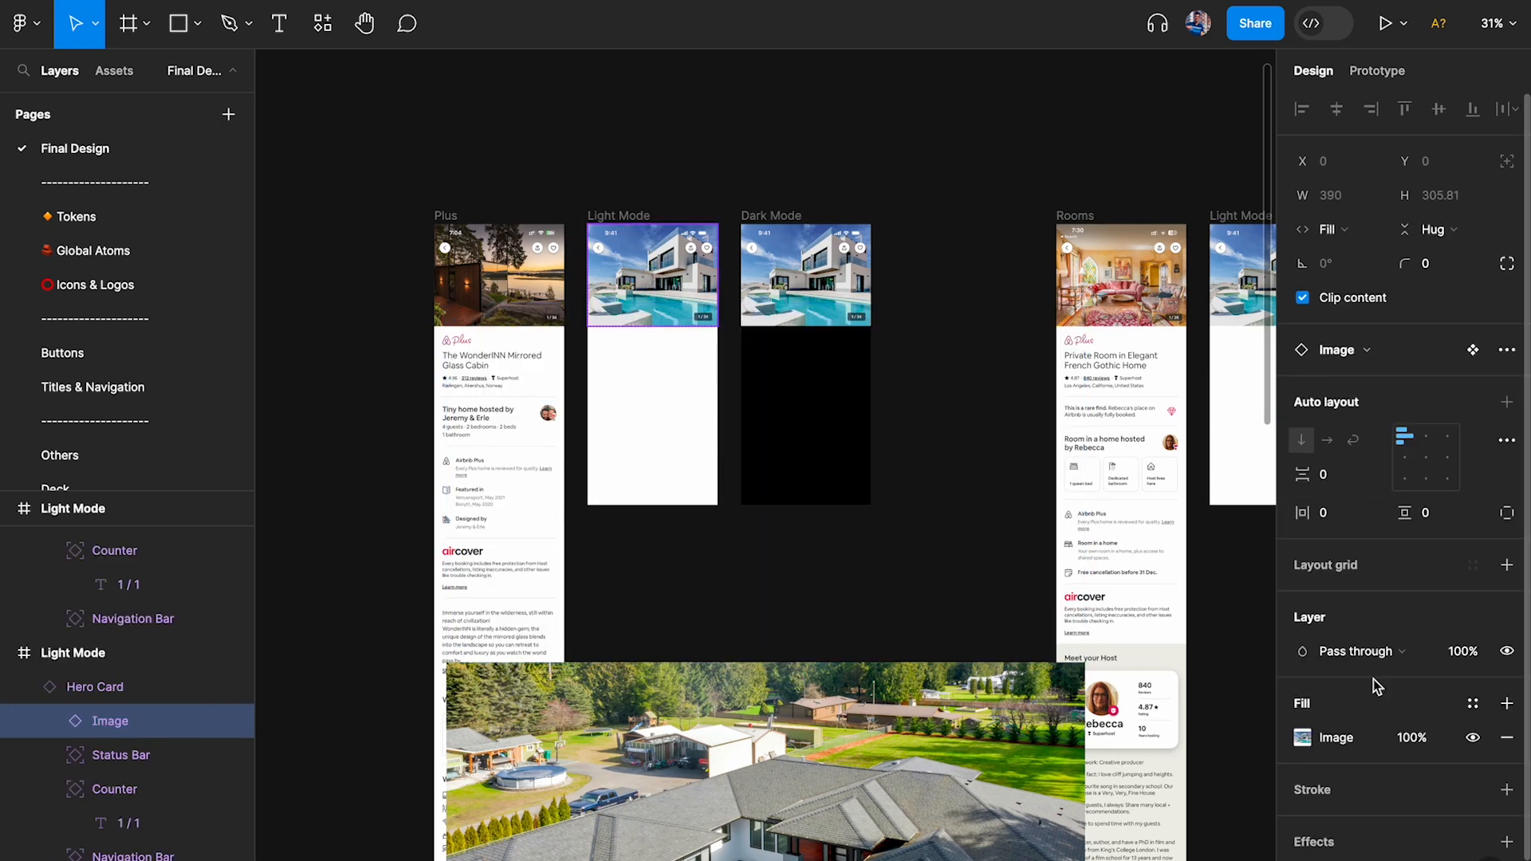
pyautogui.hotkey('ctrl', 'v')
pyautogui.click(1507, 771)
pyautogui.keyDown('ctrl'); pyautogui.click(822, 287); pyautogui.keyUp('ctrl')
pyautogui.click(1507, 740)
pyautogui.hotkey('ctrl', 'v')
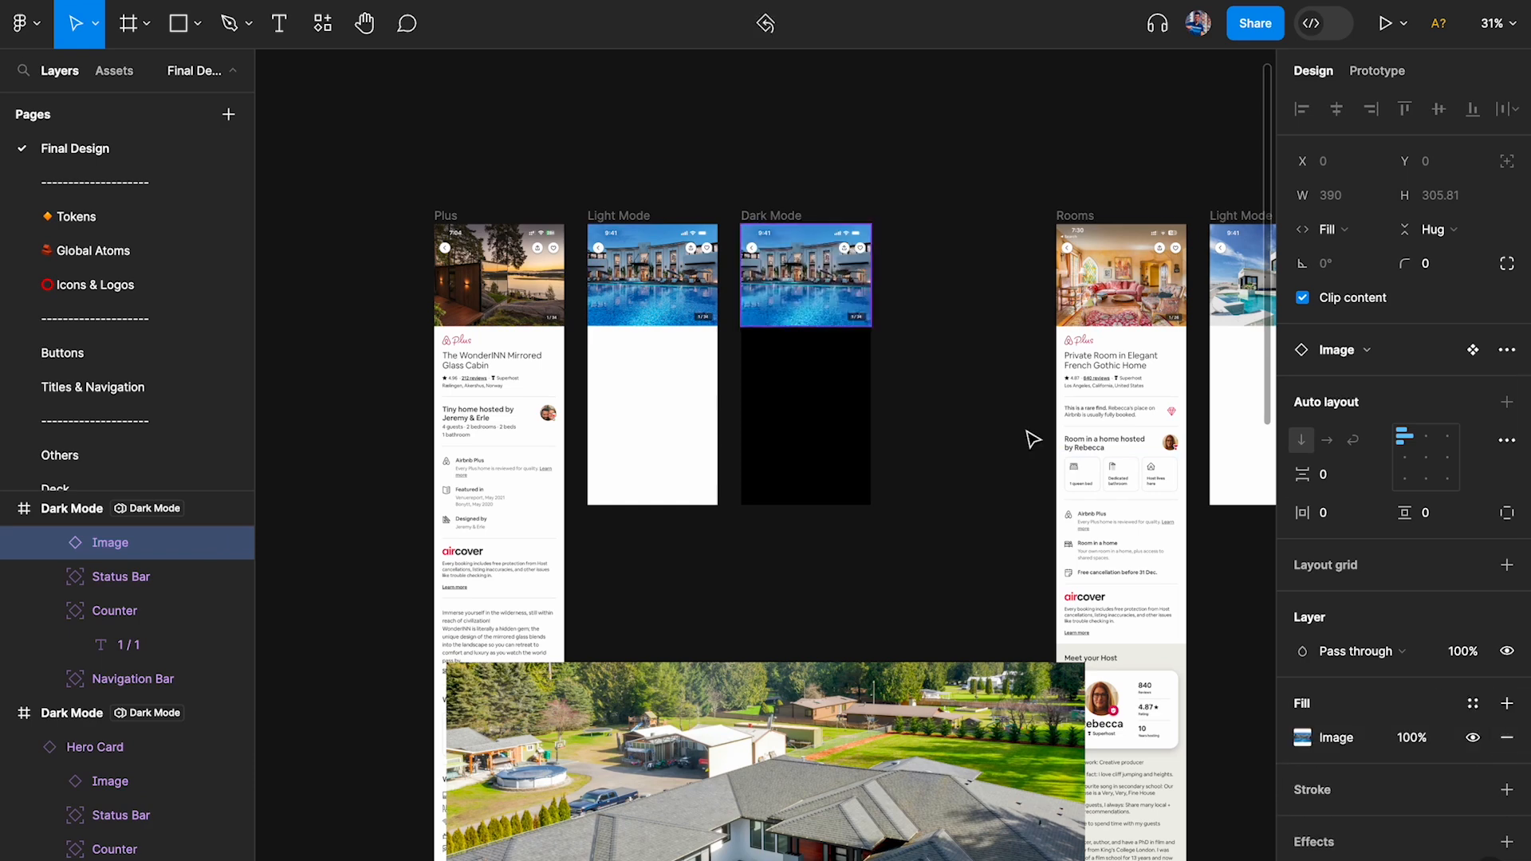
# Try to paste the grey-roofed house photo into the Hero Card in the Light Mode frame beside the Rooms screen.
pyautogui.scroll(-3, 1026, 437)
pyautogui.hscroll(4, 1025, 438)
pyautogui.click(660, 642)
pyautogui.hscroll(3, 830, 542)
pyautogui.scroll(1, 829, 542)
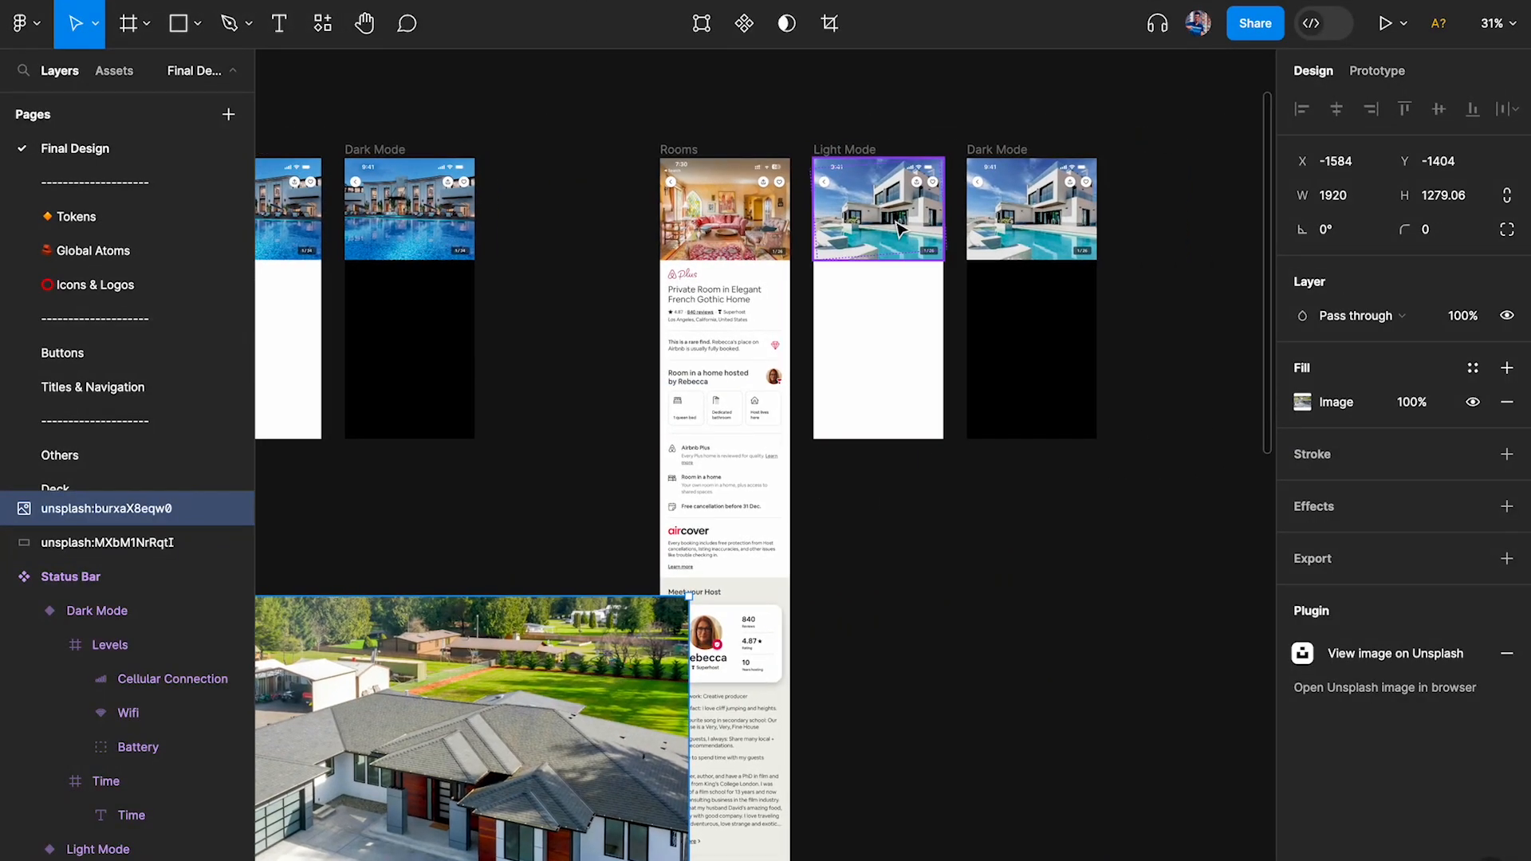
pyautogui.keyDown('ctrl'); pyautogui.click(884, 215); pyautogui.keyUp('ctrl')
pyautogui.hotkey('ctrl', 'v')
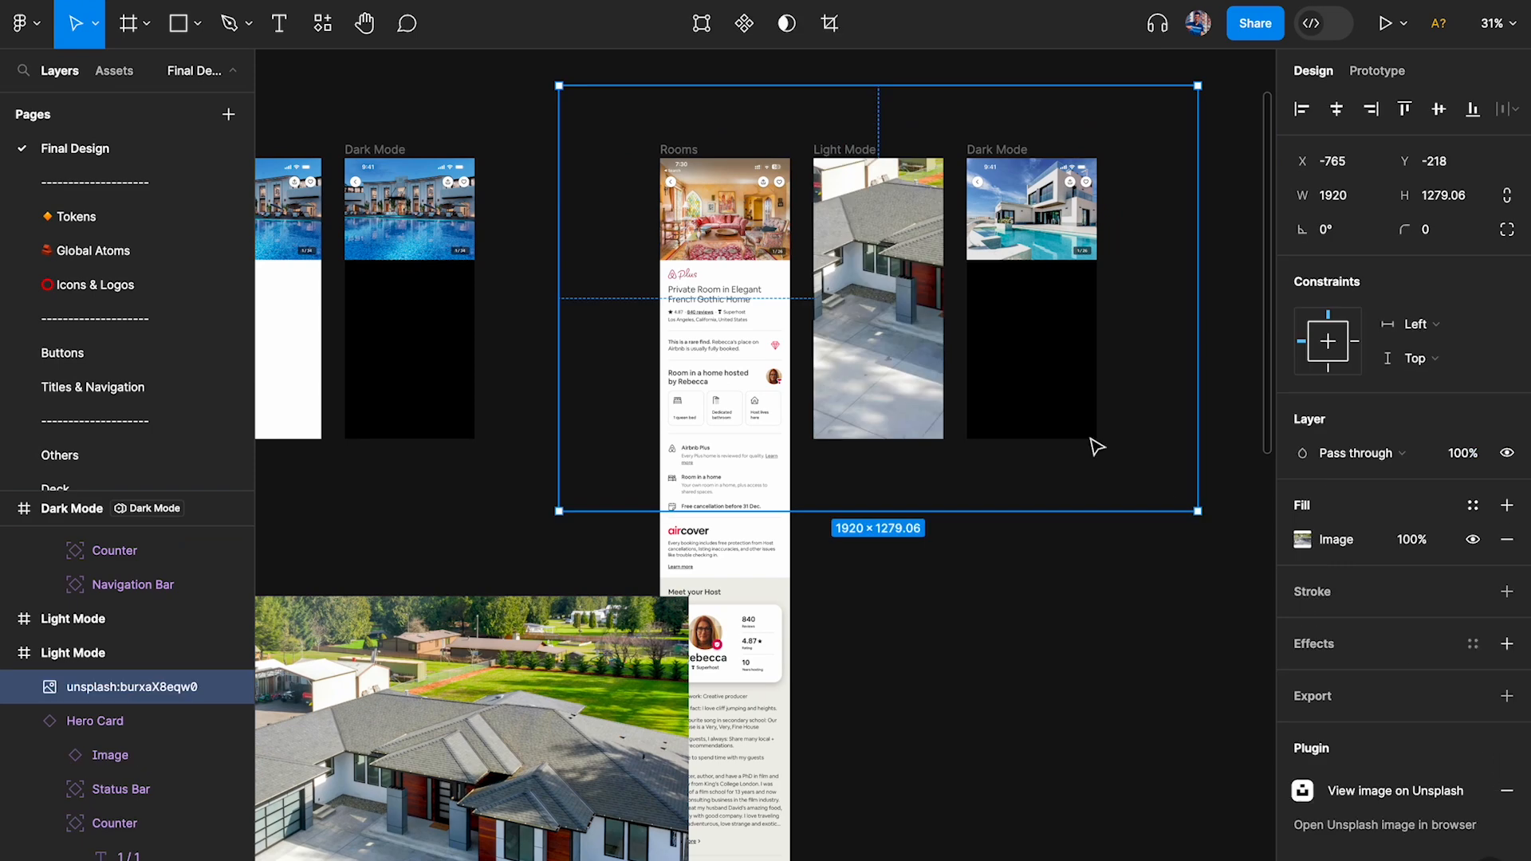
pyautogui.hotkey('ctrl', 'z')
pyautogui.hotkey('ctrl', 'z')
# Replace the image fill in both Hero Cards beside the Rooms screen with the fill copied from the grey-roofed house photo.
pyautogui.click(1285, 417)
pyautogui.hotkey('ctrl', 'c')
pyautogui.keyDown('ctrl'); pyautogui.click(886, 212); pyautogui.keyUp('ctrl')
pyautogui.hotkey('ctrl', 'v')
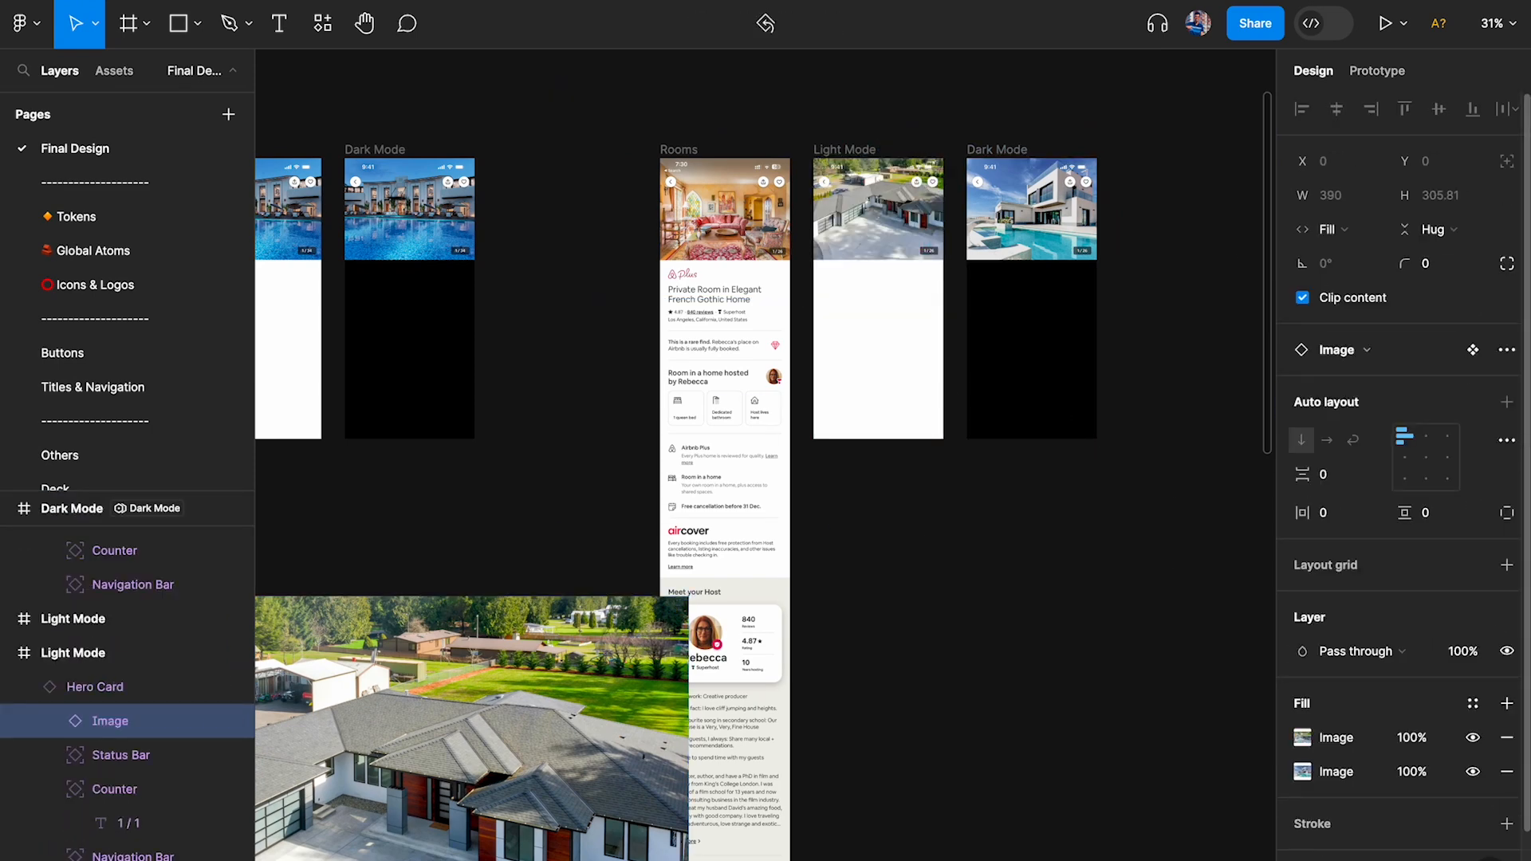
pyautogui.click(1507, 771)
pyautogui.keyDown('ctrl'); pyautogui.click(1029, 227); pyautogui.keyUp('ctrl')
pyautogui.hotkey('ctrl', 'v')
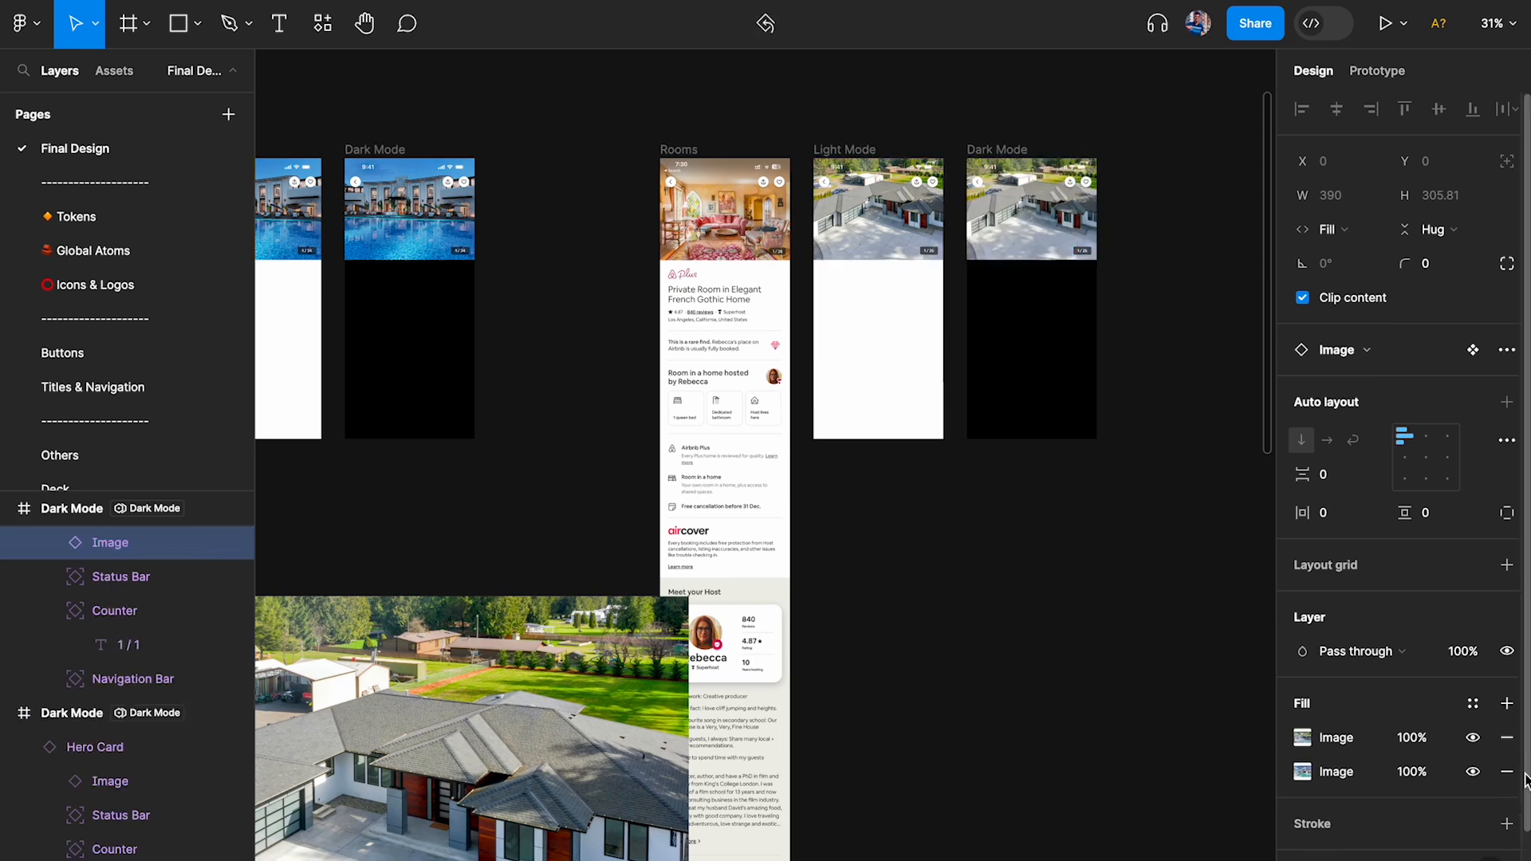
pyautogui.click(1507, 773)
# Delete the large grey-roofed house photo from the canvas.
pyautogui.click(974, 690)
pyautogui.click(590, 712)
pyautogui.press('Delete')
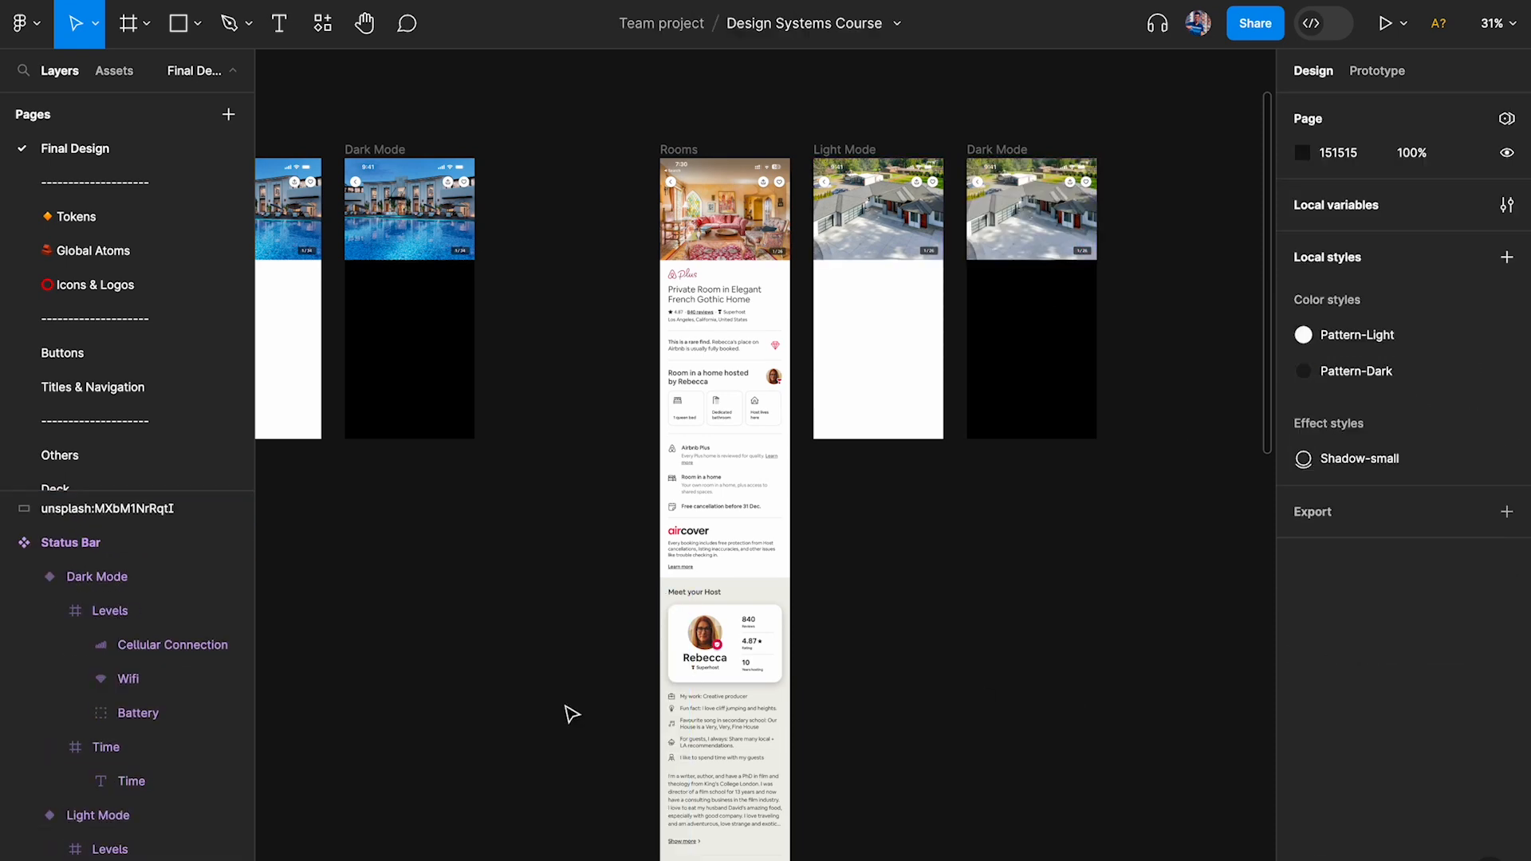
# Try narrowing the Hero Card in the Rooms Light Mode frame to 262 px wide, and undo the resizing.
pyautogui.keyDown('ctrl'); pyautogui.click(885, 239); pyautogui.keyUp('ctrl')
pyautogui.click(986, 219)
pyautogui.click(928, 221)
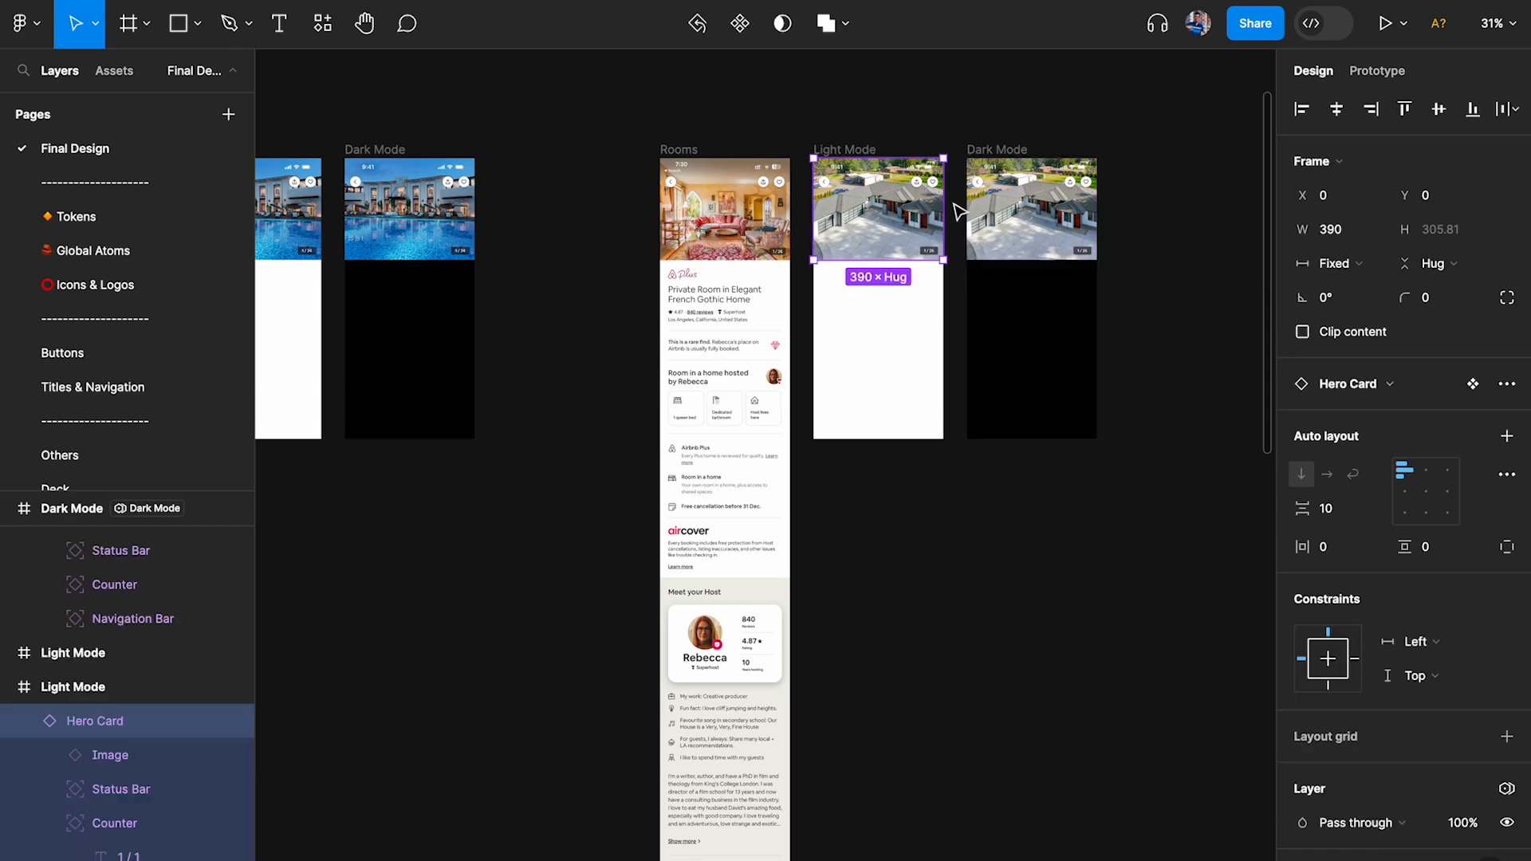
pyautogui.moveTo(939, 203); pyautogui.dragTo(905, 215)
pyautogui.scroll(5, 905, 215)
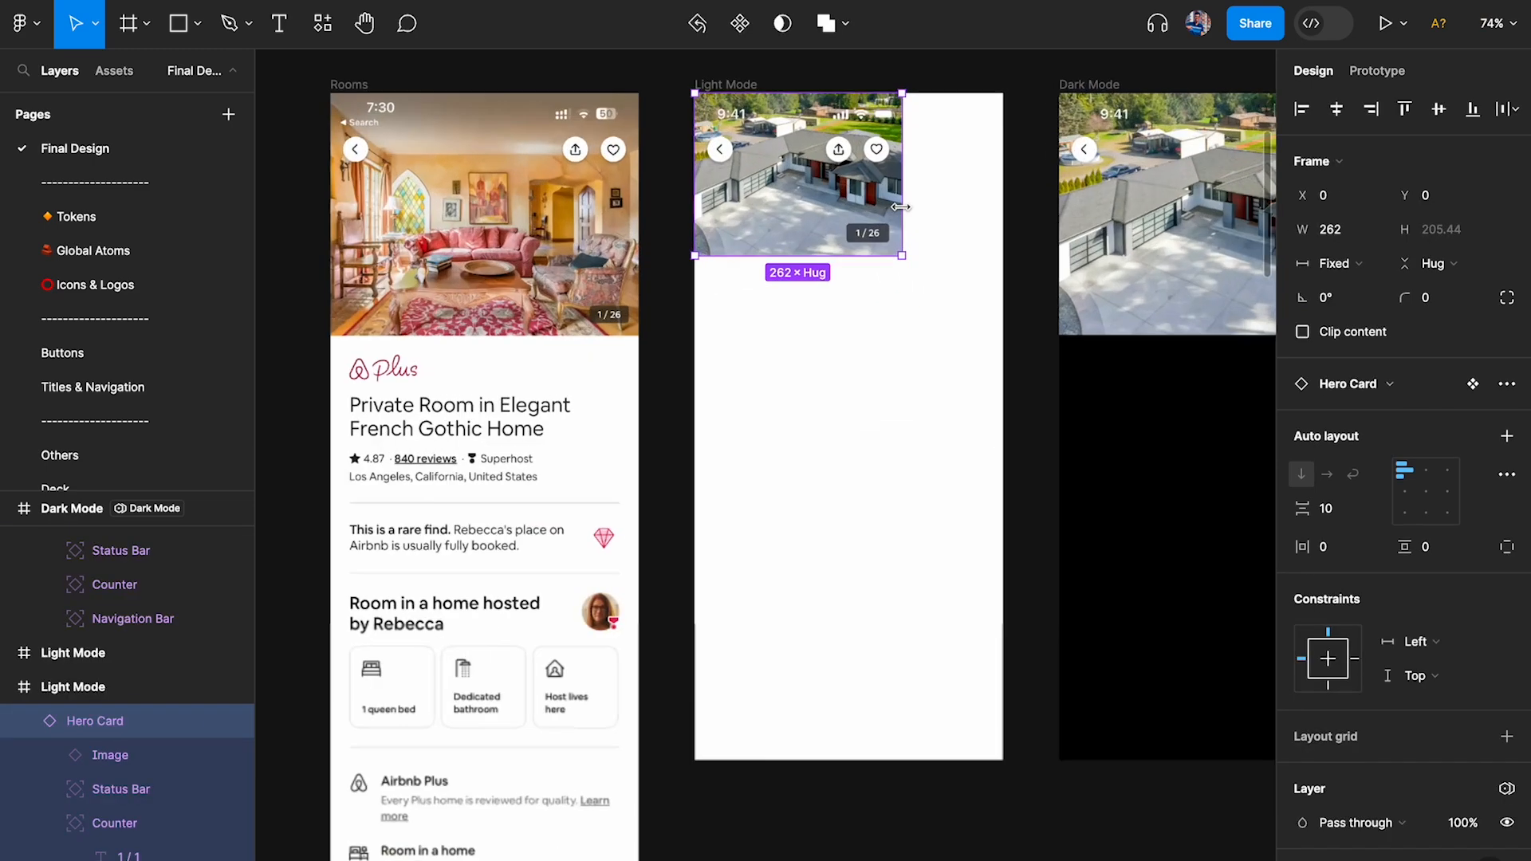
pyautogui.scroll(-3, 907, 215)
pyautogui.moveTo(925, 273); pyautogui.dragTo(991, 279)
pyautogui.hotkey('ctrl', 'z')
pyautogui.hotkey('ctrl', 'z')
pyautogui.scroll(-10, 993, 291)
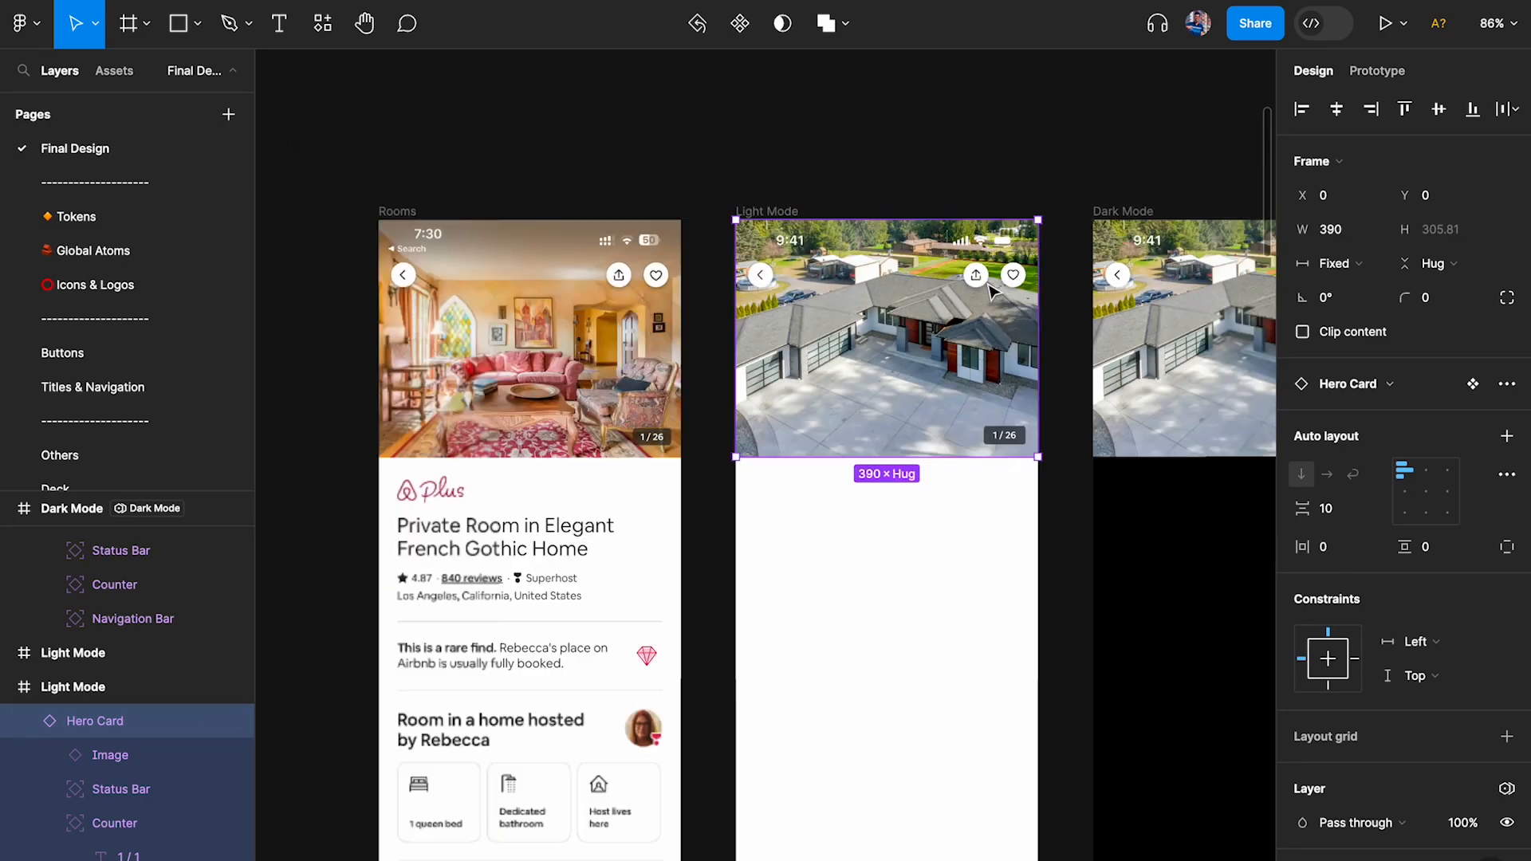
pyautogui.hscroll(-5, 991, 297)
pyautogui.scroll(5, 667, 229)
pyautogui.scroll(-3, 670, 303)
pyautogui.hscroll(5, 669, 303)
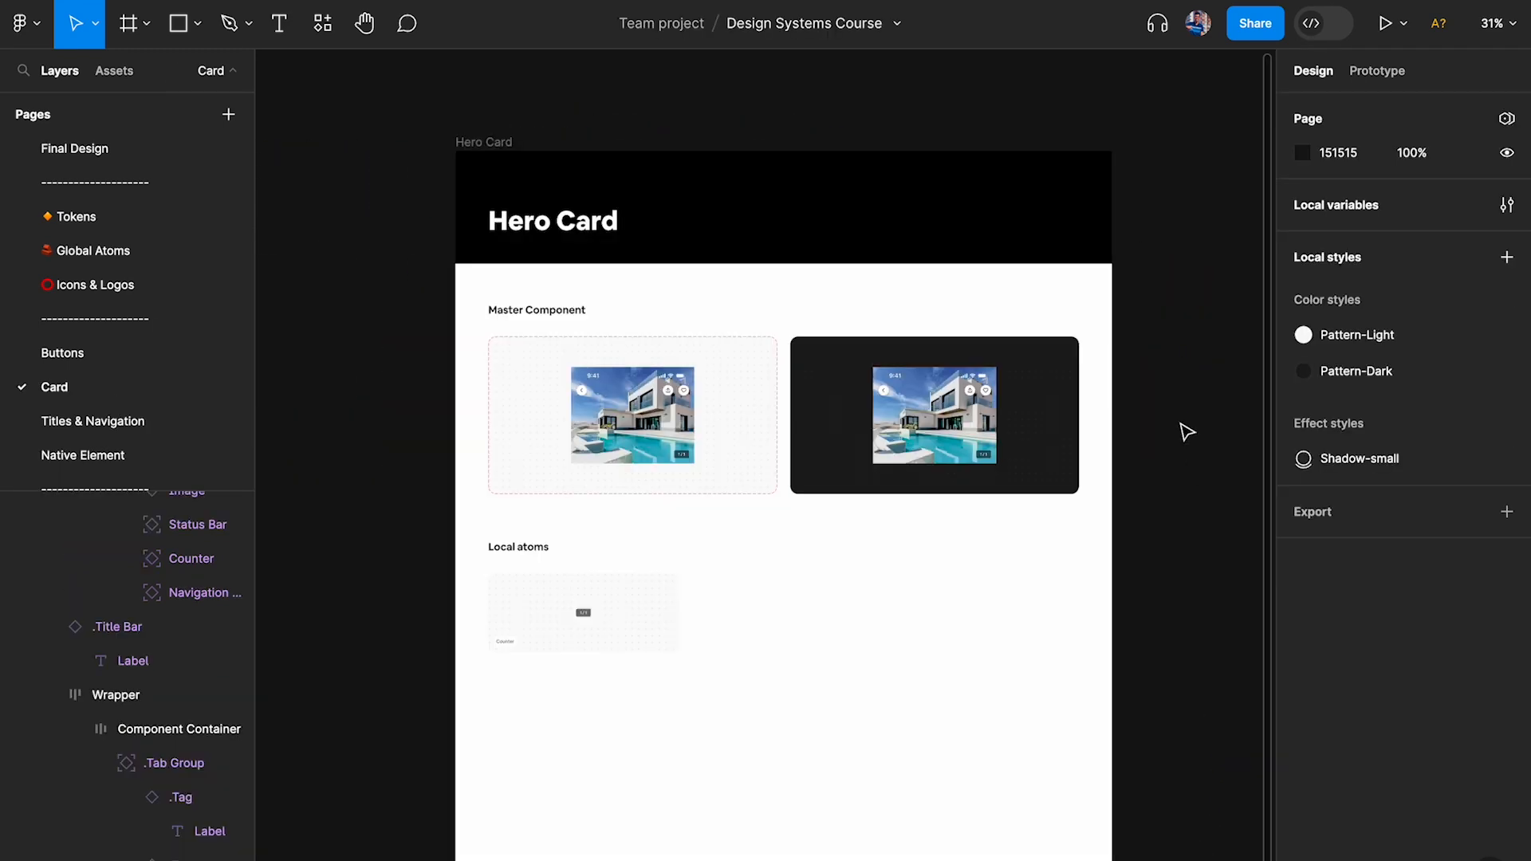
# Examine the light and dark Hero Card master components in the Hero Card documentation frame.
pyautogui.scroll(1, 1187, 432)
pyautogui.scroll(6, 425, 153)
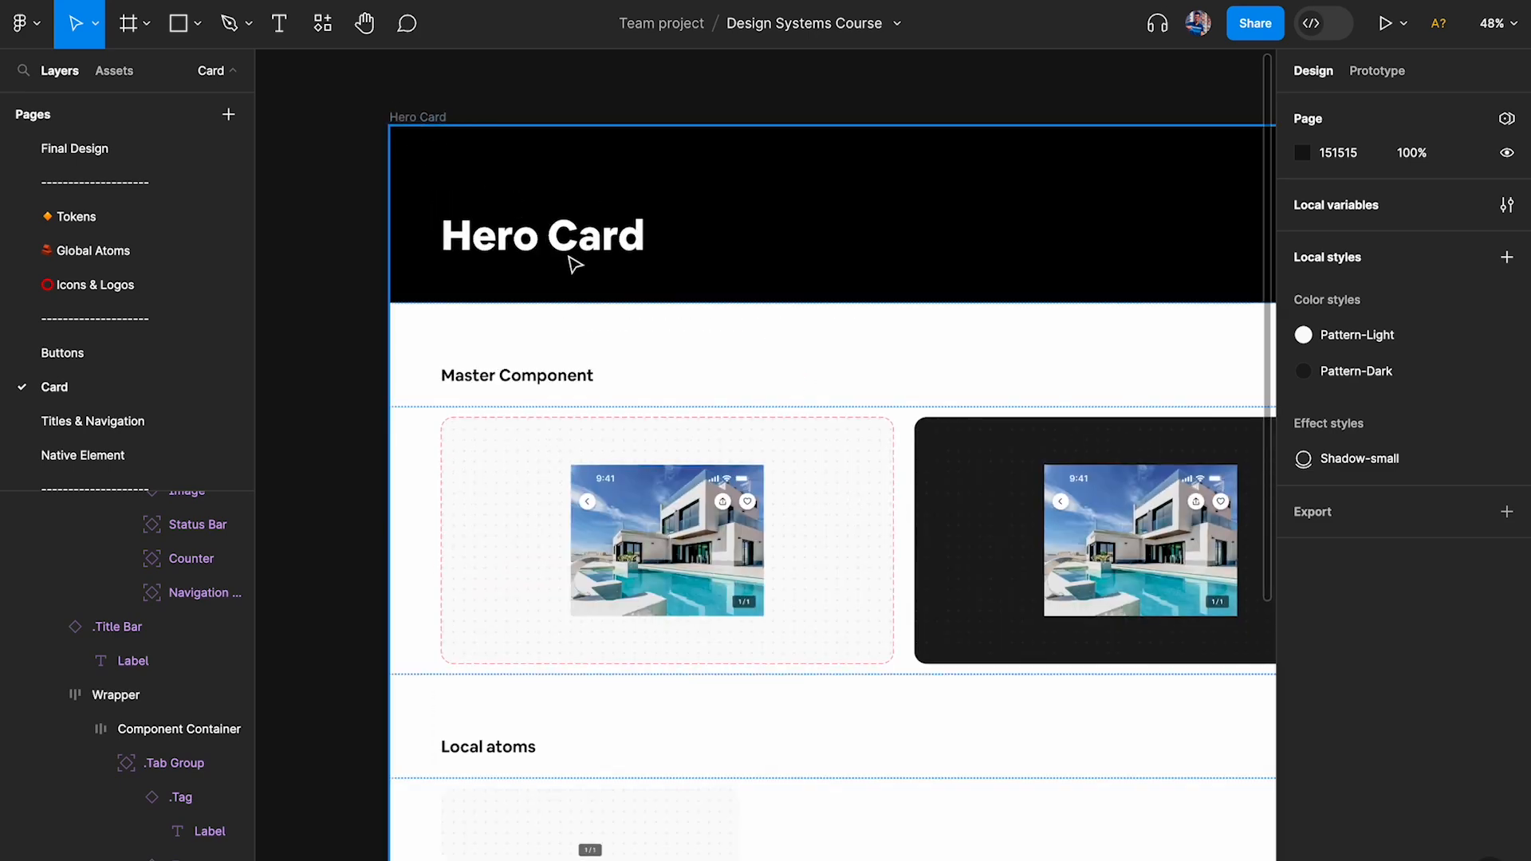
pyautogui.scroll(-3, 598, 309)
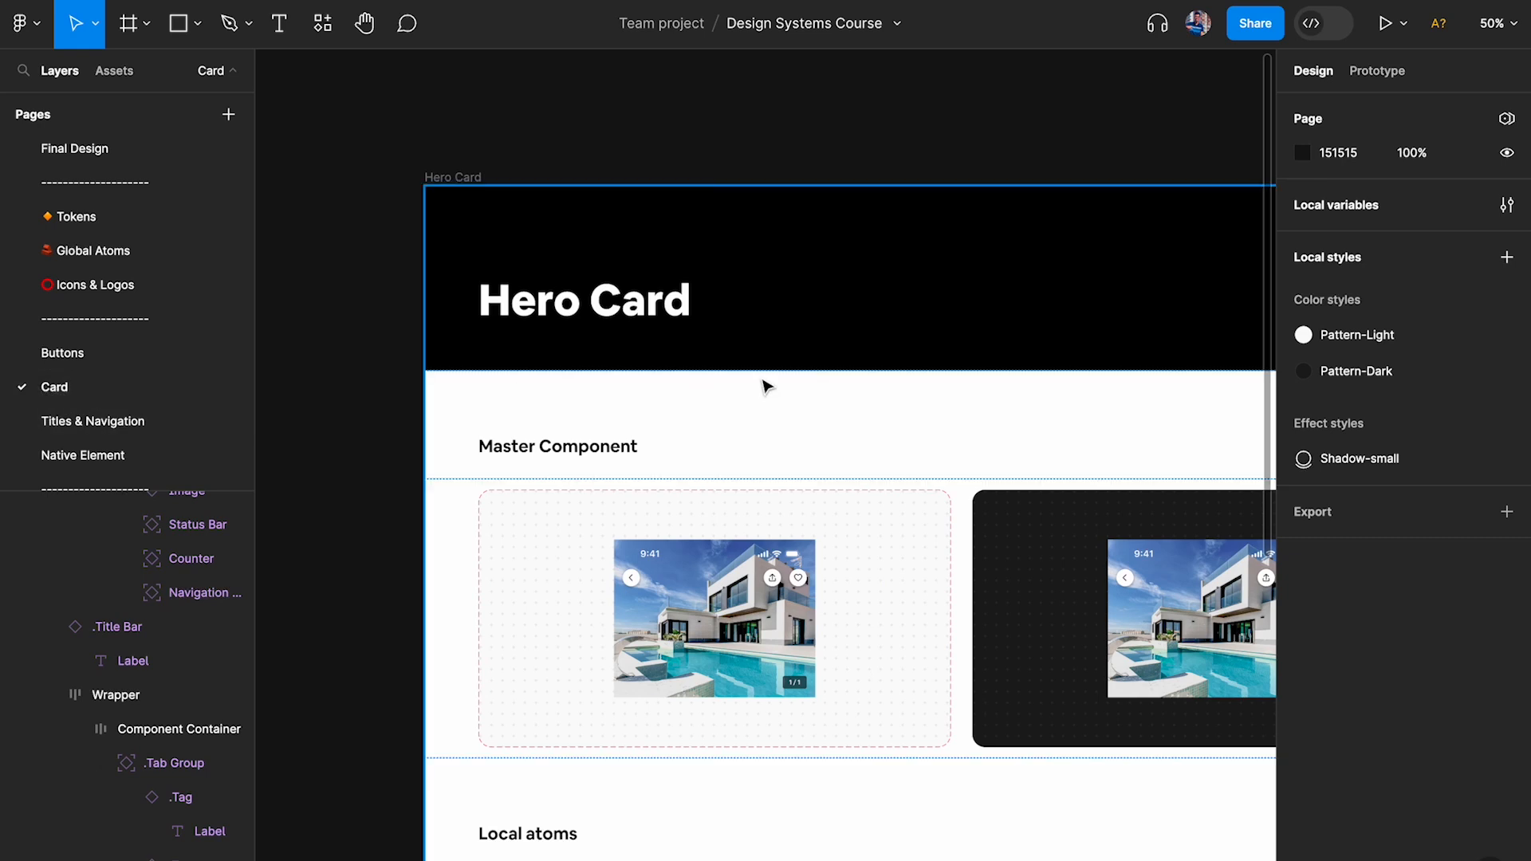
pyautogui.scroll(-3, 765, 387)
pyautogui.scroll(2, 759, 299)
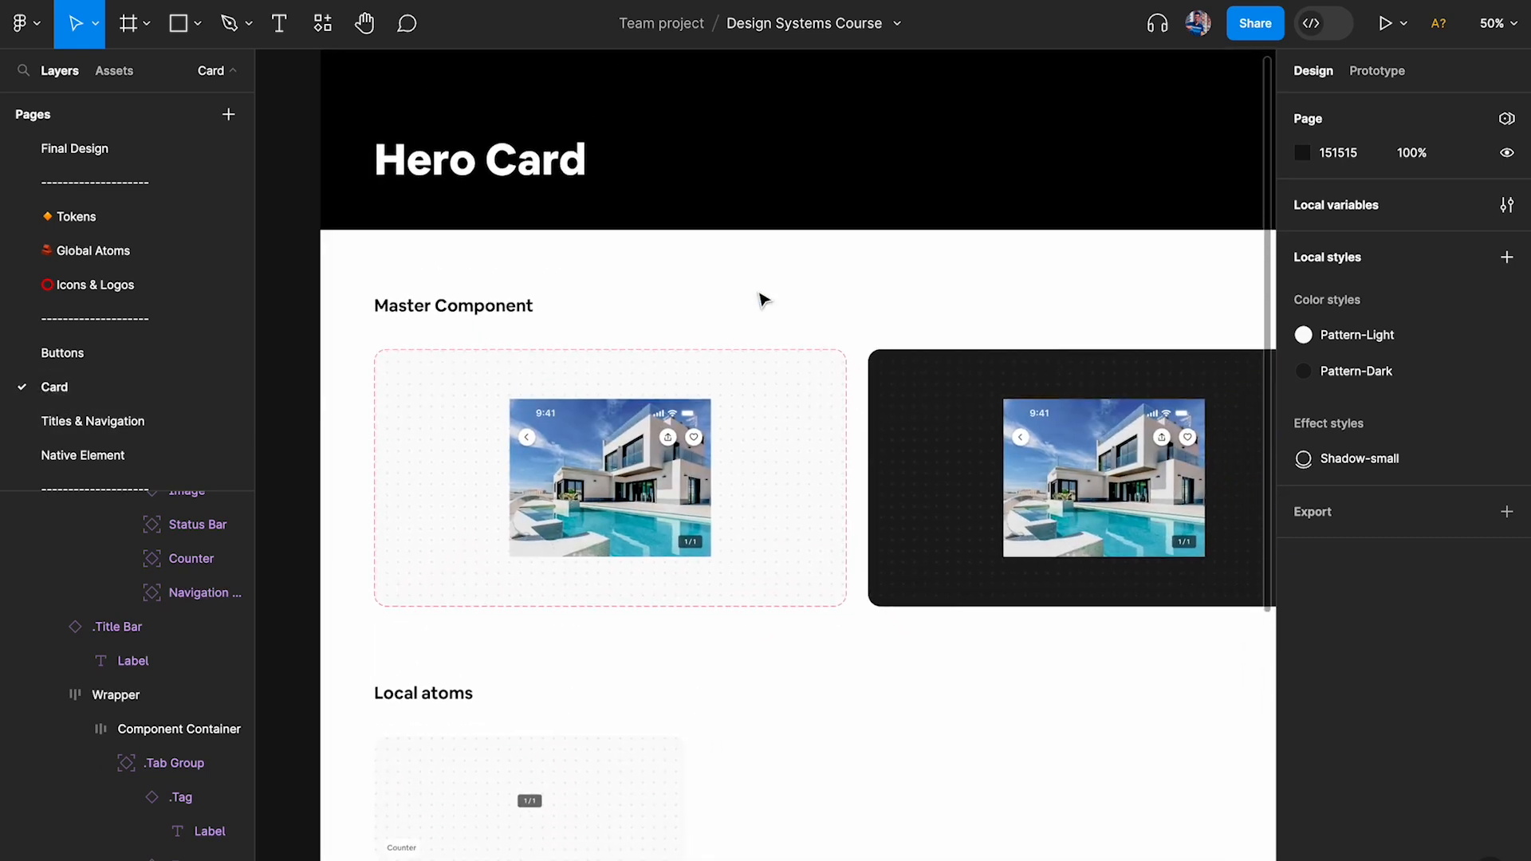
pyautogui.scroll(2, 584, 470)
pyautogui.hscroll(2, 682, 530)
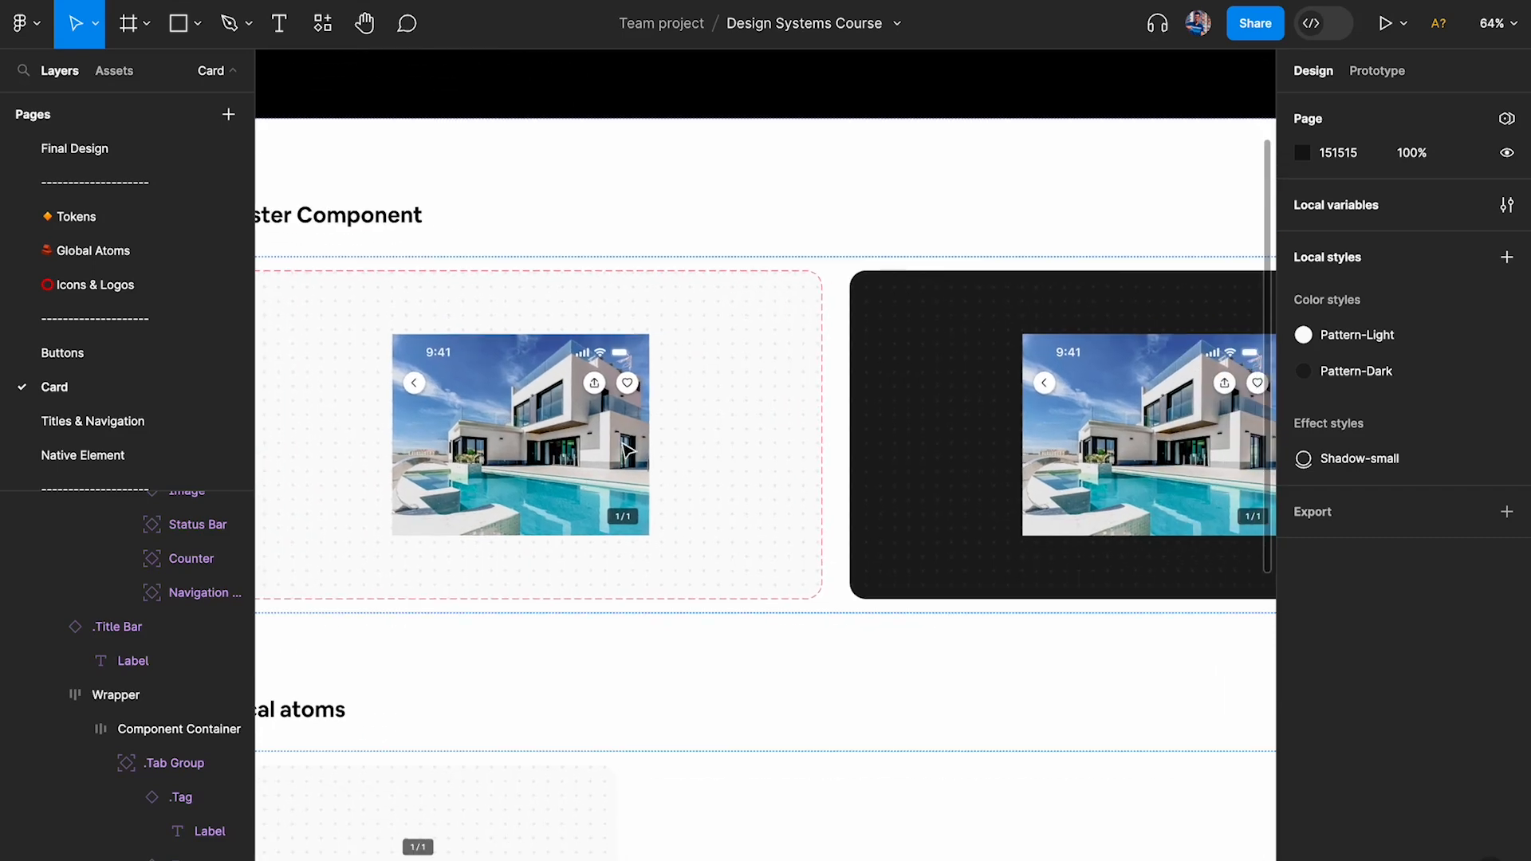
pyautogui.hscroll(5, 667, 492)
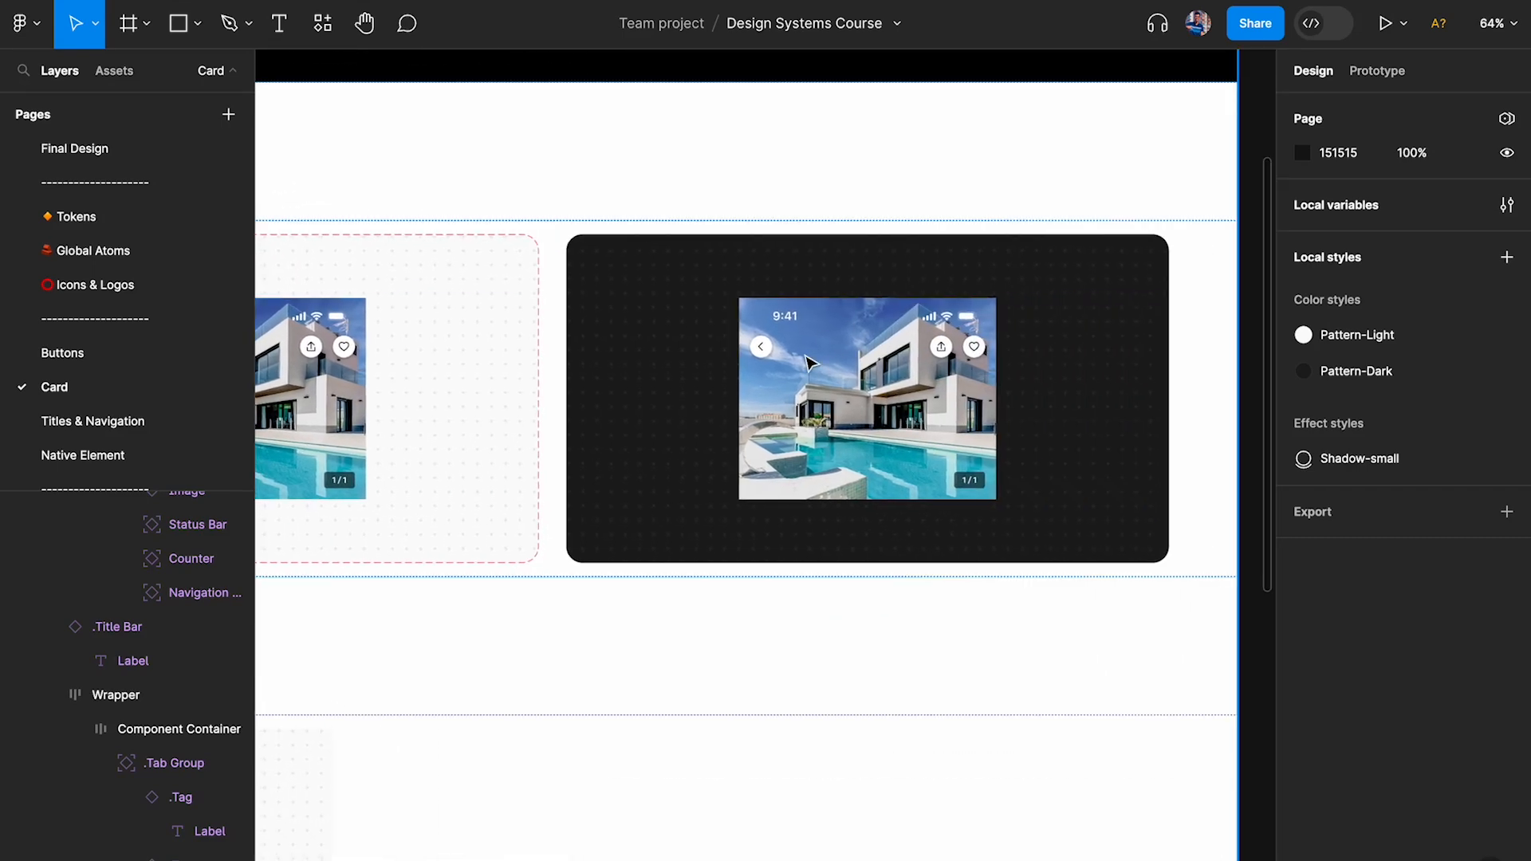
# Examine the Counter under Local atoms and compare it with the counter in the Hero Card master component.
pyautogui.scroll(-5, 810, 363)
pyautogui.hscroll(-2, 806, 358)
pyautogui.scroll(2, 649, 420)
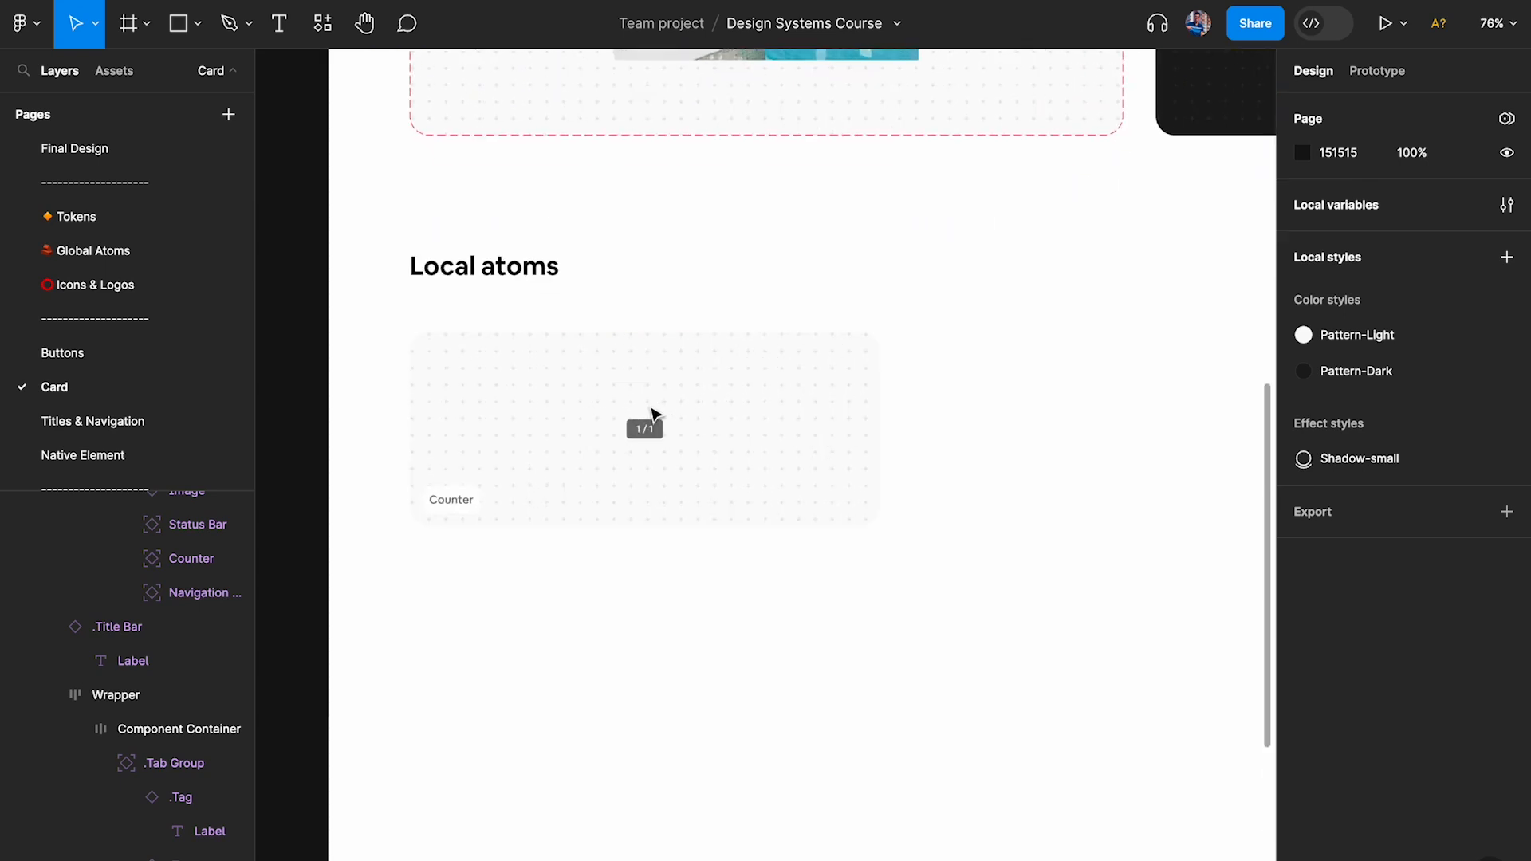
pyautogui.click(511, 308)
pyautogui.click(636, 458)
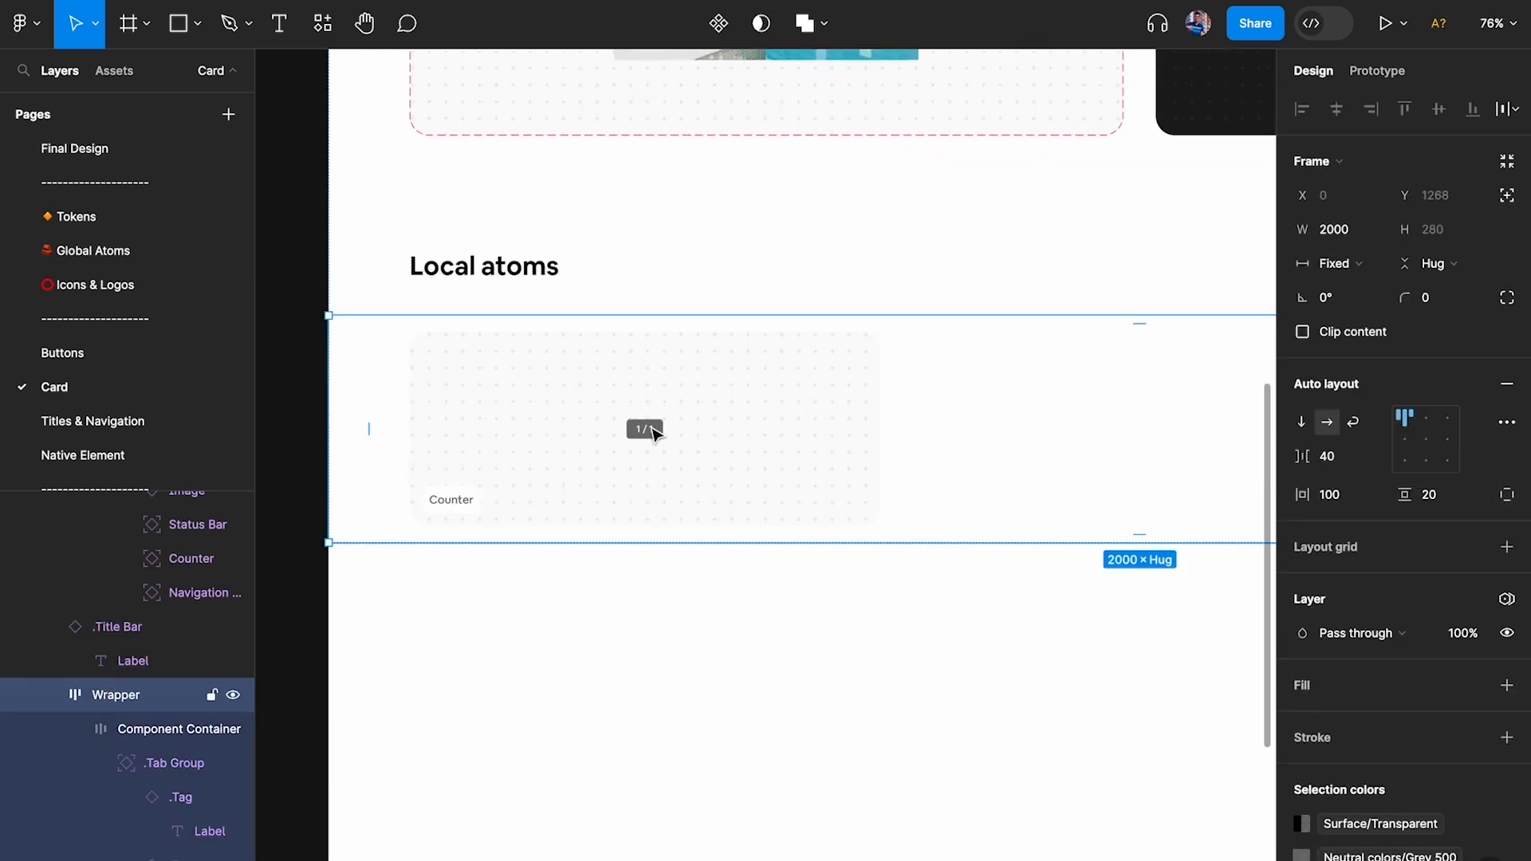
pyautogui.scroll(-3, 652, 431)
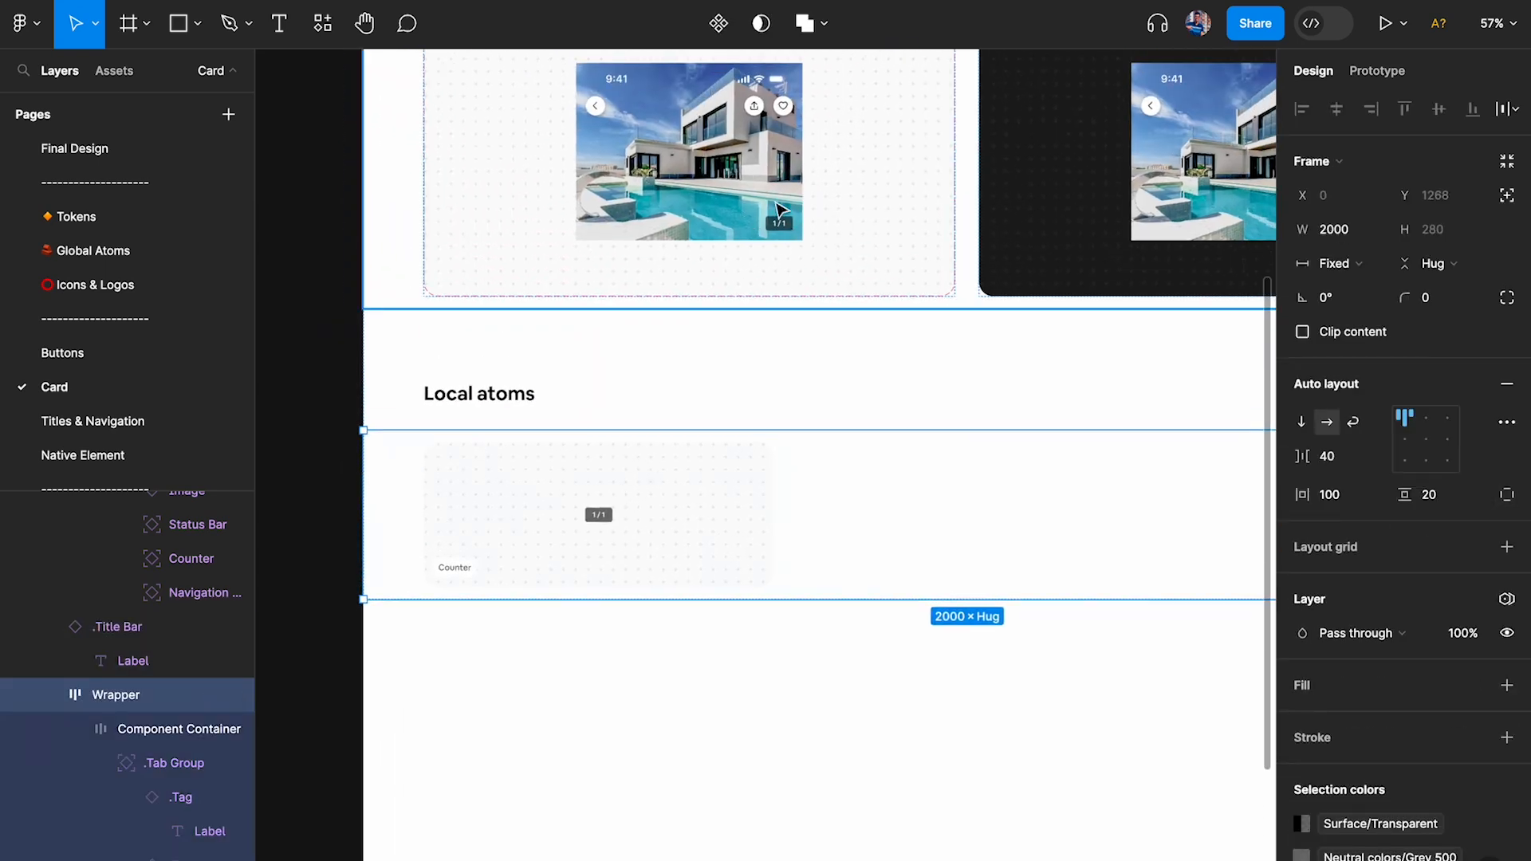
pyautogui.scroll(-2, 793, 157)
pyautogui.scroll(-1, 792, 157)
pyautogui.hscroll(-1, 793, 157)
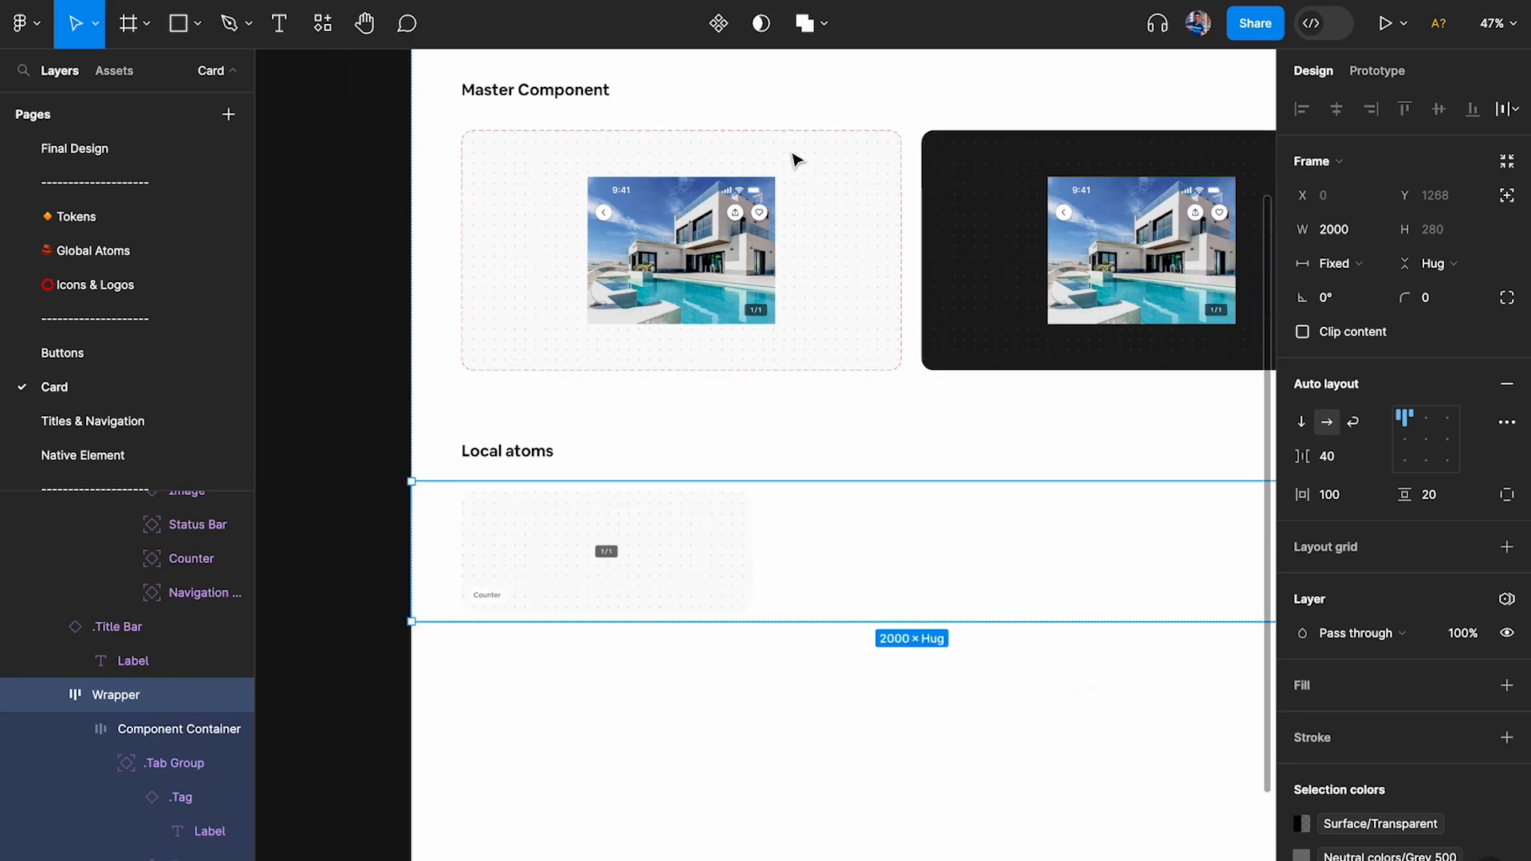
# Open the Global Atoms page and move the Image master atom slightly, to X 111, Y 618.
pyautogui.click(112, 255)
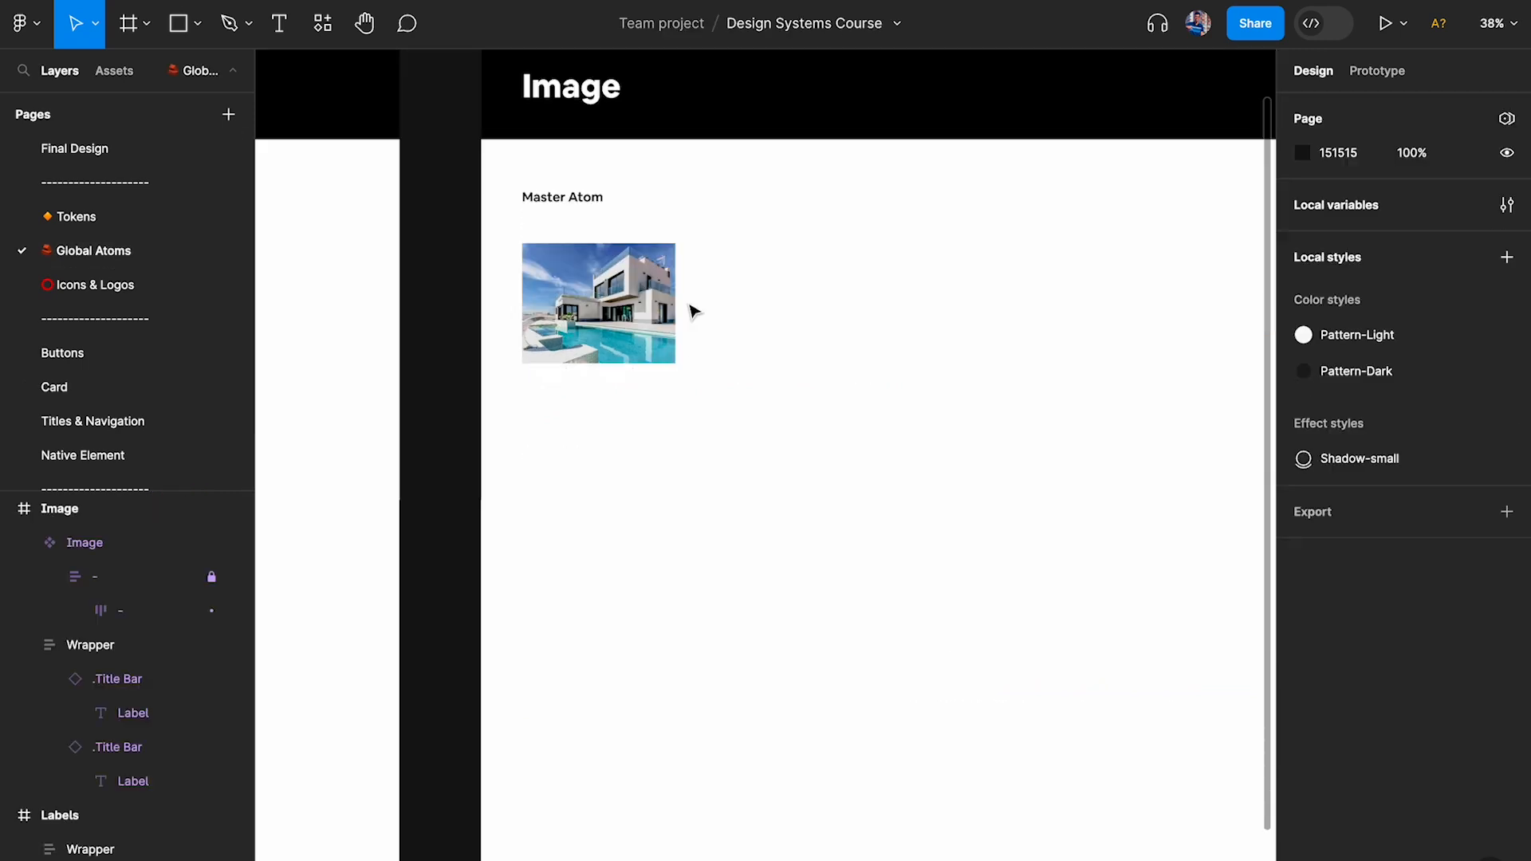
pyautogui.scroll(-2, 715, 317)
pyautogui.scroll(2, 691, 212)
pyautogui.scroll(2, 636, 221)
pyautogui.moveTo(646, 423)
pyautogui.mouseDown()
pyautogui.moveTo(622, 440)
pyautogui.moveTo(647, 427)
pyautogui.mouseUp()
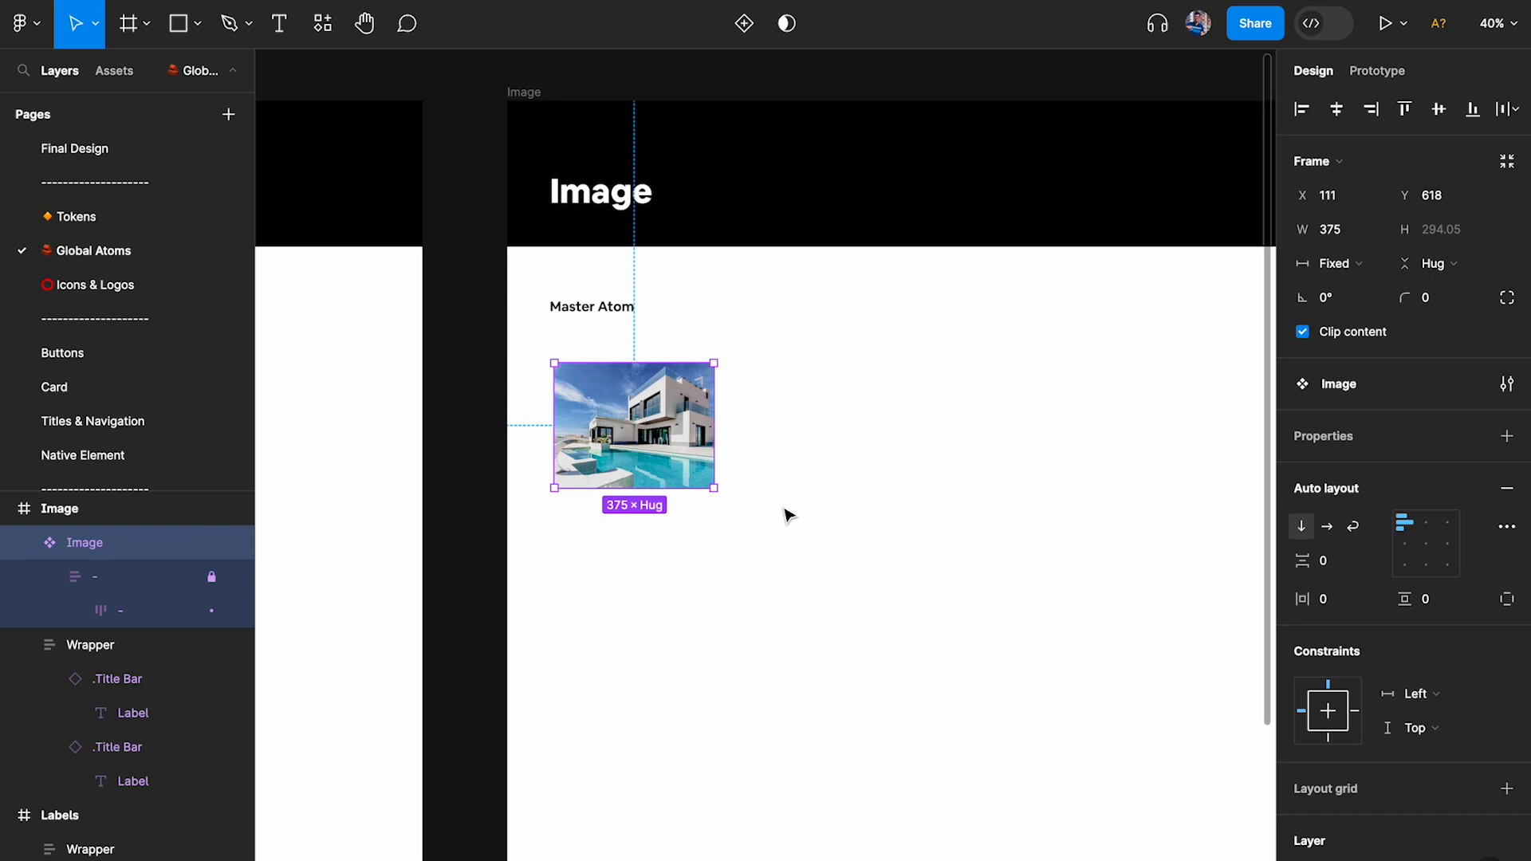
# Open the Native Element page and rename it as Native Components.
pyautogui.scroll(-2, 143, 409)
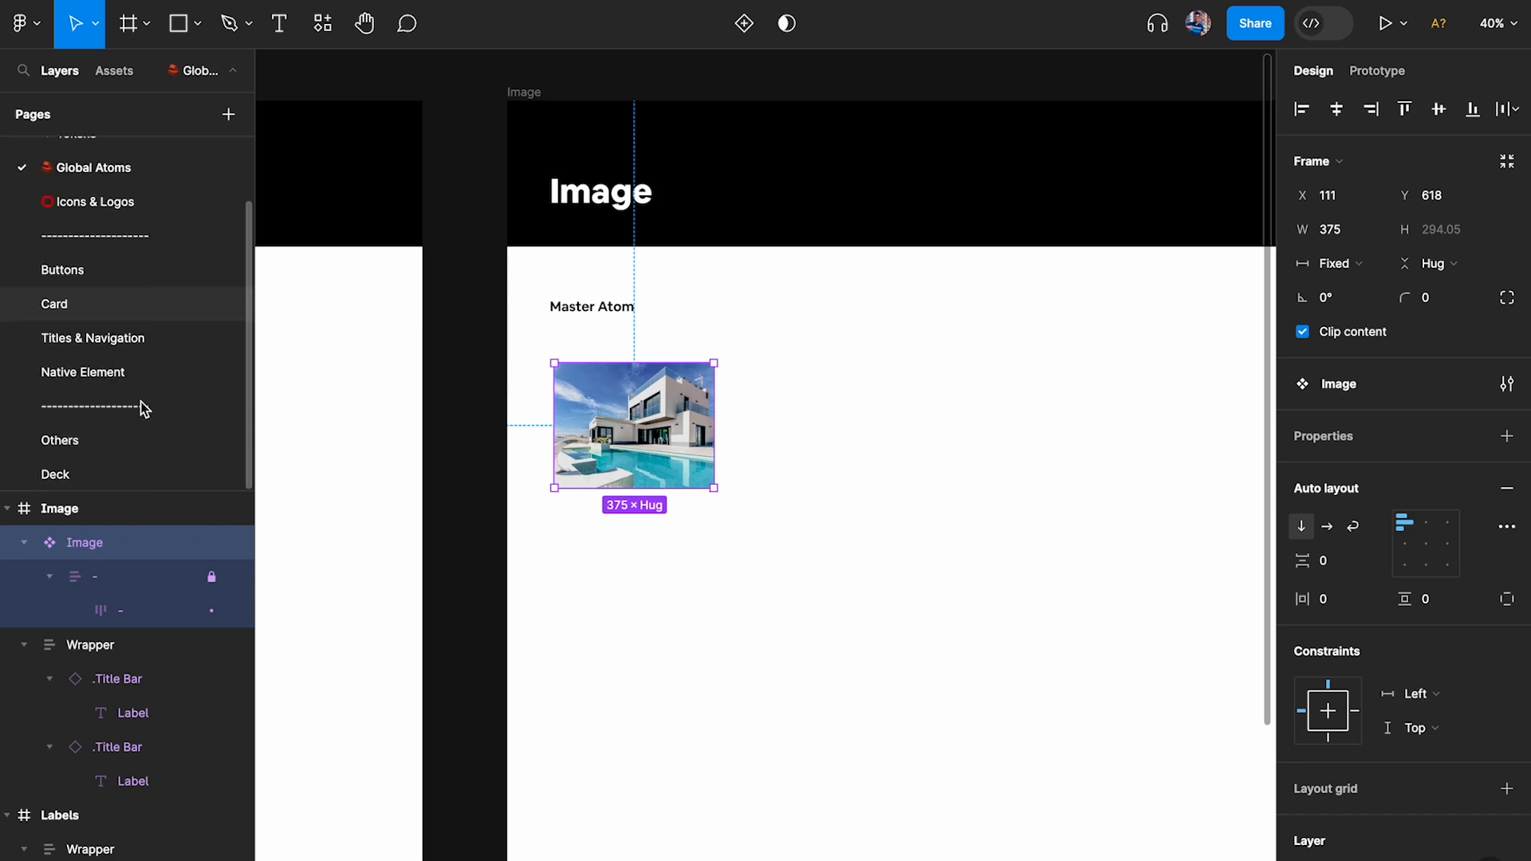
pyautogui.click(89, 383)
pyautogui.doubleClick(132, 371)
pyautogui.write('Native CO')
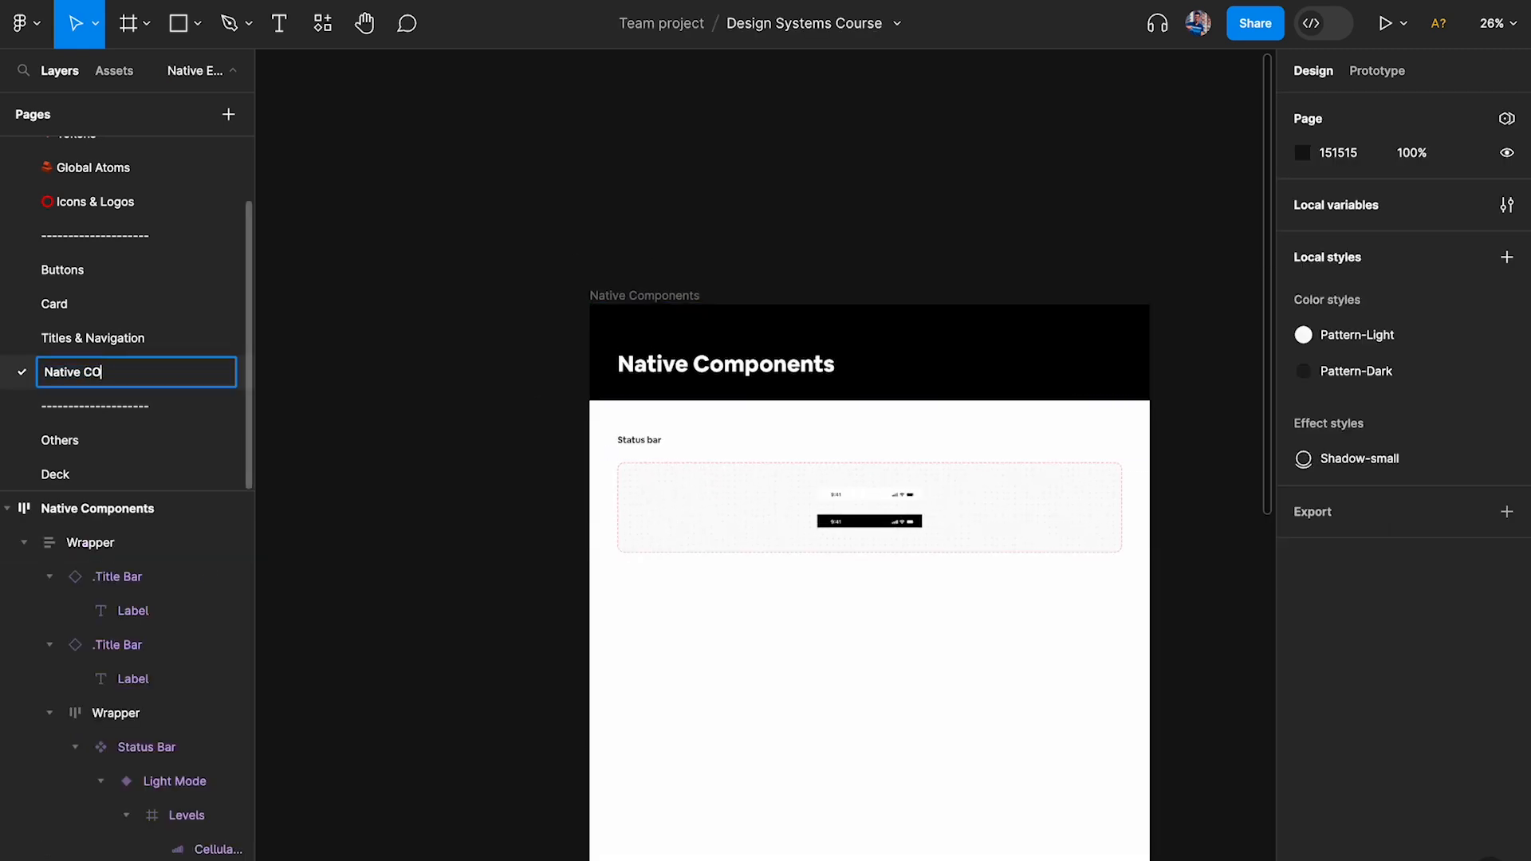
pyautogui.write('ponents')
pyautogui.press('Return')
pyautogui.scroll(5, 632, 472)
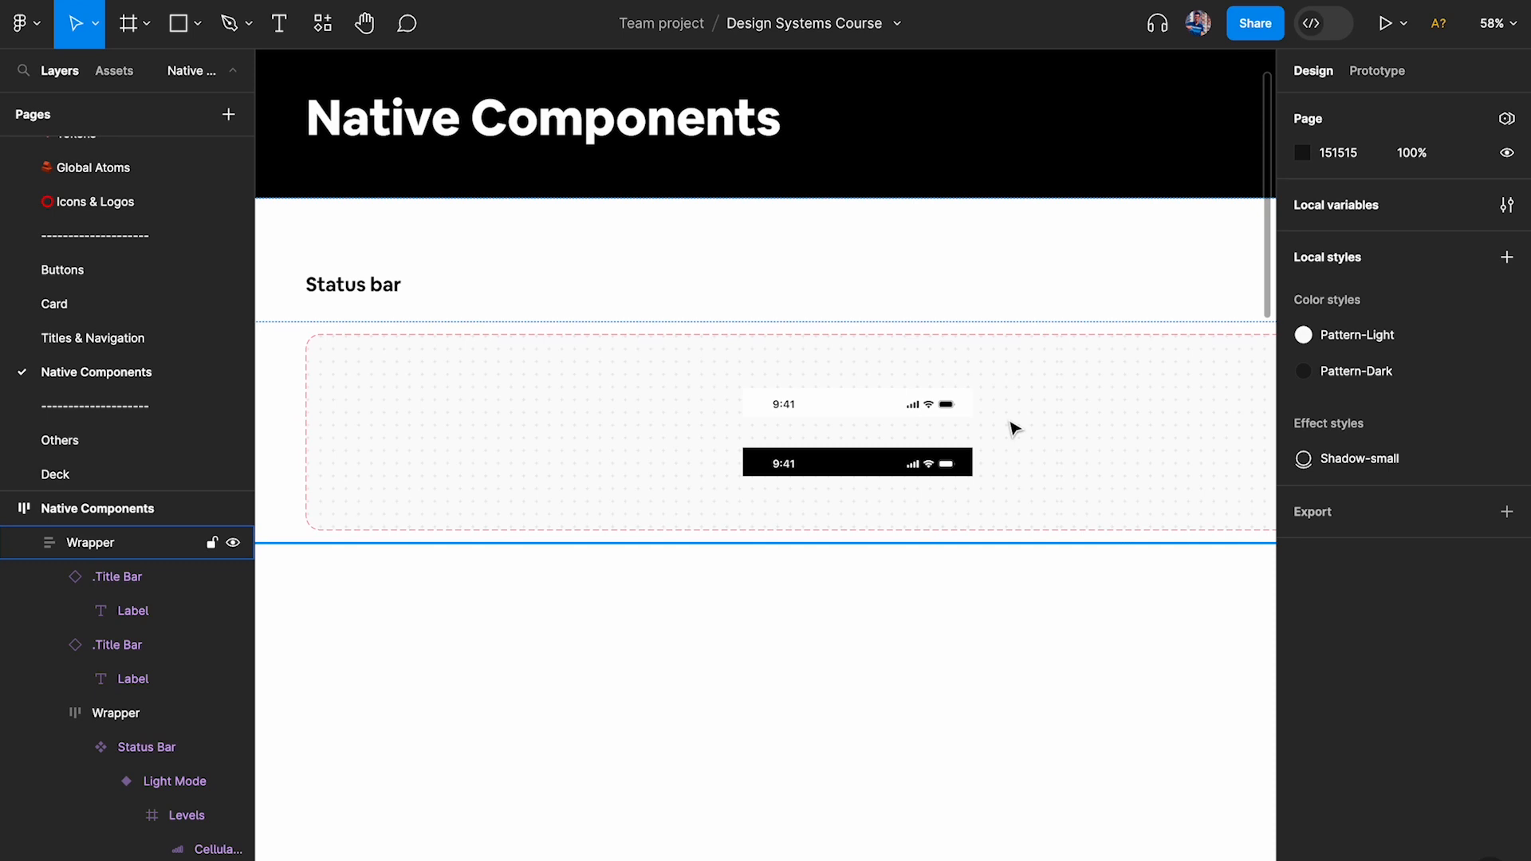
pyautogui.scroll(-5, 1013, 428)
pyautogui.scroll(2, 745, 618)
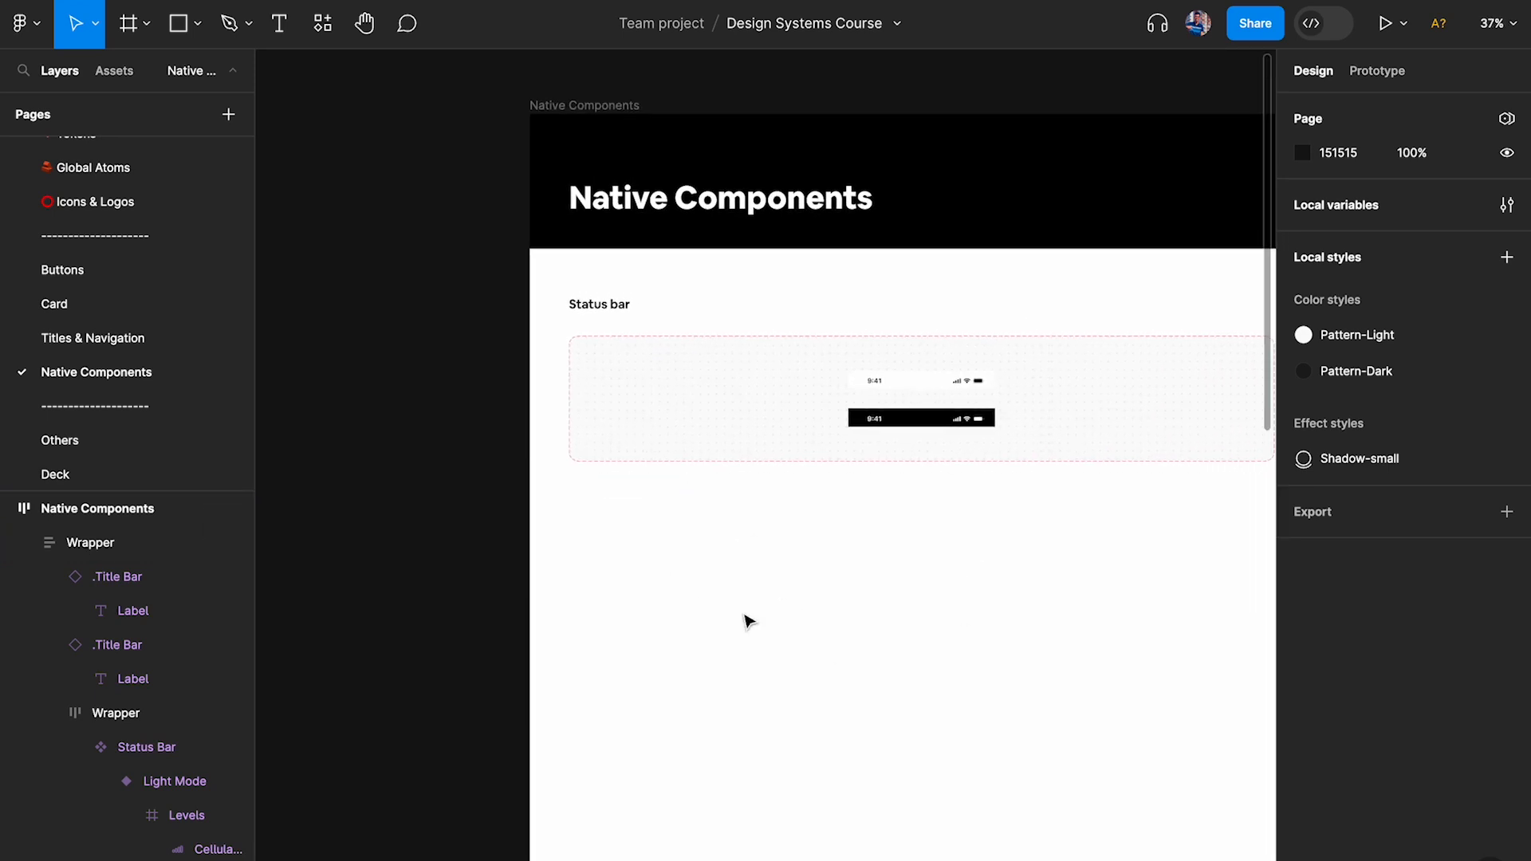
pyautogui.hscroll(3, 747, 620)
pyautogui.hscroll(1, 747, 619)
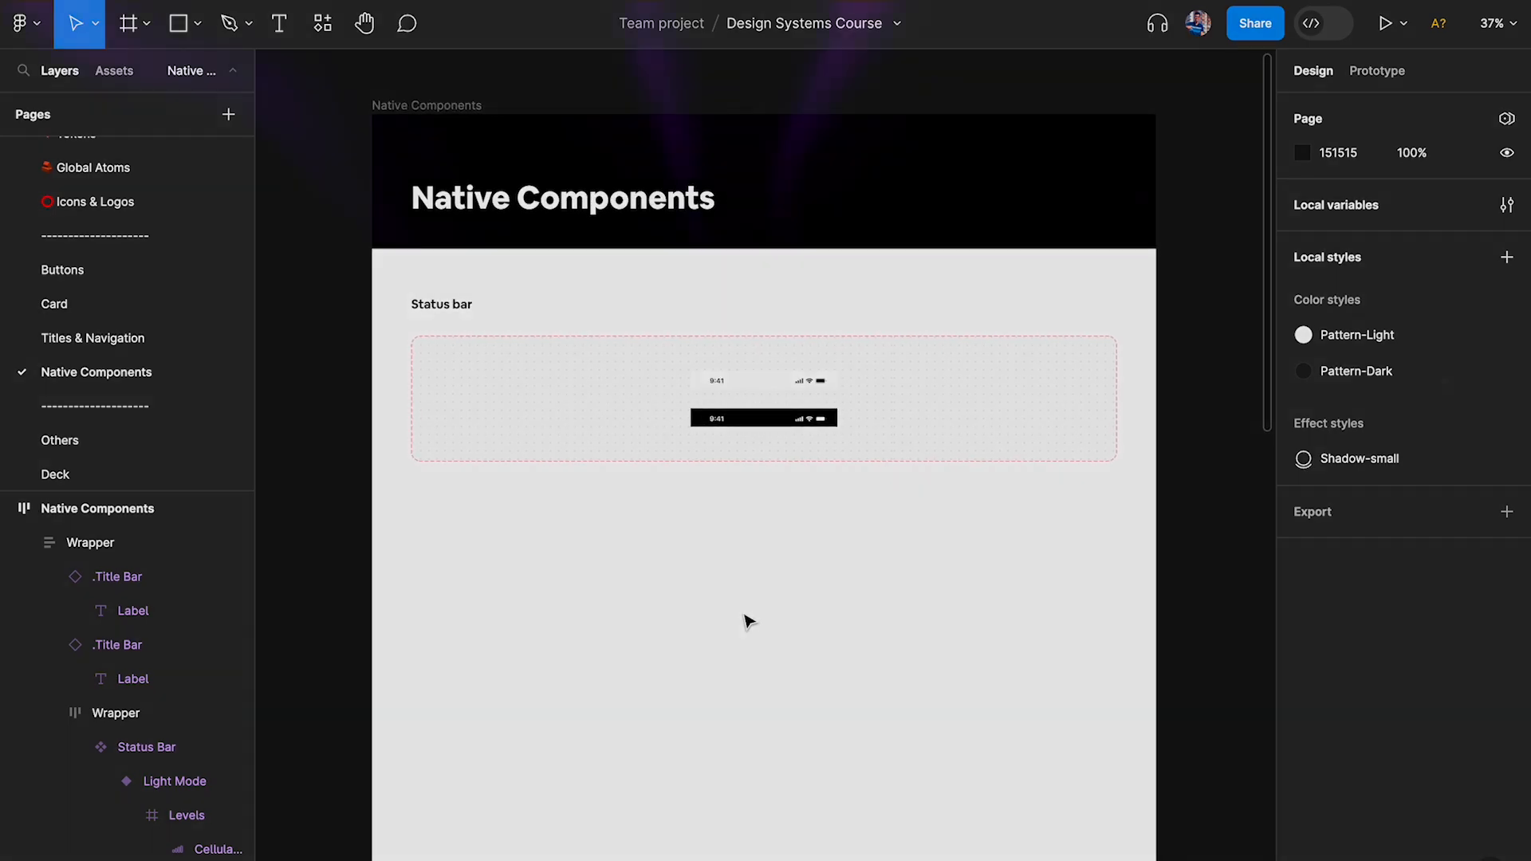